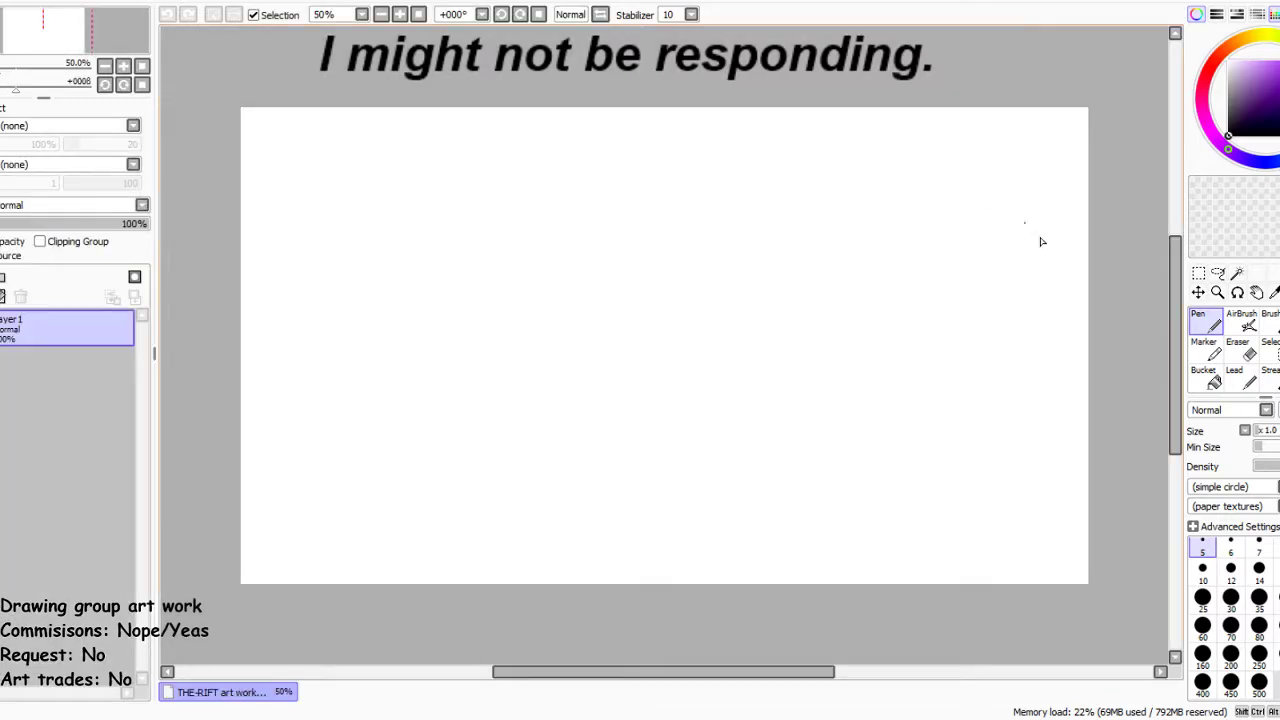
click(1204, 347)
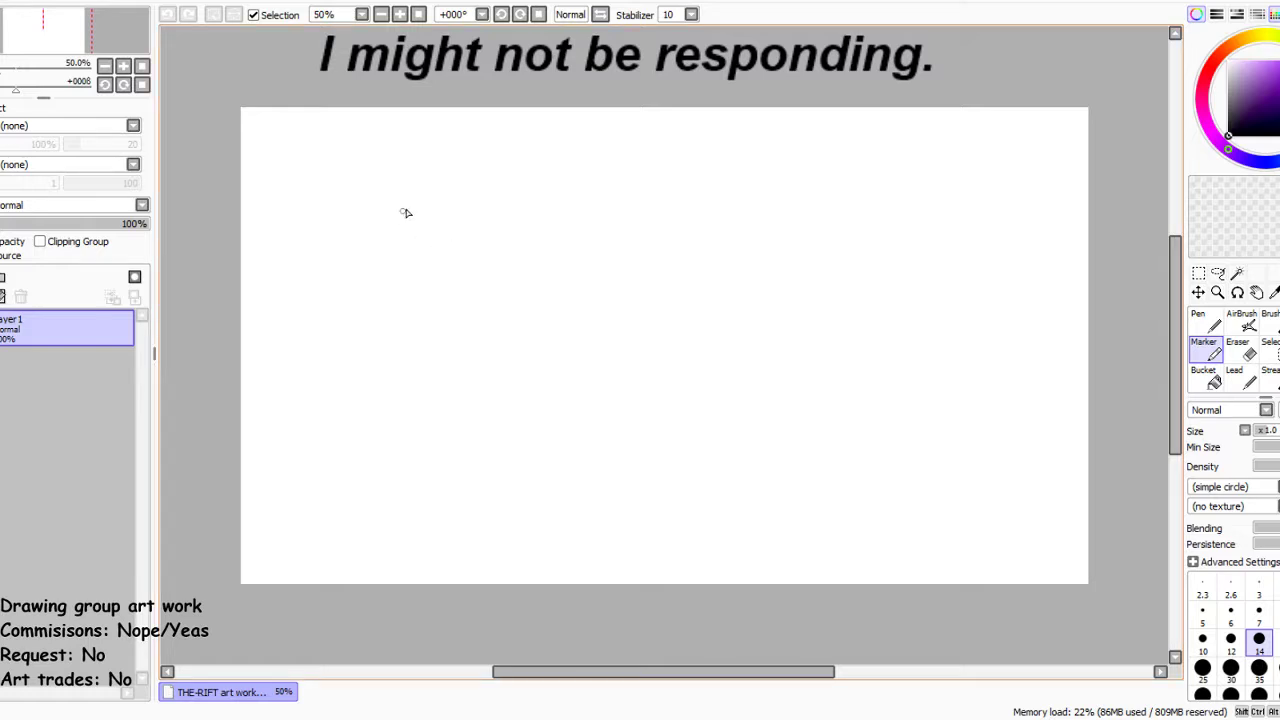
drag(405, 212, 455, 232)
click(167, 14)
mouse_move(375, 205)
mouse_down()
mouse_move(428, 249)
mouse_move(334, 254)
mouse_move(413, 209)
mouse_move(365, 281)
mouse_move(376, 212)
mouse_move(386, 216)
mouse_move(369, 201)
mouse_move(387, 281)
mouse_move(360, 190)
mouse_move(404, 282)
mouse_move(354, 191)
mouse_move(425, 273)
mouse_move(443, 209)
mouse_move(537, 208)
mouse_move(590, 249)
mouse_move(565, 313)
mouse_up()
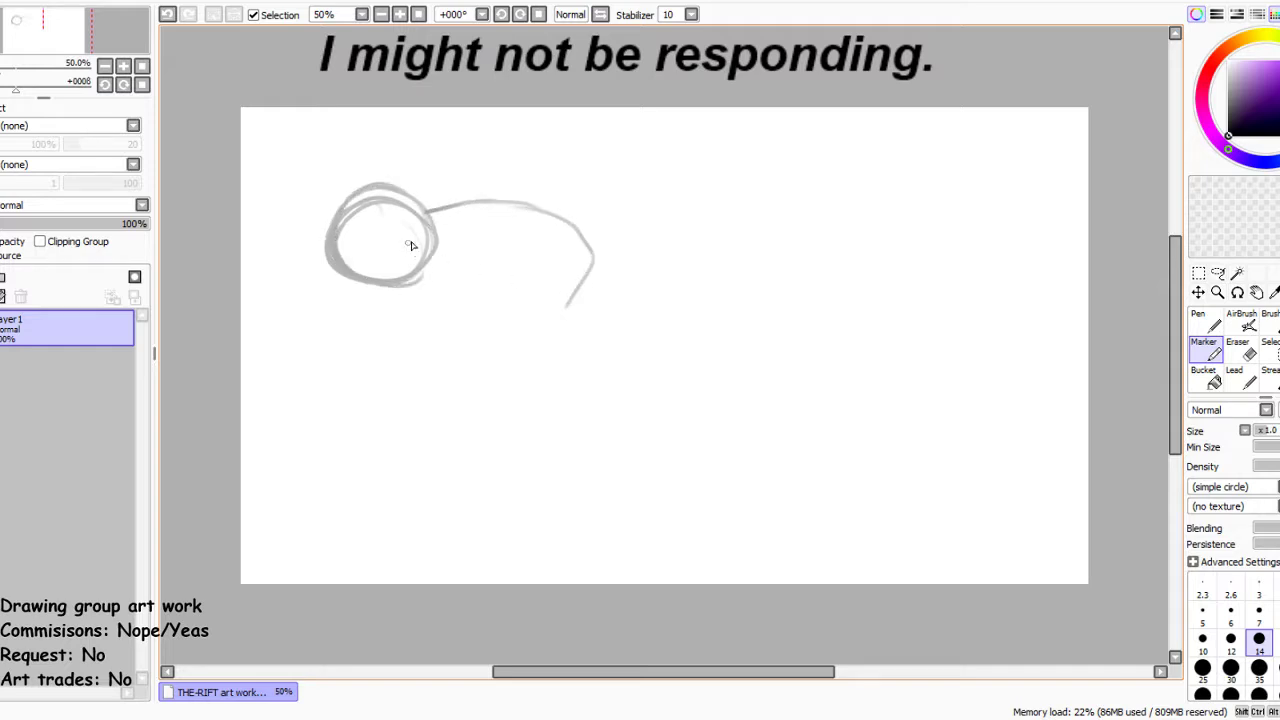
drag(430, 213, 462, 245)
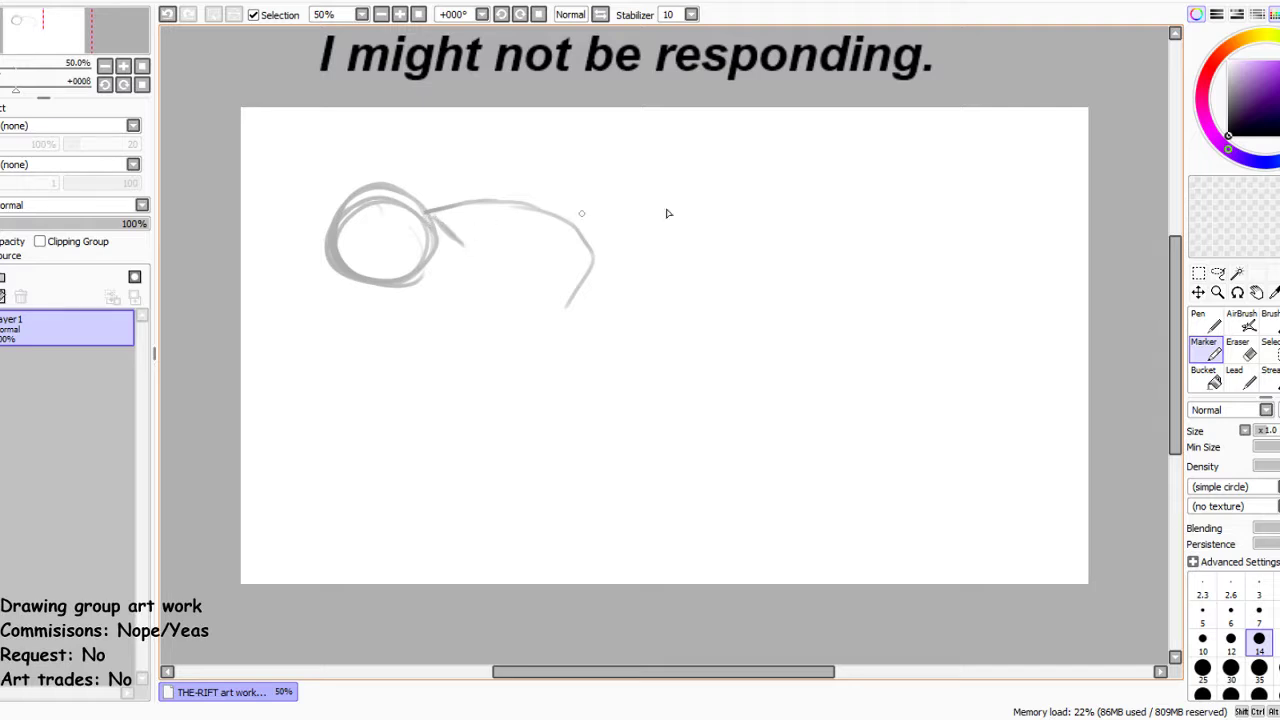
click(1240, 348)
mouse_move(400, 186)
mouse_down()
mouse_move(469, 208)
mouse_move(388, 202)
mouse_move(594, 226)
mouse_up()
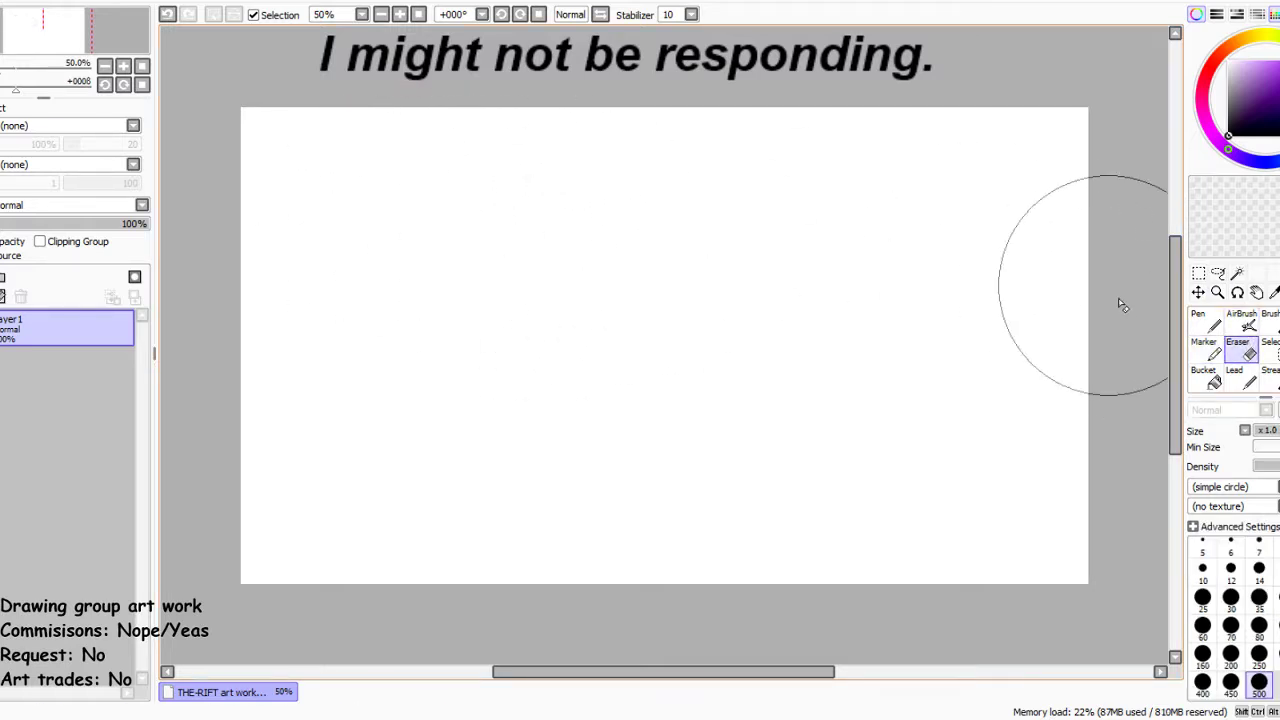
Sketch a canine's head, neck, back and bushy tail with the Marker, adding the muzzle, pointed ear and forehead tuft
click(1204, 348)
mouse_move(440, 195)
mouse_down()
mouse_move(538, 253)
mouse_move(425, 236)
mouse_move(536, 211)
mouse_move(437, 256)
mouse_move(520, 197)
mouse_move(452, 271)
mouse_move(530, 212)
mouse_move(421, 231)
mouse_move(546, 208)
mouse_up()
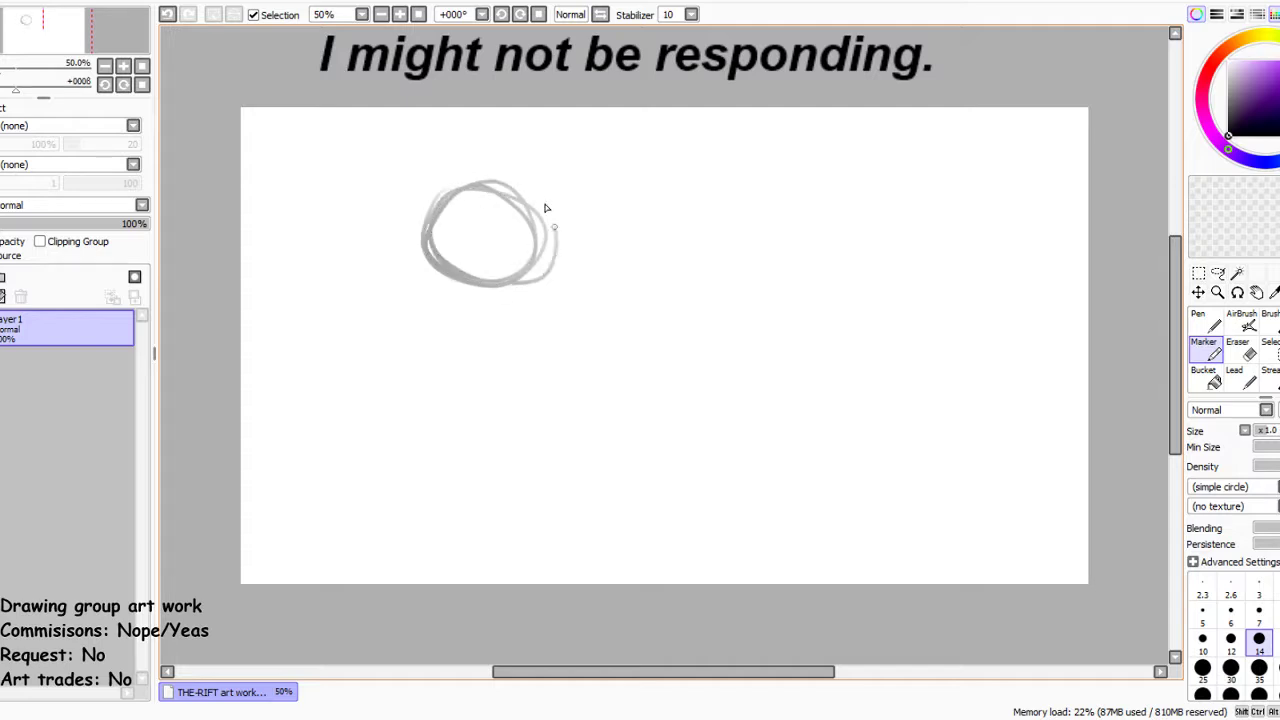
mouse_move(438, 242)
mouse_down()
mouse_move(444, 313)
mouse_move(504, 291)
mouse_move(498, 309)
mouse_move(515, 329)
mouse_move(438, 319)
mouse_move(487, 303)
mouse_move(458, 318)
mouse_move(380, 308)
mouse_move(388, 301)
mouse_move(321, 346)
mouse_move(331, 321)
mouse_move(316, 365)
mouse_up()
mouse_move(340, 297)
mouse_down()
mouse_move(323, 277)
mouse_move(288, 280)
mouse_move(283, 322)
mouse_move(306, 348)
mouse_up()
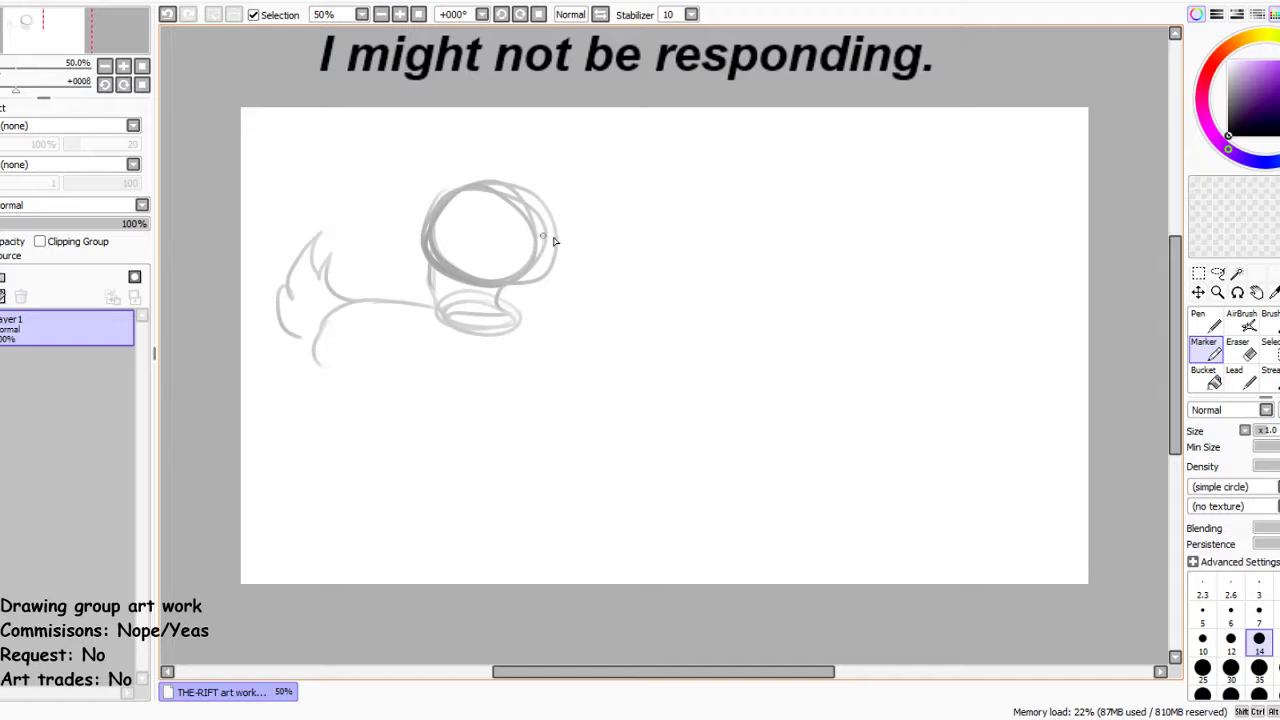
mouse_move(553, 241)
mouse_down()
mouse_move(578, 252)
mouse_move(523, 273)
mouse_move(580, 236)
mouse_move(560, 282)
mouse_move(509, 281)
mouse_move(571, 251)
mouse_move(563, 229)
mouse_up()
mouse_move(424, 240)
mouse_down()
mouse_move(445, 192)
mouse_move(518, 150)
mouse_move(503, 208)
mouse_move(512, 192)
mouse_move(587, 200)
mouse_move(562, 234)
mouse_move(531, 224)
mouse_up()
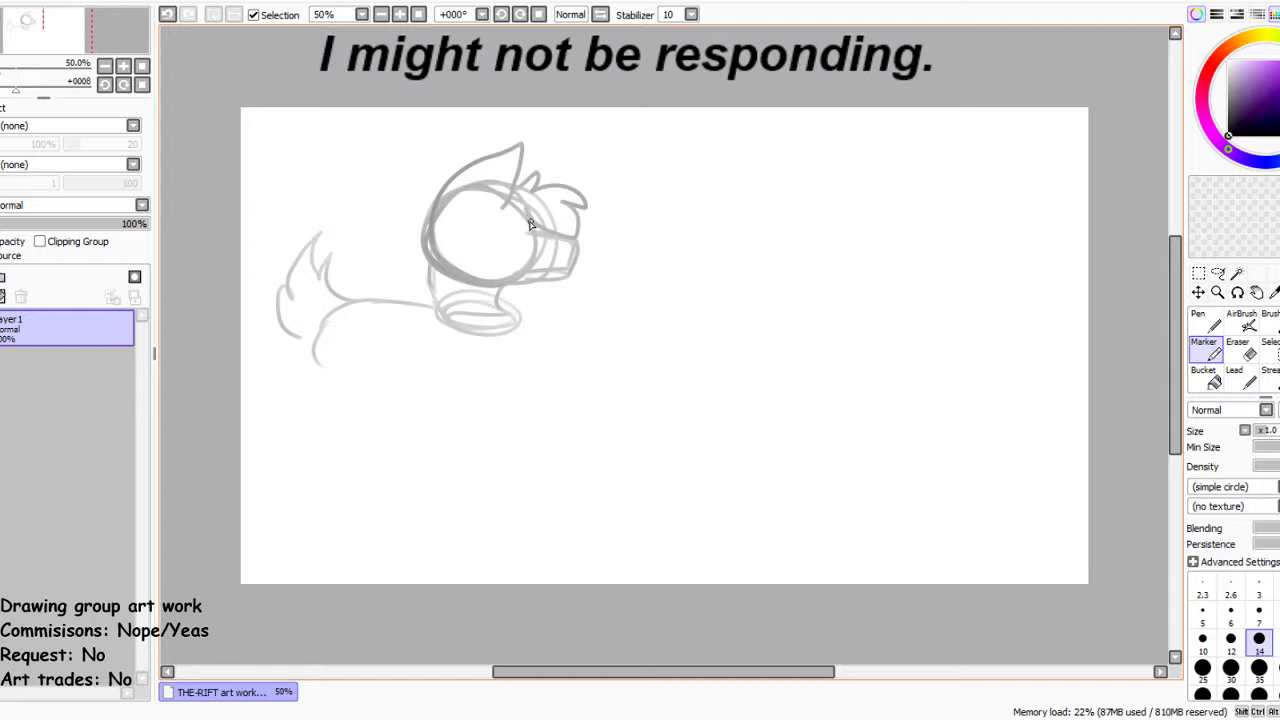
Sketch the canine's body below the neck with a chest oval, hip circle, belly line, front legs and hind legs
mouse_move(502, 308)
mouse_down()
mouse_move(499, 367)
mouse_move(458, 313)
mouse_move(453, 360)
mouse_move(515, 318)
mouse_up()
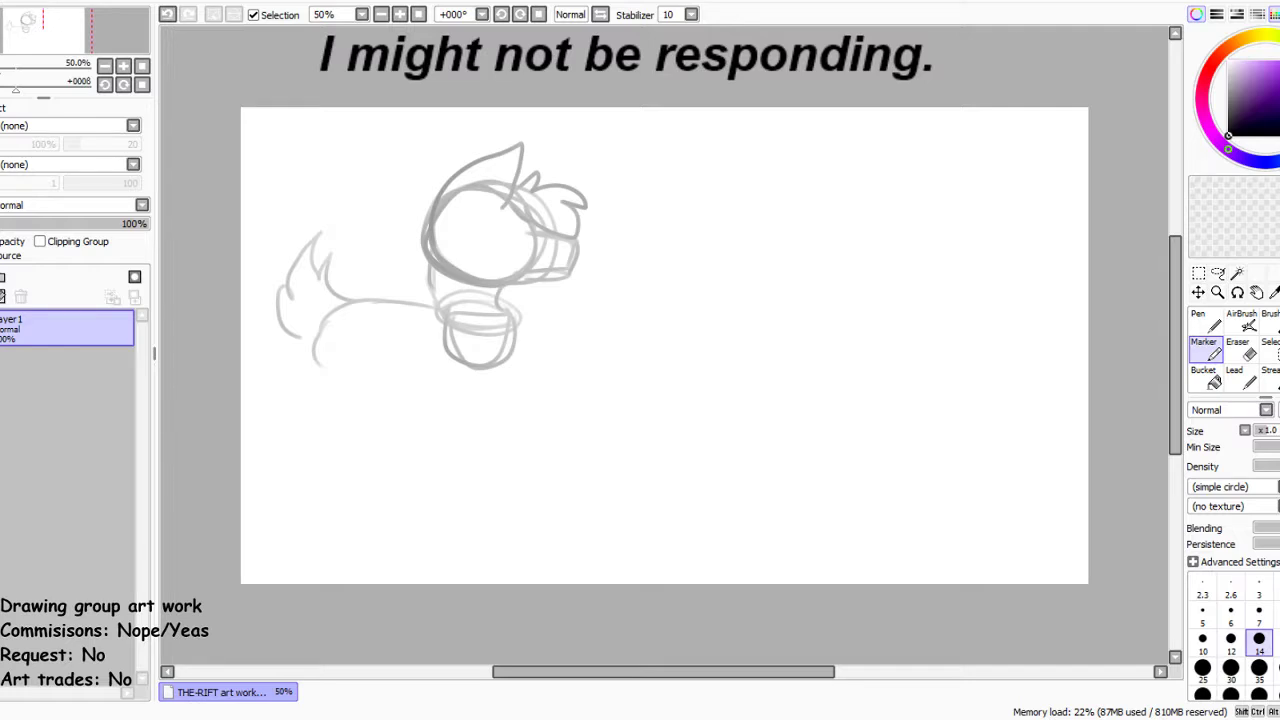
mouse_move(495, 340)
mouse_down()
mouse_move(497, 431)
mouse_move(514, 459)
mouse_move(541, 466)
mouse_move(532, 474)
mouse_move(498, 473)
mouse_move(476, 454)
mouse_move(447, 352)
mouse_up()
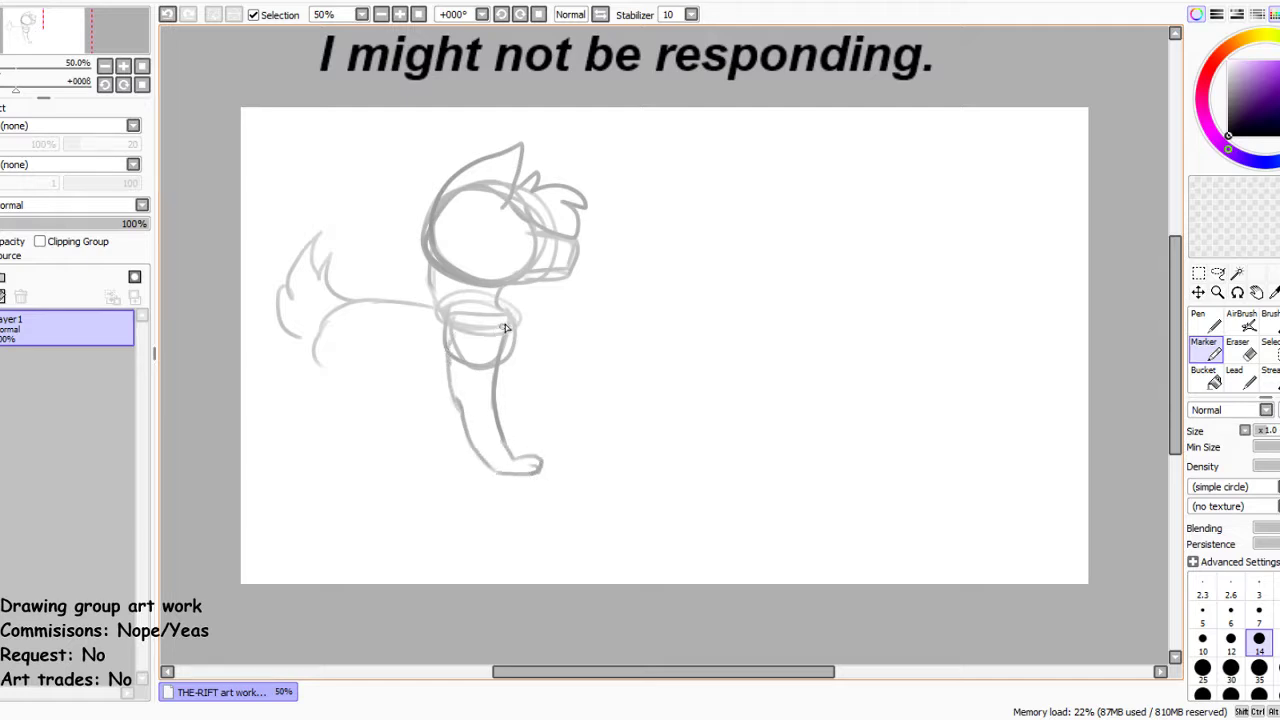
mouse_move(520, 308)
mouse_down()
mouse_move(500, 362)
mouse_move(516, 355)
mouse_move(496, 370)
mouse_move(517, 354)
mouse_move(495, 370)
mouse_move(505, 362)
mouse_move(514, 437)
mouse_move(546, 471)
mouse_up()
mouse_move(393, 321)
mouse_down()
mouse_move(382, 367)
mouse_move(348, 321)
mouse_move(327, 358)
mouse_move(377, 313)
mouse_move(370, 380)
mouse_move(349, 326)
mouse_move(374, 373)
mouse_move(392, 362)
mouse_move(451, 383)
mouse_move(400, 364)
mouse_move(369, 440)
mouse_move(373, 480)
mouse_move(395, 479)
mouse_move(356, 476)
mouse_move(317, 355)
mouse_up()
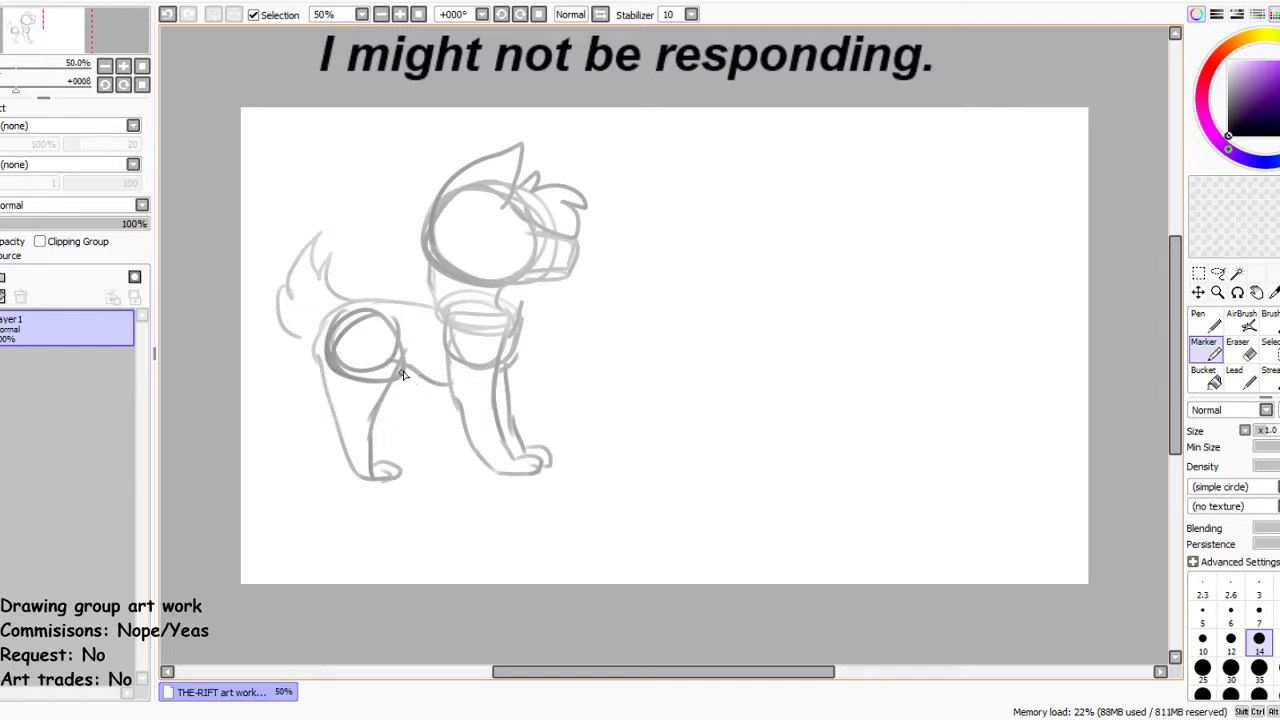
mouse_move(402, 376)
mouse_down()
mouse_move(394, 460)
mouse_move(415, 470)
mouse_move(396, 478)
mouse_up()
Sketch the crossed guide lines and nose on the face, plus tufts of fur behind the head and along the back
drag(544, 244, 436, 248)
drag(494, 198, 487, 294)
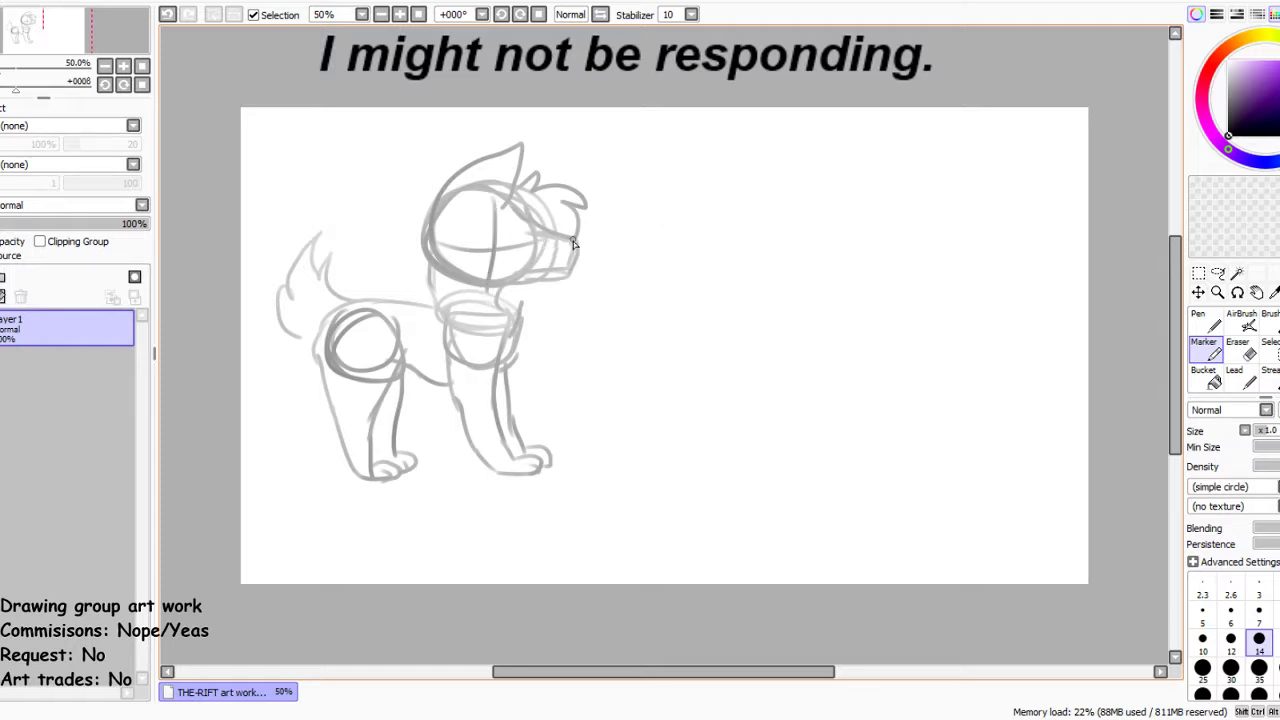
drag(560, 254, 566, 255)
mouse_move(400, 267)
mouse_down()
mouse_move(404, 224)
mouse_move(430, 180)
mouse_move(455, 172)
mouse_up()
mouse_move(424, 297)
mouse_down()
mouse_move(363, 273)
mouse_move(340, 302)
mouse_up()
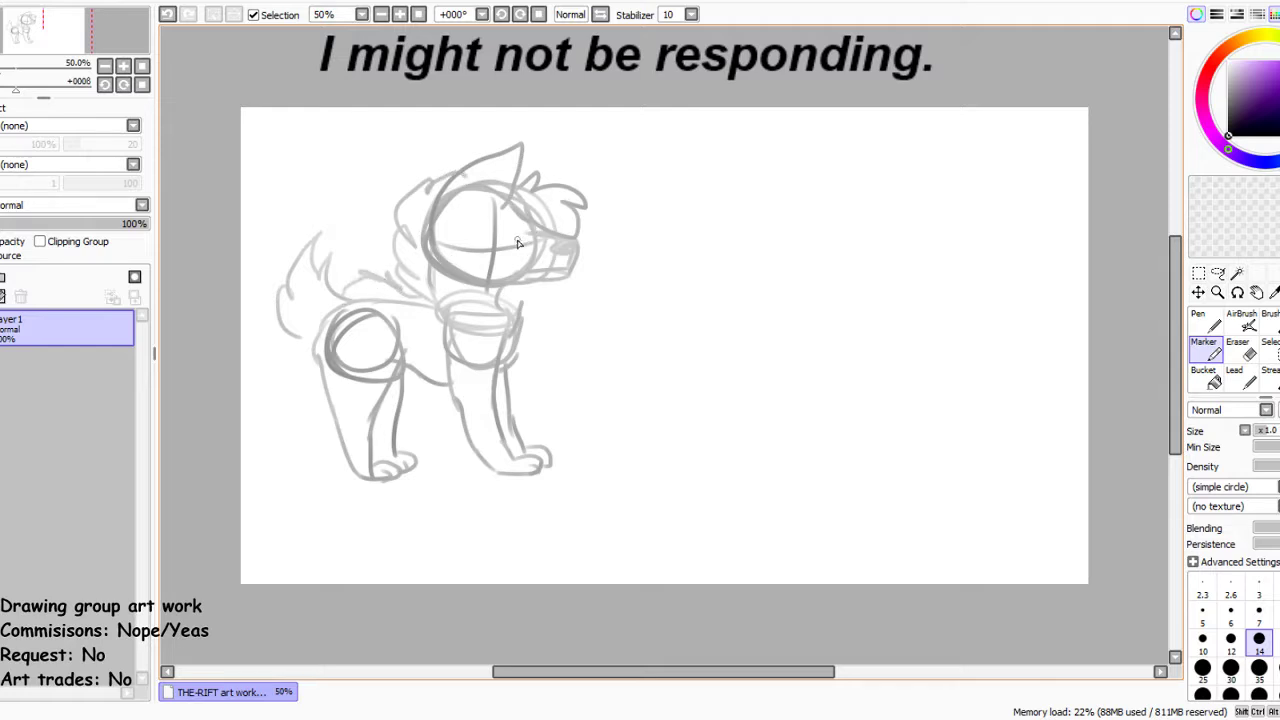
Sketch the eye on the face guide lines, then the lower jaw and front of the neck
mouse_move(514, 224)
mouse_down()
mouse_move(457, 238)
mouse_move(506, 264)
mouse_up()
click(167, 14)
mouse_move(510, 253)
mouse_down()
mouse_move(495, 217)
mouse_move(449, 244)
mouse_move(515, 246)
mouse_move(478, 225)
mouse_move(453, 241)
mouse_move(507, 229)
mouse_up()
mouse_move(551, 290)
mouse_down()
mouse_move(511, 295)
mouse_move(528, 295)
mouse_move(514, 344)
mouse_up()
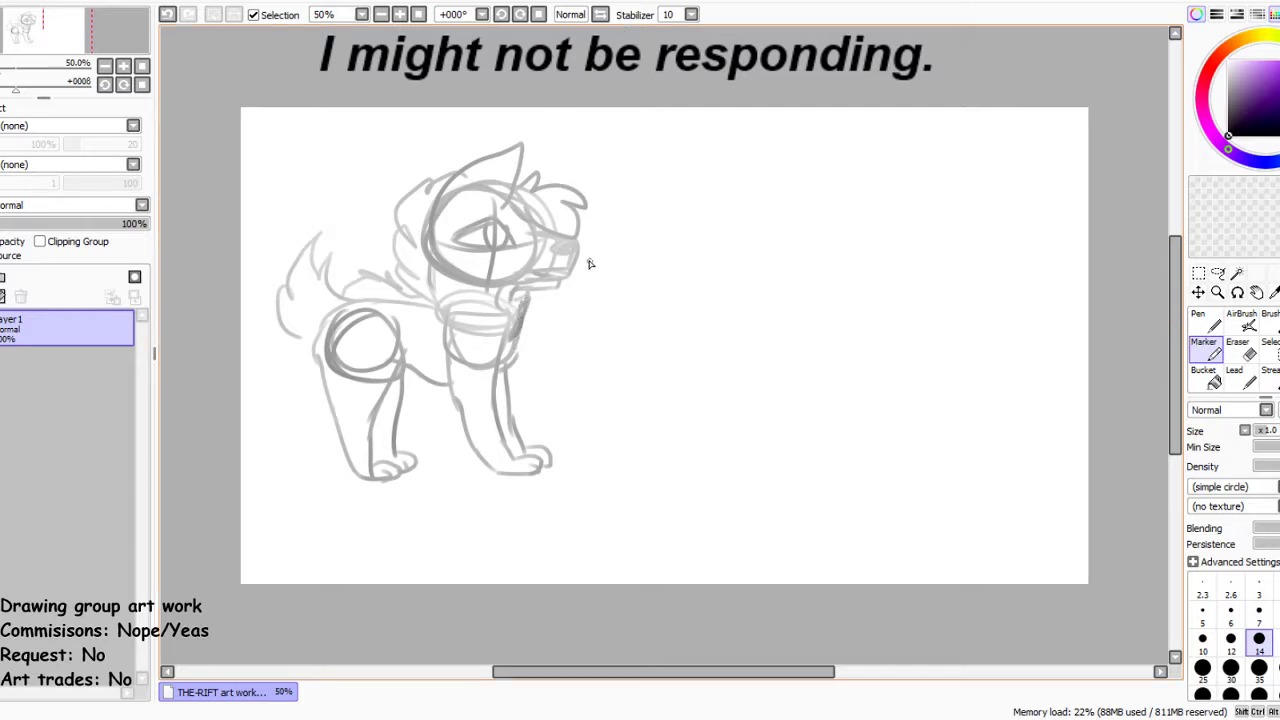
Sketch a patch of grassy ground beneath the canine's paws
mouse_move(586, 265)
mouse_down()
mouse_move(618, 208)
mouse_move(752, 182)
mouse_move(740, 243)
mouse_move(717, 274)
mouse_move(604, 258)
mouse_up()
click(170, 15)
mouse_move(430, 455)
mouse_down()
mouse_move(557, 461)
mouse_move(569, 478)
mouse_move(557, 495)
mouse_move(318, 505)
mouse_move(285, 476)
mouse_move(315, 462)
mouse_move(377, 490)
mouse_up()
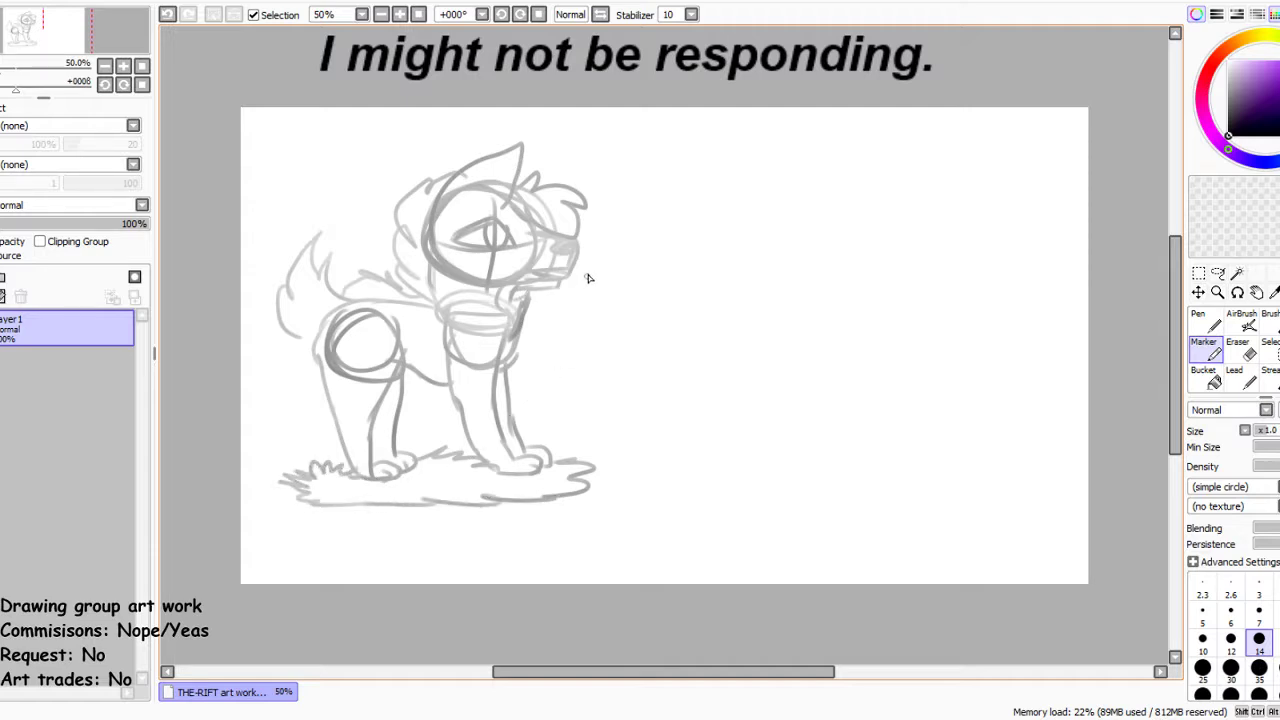
mouse_move(583, 273)
mouse_down()
mouse_move(651, 249)
mouse_move(644, 270)
mouse_move(605, 270)
mouse_move(622, 252)
mouse_move(640, 264)
mouse_up()
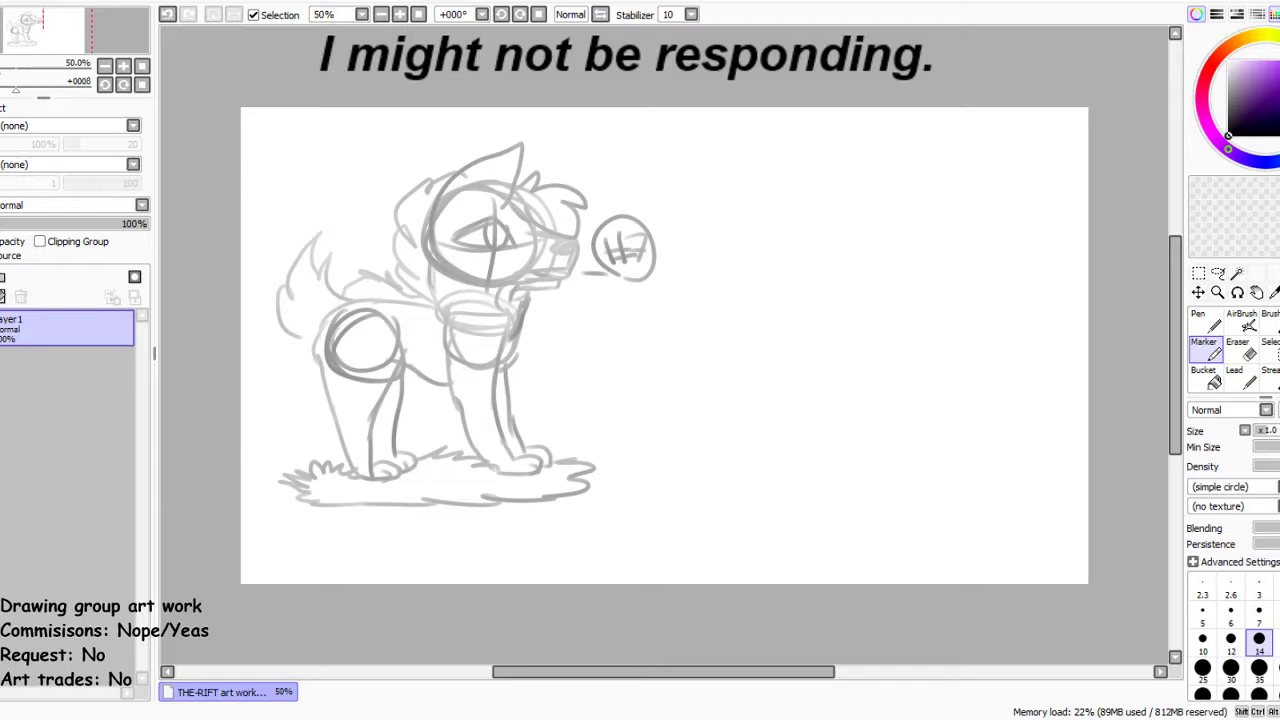
scroll(792, 376, down, 2)
scroll(502, 177, up, 4)
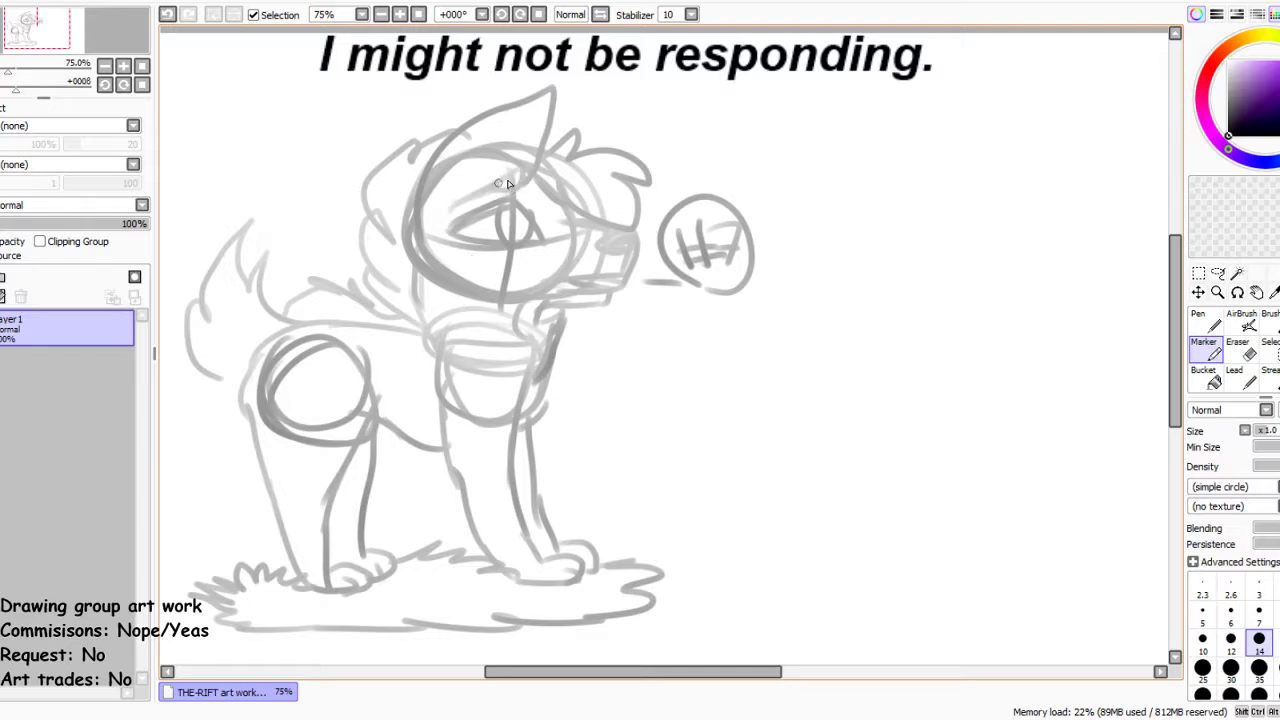
scroll(590, 136, down, 4)
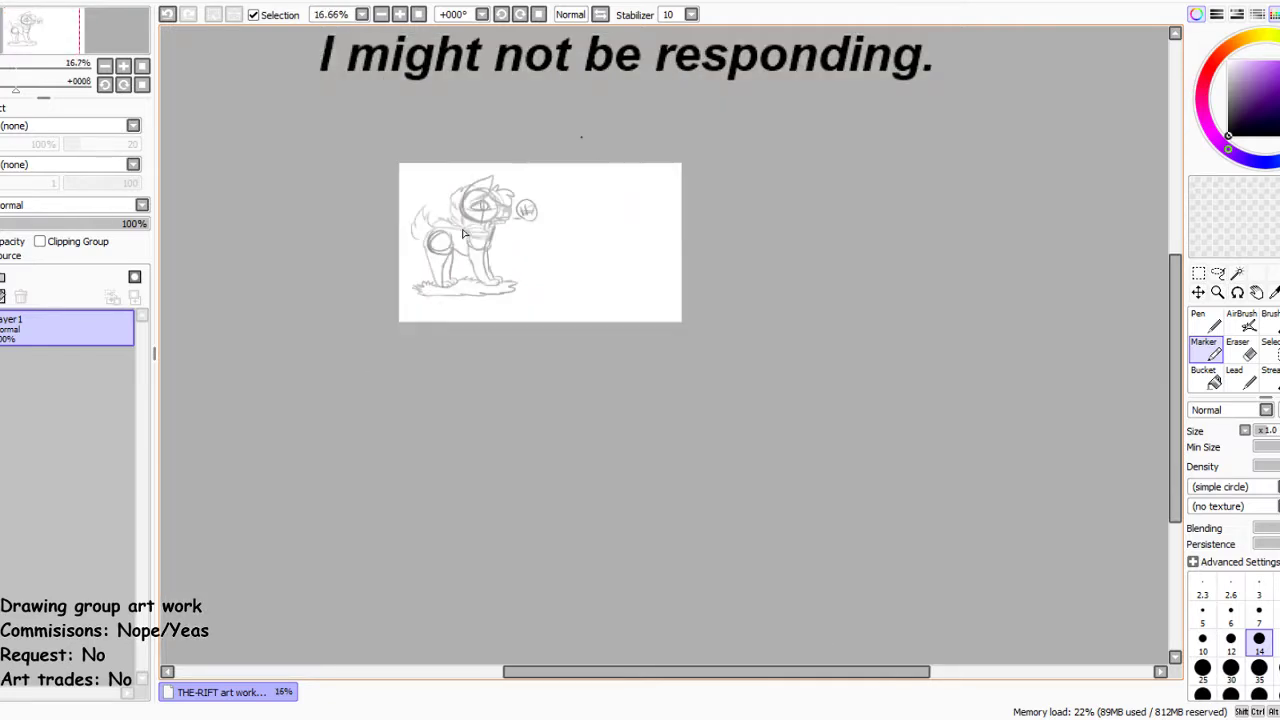
scroll(565, 262, up, 2)
scroll(495, 264, down, 1)
scroll(500, 192, up, 1)
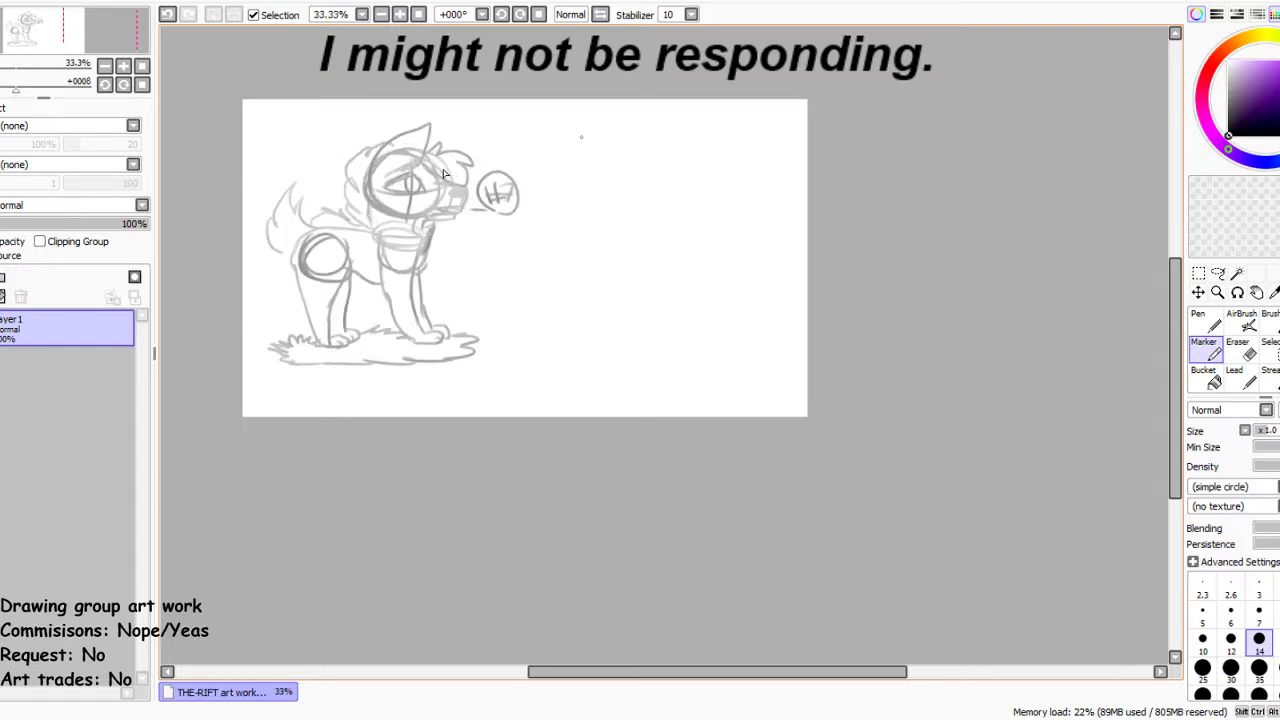
key(e)
drag(506, 198, 512, 202)
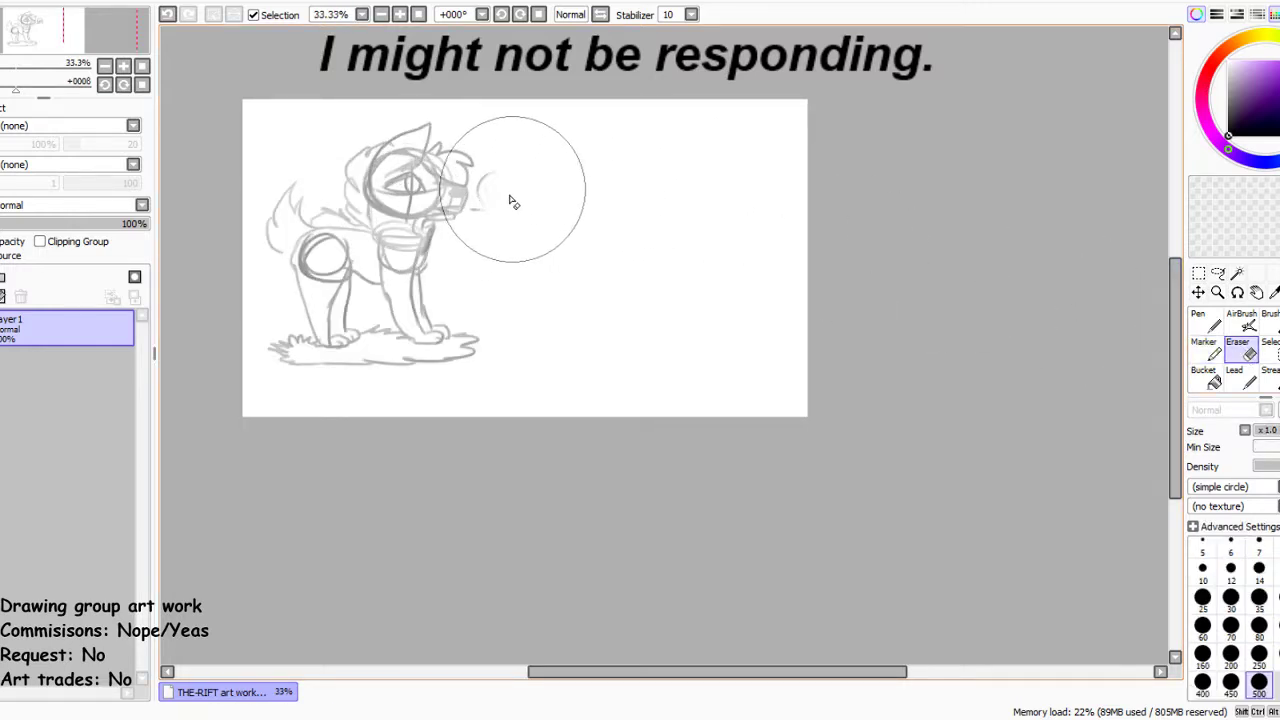
key(e)
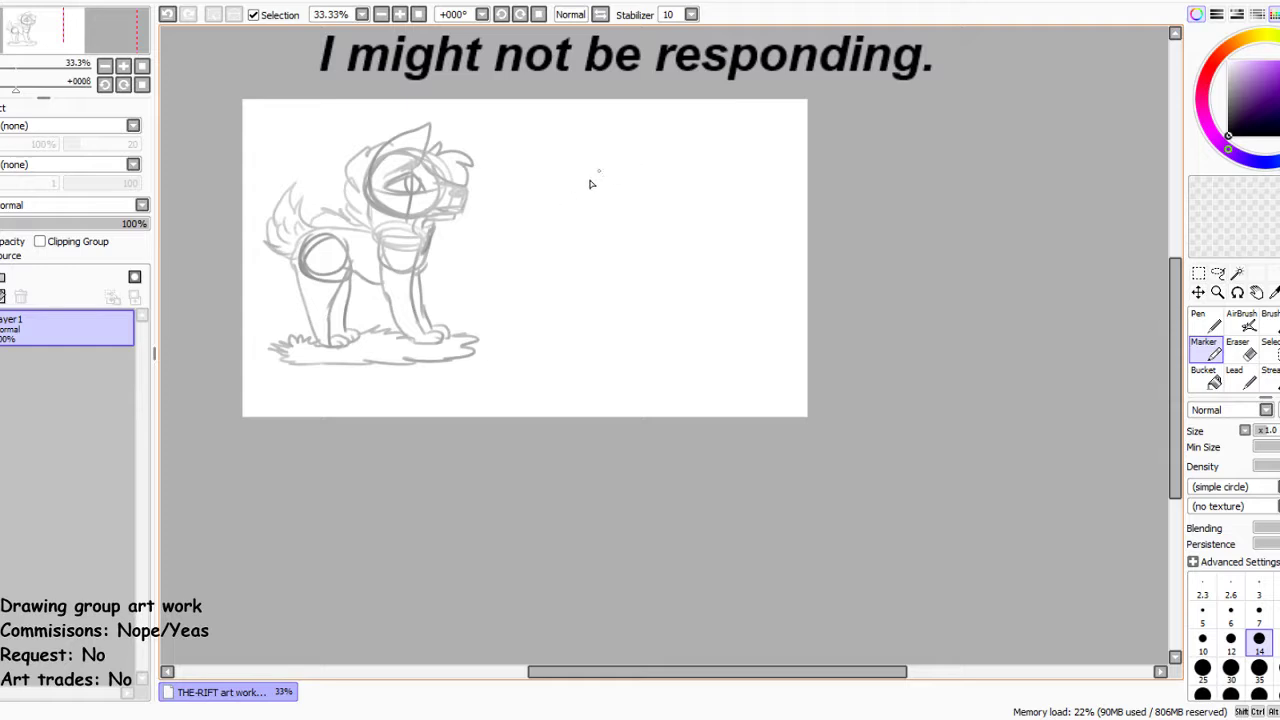
mouse_move(518, 121)
mouse_down()
mouse_move(523, 265)
mouse_move(649, 121)
mouse_move(662, 296)
mouse_move(532, 306)
mouse_up()
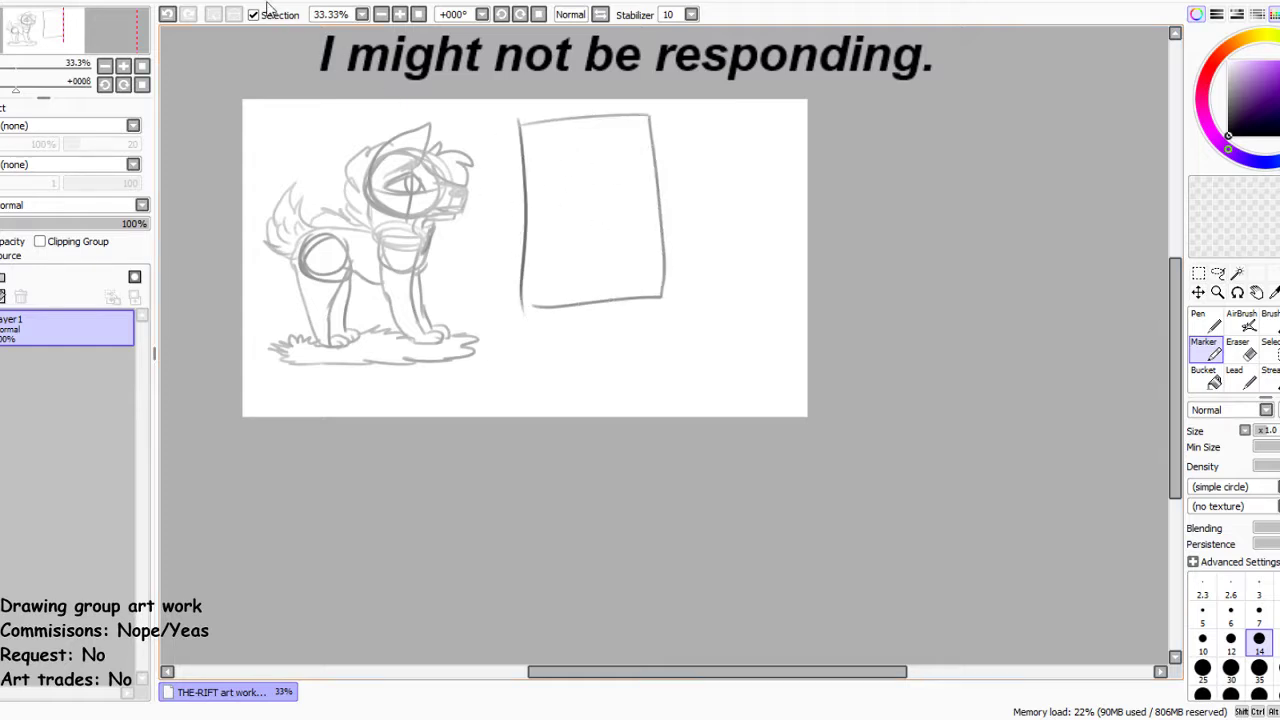
click(170, 14)
click(170, 14)
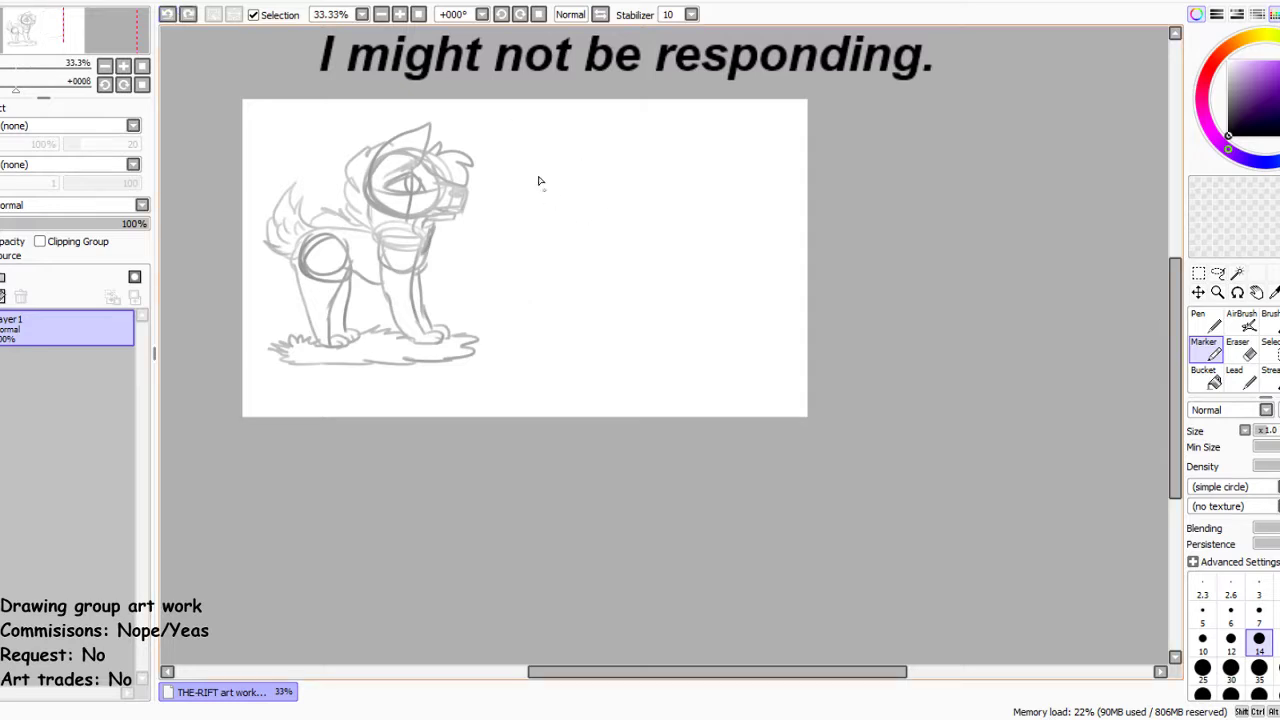
mouse_move(510, 166)
mouse_down()
mouse_move(534, 140)
mouse_move(617, 195)
mouse_move(542, 316)
mouse_move(534, 161)
mouse_move(611, 133)
mouse_move(621, 279)
mouse_move(526, 295)
mouse_up()
click(167, 14)
Sketch a tall rectangle, a circle and a long horizontal rectangle in the empty space beside the canine
mouse_move(514, 133)
mouse_down()
mouse_move(517, 300)
mouse_move(771, 325)
mouse_move(771, 390)
mouse_move(523, 388)
mouse_move(530, 320)
mouse_up()
mouse_move(701, 124)
mouse_down()
mouse_move(760, 215)
mouse_move(732, 120)
mouse_move(695, 128)
mouse_up()
Lower the sketch layer's opacity and add a new layer above it for inking with the Pen
click(66, 224)
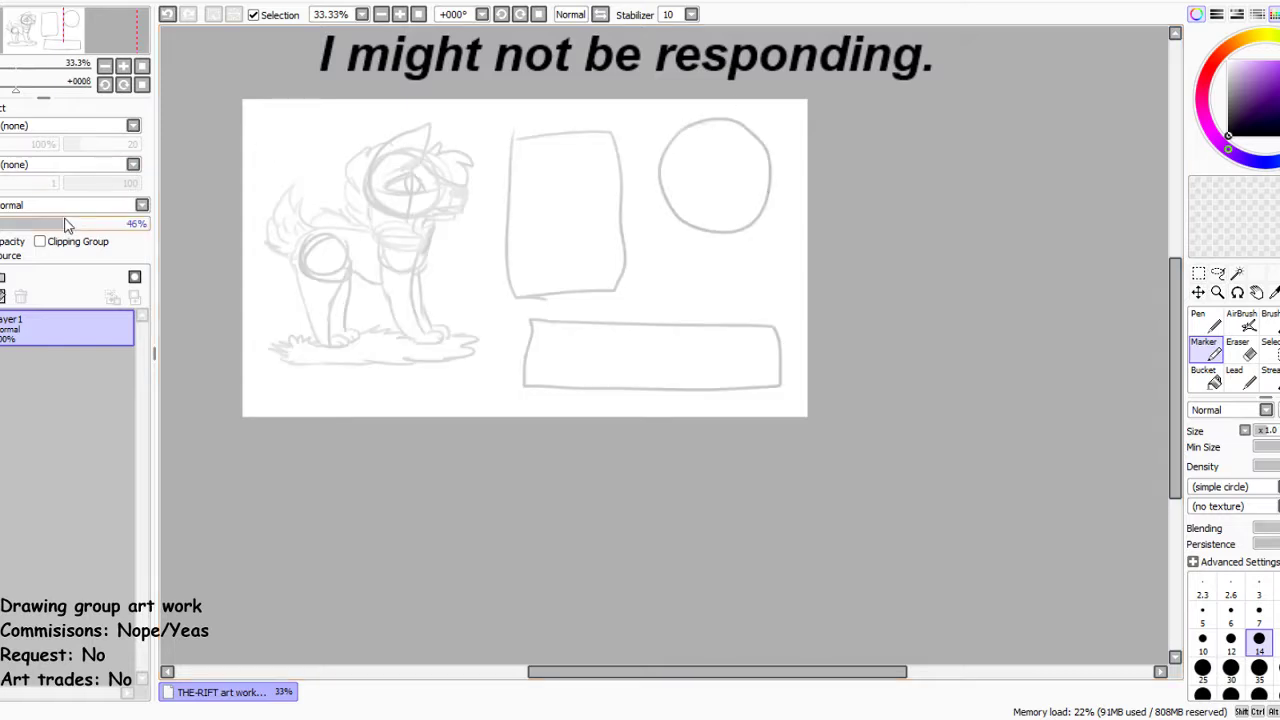
key(ctrl+shift+n)
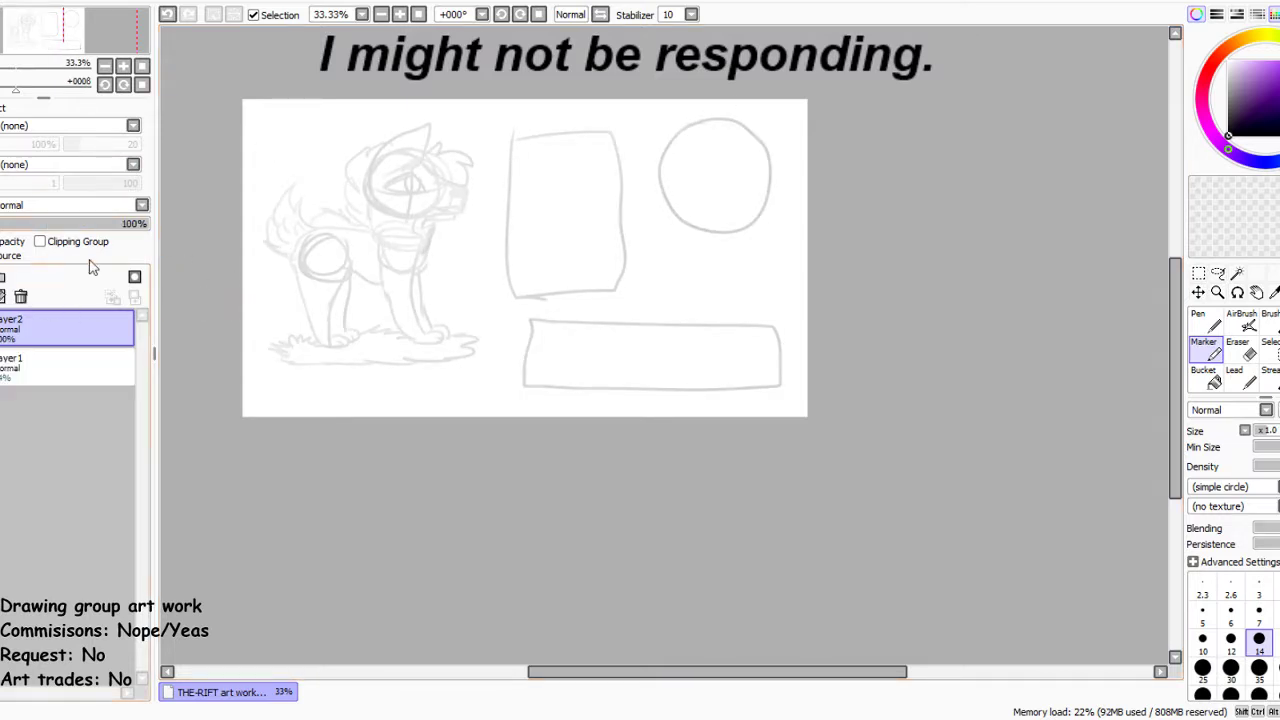
key(n)
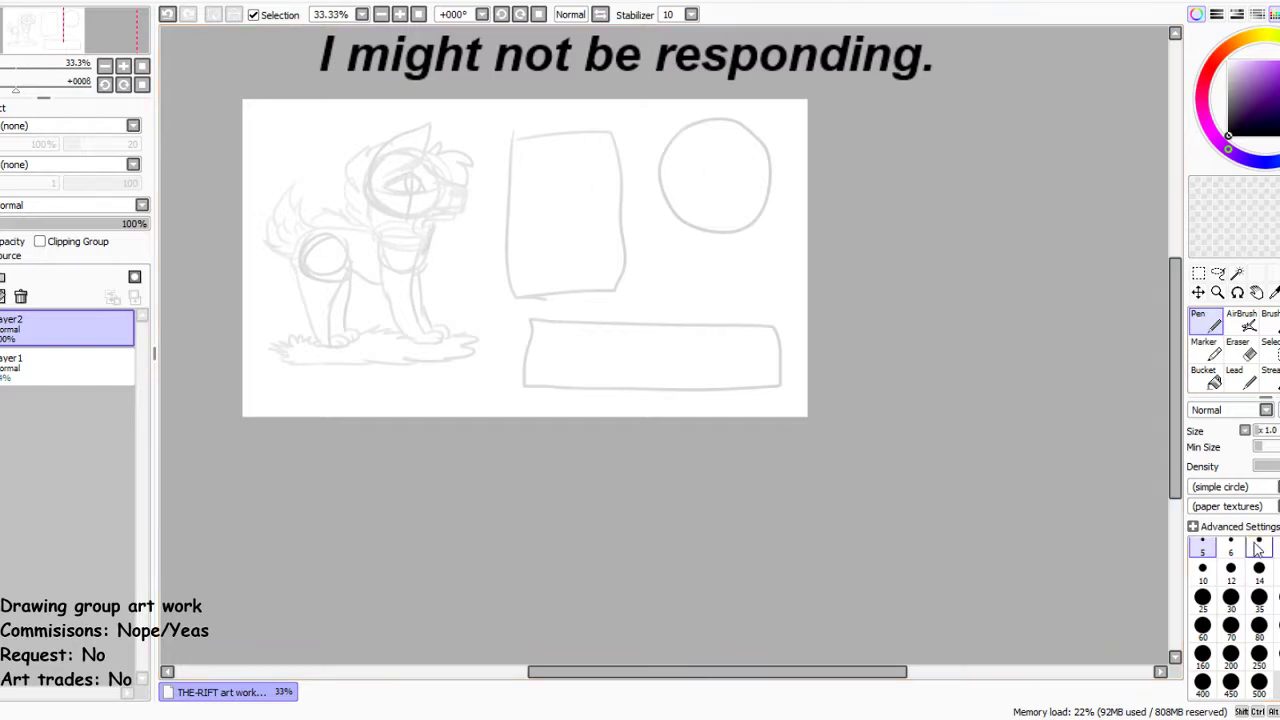
scroll(1258, 546, up, 1)
drag(517, 237, 470, 282)
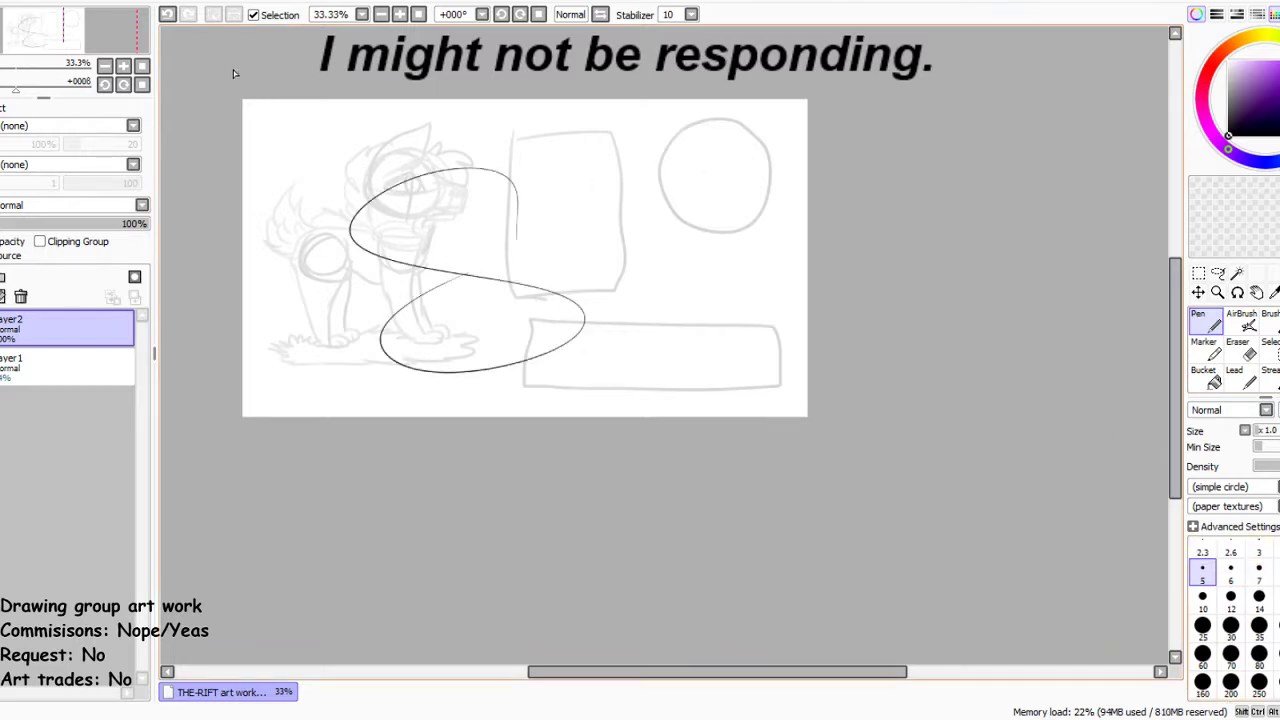
click(167, 14)
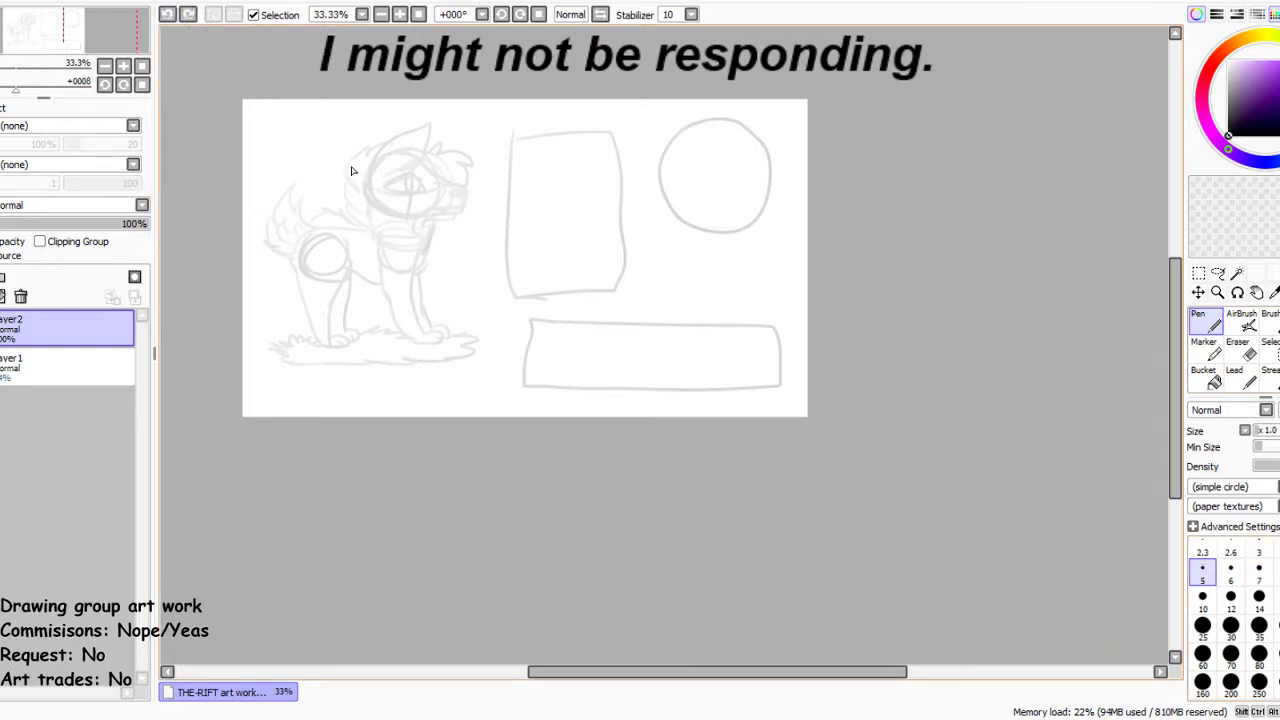
Ink the upper eyelid as a tapered wedge over the sketched eye and fill its outline with black
scroll(352, 171, up, 5)
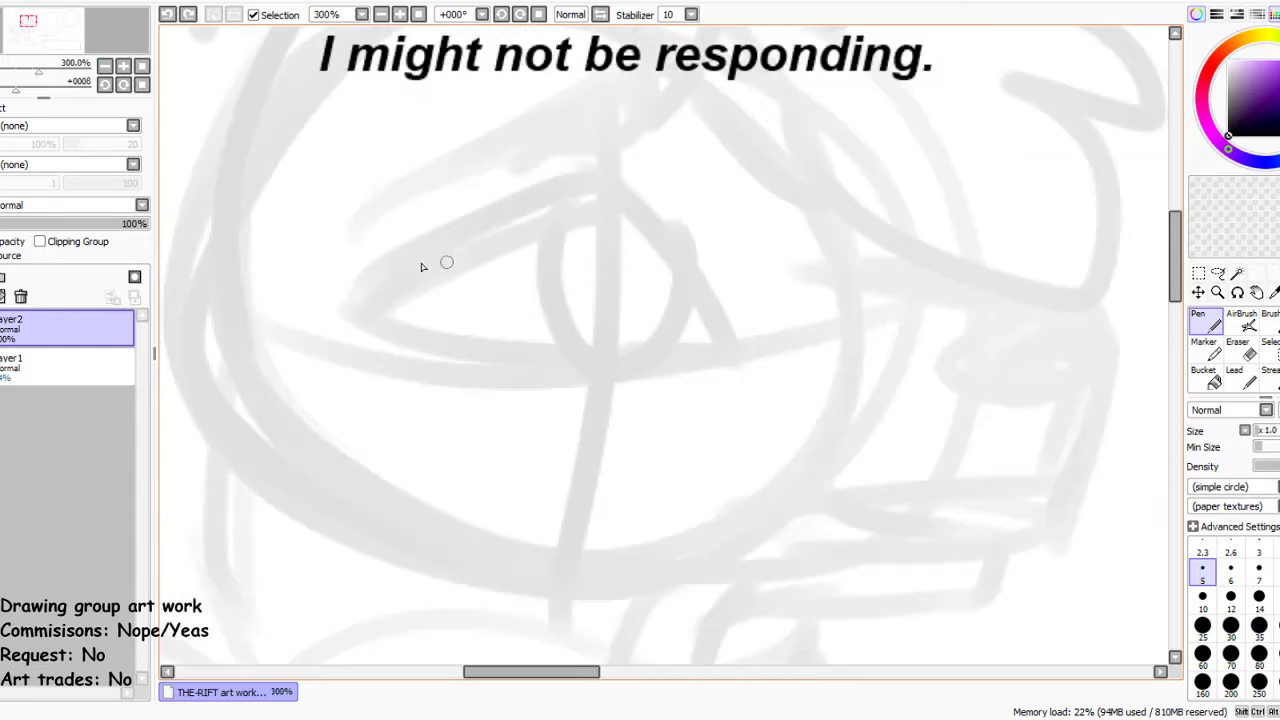
drag(370, 308, 500, 234)
mouse_move(573, 204)
mouse_down()
mouse_move(639, 186)
mouse_move(366, 296)
mouse_up()
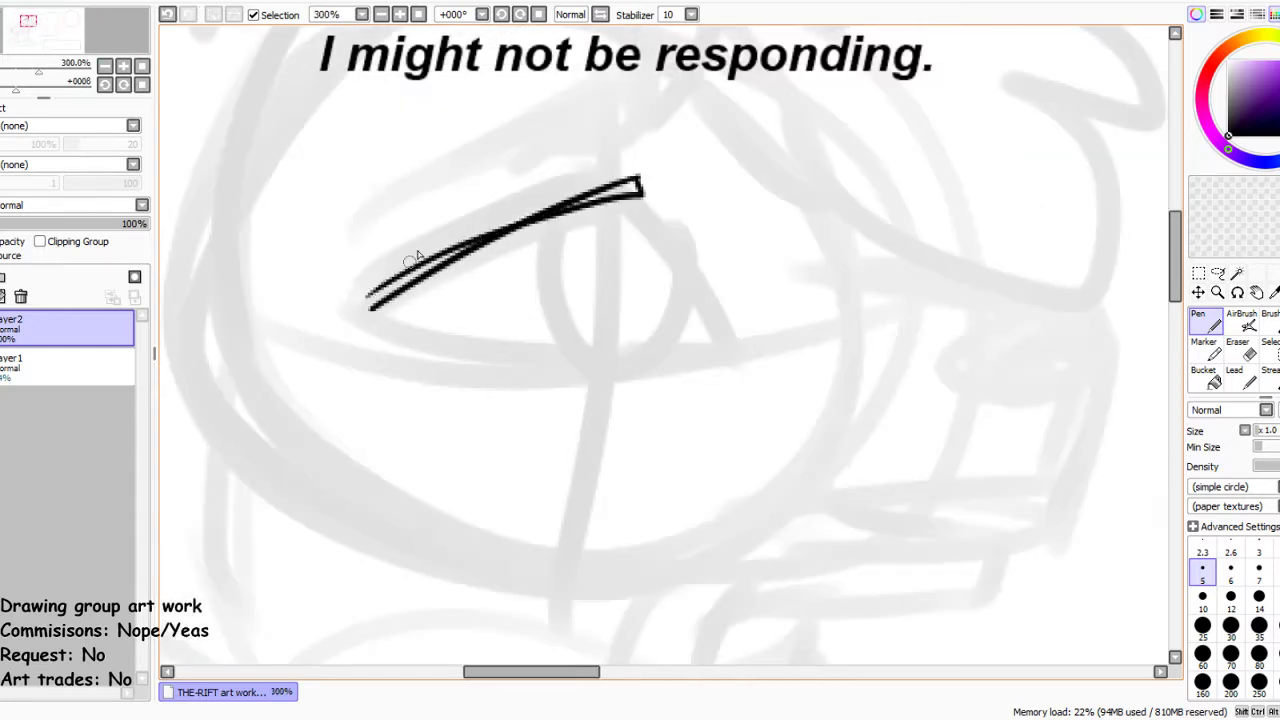
click(167, 14)
mouse_move(640, 178)
mouse_down()
mouse_move(440, 267)
mouse_move(512, 236)
mouse_move(373, 313)
mouse_move(540, 220)
mouse_up()
click(1204, 376)
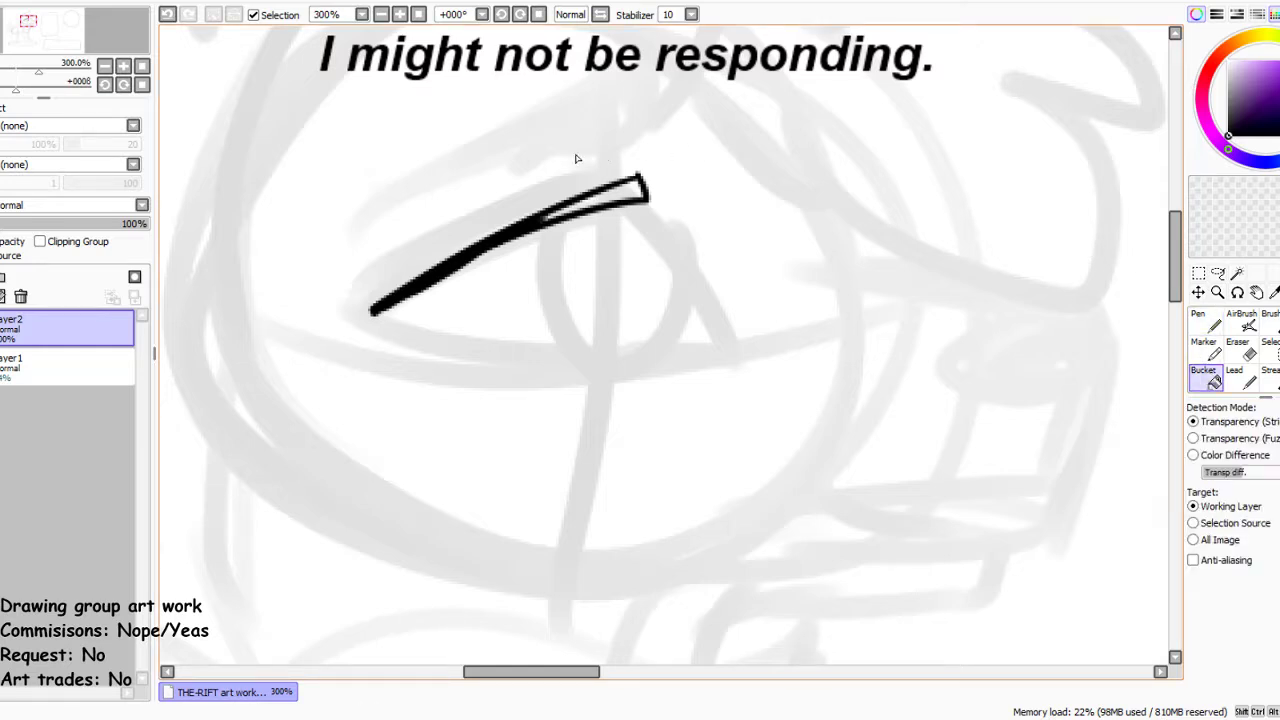
click(598, 200)
Outline the outer corner of the eye with the Pen, fill it with black and touch up the remaining gaps
key(n)
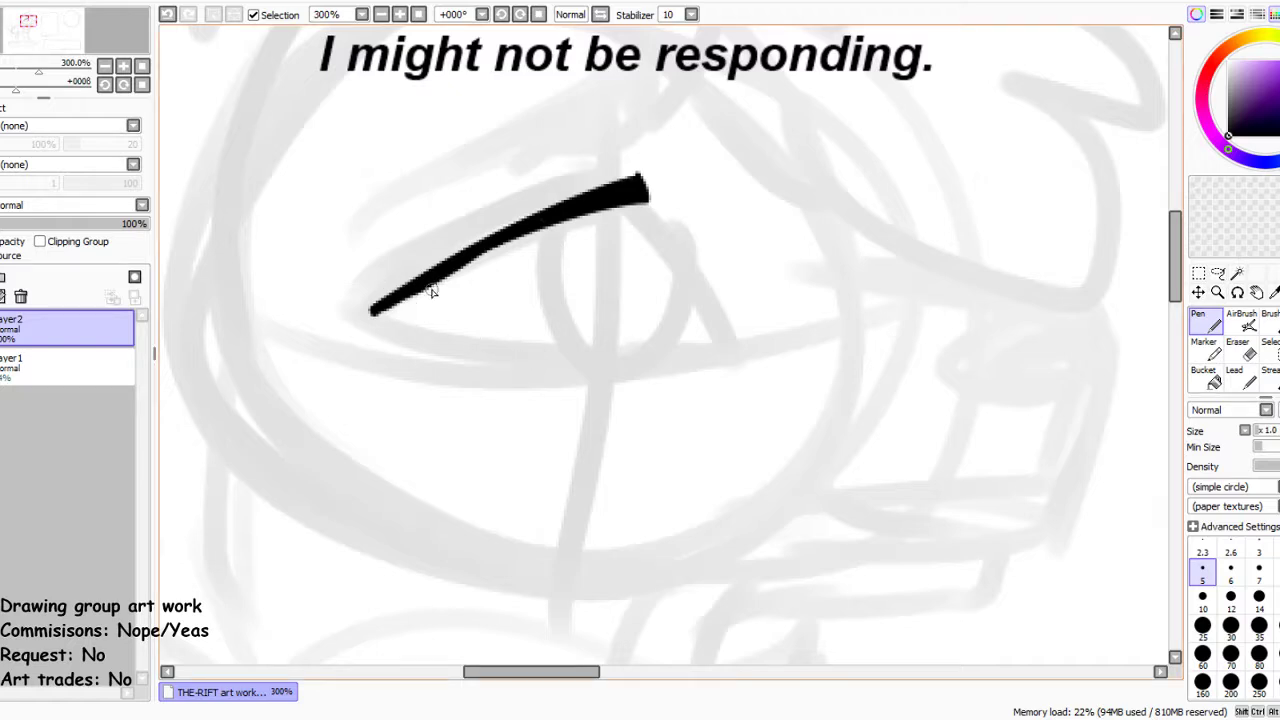
drag(428, 288, 430, 342)
drag(372, 310, 440, 350)
click(1208, 378)
click(405, 320)
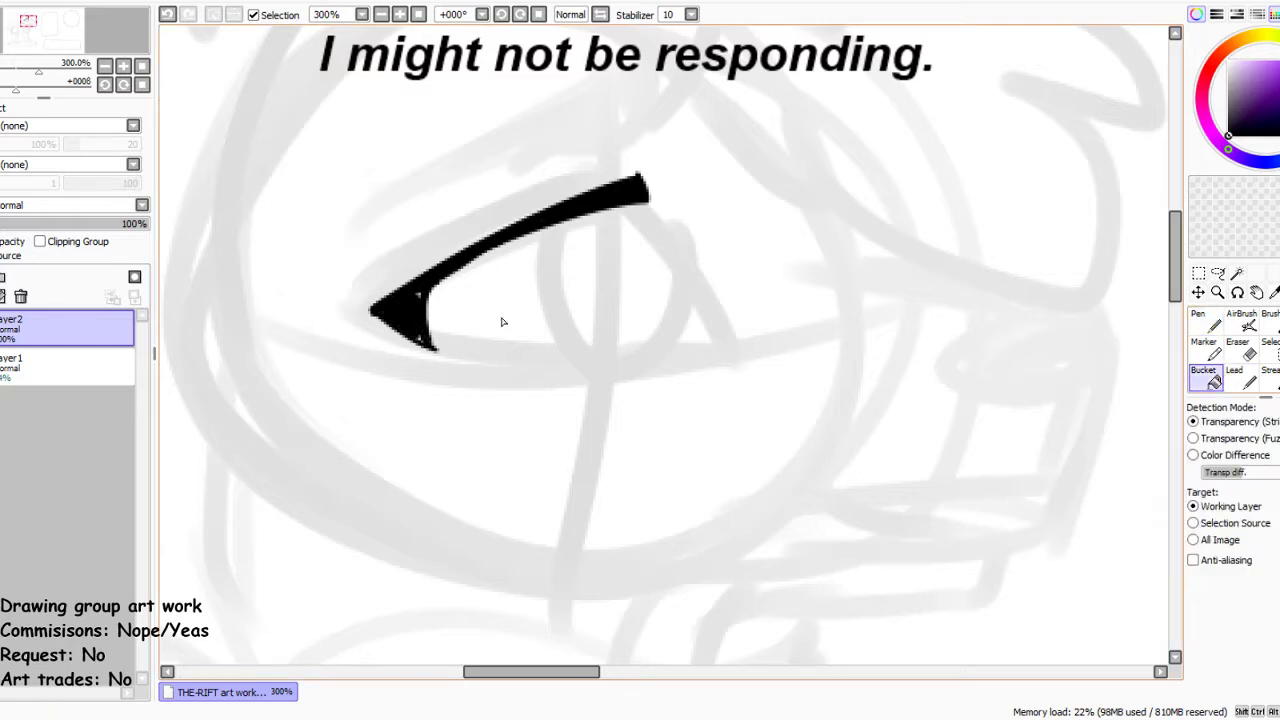
click(1205, 320)
click(416, 298)
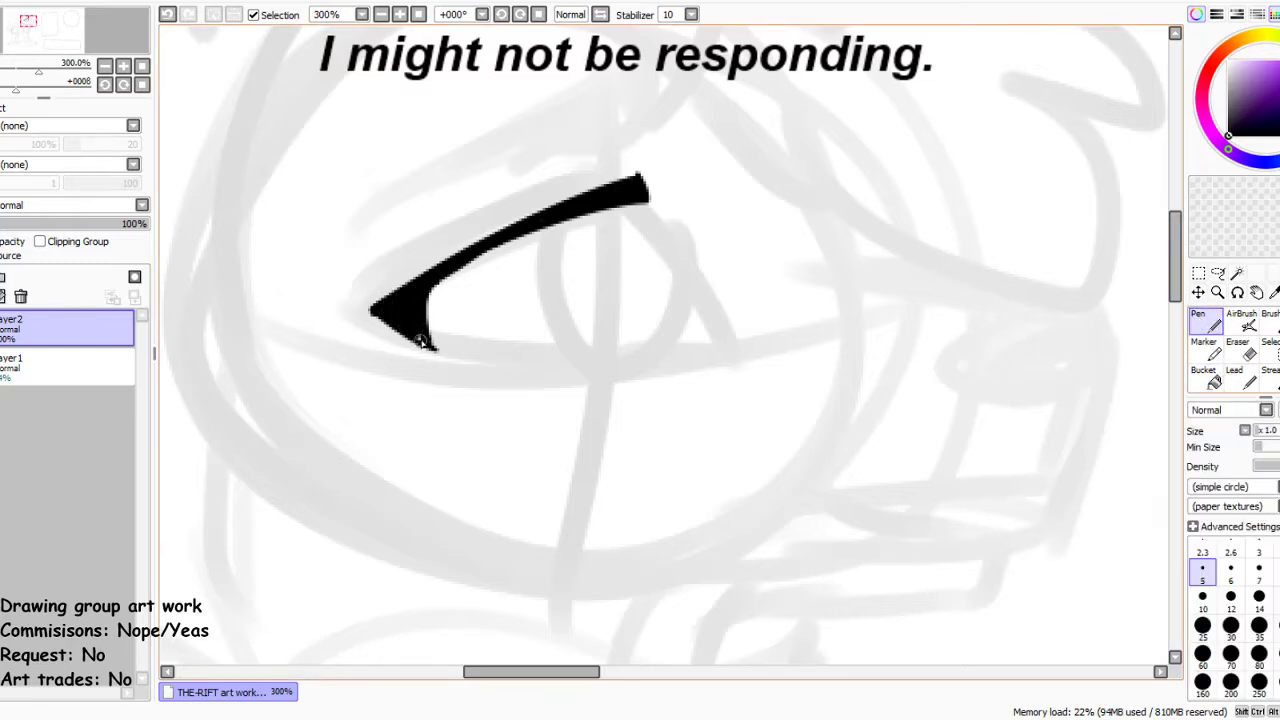
click(420, 336)
Ink the lower eyelid as a thick line, and outline the muzzle with its nose, open mouth, teeth and lower jaw
drag(440, 348, 705, 352)
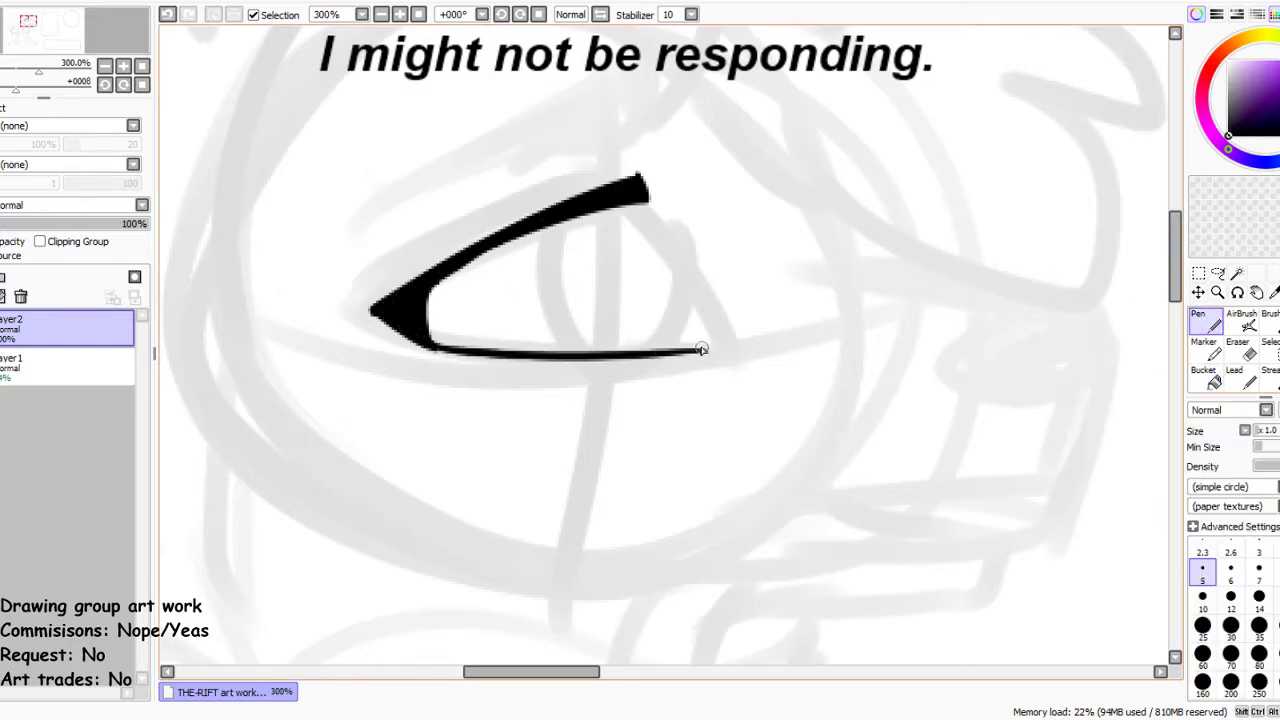
mouse_move(434, 334)
mouse_down()
mouse_move(604, 352)
mouse_move(712, 350)
mouse_up()
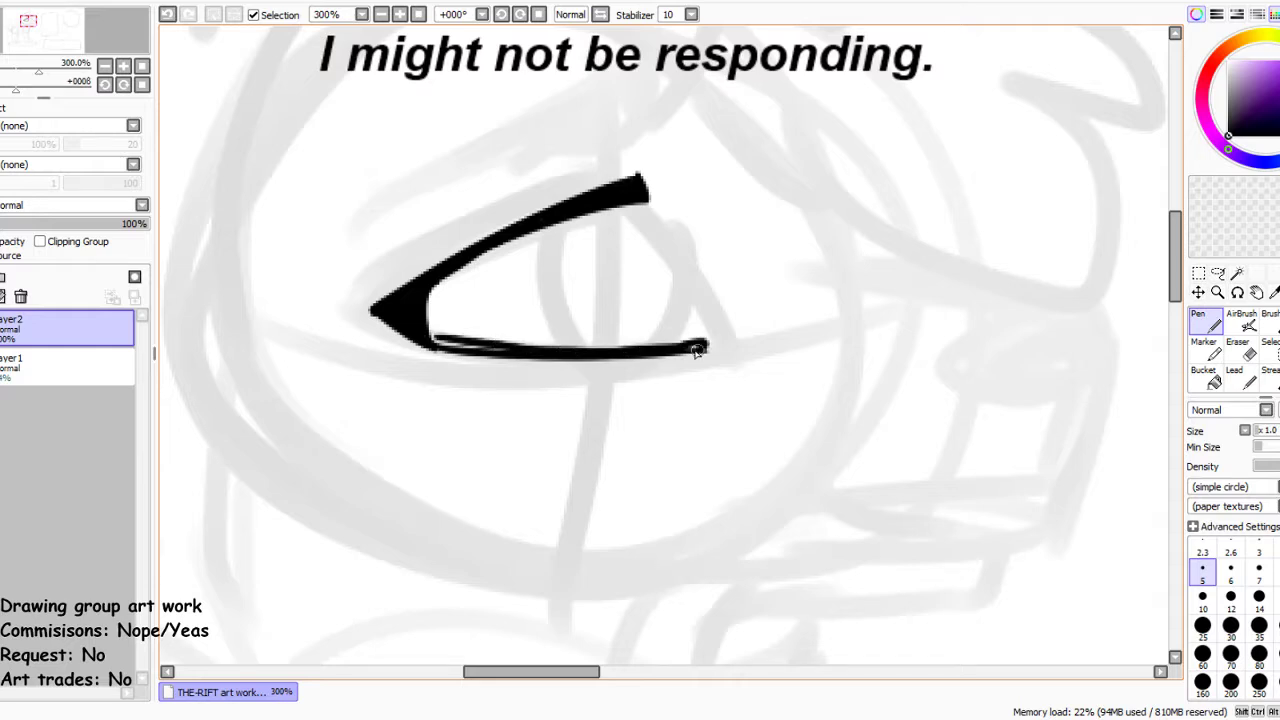
scroll(623, 355, up, 1)
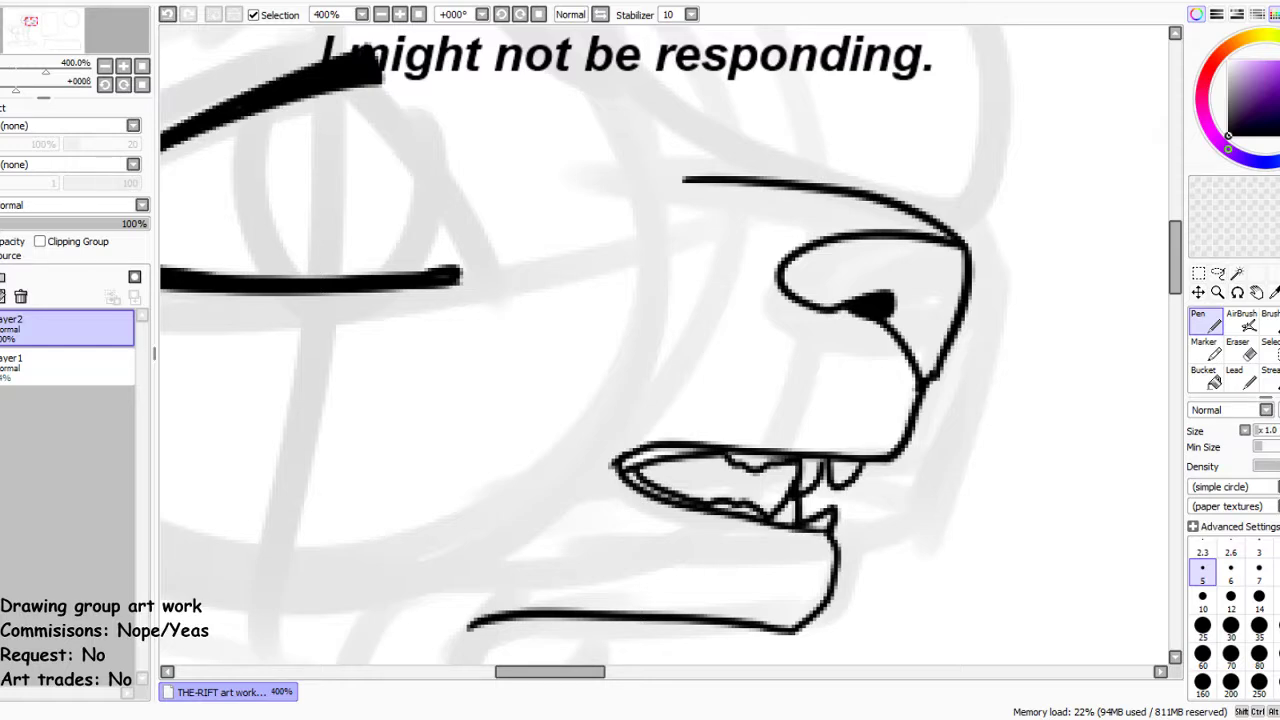
Ink a slanted eyebrow above the upper eyelid, ending in a small open wedge, undoing the first rounded attempt
scroll(310, 420, down, 3)
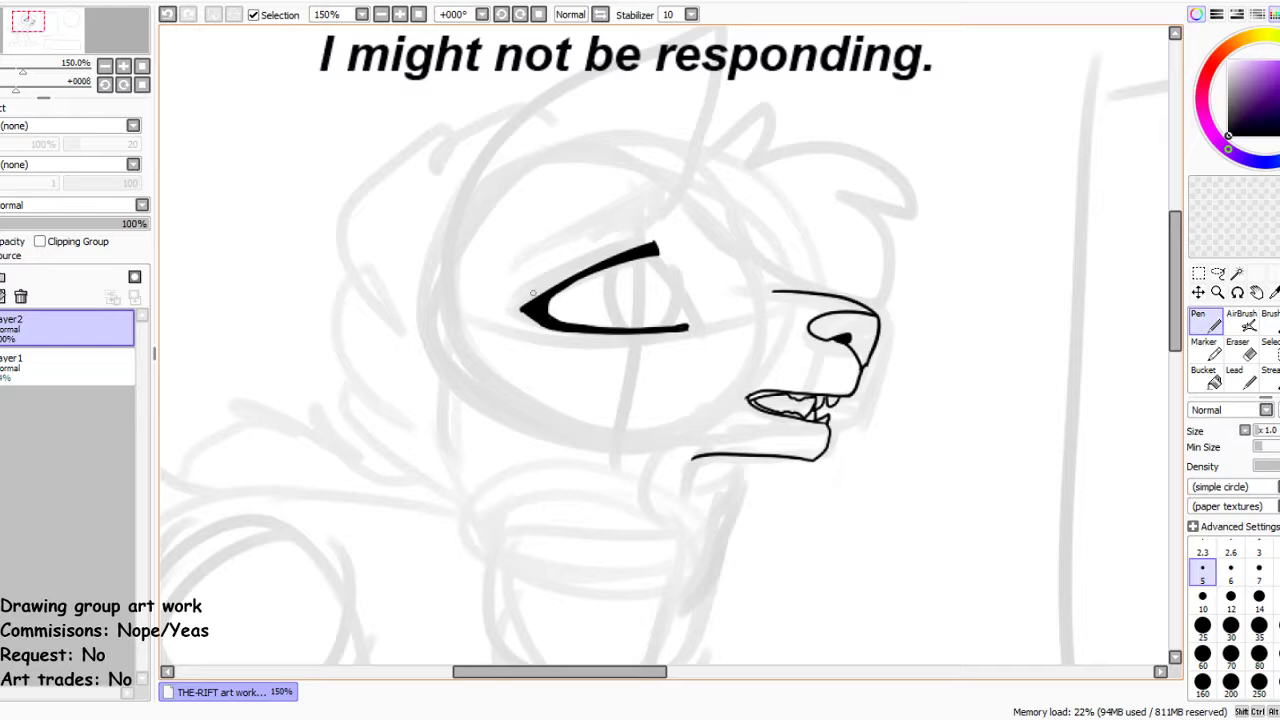
scroll(533, 292, up, 2)
mouse_move(514, 240)
mouse_down()
mouse_move(686, 143)
mouse_move(690, 165)
mouse_up()
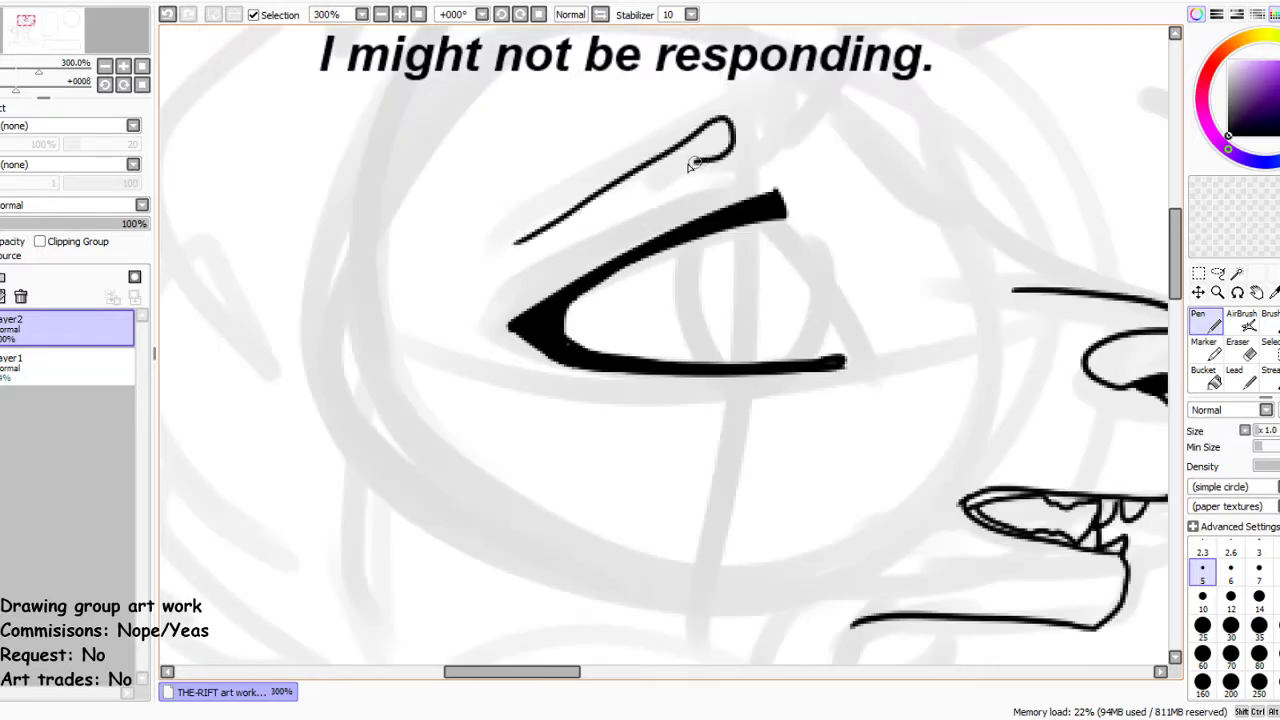
click(167, 14)
mouse_move(484, 236)
mouse_down()
mouse_move(551, 210)
mouse_move(681, 118)
mouse_move(694, 127)
mouse_move(592, 184)
mouse_up()
Ink the jagged cheek fur behind and below the eye, and add small crease lines under the outer eye corner
scroll(606, 118, down, 2)
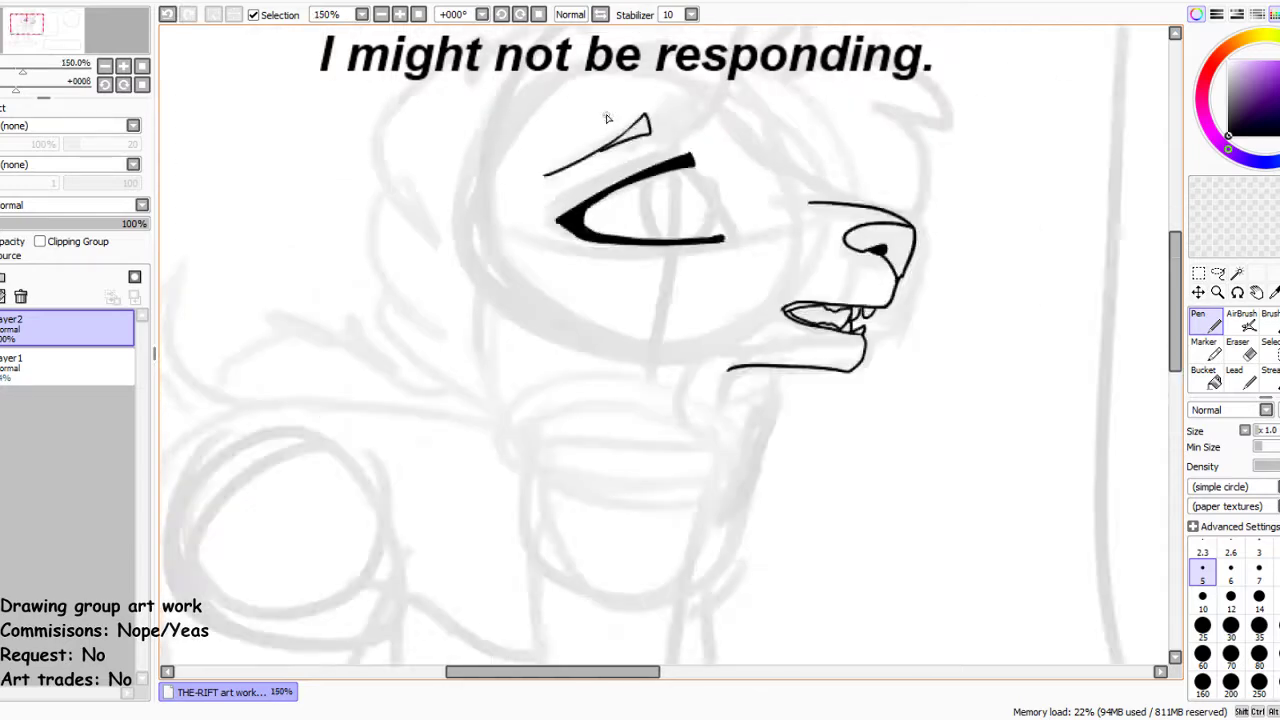
scroll(606, 118, down, 2)
scroll(542, 186, up, 1)
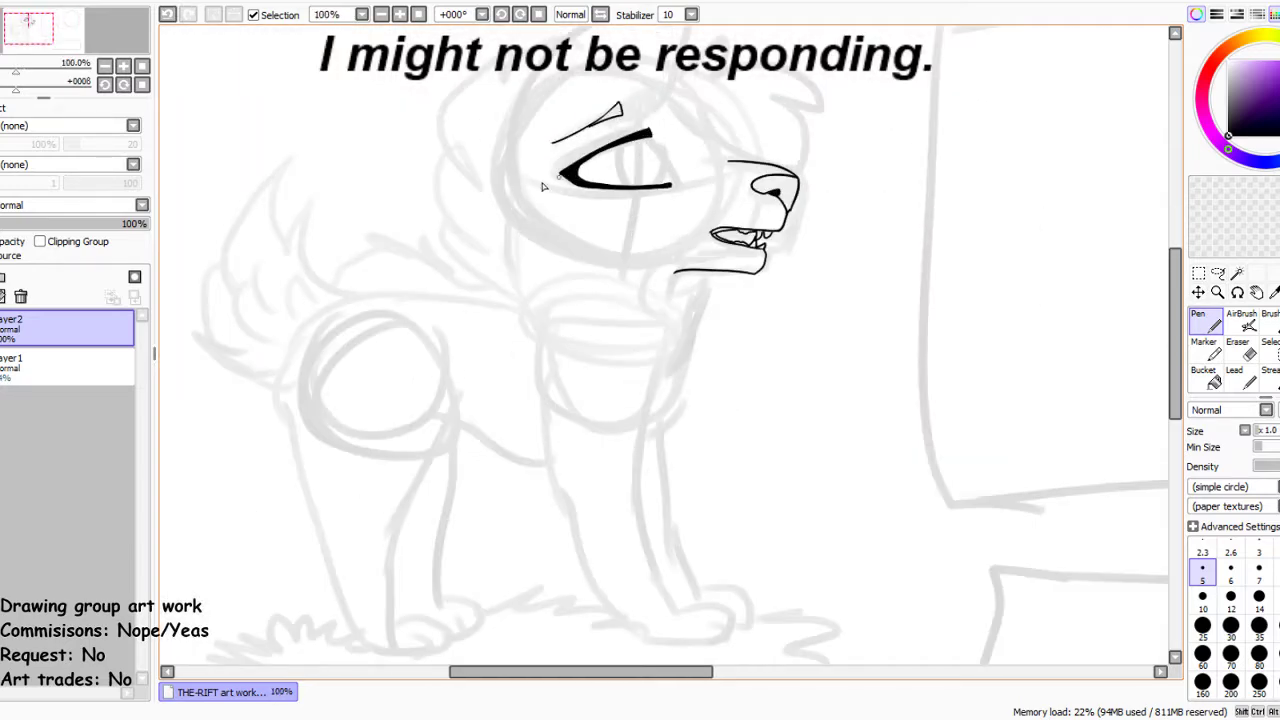
mouse_move(524, 166)
mouse_down()
mouse_move(482, 208)
mouse_move(523, 203)
mouse_move(530, 214)
mouse_move(512, 222)
mouse_move(547, 234)
mouse_move(538, 250)
mouse_move(548, 237)
mouse_move(561, 263)
mouse_move(602, 266)
mouse_up()
drag(552, 182, 568, 190)
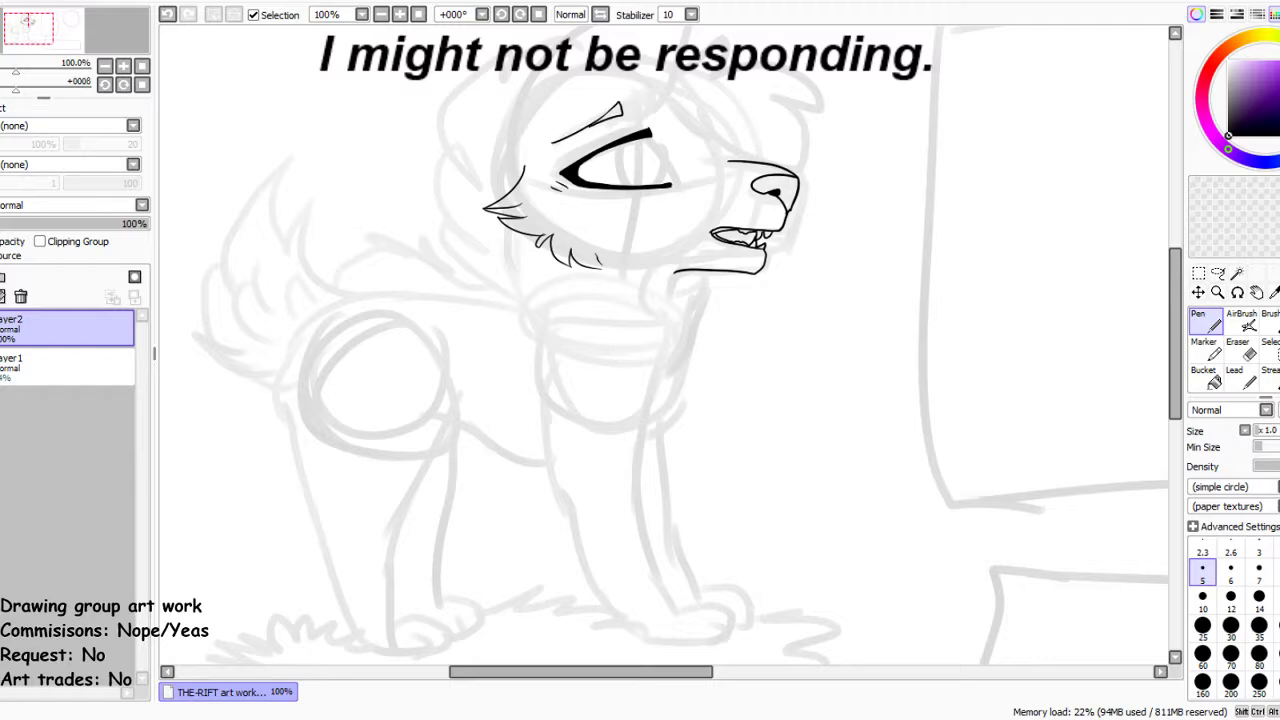
Outline the tall pointed ear from the cheek fur up to its tip and down to a small tuft above the eye
scroll(368, 360, down, 4)
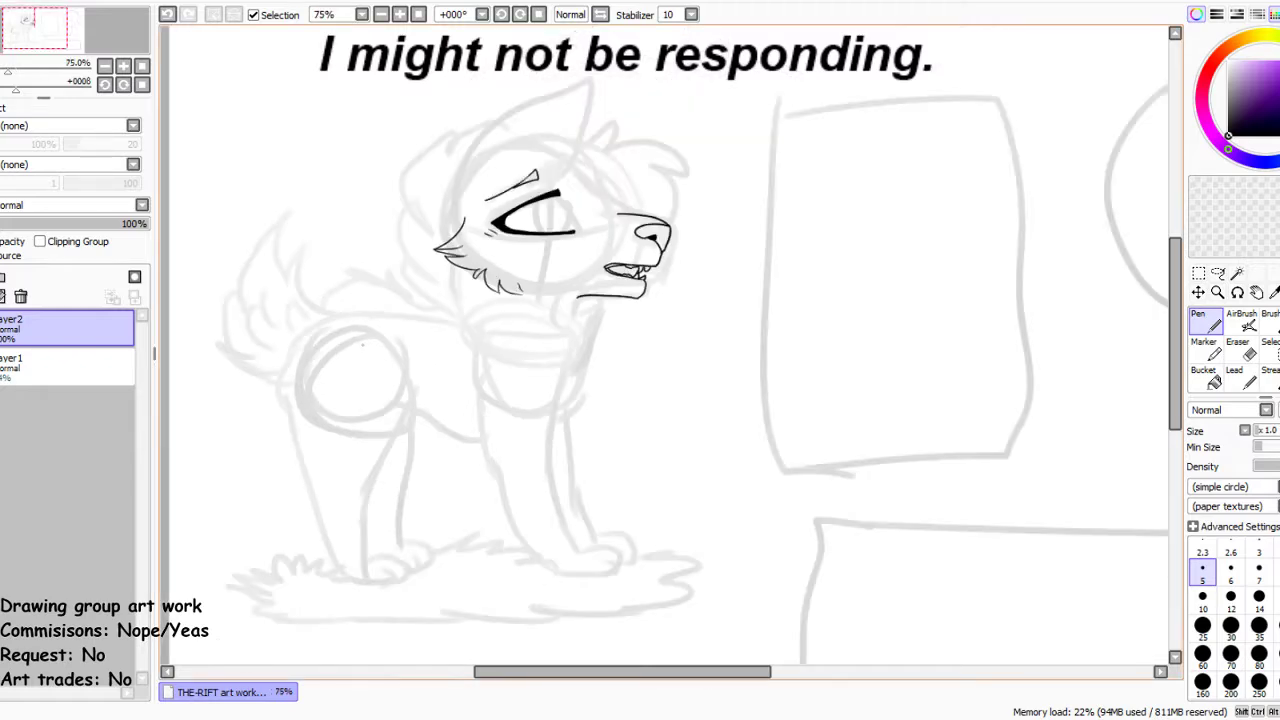
scroll(368, 360, up, 6)
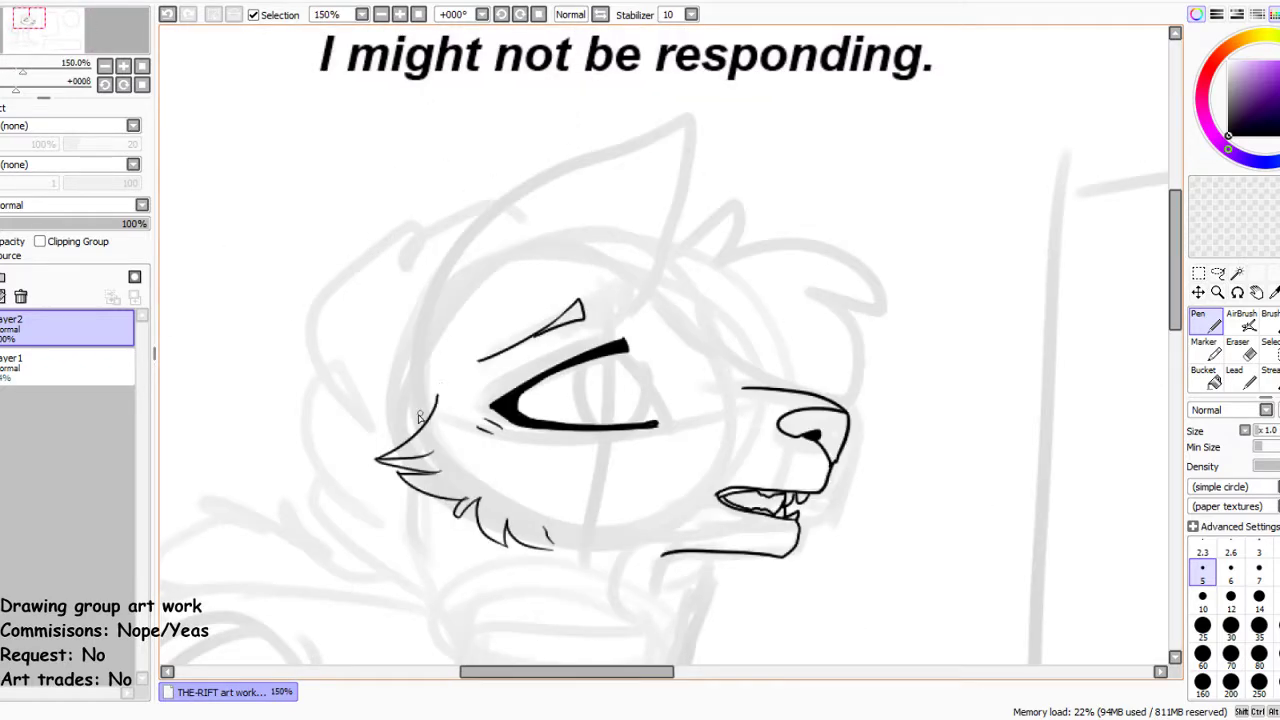
mouse_move(432, 425)
mouse_down()
mouse_move(409, 368)
mouse_move(420, 320)
mouse_move(480, 221)
mouse_move(631, 89)
mouse_move(679, 153)
mouse_move(664, 267)
mouse_move(620, 318)
mouse_up()
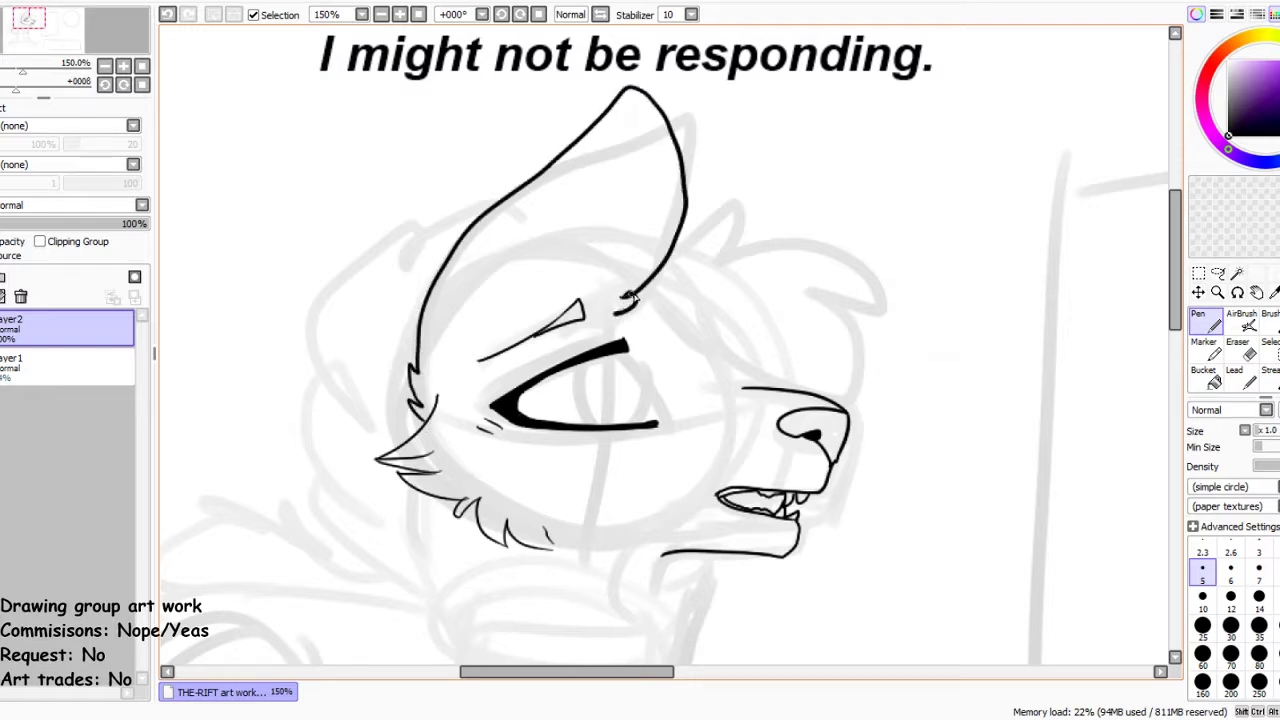
Lasso the eyebrow, move it down closer to the upper eyelid with a transform, and clear the selection
click(1218, 273)
mouse_move(502, 324)
mouse_down()
mouse_move(467, 377)
mouse_move(574, 360)
mouse_move(615, 318)
mouse_up()
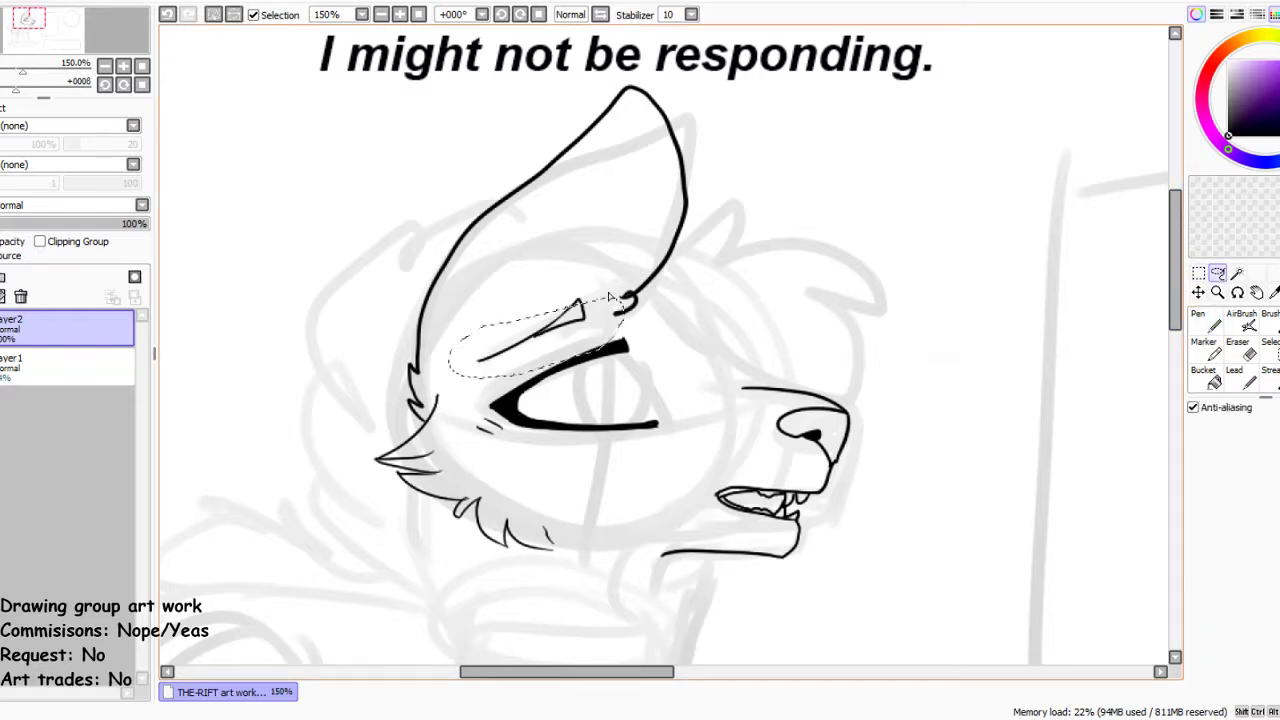
mouse_move(530, 305)
mouse_down()
mouse_move(448, 375)
mouse_move(514, 375)
mouse_move(571, 356)
mouse_move(608, 323)
mouse_move(590, 288)
mouse_move(525, 300)
mouse_up()
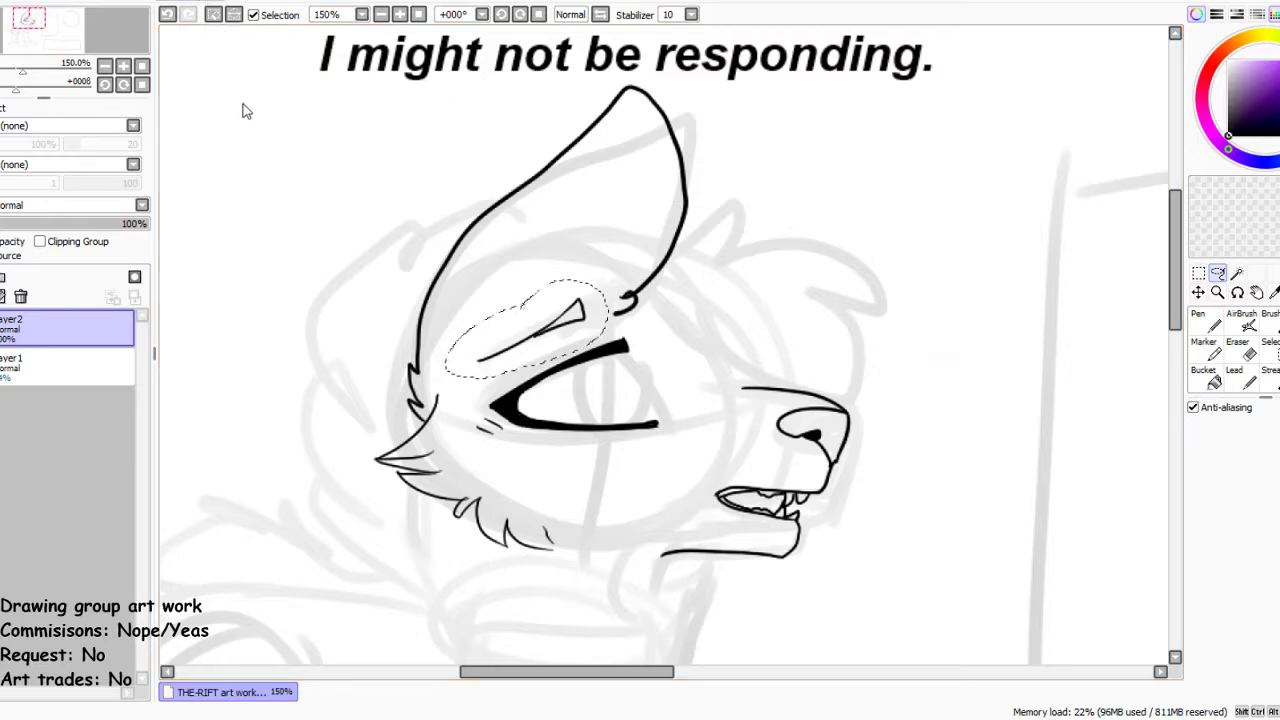
key(ctrl+t)
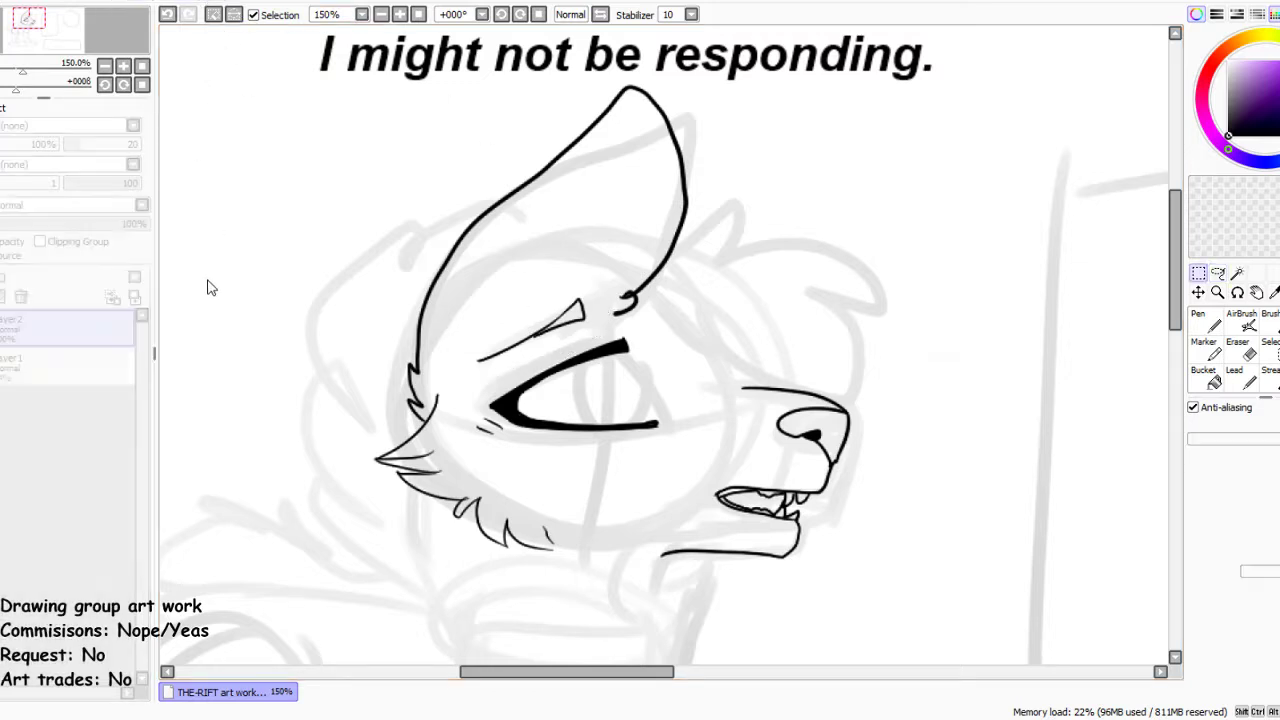
drag(550, 345, 560, 354)
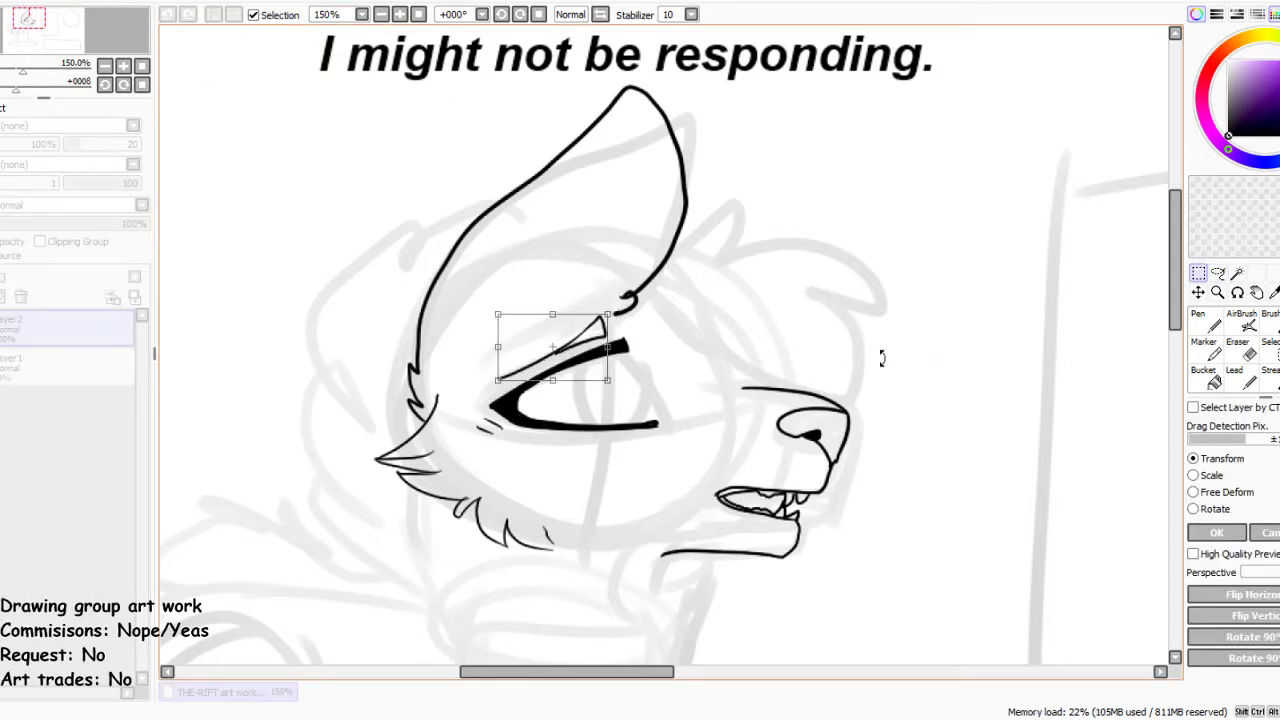
click(1212, 535)
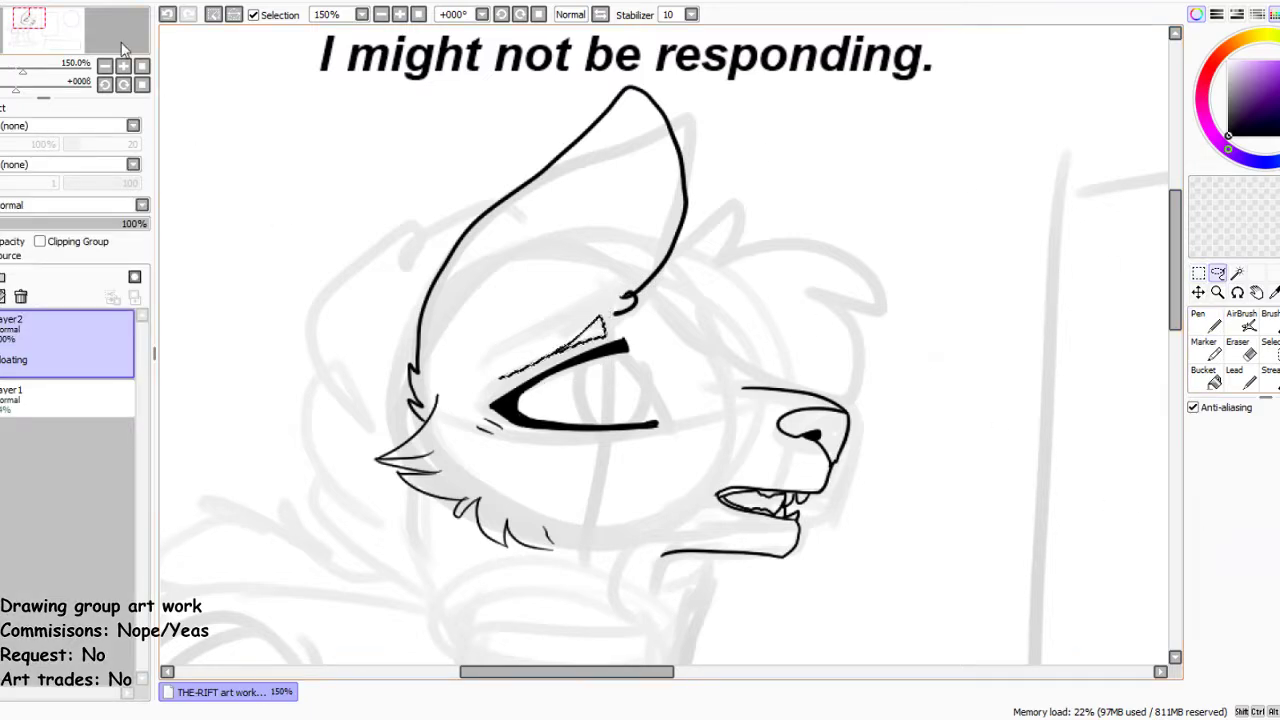
key(ctrl+d)
Try an inner-ear line with the Pen, undo it, and ink the pointed forelock hanging over the forehead and muzzle
click(1212, 320)
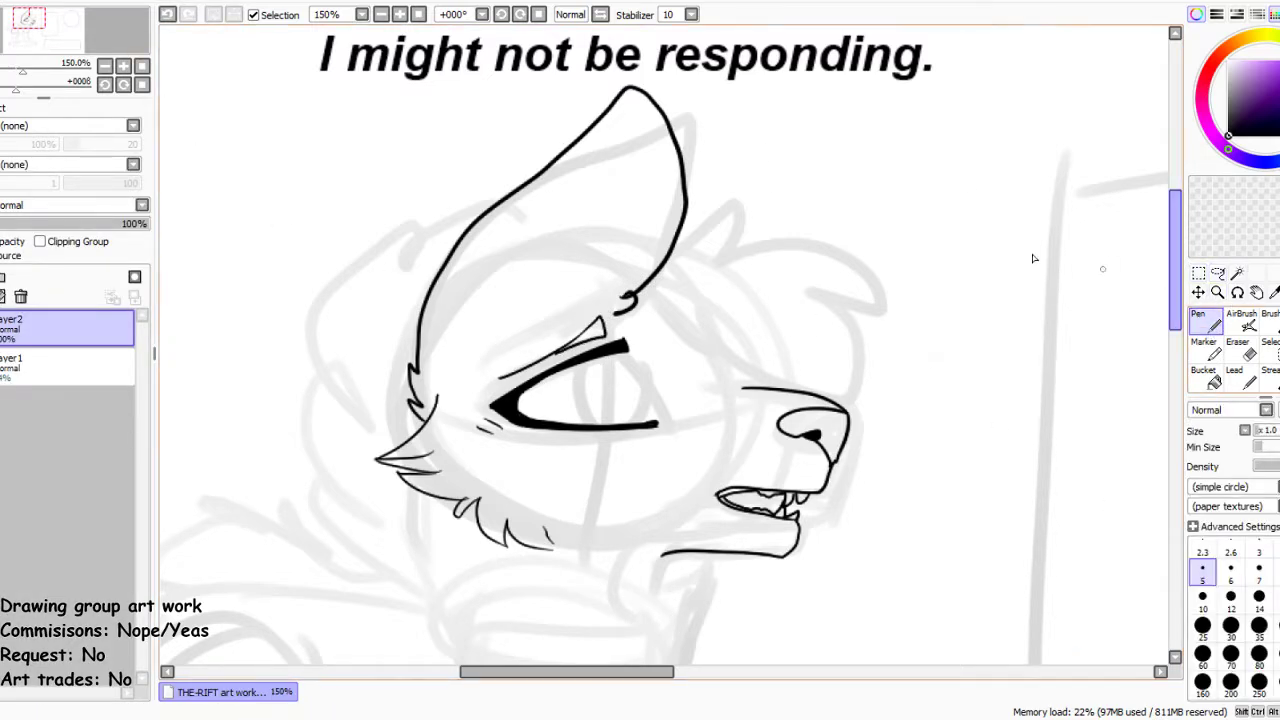
mouse_move(558, 306)
mouse_down()
mouse_move(618, 220)
mouse_move(633, 155)
mouse_move(645, 168)
mouse_move(625, 272)
mouse_move(608, 270)
mouse_up()
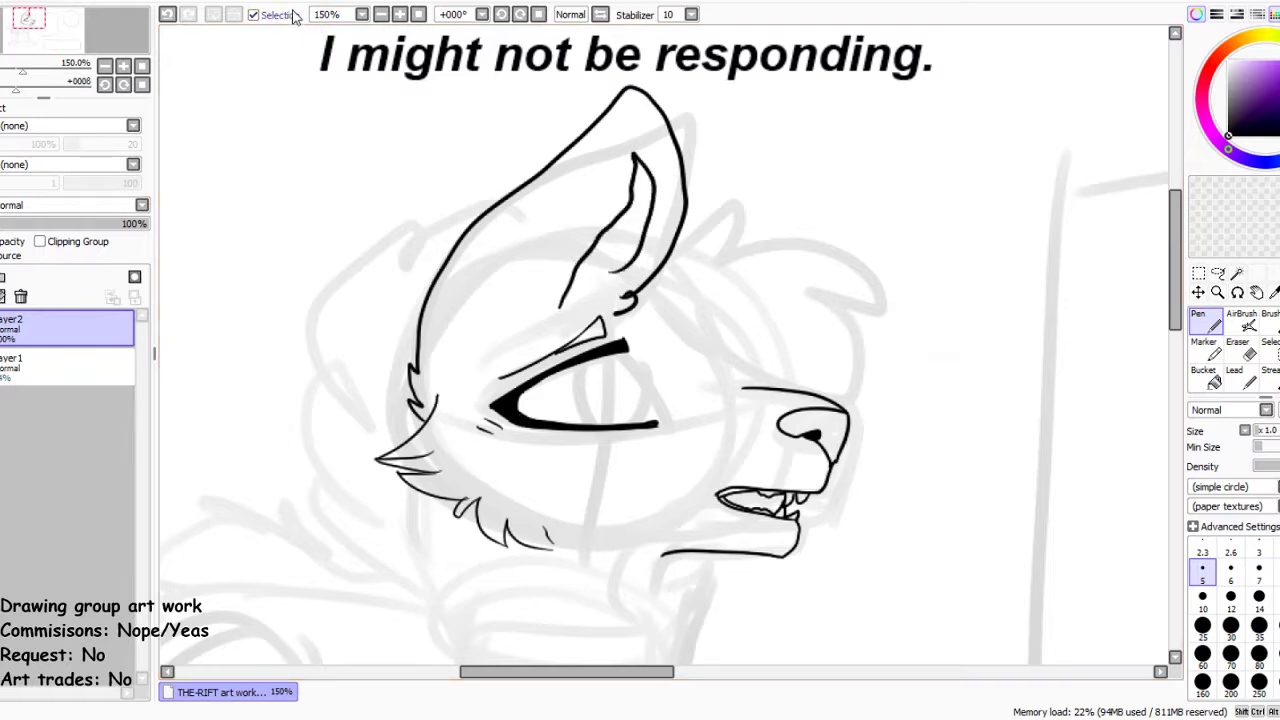
click(166, 16)
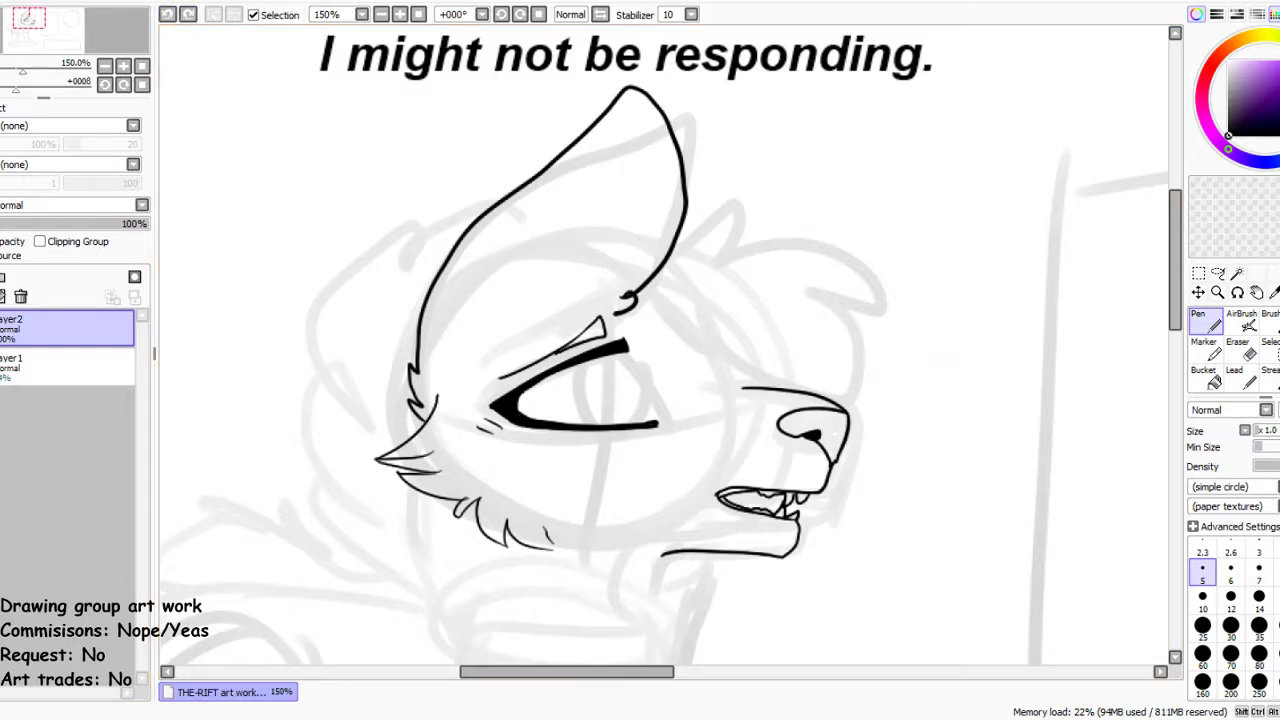
mouse_move(668, 262)
mouse_down()
mouse_move(751, 208)
mouse_move(724, 262)
mouse_move(793, 252)
mouse_move(933, 284)
mouse_move(915, 318)
mouse_move(825, 342)
mouse_move(875, 345)
mouse_move(808, 388)
mouse_move(727, 368)
mouse_move(700, 332)
mouse_up()
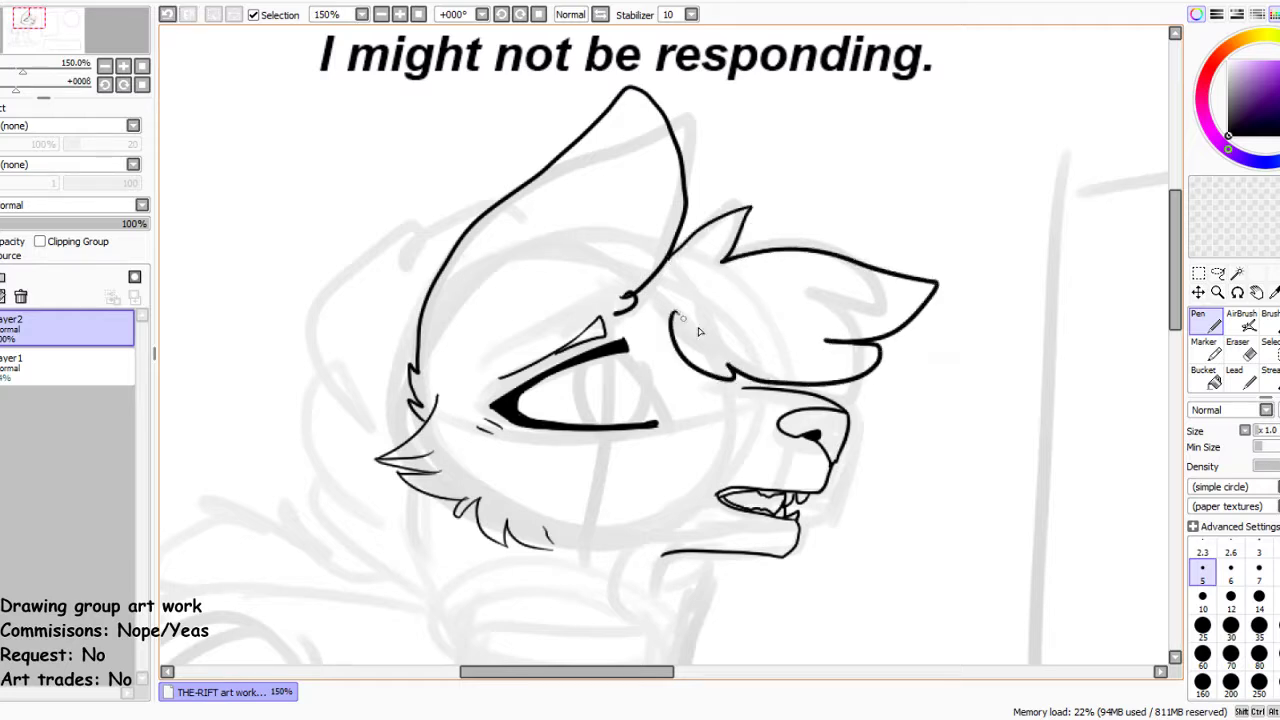
Ink the spiky mane behind the ear, running down the neck and ending in jagged tufts over the back
scroll(685, 287, down, 3)
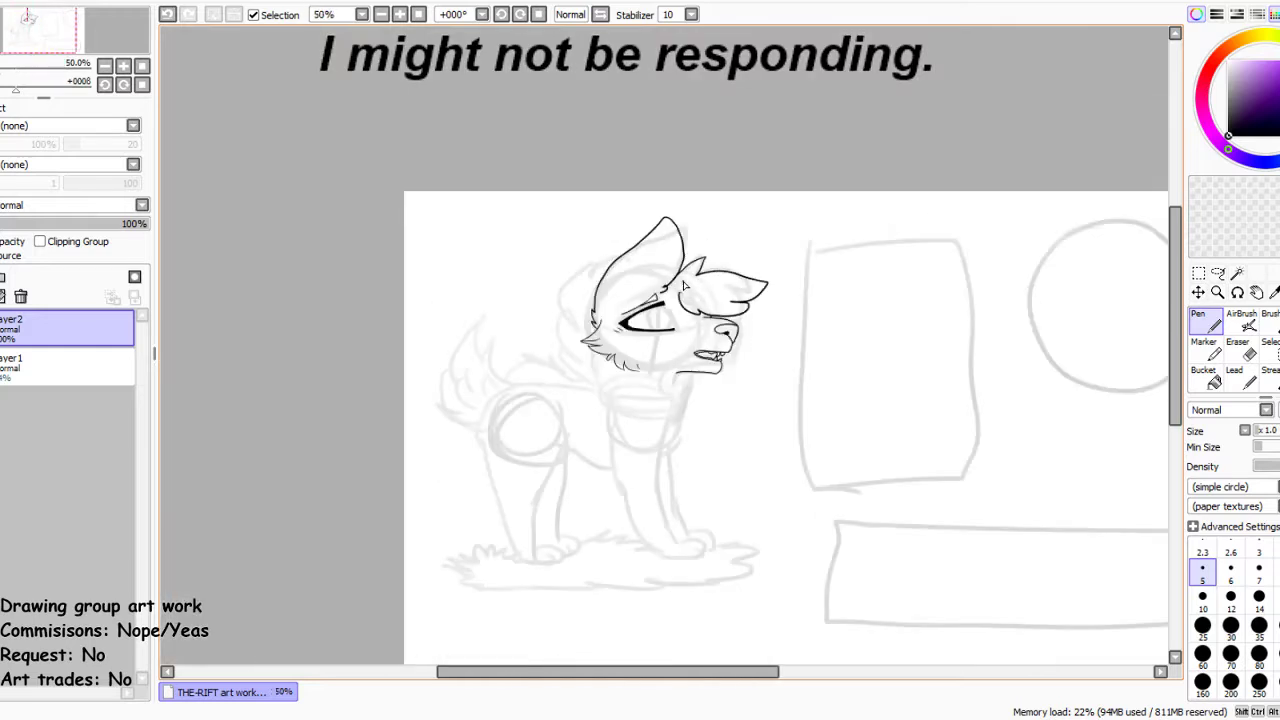
scroll(720, 346, up, 1)
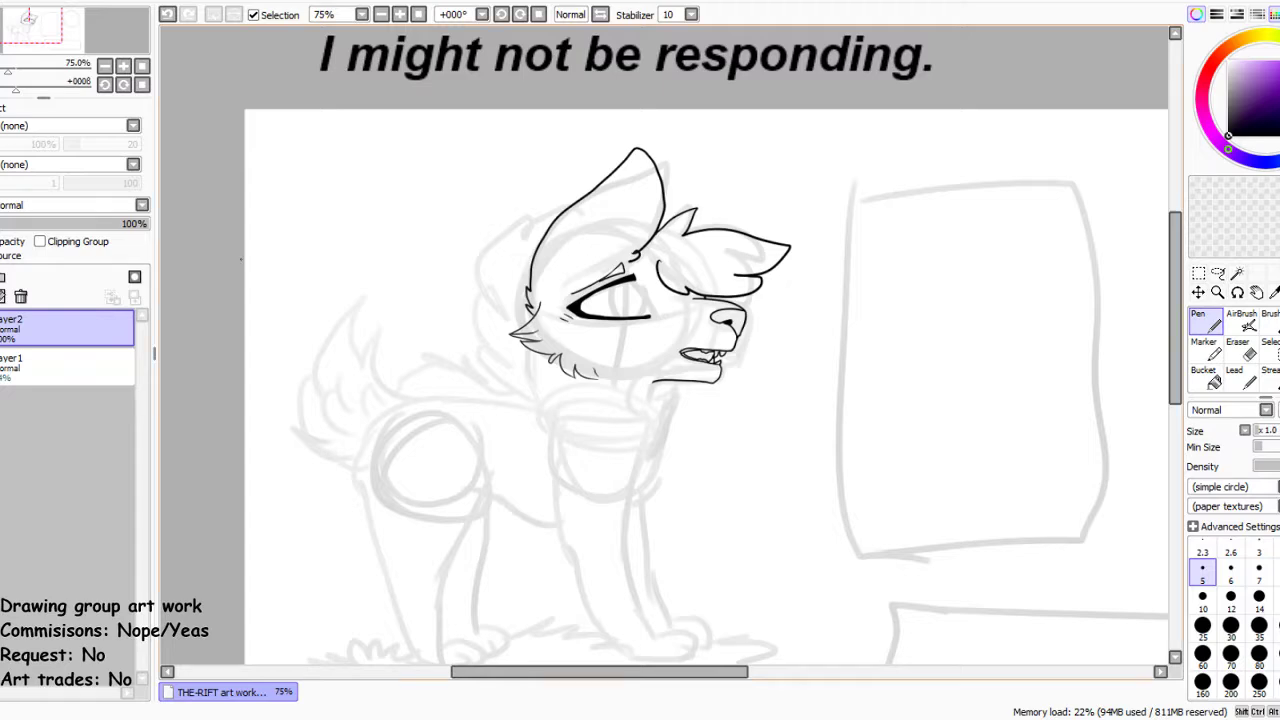
scroll(430, 157, down, 1)
scroll(430, 157, up, 3)
scroll(430, 157, down, 3)
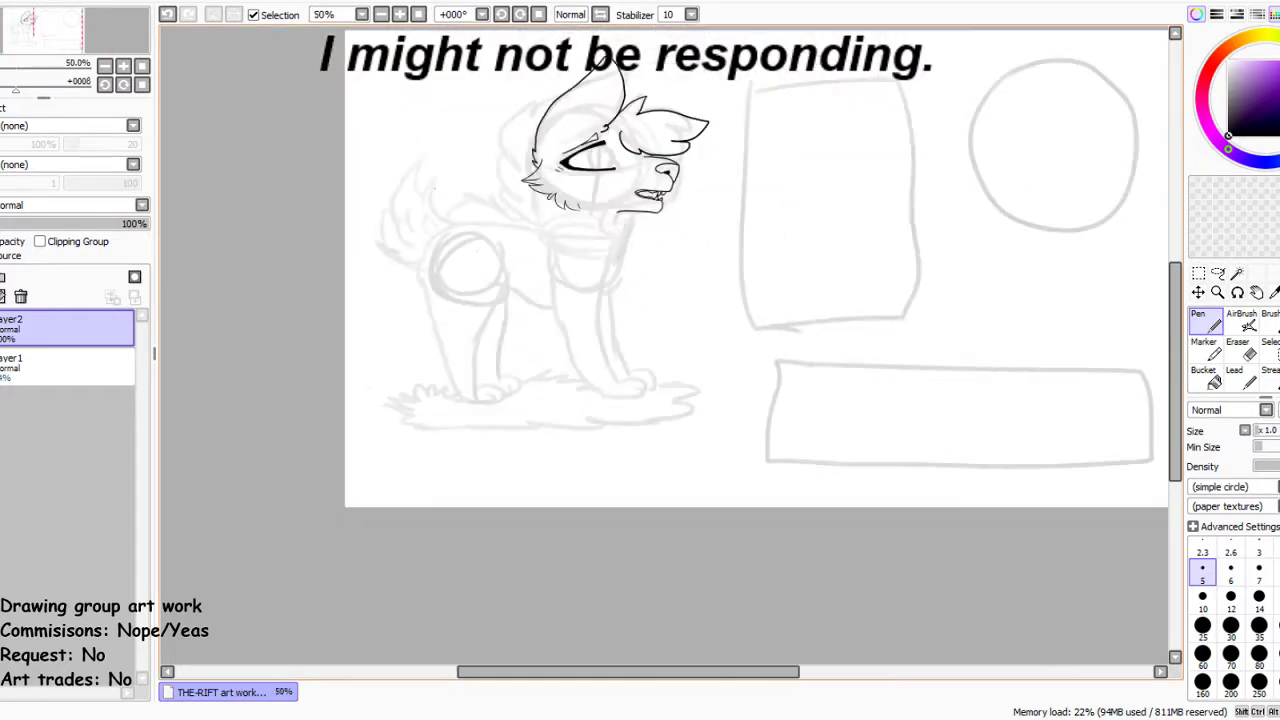
scroll(430, 157, up, 2)
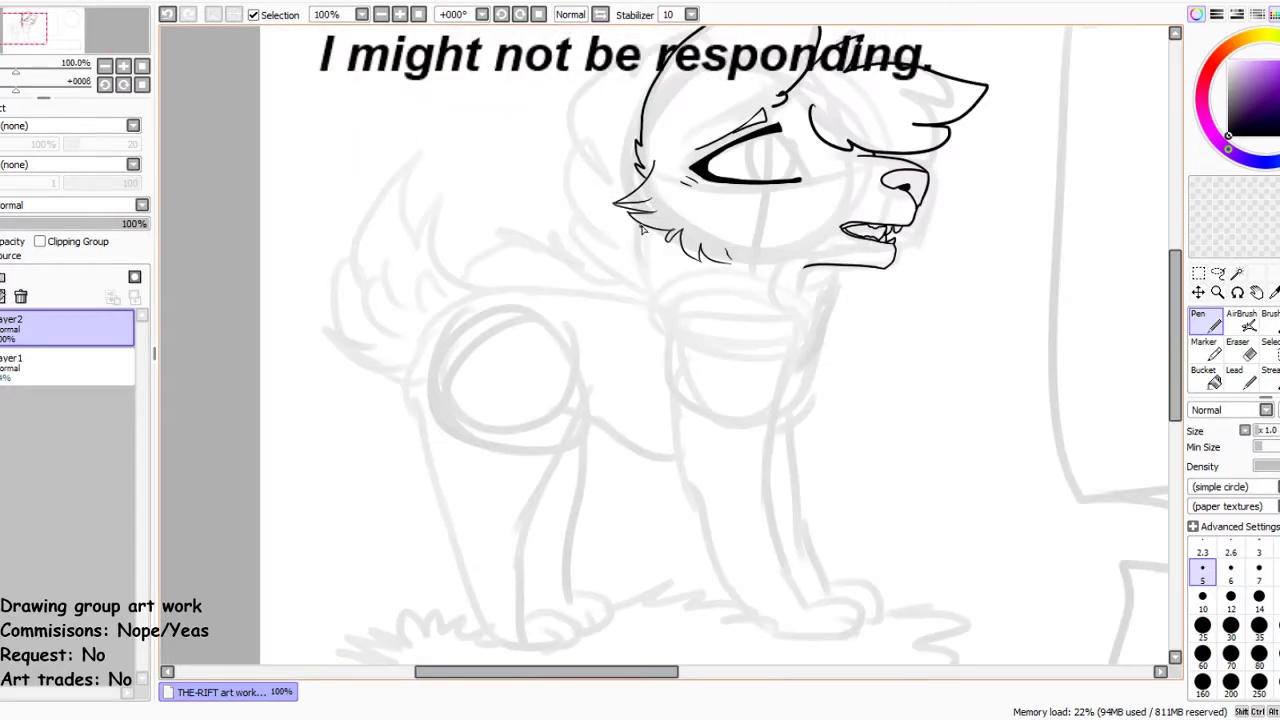
mouse_move(646, 226)
mouse_down()
mouse_move(627, 268)
mouse_move(635, 288)
mouse_move(539, 272)
mouse_move(482, 293)
mouse_up()
mouse_move(609, 278)
mouse_down()
mouse_move(562, 232)
mouse_move(587, 238)
mouse_move(555, 169)
mouse_move(576, 175)
mouse_move(573, 124)
mouse_move(619, 70)
mouse_move(694, 30)
mouse_up()
mouse_move(573, 259)
mouse_down()
mouse_move(526, 232)
mouse_move(530, 250)
mouse_move(456, 254)
mouse_move(474, 278)
mouse_move(469, 306)
mouse_move(478, 300)
mouse_up()
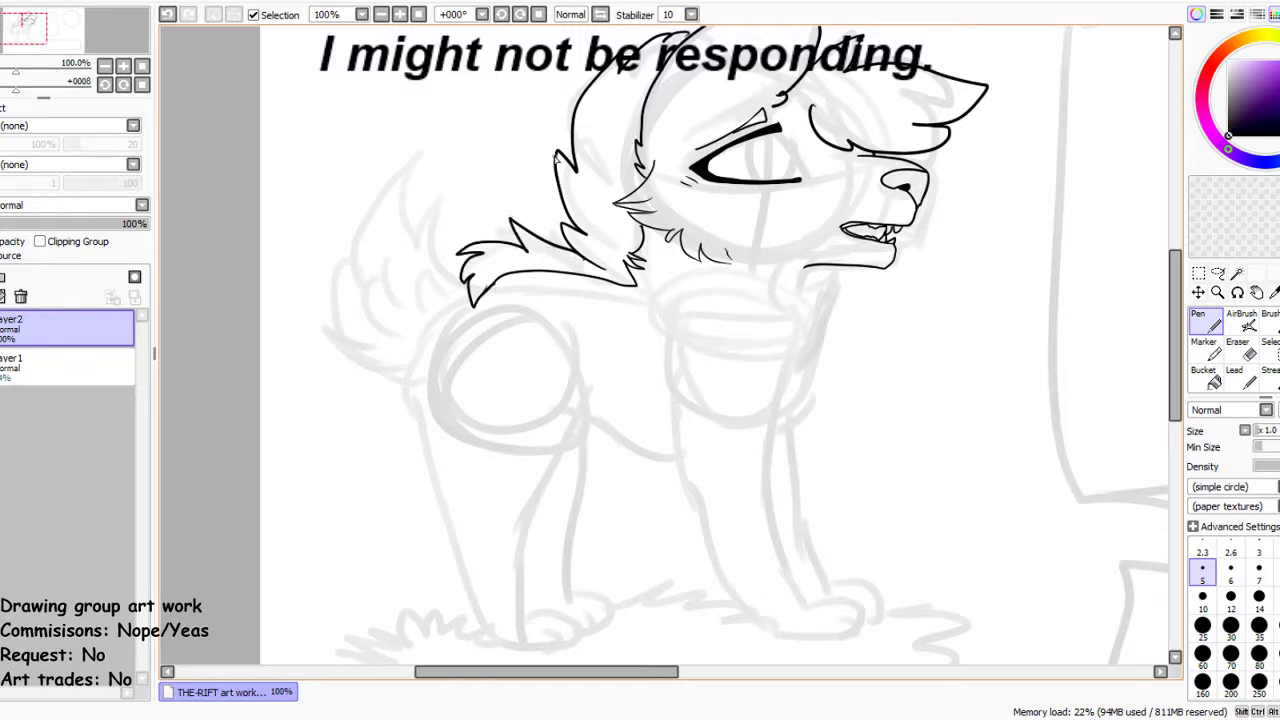
Ink the raised bushy tail with its pointed tip and jagged edges, and add fur tufts where it meets the haunch
scroll(563, 160, down, 3)
scroll(593, 208, up, 2)
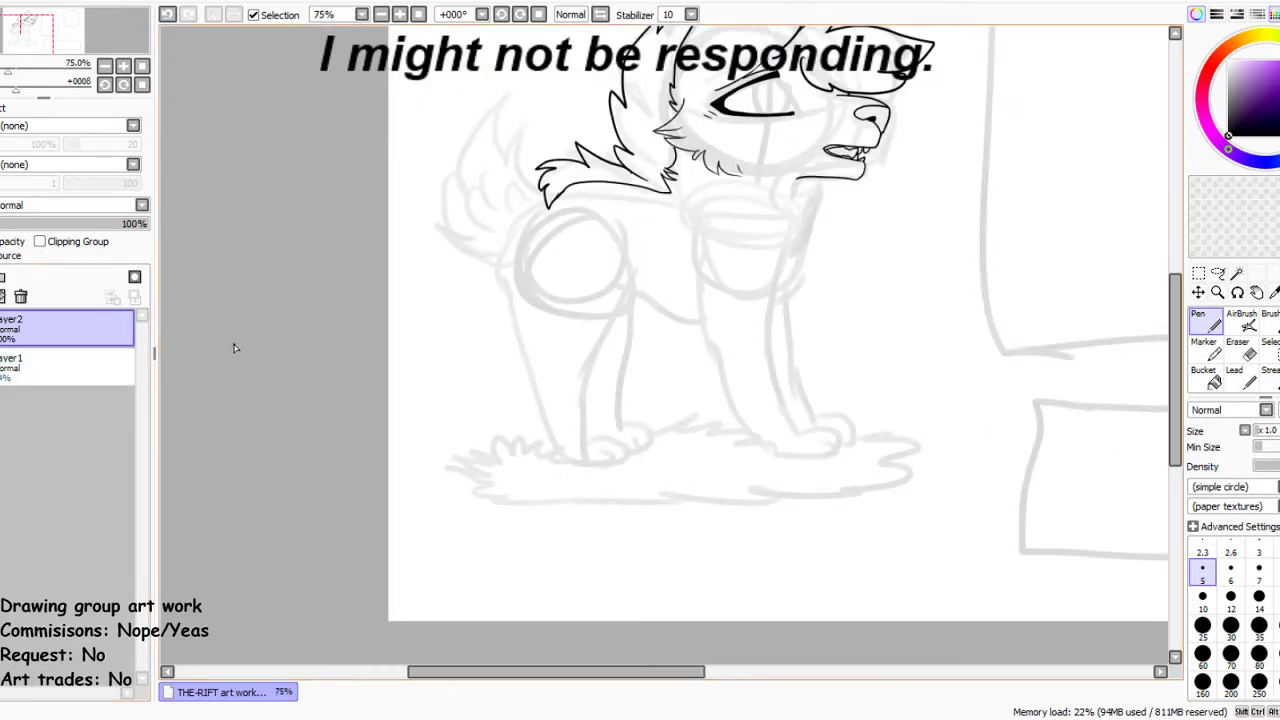
scroll(455, 406, down, 1)
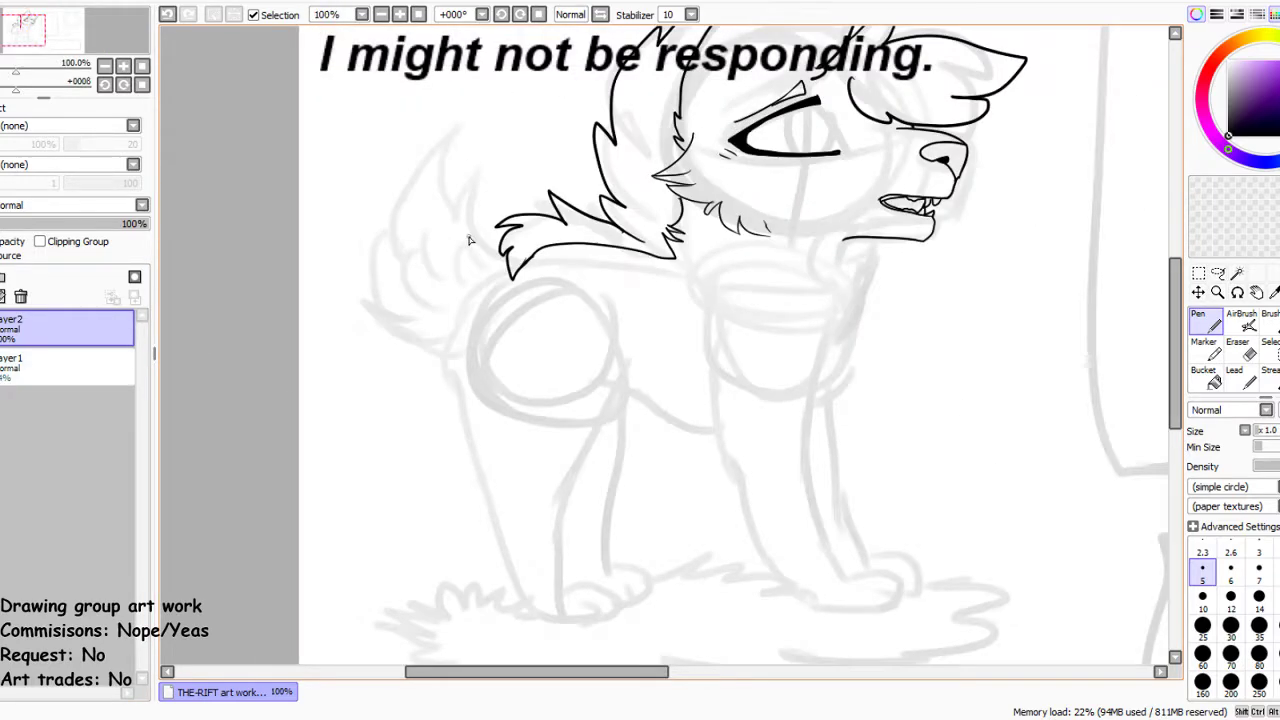
scroll(510, 283, up, 2)
mouse_move(466, 396)
mouse_down()
mouse_move(444, 353)
mouse_move(478, 294)
mouse_up()
mouse_move(470, 245)
mouse_down()
mouse_move(486, 180)
mouse_move(450, 208)
mouse_move(463, 134)
mouse_move(376, 213)
mouse_move(395, 283)
mouse_move(363, 268)
mouse_move(403, 351)
mouse_move(446, 350)
mouse_up()
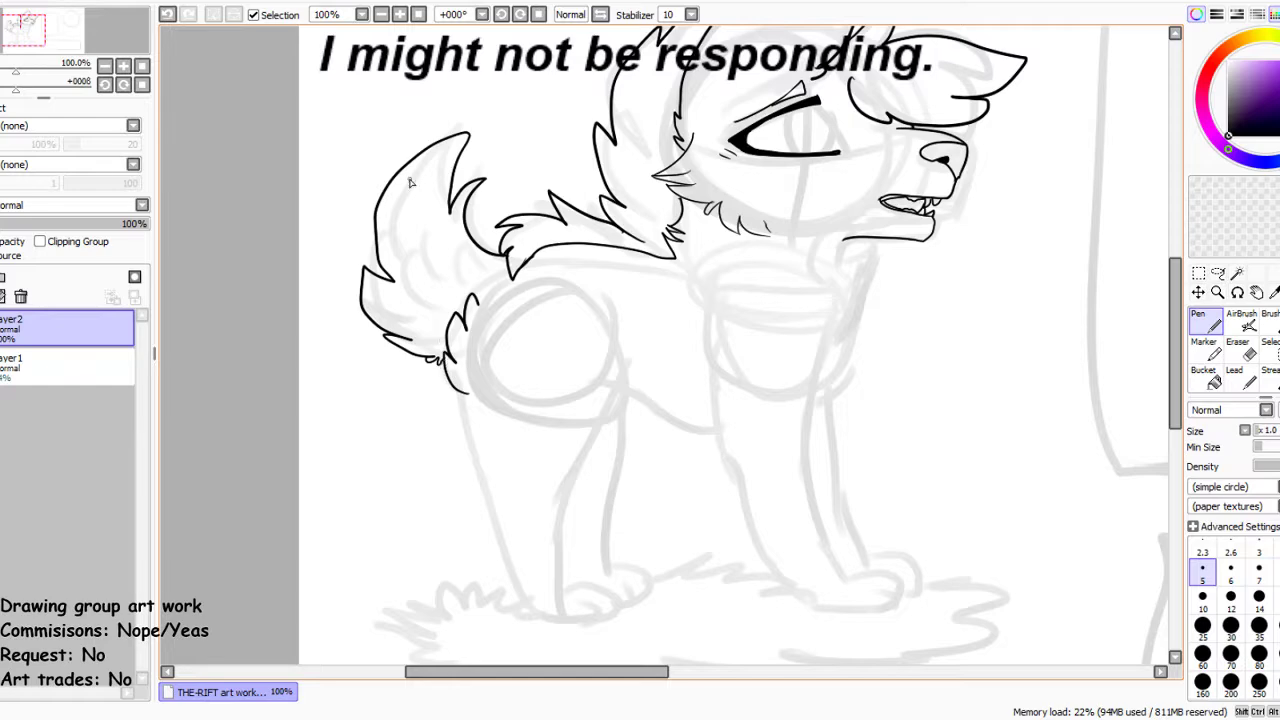
scroll(493, 192, down, 3)
scroll(594, 236, up, 1)
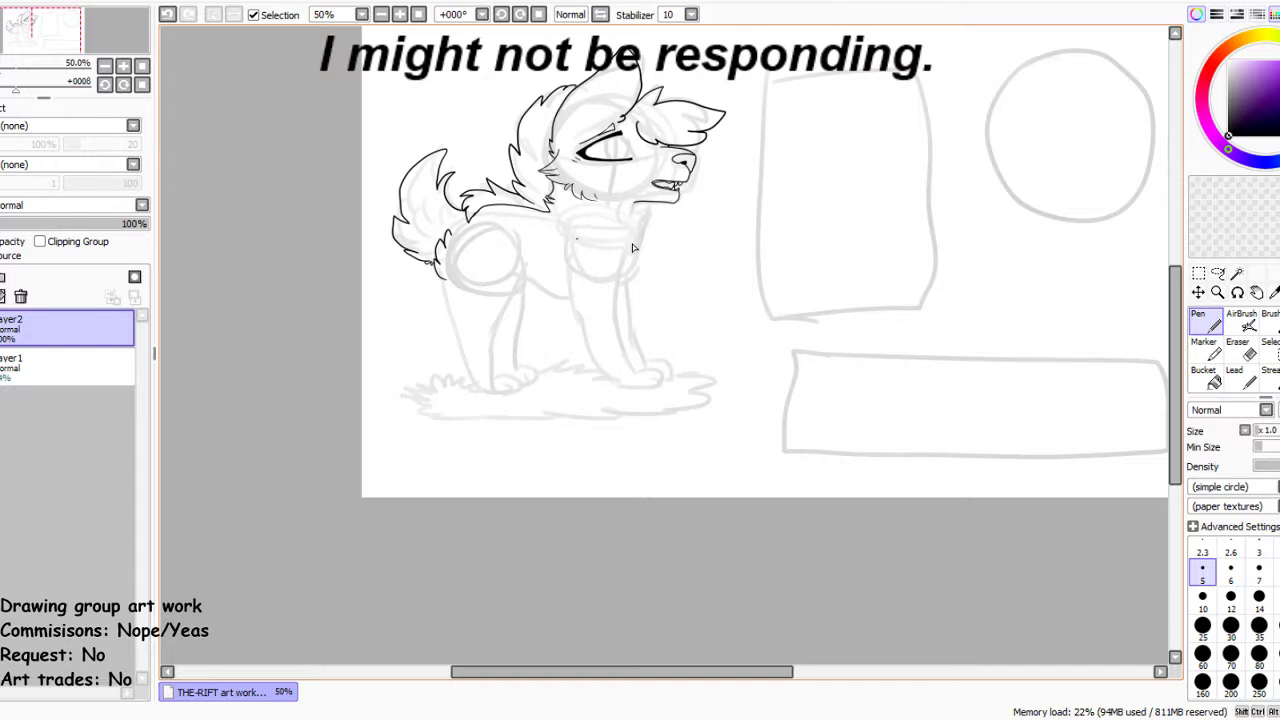
drag(505, 396, 488, 430)
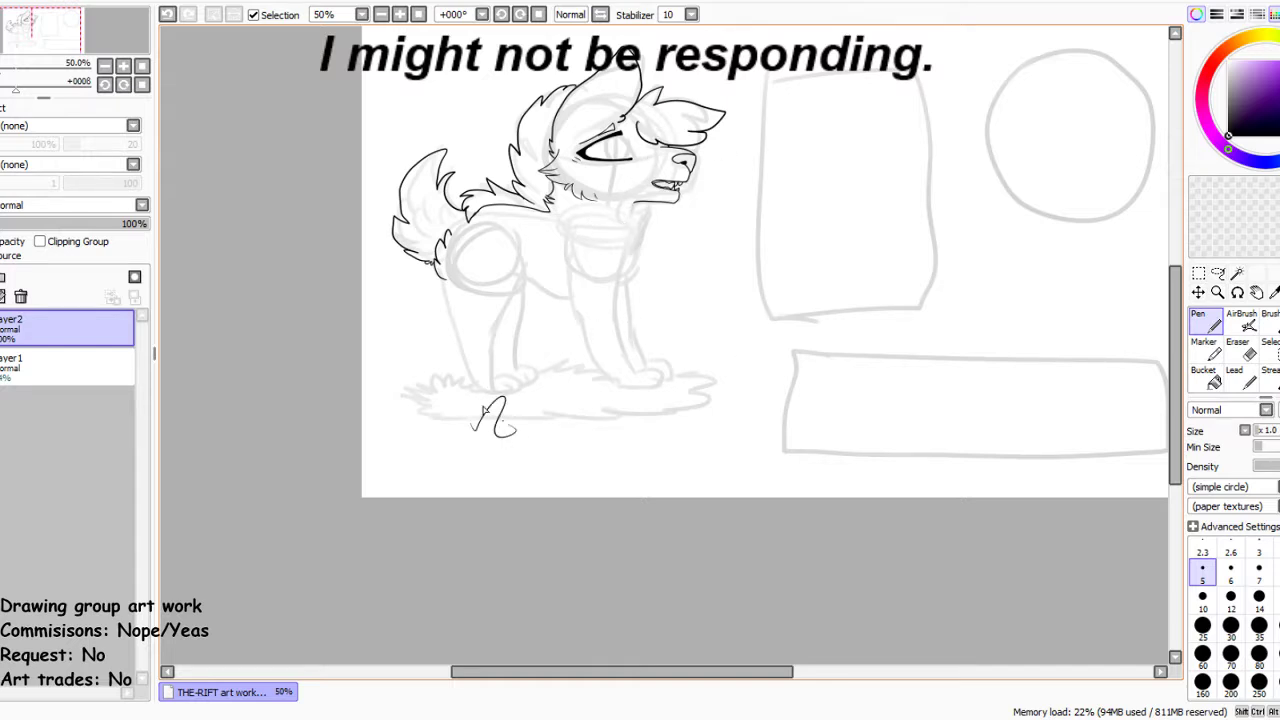
click(167, 14)
Ink the ragged chest fur below the jaw, and outline the front leg and paw with the far leg's edge
click(123, 66)
click(123, 66)
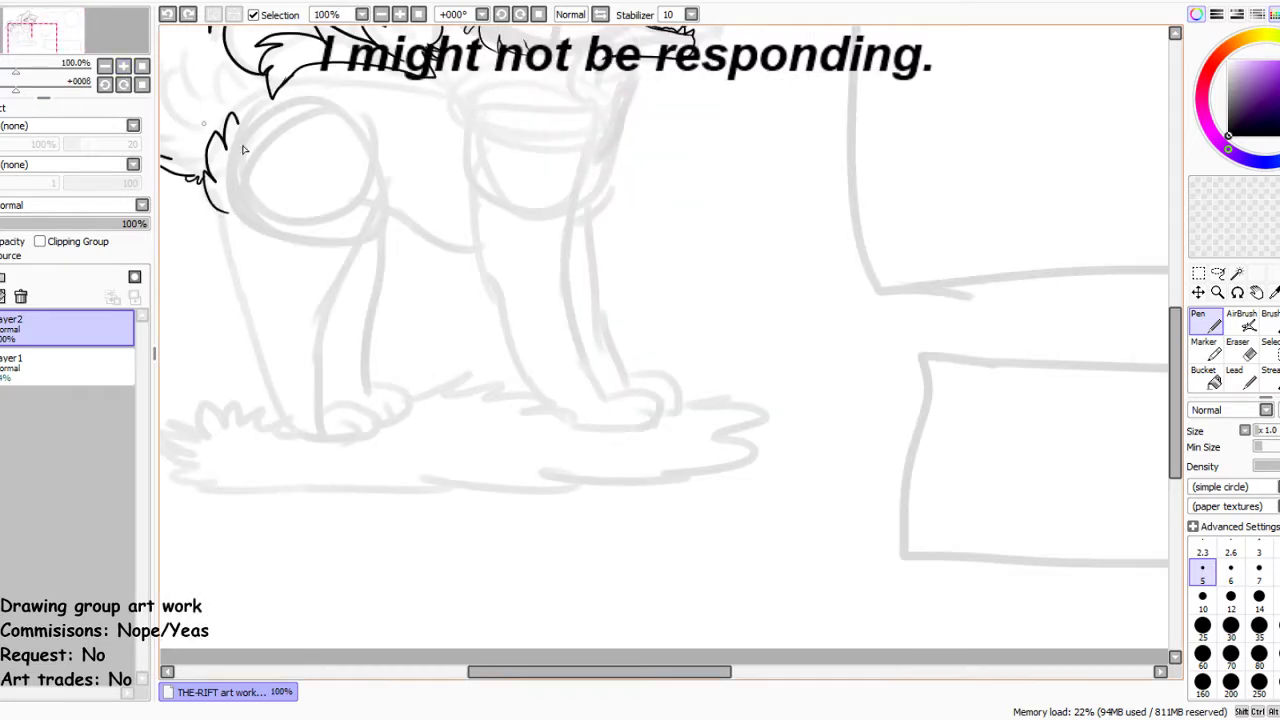
mouse_move(626, 58)
mouse_down()
mouse_move(638, 84)
mouse_move(600, 208)
mouse_move(575, 232)
mouse_up()
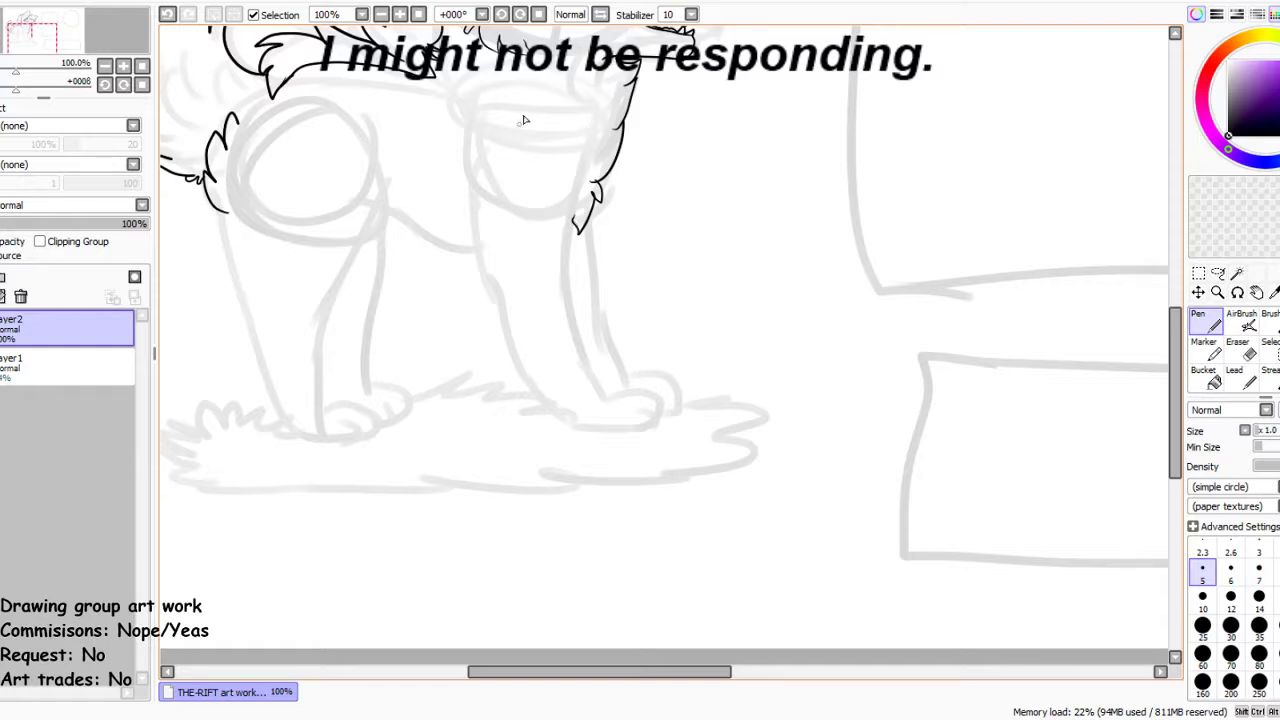
mouse_move(534, 105)
mouse_down()
mouse_move(586, 128)
mouse_move(568, 253)
mouse_move(578, 337)
mouse_move(595, 393)
mouse_move(640, 398)
mouse_move(650, 418)
mouse_move(616, 427)
mouse_move(568, 411)
mouse_move(511, 345)
mouse_move(476, 215)
mouse_move(459, 124)
mouse_up()
mouse_move(585, 214)
mouse_down()
mouse_move(602, 364)
mouse_move(611, 383)
mouse_move(650, 412)
mouse_up()
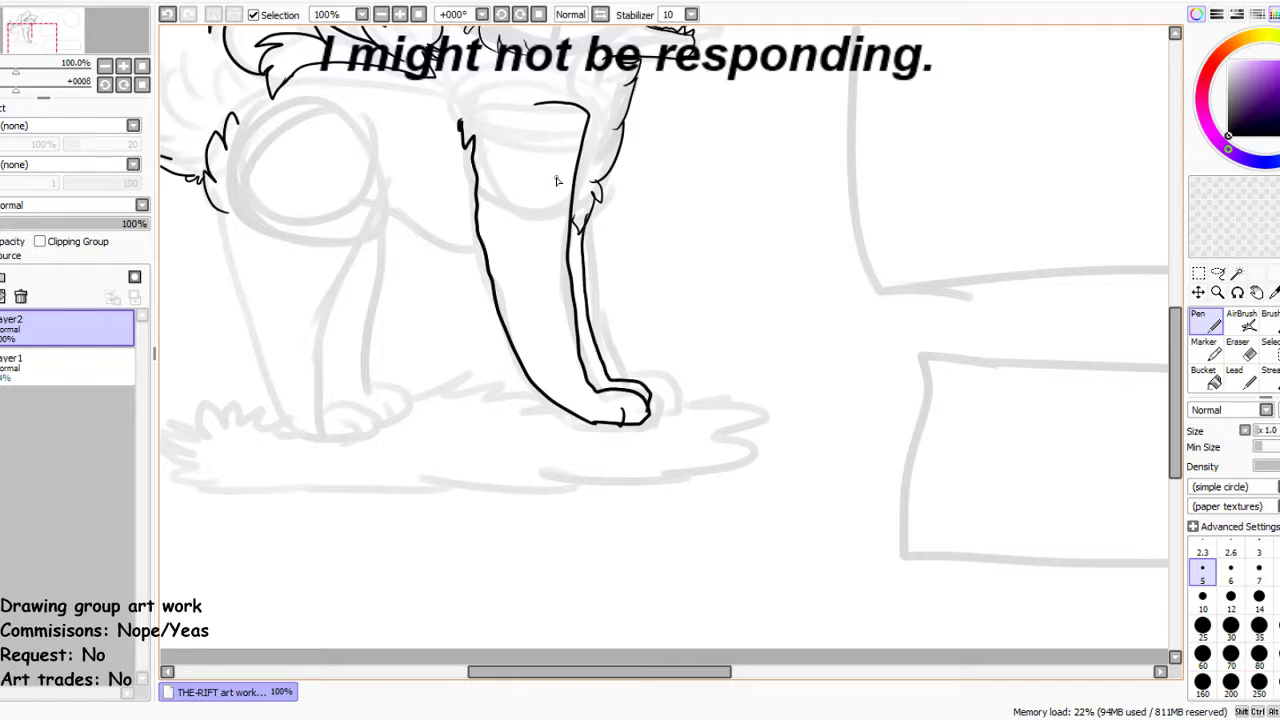
Handwrite a short note ending in "responding to RP" in the empty area between the character and the frames
scroll(557, 181, down, 2)
scroll(583, 108, up, 1)
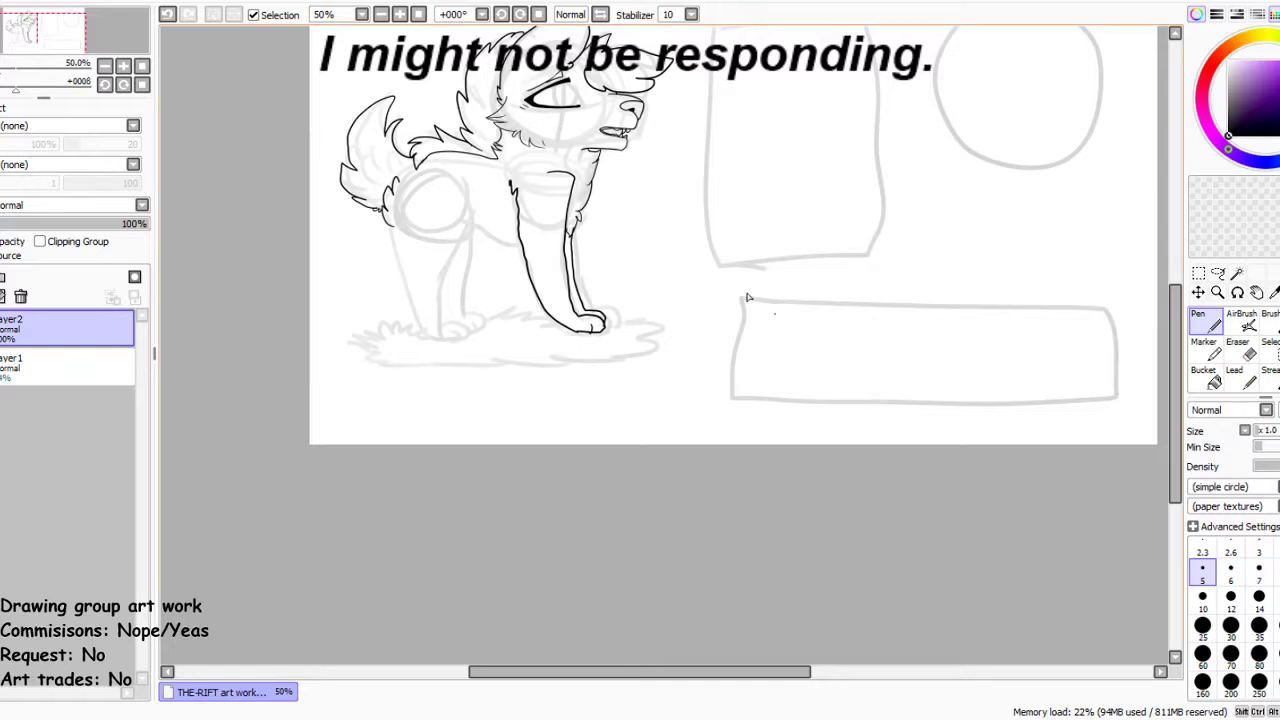
mouse_move(645, 226)
mouse_down()
mouse_move(688, 262)
mouse_move(712, 240)
mouse_move(740, 246)
mouse_up()
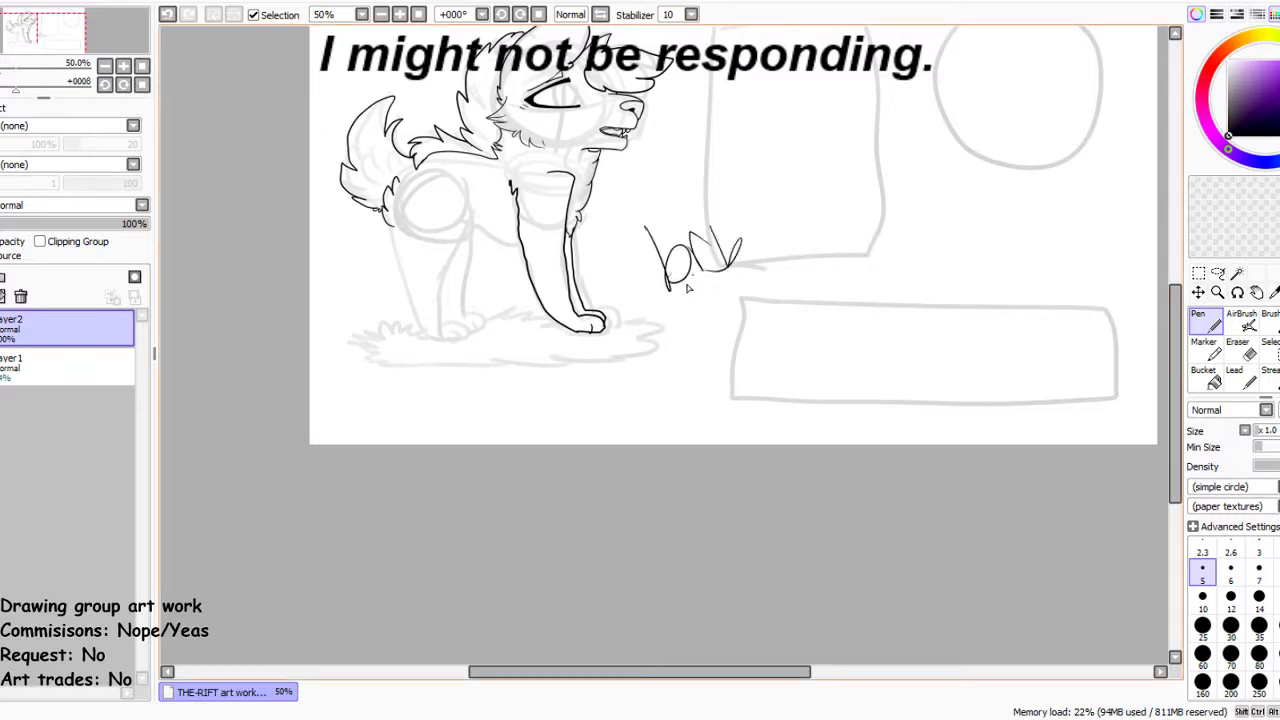
mouse_move(668, 290)
mouse_down()
mouse_move(687, 321)
mouse_move(708, 329)
mouse_move(760, 297)
mouse_move(774, 320)
mouse_move(765, 293)
mouse_move(789, 270)
mouse_move(808, 300)
mouse_move(804, 270)
mouse_move(835, 296)
mouse_move(864, 258)
mouse_move(822, 318)
mouse_up()
mouse_move(752, 338)
mouse_down()
mouse_move(808, 350)
mouse_move(808, 374)
mouse_move(770, 400)
mouse_move(803, 420)
mouse_move(810, 372)
mouse_up()
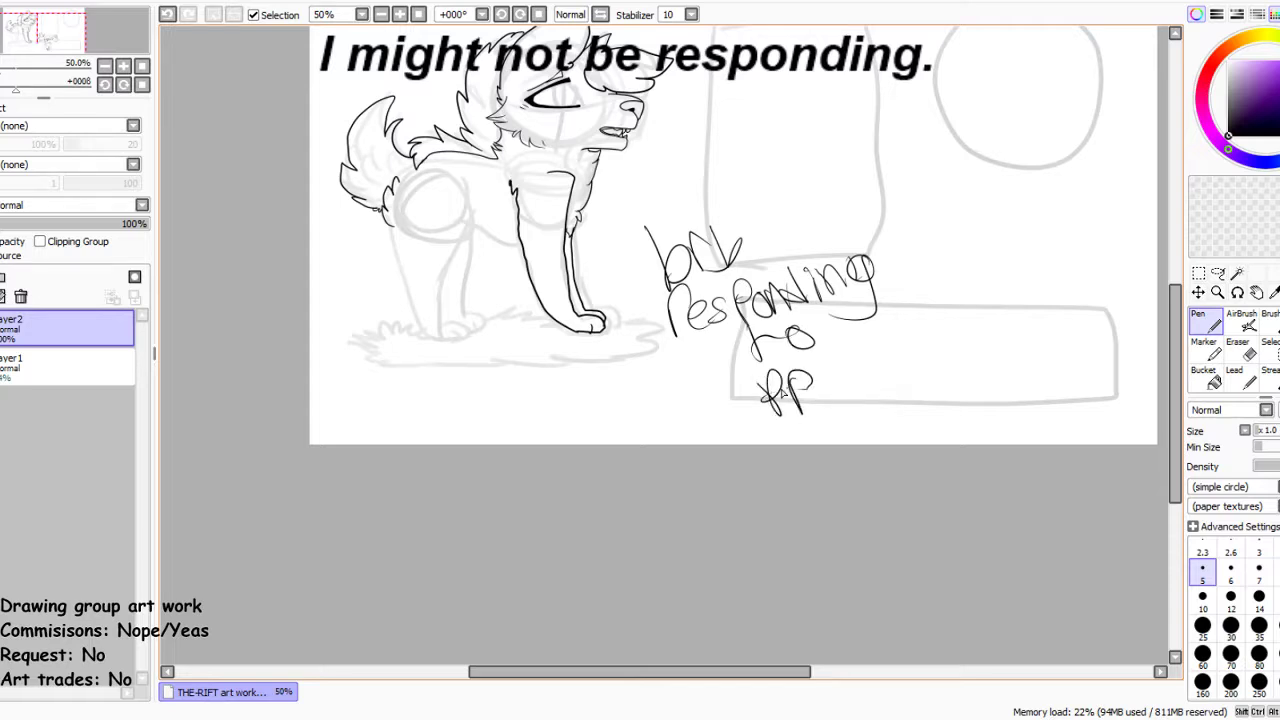
drag(774, 412, 812, 388)
scroll(360, 375, down, 1)
scroll(800, 423, up, 1)
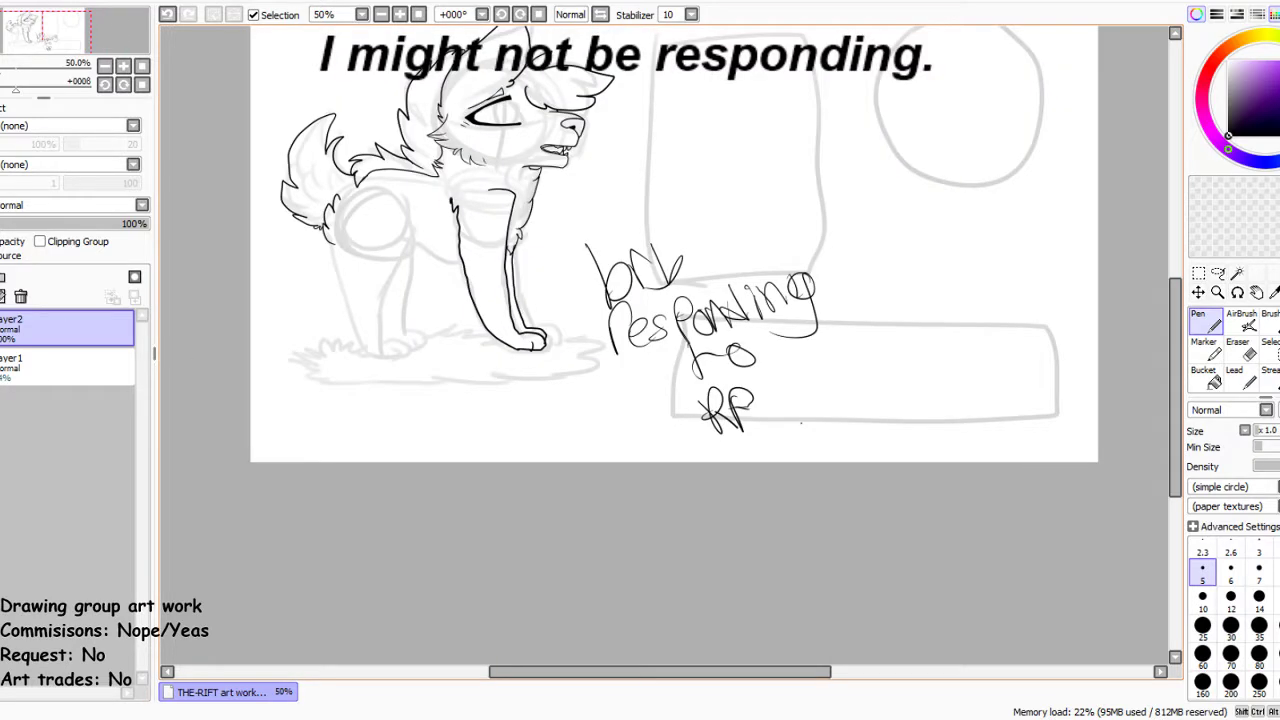
Erase the handwritten note beside the character and return to the Pen
click(1237, 345)
mouse_move(703, 280)
mouse_down()
mouse_move(655, 262)
mouse_move(651, 328)
mouse_move(794, 362)
mouse_move(755, 275)
mouse_move(629, 253)
mouse_move(720, 248)
mouse_move(690, 245)
mouse_up()
key(n)
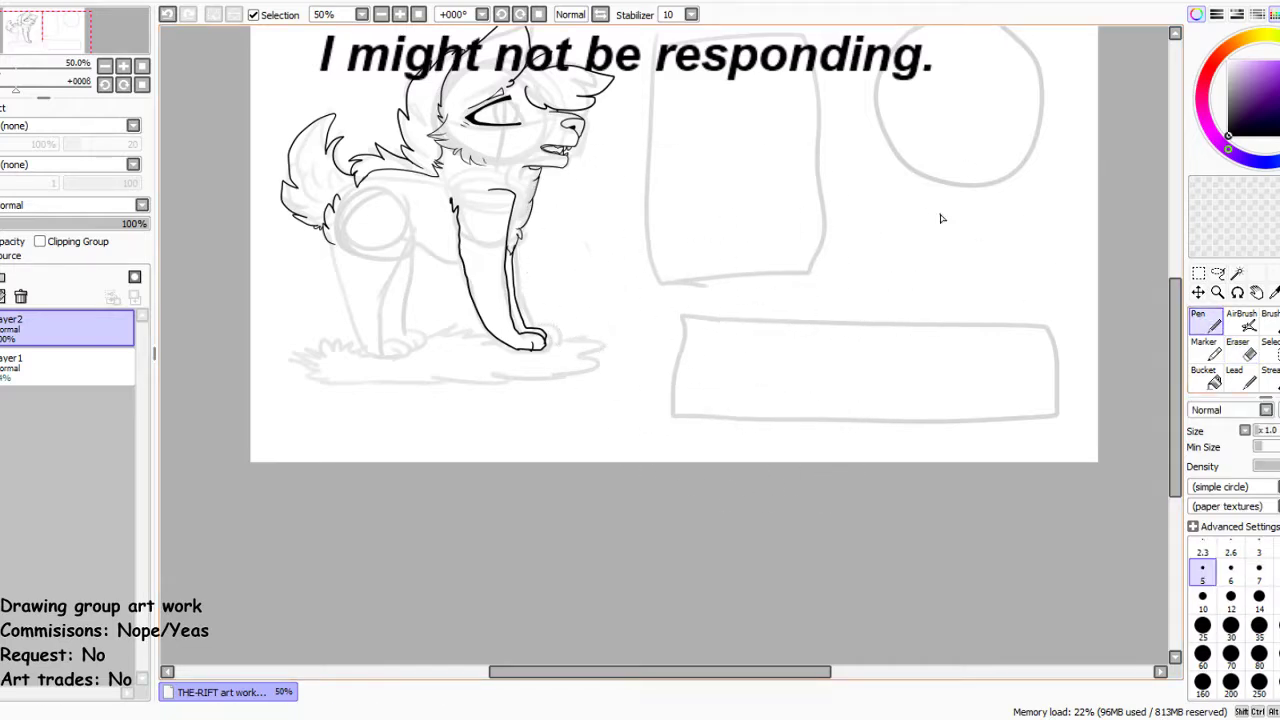
Ink small oval spots on the neck just below the cheek fur
scroll(897, 224, down, 1)
scroll(665, 226, up, 6)
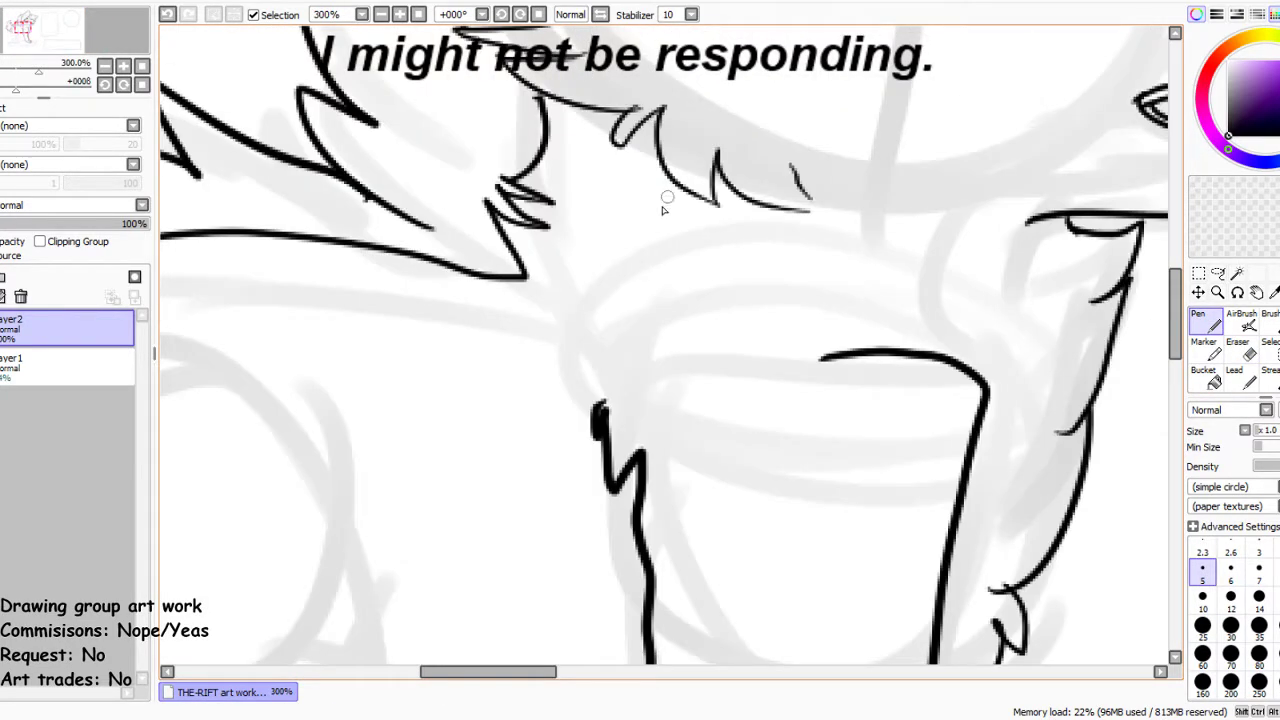
drag(620, 192, 603, 228)
scroll(640, 214, down, 3)
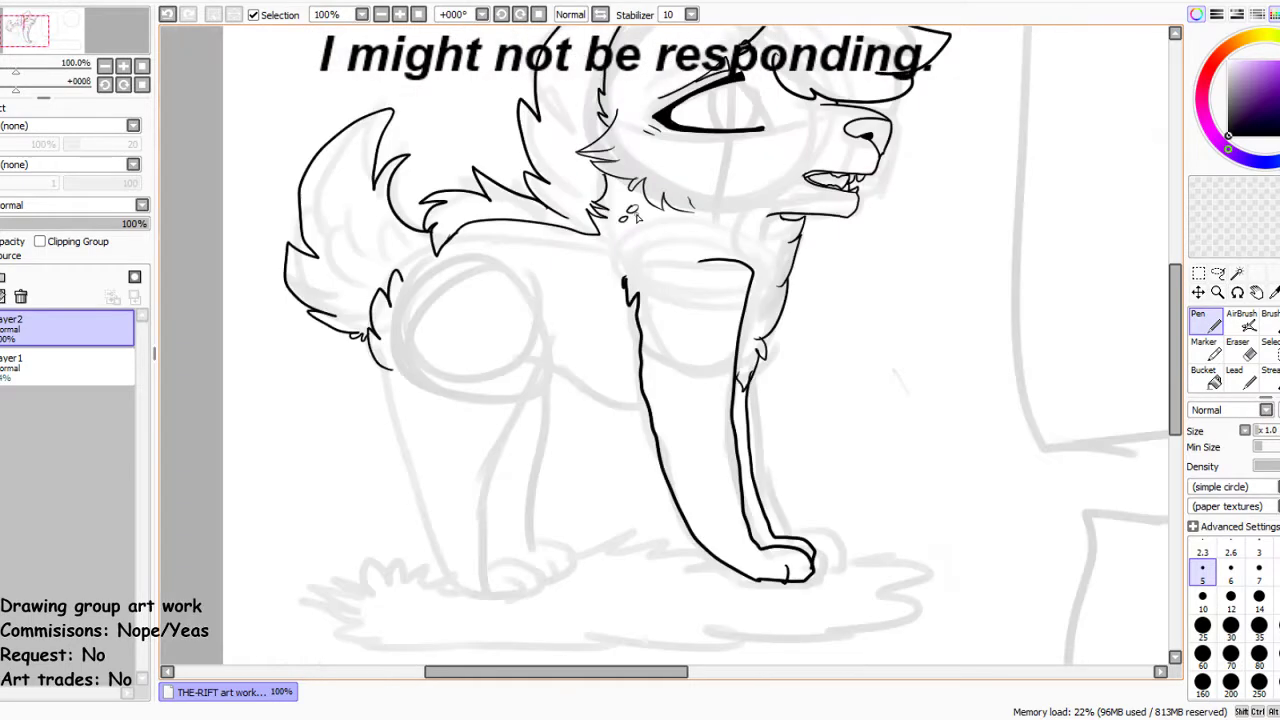
Ink the haunch curve and near hind leg with its paw, the jagged belly fur, and the far hind leg
scroll(635, 275, down, 1)
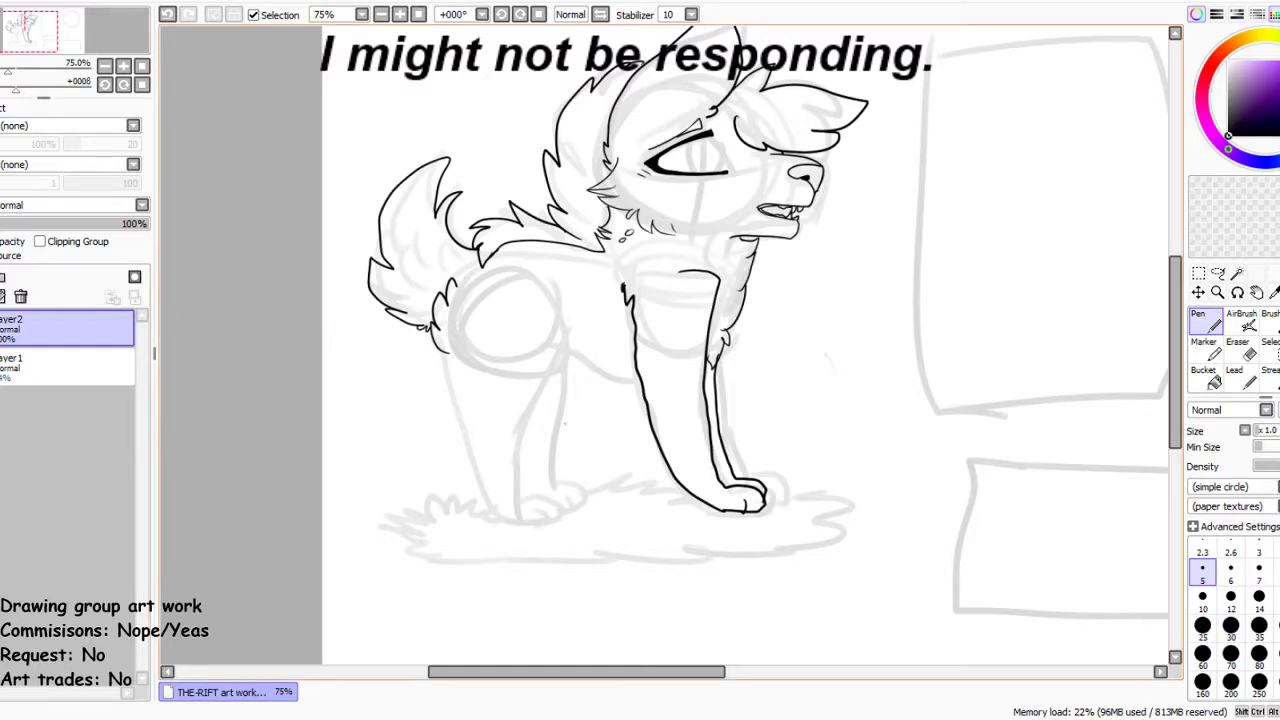
scroll(535, 430, up, 1)
mouse_move(562, 246)
mouse_down()
mouse_move(537, 372)
mouse_move(523, 516)
mouse_move(553, 526)
mouse_move(558, 553)
mouse_move(514, 556)
mouse_move(465, 507)
mouse_move(419, 326)
mouse_up()
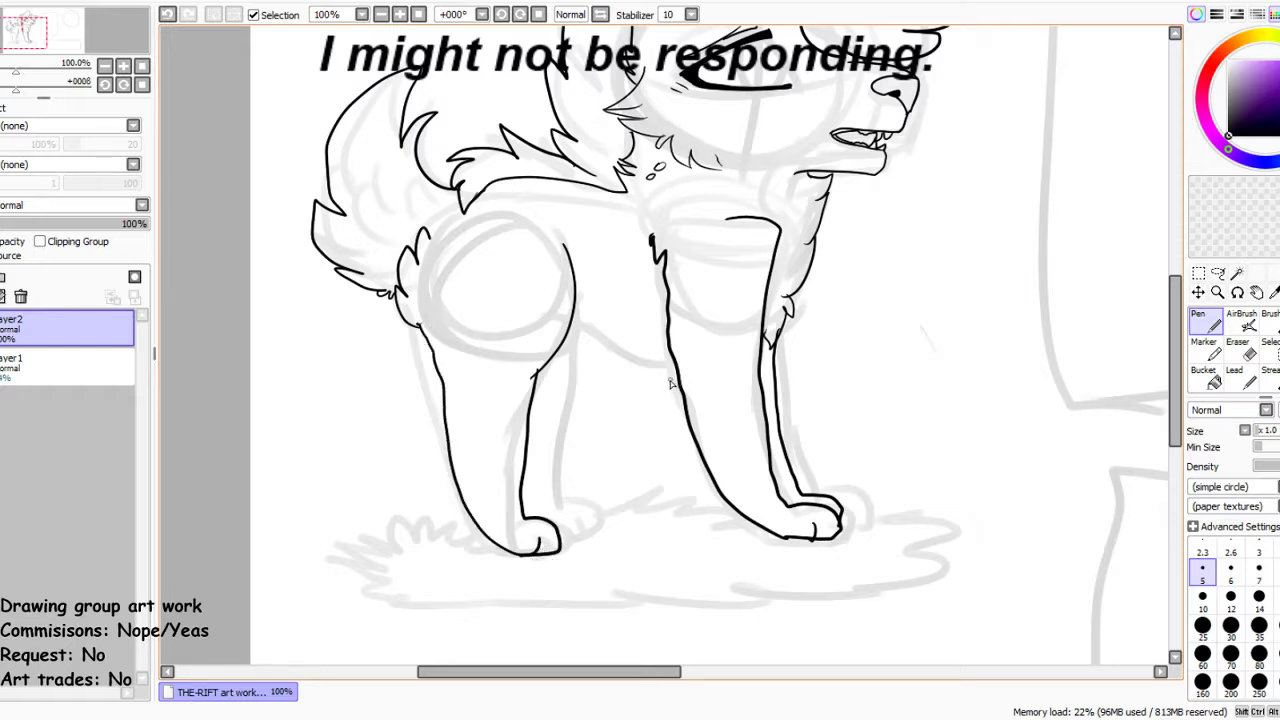
mouse_move(678, 376)
mouse_down()
mouse_move(587, 338)
mouse_move(547, 372)
mouse_move(556, 381)
mouse_move(567, 356)
mouse_move(563, 506)
mouse_move(581, 502)
mouse_move(590, 528)
mouse_move(556, 540)
mouse_up()
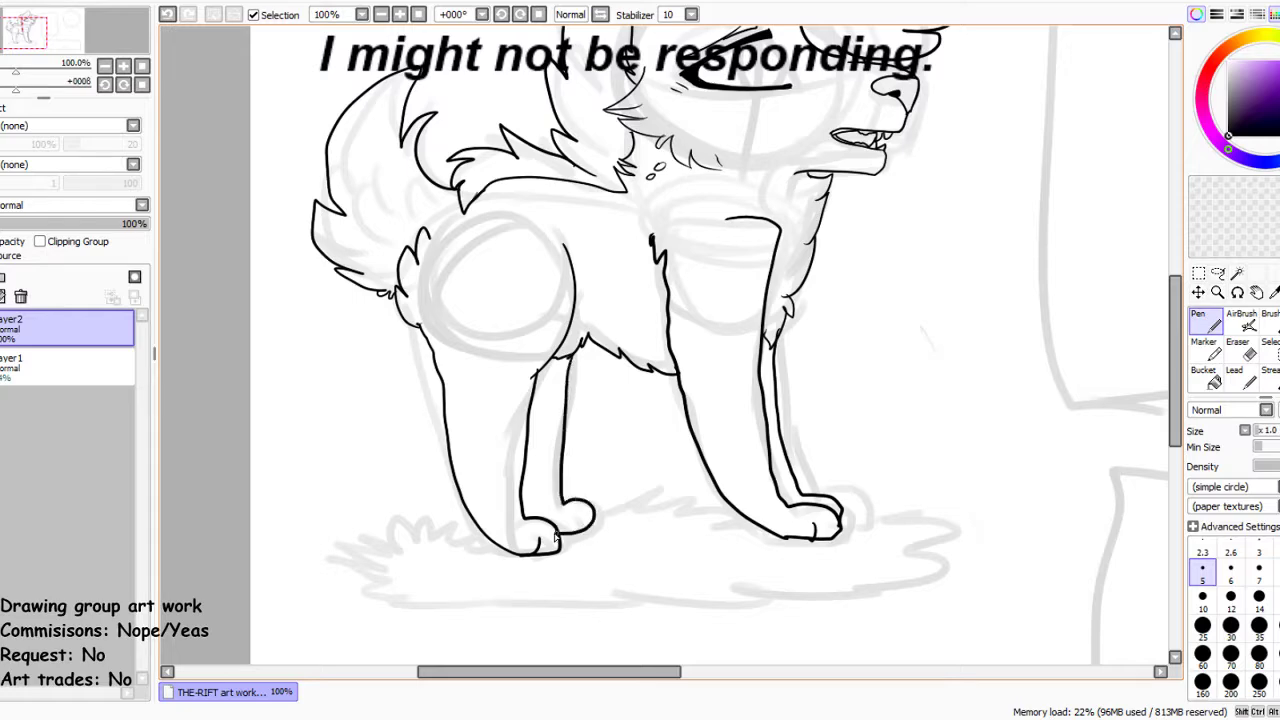
scroll(575, 326, down, 3)
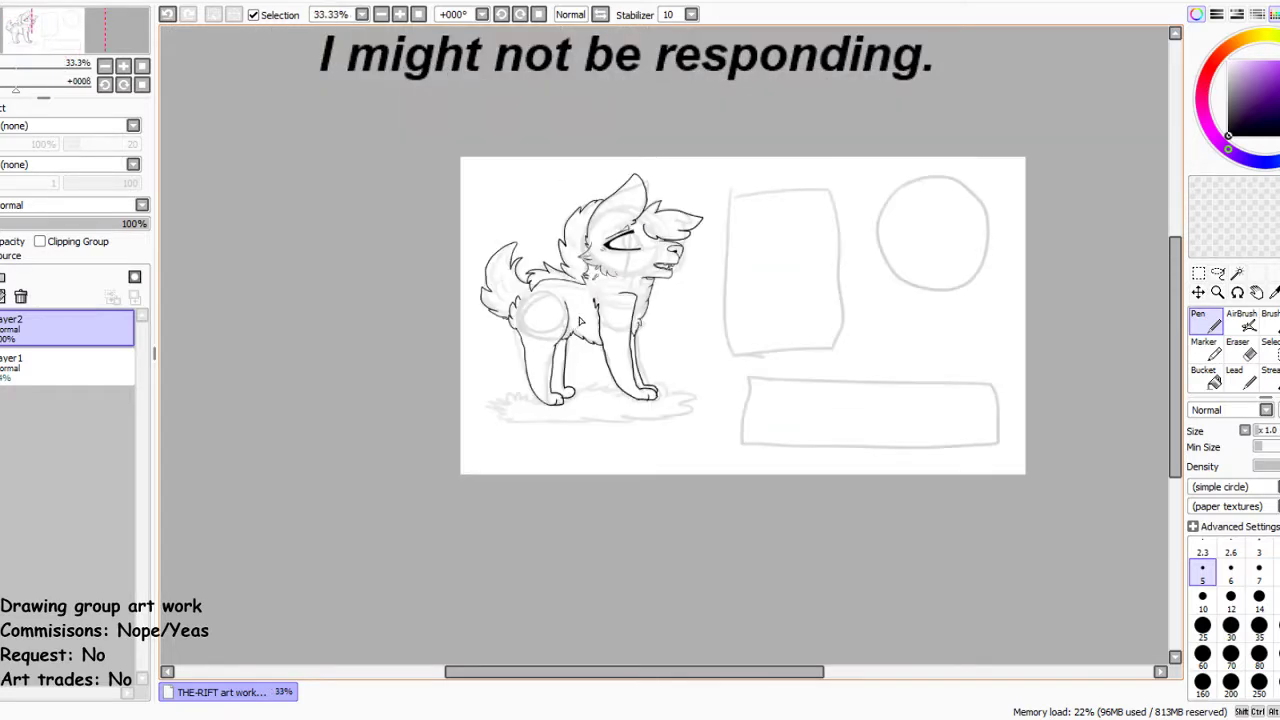
Ink extra fur tufts along the rear edge of the haunch beside the tail base
scroll(471, 349, up, 5)
mouse_move(339, 399)
mouse_down()
mouse_move(284, 322)
mouse_move(304, 347)
mouse_move(322, 262)
mouse_move(318, 296)
mouse_move(378, 240)
mouse_up()
scroll(378, 241, down, 1)
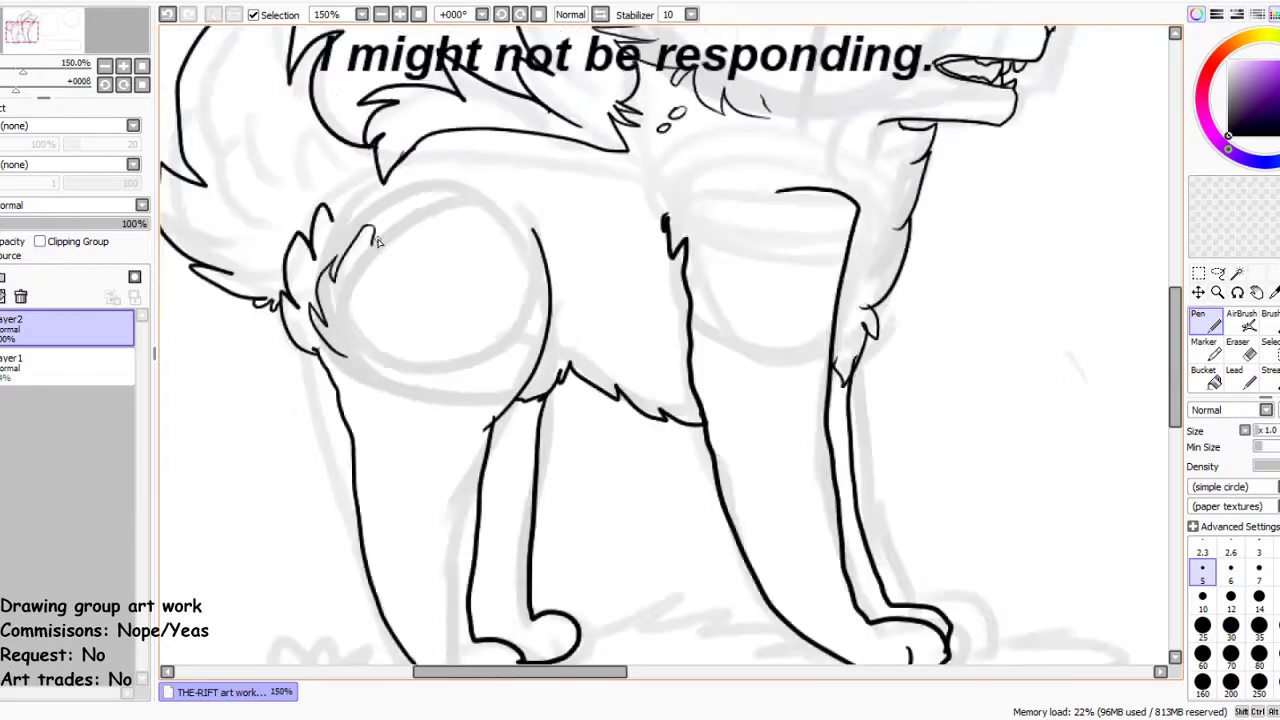
scroll(378, 241, down, 3)
Ink the curved iris outline and narrow pupil inside the canine's eye
scroll(458, 204, up, 6)
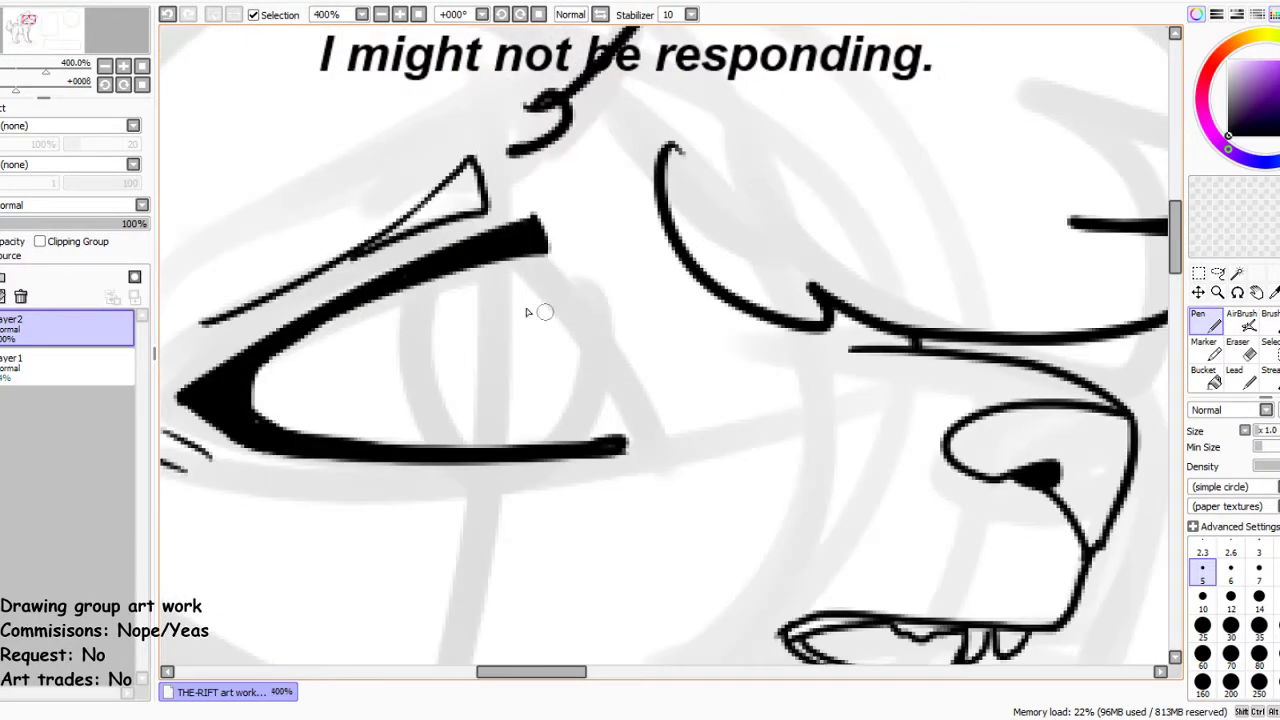
drag(429, 286, 500, 435)
drag(522, 272, 478, 438)
drag(516, 298, 488, 222)
scroll(490, 229, down, 4)
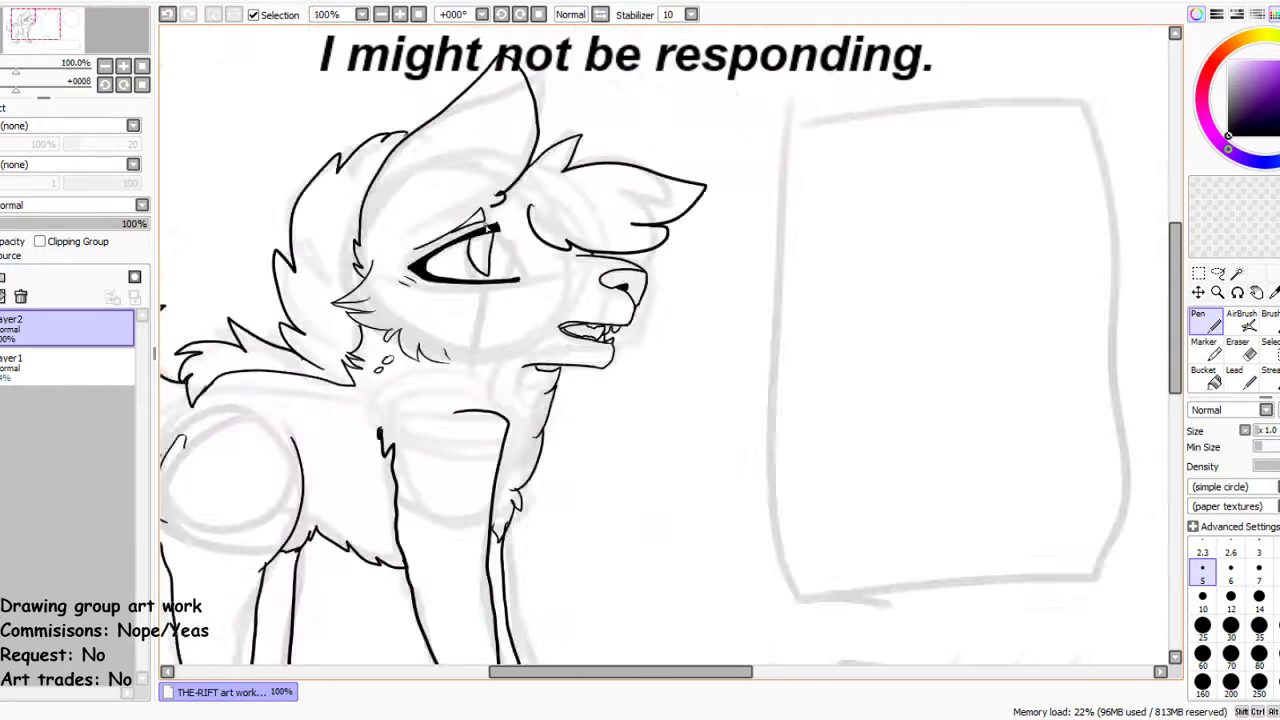
scroll(490, 229, down, 2)
scroll(426, 338, up, 1)
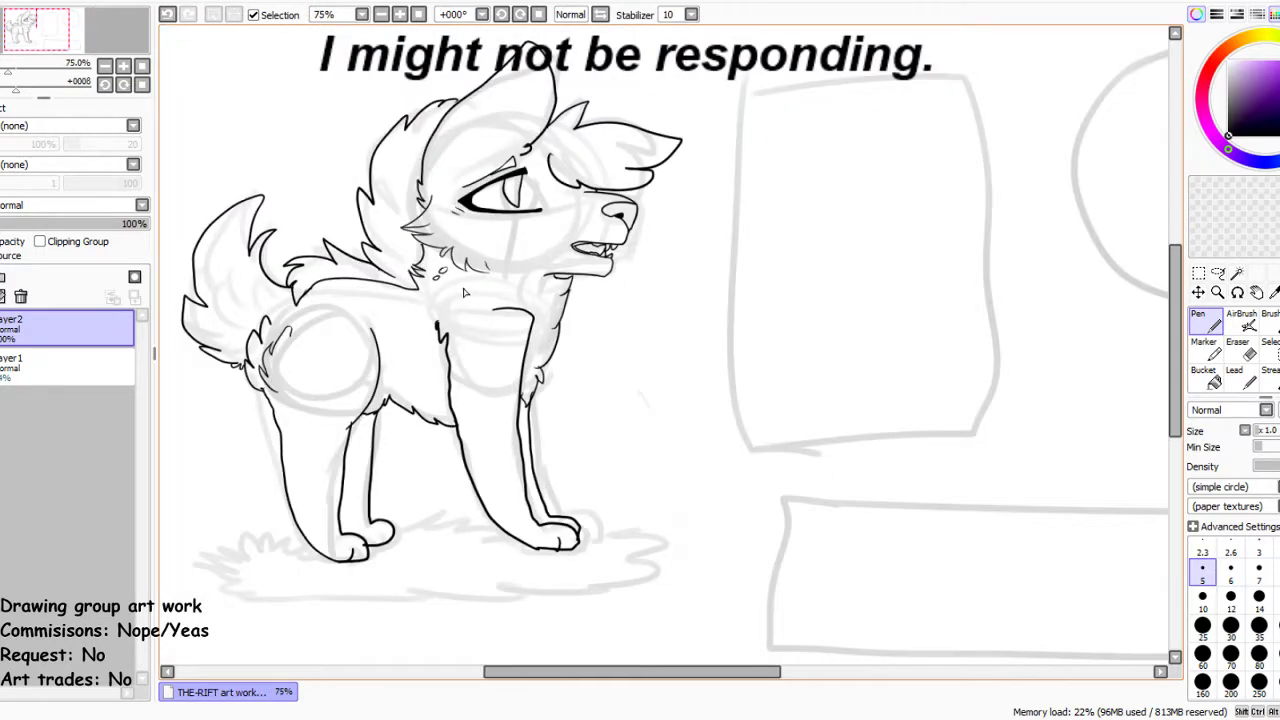
scroll(464, 292, up, 1)
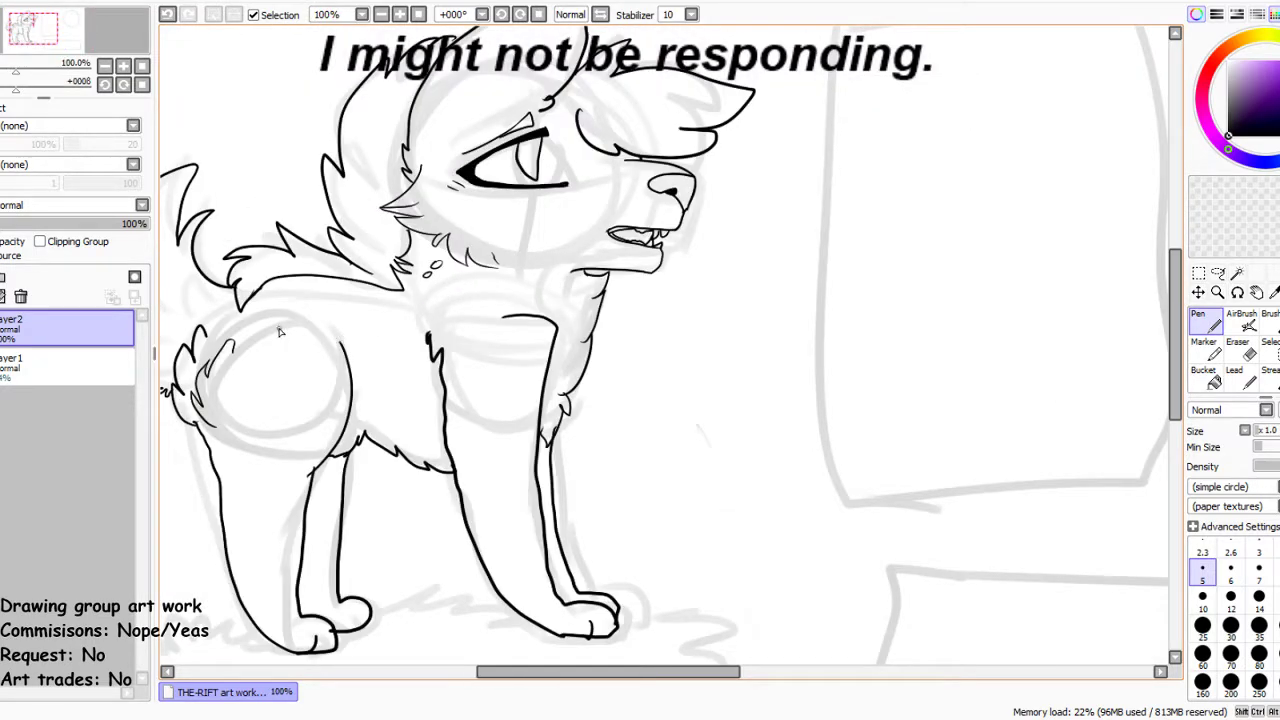
scroll(494, 335, down, 1)
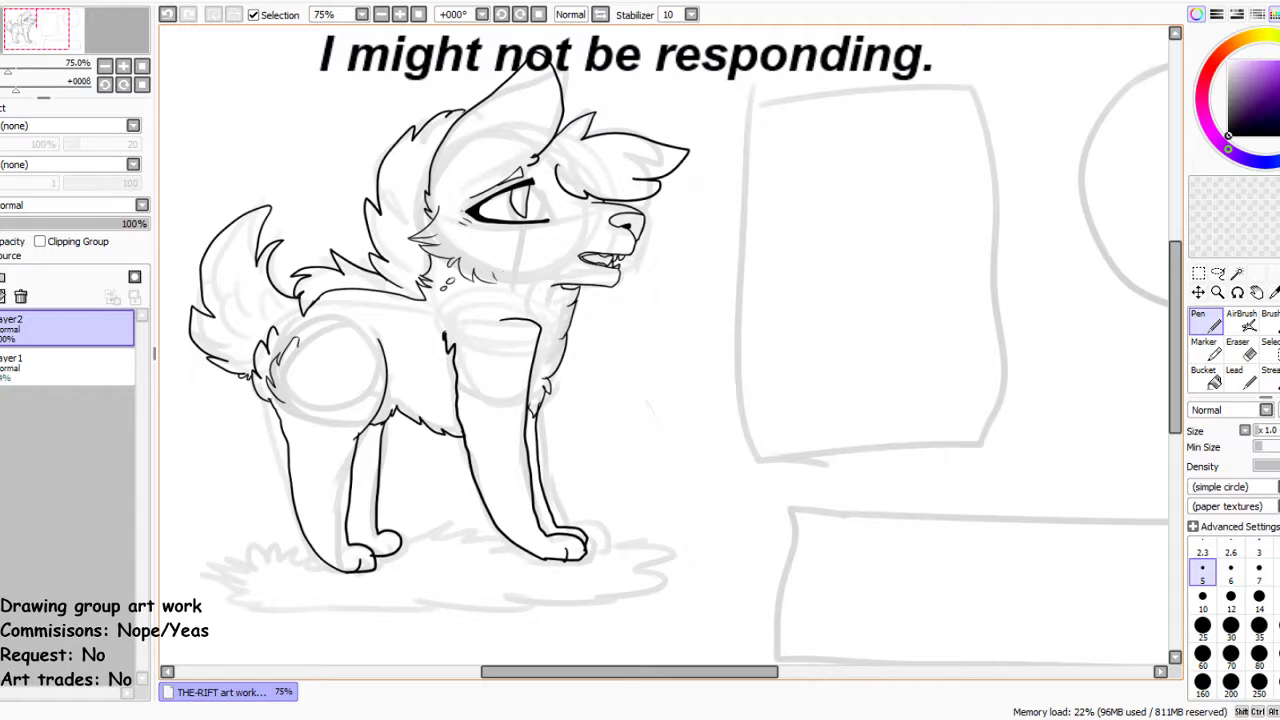
Sketch a headless figure's neck and a wide folded V-shaped collar near the top of the tall frame
scroll(664, 346, down, 4)
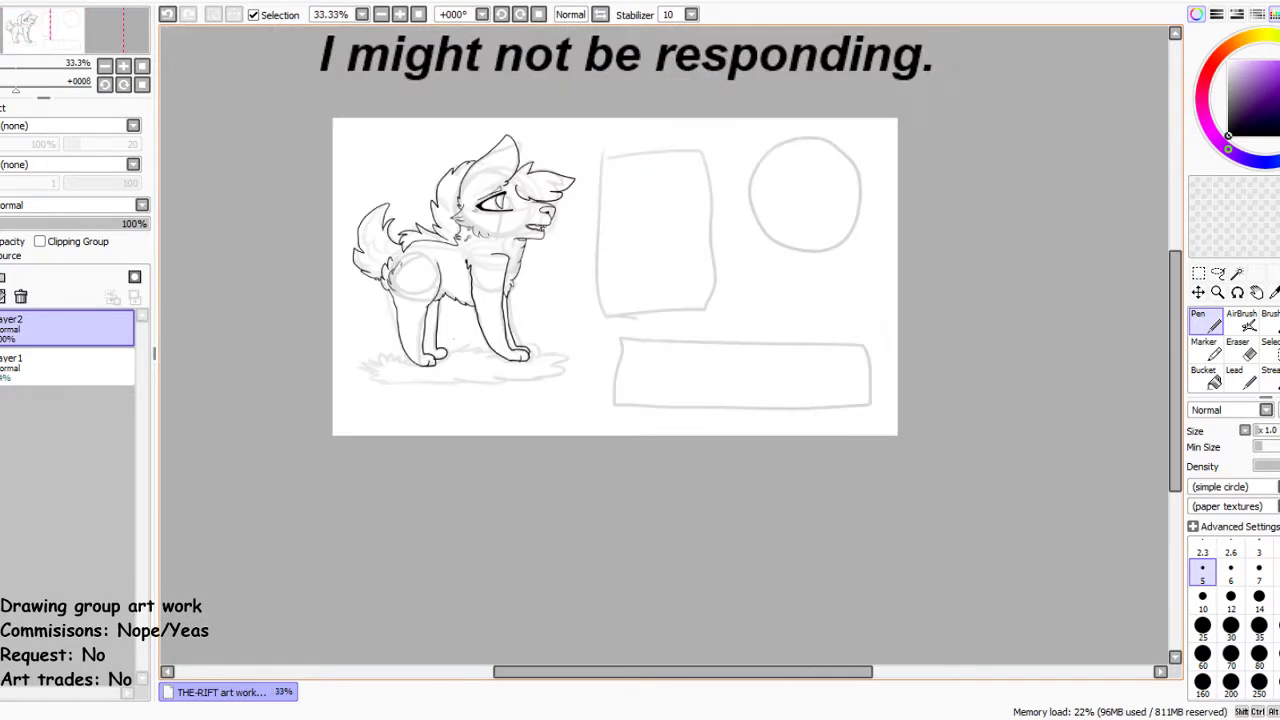
scroll(715, 181, up, 3)
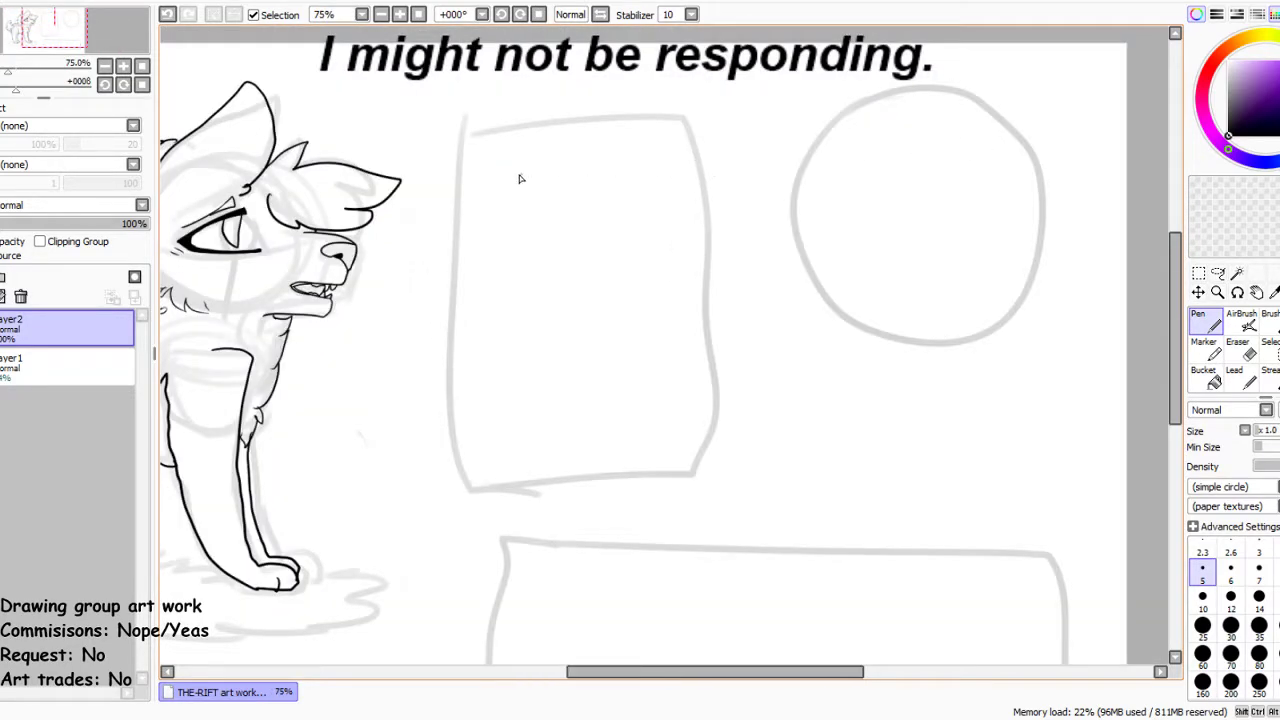
drag(520, 150, 518, 182)
mouse_move(575, 148)
mouse_down()
mouse_move(582, 186)
mouse_move(535, 209)
mouse_move(519, 189)
mouse_move(543, 214)
mouse_up()
mouse_move(520, 149)
mouse_down()
mouse_move(577, 150)
mouse_move(592, 183)
mouse_move(590, 213)
mouse_move(556, 238)
mouse_up()
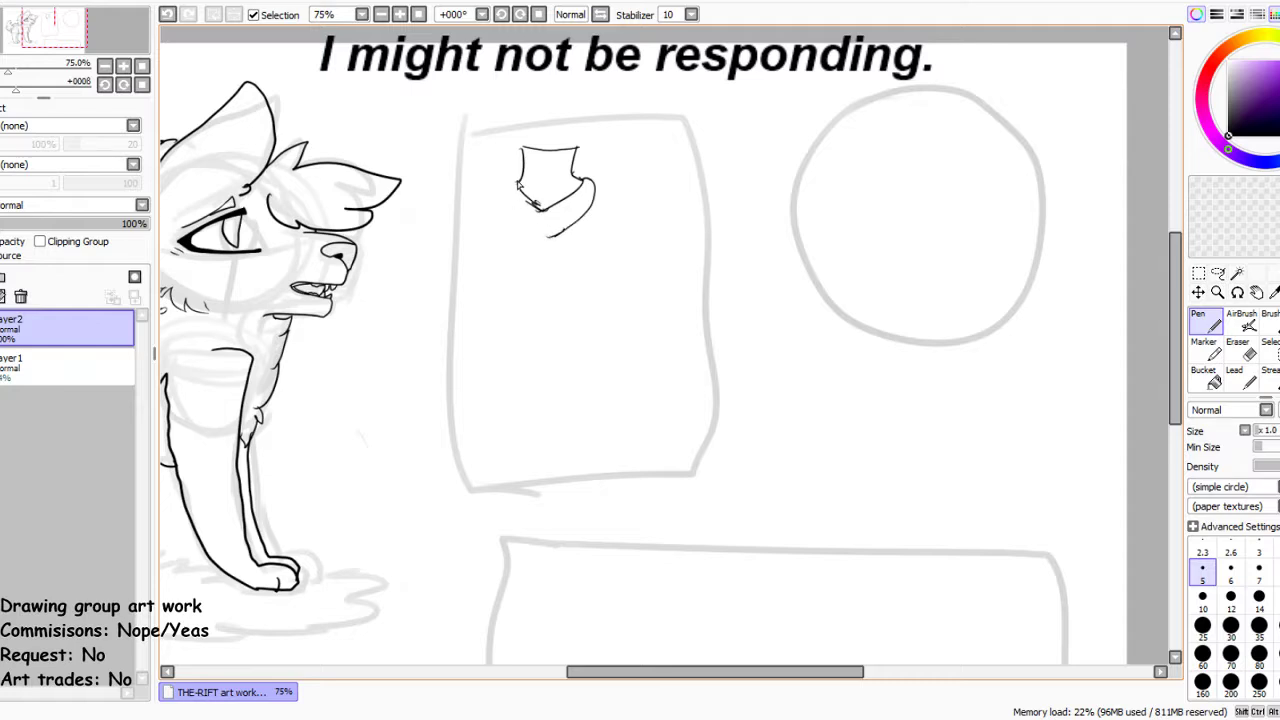
mouse_move(517, 182)
mouse_down()
mouse_move(535, 234)
mouse_move(556, 238)
mouse_up()
Sketch the figure's cropped top below the collar with its sides, hem and centre line, and add both arms
mouse_move(568, 174)
mouse_down()
mouse_move(597, 185)
mouse_move(607, 203)
mouse_move(592, 288)
mouse_up()
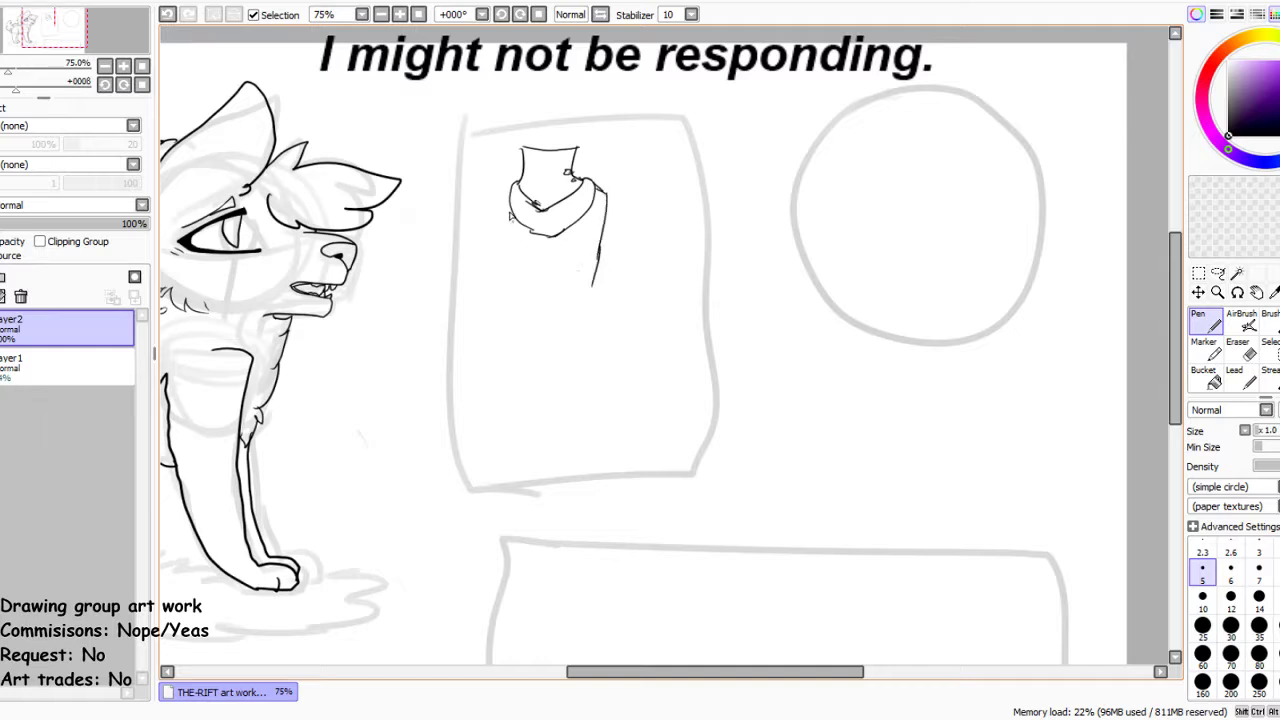
mouse_move(513, 187)
mouse_down()
mouse_move(504, 222)
mouse_move(522, 292)
mouse_move(600, 283)
mouse_move(550, 298)
mouse_move(552, 232)
mouse_move(560, 296)
mouse_up()
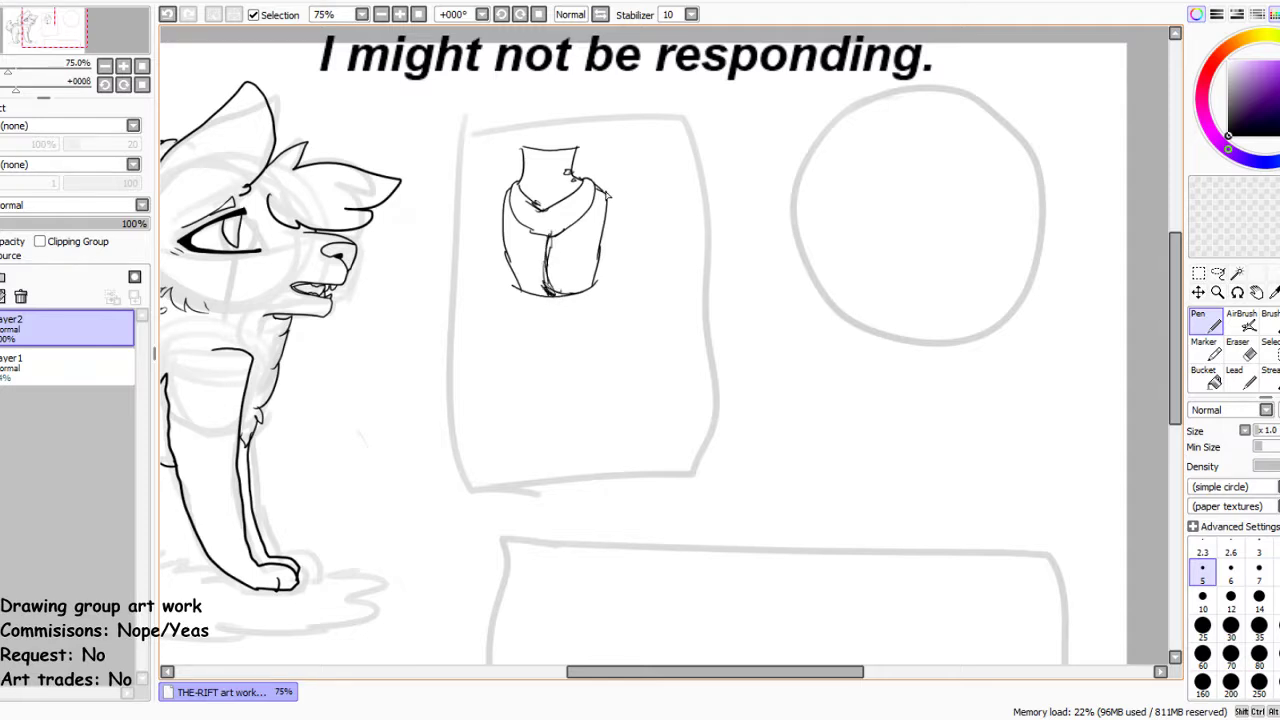
mouse_move(606, 195)
mouse_down()
mouse_move(632, 222)
mouse_move(618, 300)
mouse_move(594, 320)
mouse_up()
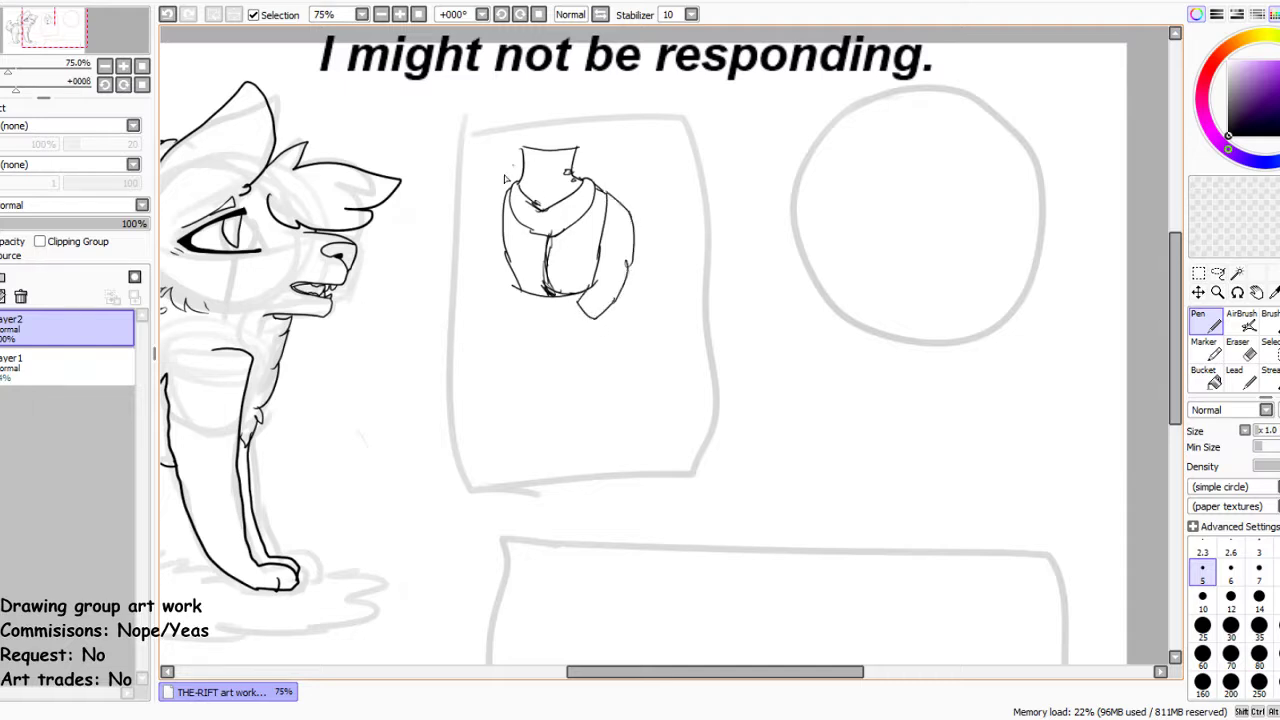
mouse_move(516, 184)
mouse_down()
mouse_move(490, 228)
mouse_move(504, 298)
mouse_move(531, 300)
mouse_up()
Outline the bare waist with a navel below the cropped top, redrawing its lower edge, and undo a scalloped skirt tried beneath it
drag(521, 293, 528, 326)
mouse_move(586, 297)
mouse_down()
mouse_move(591, 323)
mouse_move(530, 328)
mouse_up()
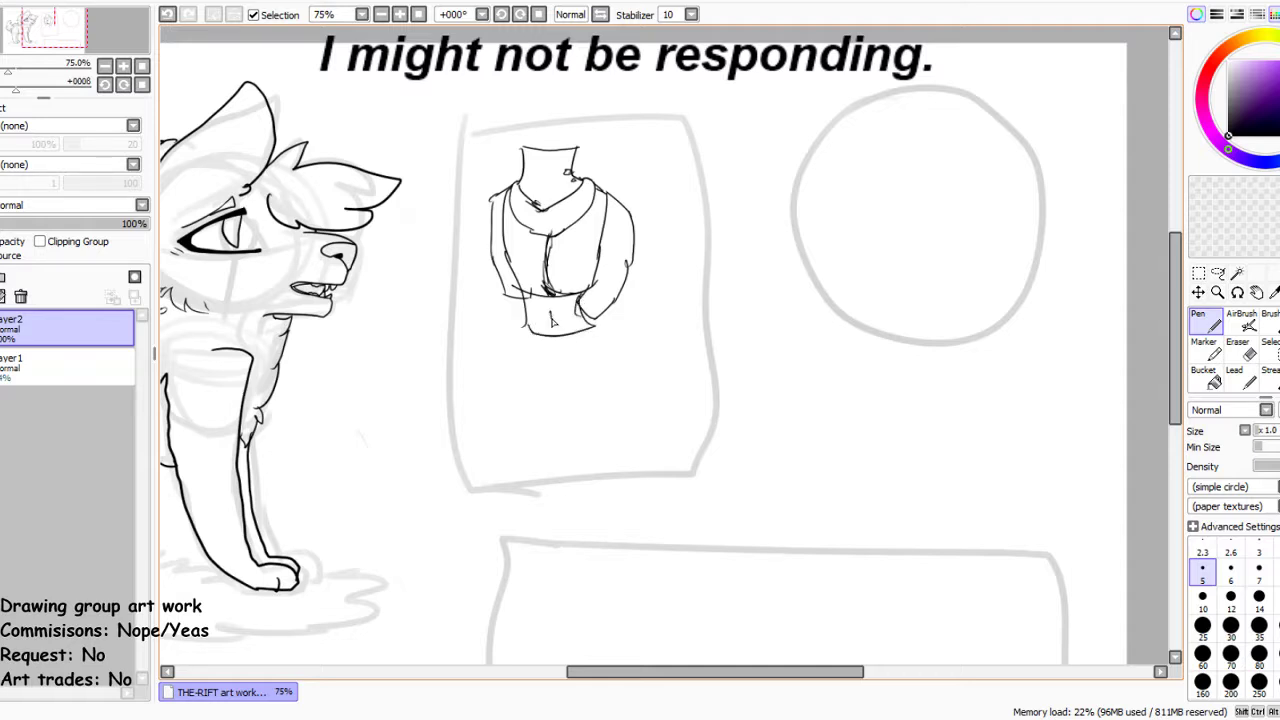
click(170, 16)
click(172, 17)
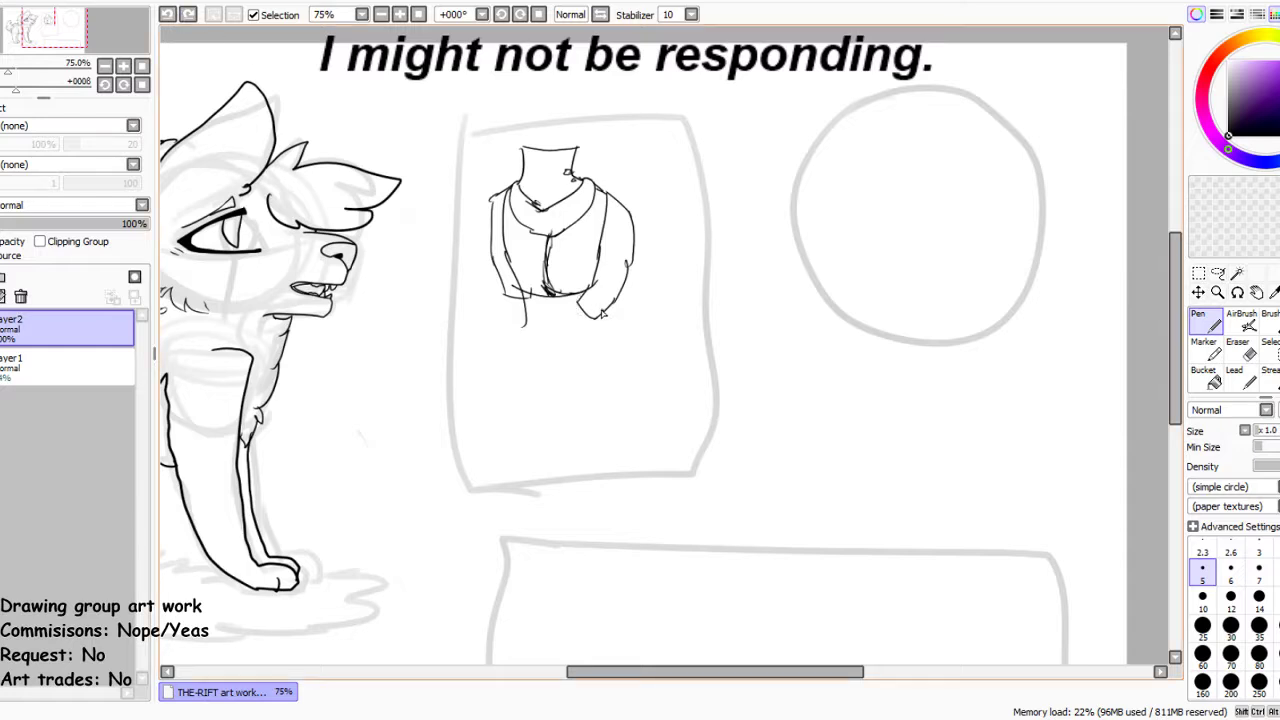
drag(600, 308, 600, 336)
mouse_move(522, 323)
mouse_down()
mouse_move(550, 342)
mouse_move(600, 337)
mouse_move(553, 322)
mouse_move(512, 372)
mouse_move(605, 362)
mouse_move(601, 338)
mouse_up()
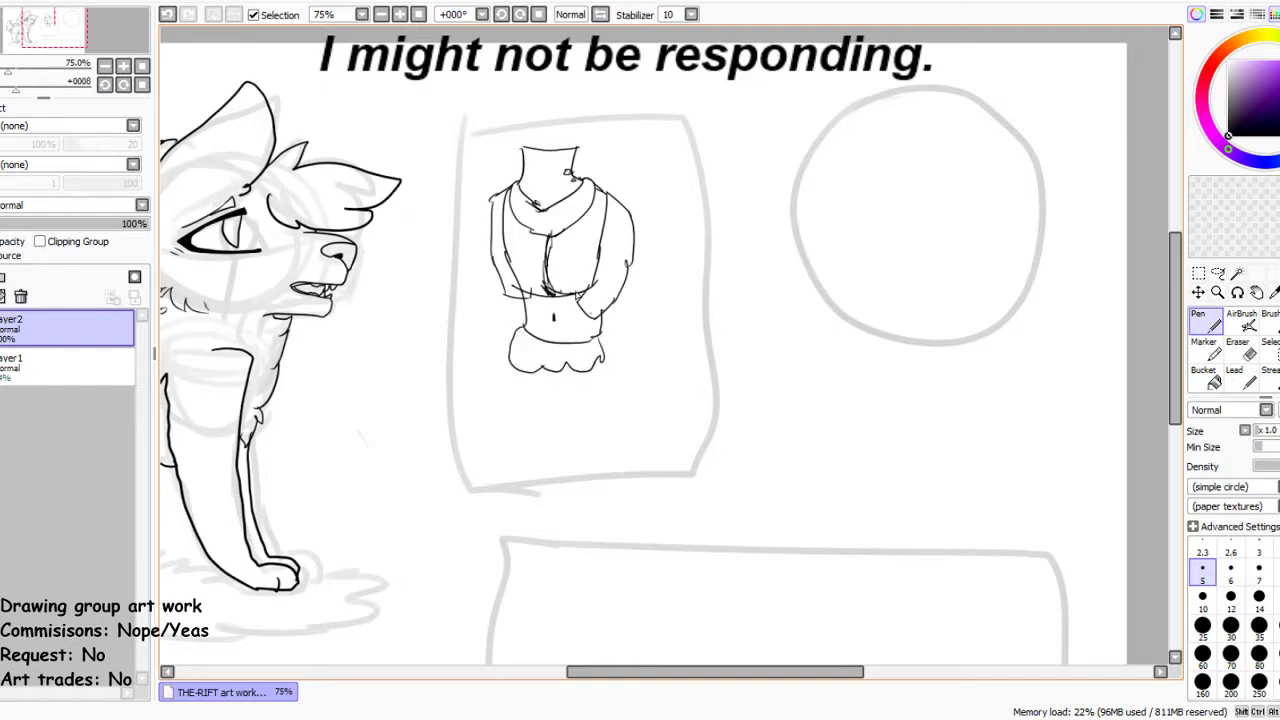
click(167, 14)
click(167, 14)
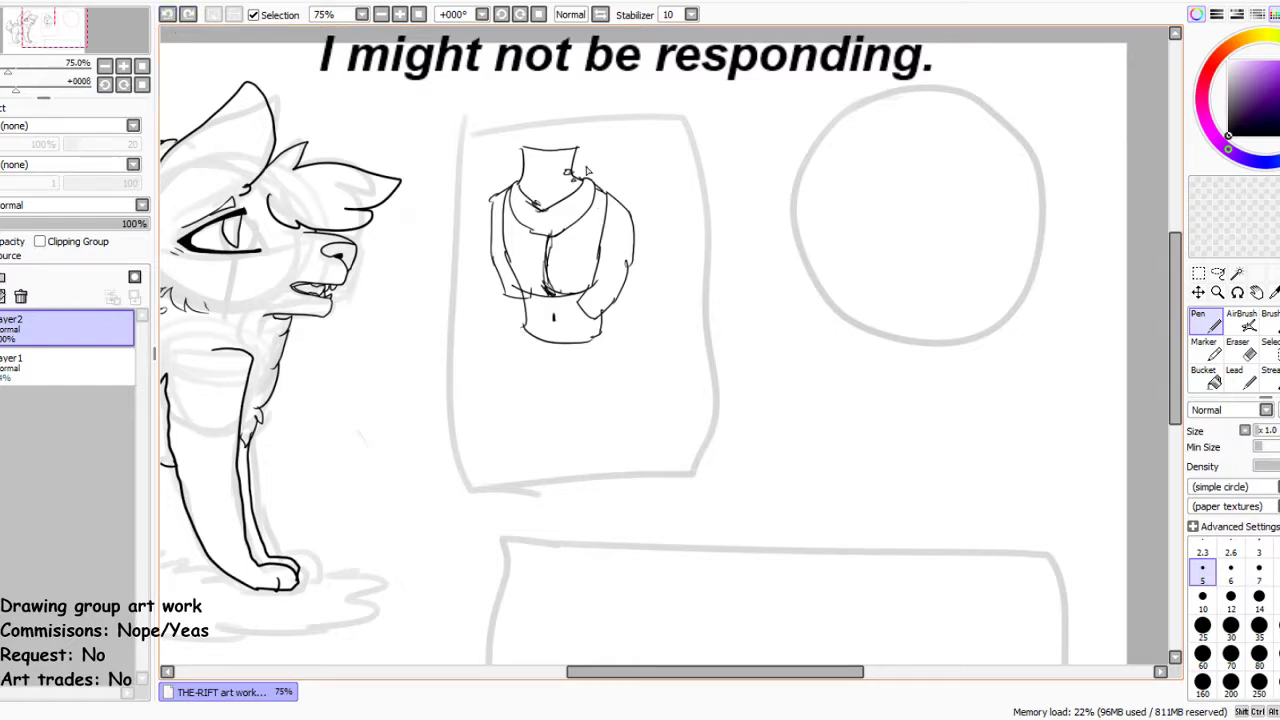
Draw four curled, stacked fingers on the bent arm's hand resting against the waist
scroll(590, 285, up, 6)
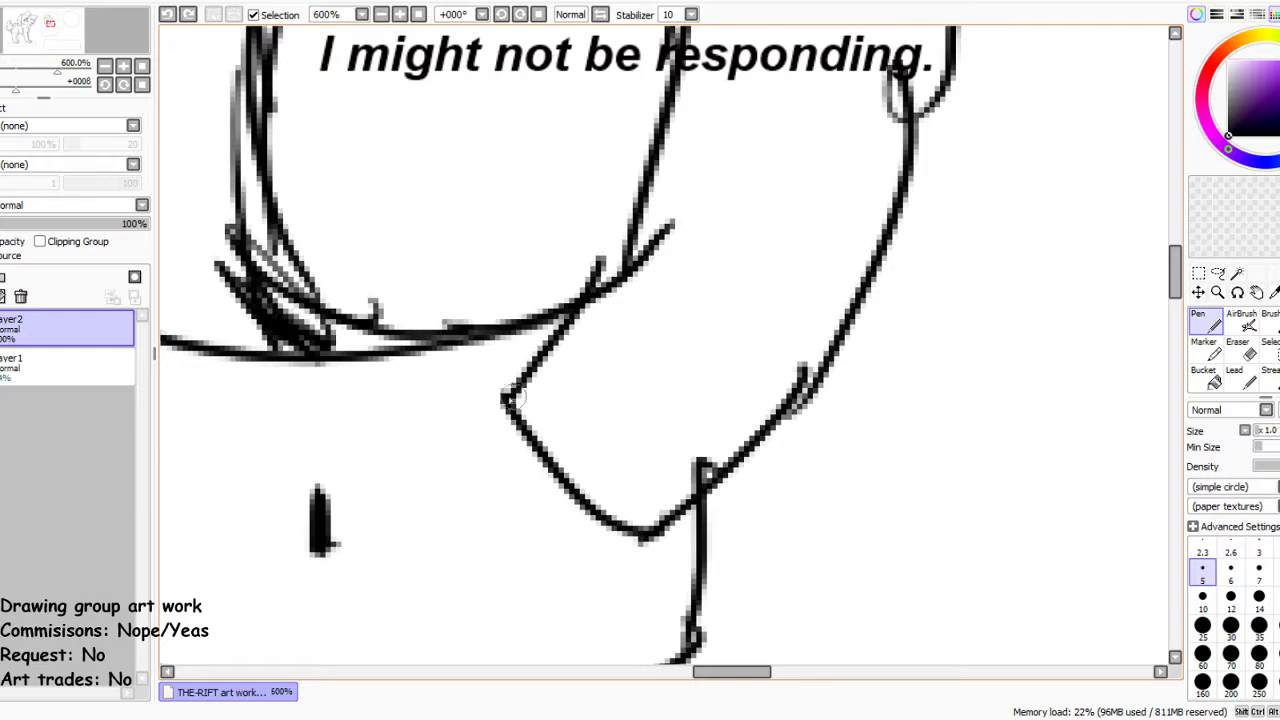
mouse_move(512, 392)
mouse_down()
mouse_move(428, 412)
mouse_move(555, 413)
mouse_up()
mouse_move(440, 422)
mouse_down()
mouse_move(481, 477)
mouse_move(555, 455)
mouse_up()
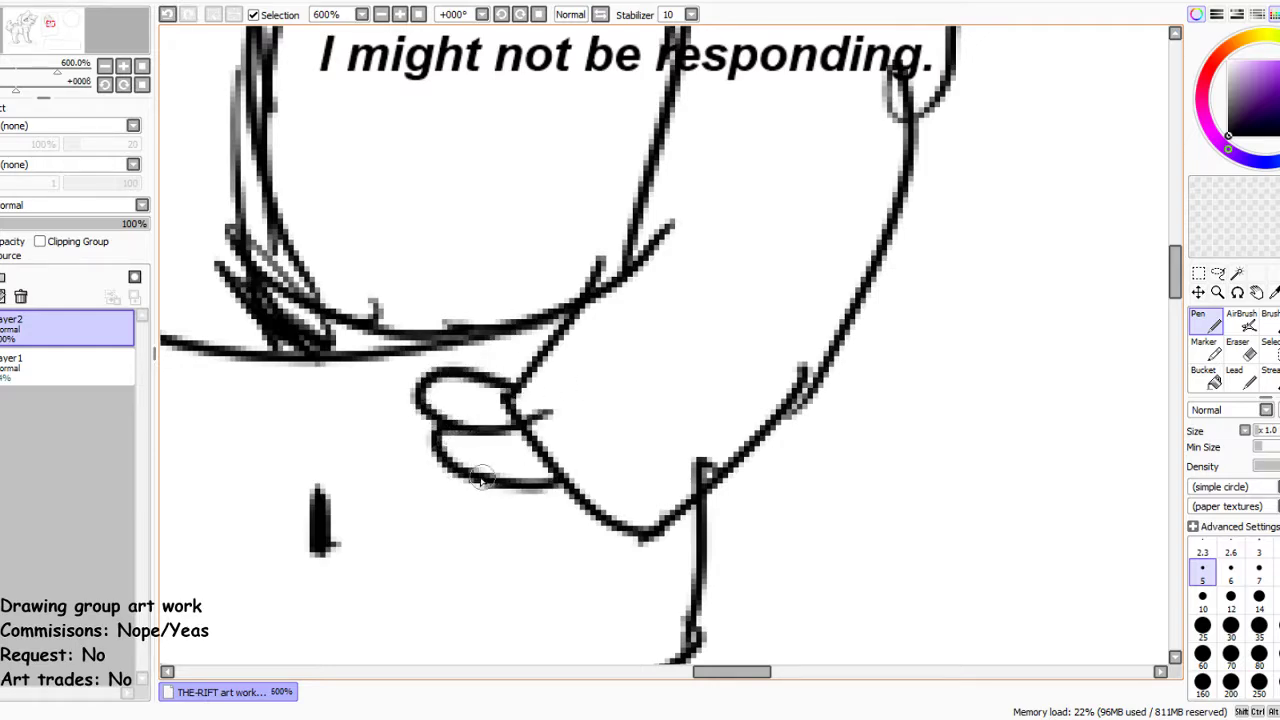
mouse_move(468, 470)
mouse_down()
mouse_move(571, 532)
mouse_move(615, 522)
mouse_up()
mouse_move(512, 514)
mouse_down()
mouse_move(608, 563)
mouse_move(690, 503)
mouse_up()
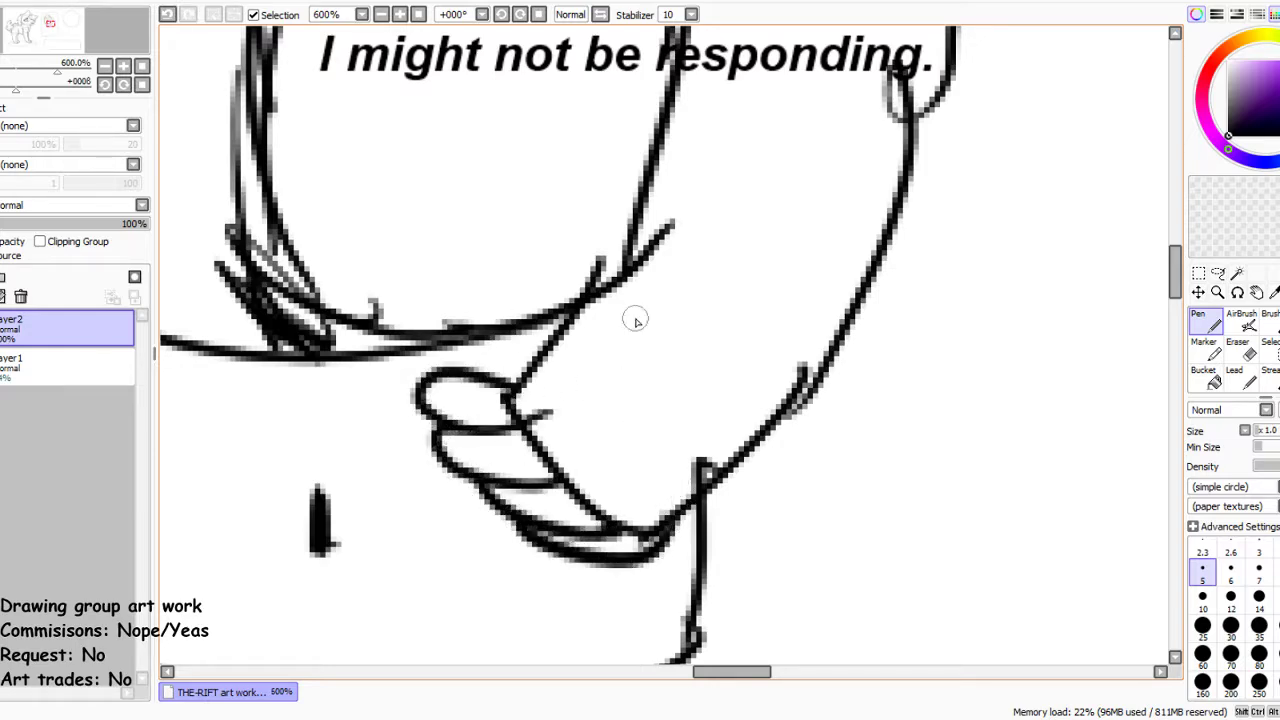
Draw the curled fingers below the cuff of the figure's other arm, on the opposite side of the waist
scroll(635, 318, down, 2)
scroll(635, 318, up, 2)
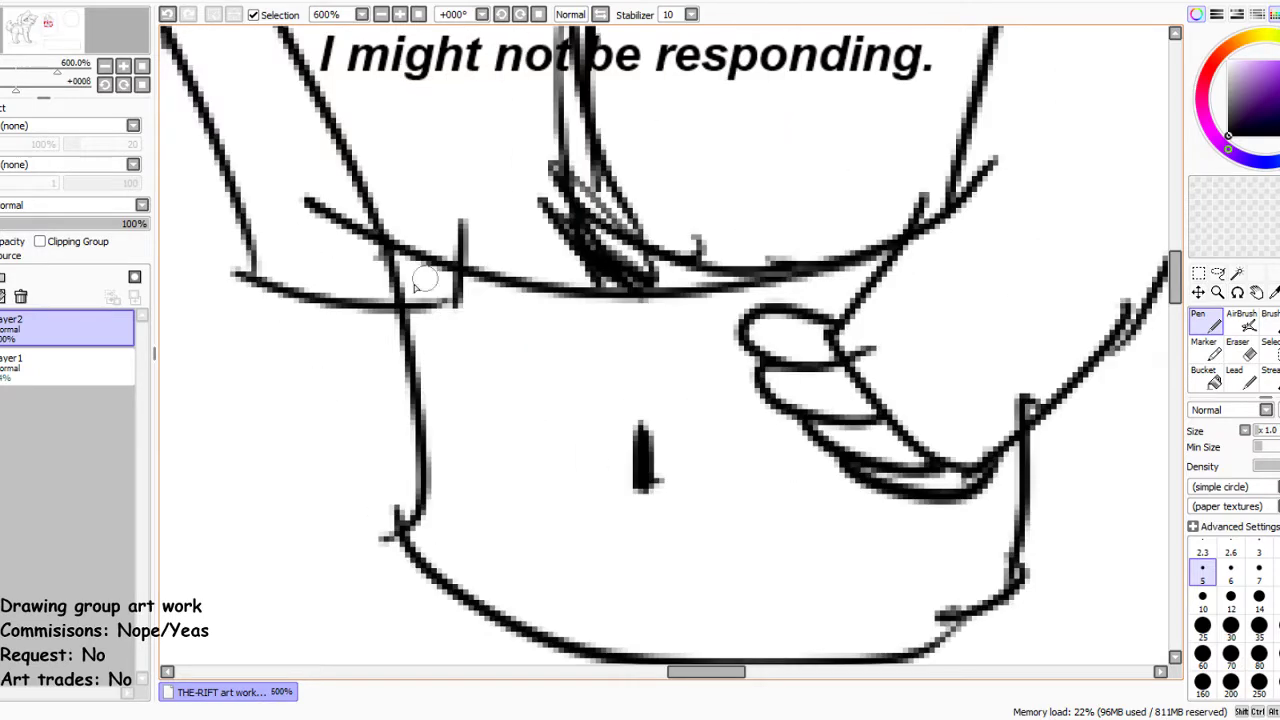
drag(325, 309, 415, 385)
mouse_move(272, 282)
mouse_down()
mouse_move(286, 331)
mouse_move(385, 390)
mouse_up()
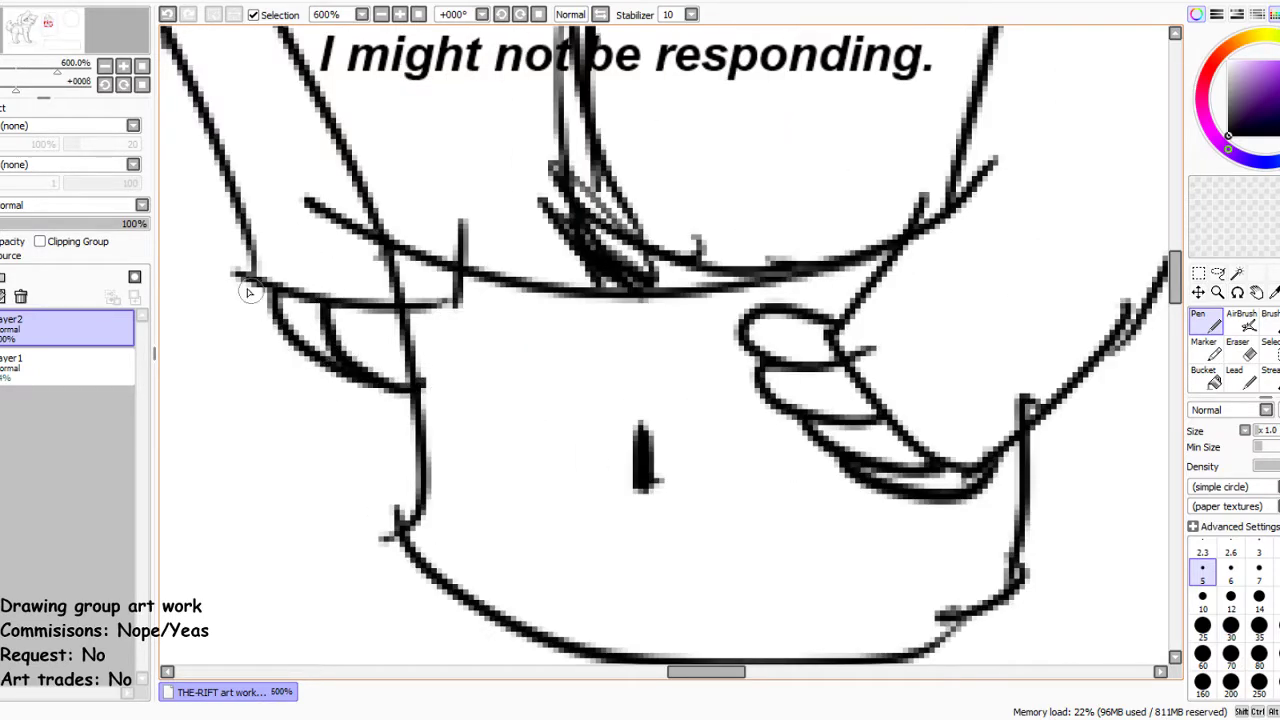
drag(235, 272, 340, 378)
scroll(340, 378, down, 5)
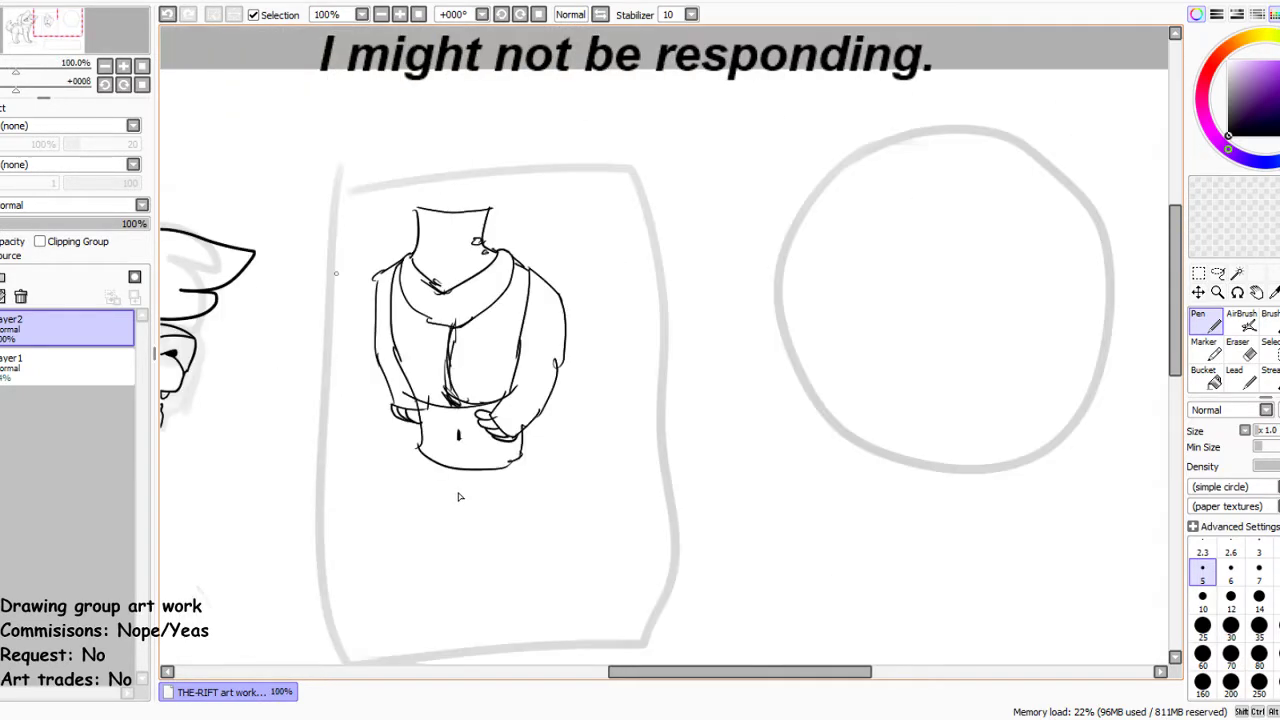
Draw a narrow pointed shape and a small rounded mark on the figure's neck at the V of the collar
scroll(457, 328, up, 1)
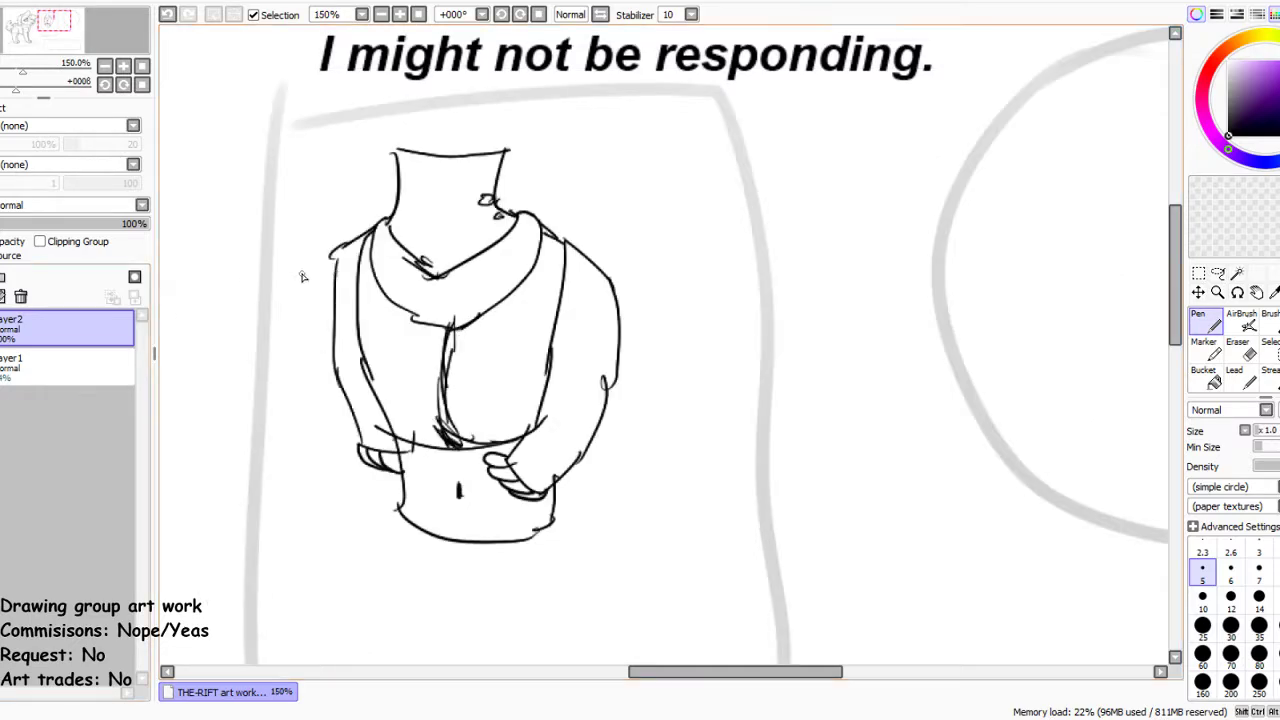
scroll(350, 133, up, 3)
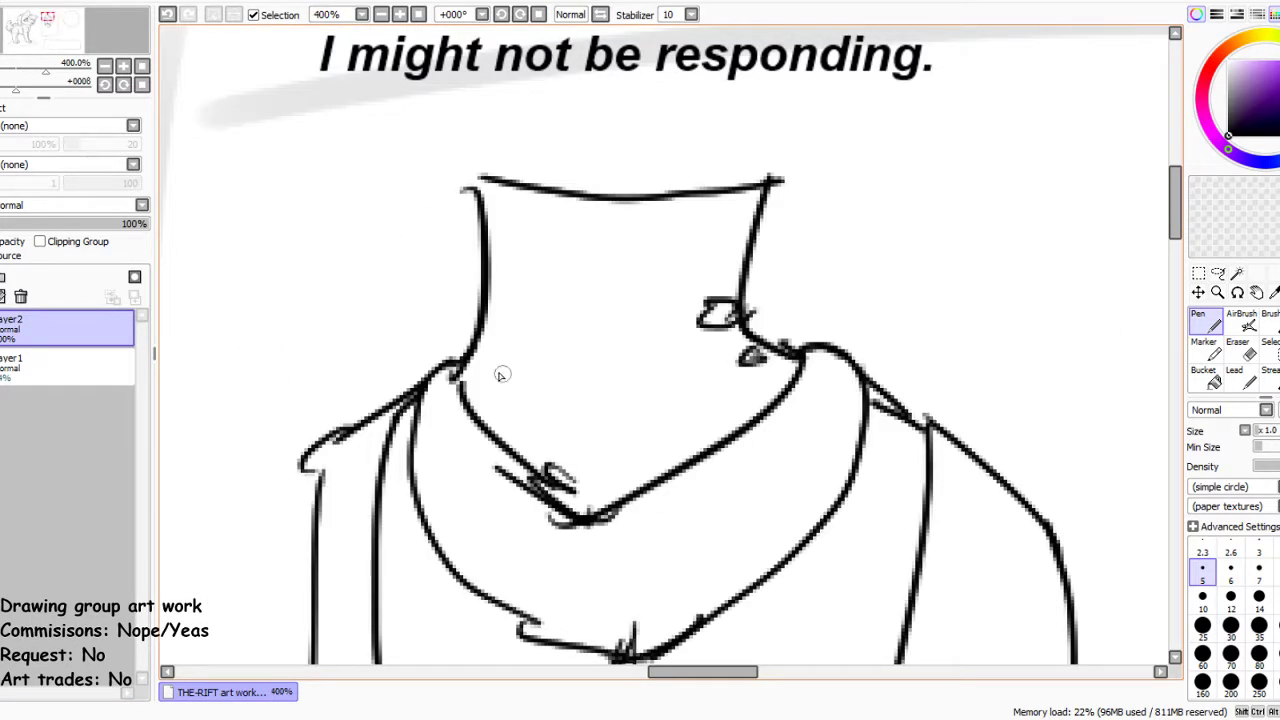
drag(597, 450, 520, 398)
mouse_move(505, 445)
mouse_down()
mouse_move(575, 470)
mouse_move(568, 556)
mouse_move(605, 505)
mouse_up()
scroll(657, 343, down, 5)
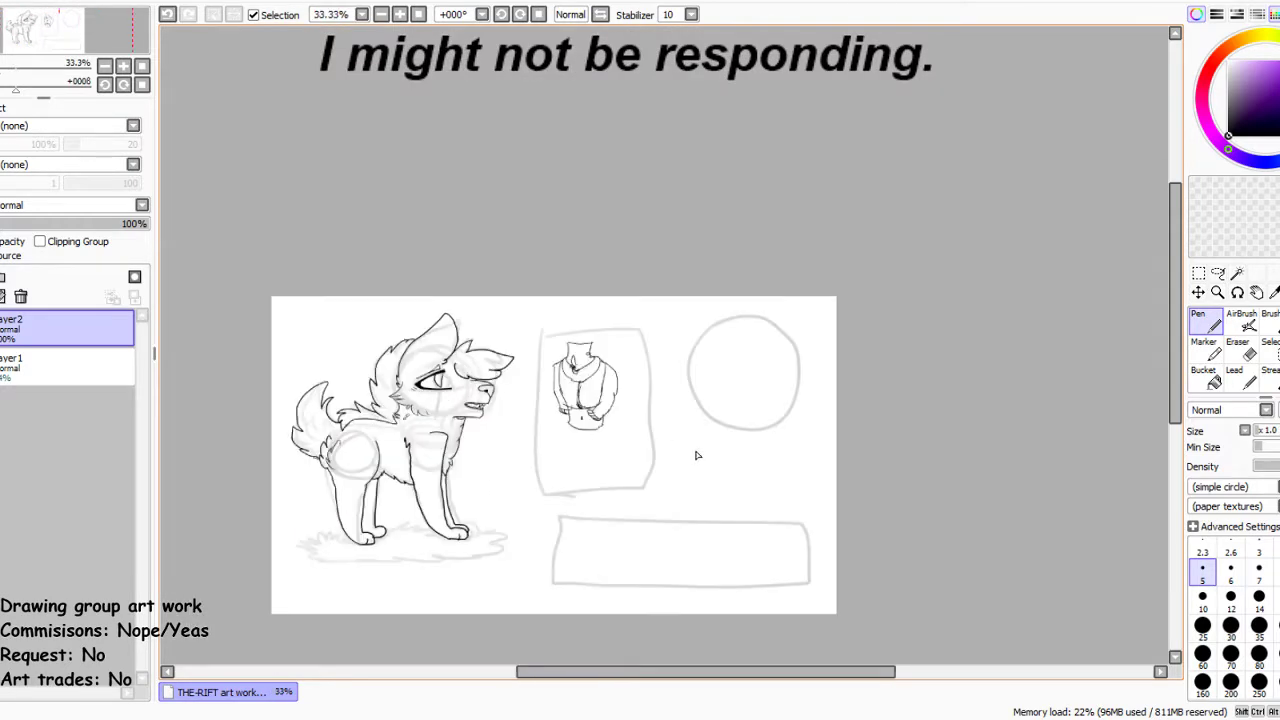
scroll(657, 517, up, 2)
scroll(385, 269, down, 2)
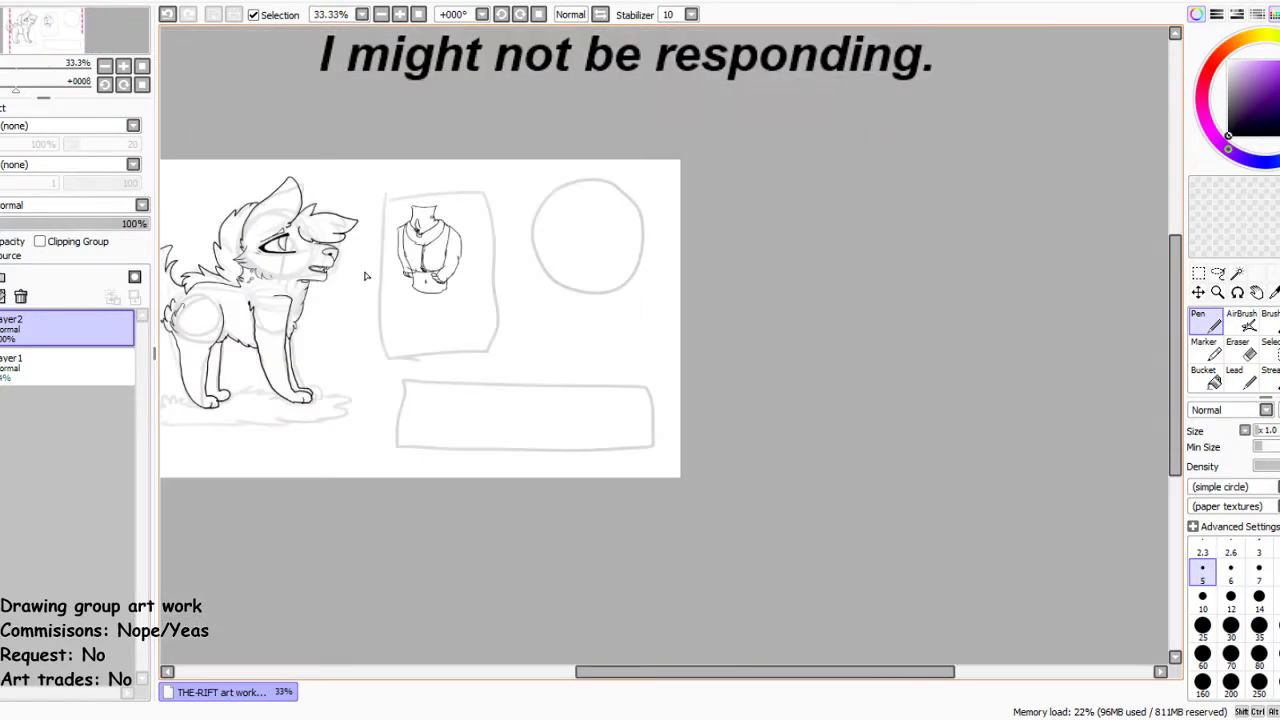
Try a short rounded garment outline below the figure's waist, undoing everything except the first vertical side line
scroll(363, 277, up, 1)
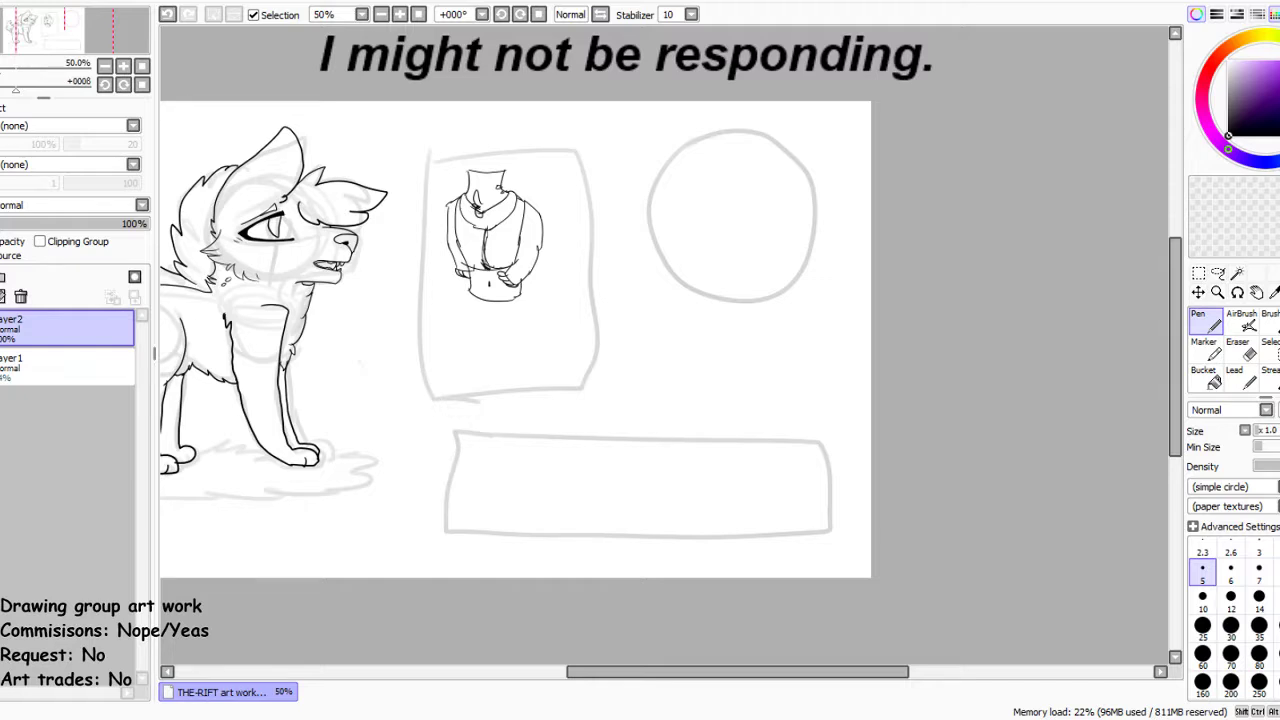
scroll(566, 284, up, 3)
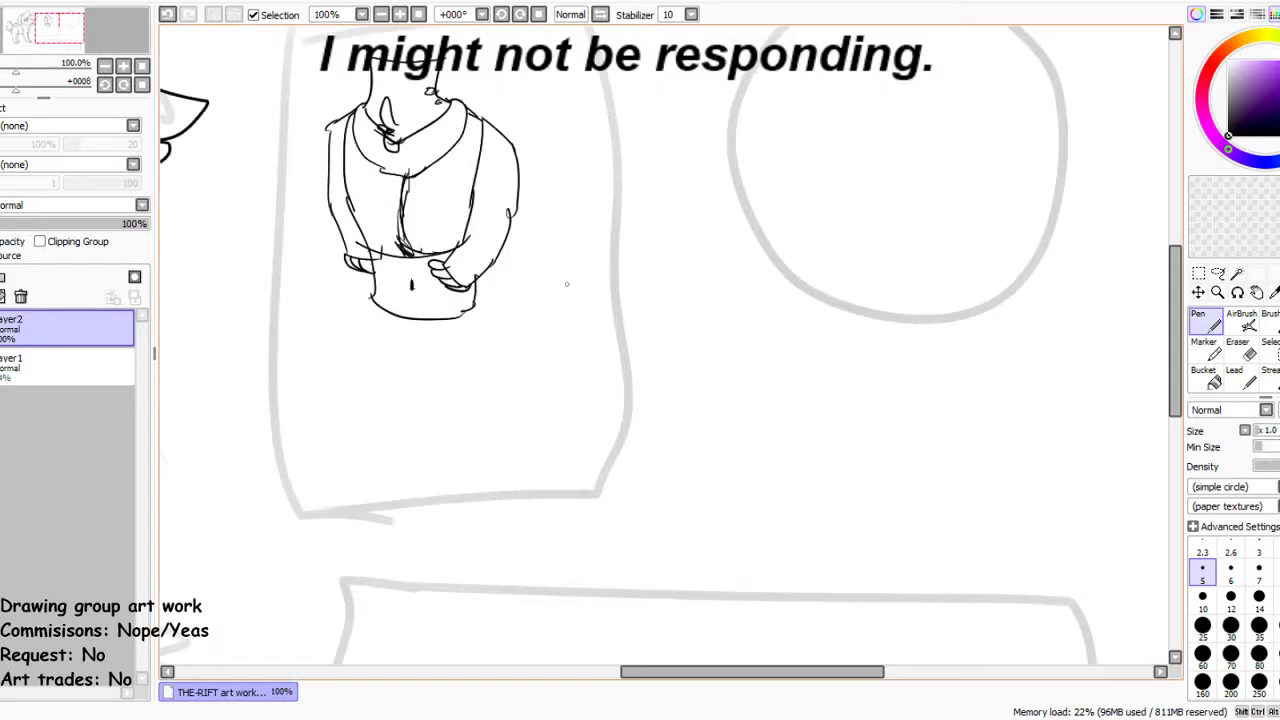
drag(373, 300, 376, 362)
mouse_move(371, 298)
mouse_down()
mouse_move(430, 374)
mouse_move(468, 374)
mouse_up()
mouse_move(478, 304)
mouse_down()
mouse_move(479, 351)
mouse_move(444, 373)
mouse_up()
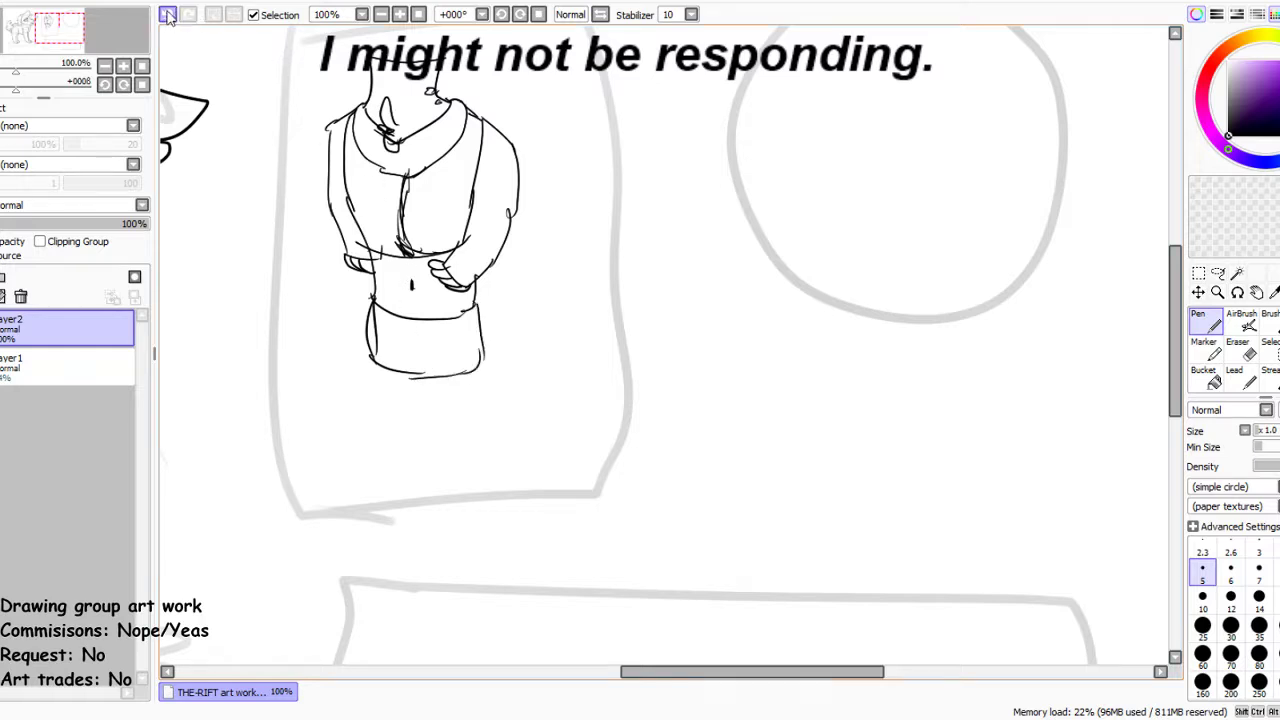
key(ctrl+z)
key(ctrl+z)
key(ctrl+z)
key(ctrl+z)
key(ctrl+z)
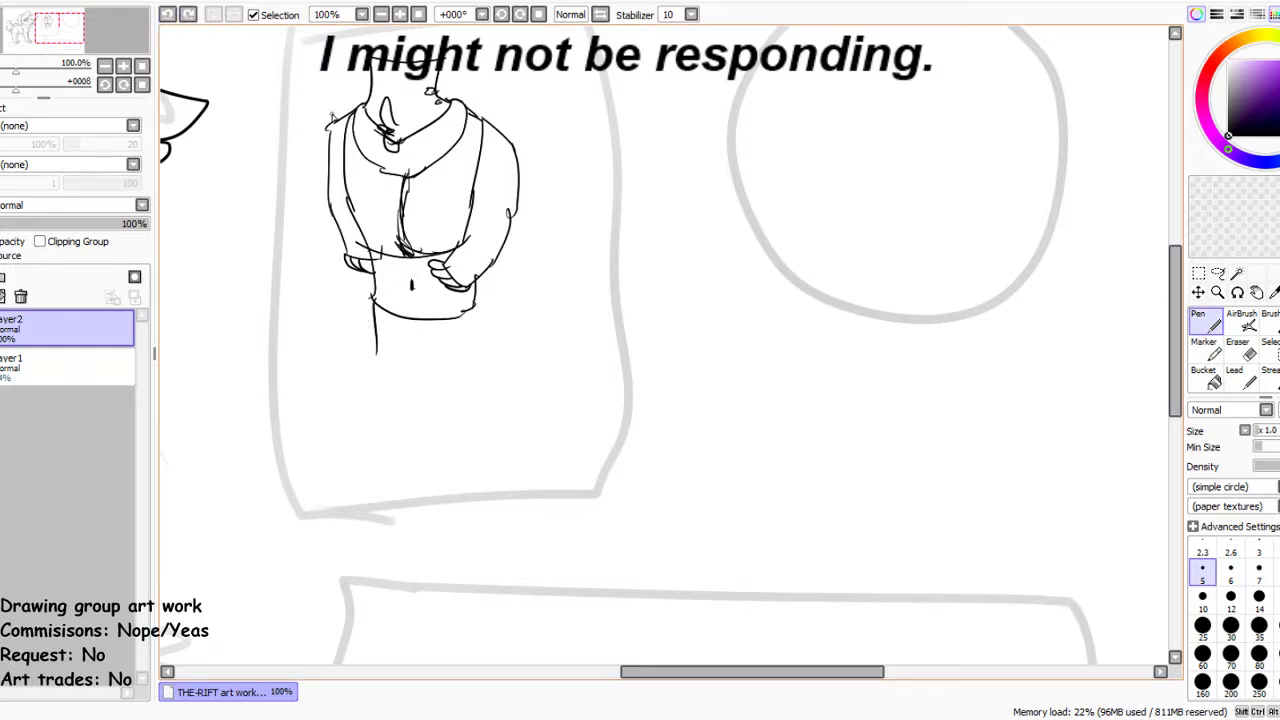
Draw a swept, pointed hair outline near the top of the circular frame, undoing stray strokes and adding short fringe strands
scroll(600, 250, down, 2)
scroll(666, 274, up, 1)
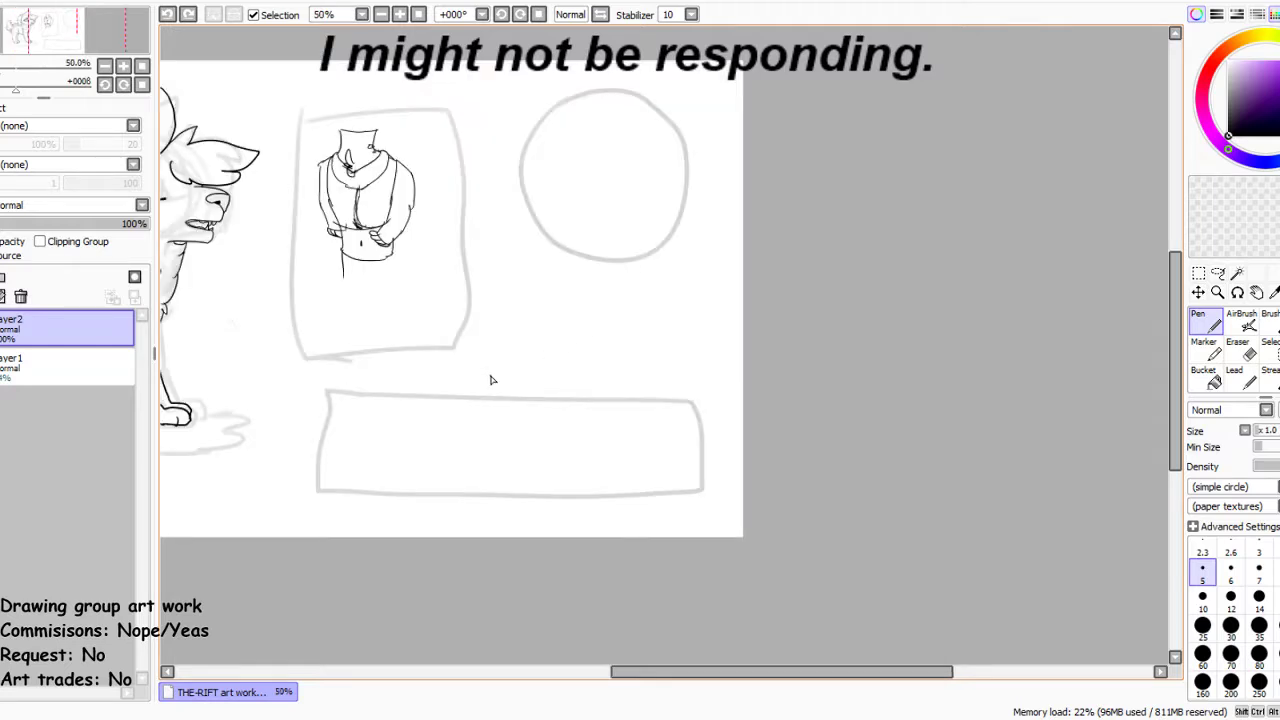
scroll(491, 377, down, 1)
scroll(557, 289, up, 3)
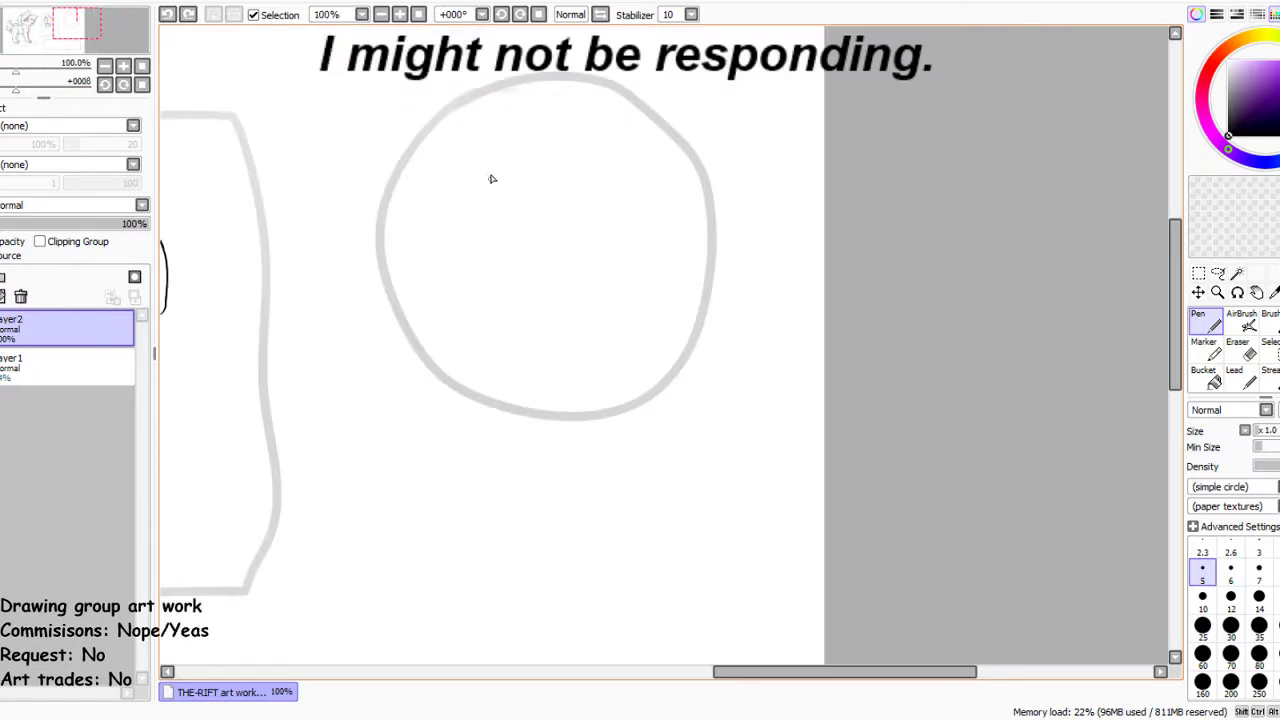
mouse_move(493, 167)
mouse_down()
mouse_move(407, 87)
mouse_move(320, 108)
mouse_move(377, 206)
mouse_up()
click(167, 14)
mouse_move(525, 120)
mouse_down()
mouse_move(423, 205)
mouse_move(449, 209)
mouse_move(484, 256)
mouse_move(480, 287)
mouse_move(501, 256)
mouse_move(522, 253)
mouse_move(513, 232)
mouse_move(493, 291)
mouse_move(510, 232)
mouse_up()
mouse_move(527, 126)
mouse_down()
mouse_move(606, 117)
mouse_move(567, 133)
mouse_move(605, 145)
mouse_move(625, 233)
mouse_move(577, 181)
mouse_up()
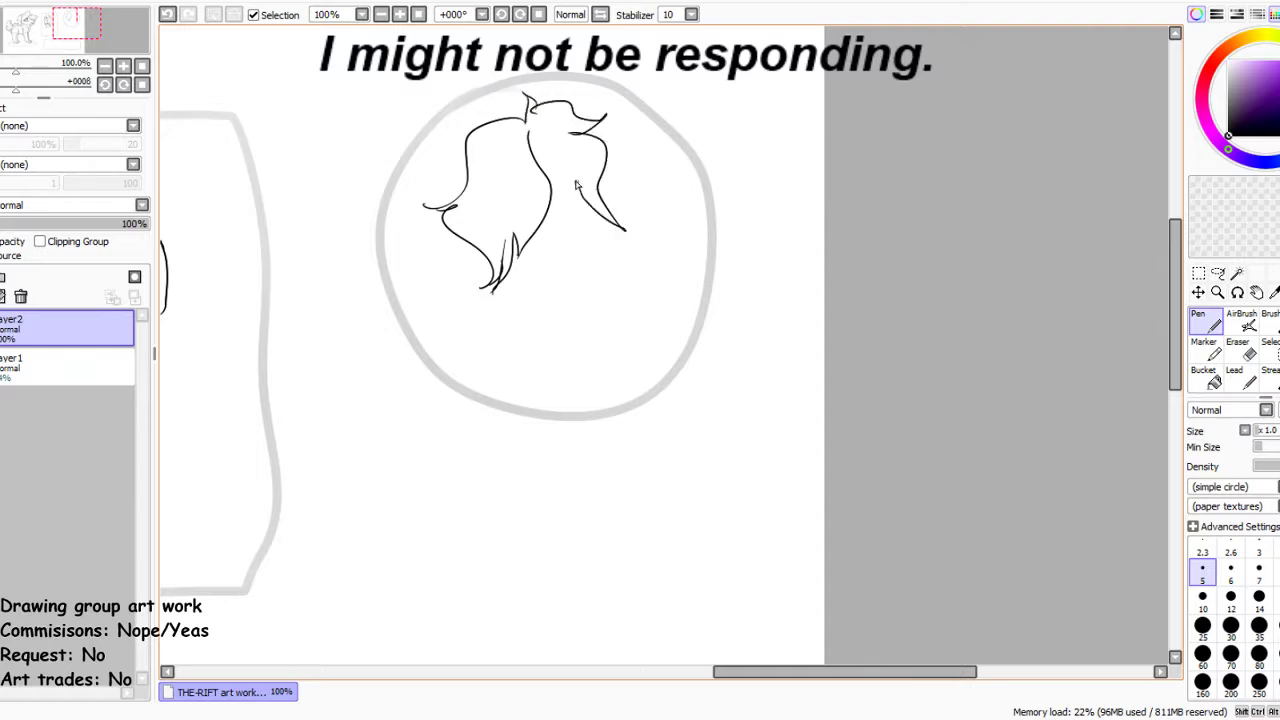
click(168, 14)
mouse_move(562, 190)
mouse_down()
mouse_move(560, 141)
mouse_move(563, 176)
mouse_up()
Add inner strand lines and short dashes within the large hanging lock of hair
mouse_move(576, 132)
mouse_down()
mouse_move(480, 179)
mouse_move(496, 161)
mouse_move(473, 231)
mouse_move(492, 209)
mouse_move(505, 250)
mouse_up()
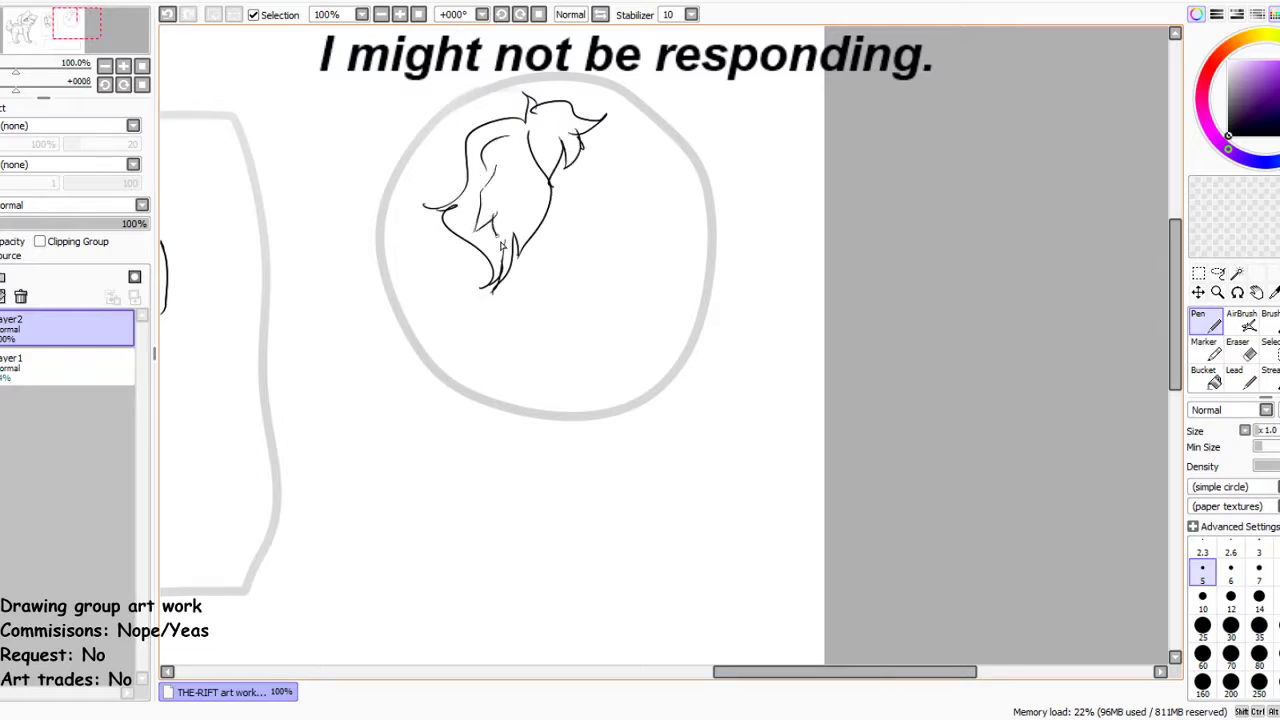
drag(516, 198, 495, 258)
drag(514, 178, 512, 188)
drag(515, 188, 521, 185)
Draw the large ear, cheek fur and chin line beside the hair, and undo the round muzzle tried inside the face
mouse_move(579, 145)
mouse_down()
mouse_move(586, 132)
mouse_move(608, 140)
mouse_move(619, 196)
mouse_up()
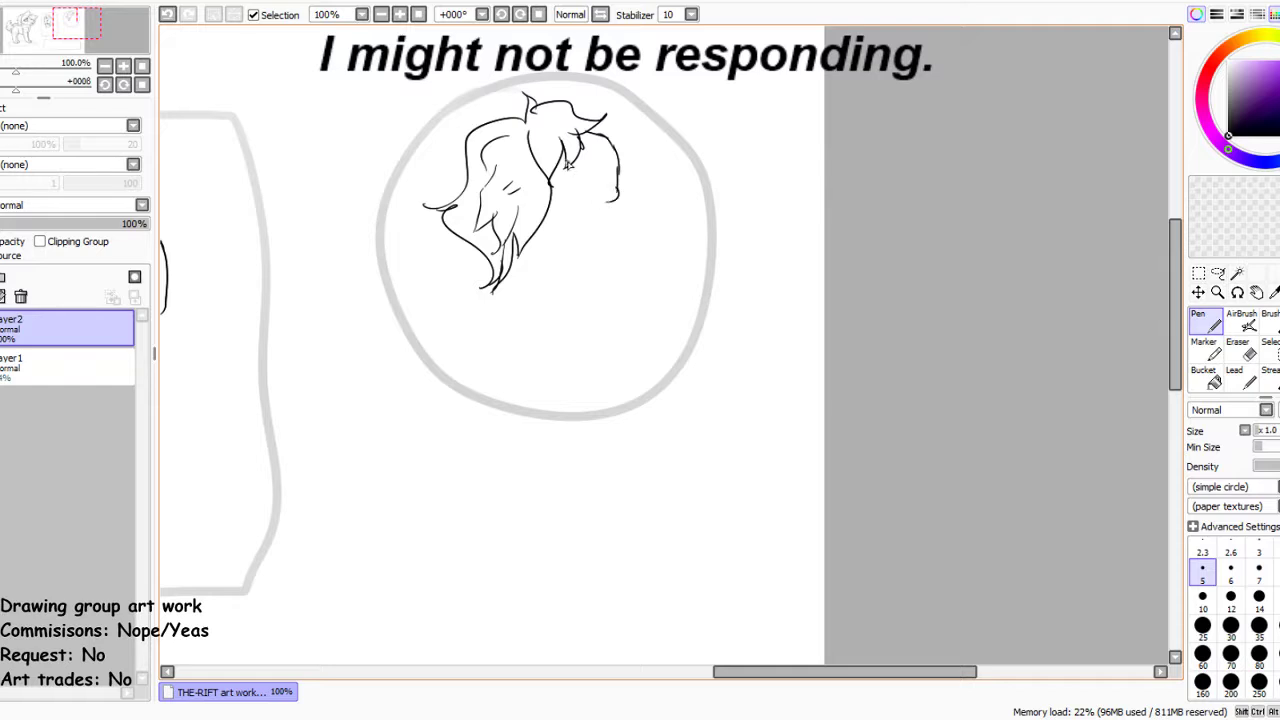
mouse_move(566, 160)
mouse_down()
mouse_move(614, 207)
mouse_move(568, 170)
mouse_move(605, 200)
mouse_move(581, 131)
mouse_move(673, 91)
mouse_move(699, 95)
mouse_move(678, 180)
mouse_move(610, 203)
mouse_move(638, 202)
mouse_move(615, 229)
mouse_move(626, 237)
mouse_move(590, 252)
mouse_move(610, 264)
mouse_move(539, 258)
mouse_move(578, 258)
mouse_up()
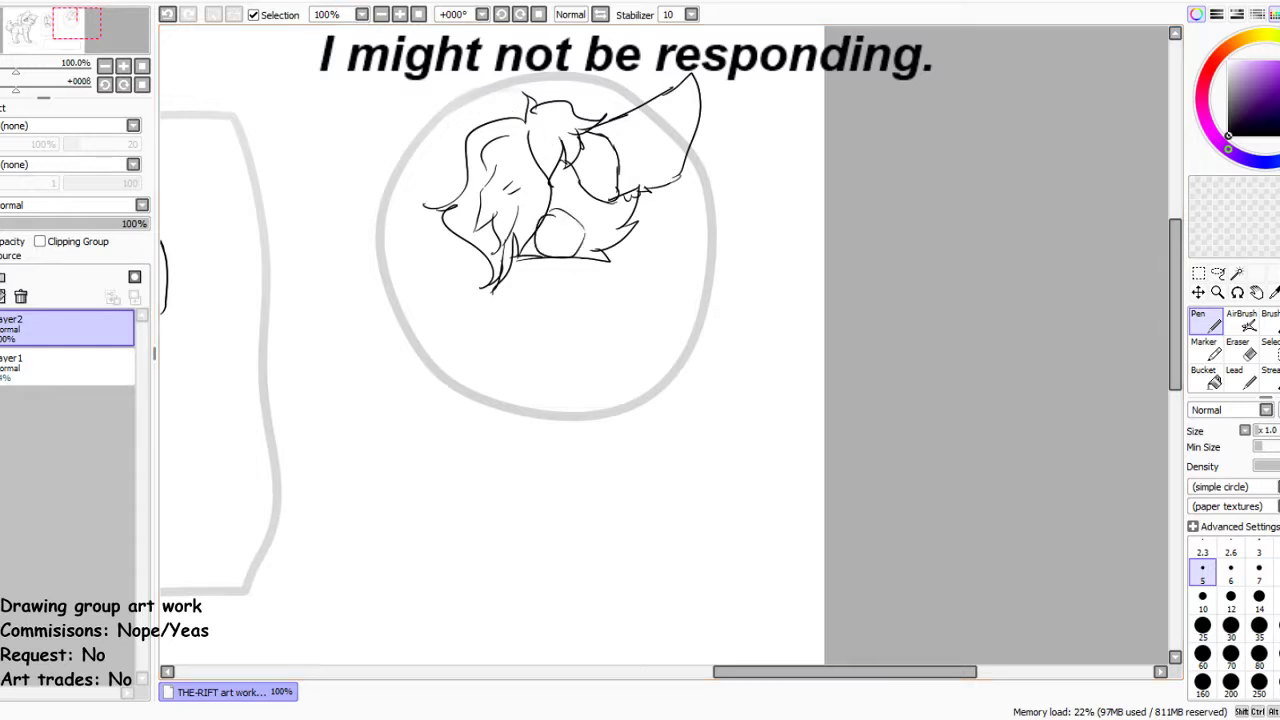
click(167, 14)
click(167, 14)
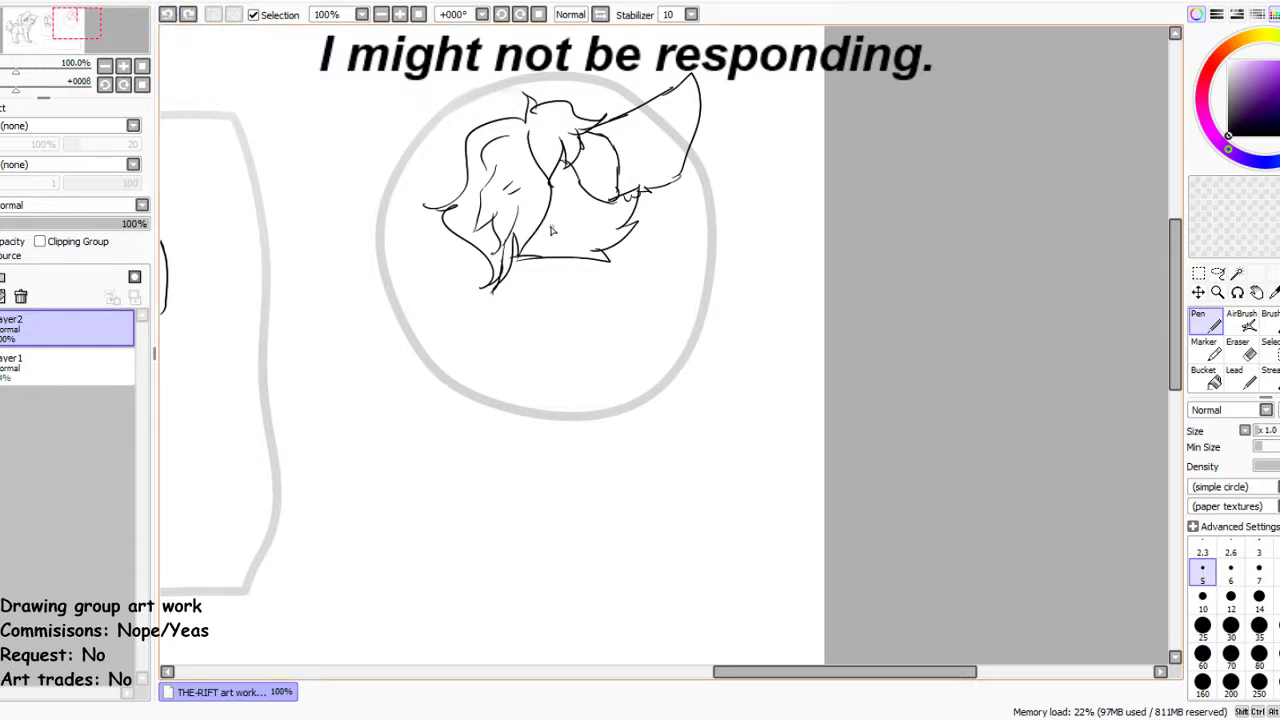
Draw an oval eye, flat nose and rounded mouth on the face, and add the opposite ear with fur at its base
drag(560, 224, 539, 223)
mouse_move(567, 176)
mouse_down()
mouse_move(595, 217)
mouse_move(572, 186)
mouse_move(546, 237)
mouse_up()
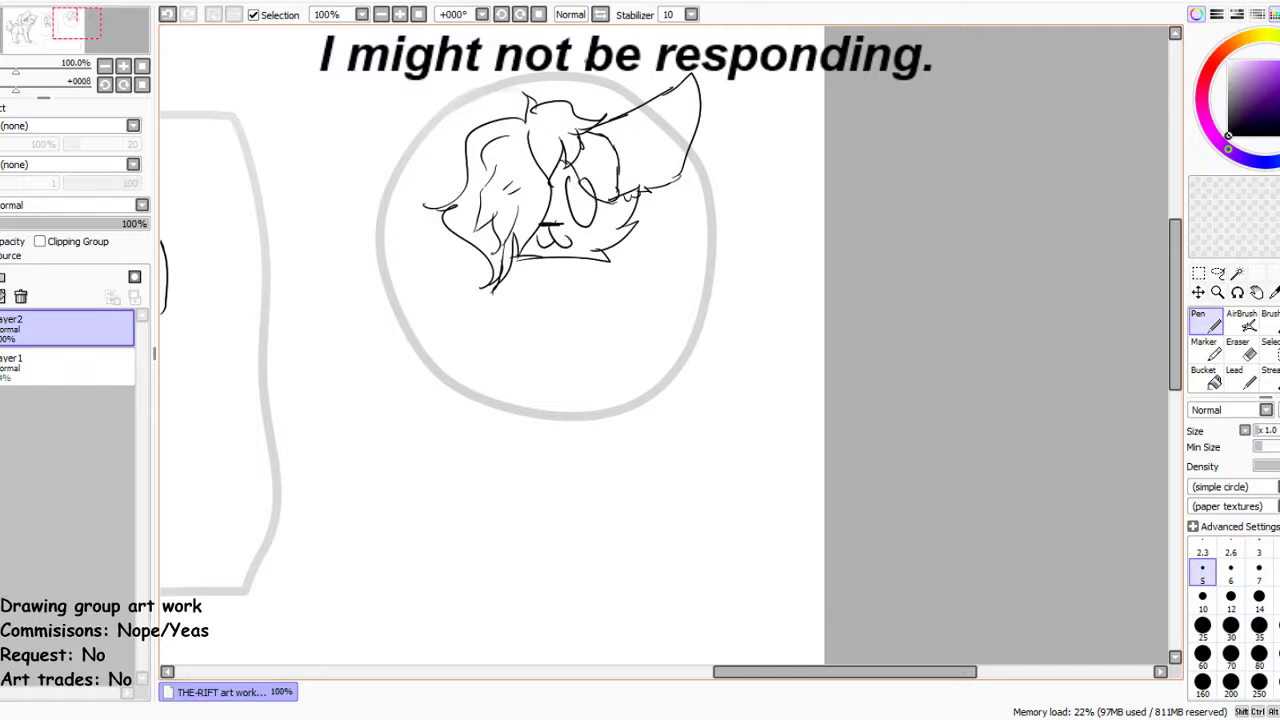
scroll(669, 113, down, 3)
scroll(669, 113, up, 3)
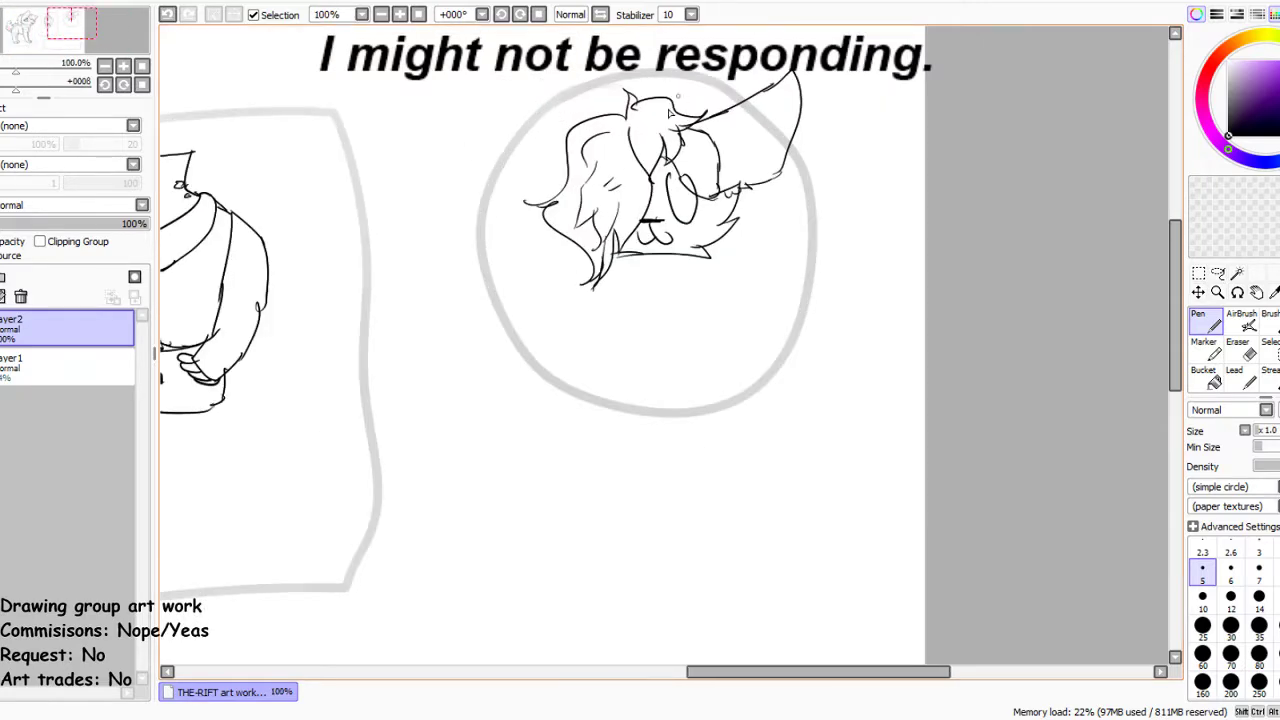
mouse_move(636, 122)
mouse_down()
mouse_move(479, 95)
mouse_move(530, 186)
mouse_up()
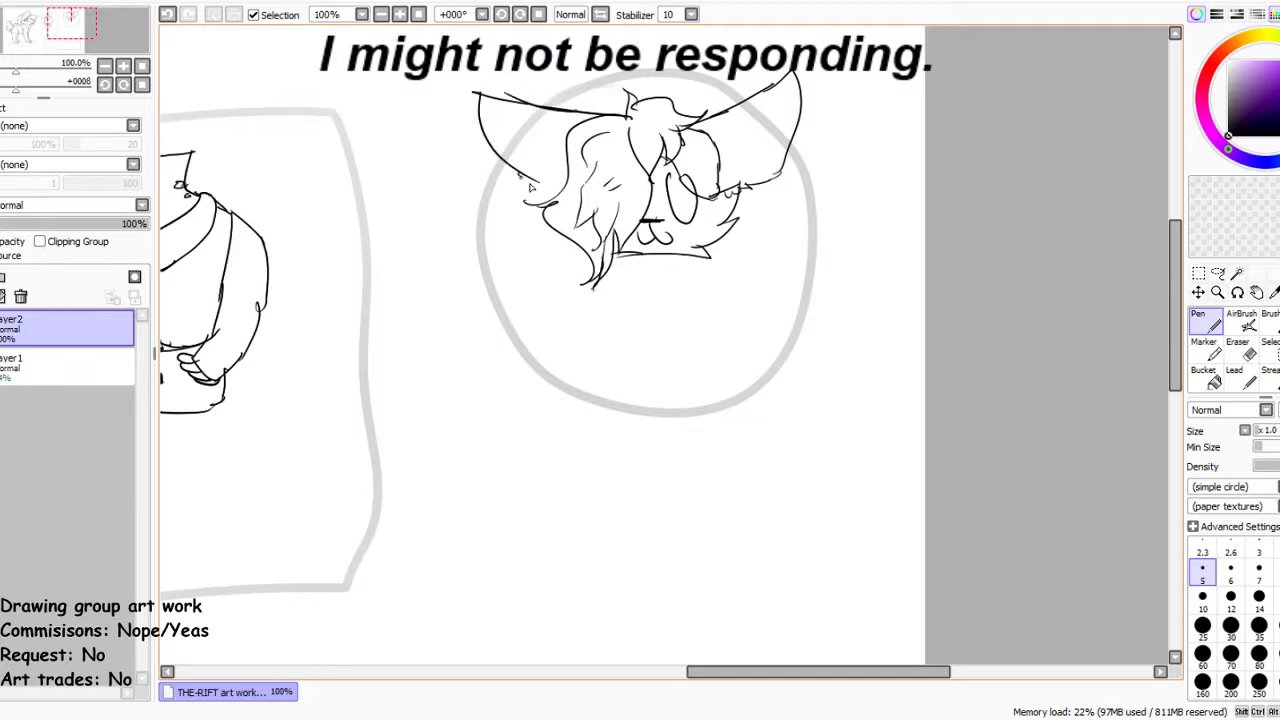
scroll(754, 240, down, 3)
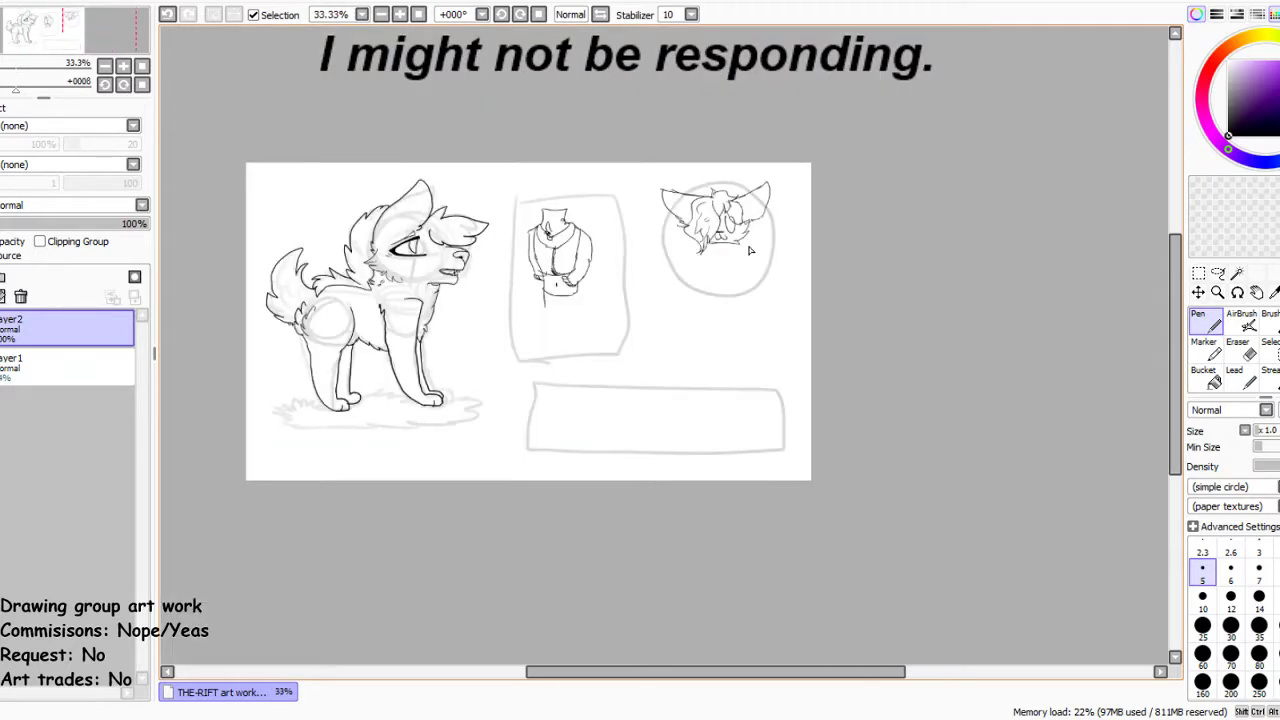
scroll(741, 301, up, 2)
scroll(660, 288, up, 1)
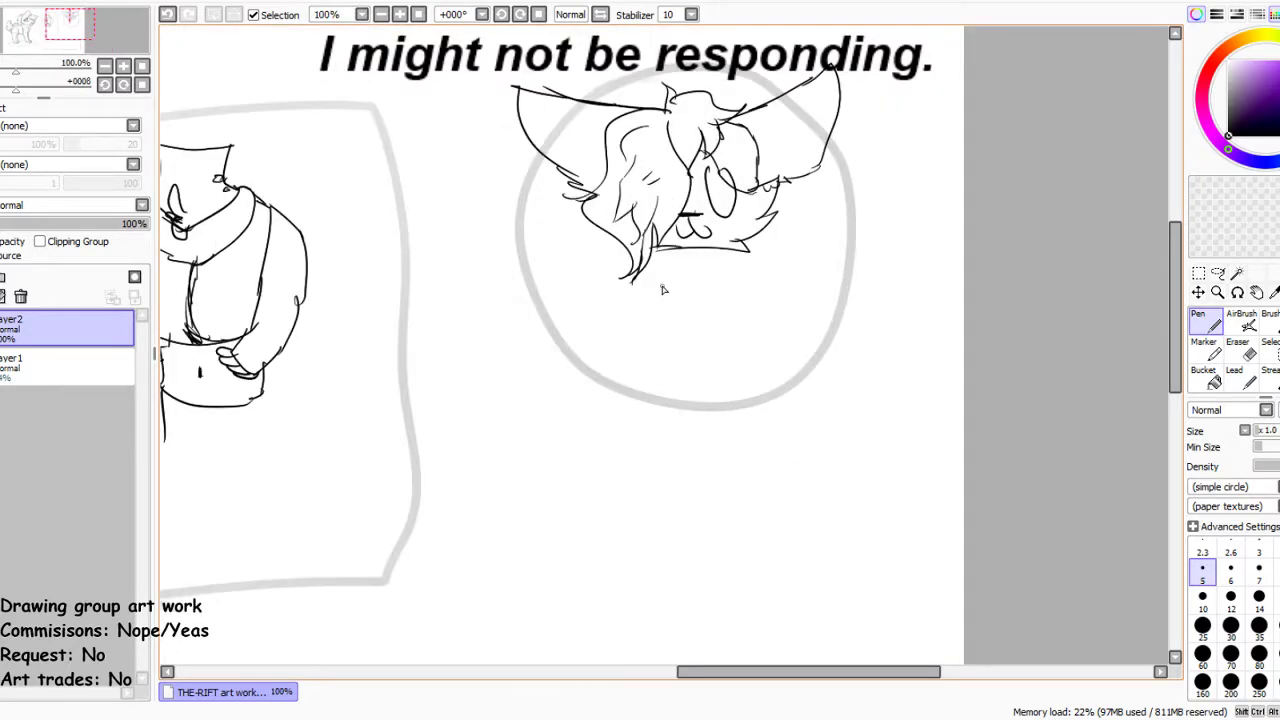
mouse_move(640, 284)
mouse_down()
mouse_move(624, 326)
mouse_move(648, 326)
mouse_up()
mouse_move(626, 312)
mouse_down()
mouse_move(660, 308)
mouse_move(658, 328)
mouse_up()
mouse_move(657, 312)
mouse_down()
mouse_move(672, 310)
mouse_move(675, 334)
mouse_up()
click(168, 14)
click(168, 14)
click(168, 14)
Hand-letter the note "Alt. hair/Antro hair" beneath the head inside the circular frame
mouse_move(658, 284)
mouse_down()
mouse_move(659, 330)
mouse_move(676, 310)
mouse_move(672, 332)
mouse_up()
drag(670, 318, 705, 329)
mouse_move(705, 316)
mouse_down()
mouse_move(716, 330)
mouse_move(768, 313)
mouse_move(779, 322)
mouse_up()
click(754, 311)
drag(789, 306, 756, 346)
mouse_move(632, 378)
mouse_down()
mouse_move(651, 345)
mouse_move(658, 376)
mouse_up()
mouse_move(634, 366)
mouse_down()
mouse_move(700, 374)
mouse_move(728, 362)
mouse_move(704, 396)
mouse_move(724, 398)
mouse_up()
click(737, 358)
mouse_move(742, 382)
mouse_down()
mouse_move(740, 396)
mouse_move(756, 396)
mouse_move(780, 370)
mouse_up()
click(756, 366)
Add four short diagonal blush lines on the cheek beneath the oval eye
scroll(648, 172, up, 5)
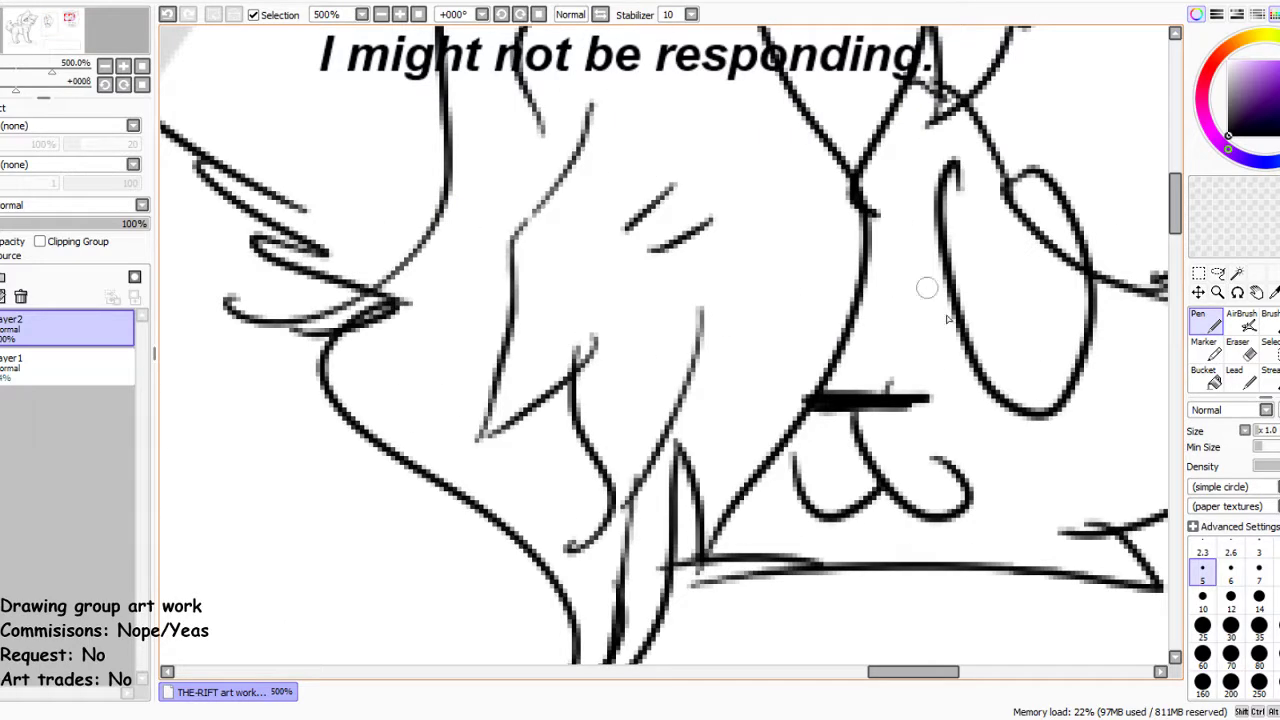
drag(976, 423, 1055, 482)
drag(1008, 414, 1114, 478)
drag(1062, 400, 1094, 450)
drag(1075, 368, 1150, 462)
scroll(600, 250, down, 7)
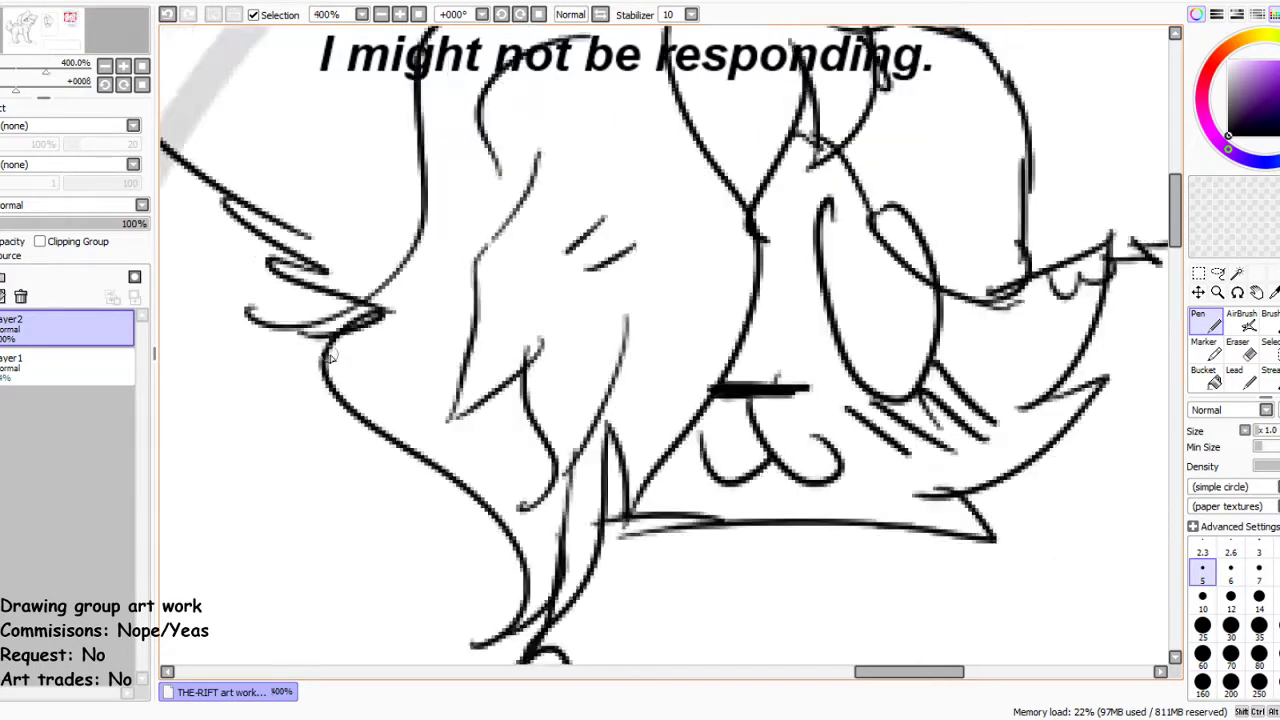
Add first pen marks inside the long rectangular frame below the figure's frame
scroll(600, 254, down, 1)
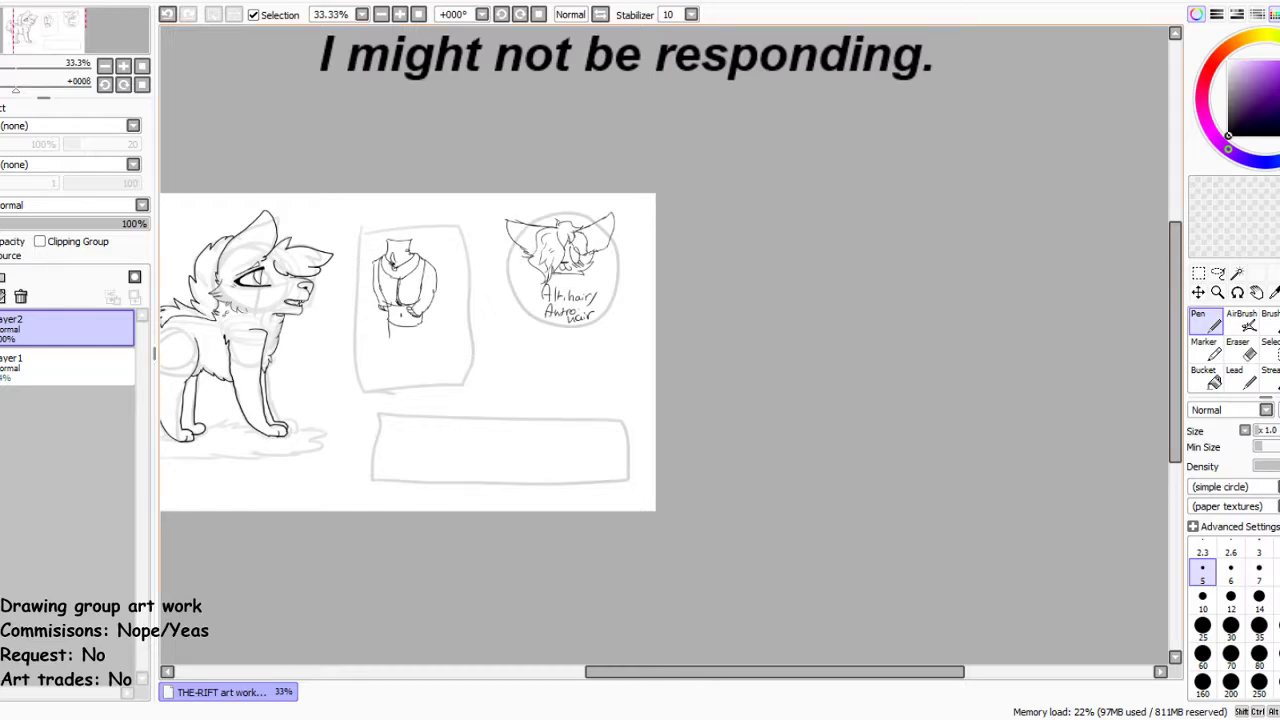
scroll(408, 352, down, 3)
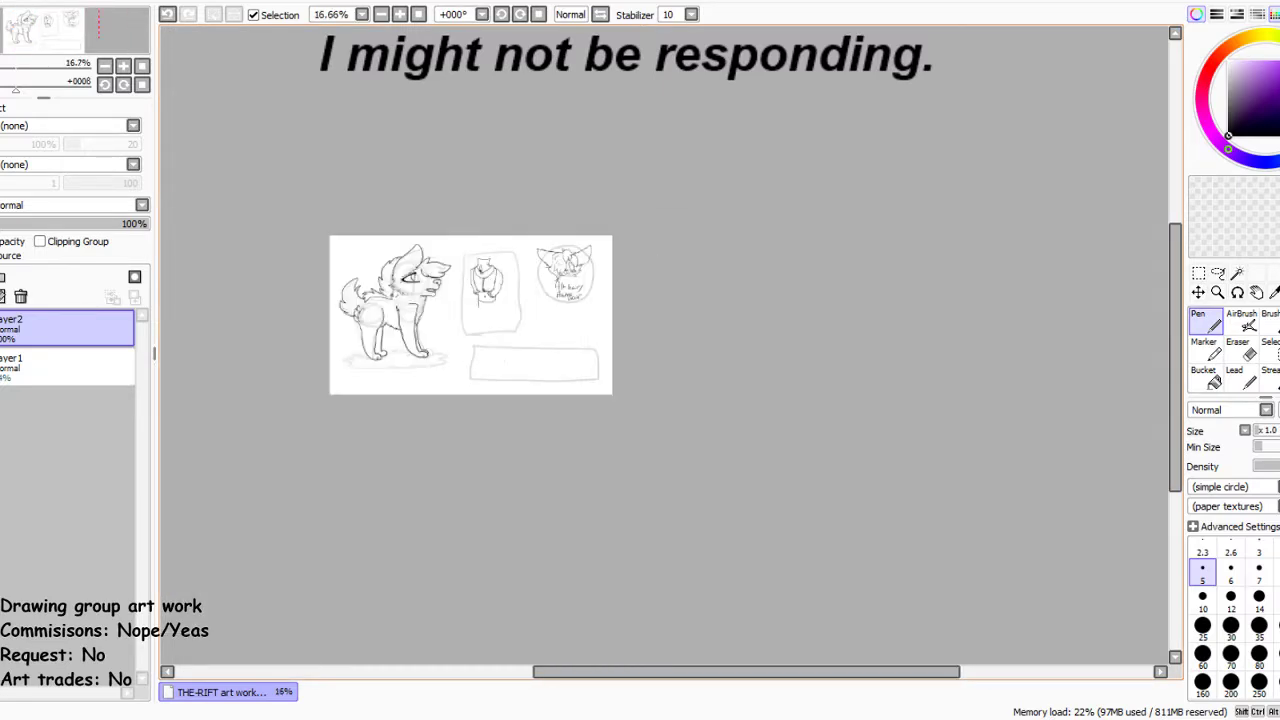
scroll(416, 423, up, 3)
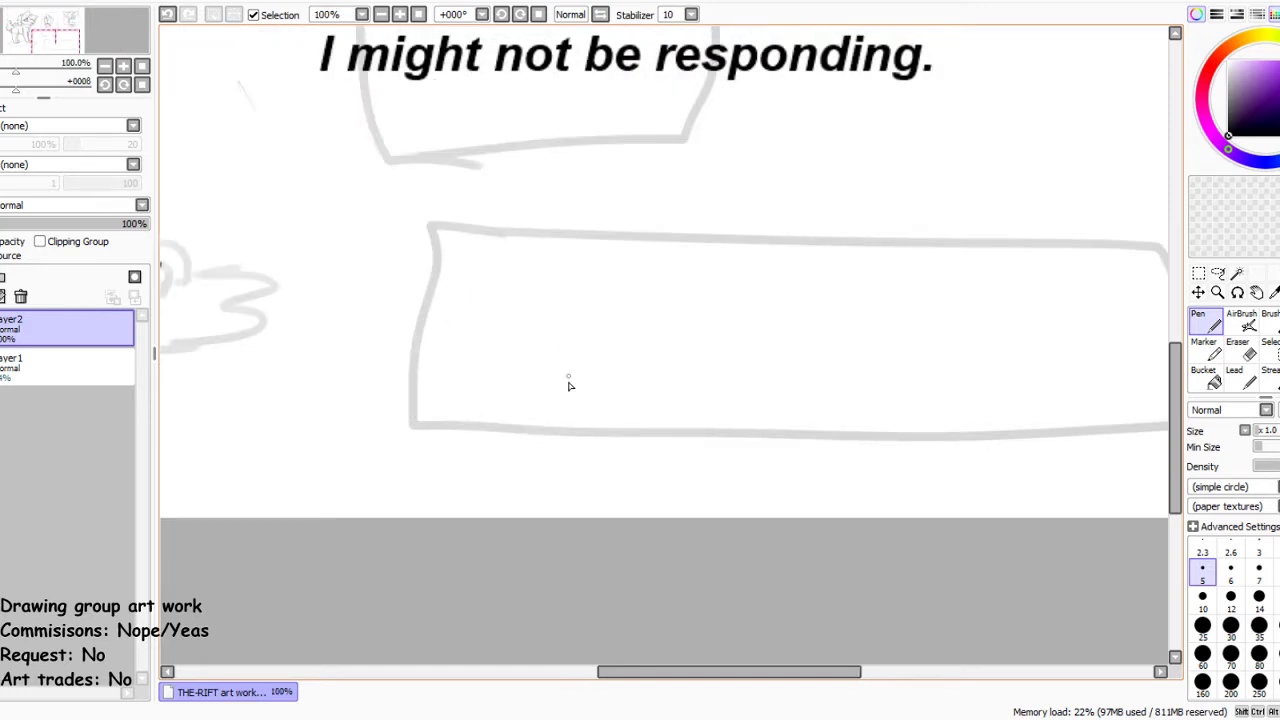
mouse_move(660, 364)
mouse_down()
mouse_move(637, 389)
mouse_move(562, 372)
mouse_move(540, 295)
mouse_move(507, 290)
mouse_up()
click(506, 288)
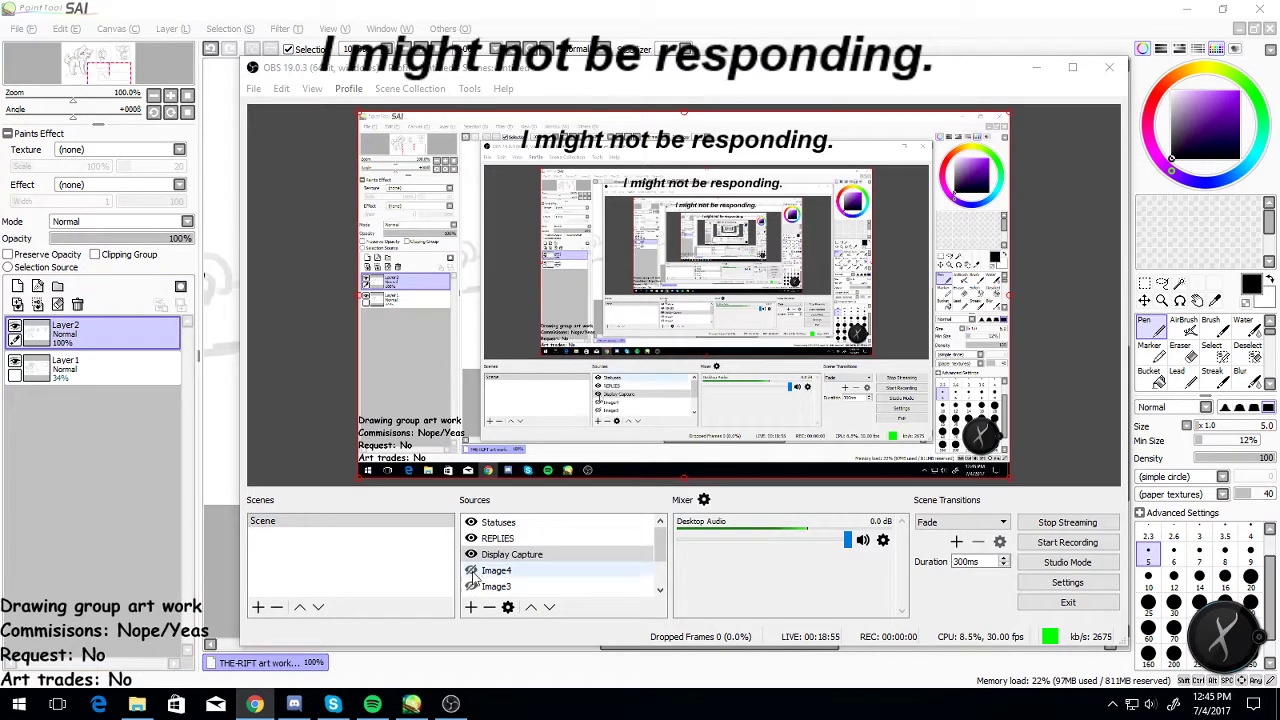
In OBS, create a new Display Capture source named tutorial
click(471, 607)
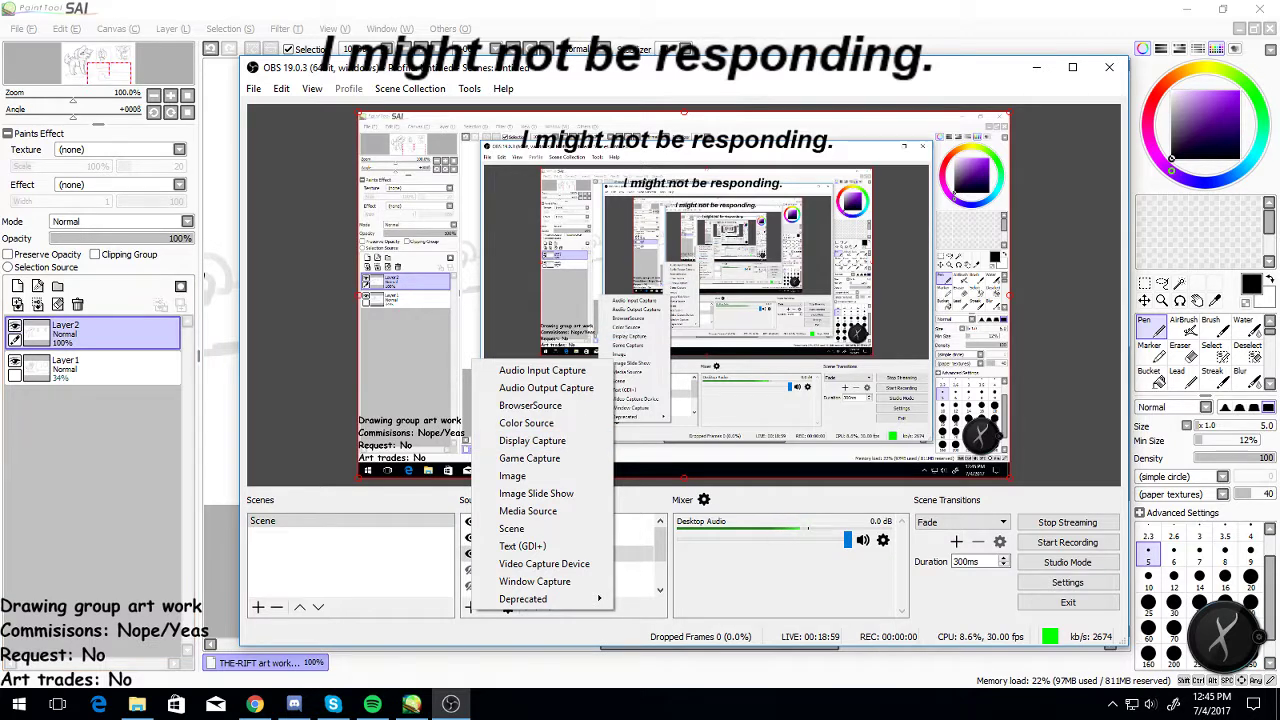
key(Escape)
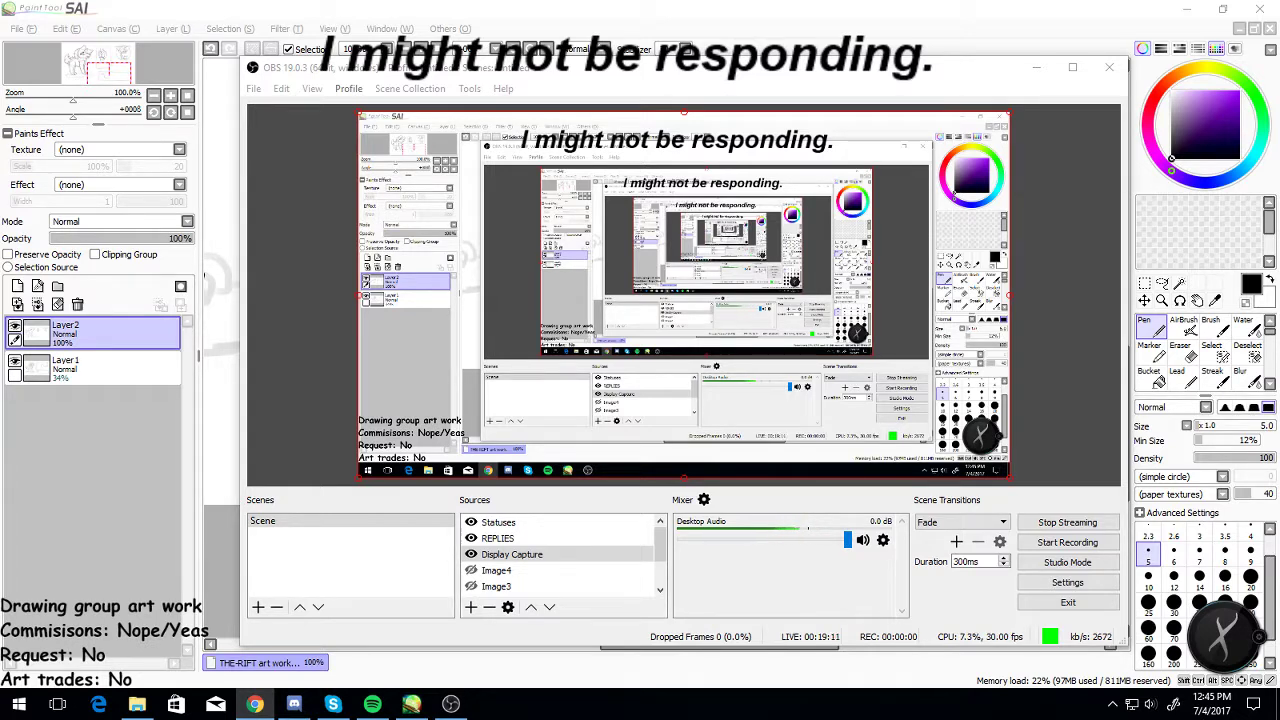
click(470, 607)
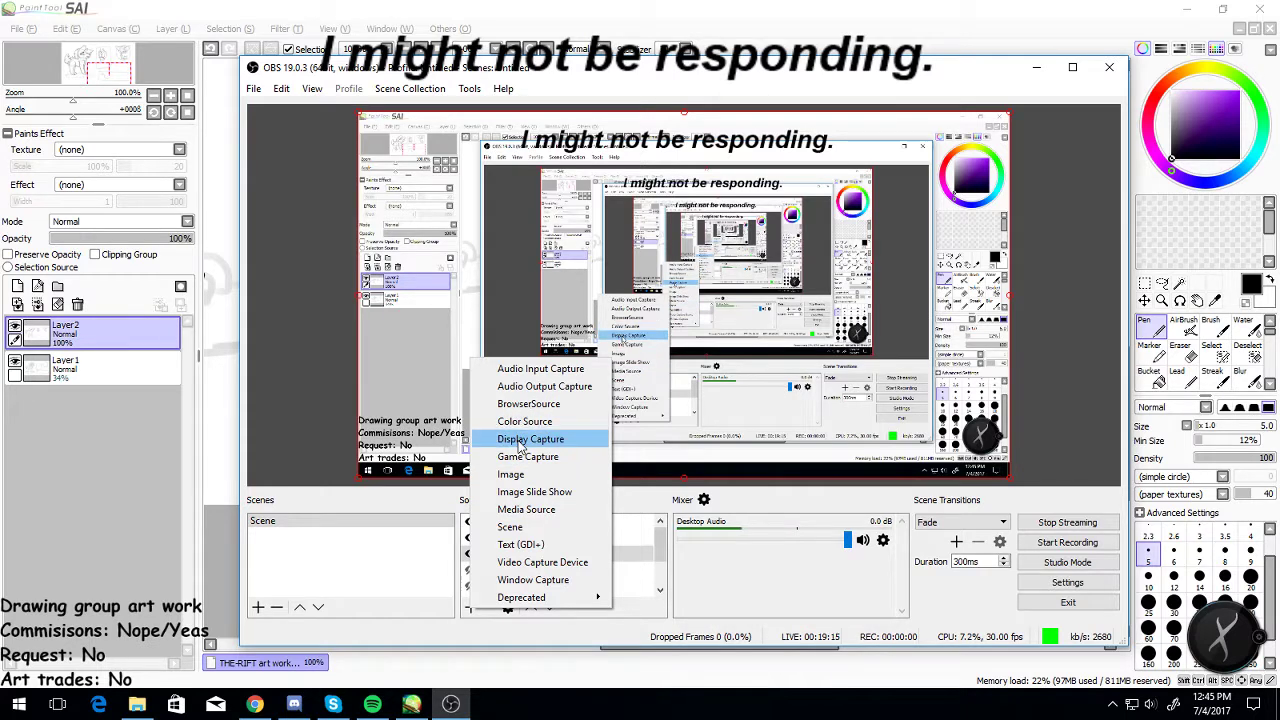
click(519, 440)
key(BackSpace)
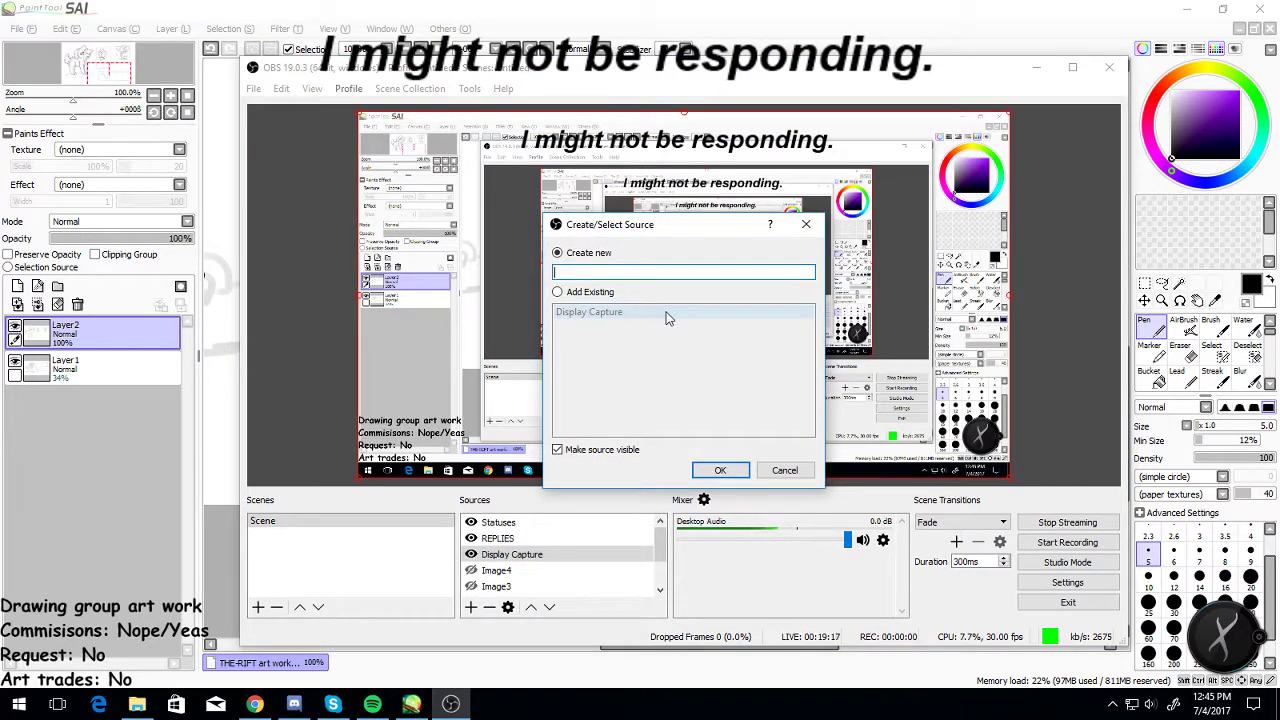
text(tutorial)
key(Return)
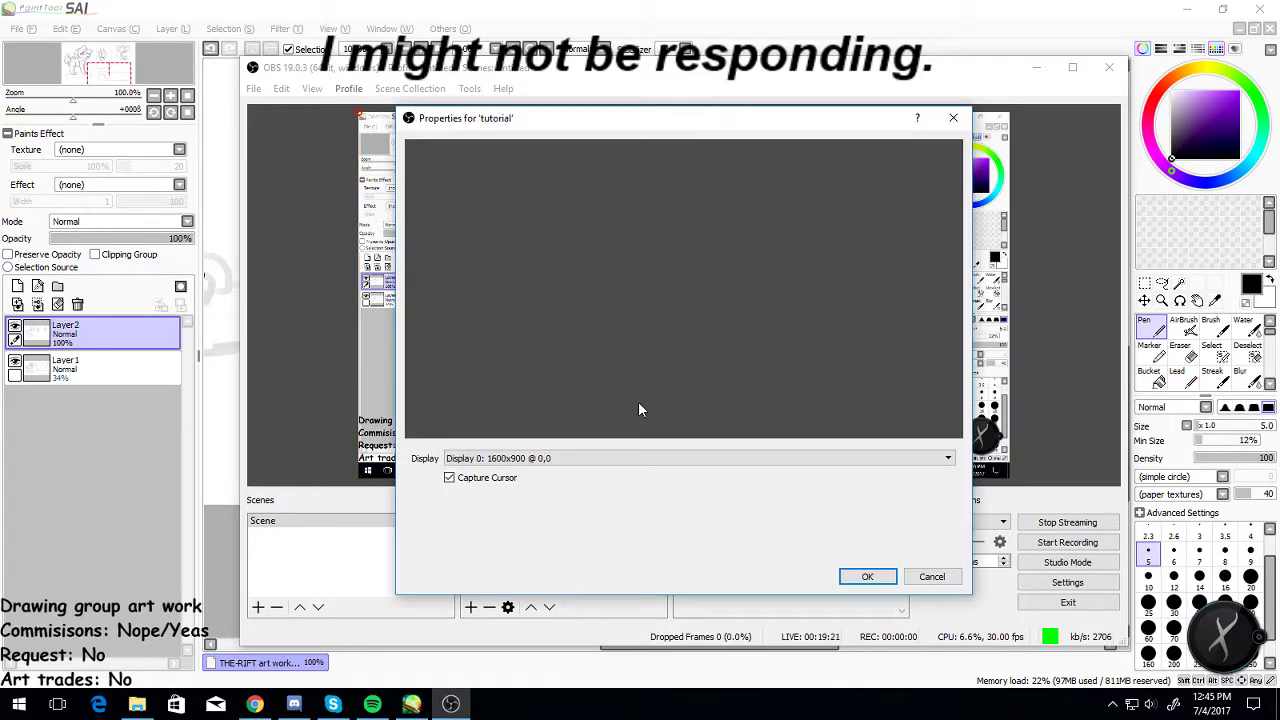
Look through the display choices for the tutorial source, and switch to the YouTube live dashboard in the browser
click(877, 460)
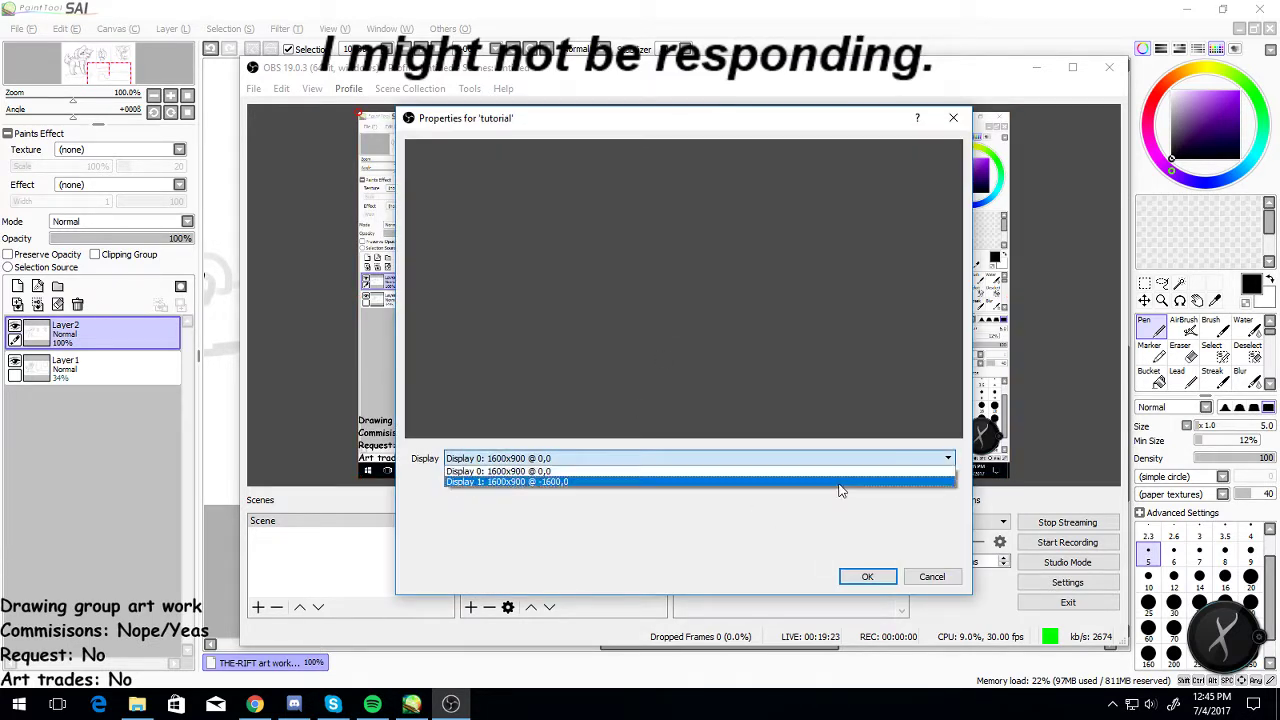
click(800, 495)
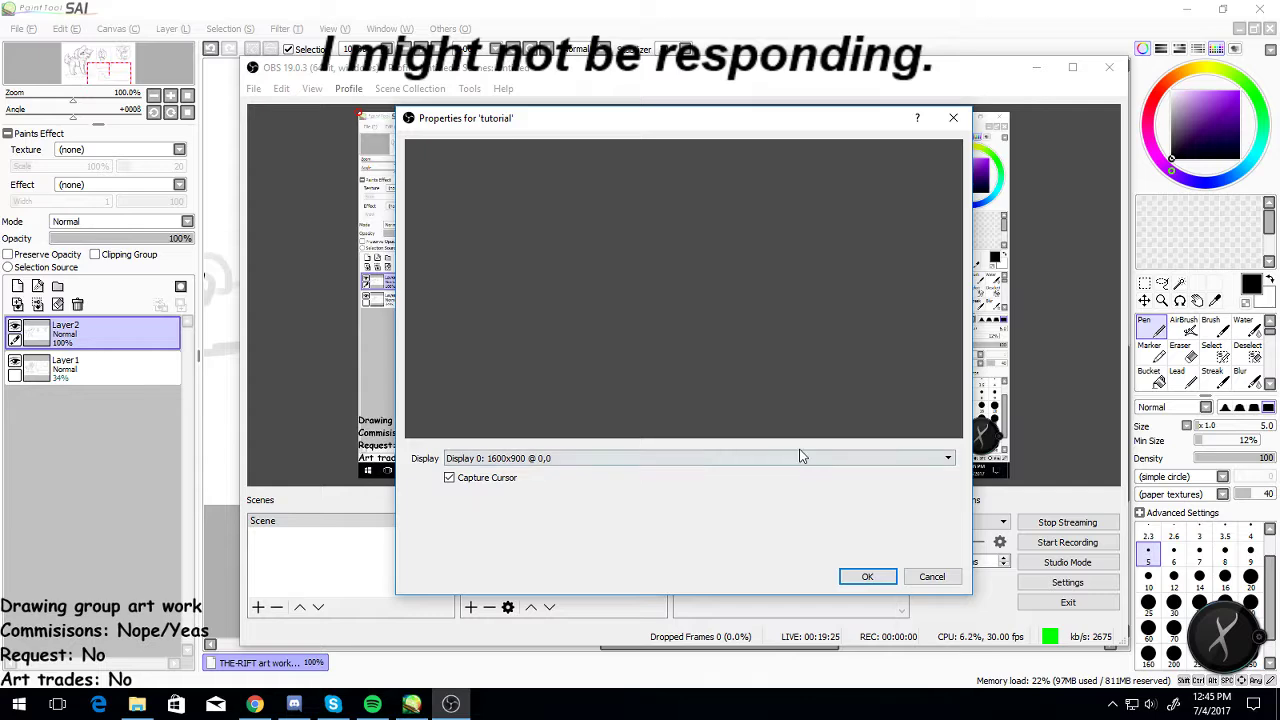
click(757, 460)
click(697, 499)
click(654, 463)
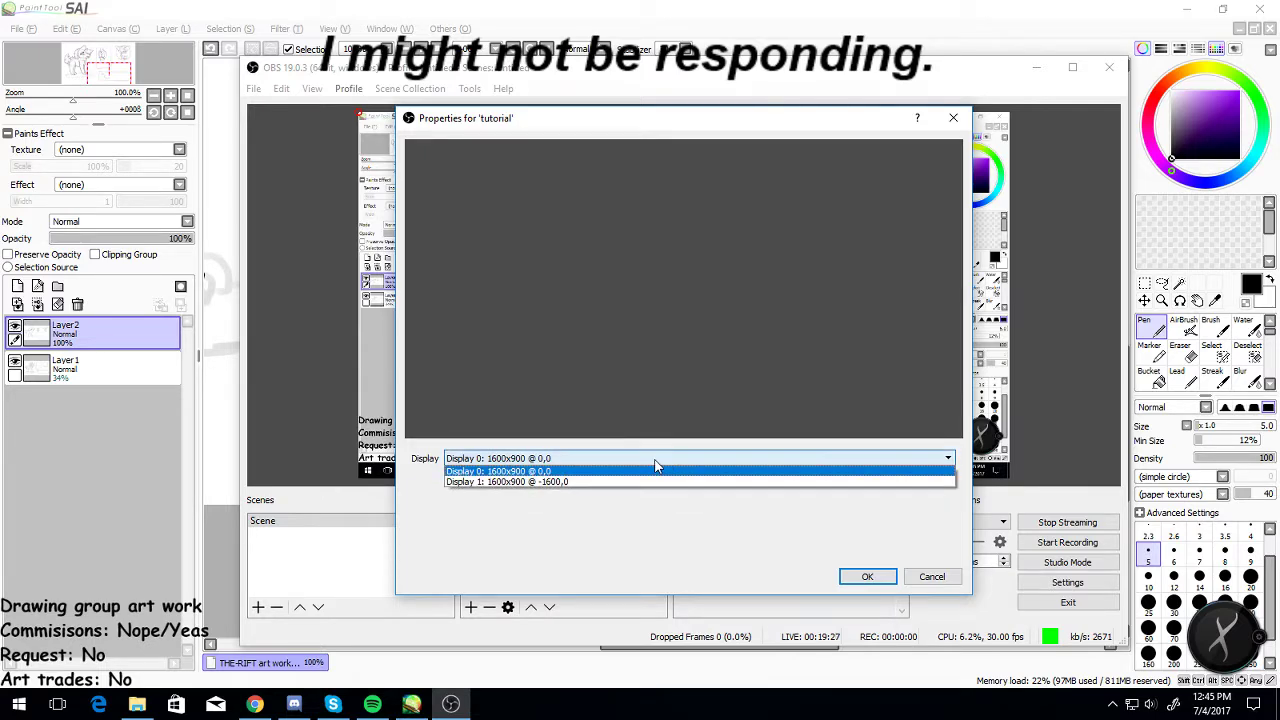
key(alt+Tab)
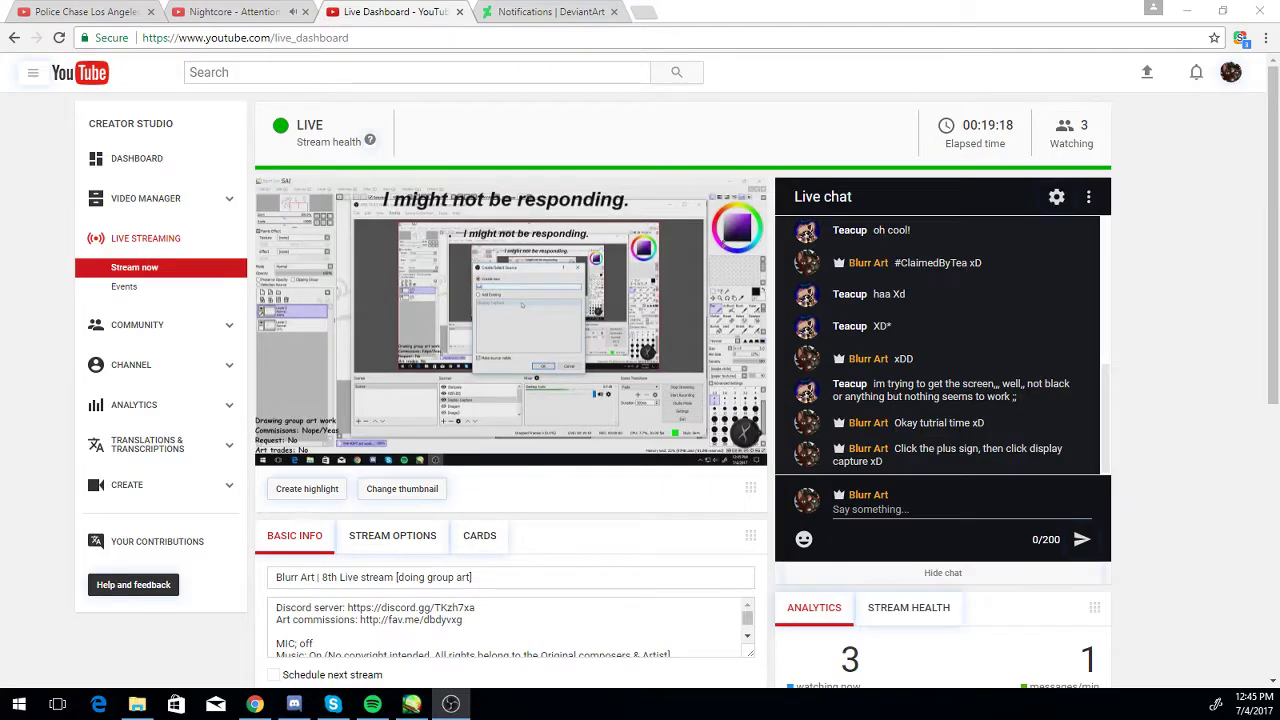
Switch to OBS, accept Display 0: 1600x900 @ 0,0 for the tutorial source, and remove that source from the scene
key(alt+Tab)
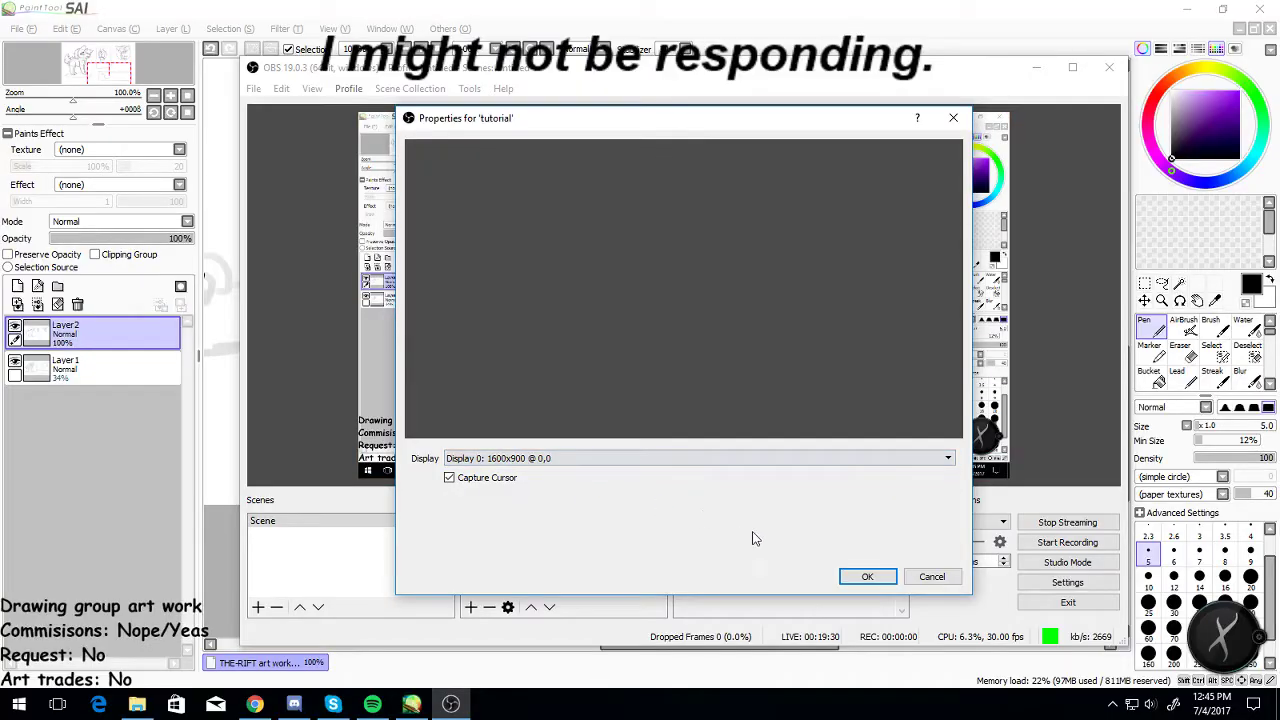
click(857, 574)
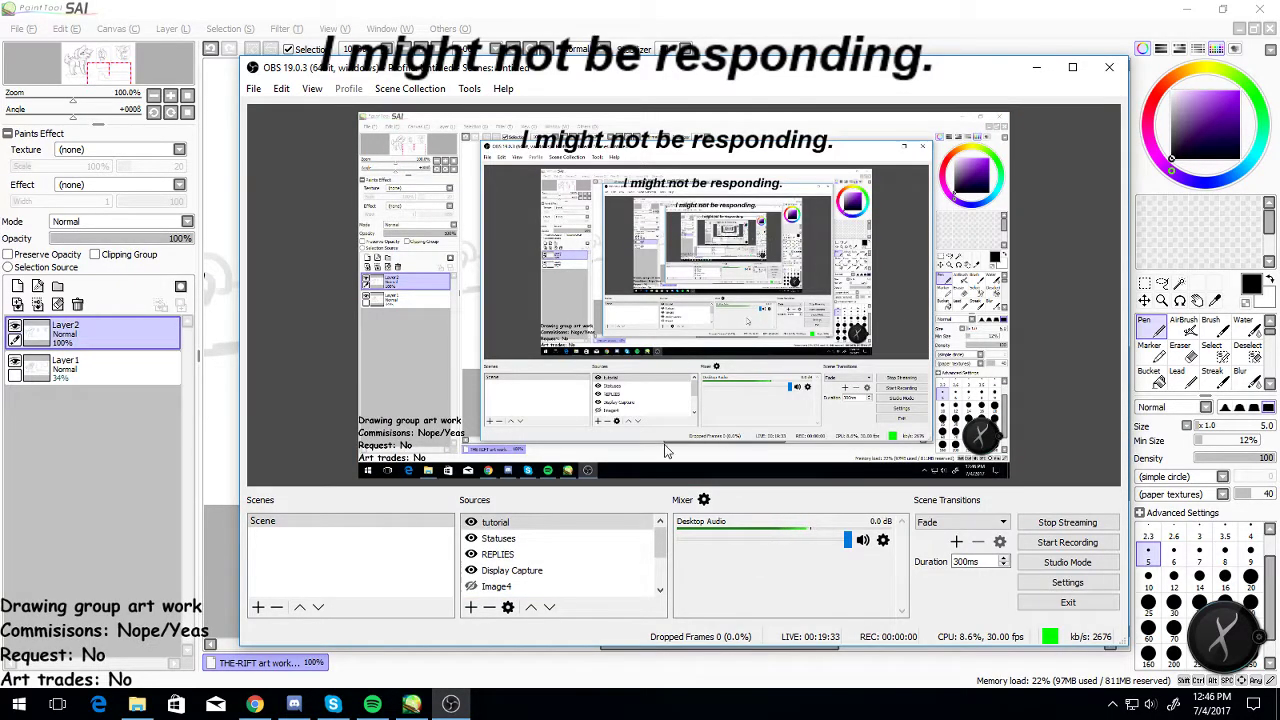
click(530, 522)
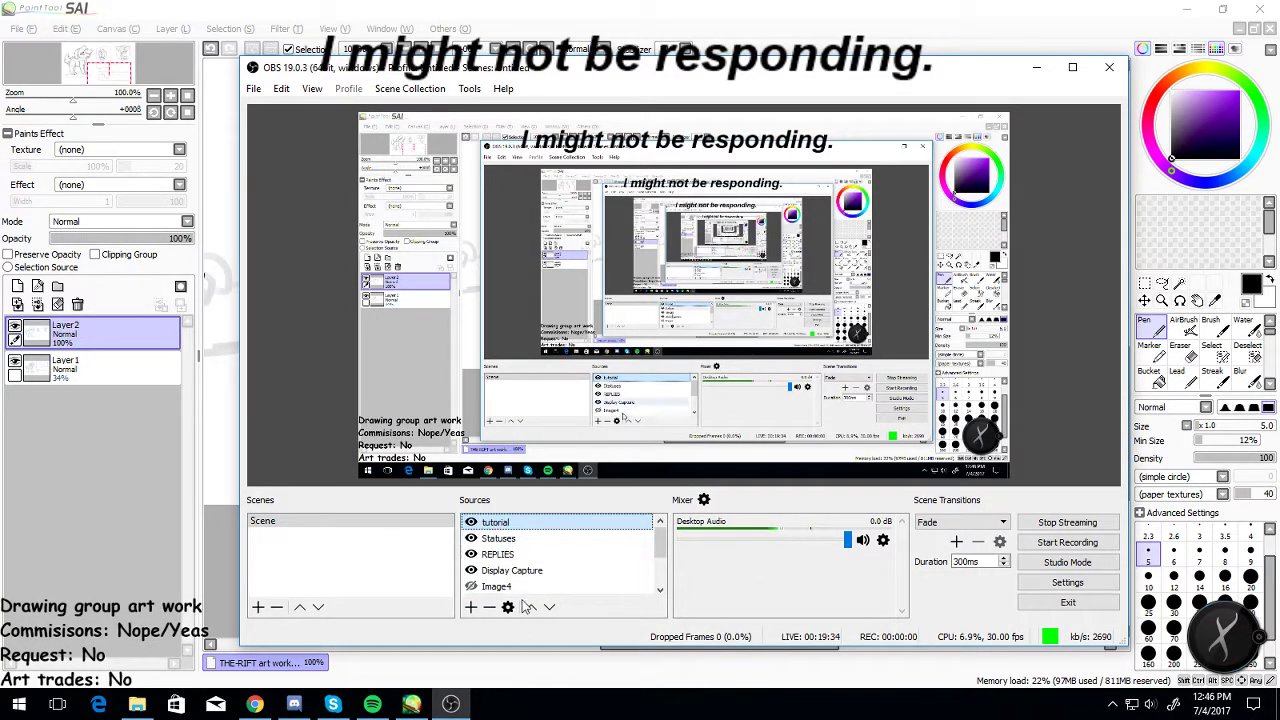
right_click(523, 522)
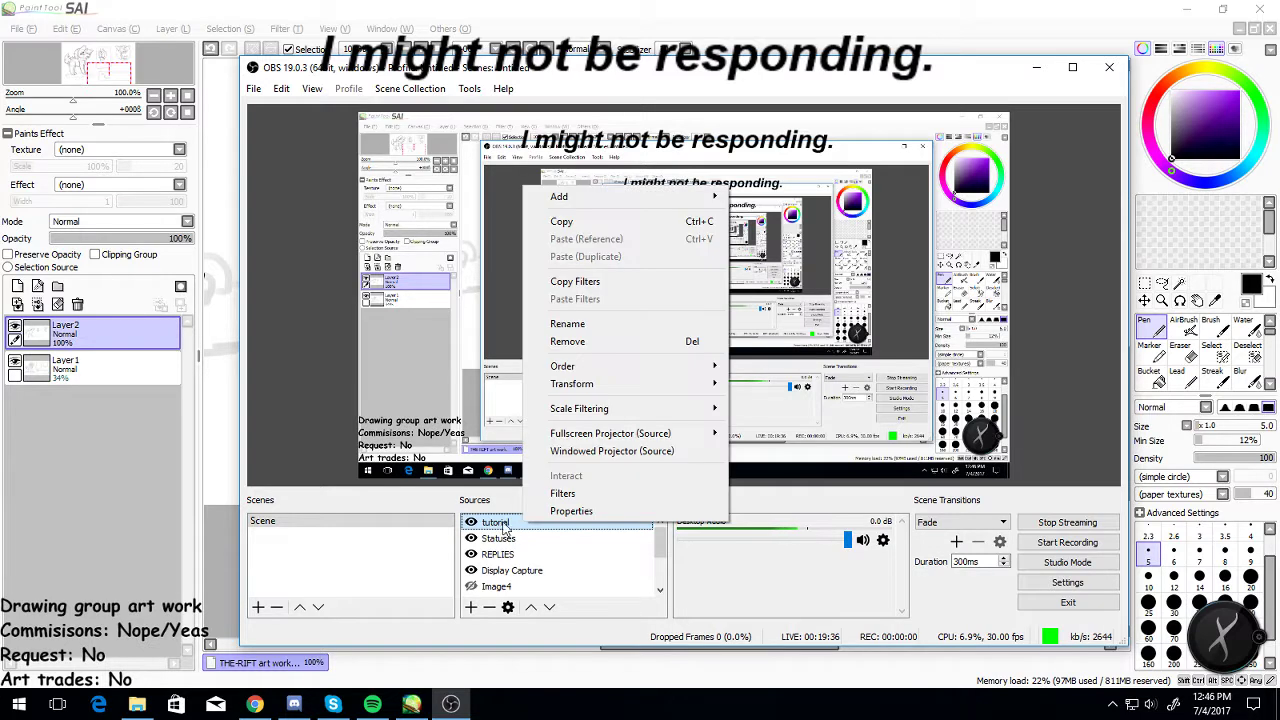
click(593, 341)
click(698, 381)
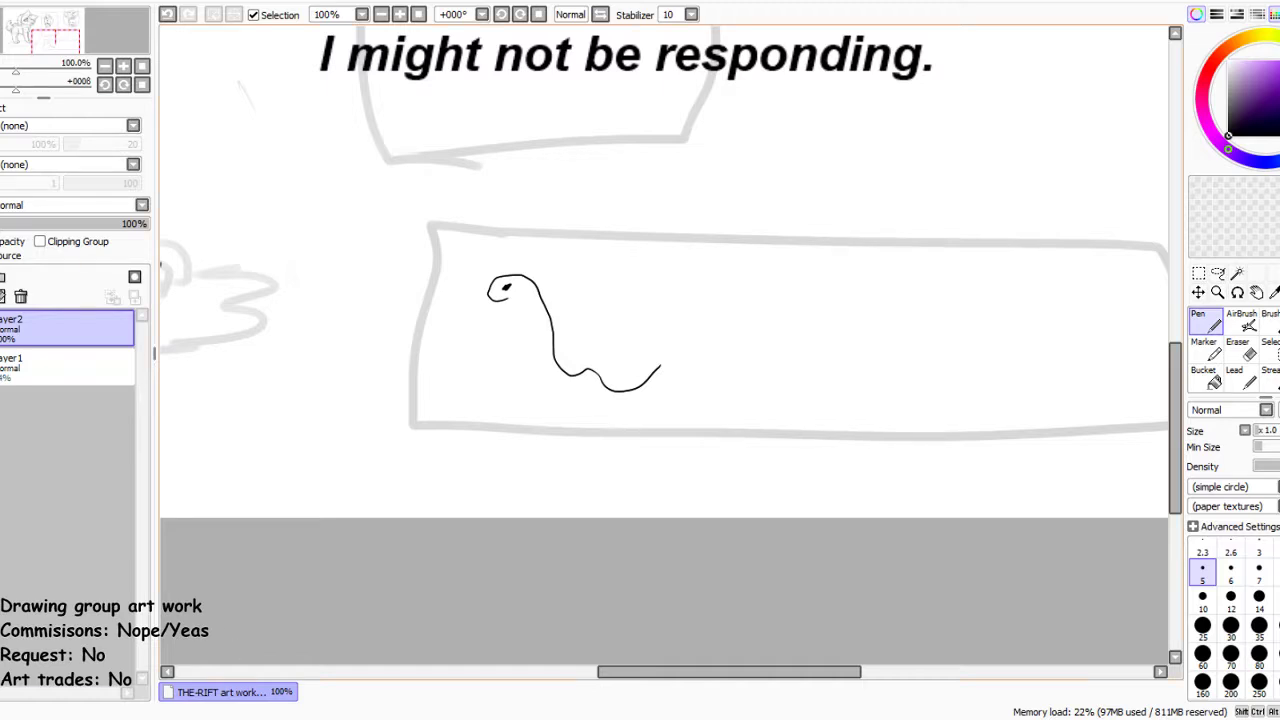
Draw the underside of the snake-like doodle in the long frame, closing its outline with a pointed tail
scroll(410, 355, up, 2)
drag(601, 246, 632, 362)
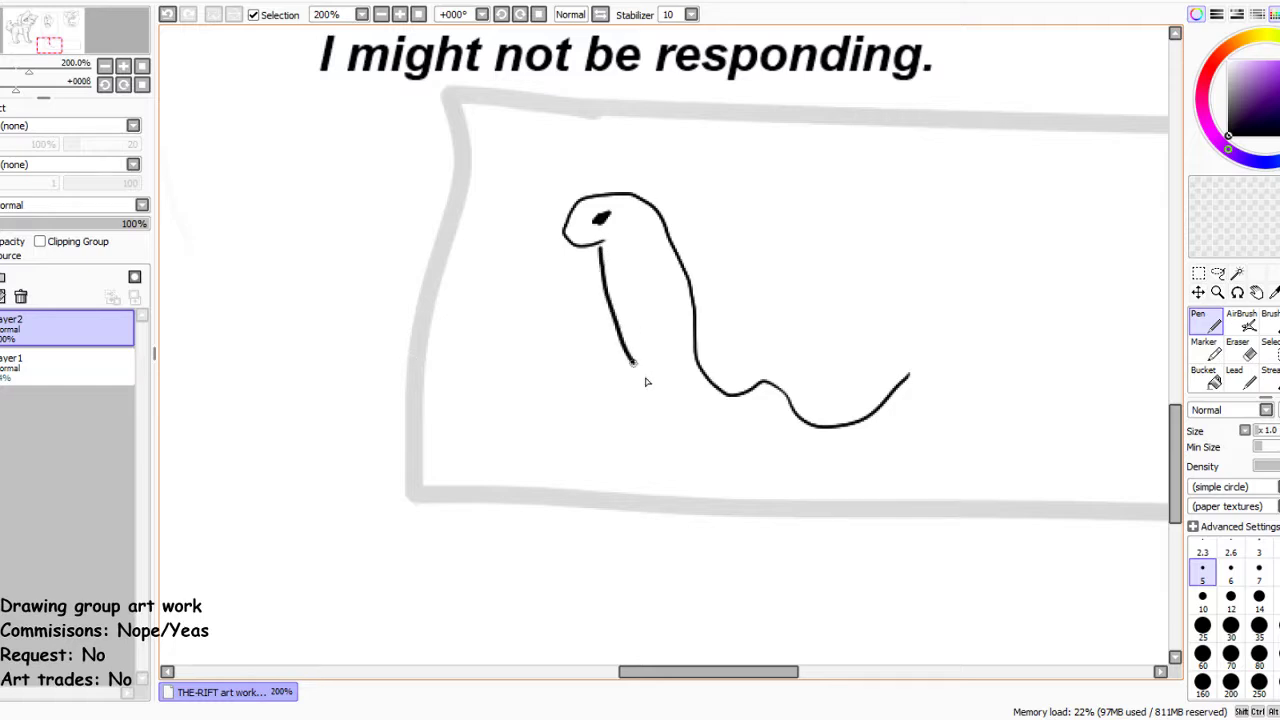
key(ctrl+z)
mouse_move(600, 241)
mouse_down()
mouse_move(653, 386)
mouse_move(740, 466)
mouse_move(879, 471)
mouse_move(949, 374)
mouse_move(998, 362)
mouse_up()
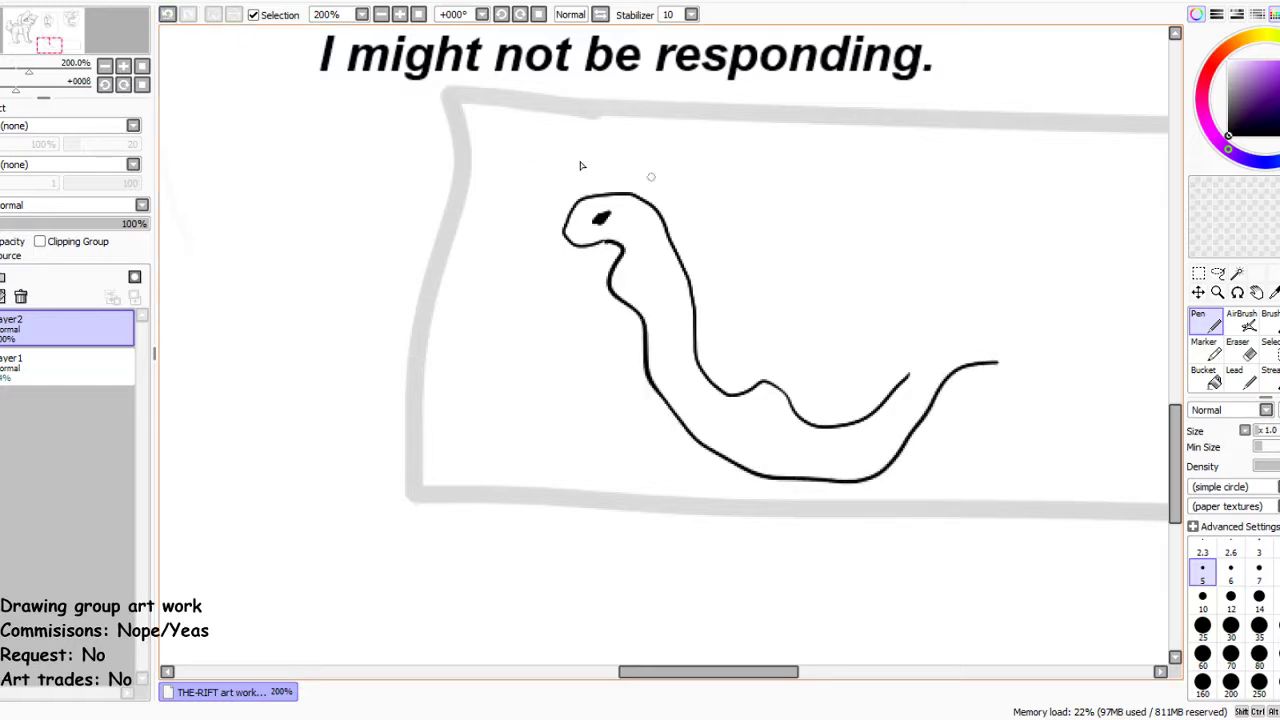
click(167, 15)
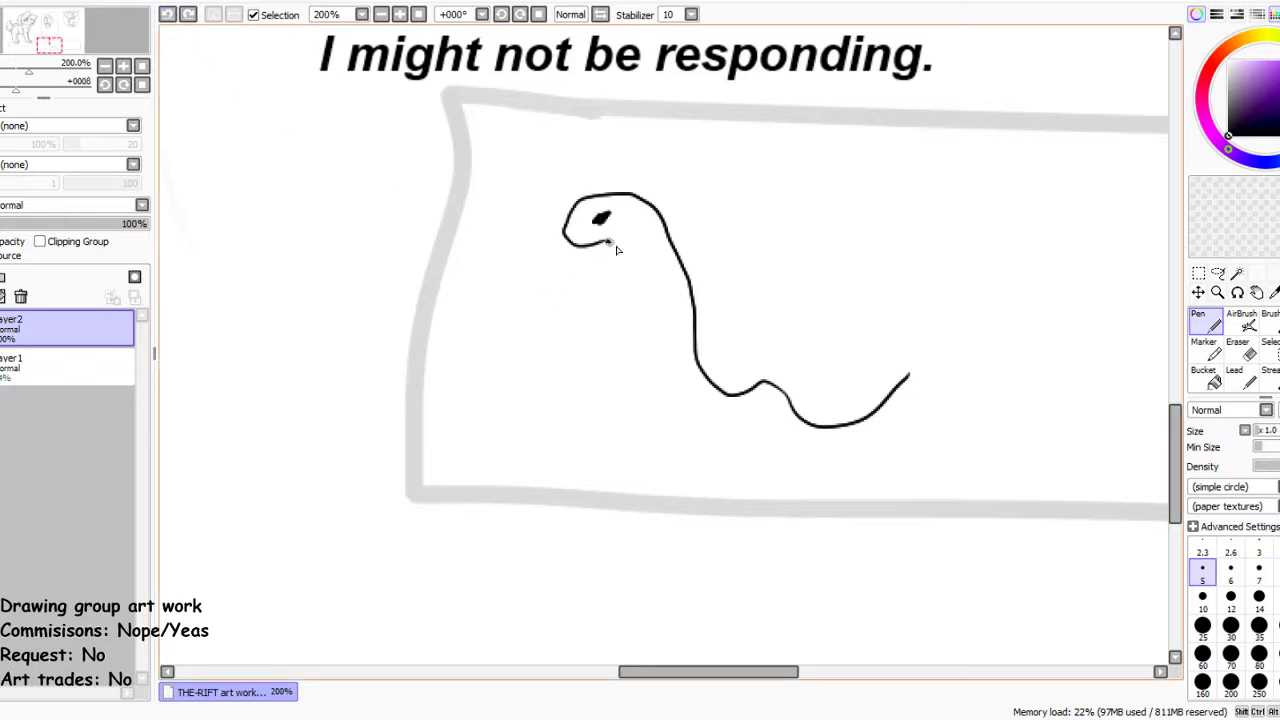
mouse_move(607, 243)
mouse_down()
mouse_move(676, 398)
mouse_move(765, 452)
mouse_move(879, 439)
mouse_move(964, 369)
mouse_move(903, 376)
mouse_up()
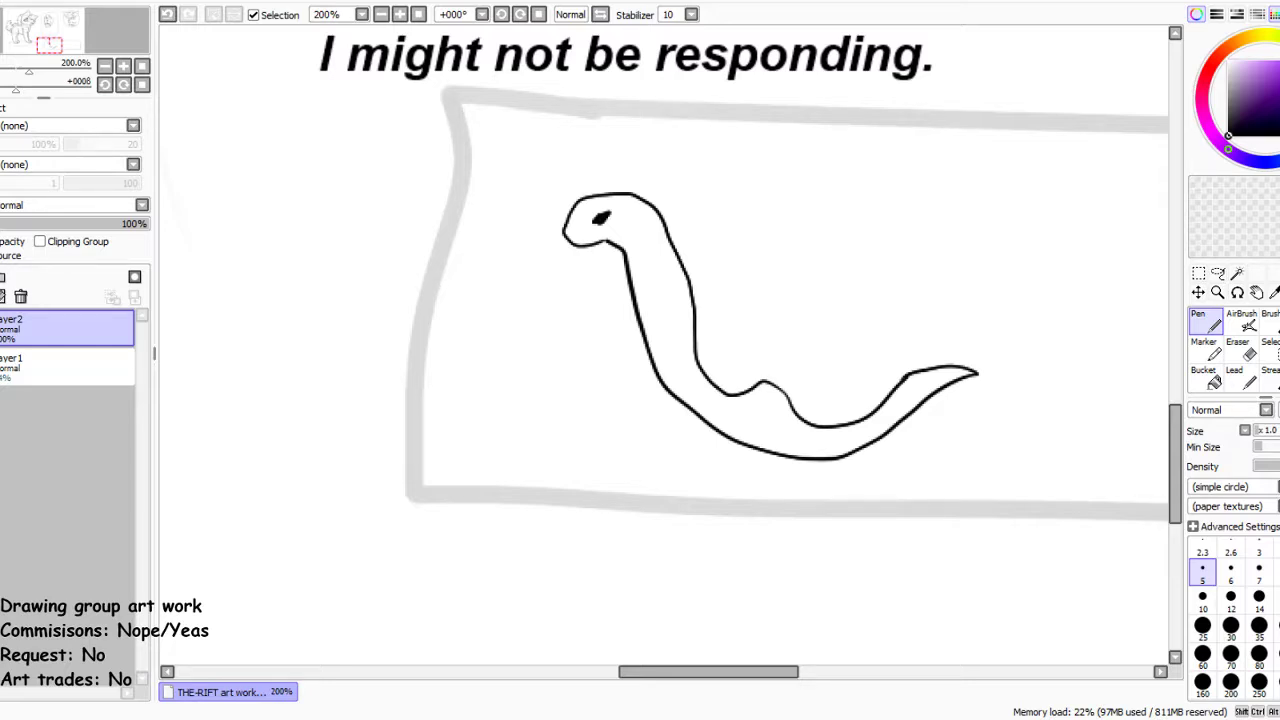
Erase the whole snake-like doodle inside the long rectangular frame and return to the Pen
key(e)
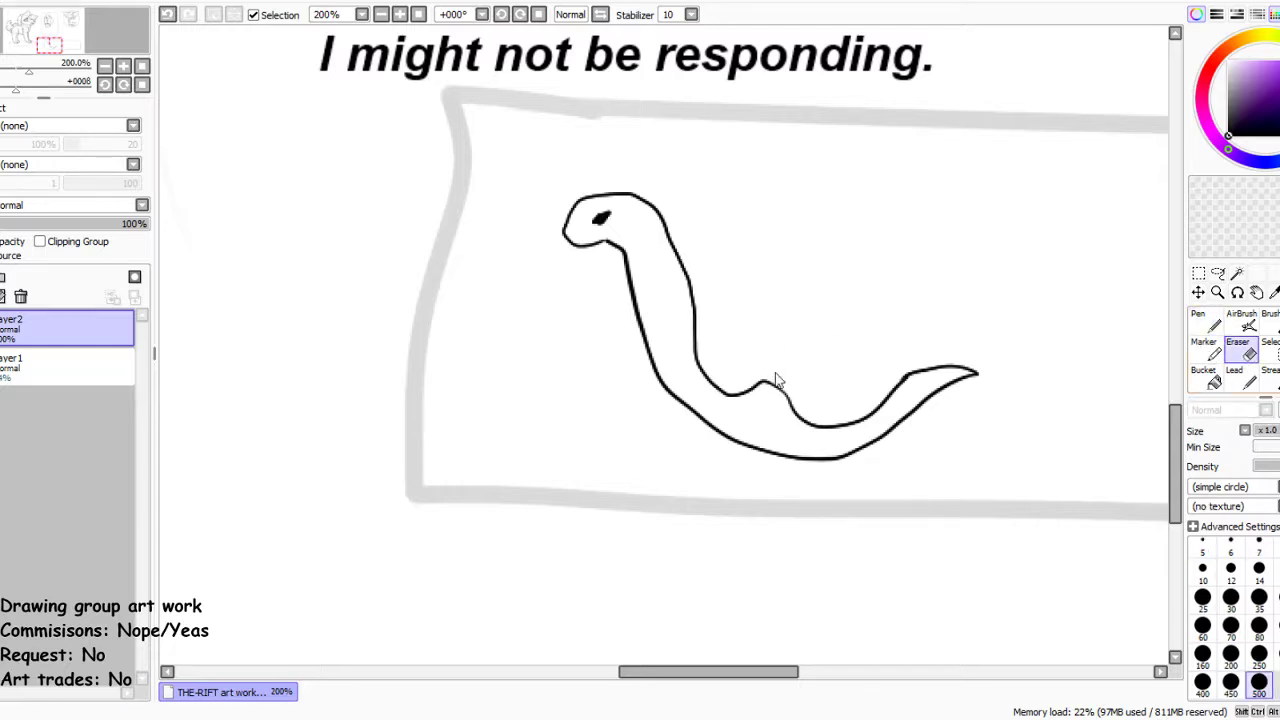
mouse_move(705, 370)
mouse_down()
mouse_move(766, 323)
mouse_move(1129, 357)
mouse_up()
key(n)
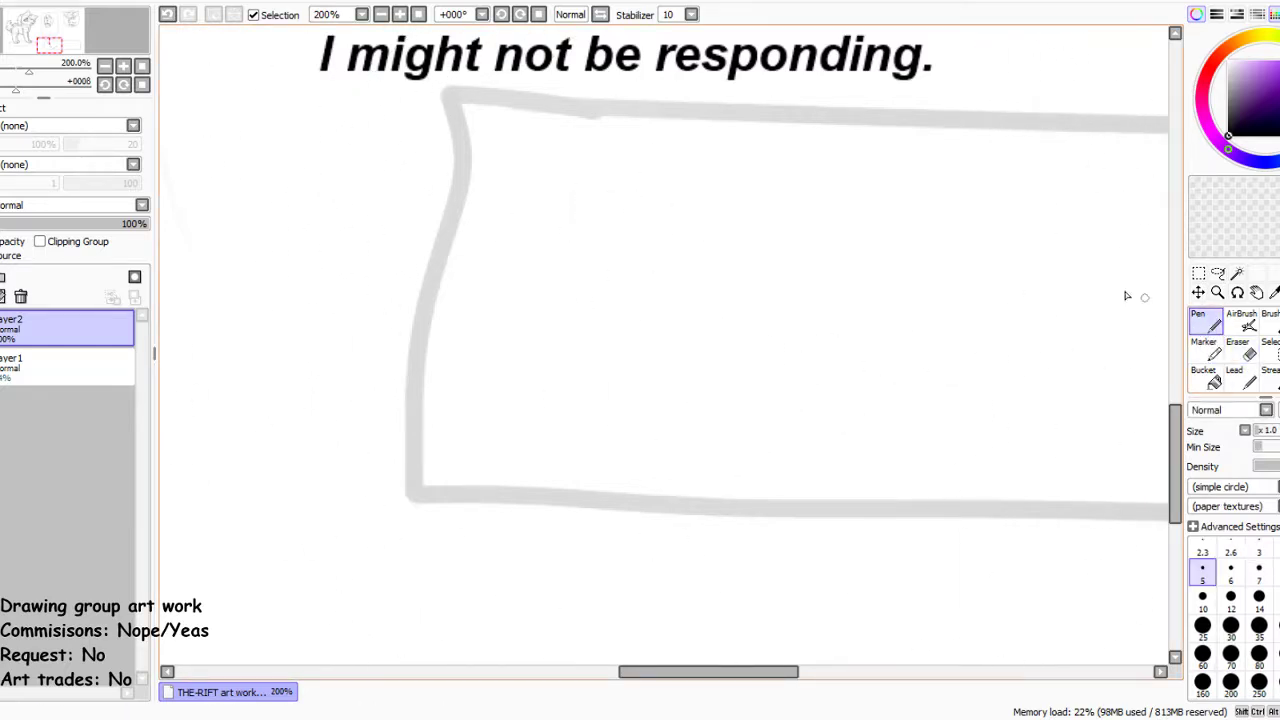
Set Layer2's opacity to 50% and hide the rough sketch on Layer1
scroll(550, 171, down, 5)
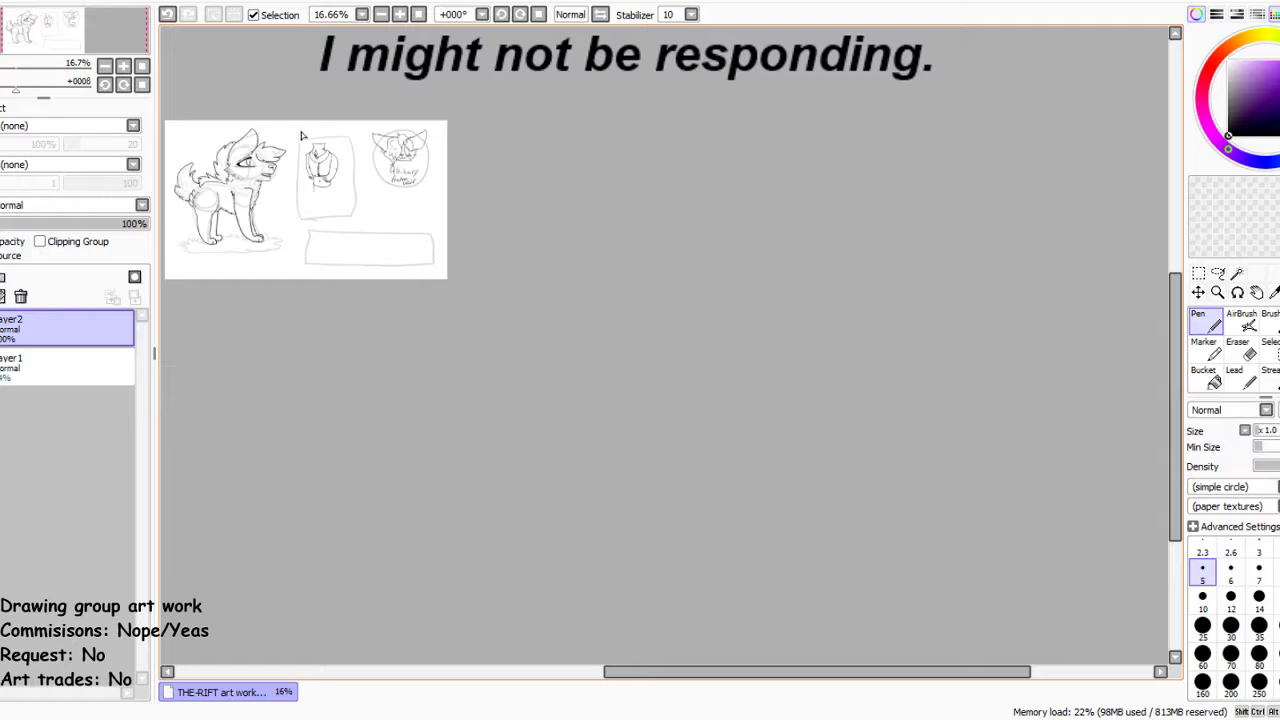
scroll(389, 236, up, 1)
scroll(419, 264, down, 1)
scroll(544, 266, up, 1)
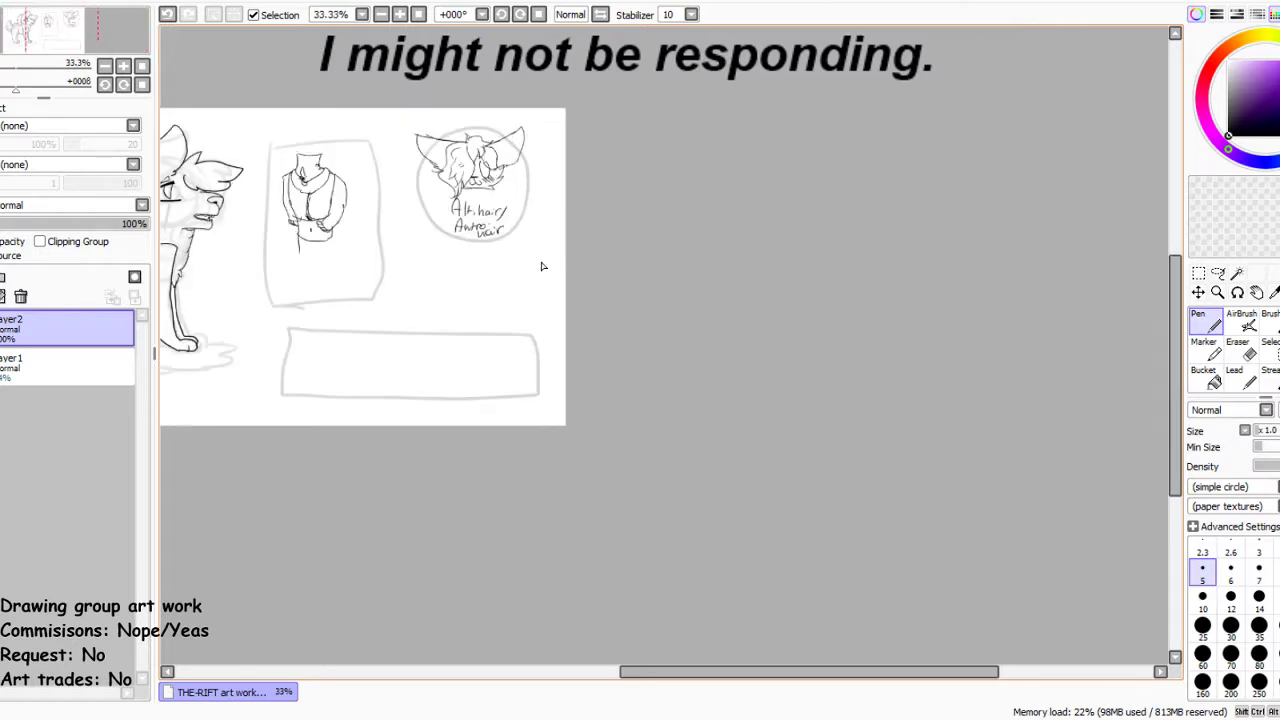
scroll(410, 248, down, 2)
click(74, 223)
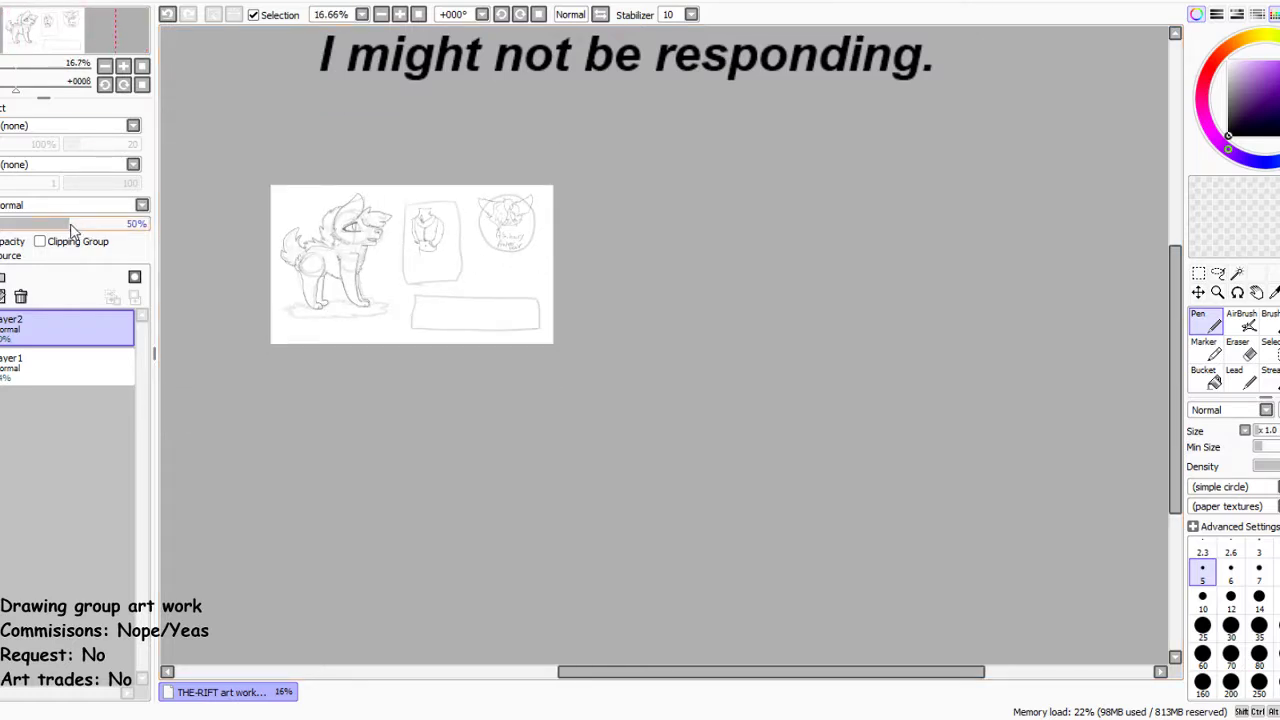
click(4, 349)
scroll(449, 245, up, 2)
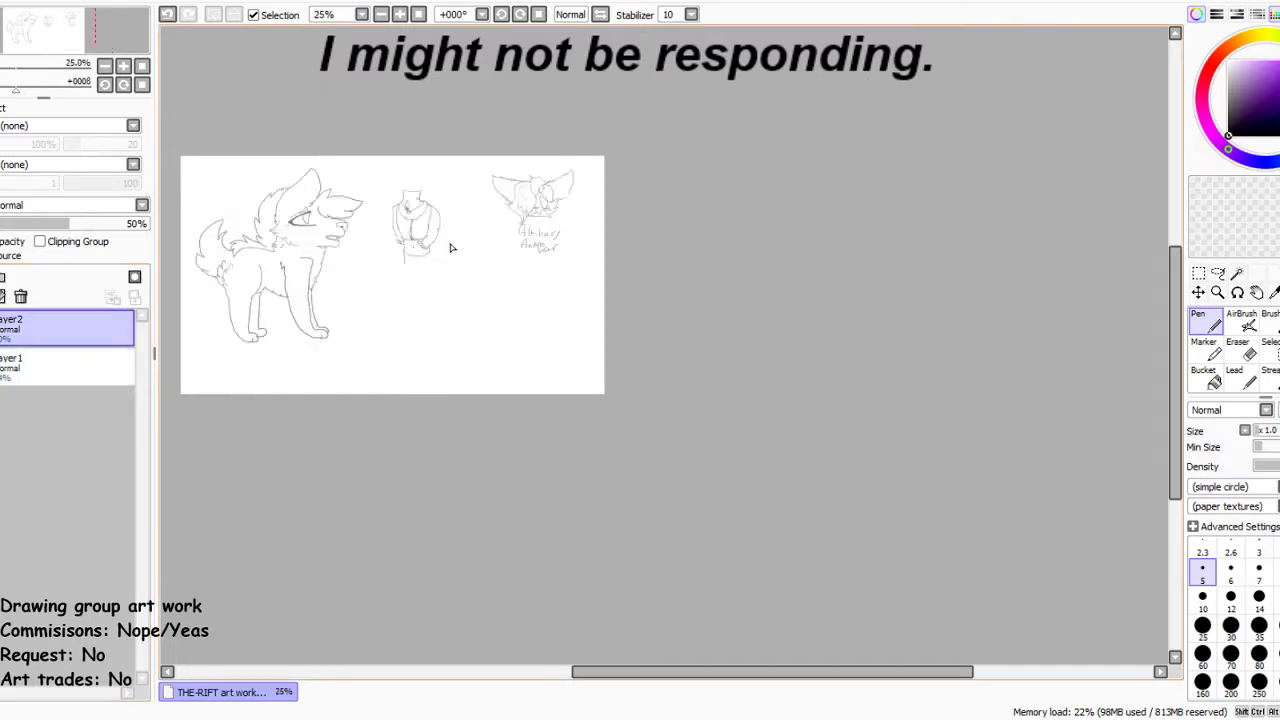
Lasso the clothed torso and enlarge it to fill the space between the canine and the alternate-hair head, then deselect it
click(1217, 273)
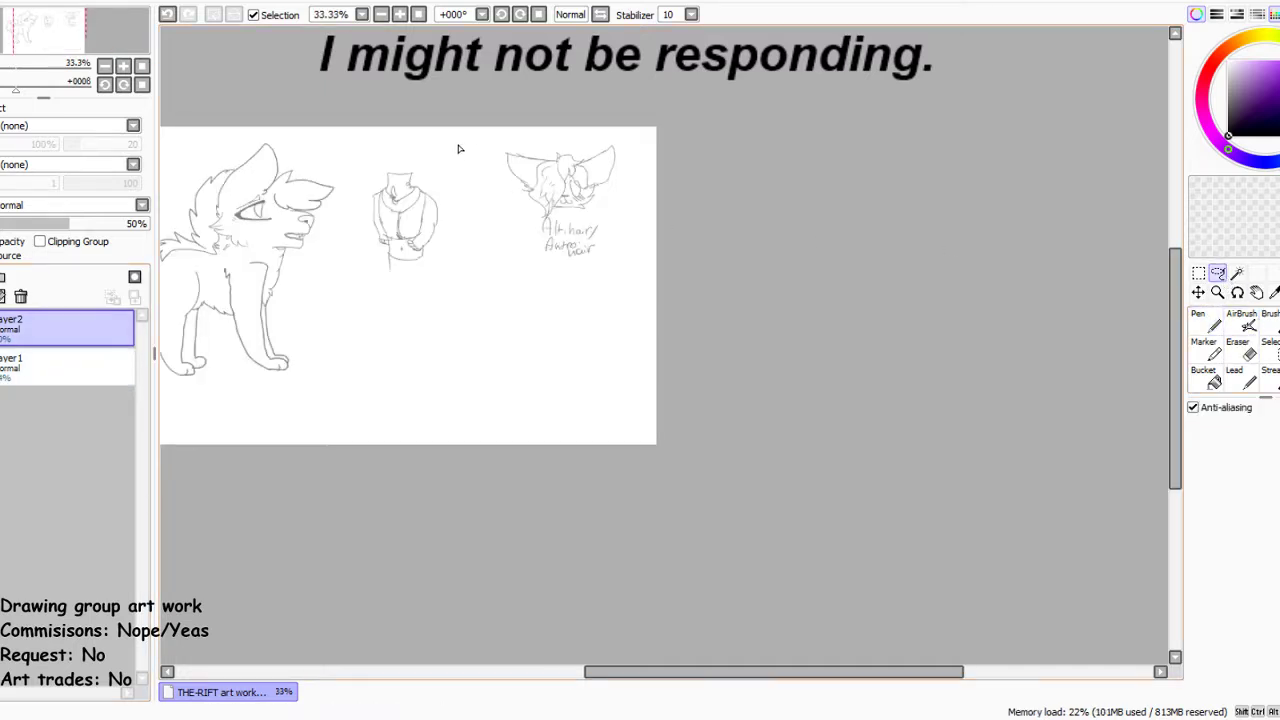
mouse_move(418, 141)
mouse_down()
mouse_move(499, 296)
mouse_move(445, 273)
mouse_move(523, 400)
mouse_up()
key(ctrl+t)
drag(464, 345, 447, 316)
drag(499, 371, 491, 363)
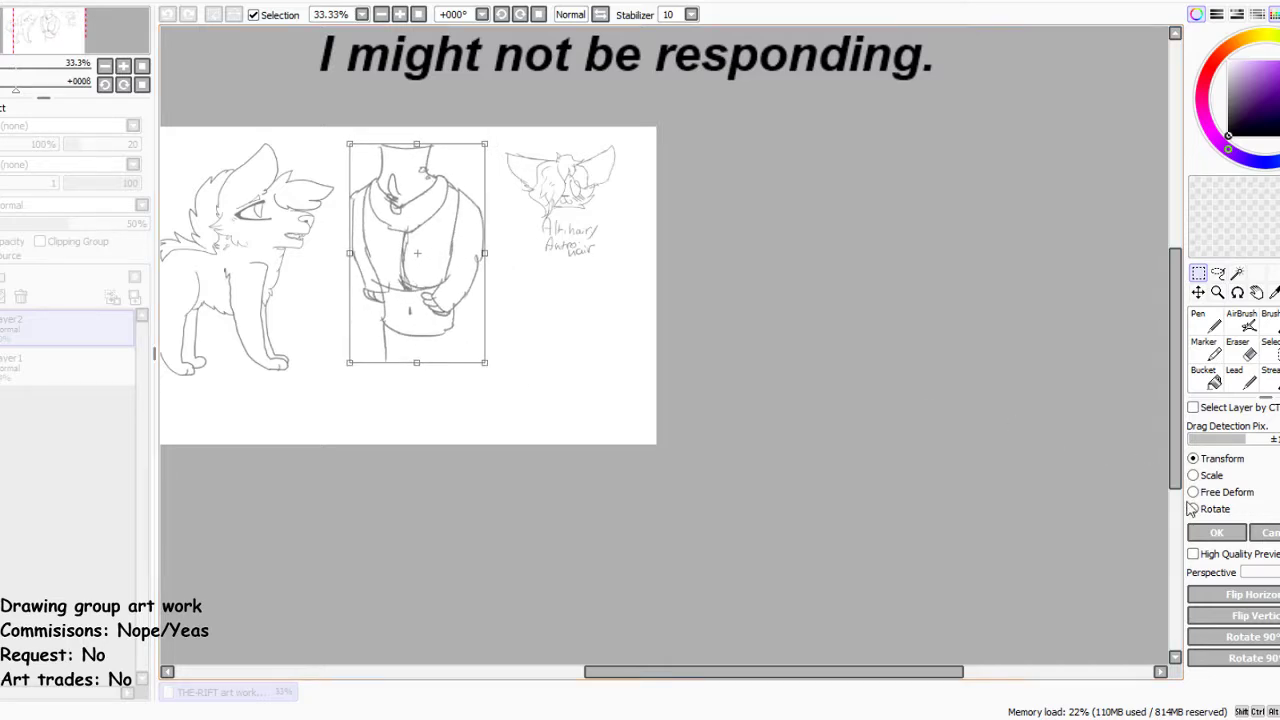
click(1216, 532)
click(213, 14)
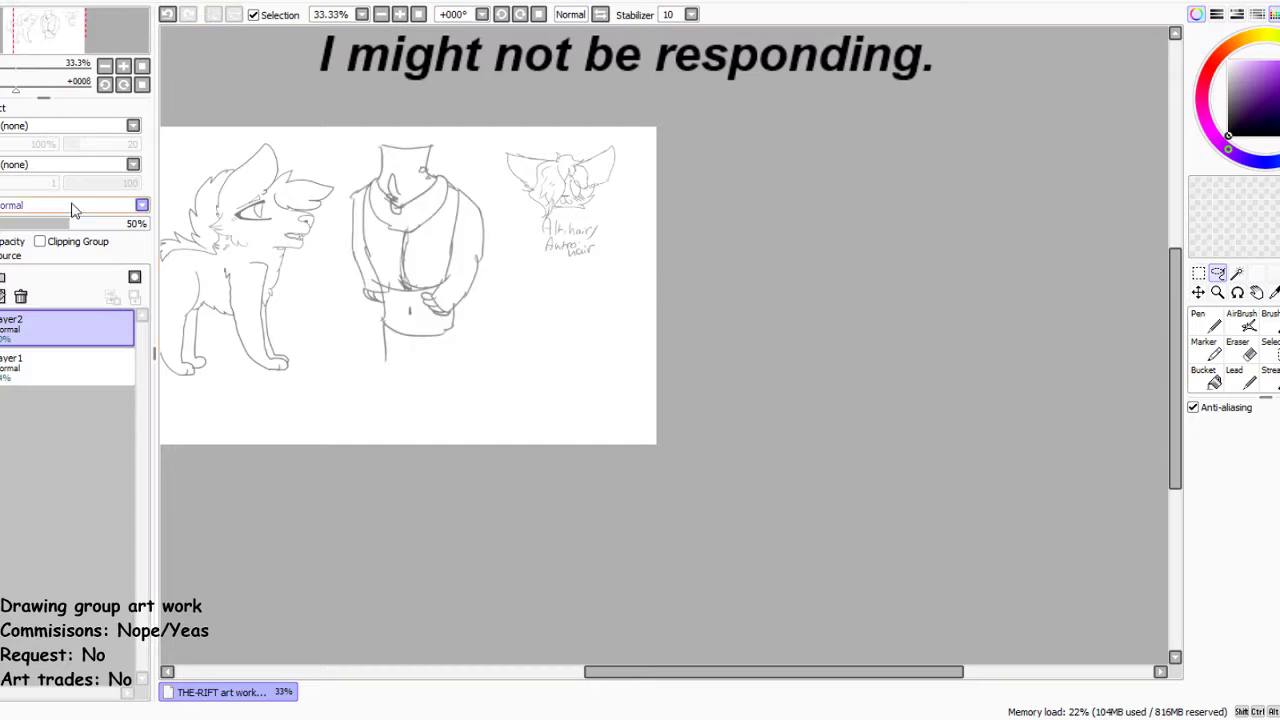
Lower Layer2's opacity further and add a new layer above it for inking with the Pen
click(42, 226)
click(3, 277)
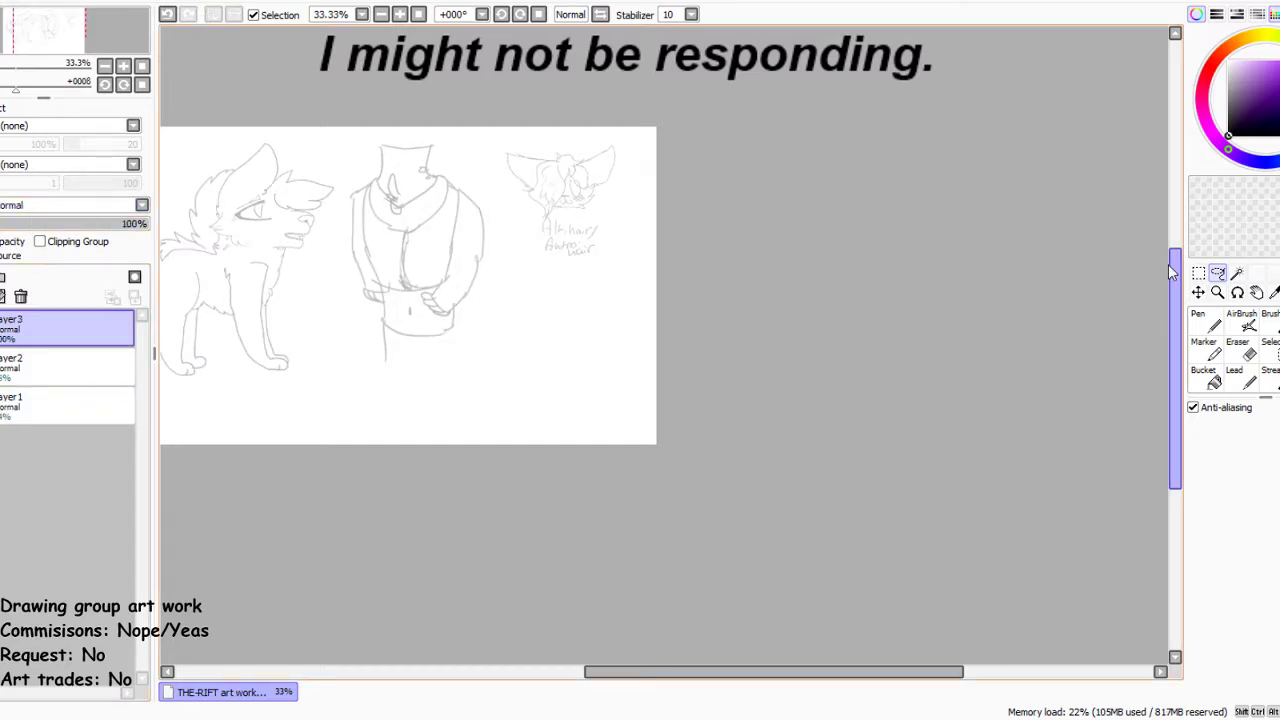
click(1205, 319)
Try inking the top line of the canine's muzzle on the new layer with a size 30 pen
scroll(546, 180, up, 1)
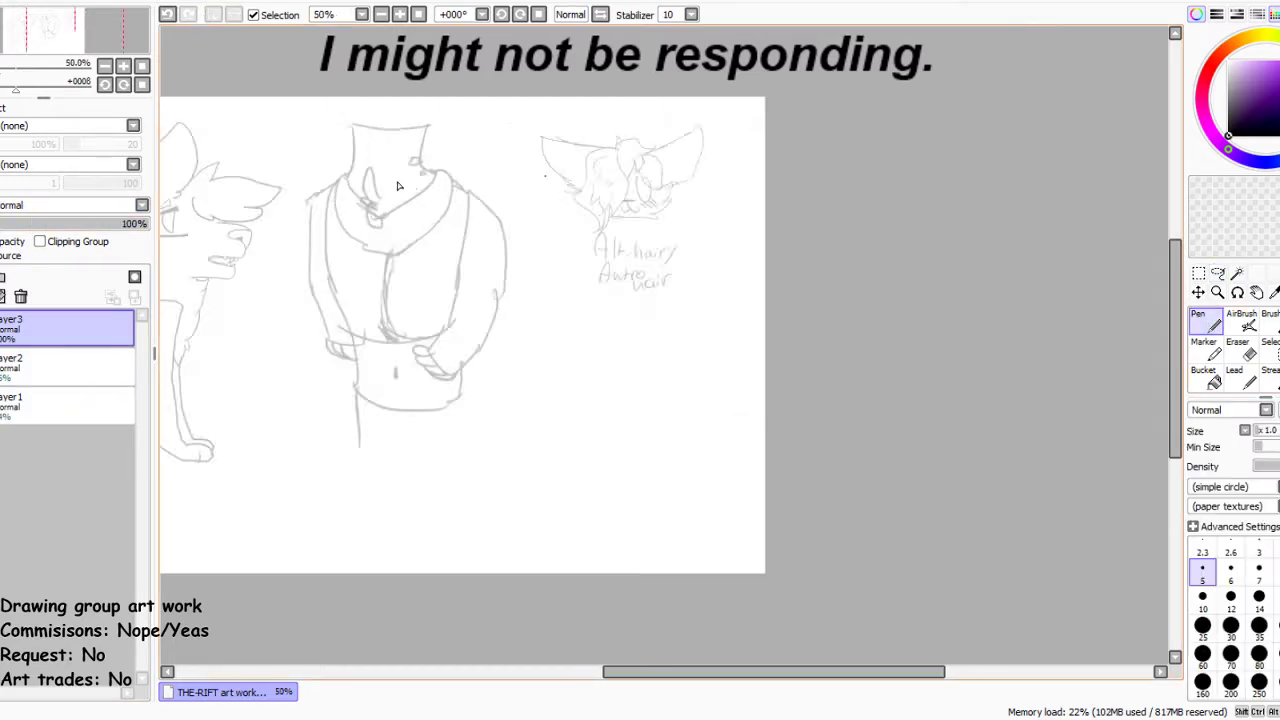
scroll(546, 180, down, 3)
scroll(490, 270, up, 6)
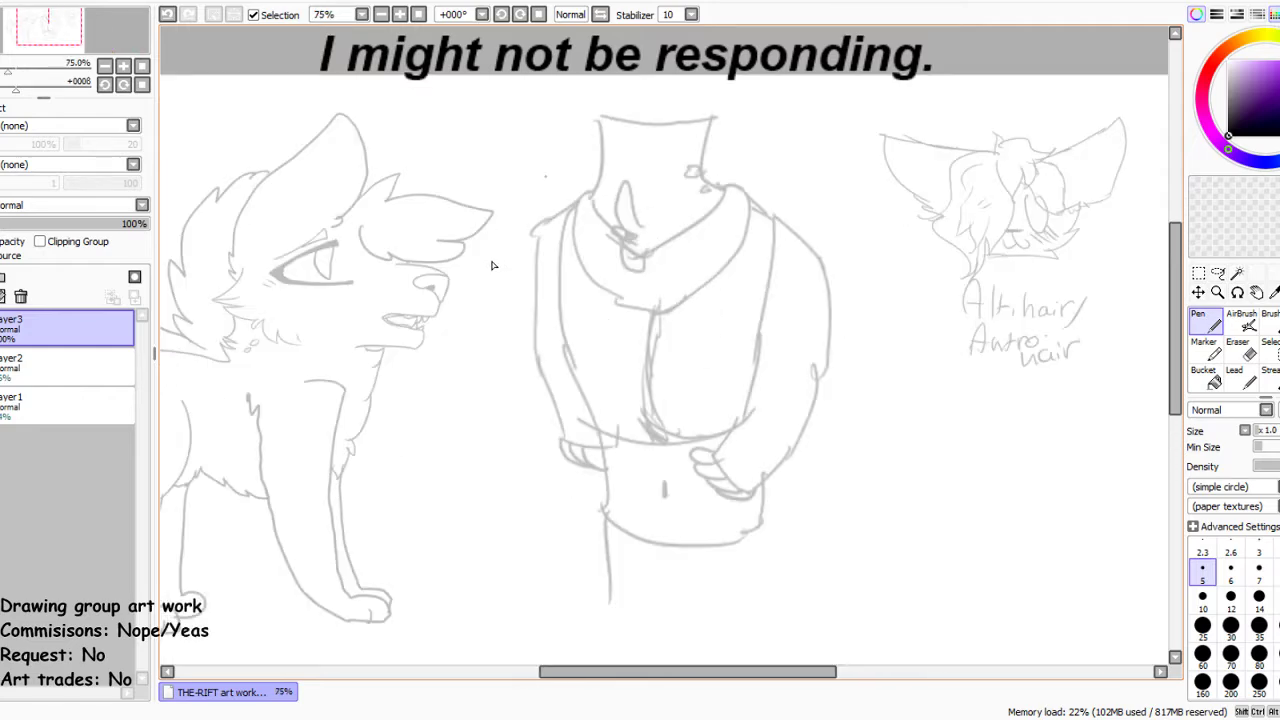
click(1231, 625)
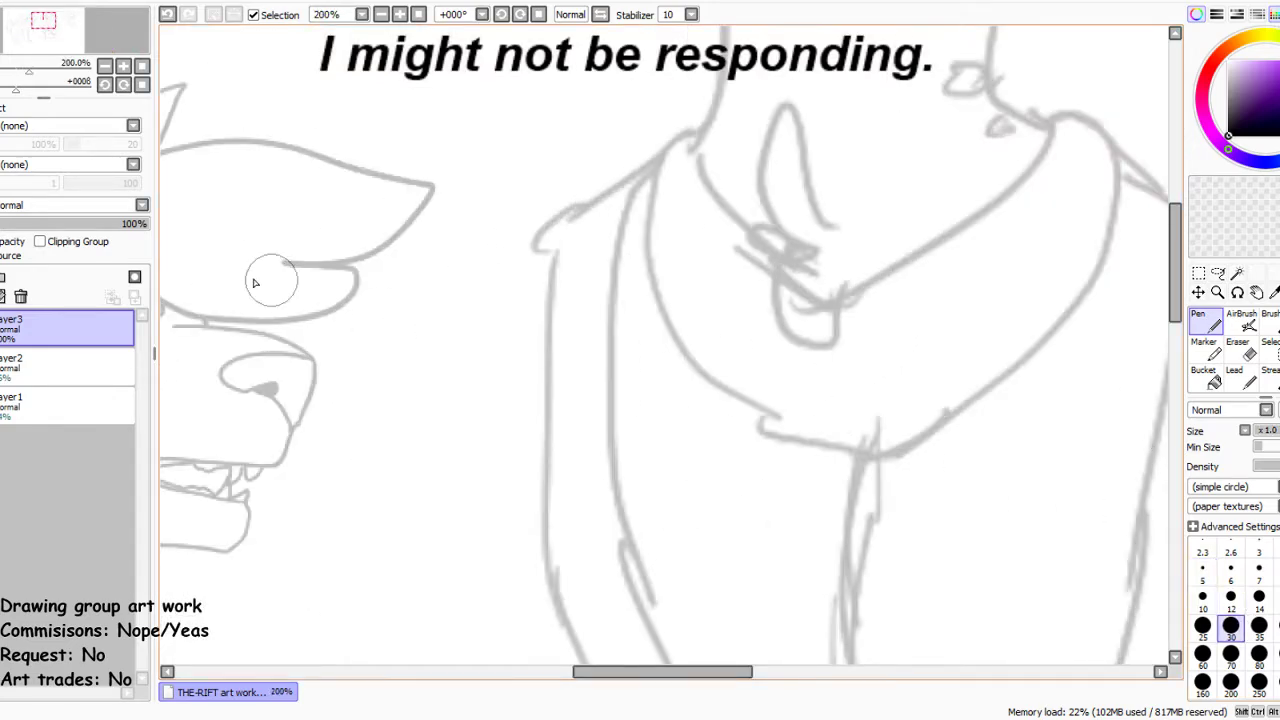
drag(168, 323, 342, 373)
click(168, 14)
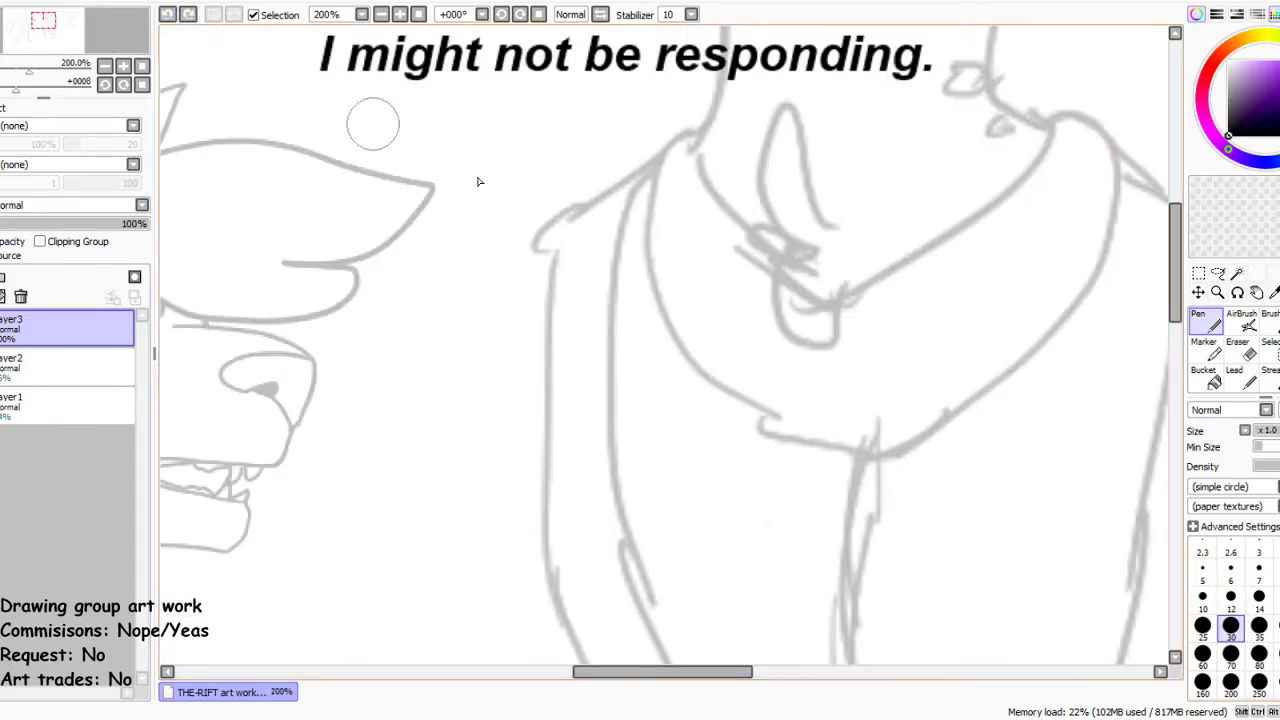
Try inking the canine's muzzle and nose with a size 12 pen
click(1231, 596)
drag(180, 332, 329, 378)
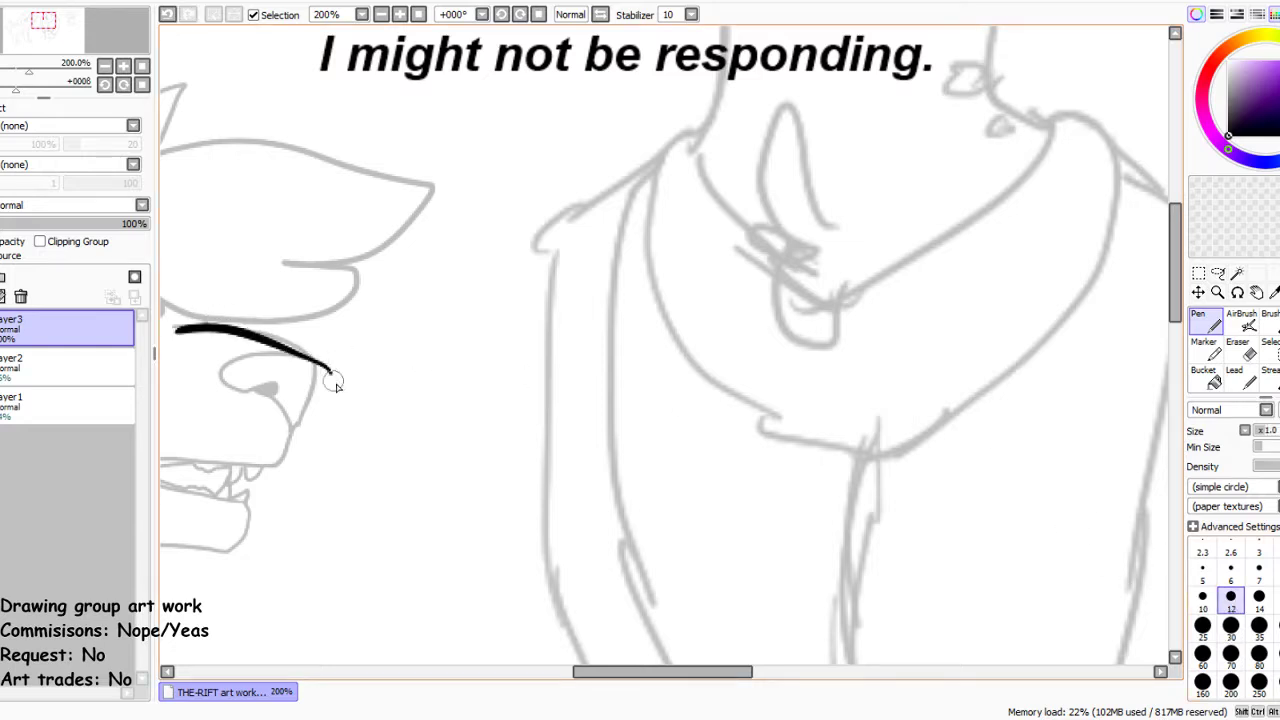
click(168, 14)
mouse_move(175, 326)
mouse_down()
mouse_move(310, 357)
mouse_move(290, 432)
mouse_move(226, 383)
mouse_move(235, 356)
mouse_move(306, 366)
mouse_move(258, 392)
mouse_up()
scroll(286, 191, down, 3)
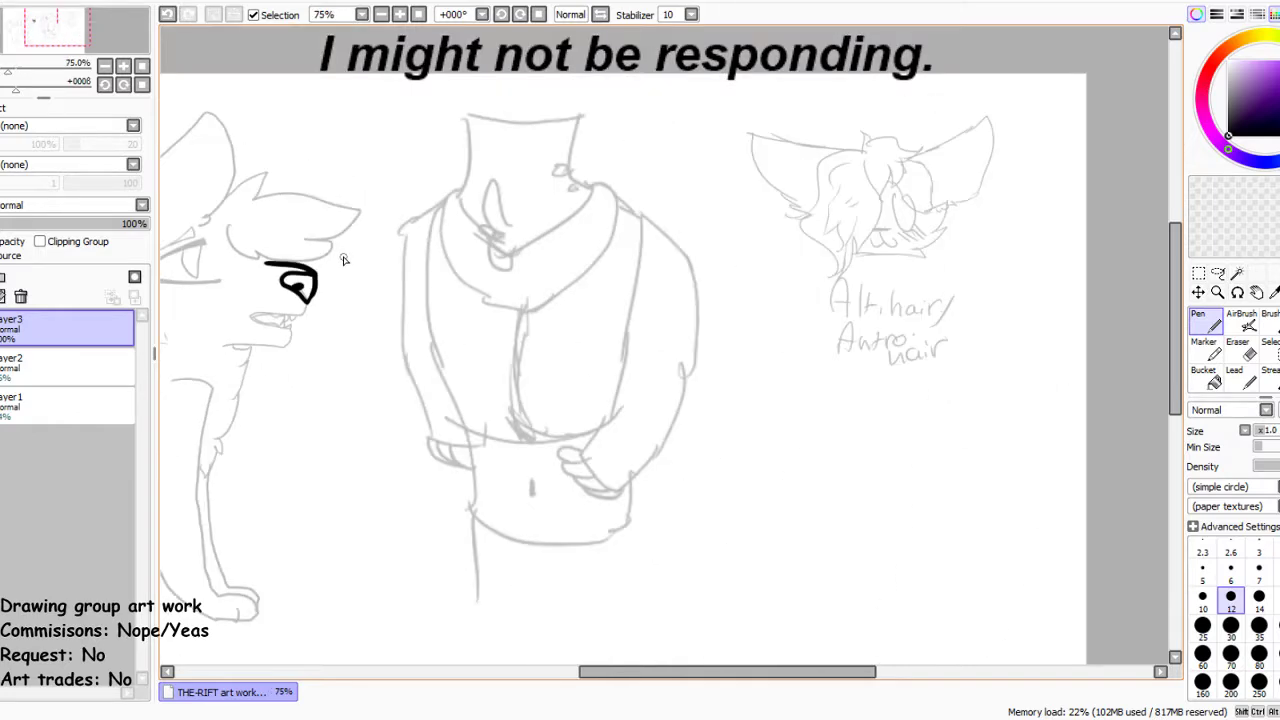
scroll(300, 280, up, 3)
click(167, 14)
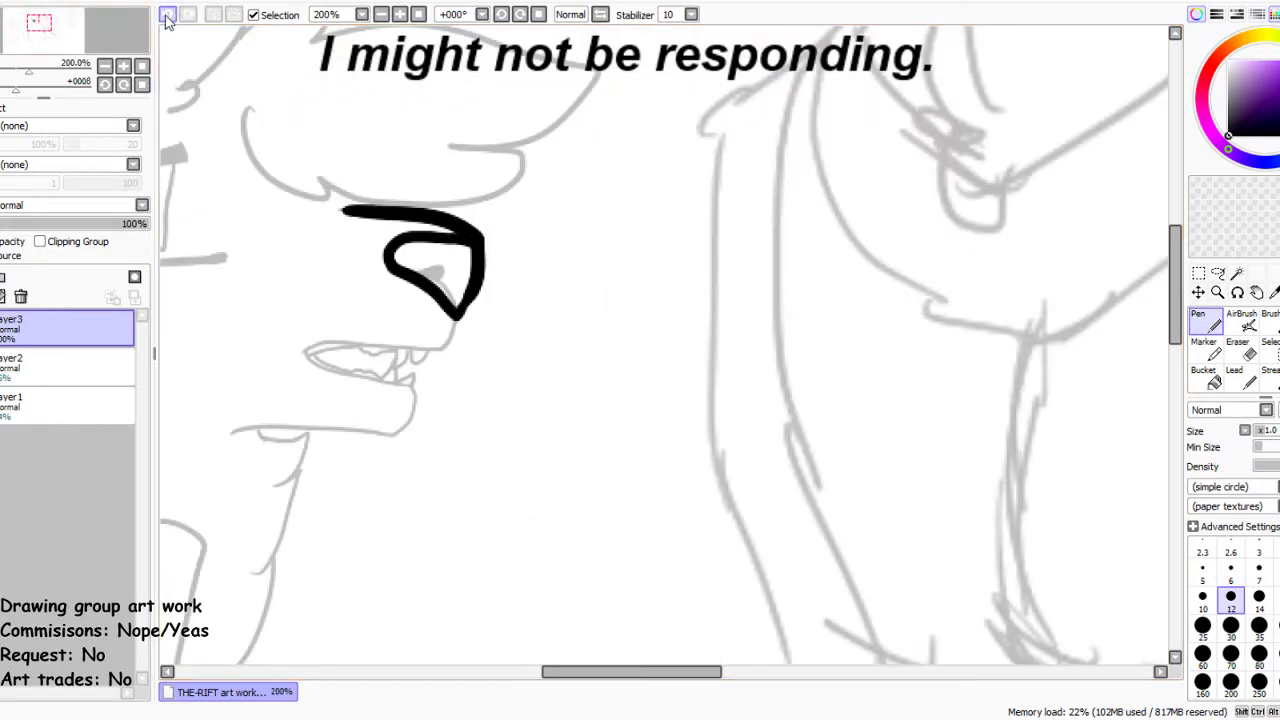
click(167, 14)
mouse_move(343, 206)
mouse_down()
mouse_move(458, 219)
mouse_move(476, 241)
mouse_move(456, 333)
mouse_move(440, 348)
mouse_move(290, 348)
mouse_up()
click(167, 14)
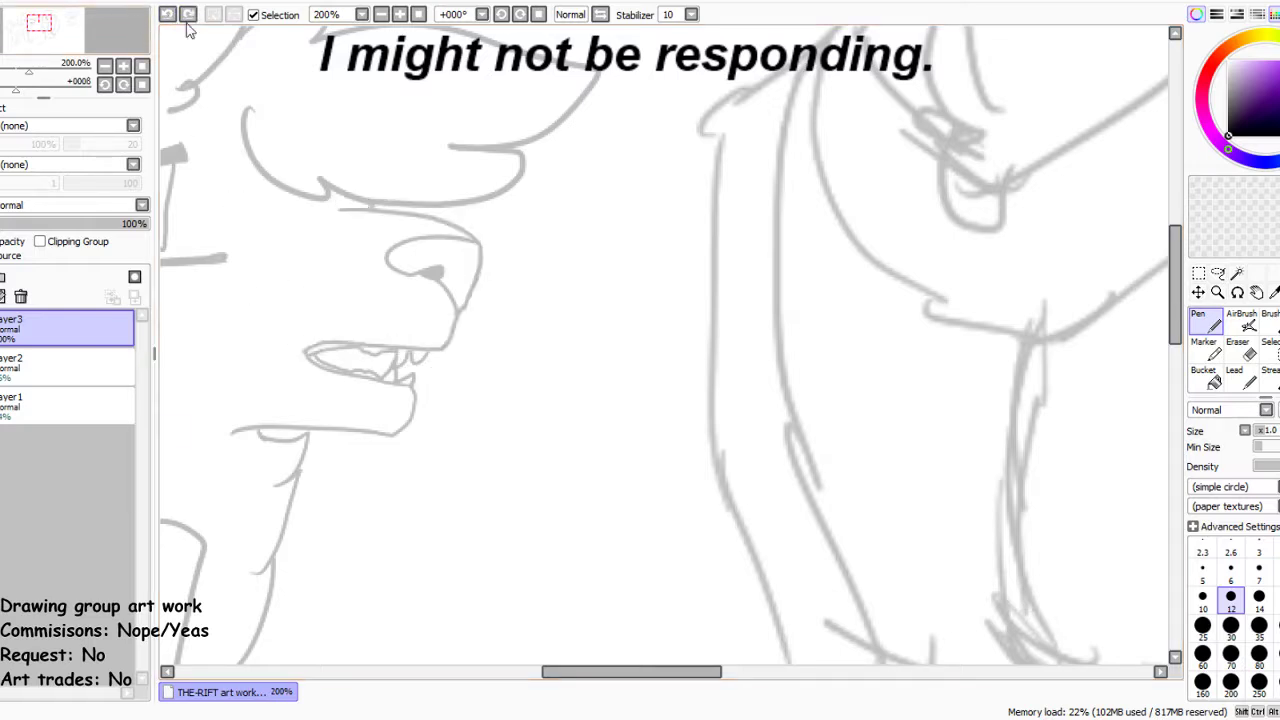
Try inking the outline of the canine's muzzle, open mouth and lower jaw with a size 10 pen
click(1203, 597)
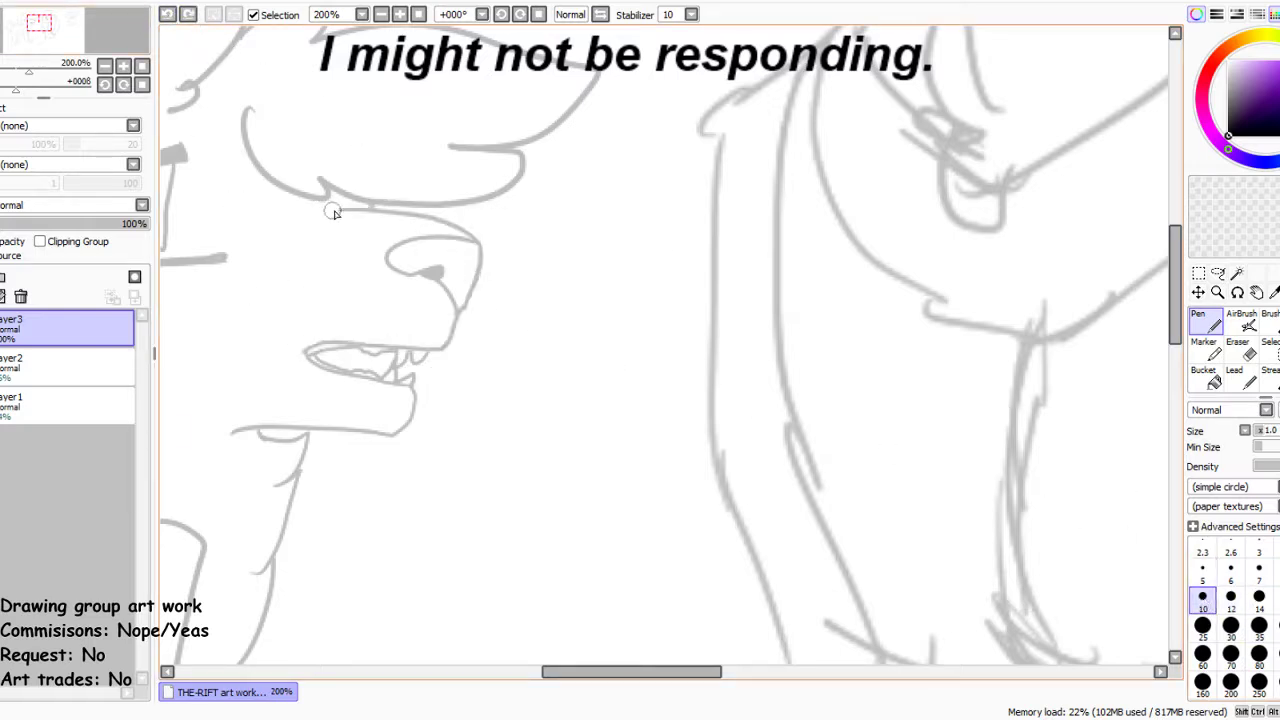
mouse_move(337, 209)
mouse_down()
mouse_move(468, 229)
mouse_move(474, 265)
mouse_move(456, 320)
mouse_move(441, 346)
mouse_move(307, 348)
mouse_move(418, 389)
mouse_move(392, 433)
mouse_move(235, 433)
mouse_up()
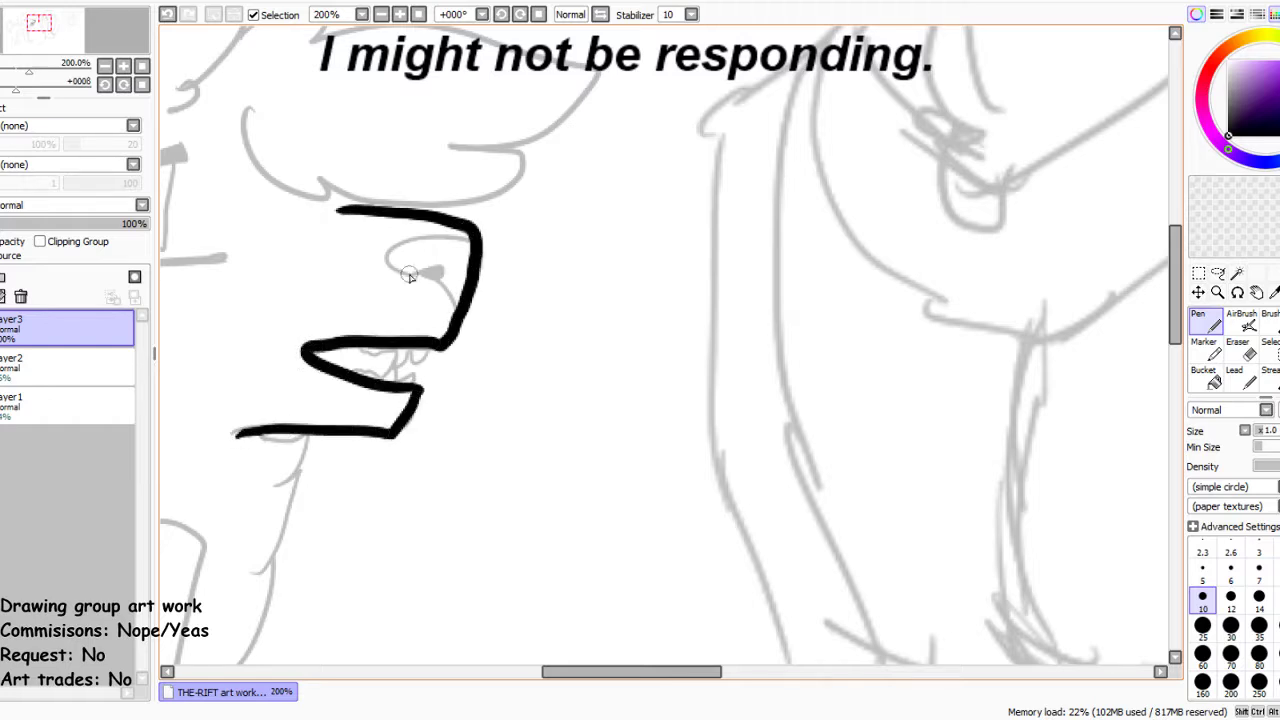
scroll(409, 276, down, 4)
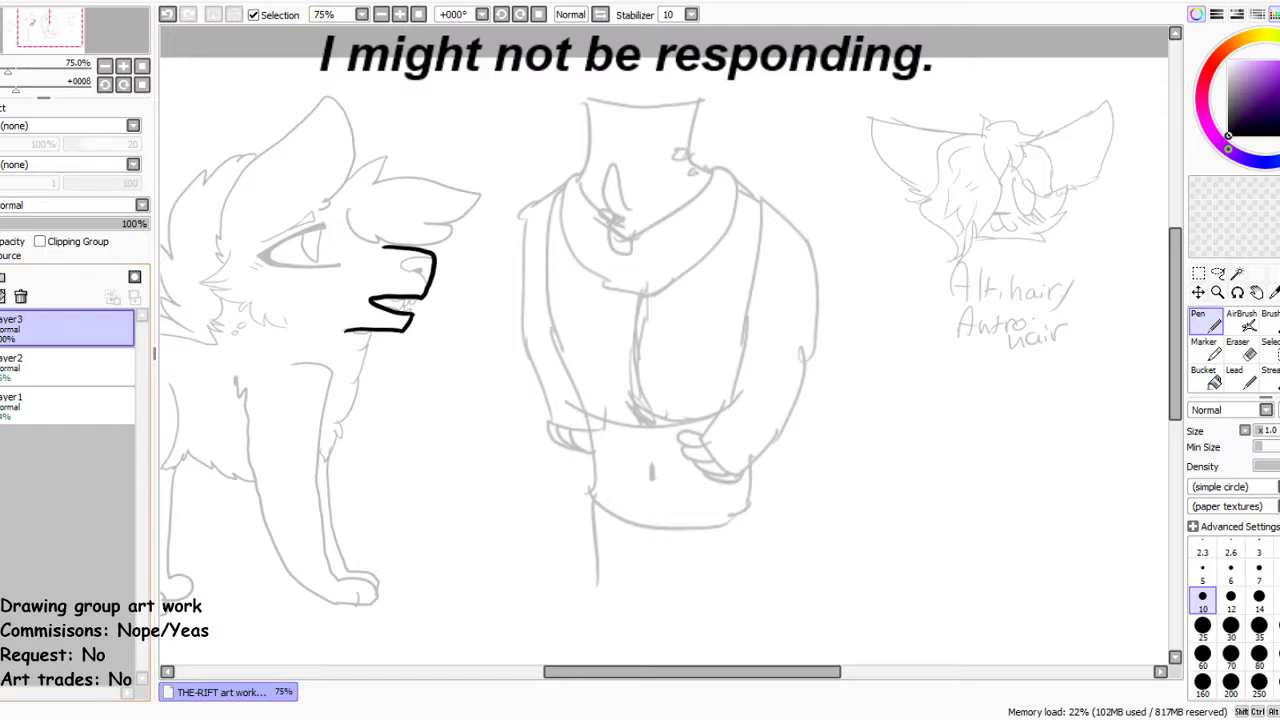
click(167, 14)
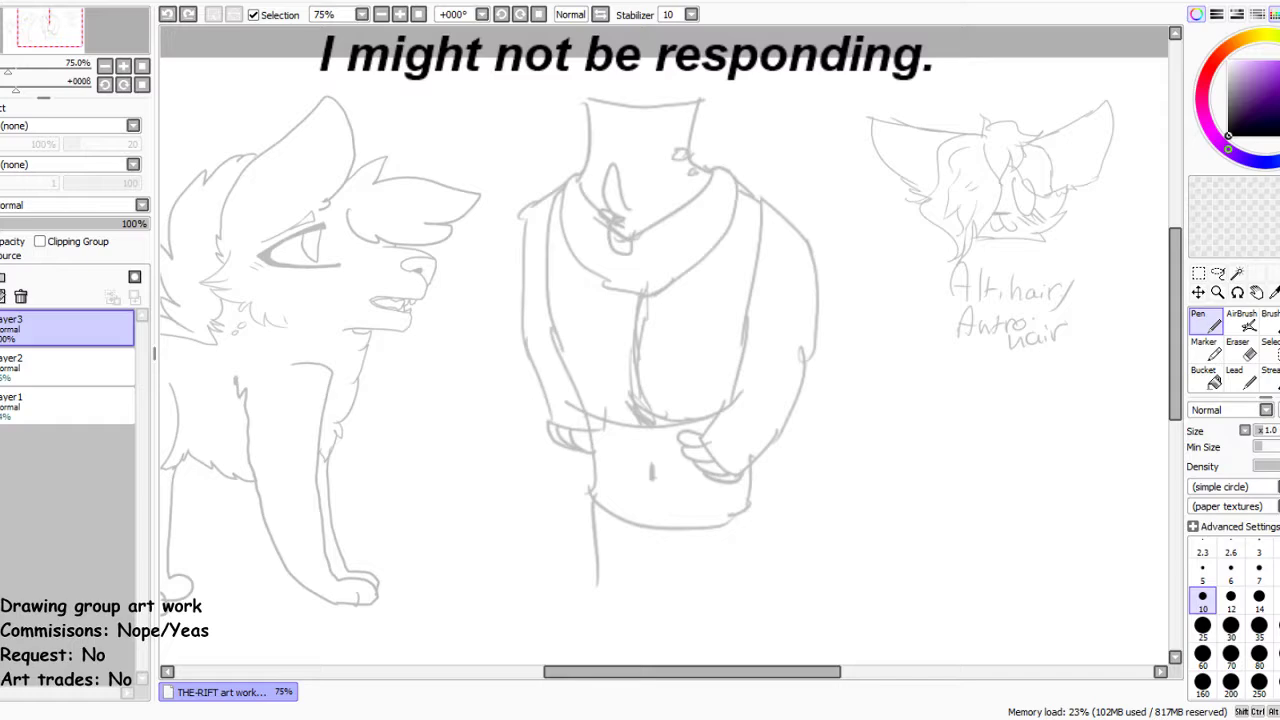
Ink the canine's jagged cheek fur on Layer3 with a size 10 pen
scroll(824, 375, down, 2)
scroll(824, 375, up, 5)
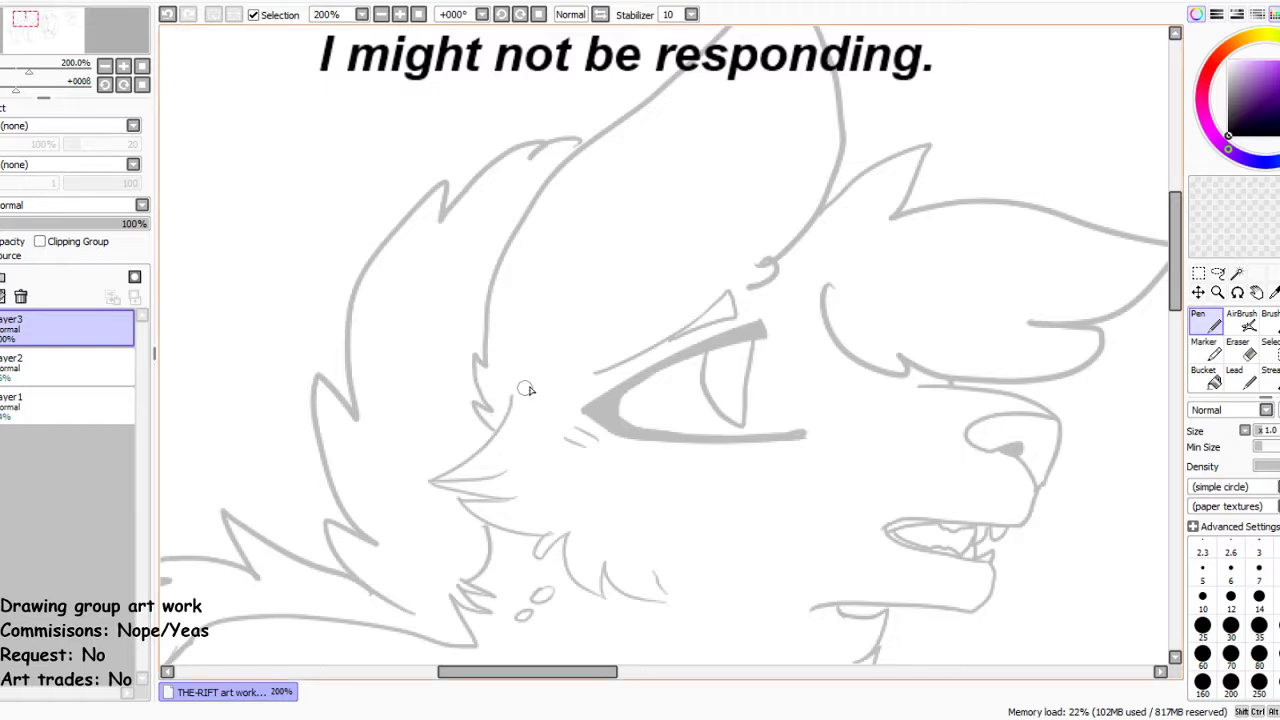
mouse_move(527, 389)
mouse_down()
mouse_move(481, 440)
mouse_move(434, 462)
mouse_move(490, 462)
mouse_move(504, 494)
mouse_move(476, 516)
mouse_move(560, 531)
mouse_move(608, 606)
mouse_move(600, 573)
mouse_move(686, 609)
mouse_move(652, 562)
mouse_up()
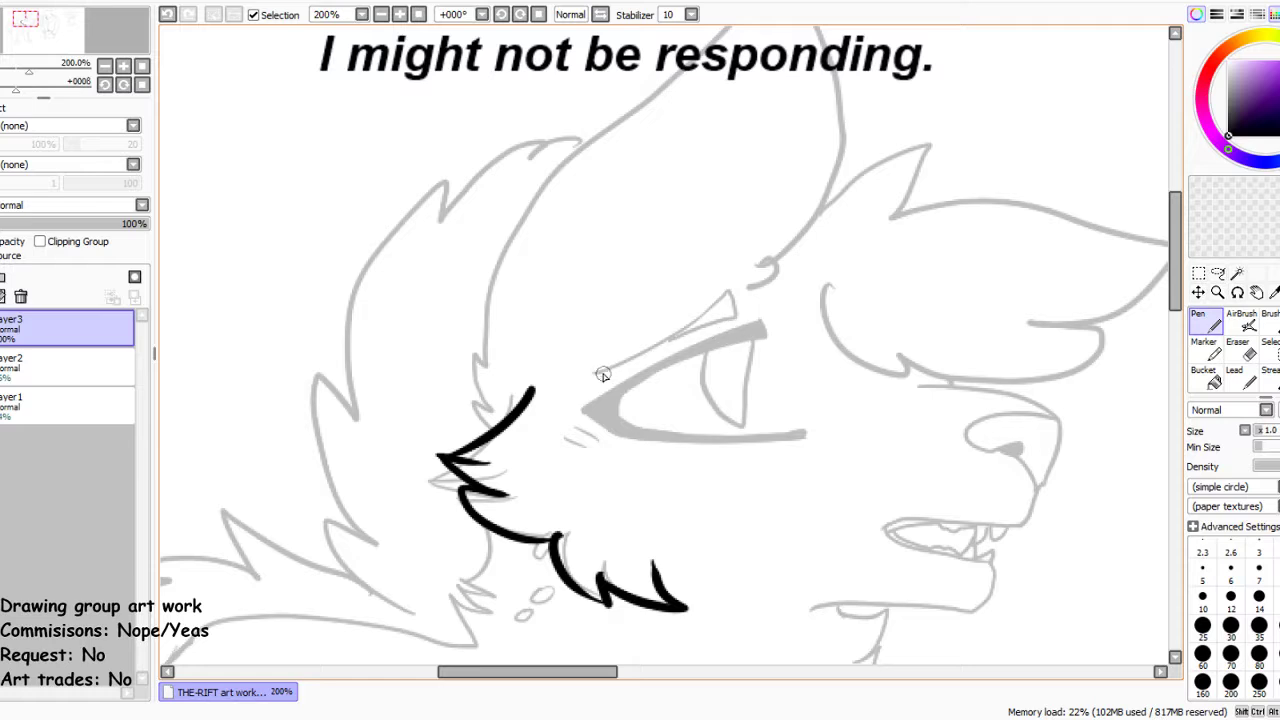
Ink the canine's eye outline with a filled corner, the iris, and the thick angled brow above it on Layer3
mouse_move(602, 374)
mouse_down()
mouse_move(740, 290)
mouse_move(676, 340)
mouse_move(640, 345)
mouse_up()
click(168, 15)
mouse_move(765, 330)
mouse_down()
mouse_move(593, 402)
mouse_move(633, 430)
mouse_move(603, 402)
mouse_move(610, 413)
mouse_move(615, 400)
mouse_move(596, 400)
mouse_move(608, 394)
mouse_move(589, 402)
mouse_move(675, 442)
mouse_move(836, 432)
mouse_up()
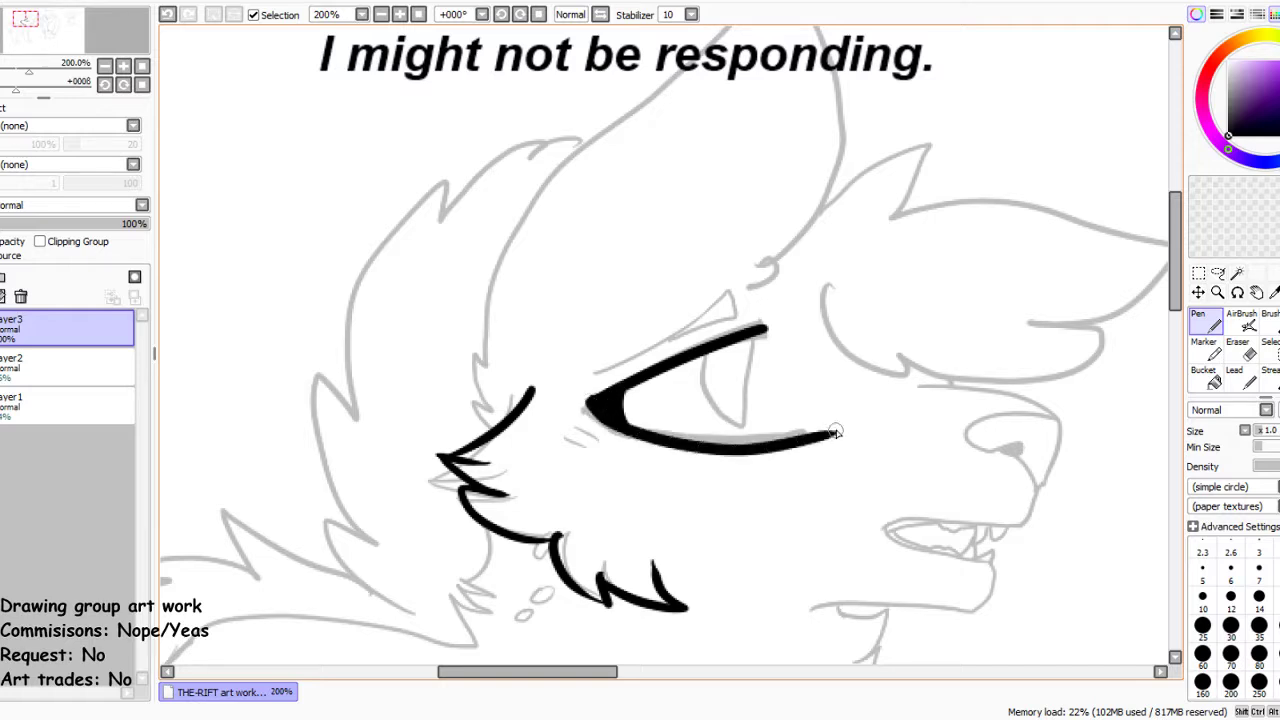
click(167, 14)
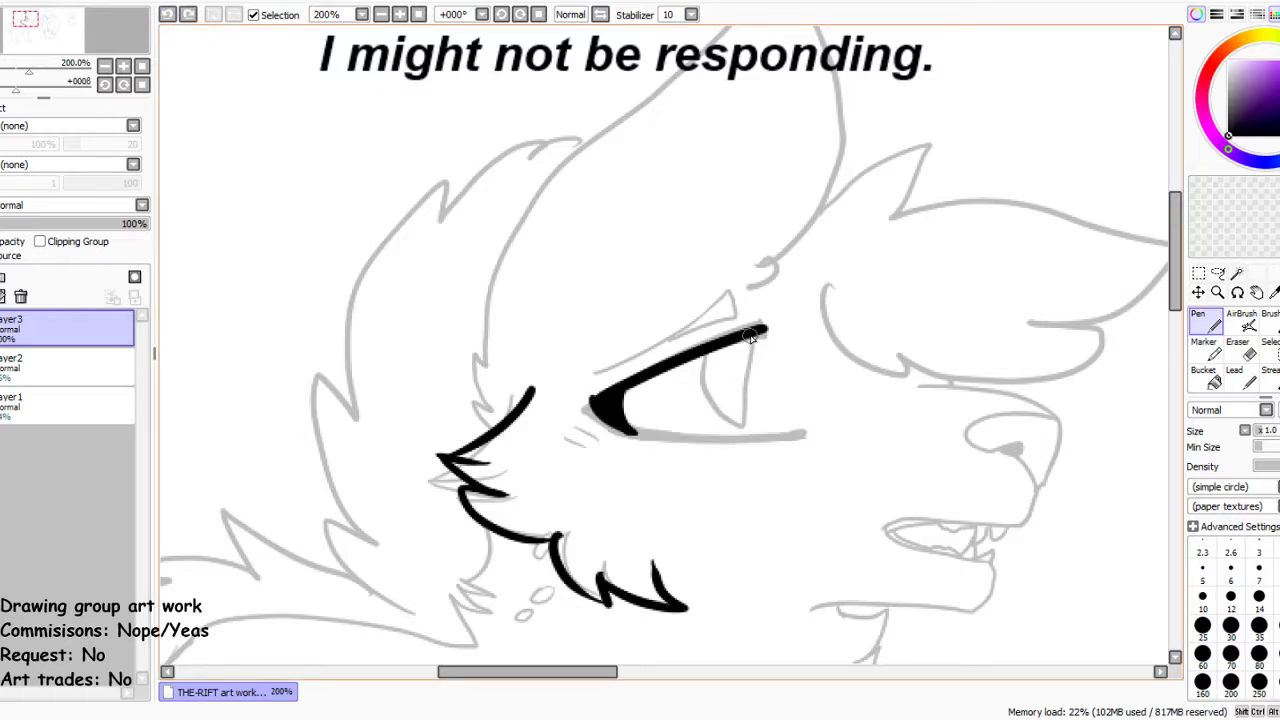
drag(760, 332, 773, 356)
mouse_move(612, 428)
mouse_down()
mouse_move(695, 444)
mouse_move(772, 431)
mouse_up()
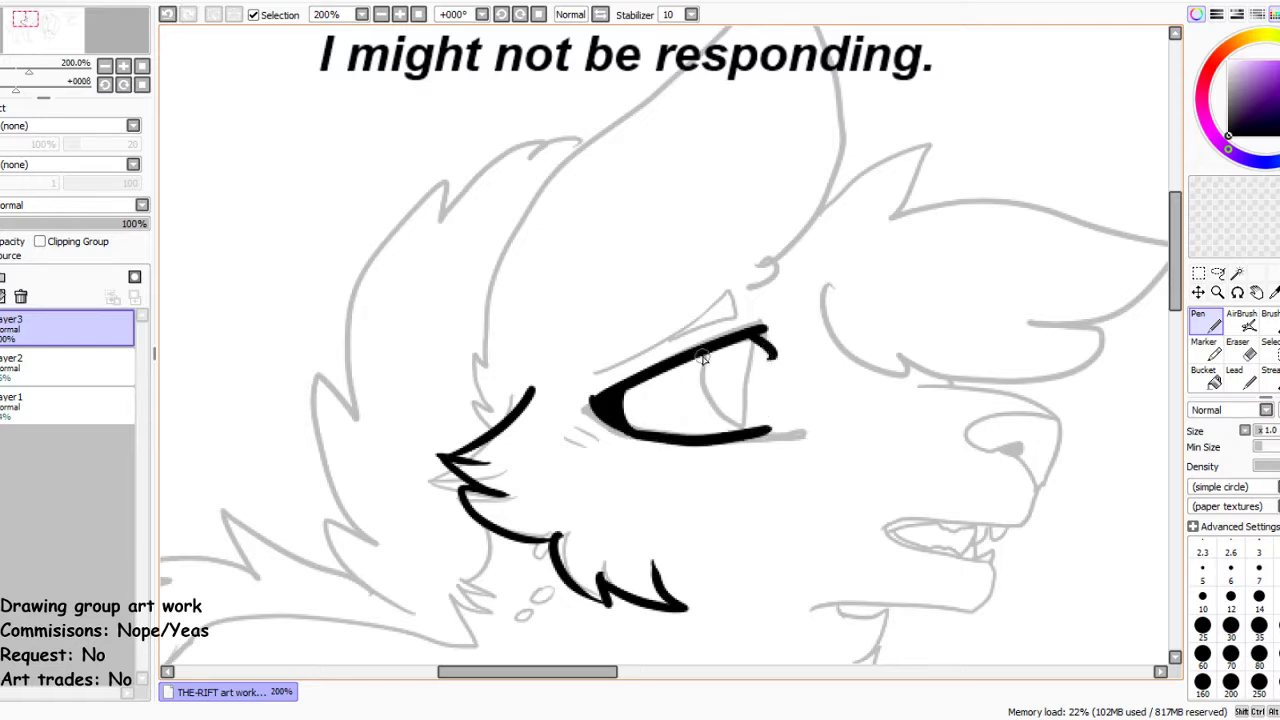
mouse_move(703, 357)
mouse_down()
mouse_move(743, 418)
mouse_move(766, 345)
mouse_up()
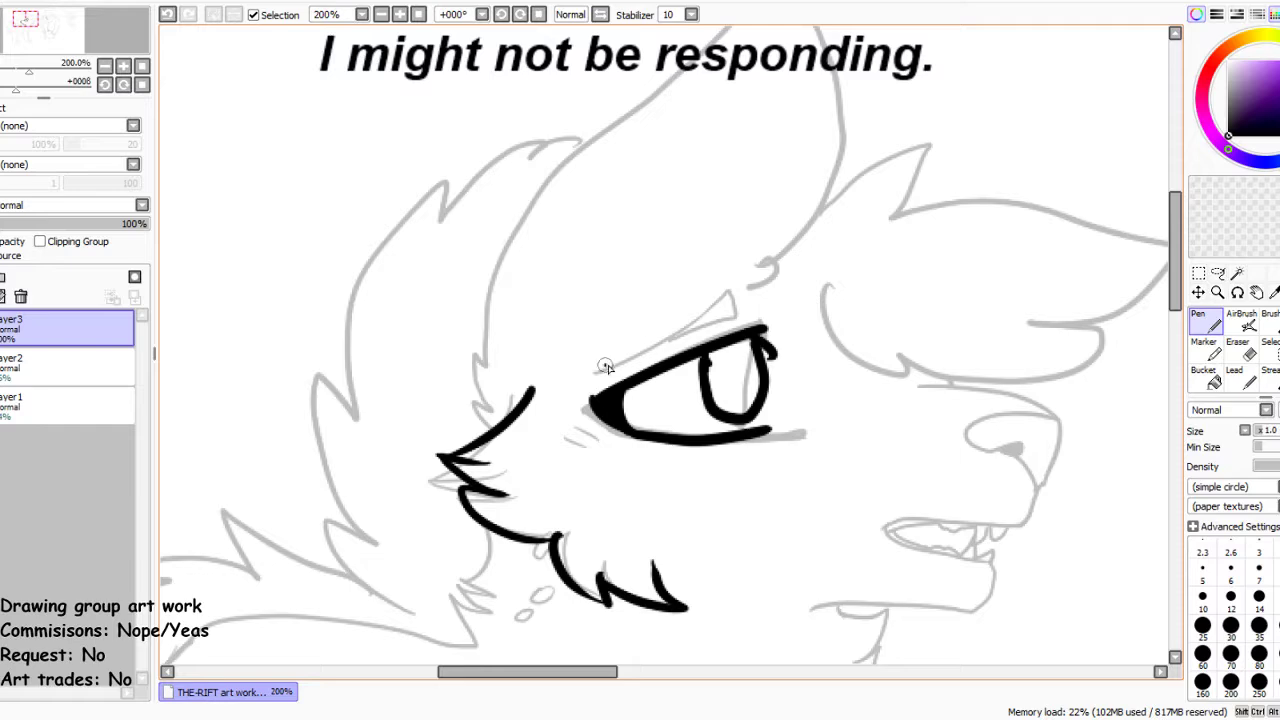
mouse_move(605, 368)
mouse_down()
mouse_move(741, 291)
mouse_move(736, 310)
mouse_move(588, 377)
mouse_up()
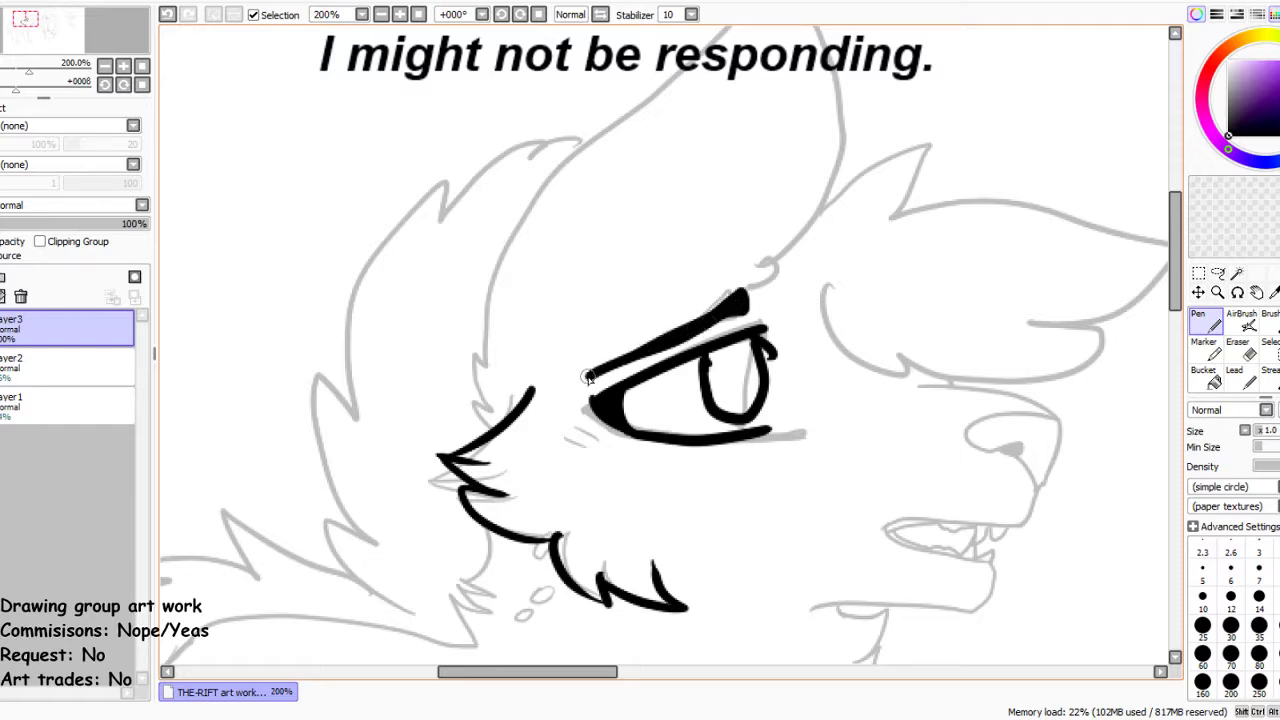
Ink the canine's tall ear outline, including the jagged fur at its base, with a size 10 pen
scroll(589, 206, down, 3)
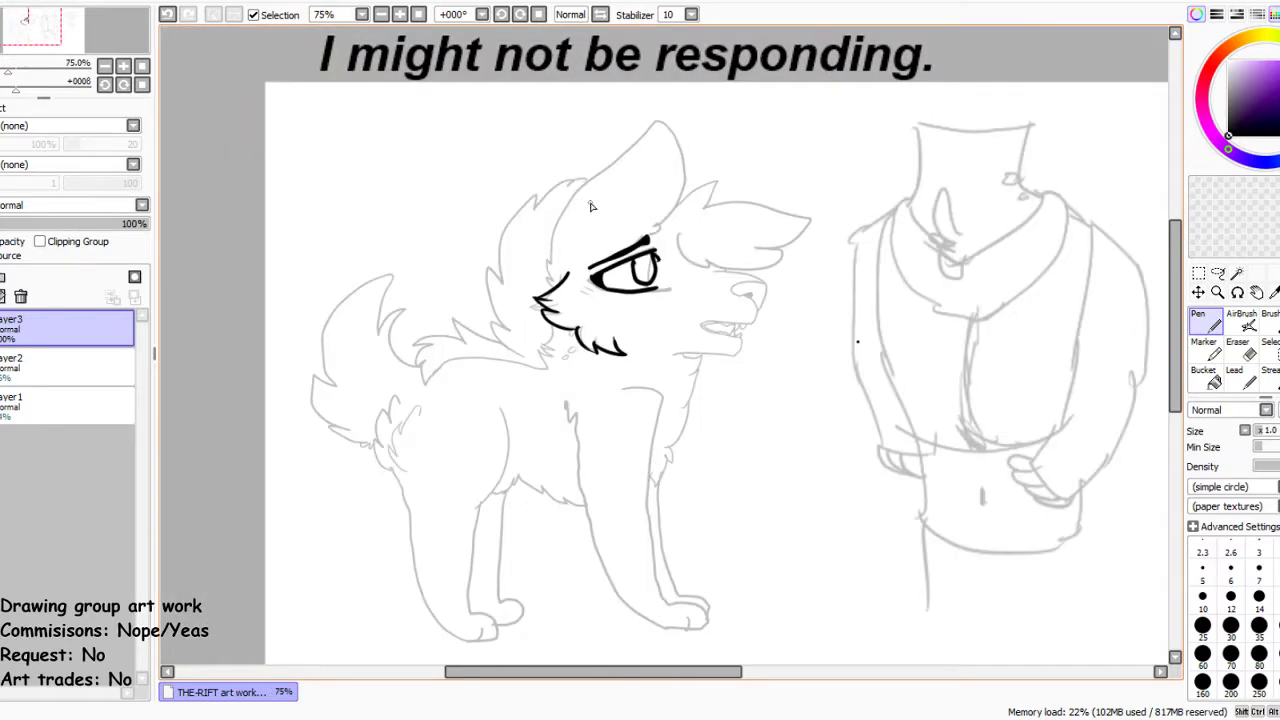
scroll(591, 206, down, 1)
scroll(598, 236, up, 3)
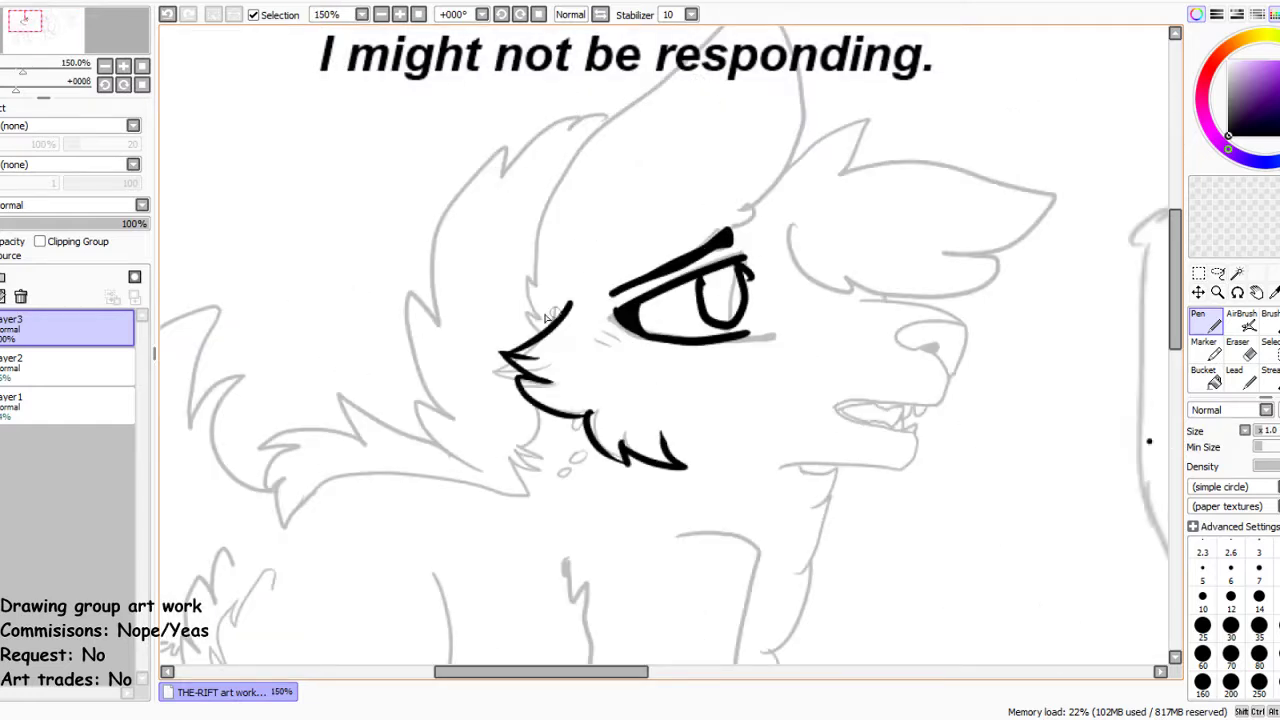
mouse_move(527, 313)
mouse_down()
mouse_move(614, 114)
mouse_move(815, 83)
mouse_move(761, 198)
mouse_move(685, 218)
mouse_move(681, 238)
mouse_move(625, 252)
mouse_up()
Ink the canine's neck fur, back line, bushy curled tail and the tufted fur on the rump
scroll(720, 73, down, 2)
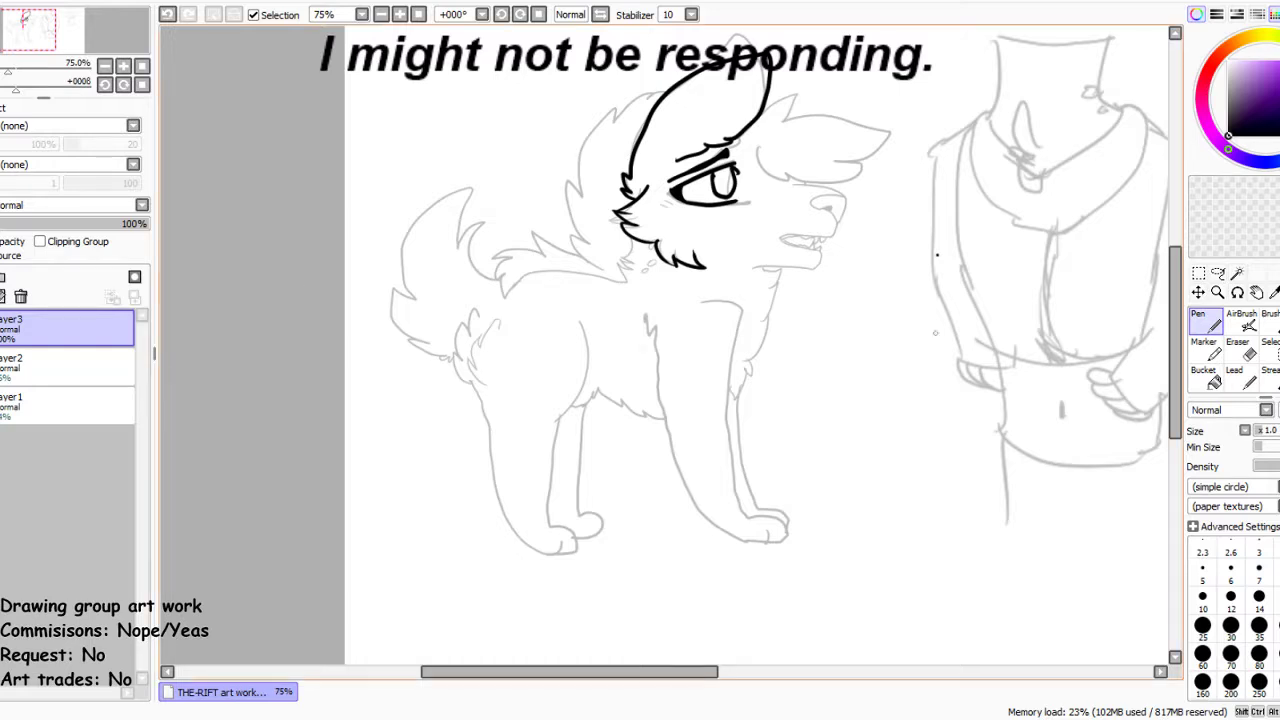
scroll(507, 246, up, 3)
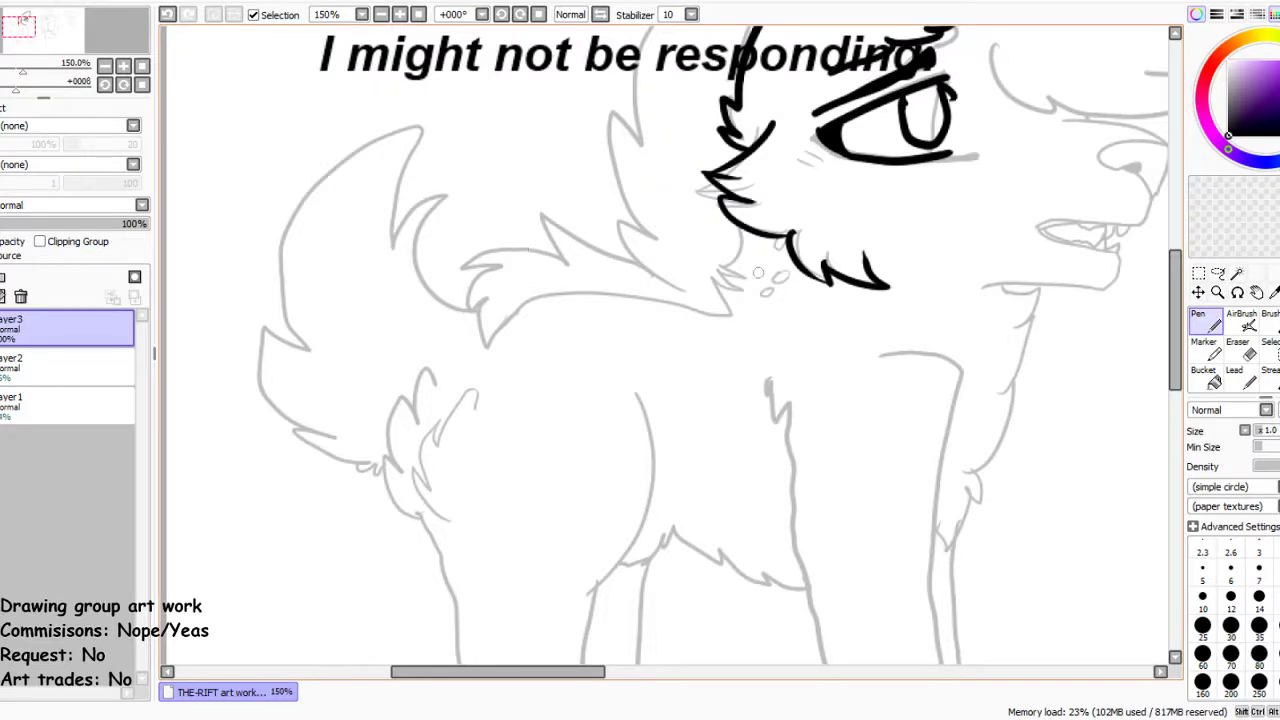
mouse_move(735, 240)
mouse_down()
mouse_move(712, 281)
mouse_move(739, 292)
mouse_move(713, 290)
mouse_move(730, 311)
mouse_move(558, 297)
mouse_move(469, 344)
mouse_move(449, 290)
mouse_move(457, 313)
mouse_move(449, 205)
mouse_move(429, 207)
mouse_move(406, 240)
mouse_move(429, 160)
mouse_move(375, 196)
mouse_move(364, 152)
mouse_move(326, 137)
mouse_move(338, 165)
mouse_move(299, 155)
mouse_move(234, 237)
mouse_move(290, 386)
mouse_up()
mouse_move(256, 380)
mouse_down()
mouse_move(265, 410)
mouse_move(365, 472)
mouse_up()
mouse_move(440, 383)
mouse_down()
mouse_move(387, 415)
mouse_move(402, 443)
mouse_move(372, 438)
mouse_move(440, 539)
mouse_up()
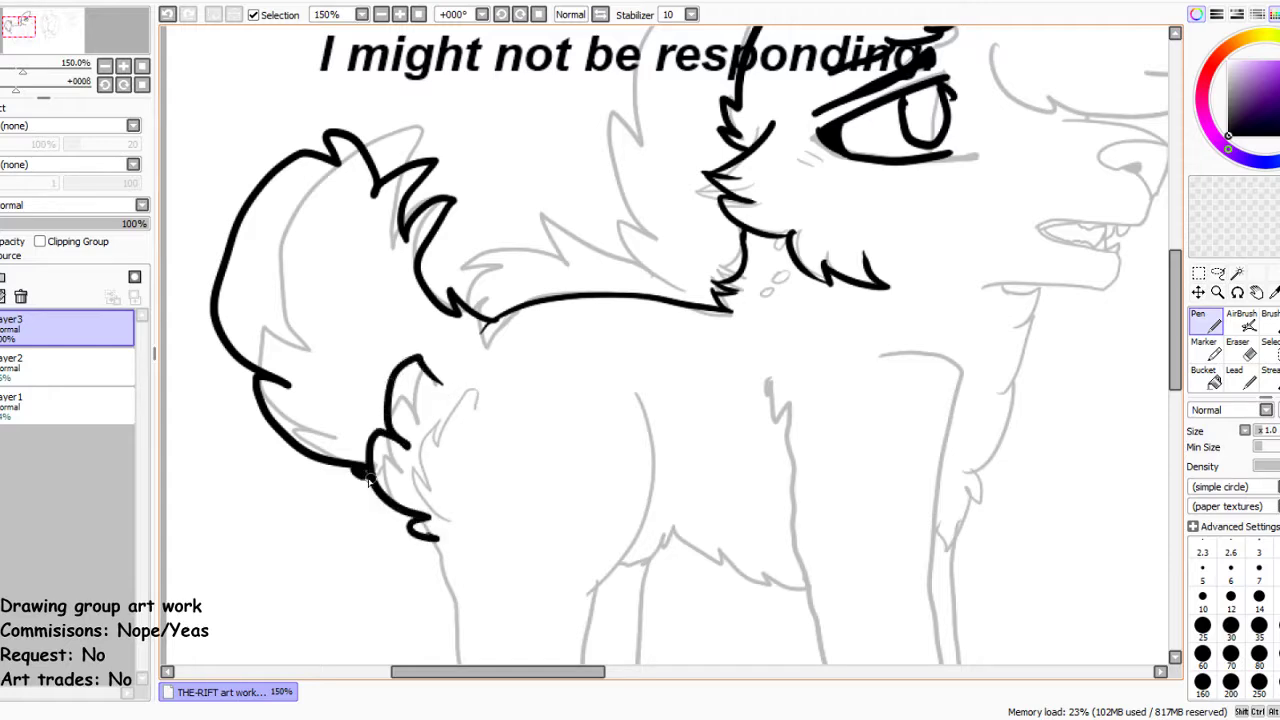
Ink the canine's near hind leg with its paw and the belly line ending in a small fur tuft
scroll(613, 216, down, 5)
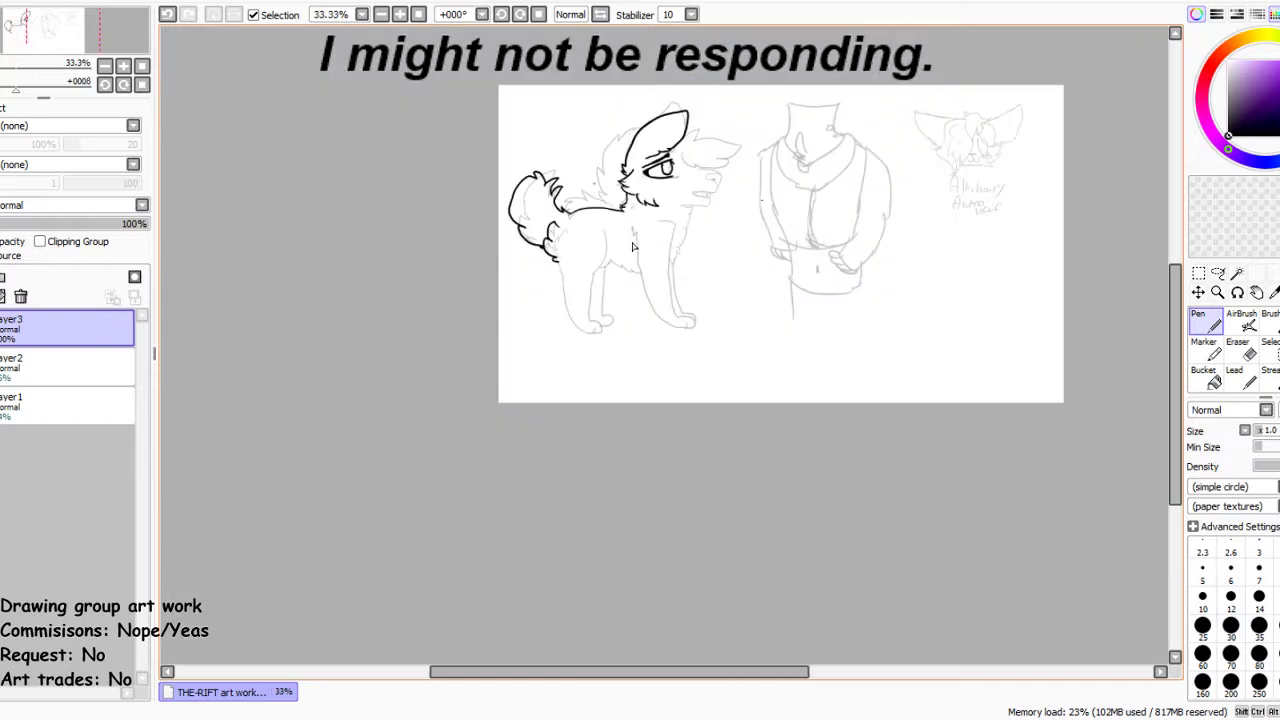
scroll(615, 212, up, 2)
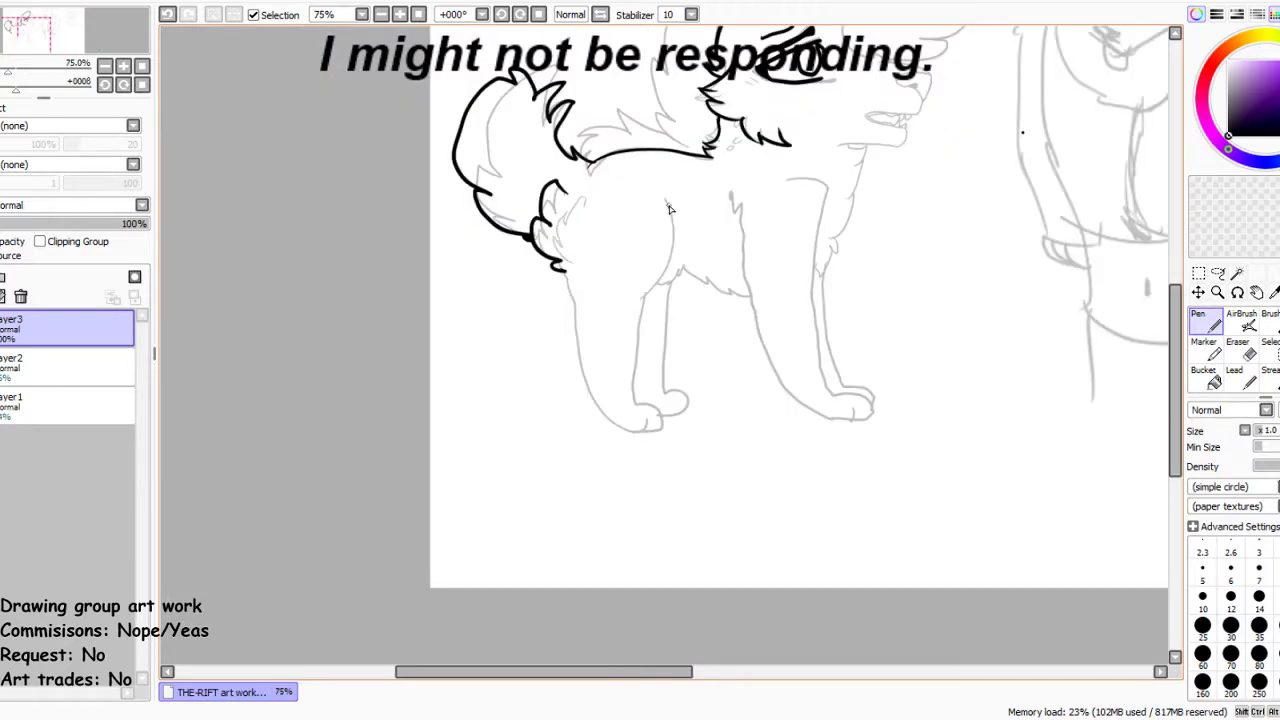
mouse_move(670, 209)
mouse_down()
mouse_move(624, 404)
mouse_move(657, 420)
mouse_move(636, 430)
mouse_move(645, 418)
mouse_move(631, 430)
mouse_move(607, 421)
mouse_move(575, 356)
mouse_move(575, 268)
mouse_up()
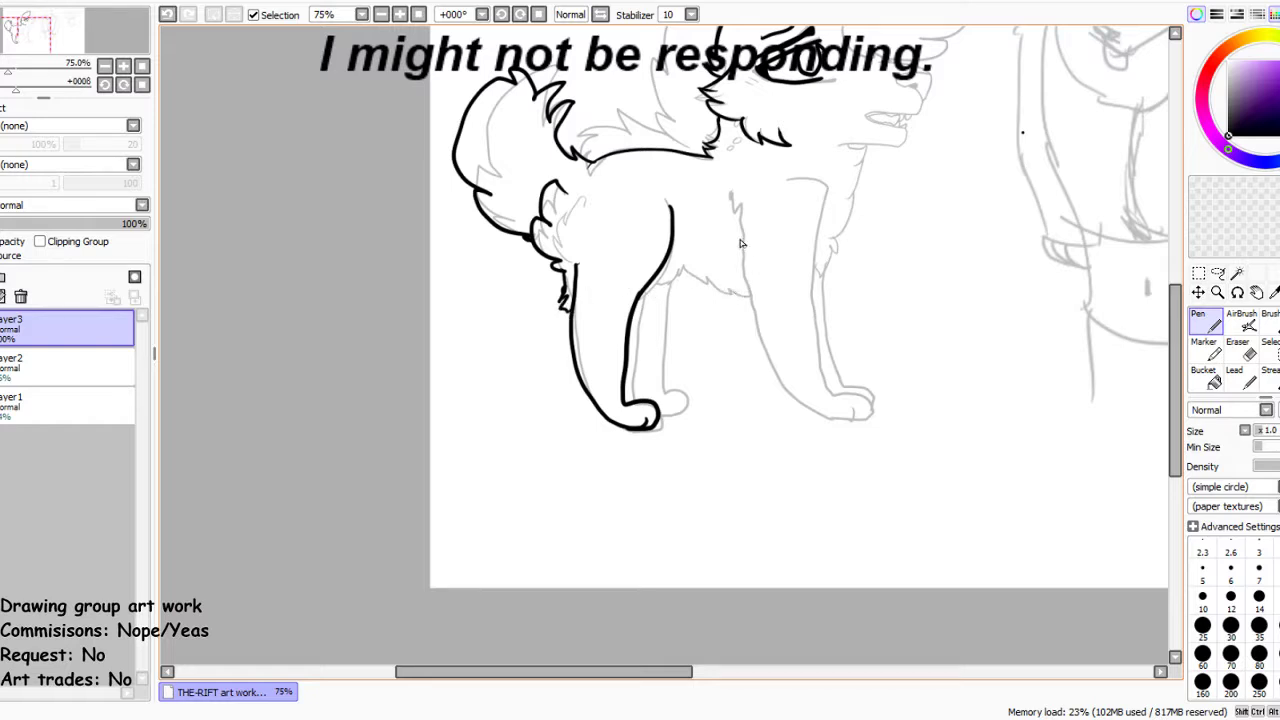
mouse_move(650, 290)
mouse_down()
mouse_move(709, 280)
mouse_move(738, 296)
mouse_up()
Ink both sides of the canine's near front leg, with its shoulder curve and paw
mouse_move(790, 190)
mouse_down()
mouse_move(813, 235)
mouse_move(820, 362)
mouse_move(847, 403)
mouse_move(875, 402)
mouse_move(836, 420)
mouse_up()
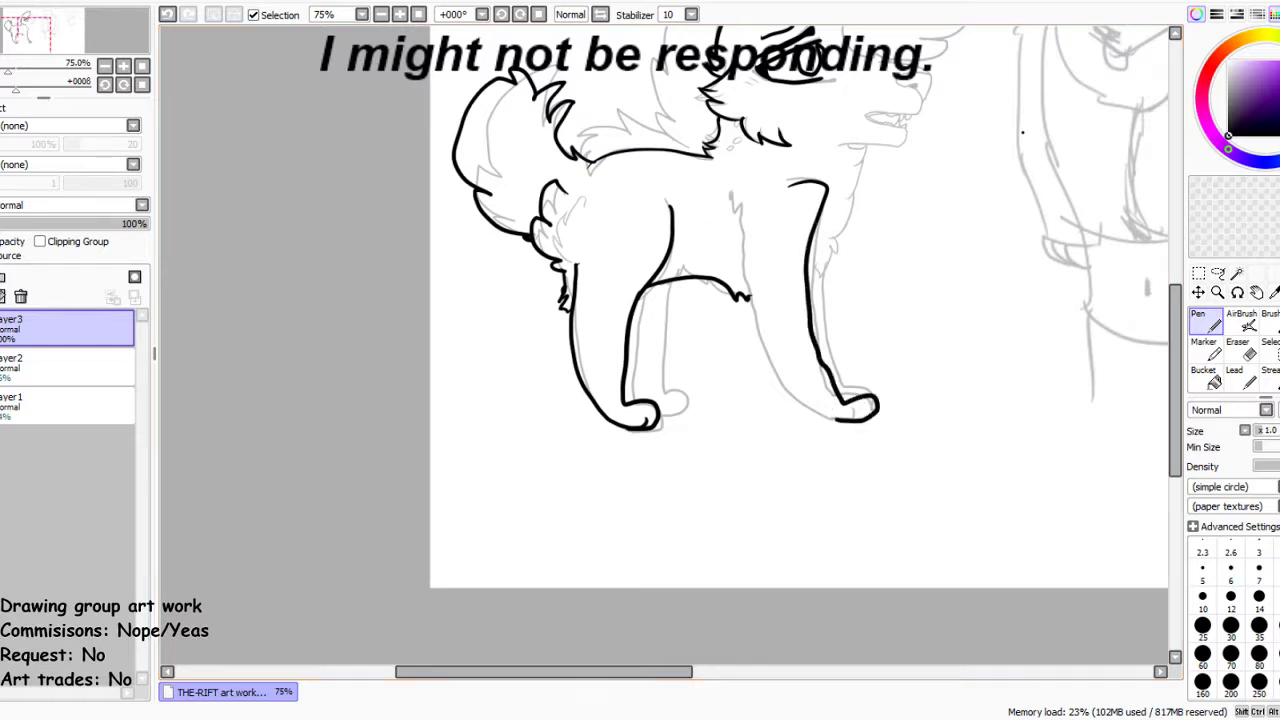
key(ctrl+z)
mouse_move(784, 186)
mouse_down()
mouse_move(830, 193)
mouse_move(847, 350)
mouse_move(889, 389)
mouse_move(890, 410)
mouse_move(860, 412)
mouse_move(866, 399)
mouse_move(853, 421)
mouse_move(821, 419)
mouse_move(802, 402)
mouse_move(733, 240)
mouse_up()
click(167, 15)
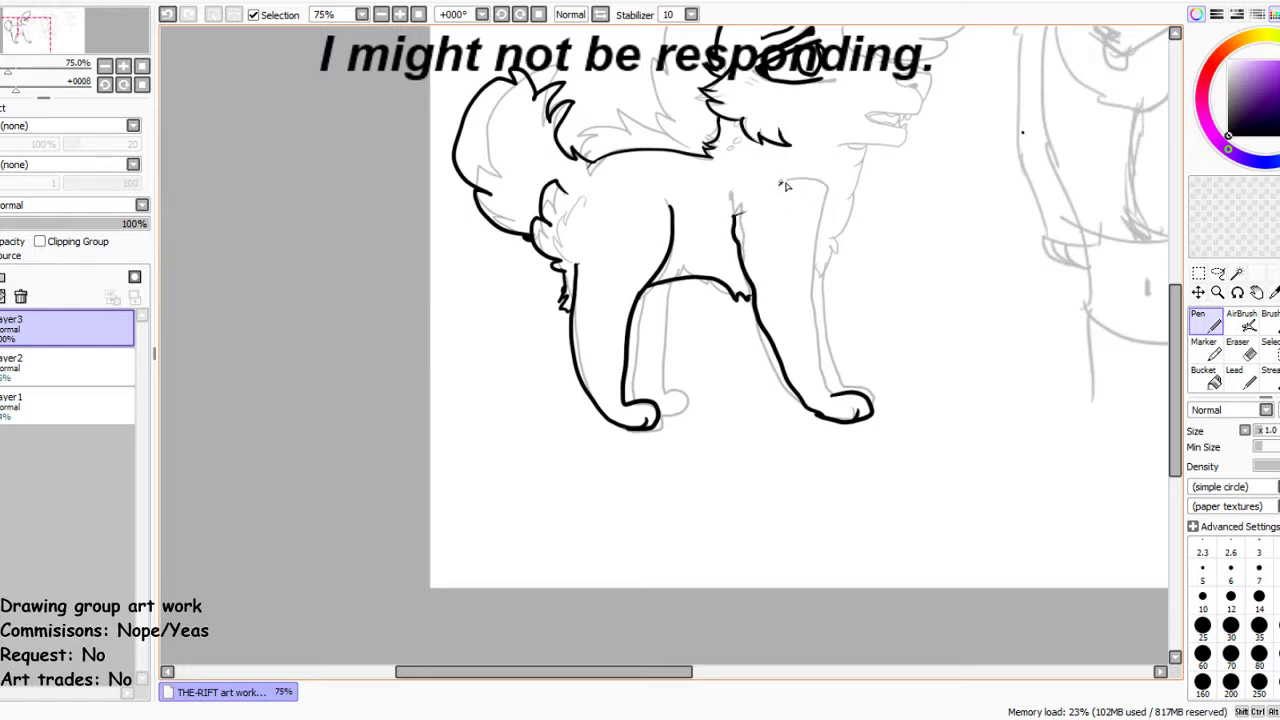
mouse_move(785, 186)
mouse_down()
mouse_move(812, 231)
mouse_move(809, 343)
mouse_move(838, 396)
mouse_up()
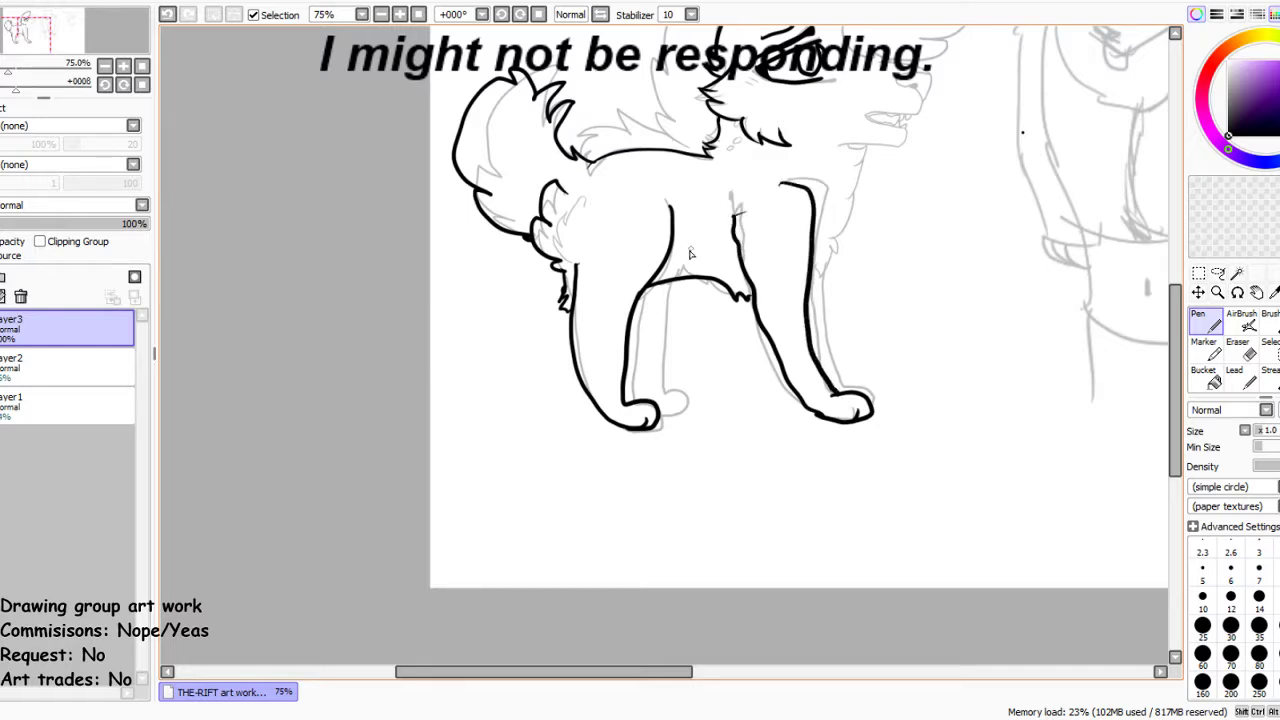
Ink the fur marks on the canine's side, the underside of its jaw and the tufted chest line
mouse_move(689, 254)
mouse_down()
mouse_move(700, 232)
mouse_move(724, 260)
mouse_up()
drag(928, 64, 928, 104)
click(168, 16)
mouse_move(903, 147)
mouse_down()
mouse_move(832, 148)
mouse_move(871, 157)
mouse_move(822, 270)
mouse_up()
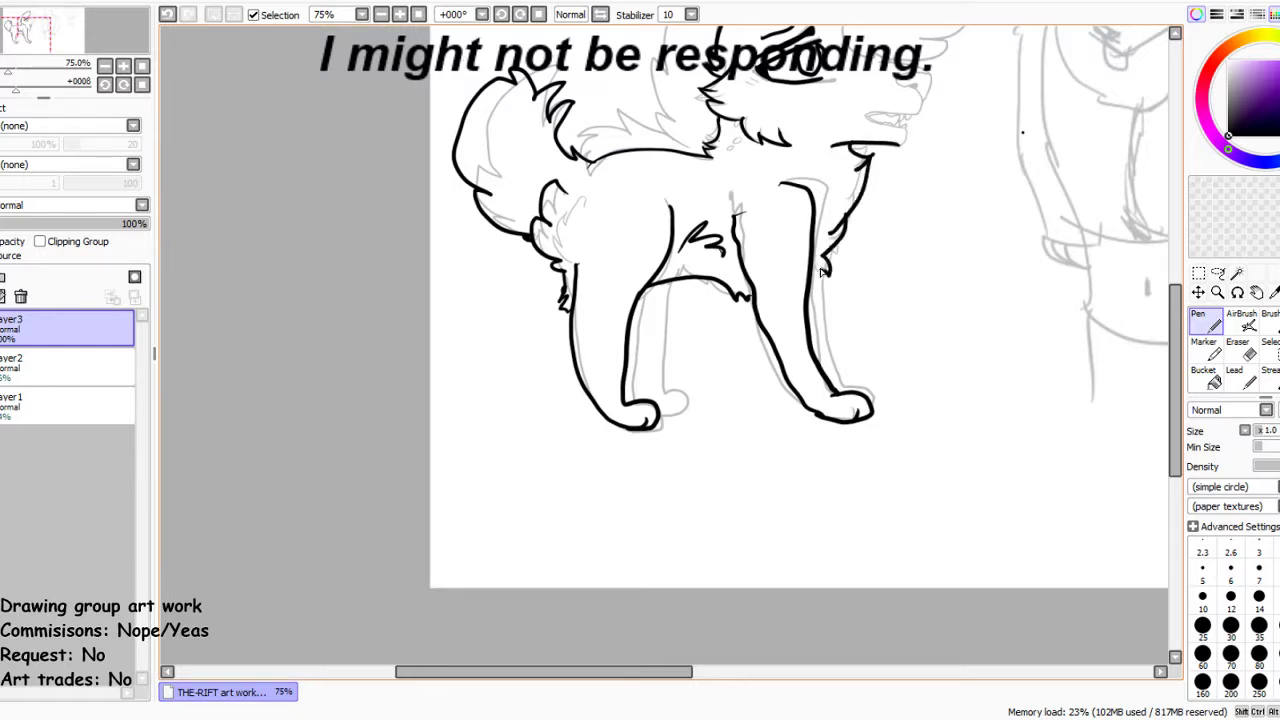
Ink the canine's muzzle outline, open mouth, front of the lower jaw and nose over the faded sketch
scroll(483, 360, down, 3)
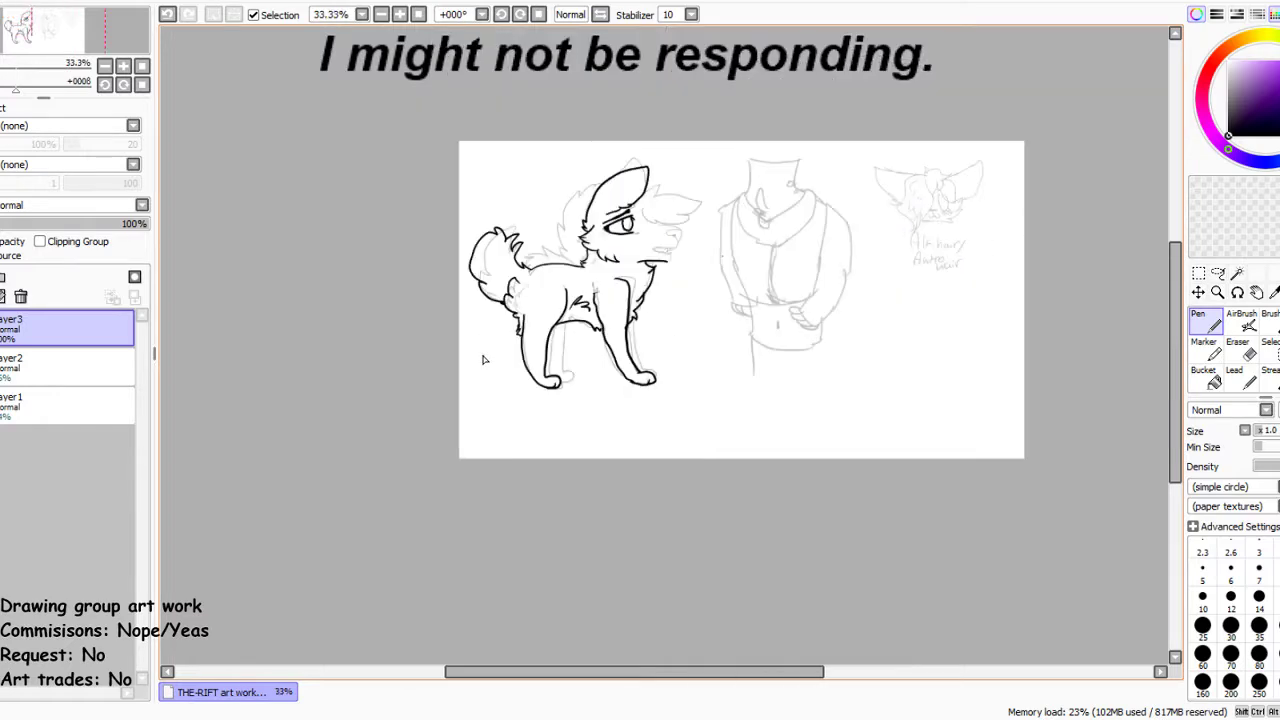
scroll(692, 242, up, 3)
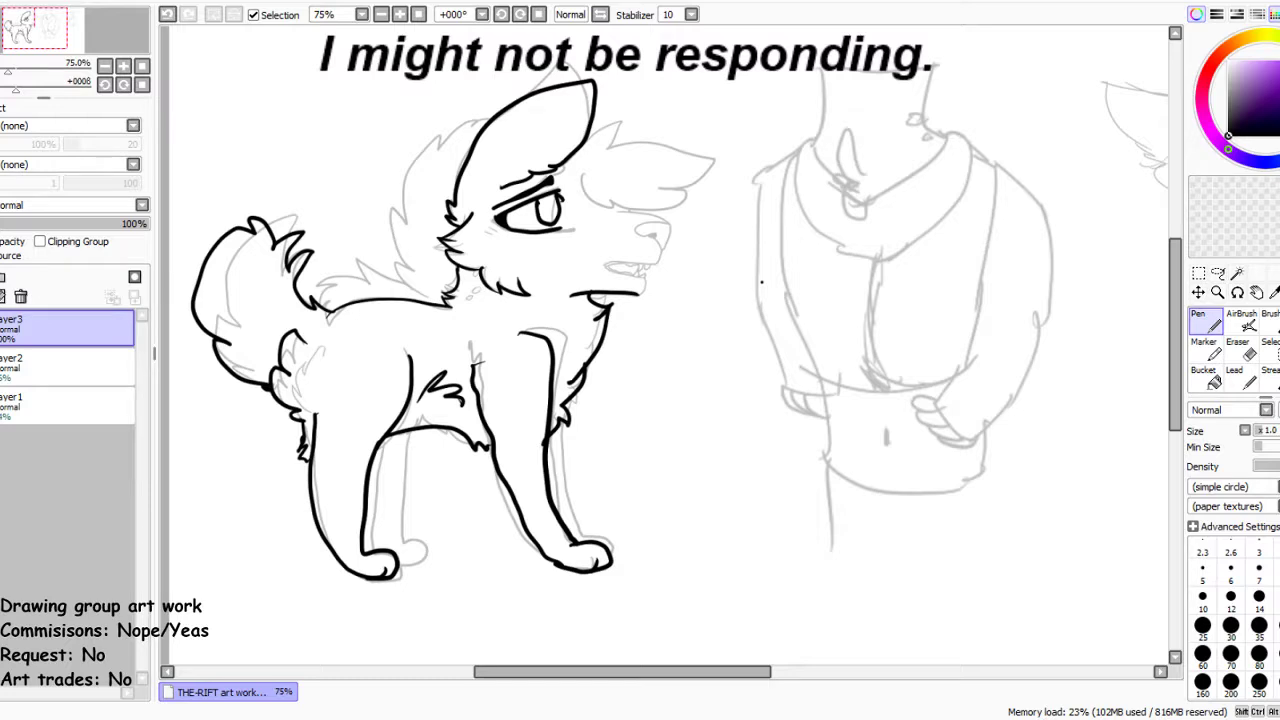
scroll(708, 261, up, 4)
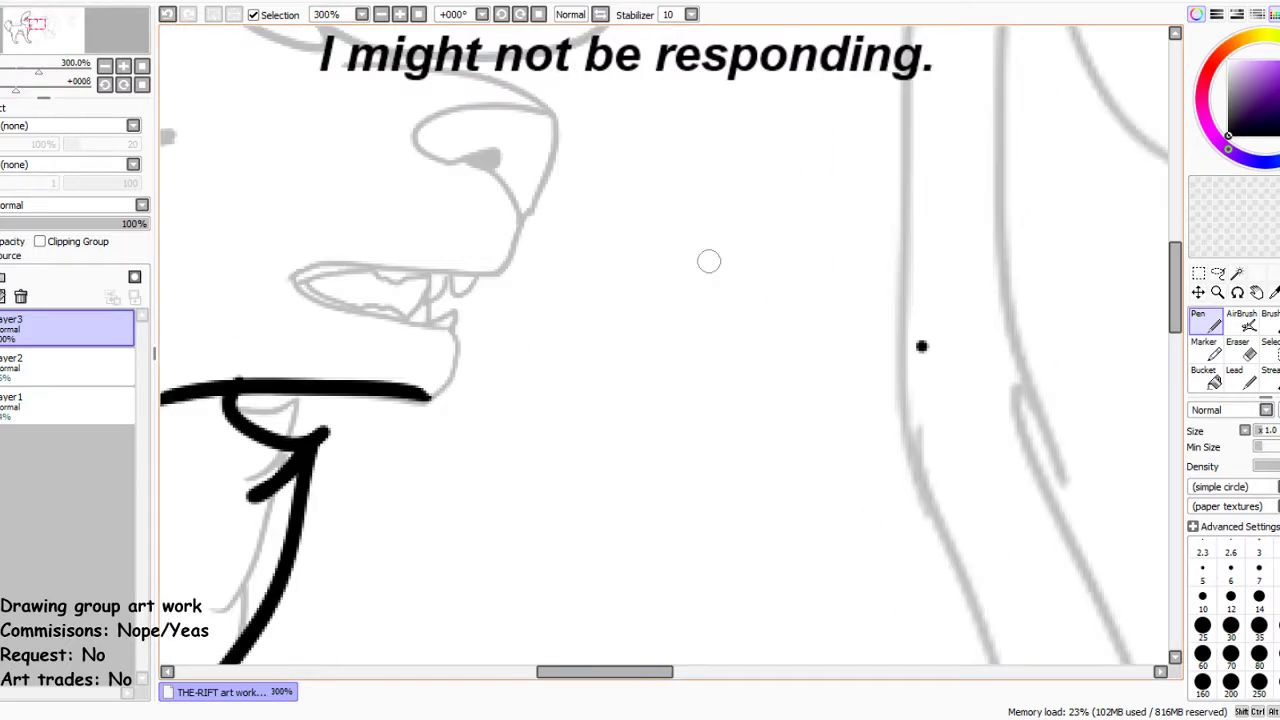
mouse_move(322, 68)
mouse_down()
mouse_move(494, 70)
mouse_move(527, 84)
mouse_up()
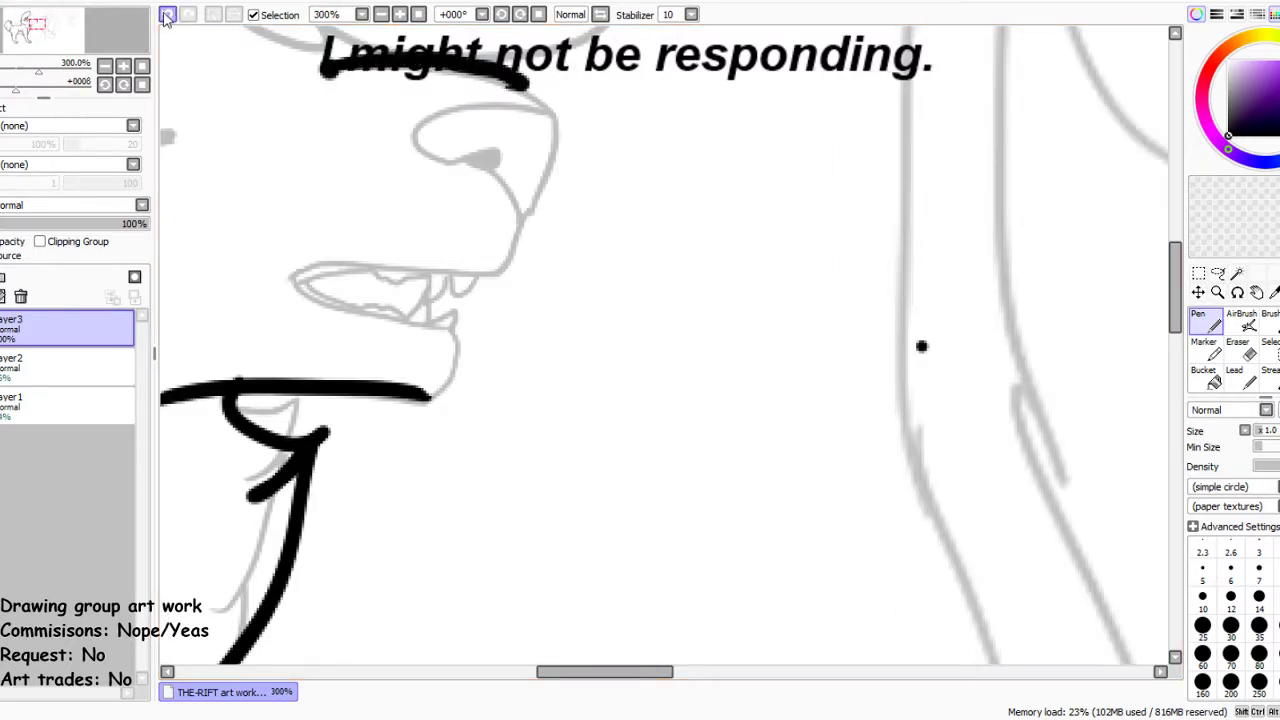
click(167, 17)
mouse_move(350, 68)
mouse_down()
mouse_move(552, 112)
mouse_move(476, 276)
mouse_move(288, 276)
mouse_move(455, 335)
mouse_move(415, 398)
mouse_up()
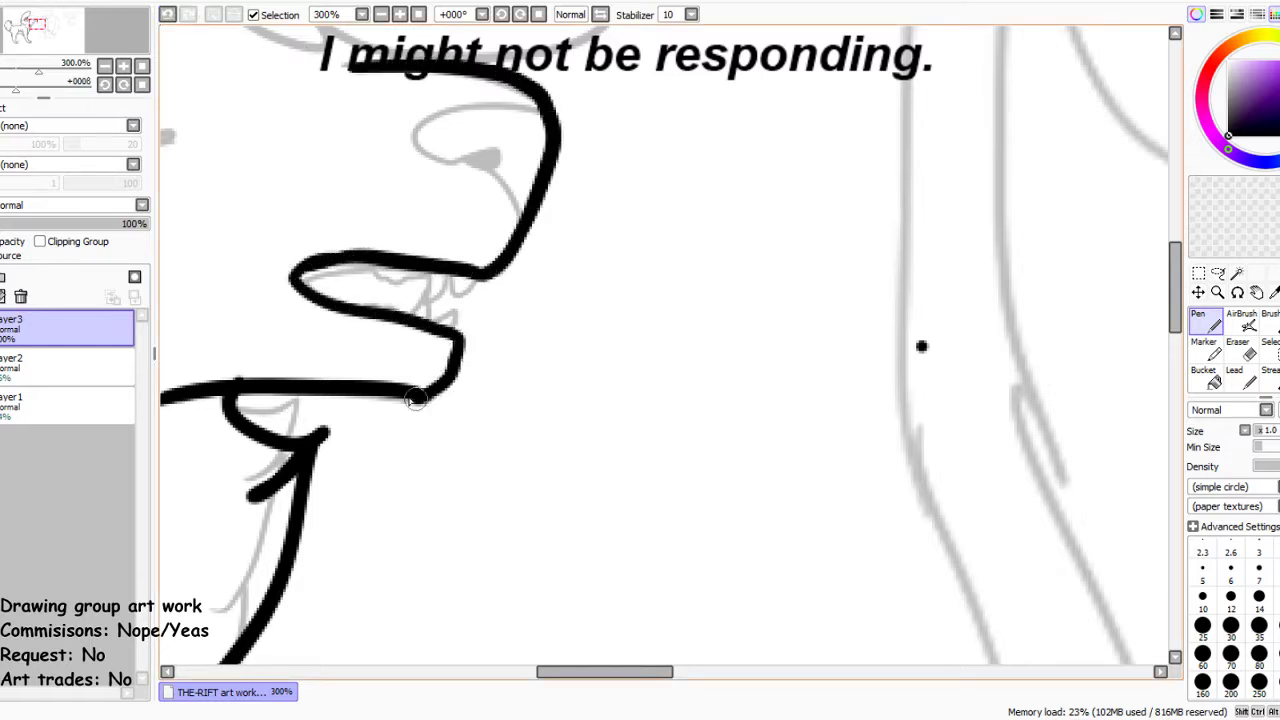
mouse_move(525, 108)
mouse_down()
mouse_move(378, 144)
mouse_move(489, 155)
mouse_move(492, 167)
mouse_move(477, 165)
mouse_move(516, 228)
mouse_up()
mouse_move(545, 118)
mouse_down()
mouse_move(525, 96)
mouse_move(490, 97)
mouse_move(509, 100)
mouse_up()
Ink the upper and lower teeth inside the canine's open mouth with a size 5 pen
scroll(509, 100, down, 4)
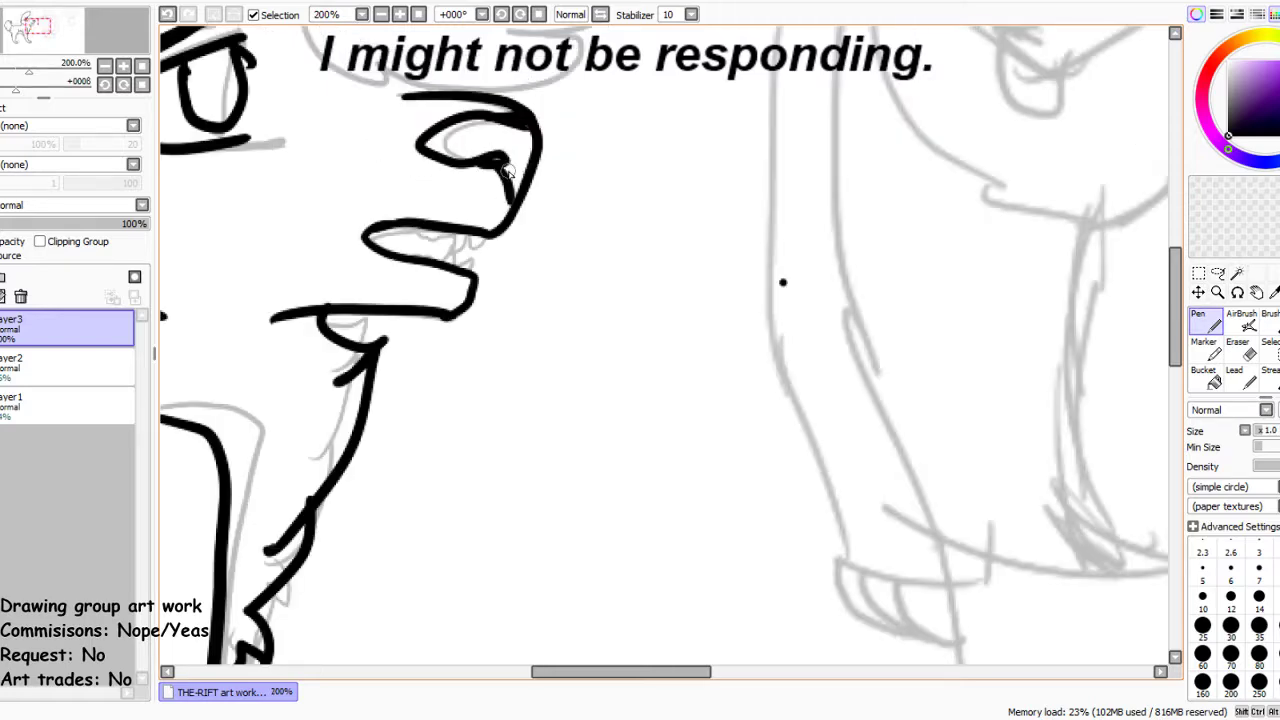
scroll(467, 185, up, 3)
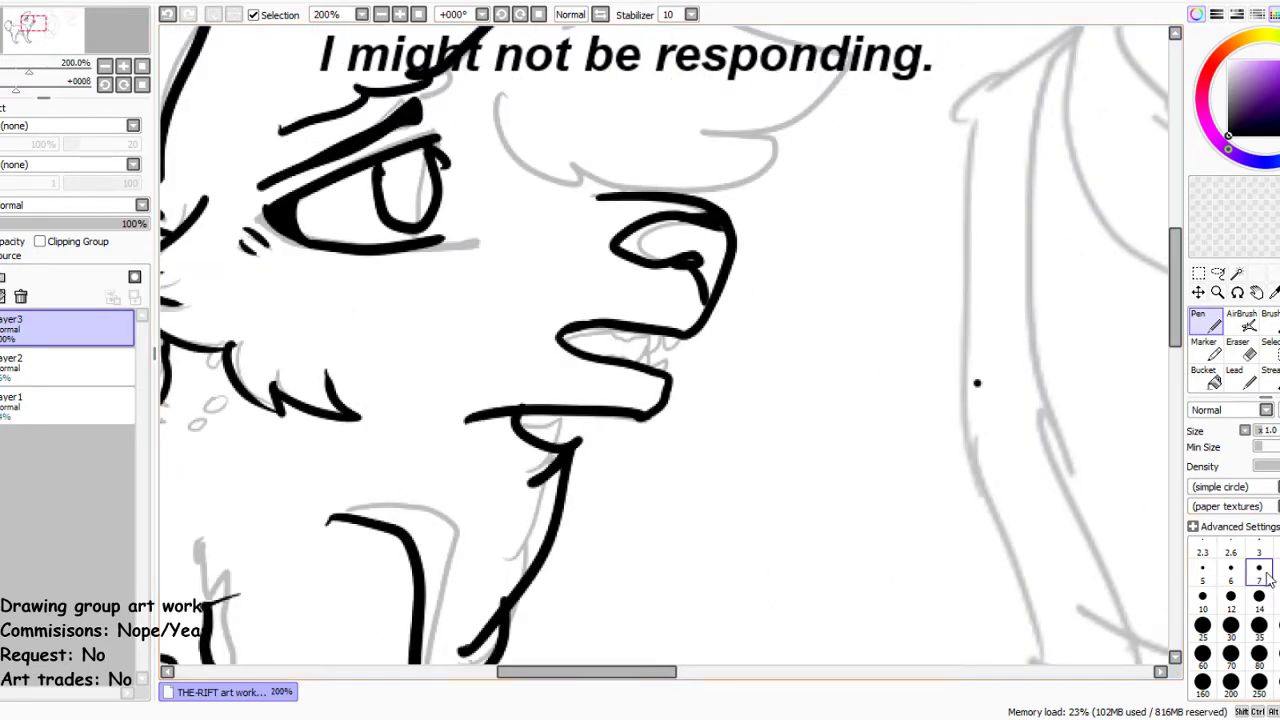
click(1202, 567)
mouse_move(560, 338)
mouse_down()
mouse_move(612, 330)
mouse_move(626, 332)
mouse_move(560, 340)
mouse_move(650, 336)
mouse_move(643, 352)
mouse_move(661, 334)
mouse_move(676, 347)
mouse_up()
key(ctrl+z)
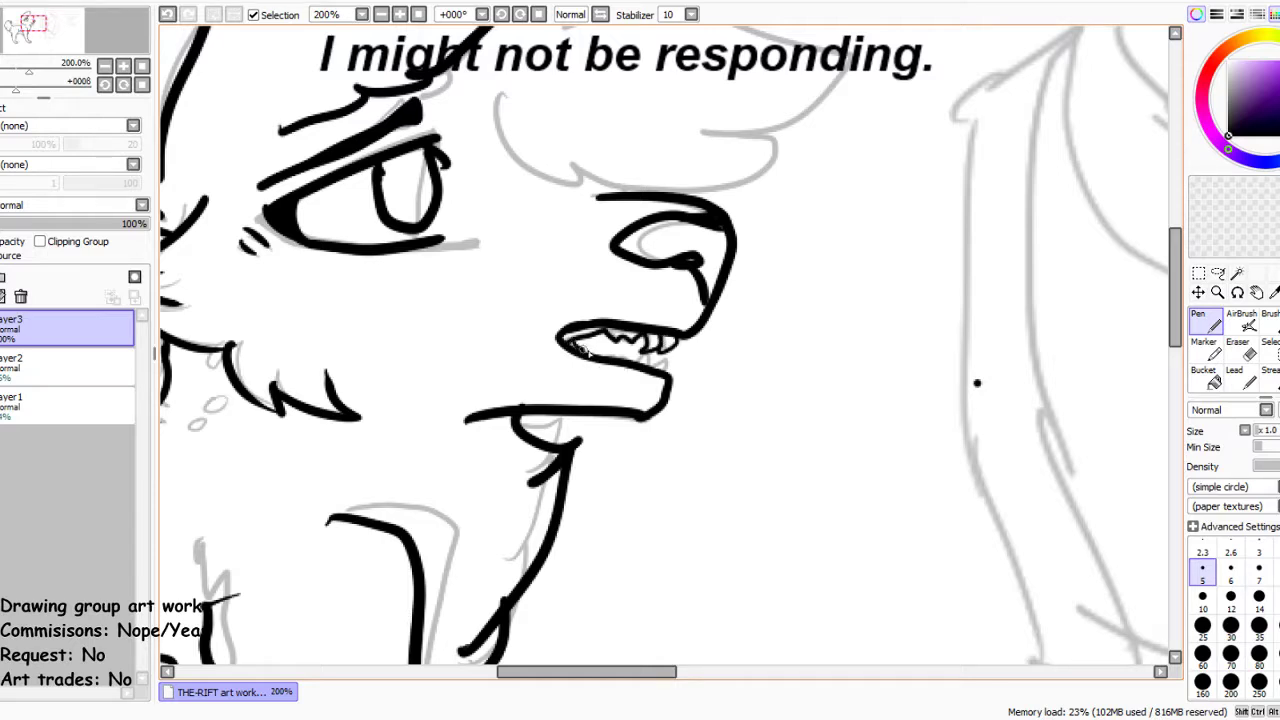
drag(580, 348, 667, 366)
Ink the canine's pointed hair fringe above the muzzle with a size 10 pen
scroll(633, 200, down, 2)
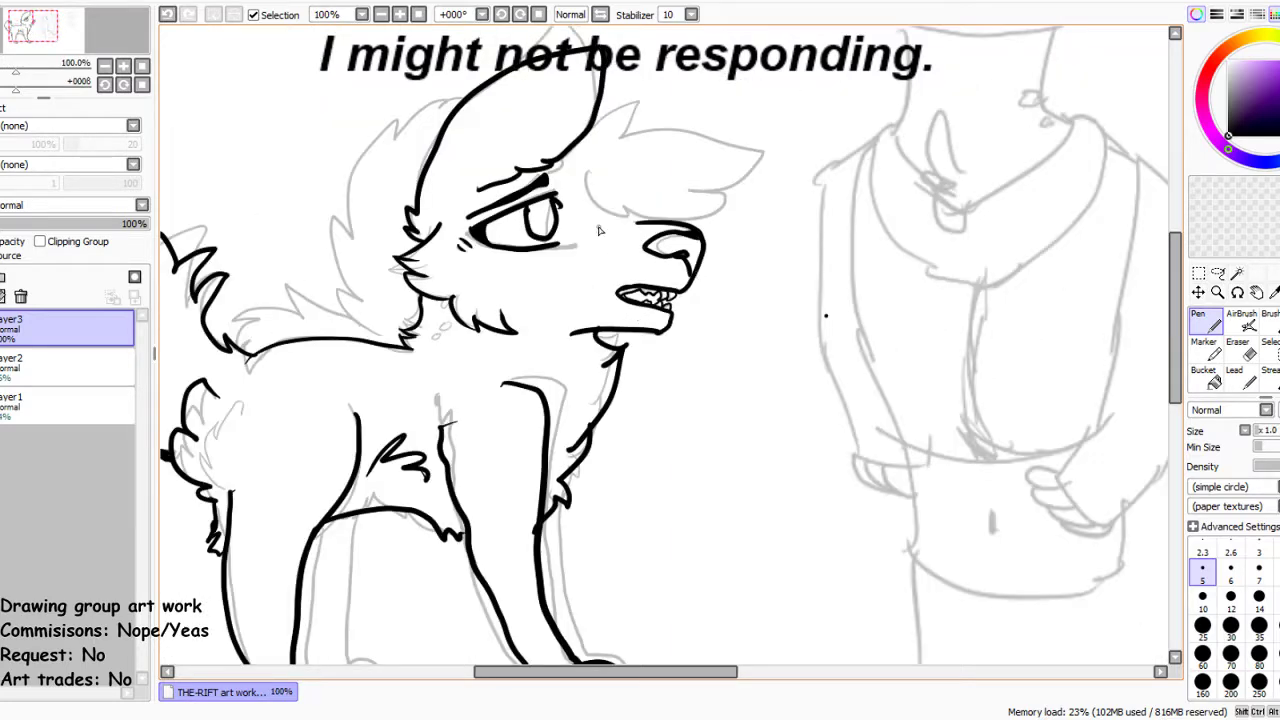
scroll(582, 155, up, 3)
click(1202, 596)
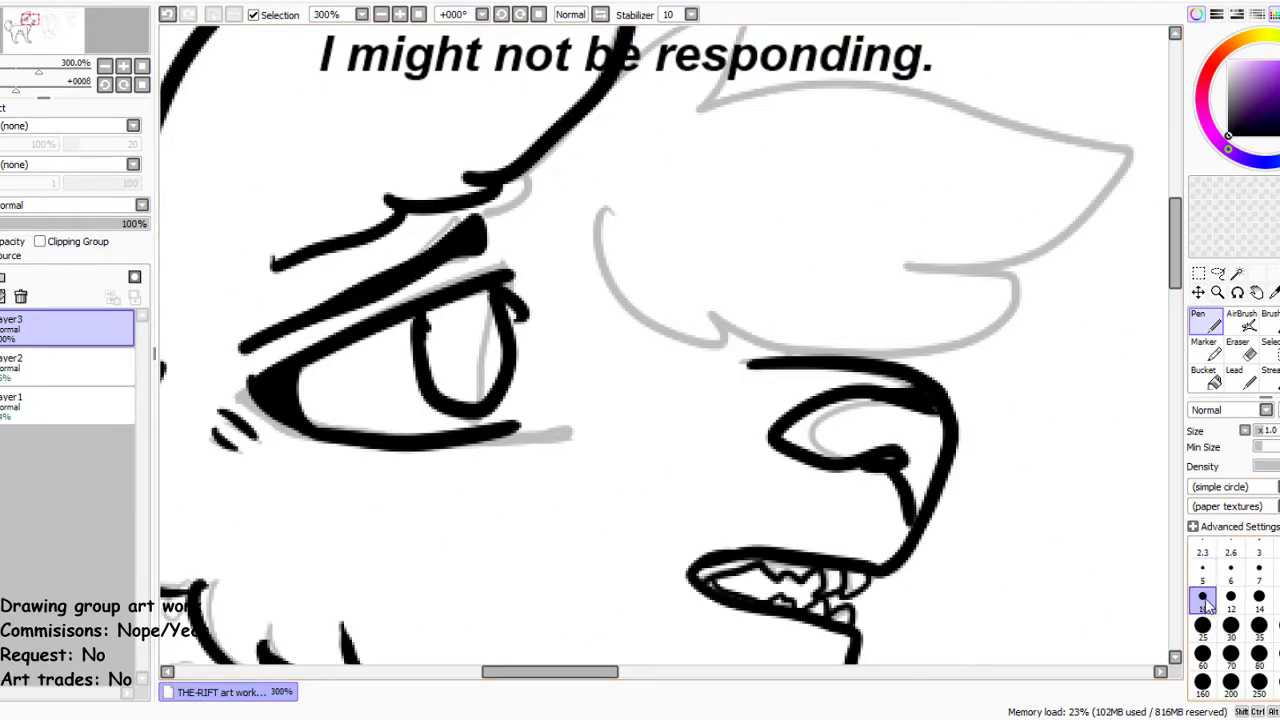
mouse_move(680, 120)
mouse_down()
mouse_move(1040, 130)
mouse_move(918, 250)
mouse_up()
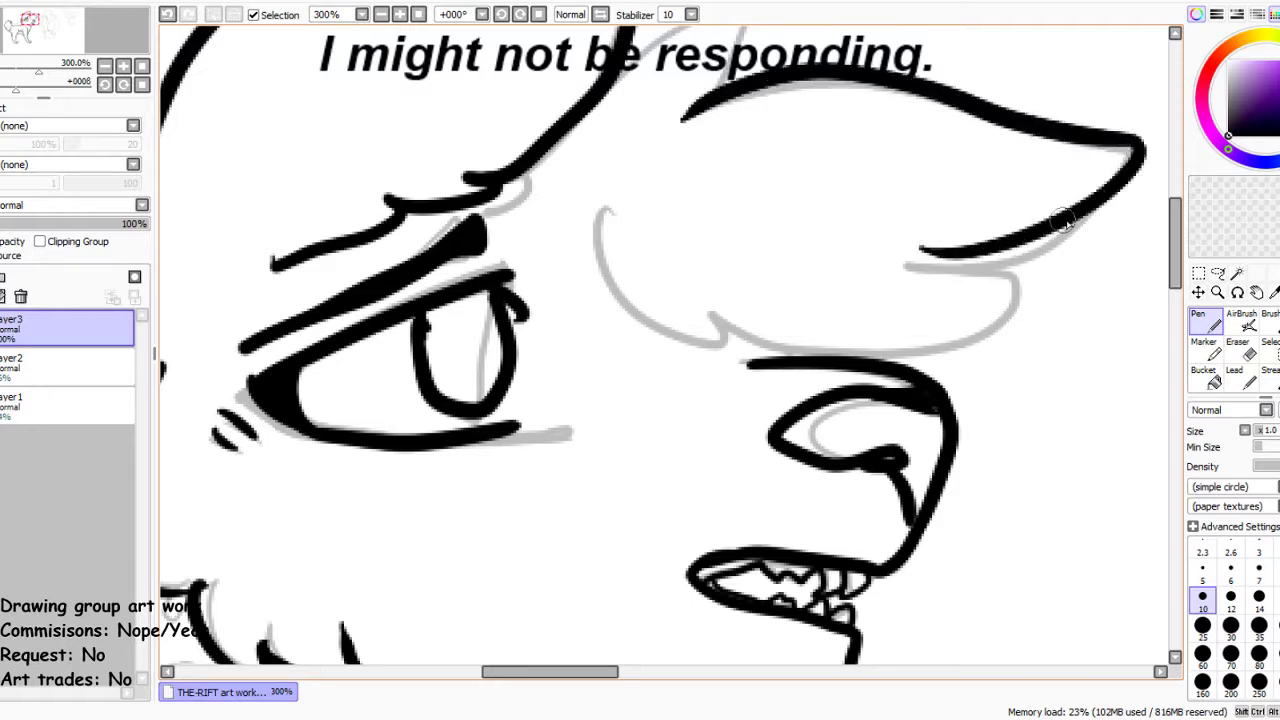
mouse_move(1072, 222)
mouse_down()
mouse_move(895, 331)
mouse_move(752, 322)
mouse_up()
mouse_move(840, 352)
mouse_down()
mouse_move(644, 284)
mouse_move(665, 355)
mouse_move(632, 208)
mouse_up()
Ink the canine's spiky mane behind the ear and along the back, plus the hair tuft in front of the ear
scroll(845, 138, down, 5)
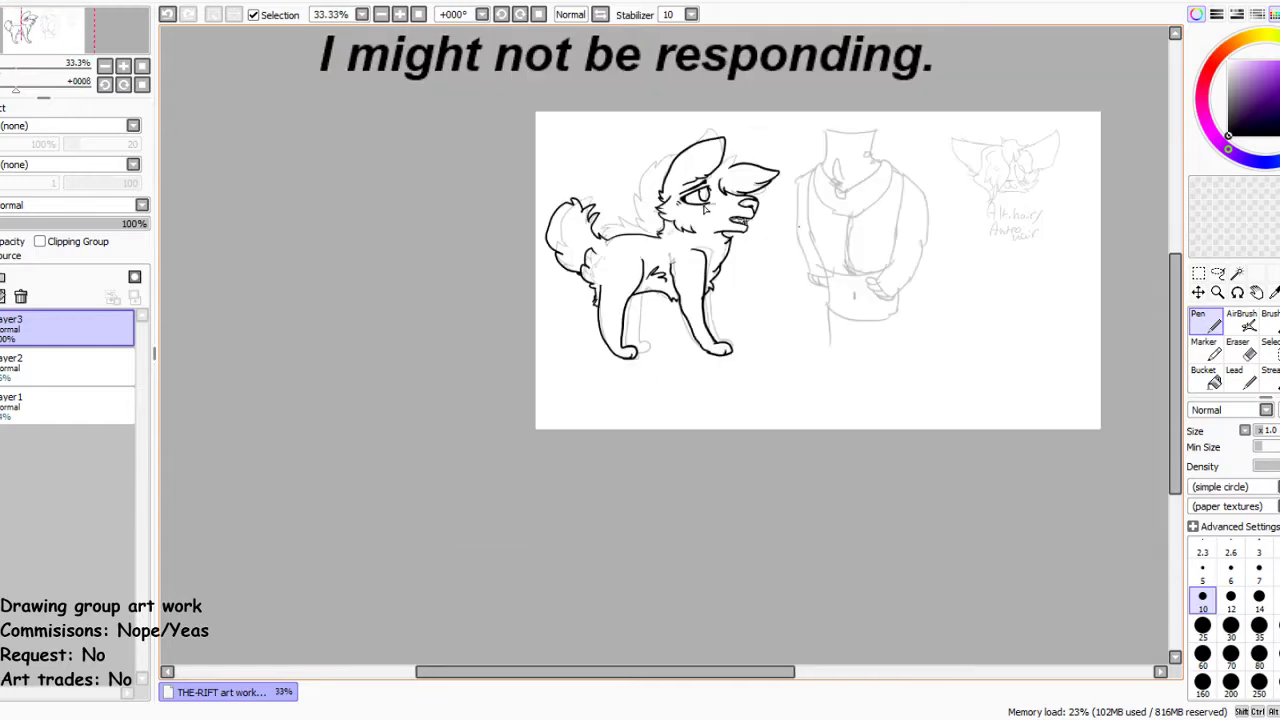
scroll(642, 110, up, 3)
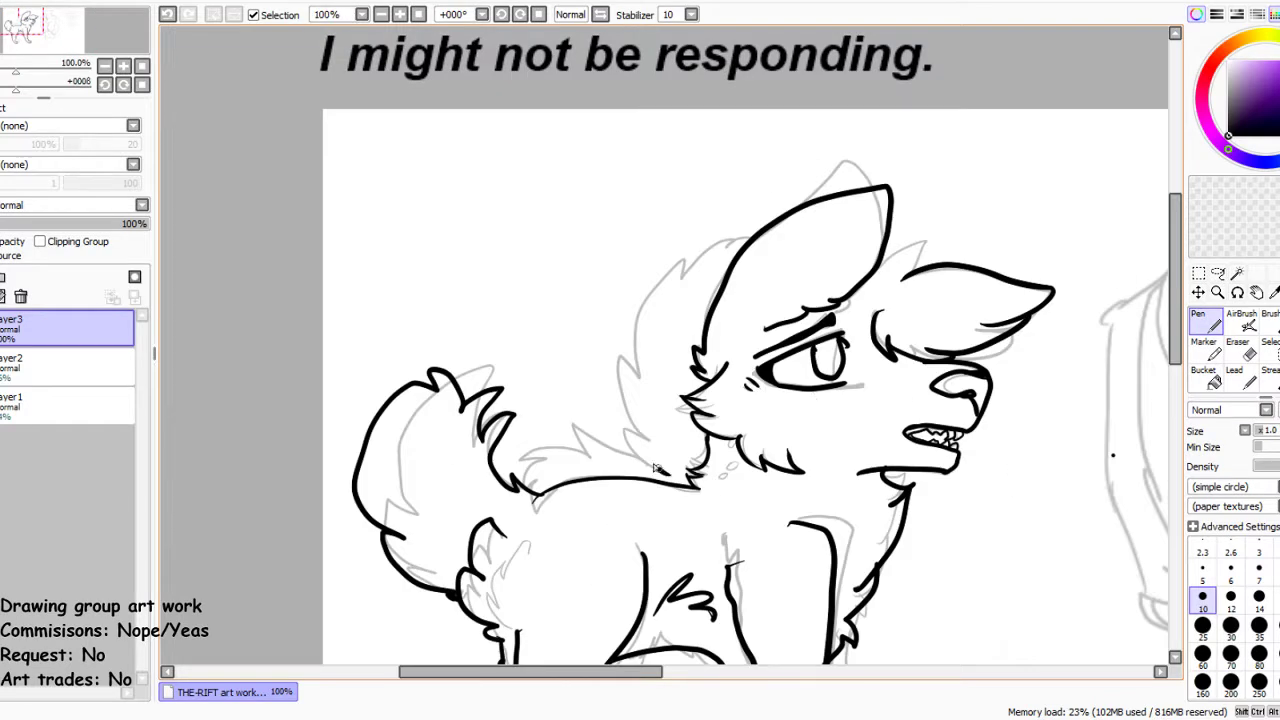
mouse_move(662, 472)
mouse_down()
mouse_move(634, 433)
mouse_move(661, 353)
mouse_move(673, 371)
mouse_move(669, 318)
mouse_move(728, 266)
mouse_up()
mouse_move(645, 472)
mouse_down()
mouse_move(579, 438)
mouse_move(595, 458)
mouse_move(537, 456)
mouse_move(554, 461)
mouse_move(528, 485)
mouse_up()
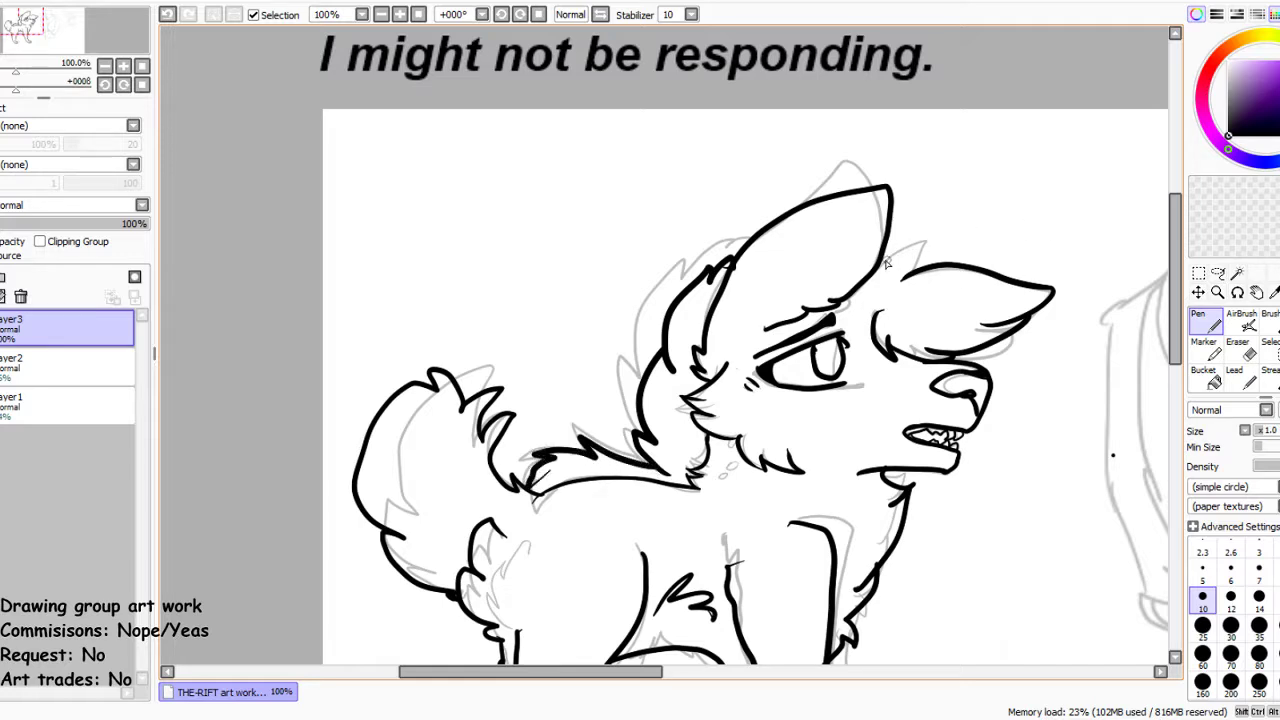
drag(884, 262, 950, 240)
Ink the canine's far hind leg and far front leg with their paws behind the near legs
scroll(724, 175, down, 3)
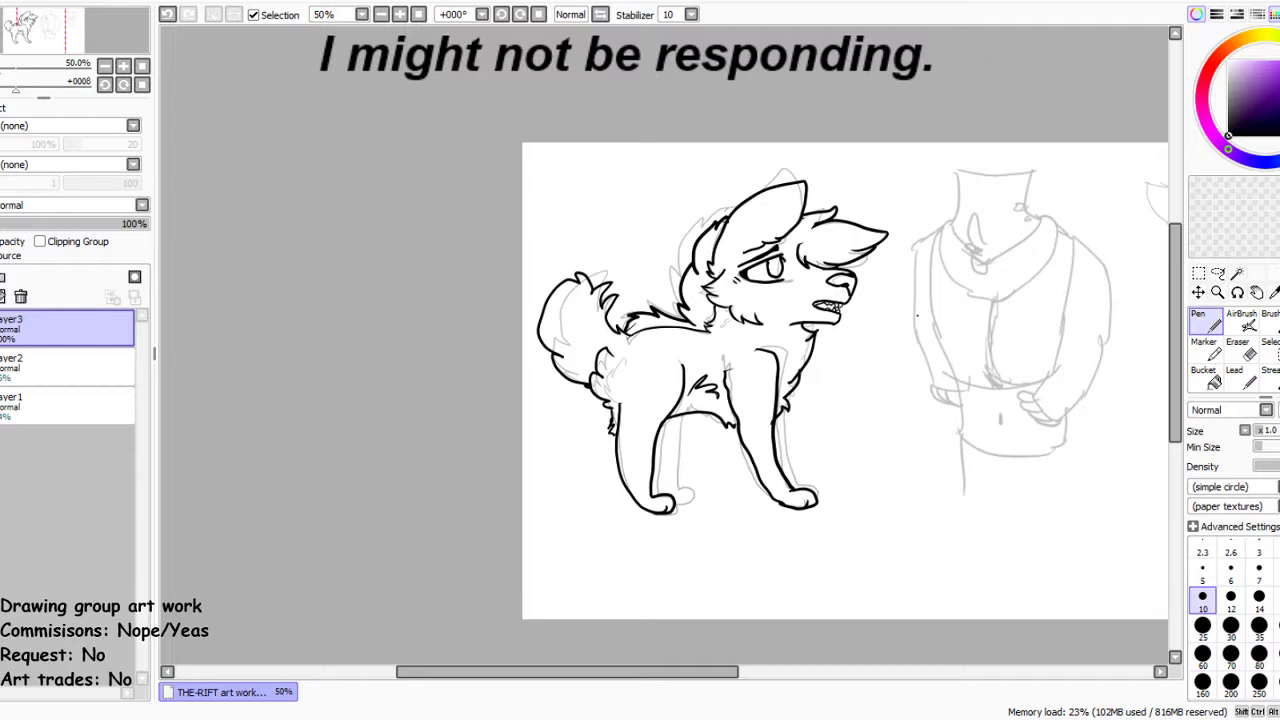
scroll(692, 484, up, 3)
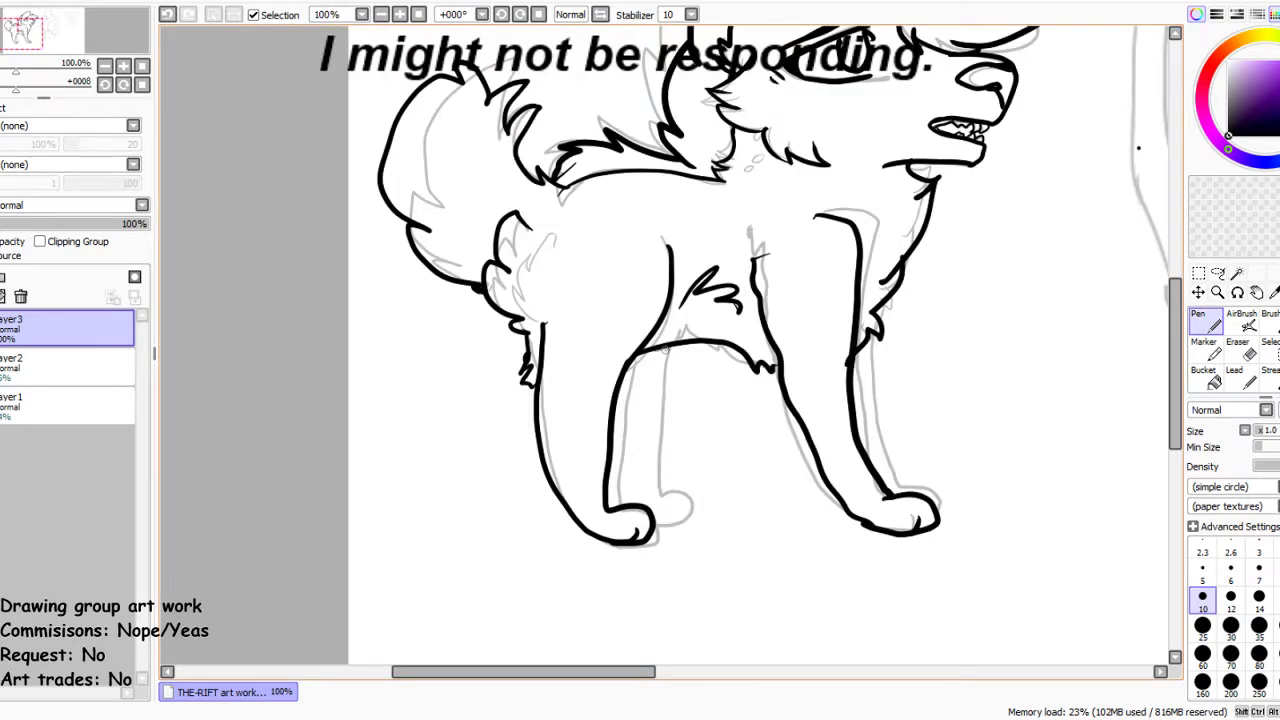
mouse_move(664, 350)
mouse_down()
mouse_move(630, 456)
mouse_move(635, 481)
mouse_move(654, 482)
mouse_move(668, 505)
mouse_move(603, 494)
mouse_up()
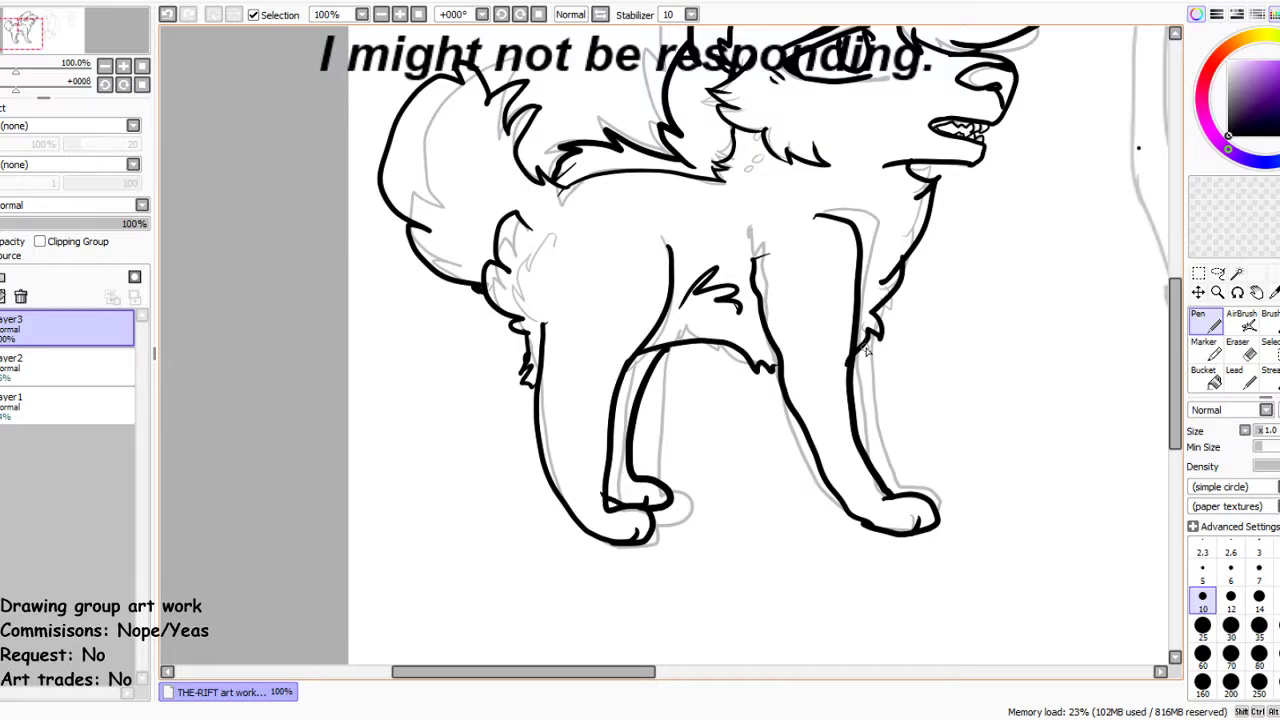
mouse_move(866, 350)
mouse_down()
mouse_move(878, 446)
mouse_move(898, 492)
mouse_move(930, 500)
mouse_move(926, 510)
mouse_up()
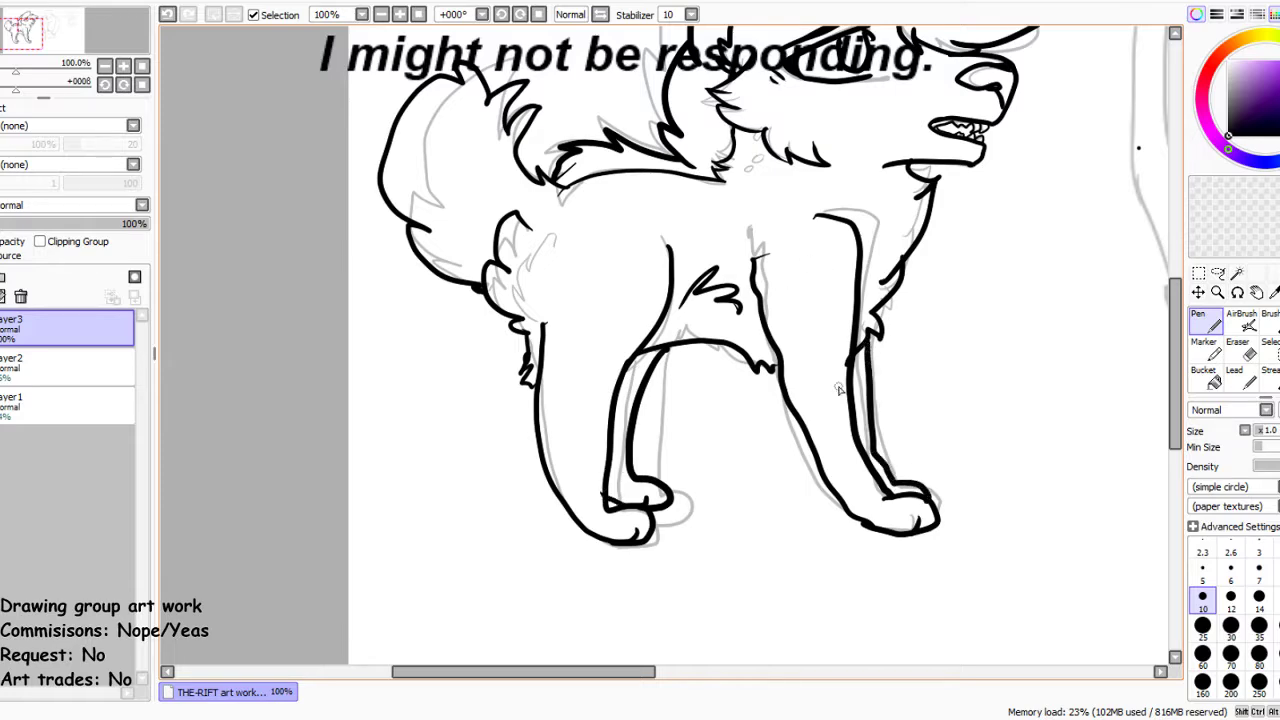
scroll(838, 390, down, 4)
scroll(540, 135, down, 3)
scroll(560, 200, up, 8)
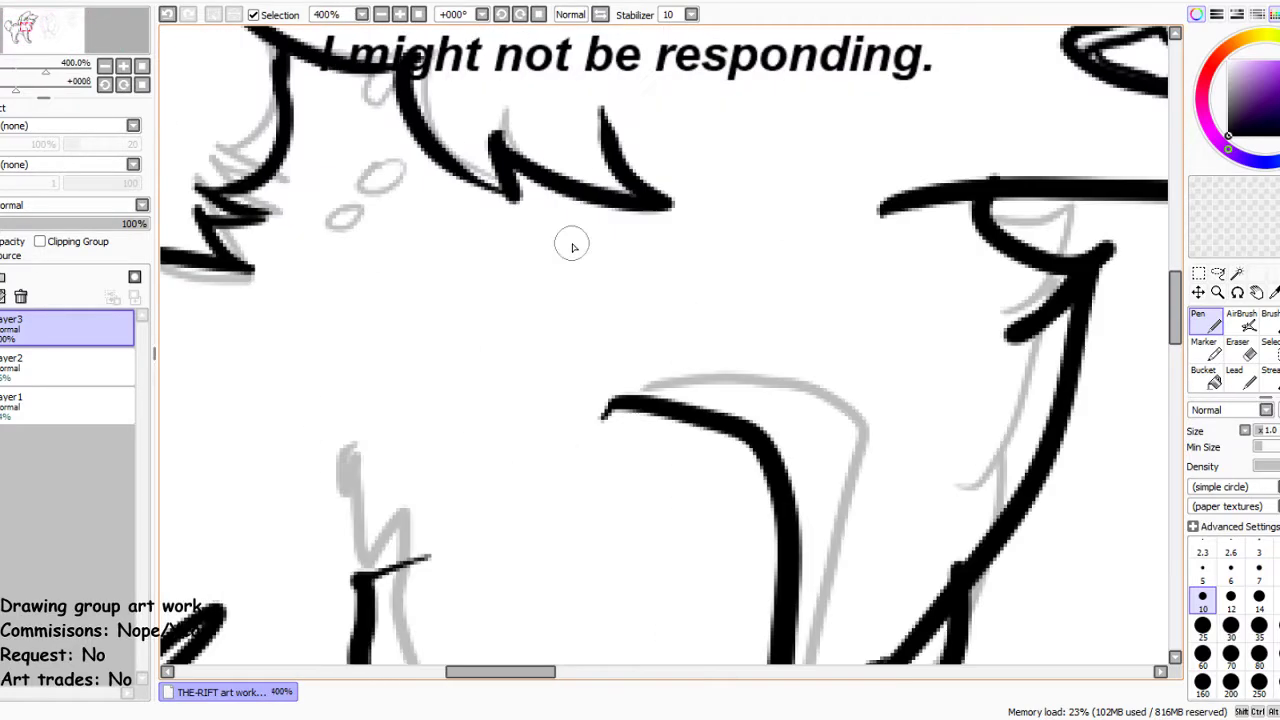
Ink the small oval spots on the dog's neck beside the cheek fur
drag(285, 238, 292, 240)
mouse_move(395, 178)
mouse_down()
mouse_move(372, 200)
mouse_move(412, 184)
mouse_up()
scroll(448, 184, down, 4)
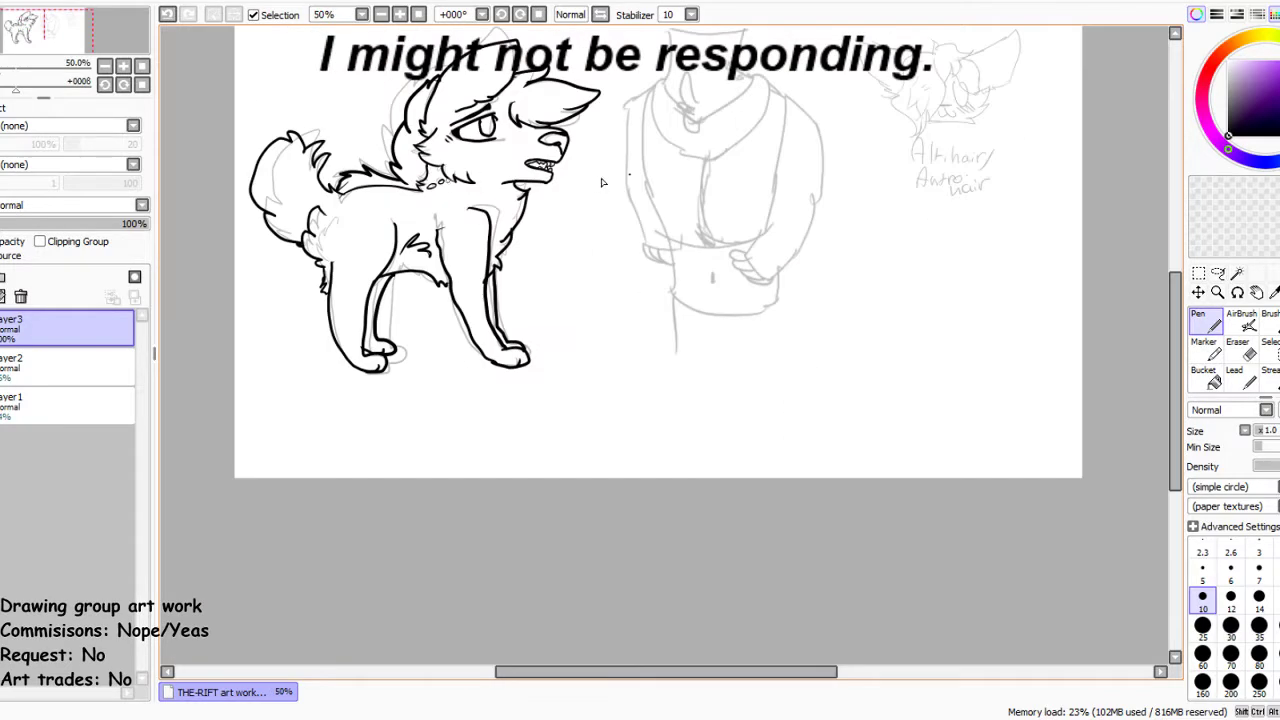
Examine the inked dog and the remaining torso and head sketches across the canvas
scroll(602, 182, up, 3)
scroll(582, 230, down, 5)
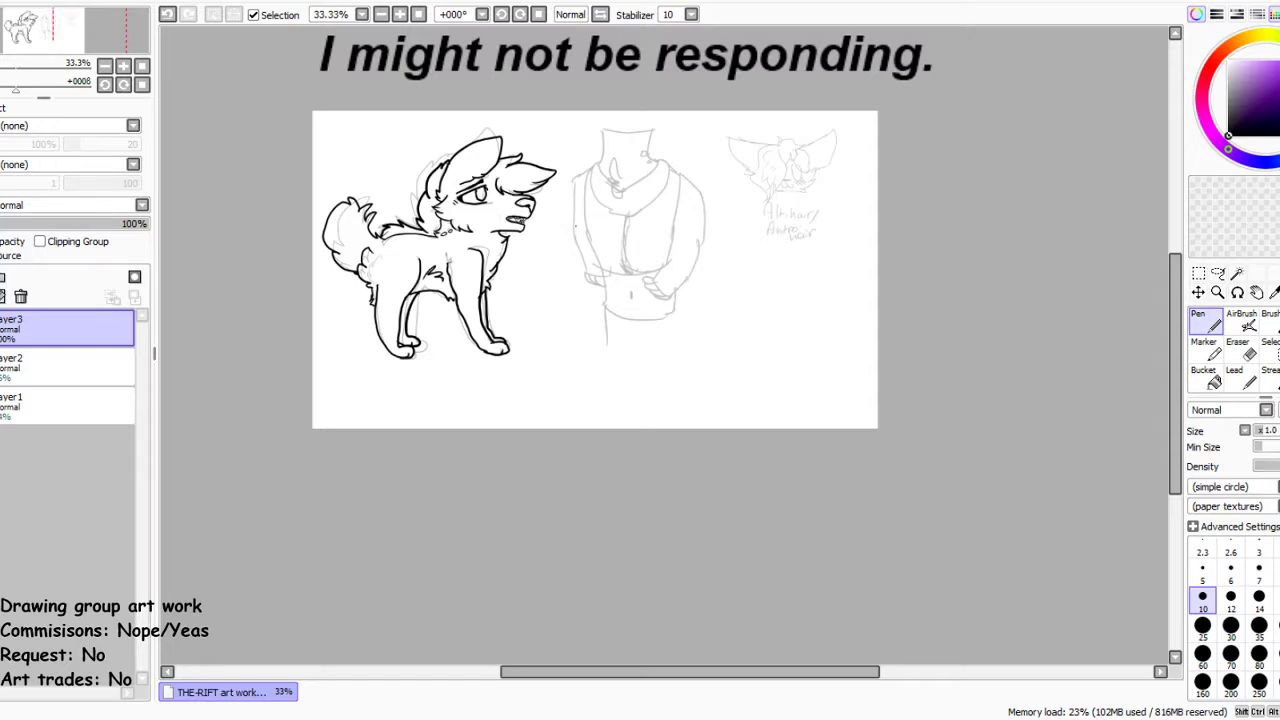
scroll(569, 130, up, 3)
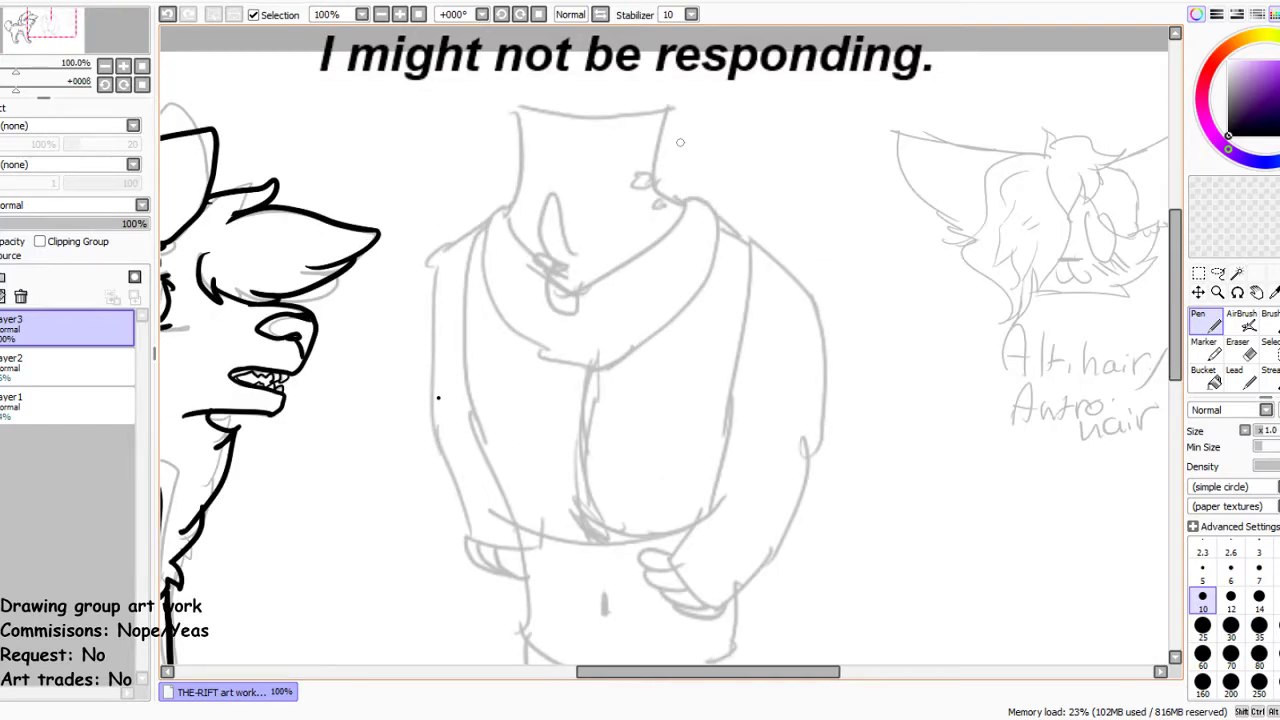
scroll(680, 142, down, 3)
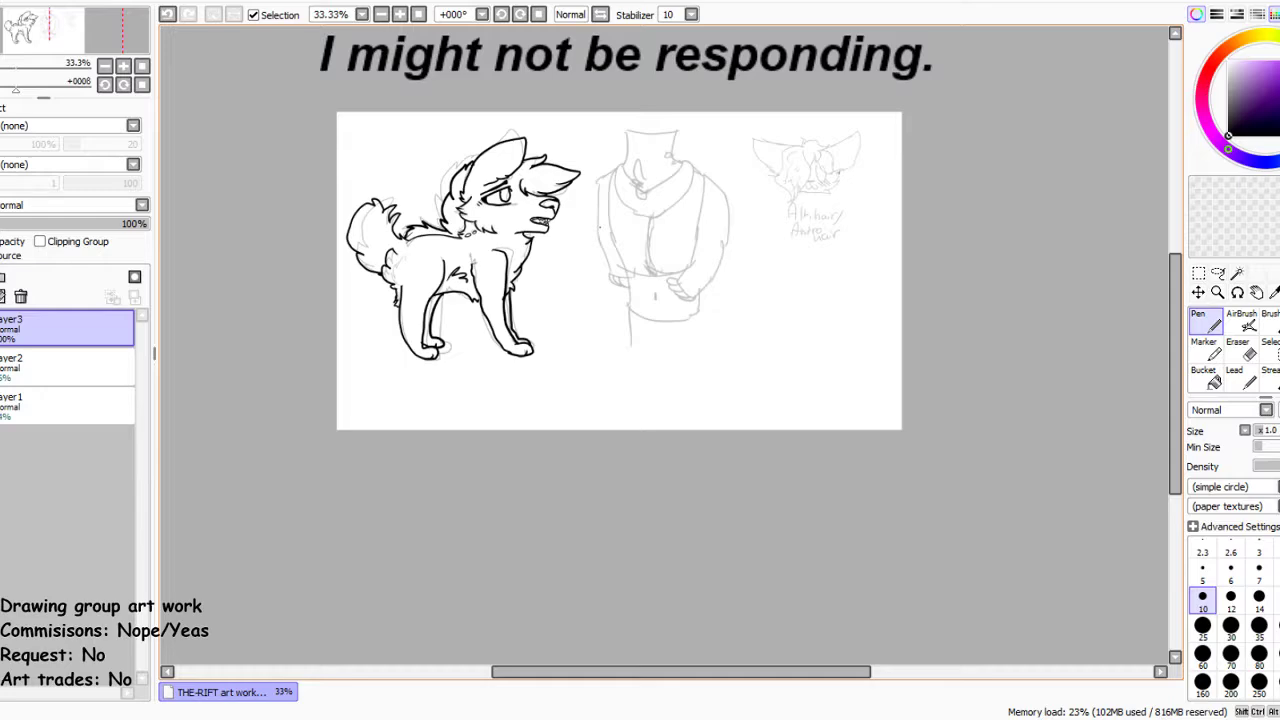
scroll(660, 220, up, 3)
scroll(660, 220, down, 2)
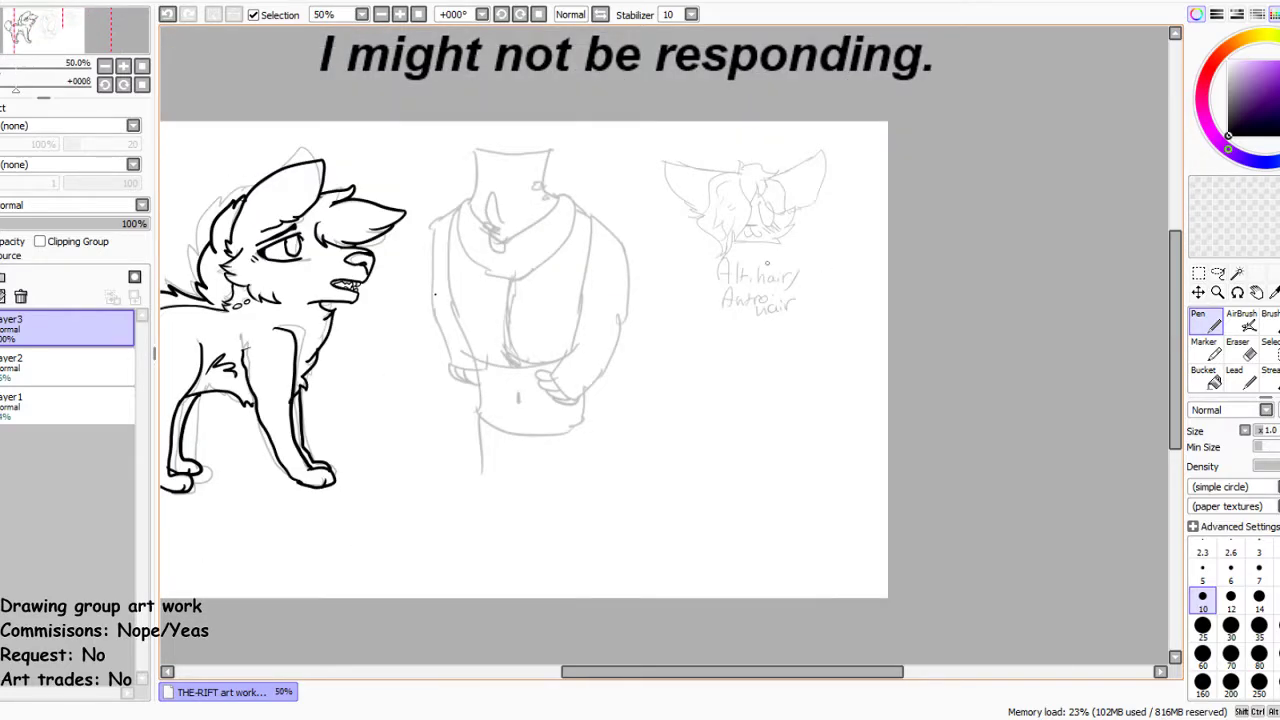
scroll(767, 262, down, 1)
scroll(610, 300, up, 3)
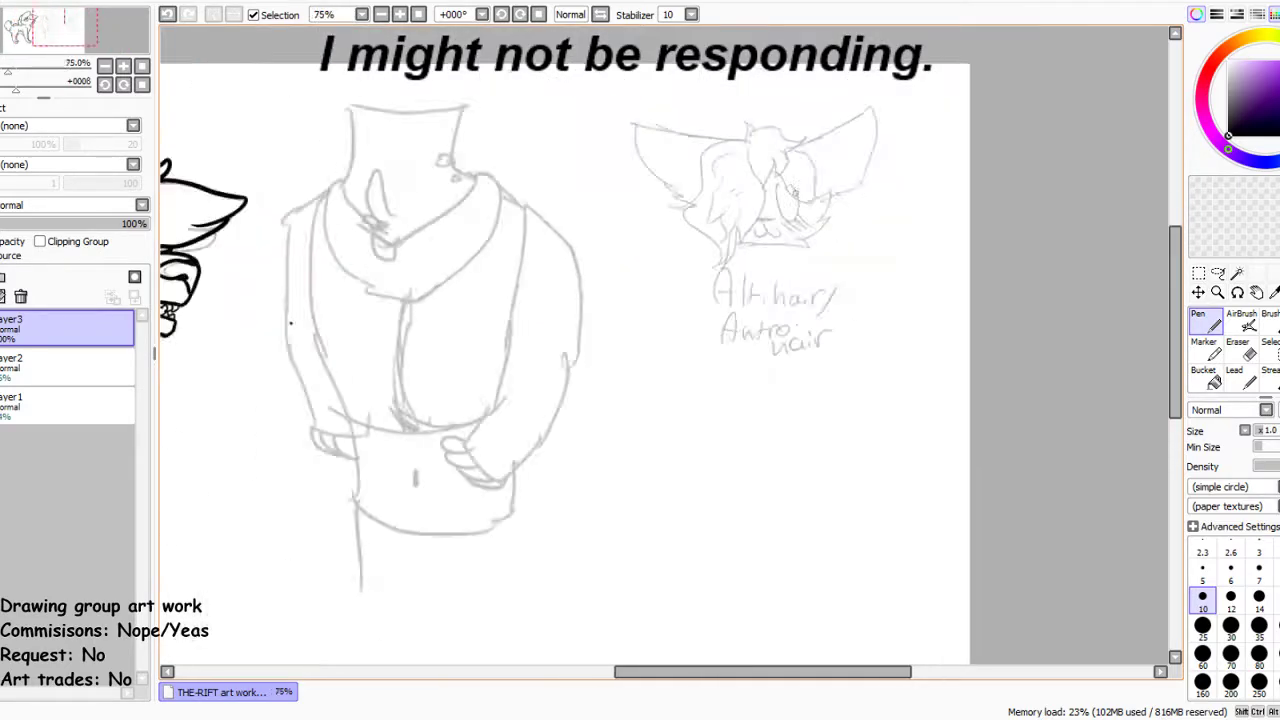
scroll(610, 300, down, 2)
Erase the rough torso sketch between the dog and the head on Layer2 using the size 500 Eraser
click(66, 365)
key(e)
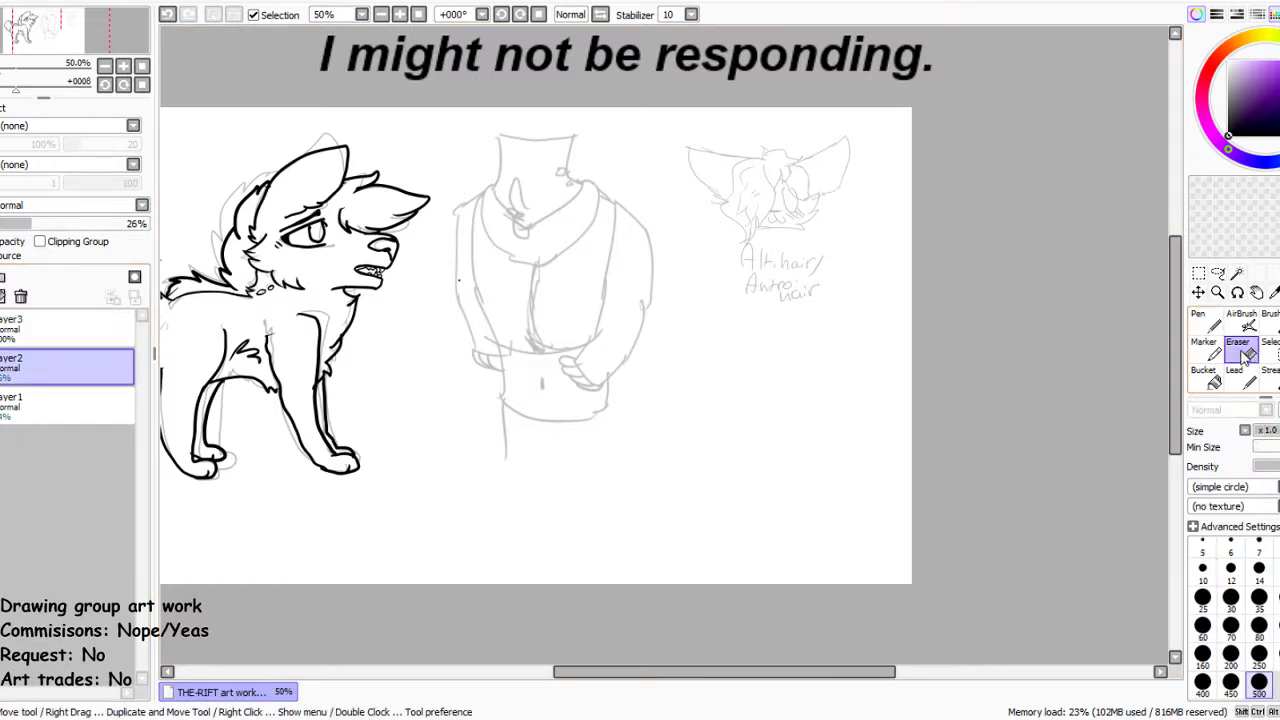
mouse_move(591, 384)
mouse_down()
mouse_move(606, 275)
mouse_move(551, 176)
mouse_move(506, 299)
mouse_move(508, 372)
mouse_up()
Lasso the head sketch with its hair caption, enlarge it into the cleared space beside the dog, and deselect it
click(1237, 273)
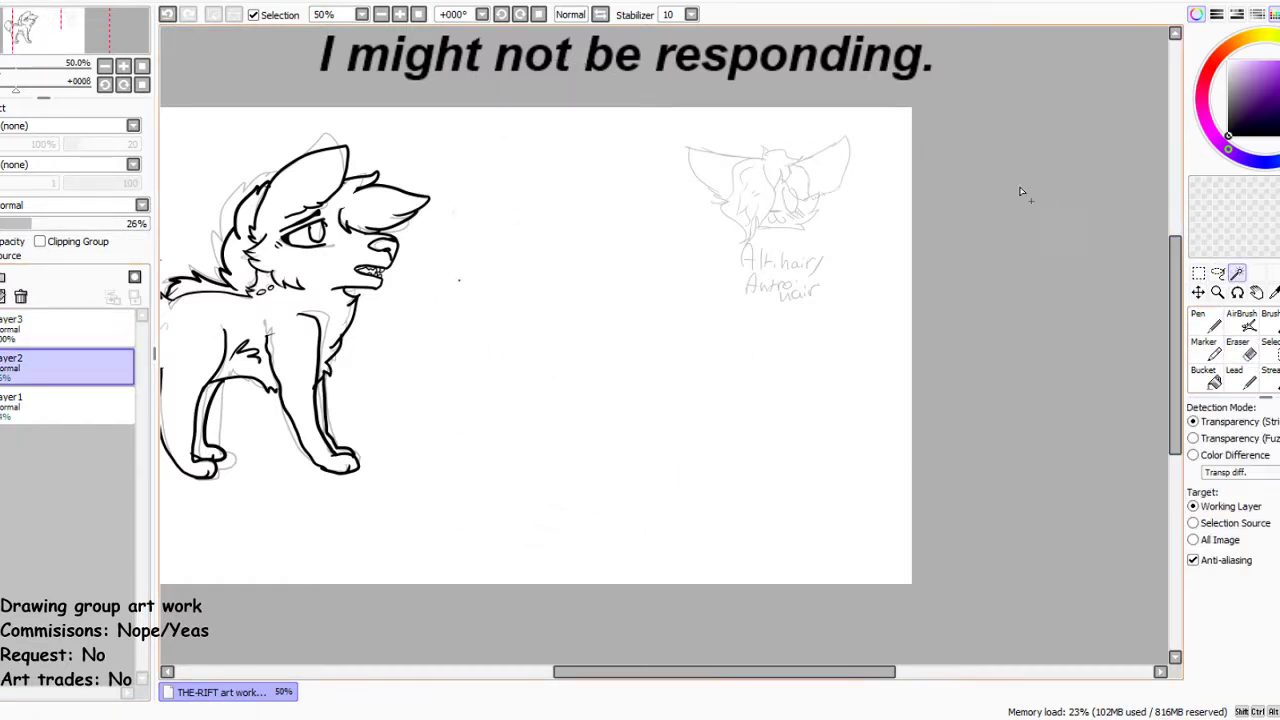
click(1218, 273)
mouse_move(745, 114)
mouse_down()
mouse_move(641, 241)
mouse_move(882, 358)
mouse_move(910, 142)
mouse_move(740, 116)
mouse_up()
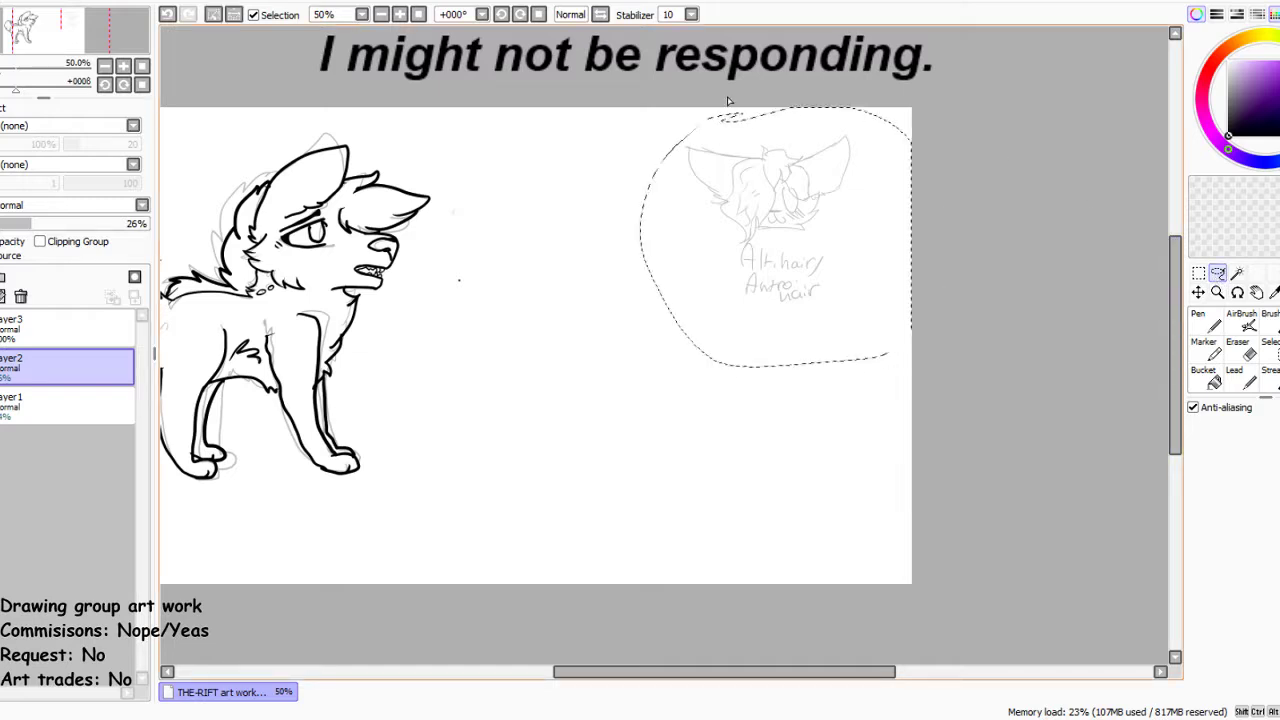
key(ctrl+t)
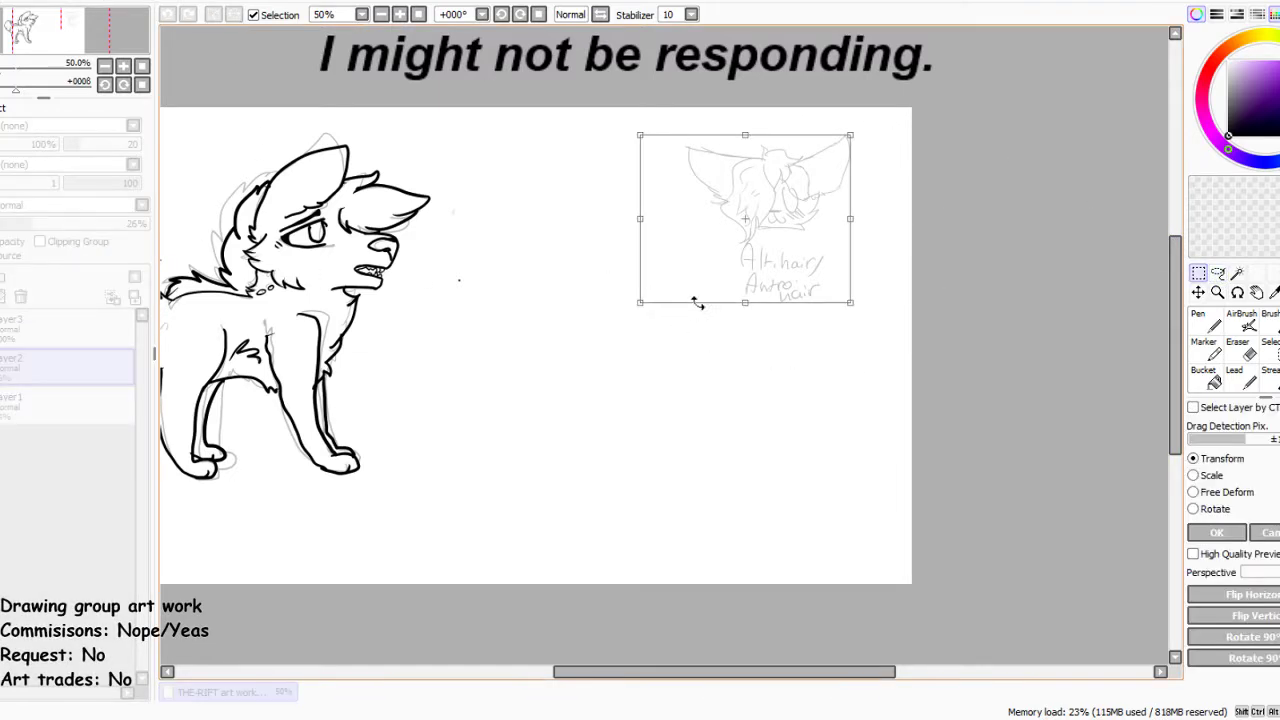
mouse_move(636, 297)
mouse_down()
mouse_move(492, 390)
mouse_move(474, 462)
mouse_move(623, 357)
mouse_move(591, 263)
mouse_move(646, 326)
mouse_up()
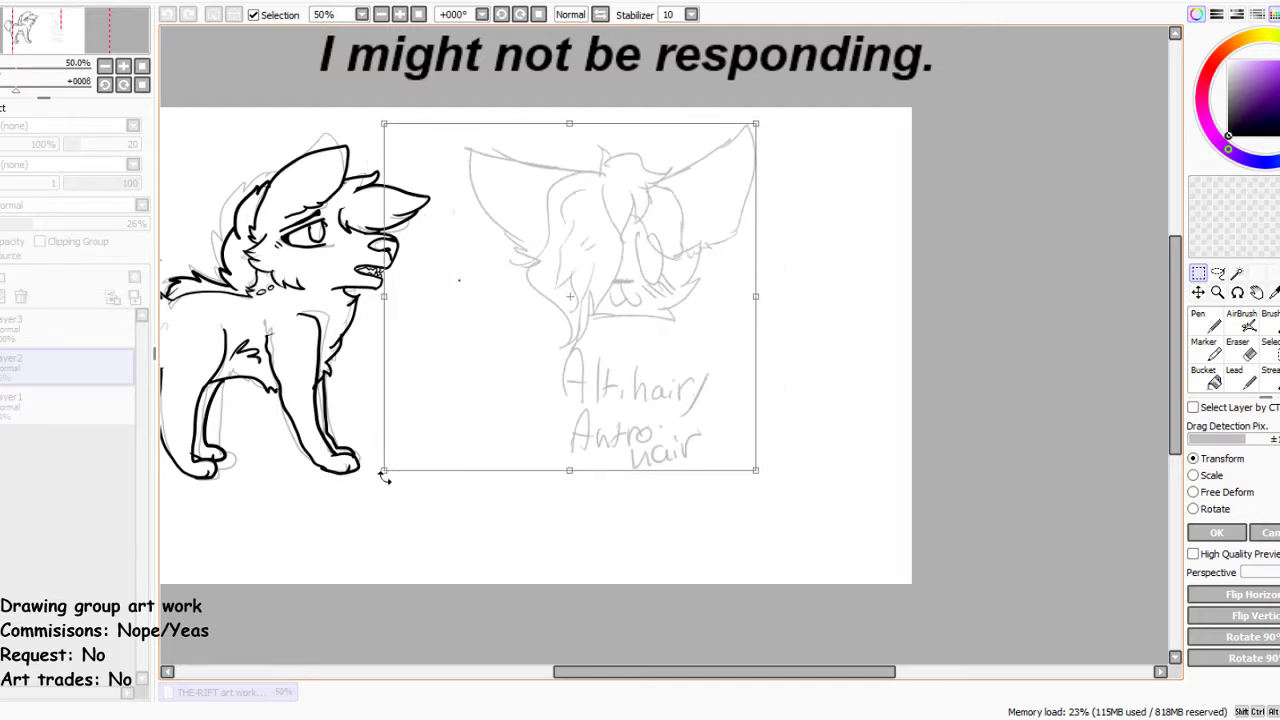
drag(385, 474, 389, 436)
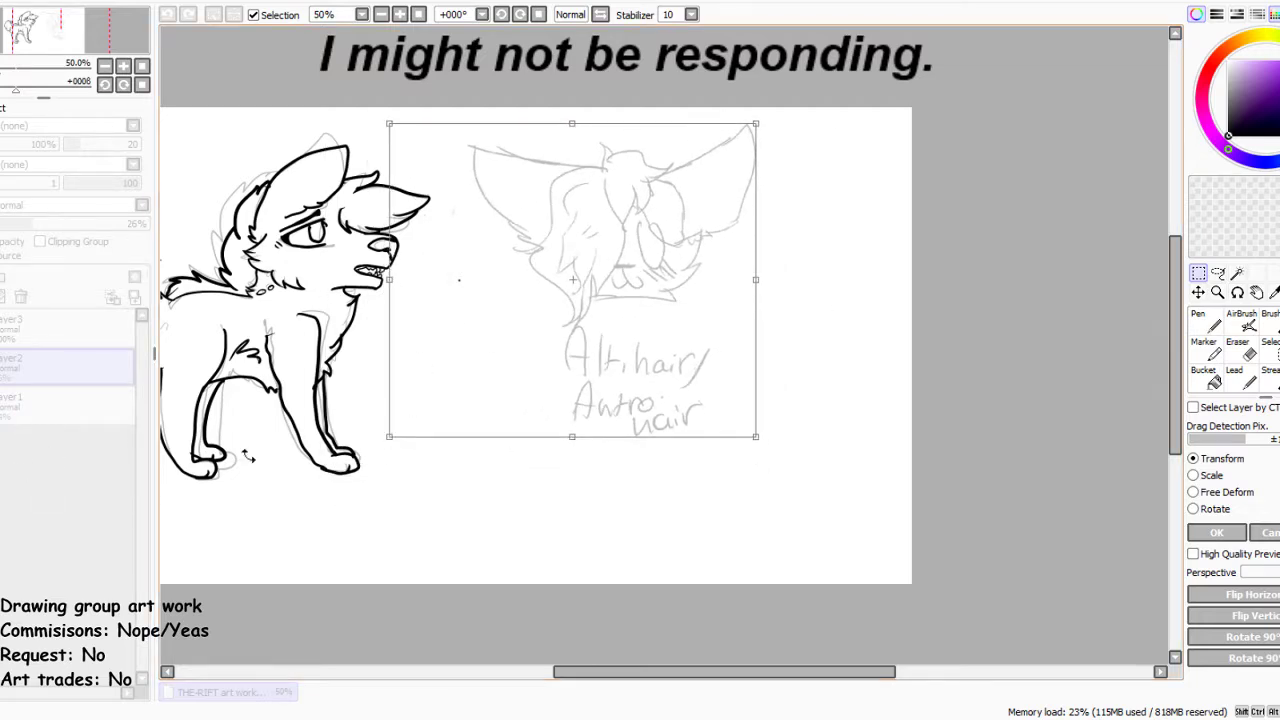
click(1216, 532)
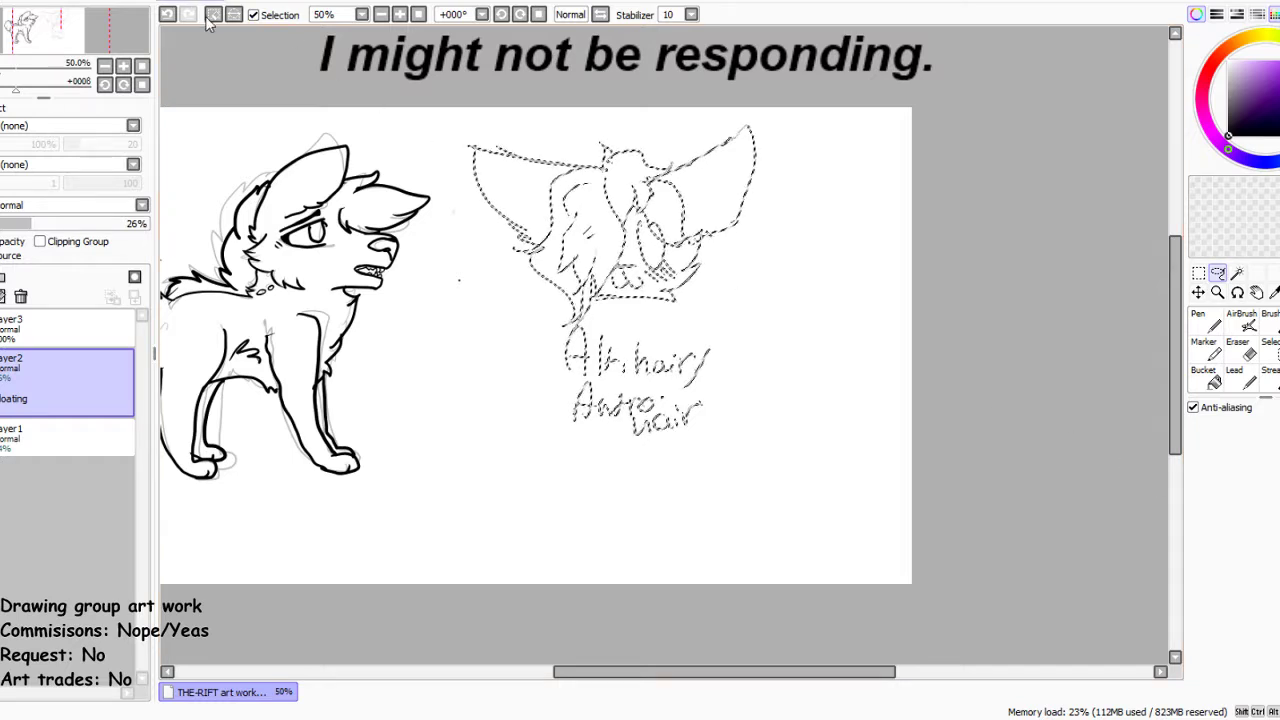
key(ctrl+d)
Switch to Layer3 with the Pen tool at size 10 for inking the enlarged head sketch
click(60, 328)
click(1205, 320)
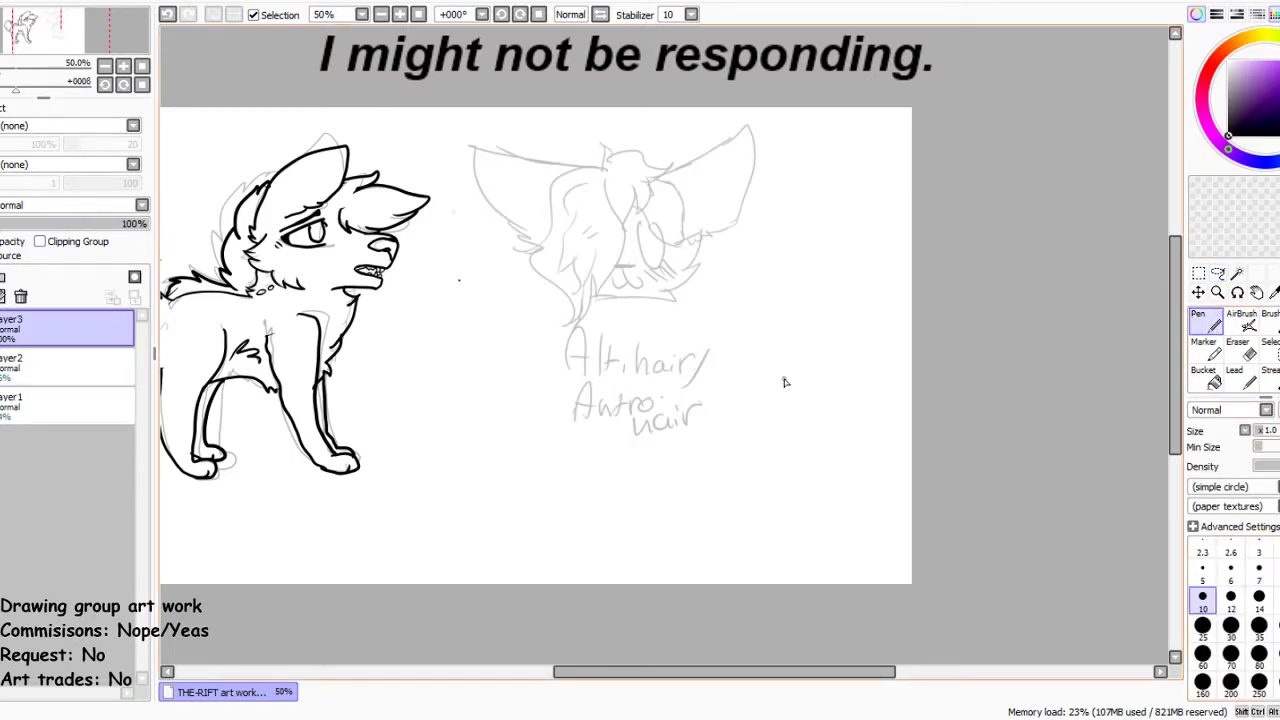
scroll(785, 382, up, 2)
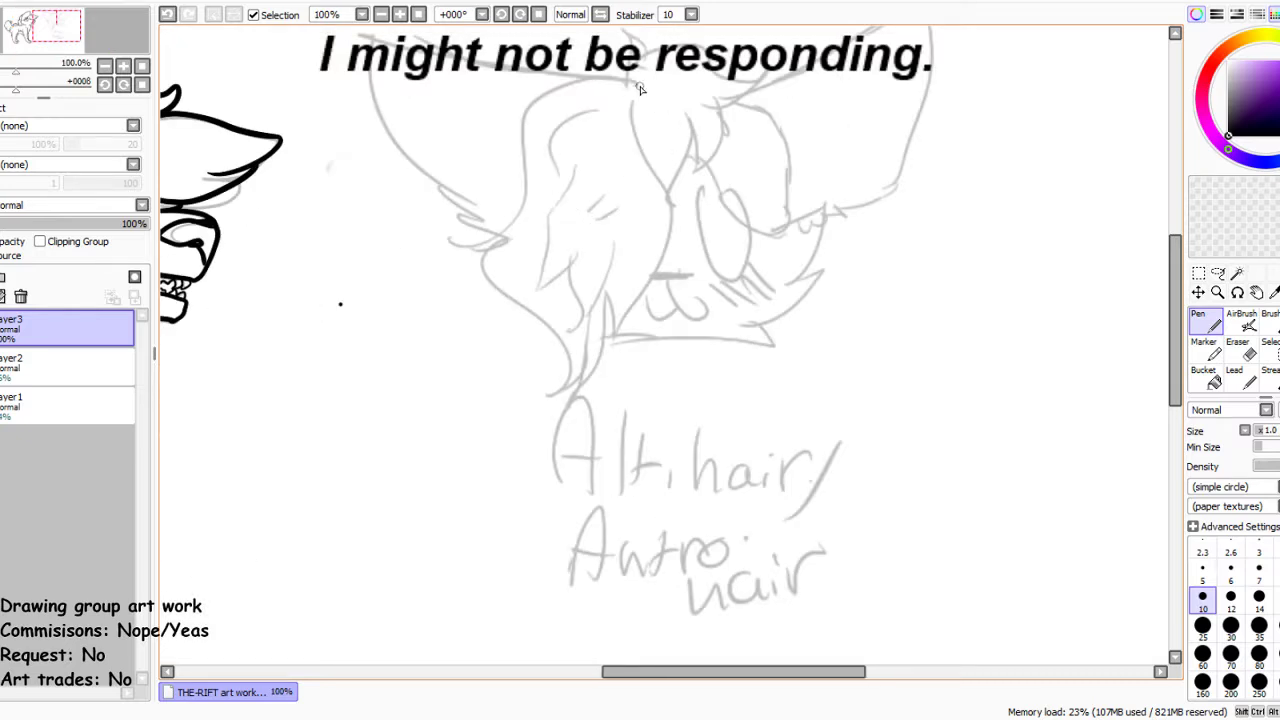
mouse_move(641, 89)
mouse_down()
mouse_move(543, 112)
mouse_move(497, 150)
mouse_up()
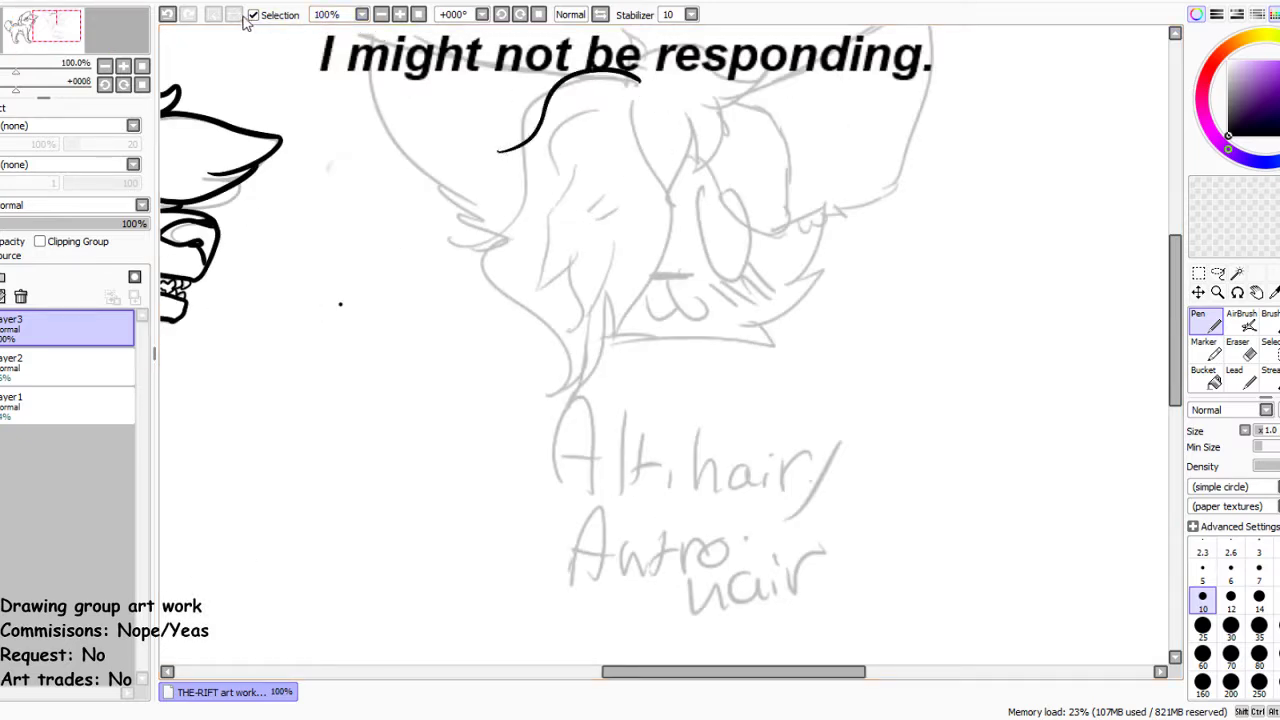
click(167, 14)
mouse_move(500, 232)
mouse_down()
mouse_move(462, 242)
mouse_move(500, 238)
mouse_up()
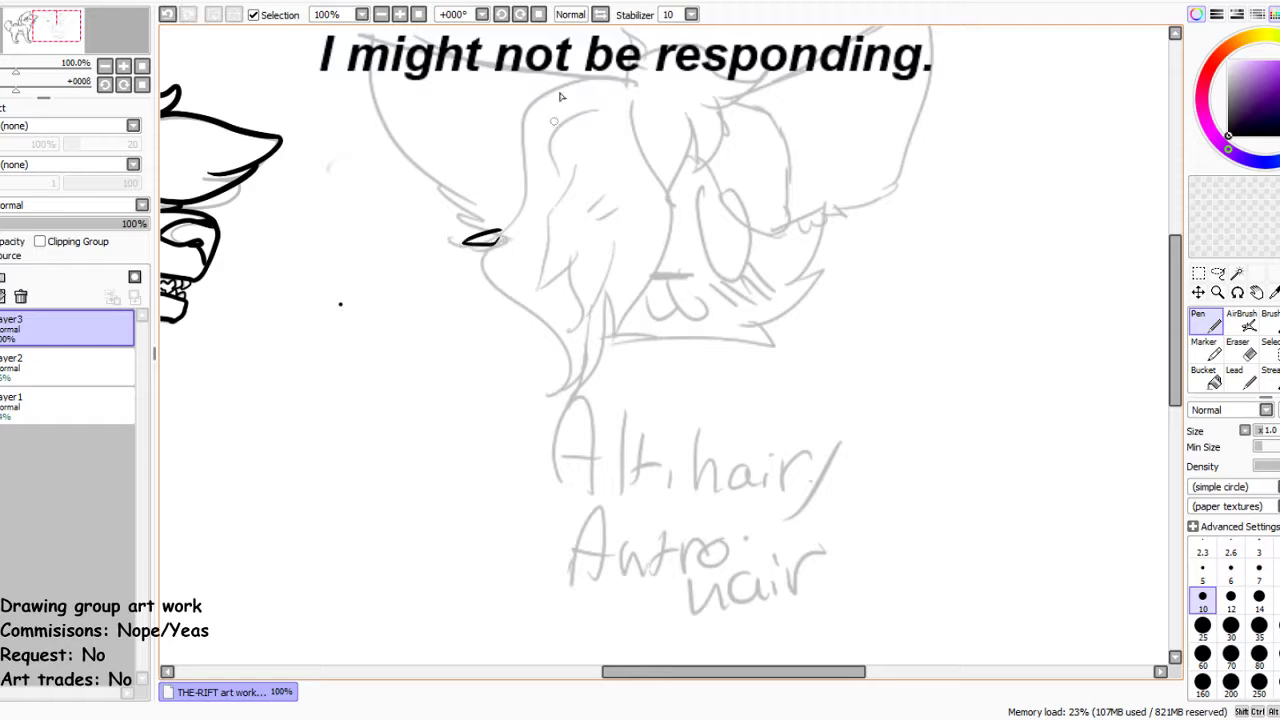
drag(156, 20, 165, 20)
click(176, 14)
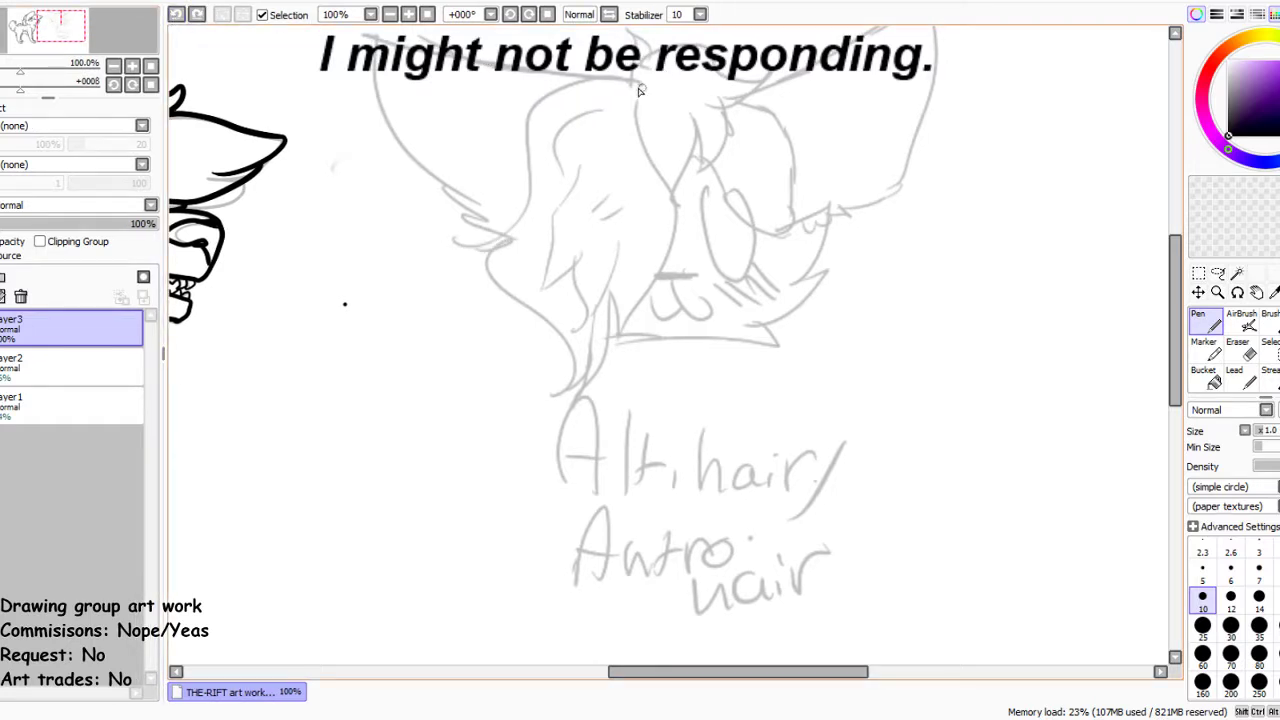
Ink the outline of the long hair swoop covering one side of the face, ending in jagged tips
mouse_move(640, 90)
mouse_down()
mouse_move(507, 232)
mouse_move(463, 252)
mouse_move(535, 378)
mouse_up()
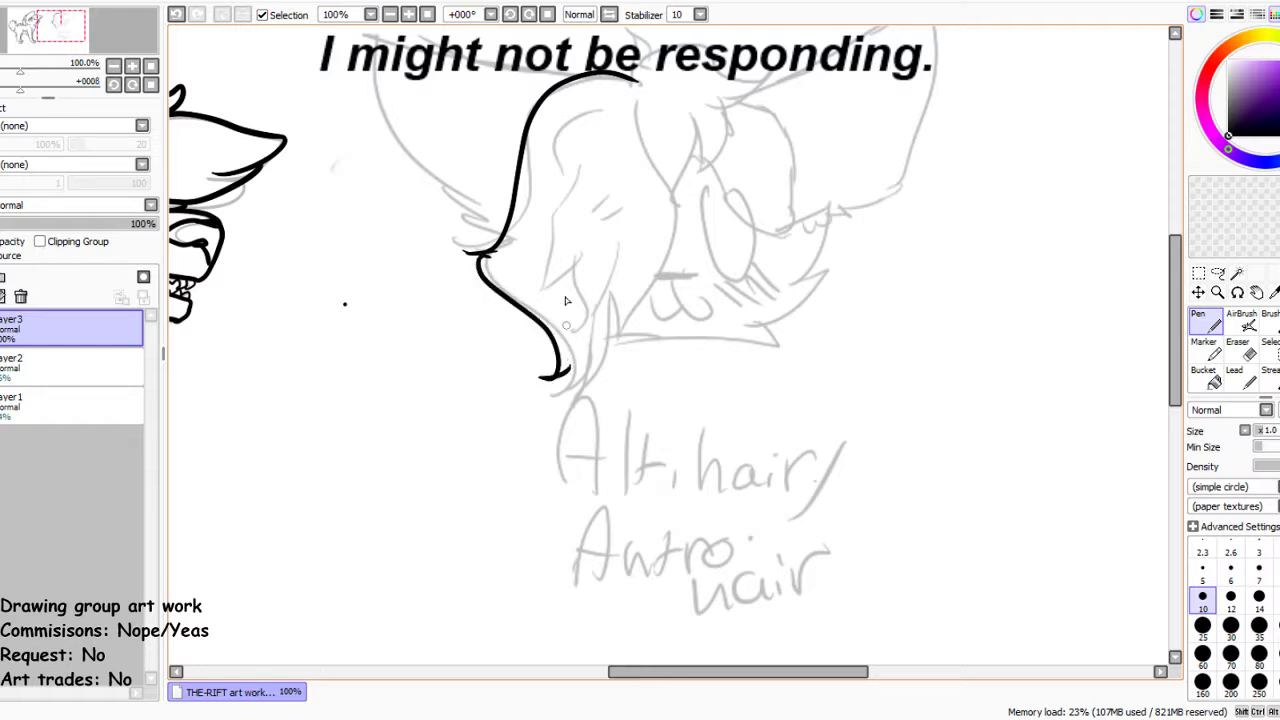
mouse_move(640, 120)
mouse_down()
mouse_move(665, 316)
mouse_move(600, 382)
mouse_up()
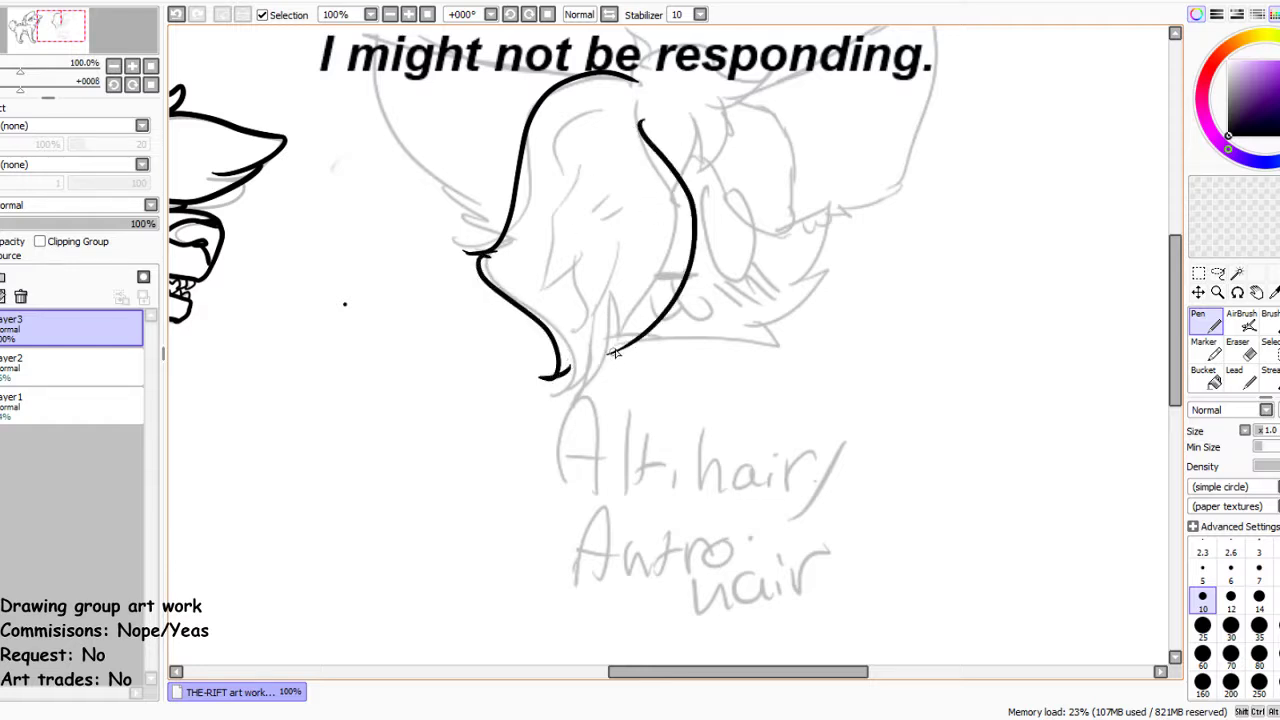
mouse_move(620, 326)
mouse_down()
mouse_move(603, 389)
mouse_move(584, 363)
mouse_move(540, 392)
mouse_up()
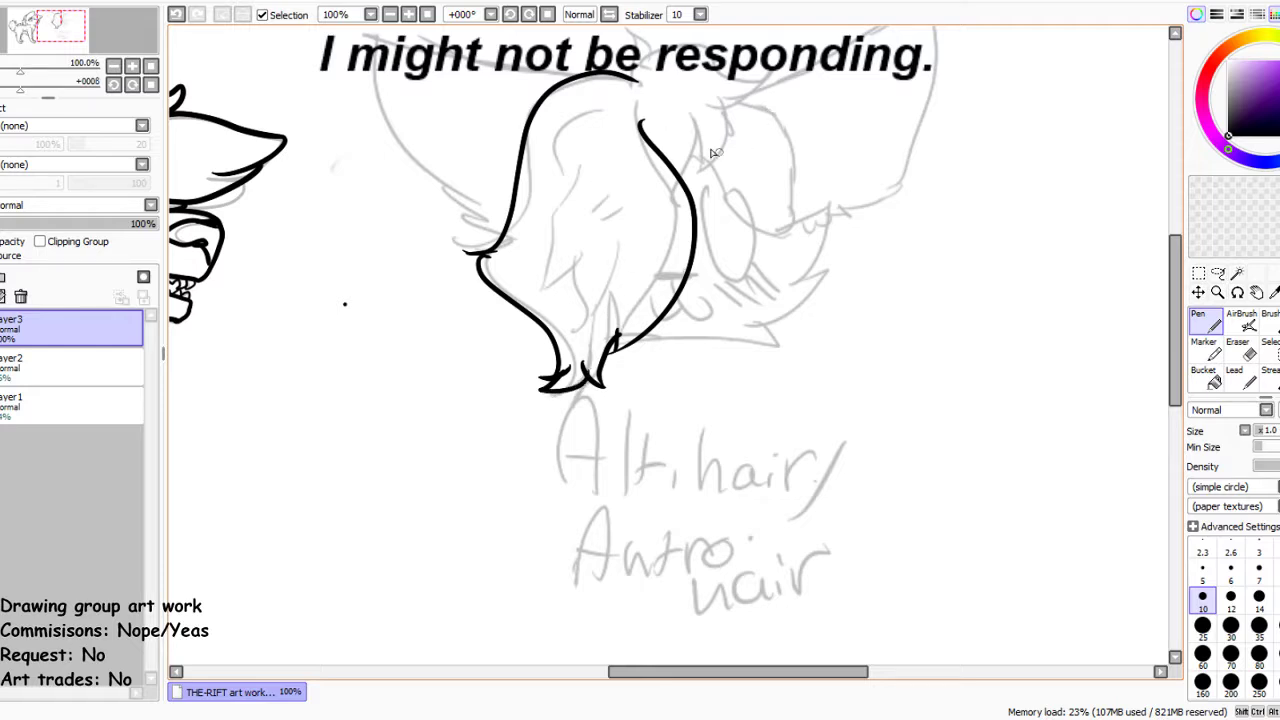
Ink the inner hair strands, the top tuft and bangs, and the rounded lock over the other side of the forehead
drag(698, 116, 676, 186)
mouse_move(597, 97)
mouse_down()
mouse_move(567, 177)
mouse_move(538, 207)
mouse_move(561, 194)
mouse_move(571, 331)
mouse_move(610, 338)
mouse_up()
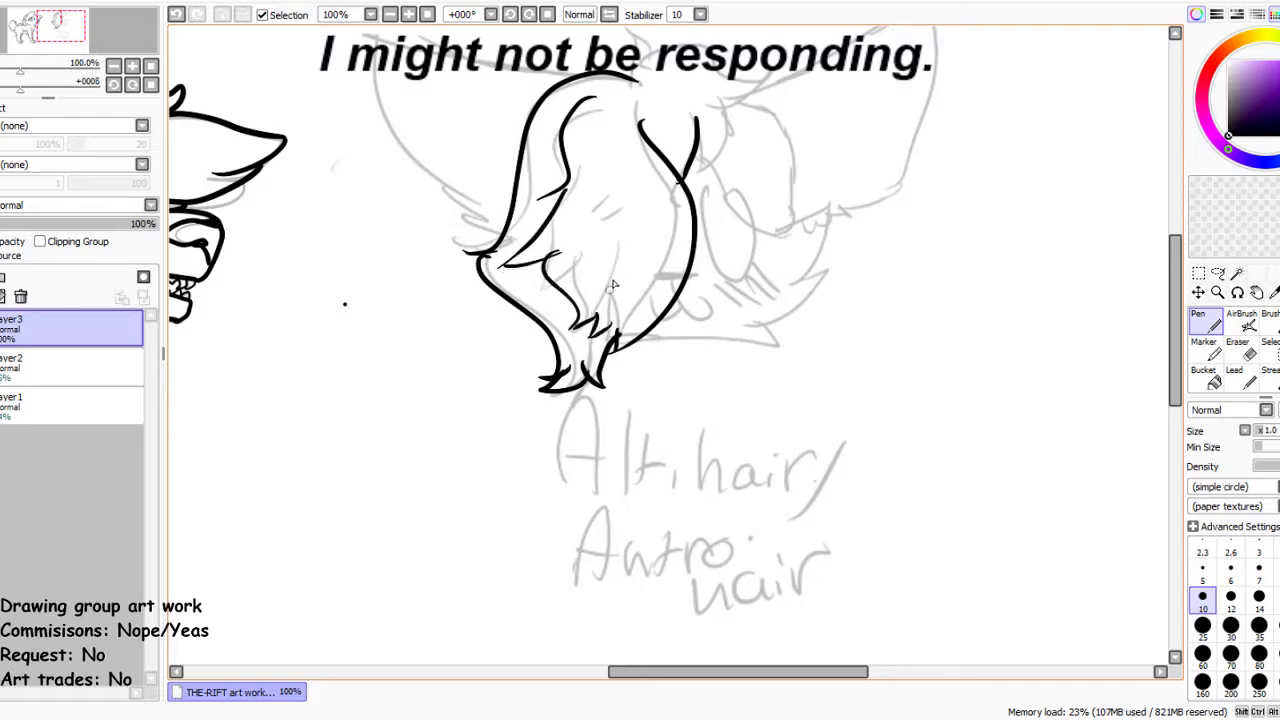
drag(594, 203, 592, 224)
mouse_move(635, 80)
mouse_down()
mouse_move(767, 68)
mouse_move(728, 93)
mouse_move(731, 177)
mouse_move(697, 182)
mouse_move(688, 160)
mouse_move(790, 220)
mouse_up()
mouse_move(755, 105)
mouse_down()
mouse_move(802, 177)
mouse_move(787, 225)
mouse_up()
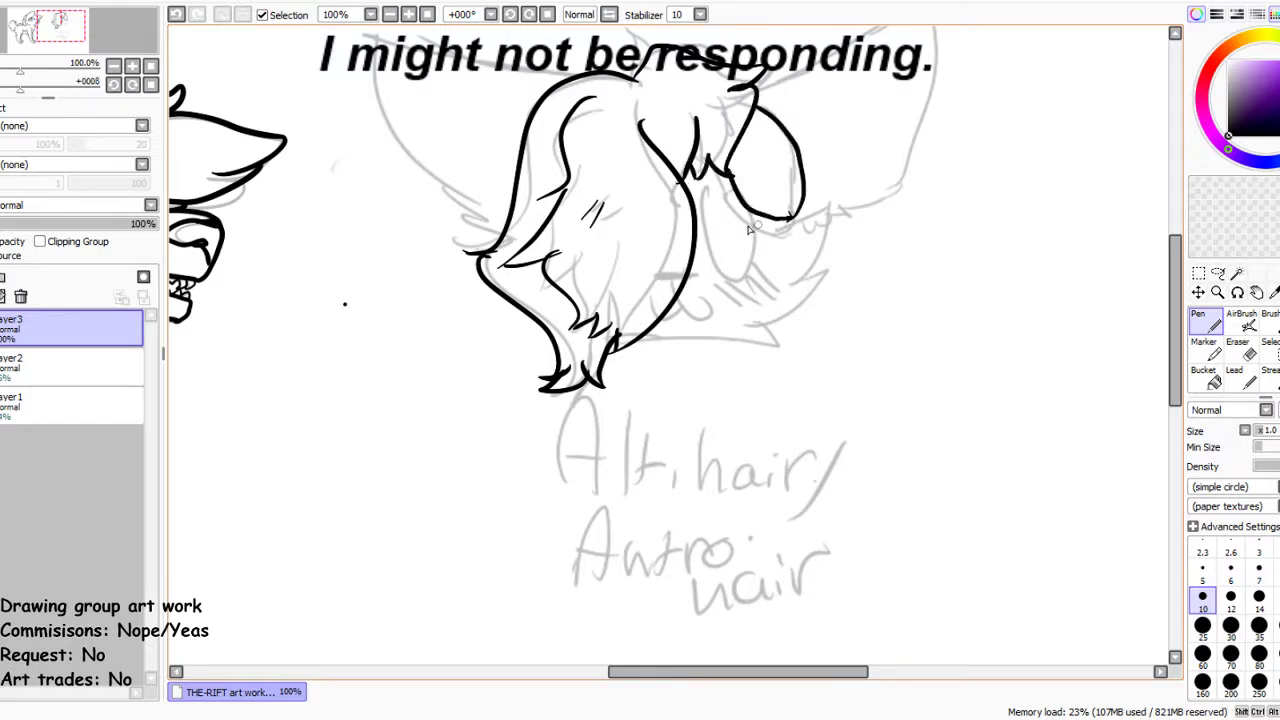
Ink both pointed ears with fur tufts, the fluffy cheek and jaw line, and the small nose and mouth
mouse_move(563, 88)
mouse_down()
mouse_move(390, 45)
mouse_move(442, 150)
mouse_move(425, 155)
mouse_move(512, 234)
mouse_up()
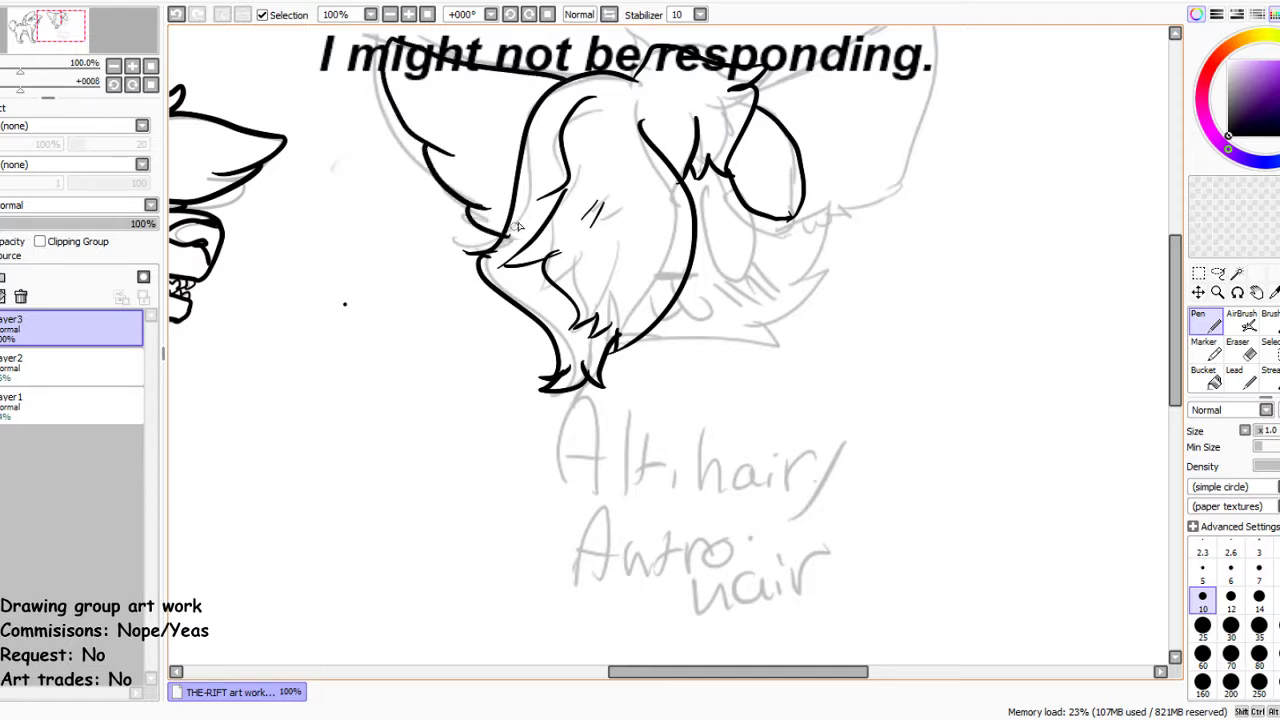
mouse_move(786, 220)
mouse_down()
mouse_move(834, 256)
mouse_move(787, 280)
mouse_move(814, 270)
mouse_move(789, 314)
mouse_move(744, 320)
mouse_move(769, 322)
mouse_move(748, 343)
mouse_move(639, 337)
mouse_up()
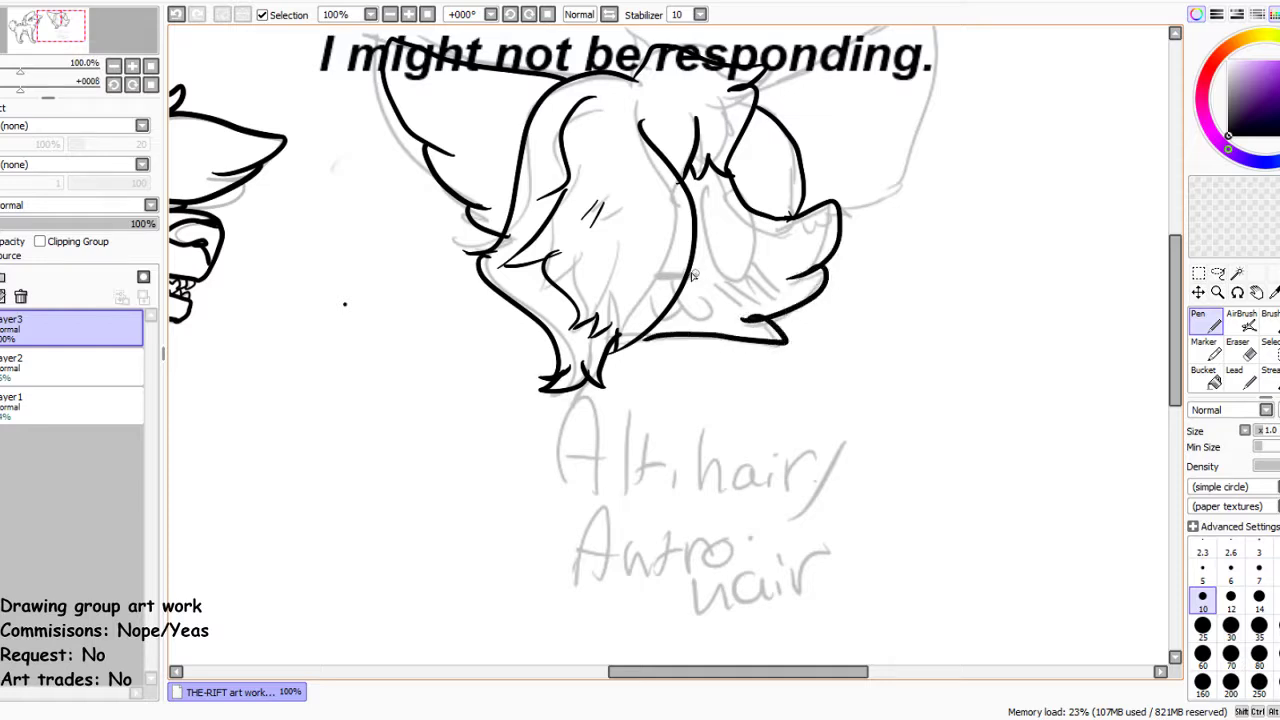
mouse_move(716, 276)
mouse_down()
mouse_move(685, 285)
mouse_move(715, 313)
mouse_move(715, 300)
mouse_move(670, 314)
mouse_up()
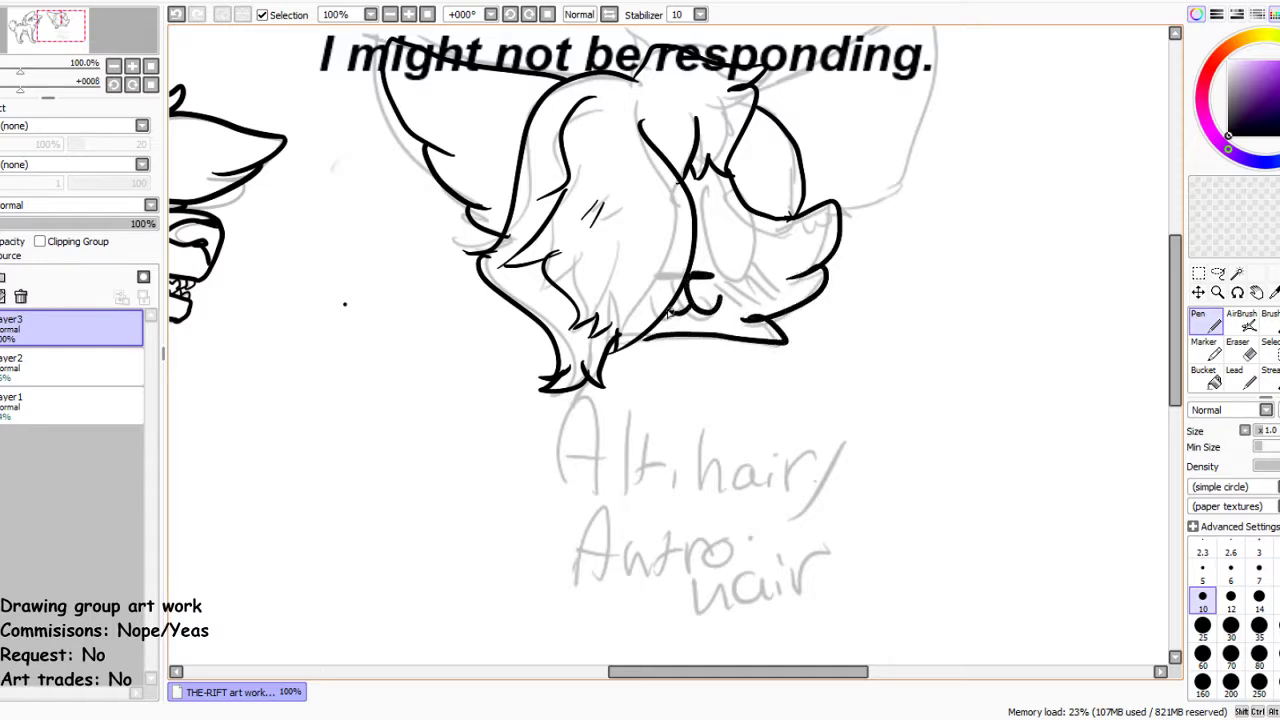
mouse_move(760, 112)
mouse_down()
mouse_move(840, 70)
mouse_move(942, 58)
mouse_move(887, 157)
mouse_move(895, 185)
mouse_move(853, 224)
mouse_up()
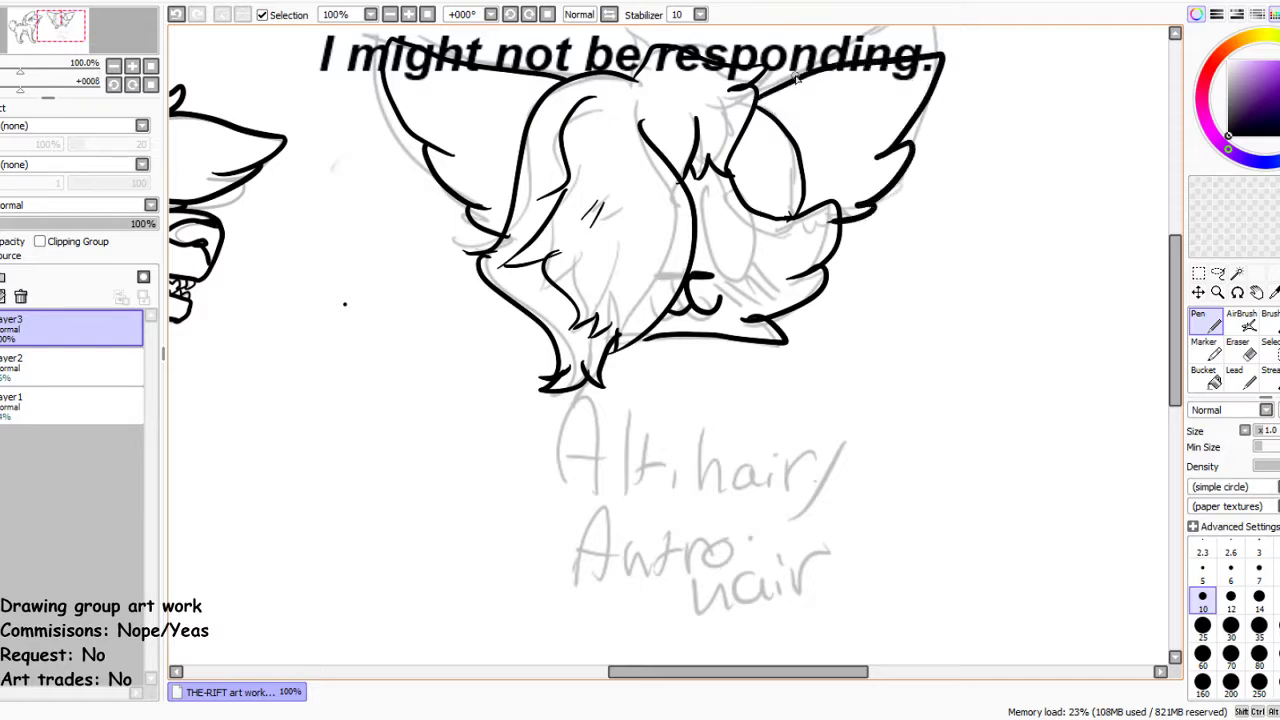
Ink the oval outline of the visible eye beneath the bangs, leaving its interior empty
scroll(853, 224, down, 2)
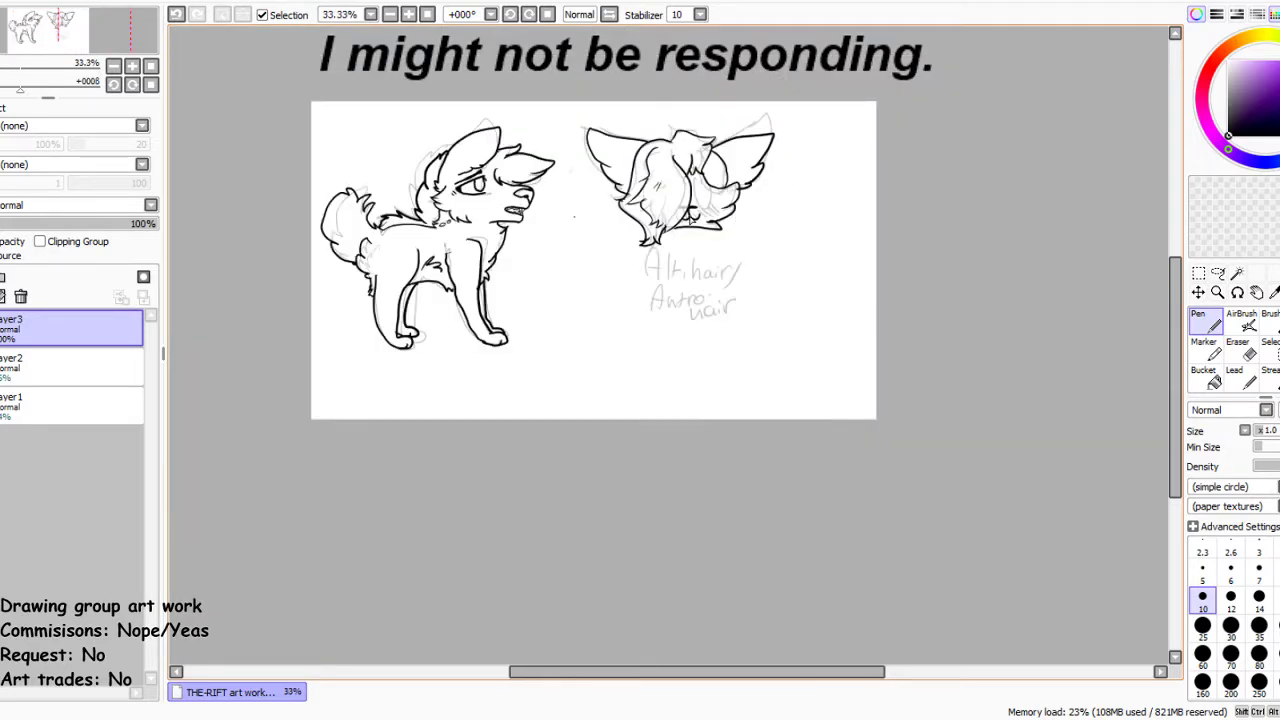
scroll(670, 207, up, 5)
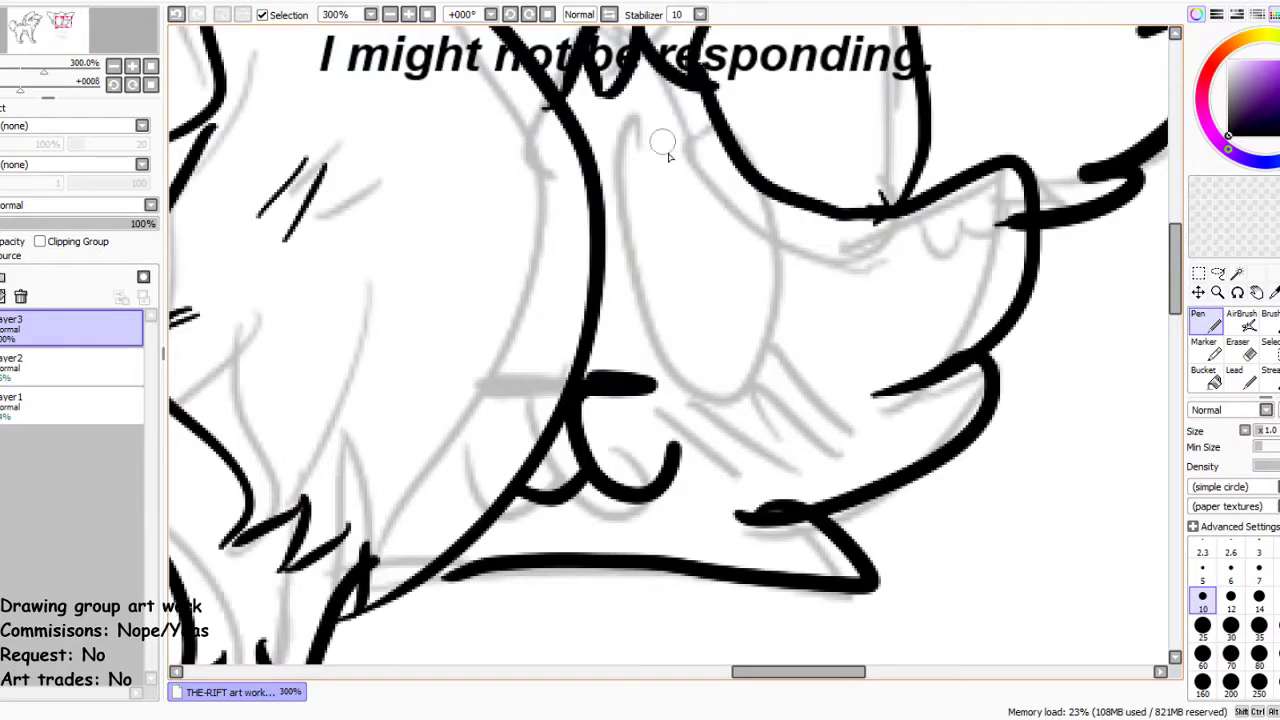
mouse_move(673, 160)
mouse_down()
mouse_move(703, 362)
mouse_move(701, 173)
mouse_move(678, 170)
mouse_move(674, 335)
mouse_move(700, 355)
mouse_up()
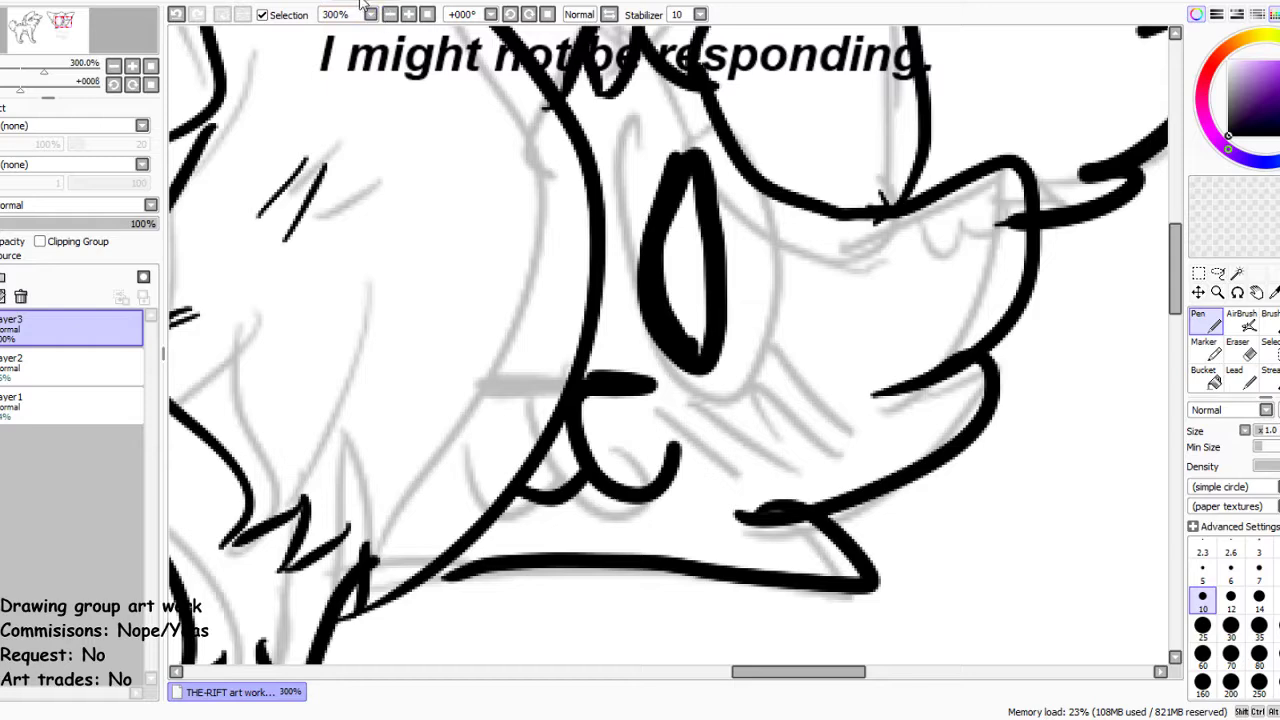
click(175, 15)
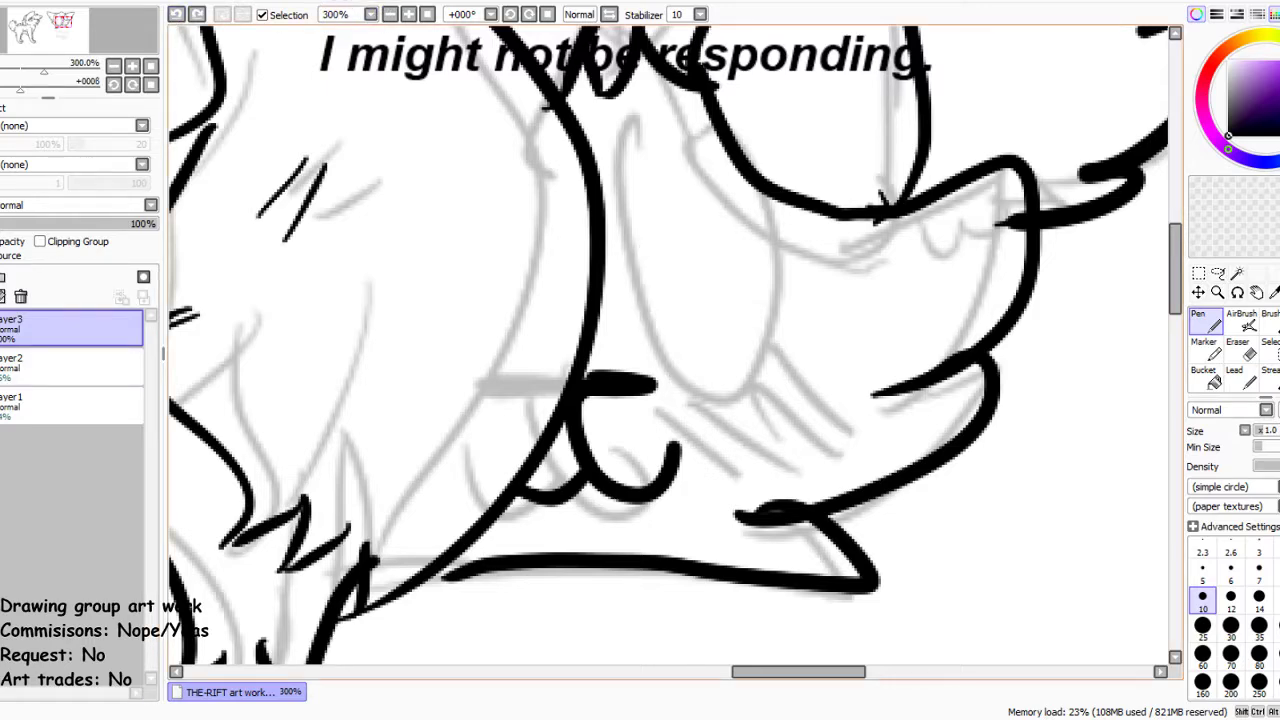
mouse_move(702, 92)
mouse_down()
mouse_move(625, 185)
mouse_move(795, 300)
mouse_move(767, 180)
mouse_move(705, 262)
mouse_up()
drag(716, 172, 695, 248)
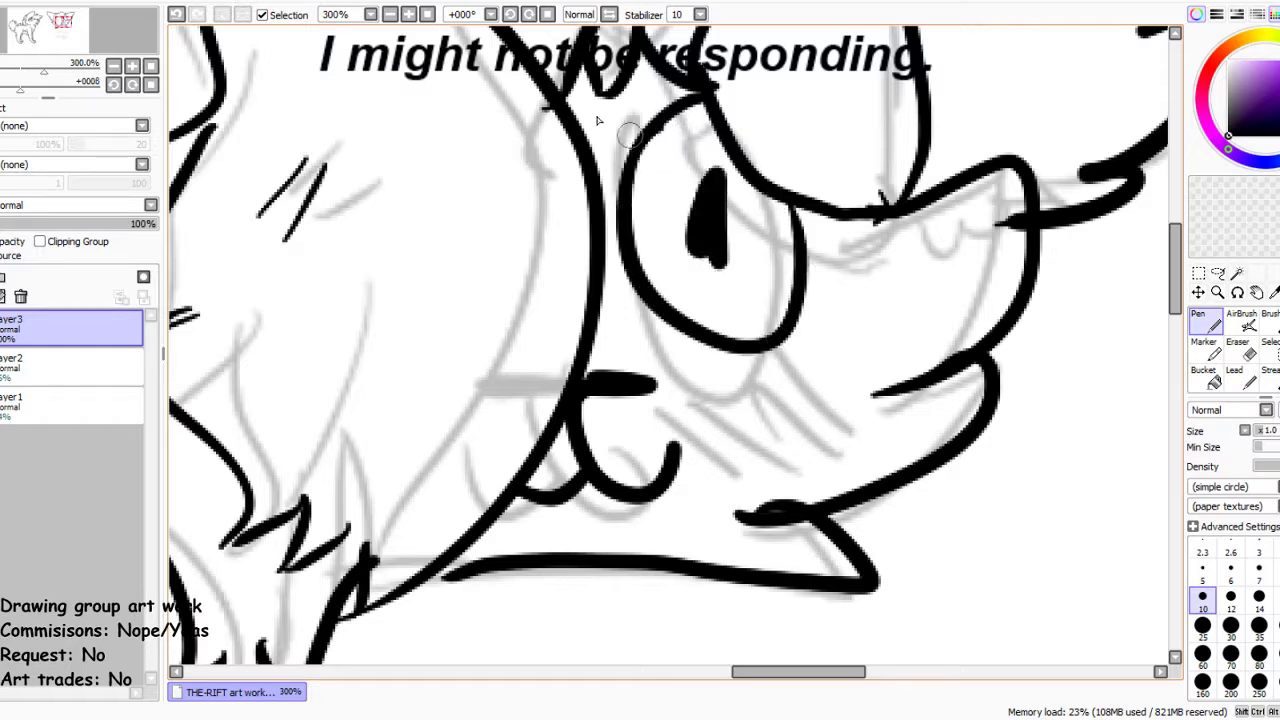
click(176, 14)
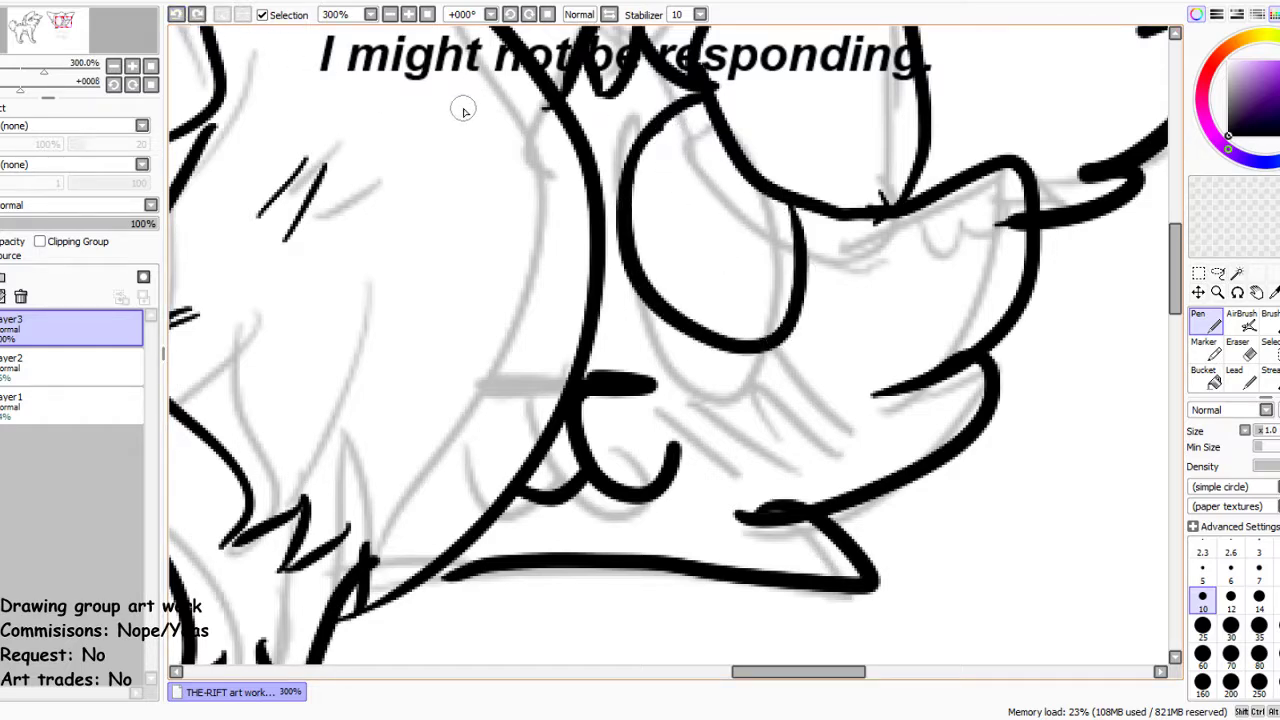
Crop the canvas to a rectangular area around the dog, the alternate-hair head and the handwritten label, leaving nothing selected
scroll(600, 238, down, 5)
scroll(600, 238, down, 1)
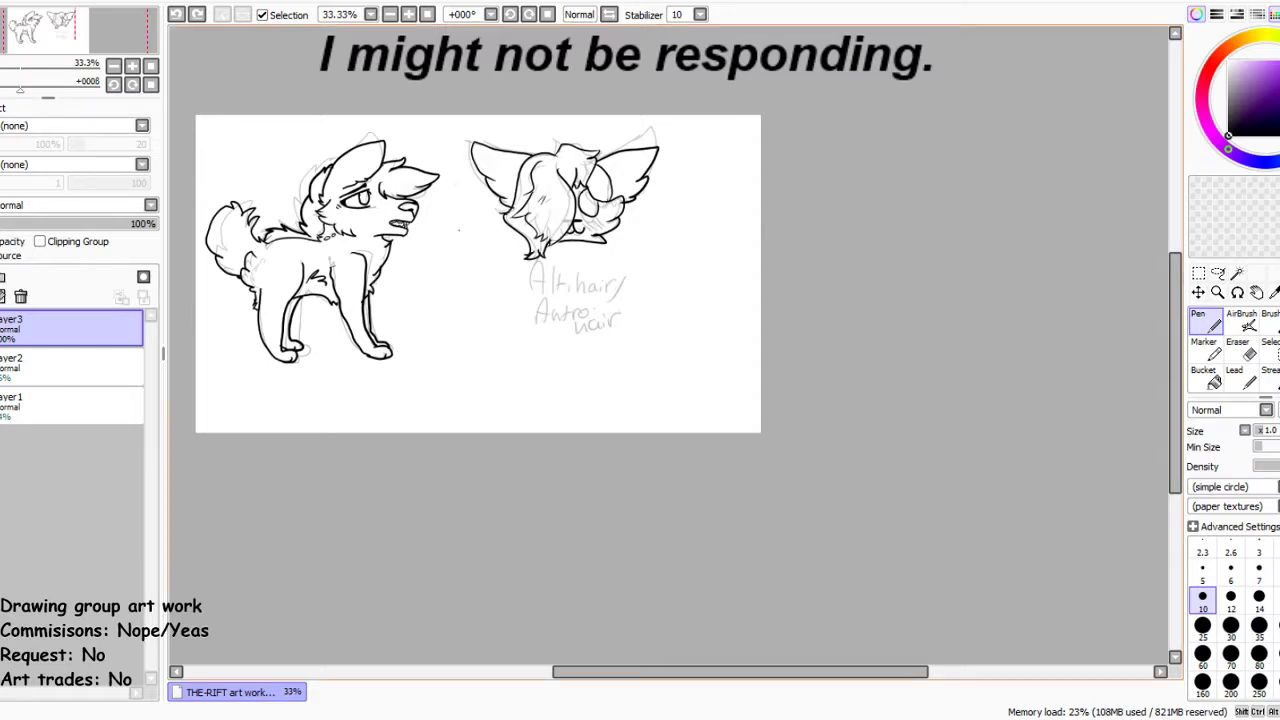
key(ctrl+y)
click(1198, 273)
drag(205, 110, 682, 375)
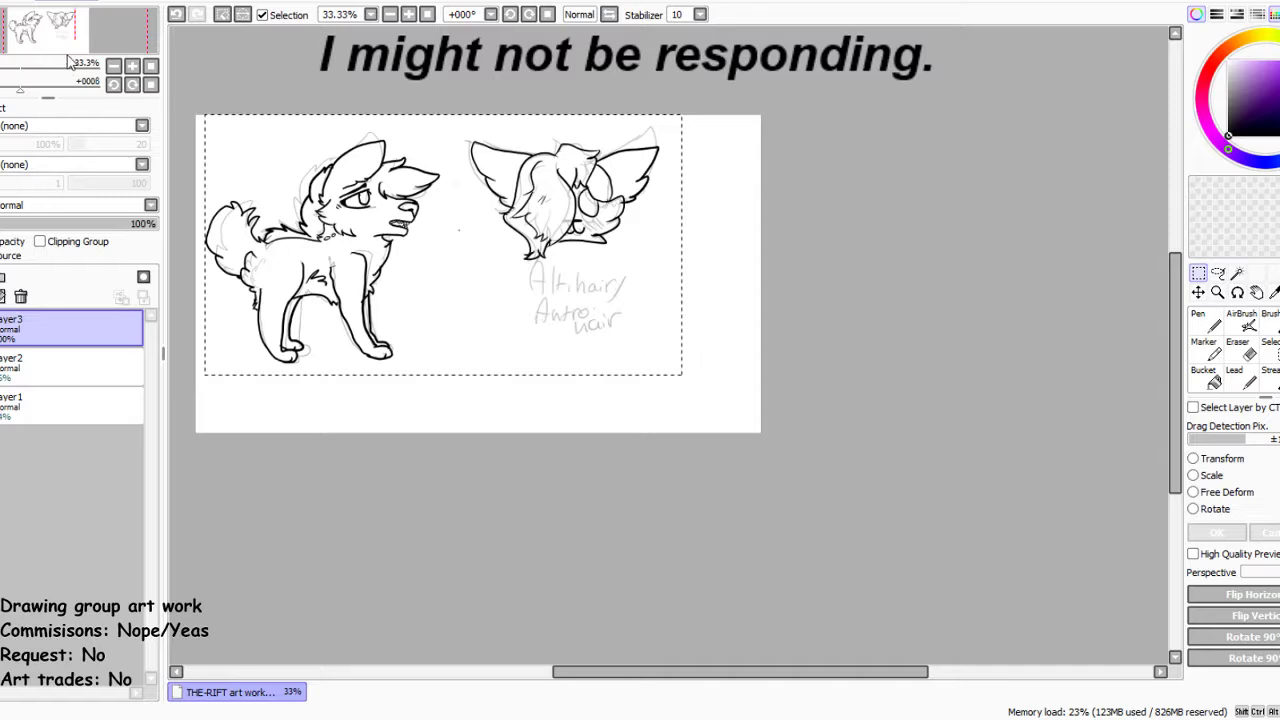
key(ctrl+shift+x)
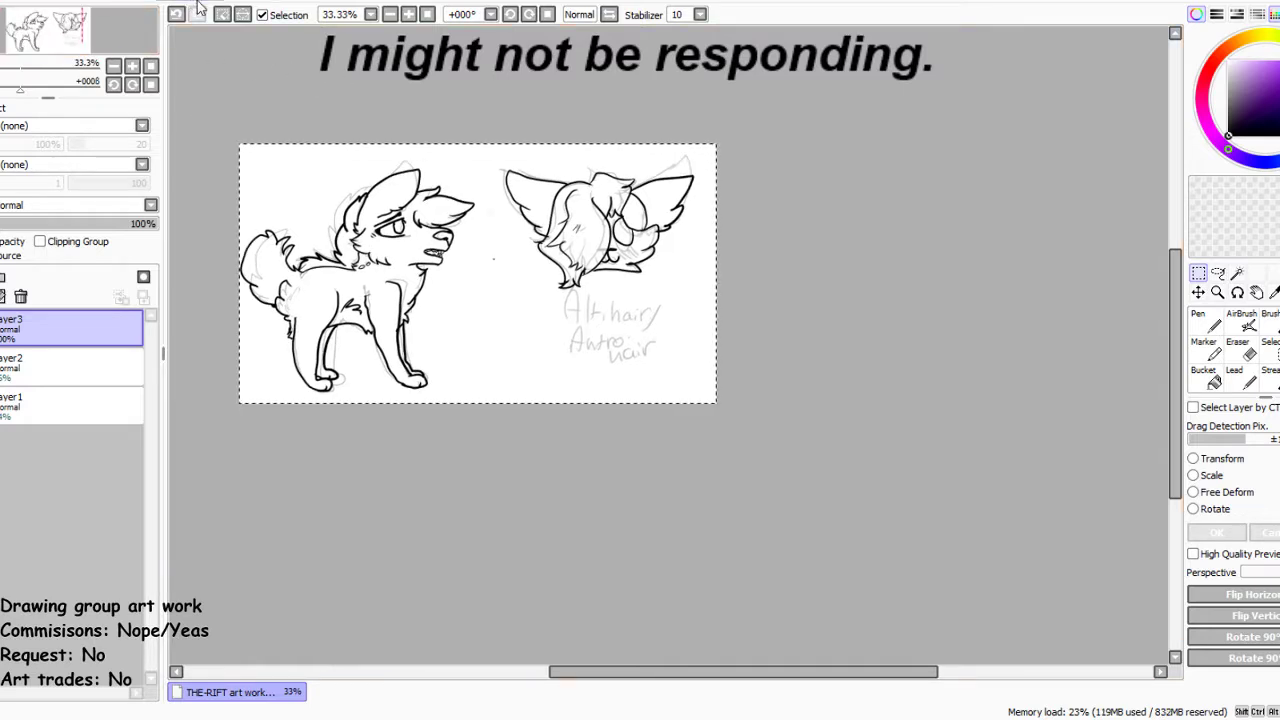
key(ctrl+d)
Remove the grey rough sketch from the canvas and add a new layer above the ink layer
ctrl+click(20, 405)
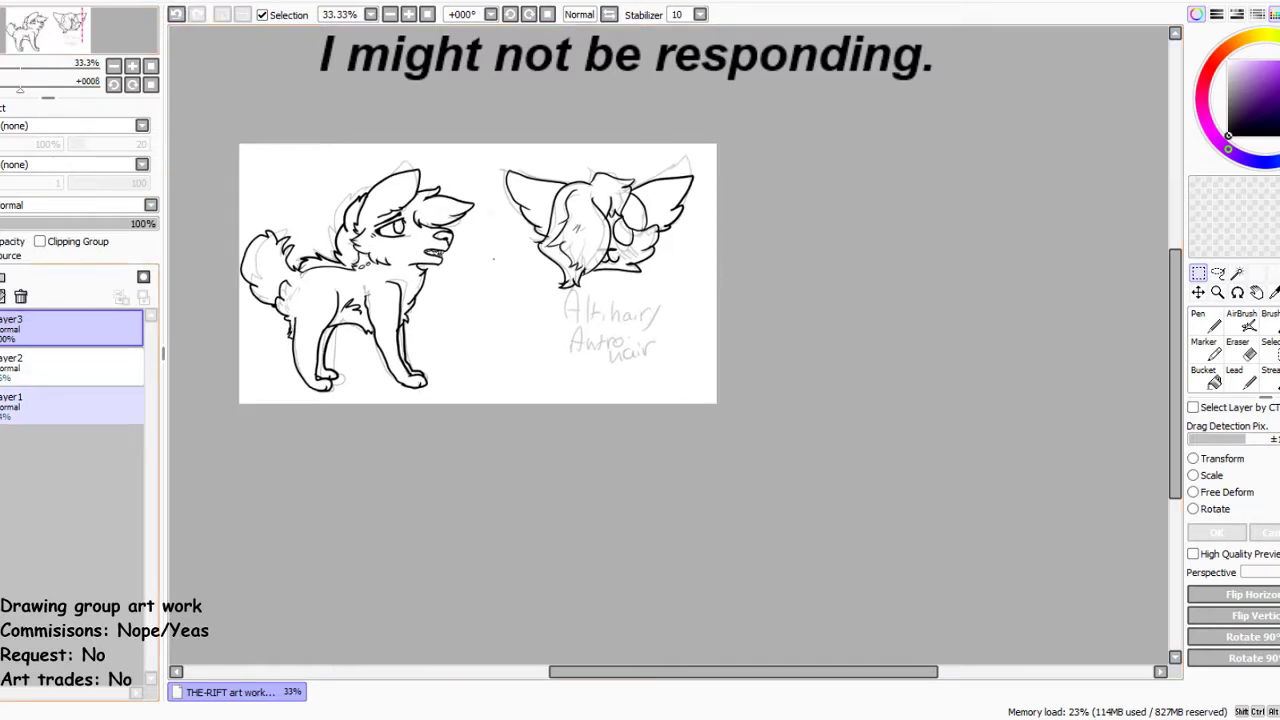
key(Delete)
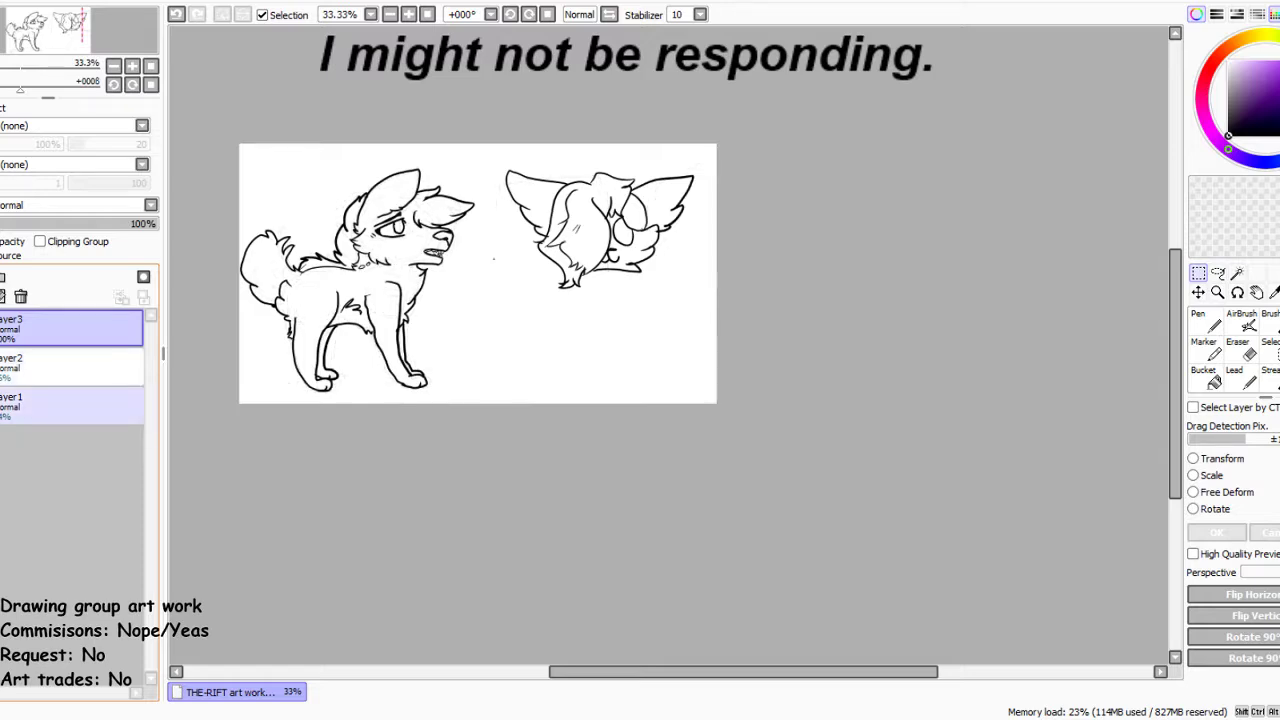
click(46, 318)
key(ctrl+shift+n)
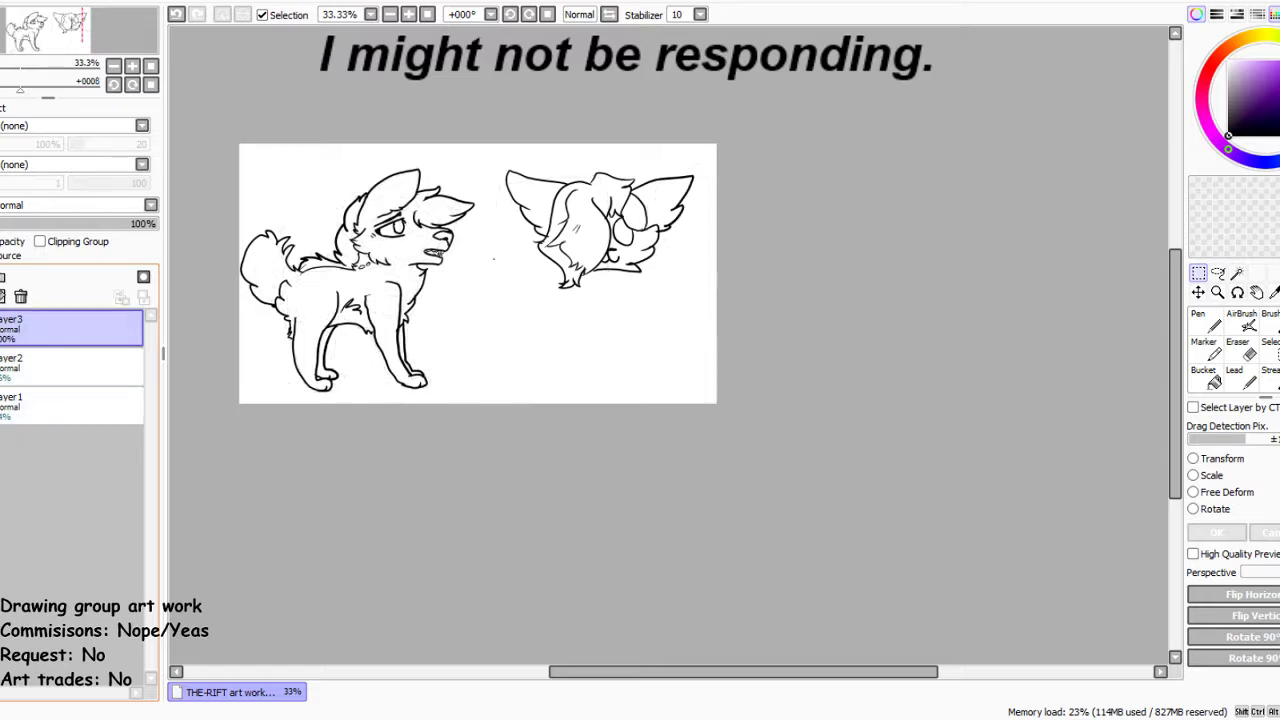
Paint a flat, muted reddish blush oval beneath the dog's eye with the size 10 Pen
click(1241, 70)
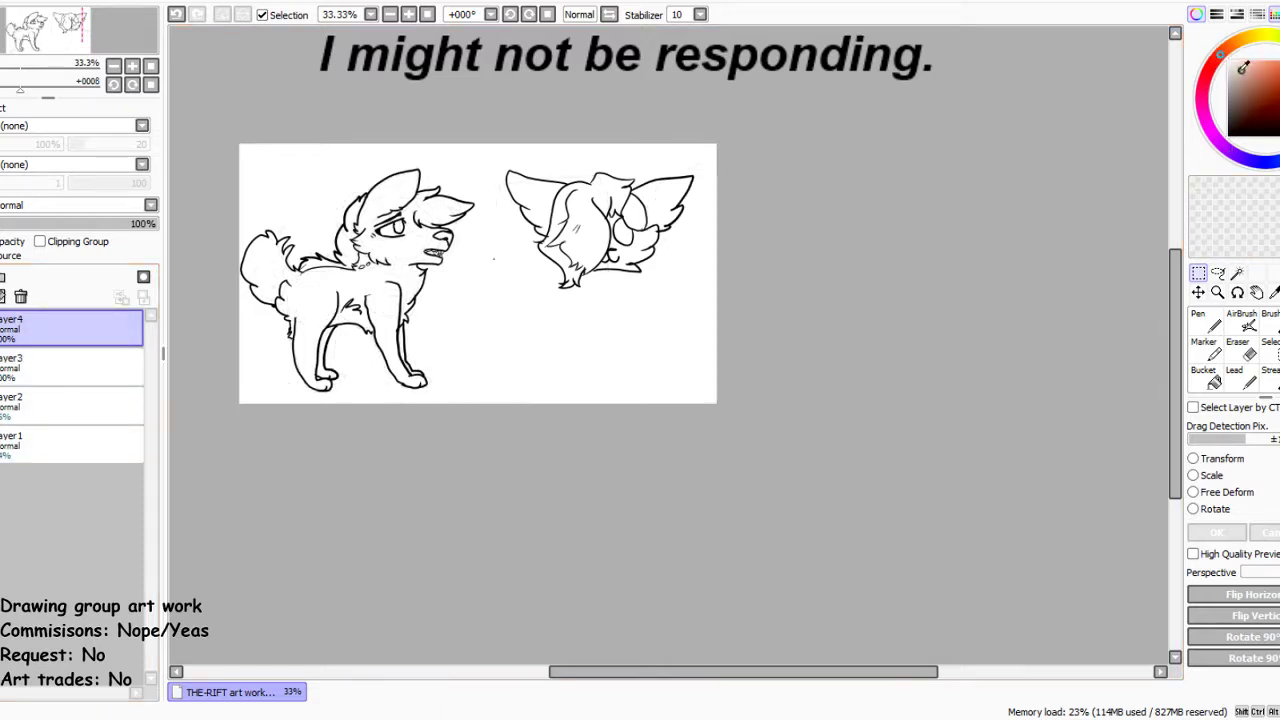
click(1205, 320)
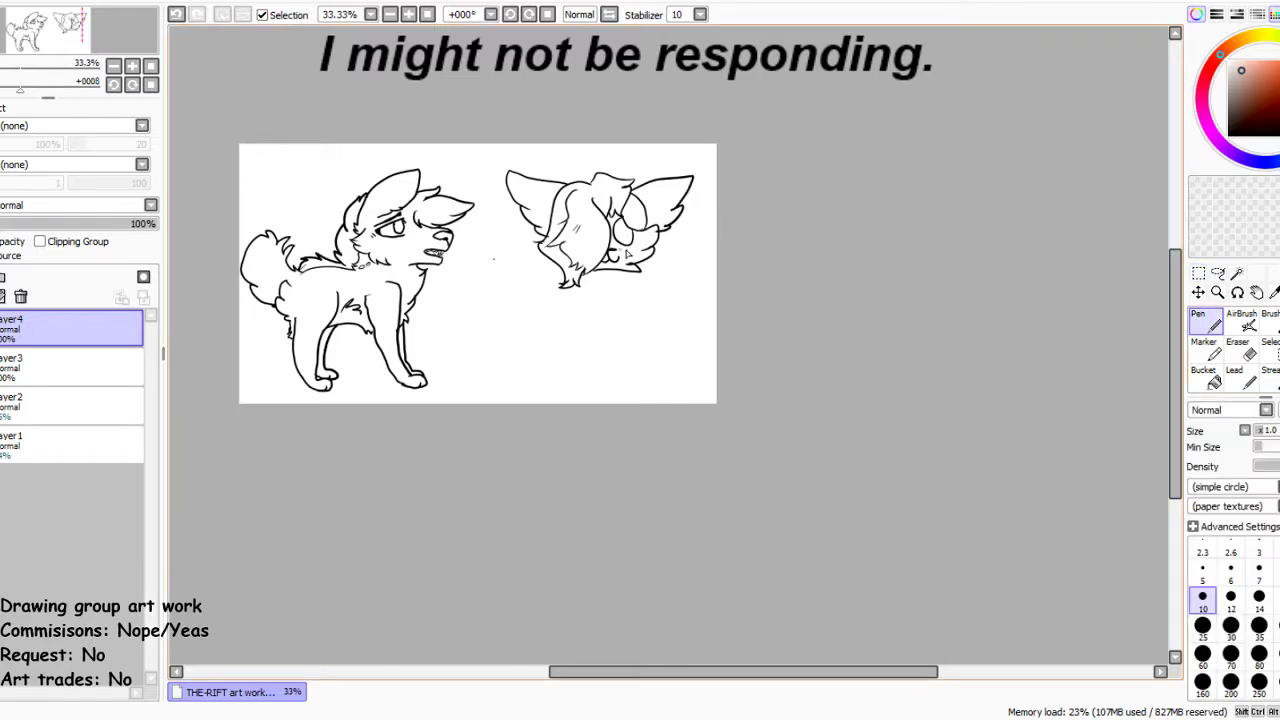
click(178, 18)
scroll(240, 563, up, 8)
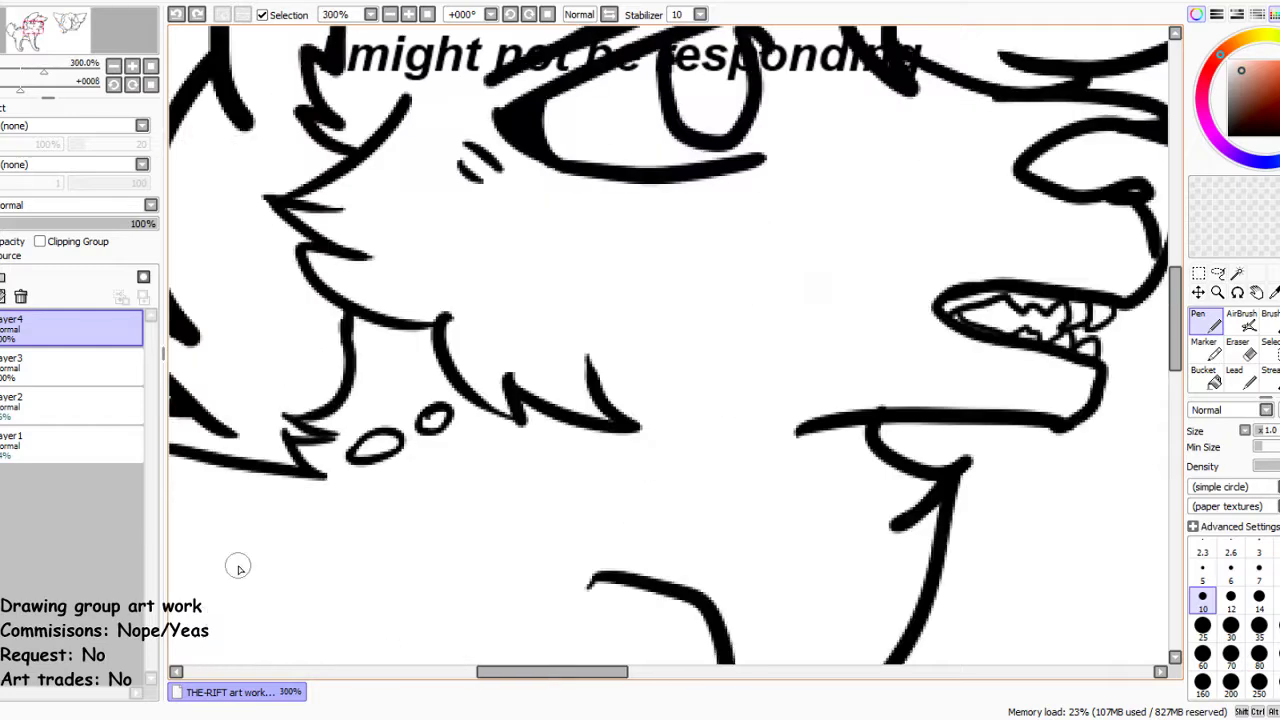
scroll(424, 451, down, 8)
scroll(866, 229, up, 5)
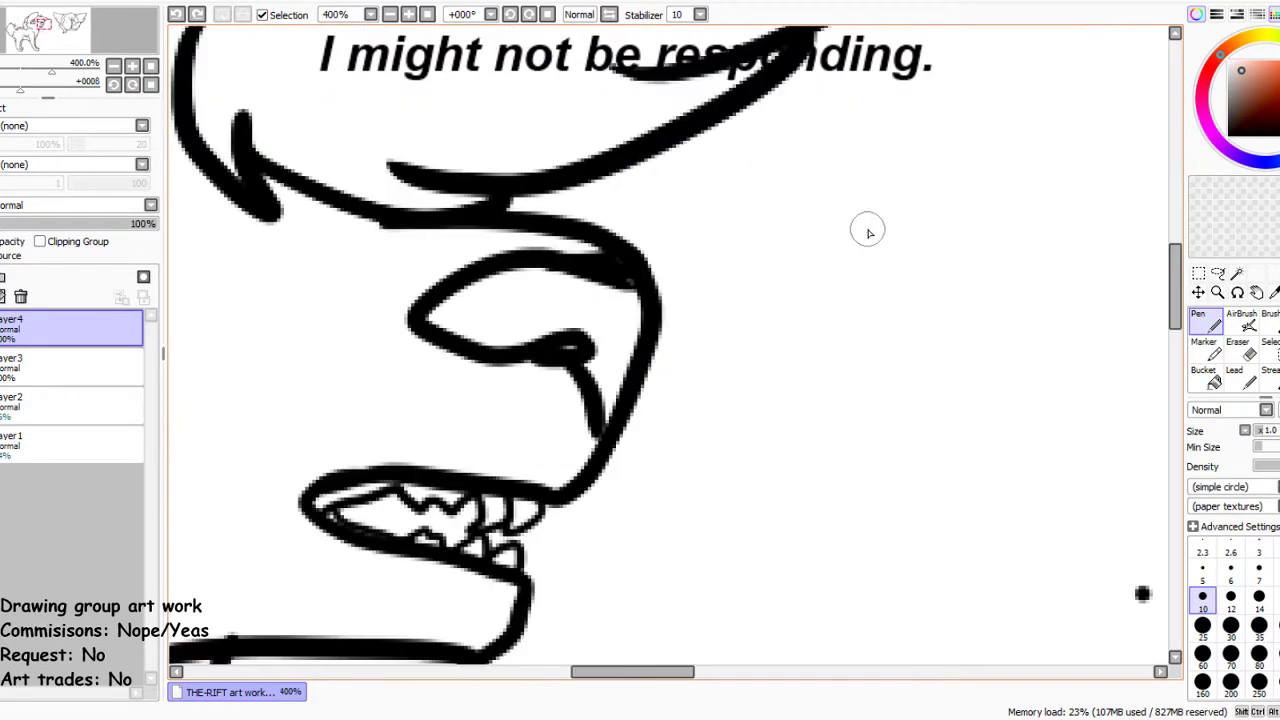
scroll(866, 229, down, 5)
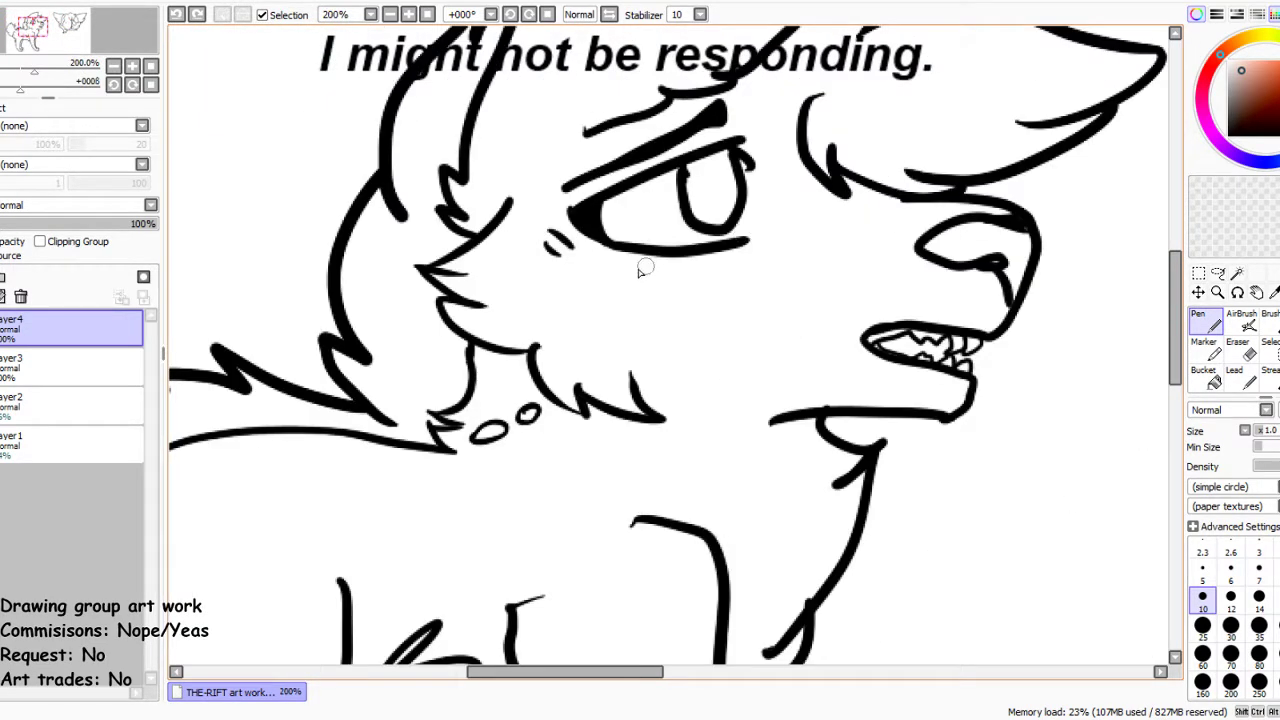
mouse_move(640, 271)
mouse_down()
mouse_move(693, 279)
mouse_move(636, 278)
mouse_up()
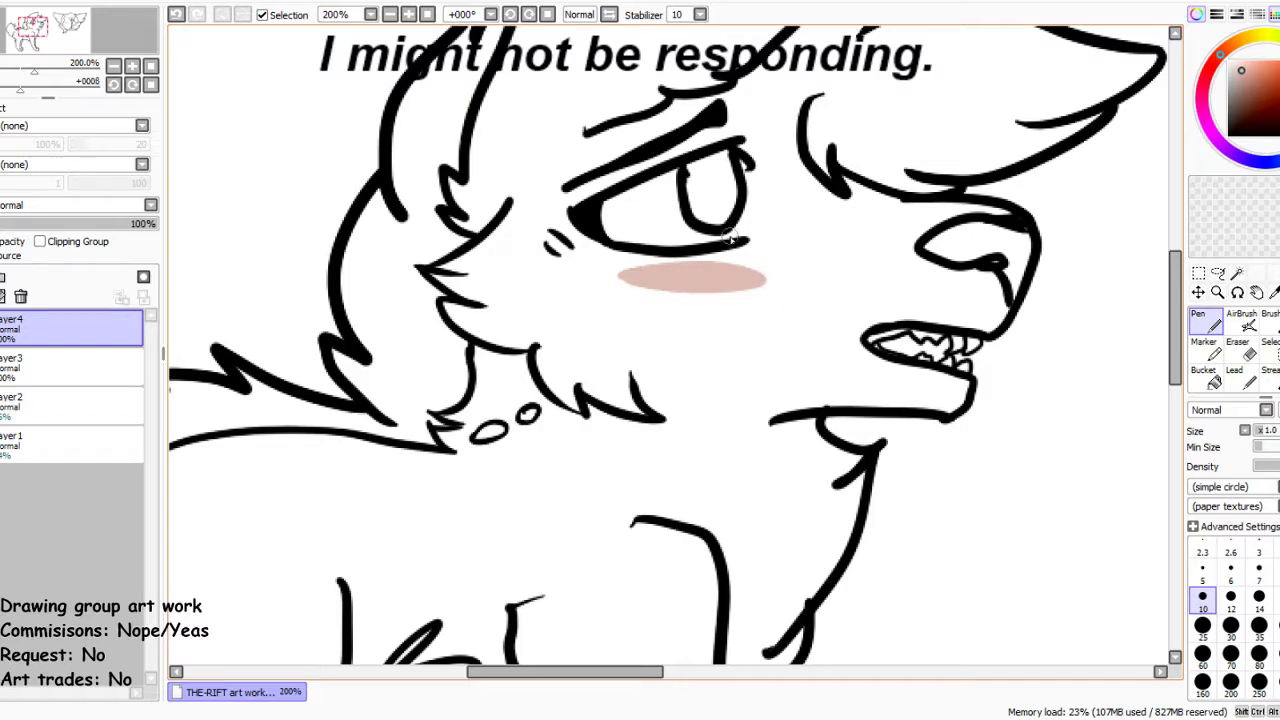
Paint a matching flat blush mark beneath the visible eye of the alternate-hair head
scroll(728, 236, down, 3)
scroll(730, 236, up, 4)
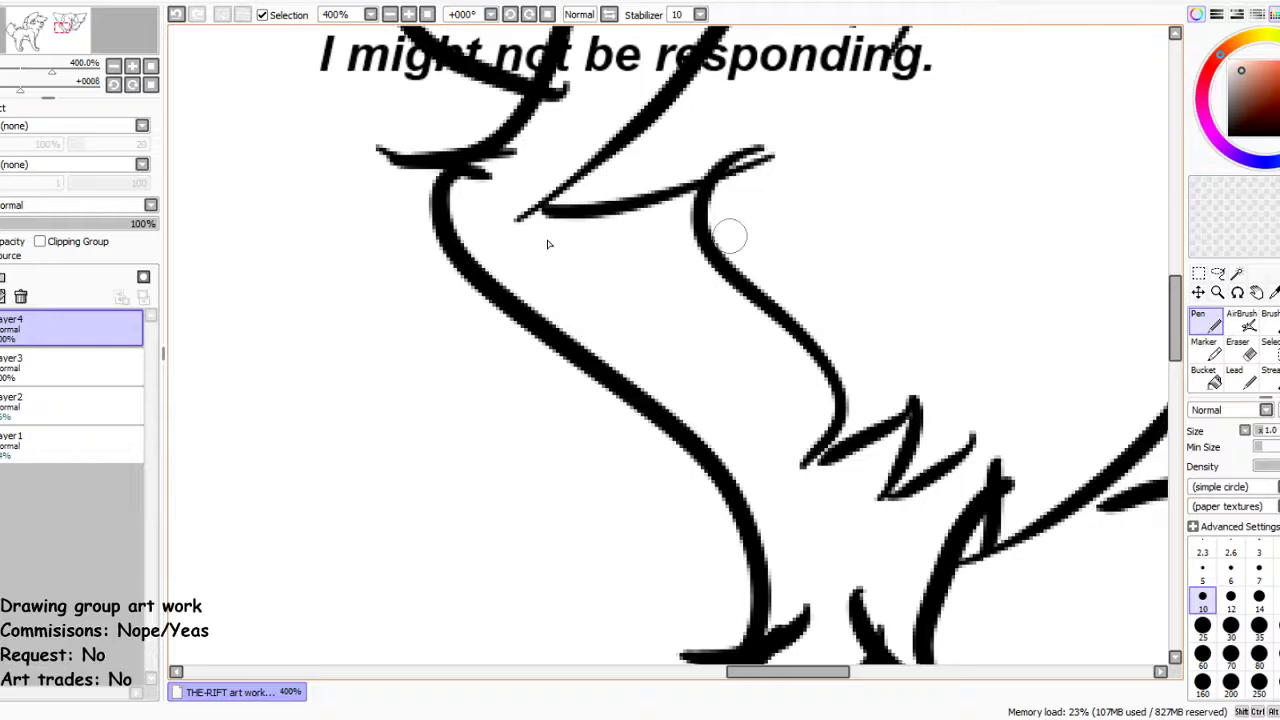
scroll(730, 236, down, 2)
scroll(846, 180, up, 3)
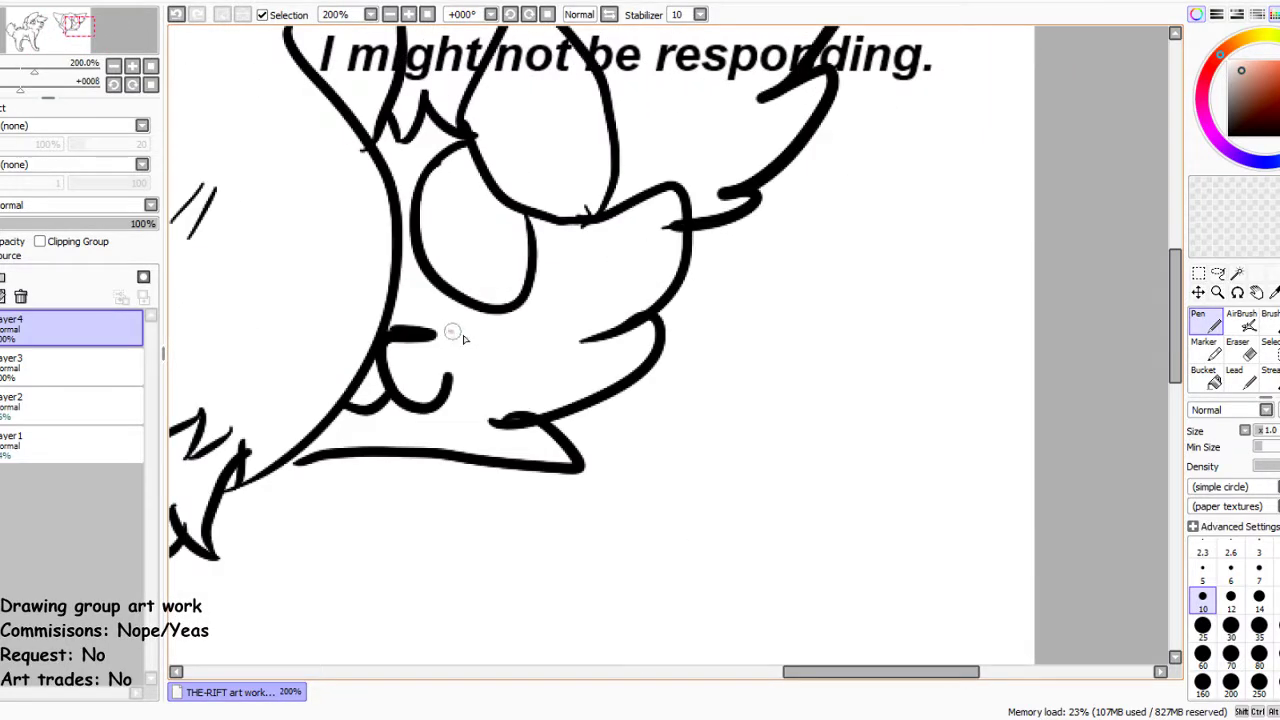
mouse_move(452, 333)
mouse_down()
mouse_move(567, 319)
mouse_move(486, 333)
mouse_up()
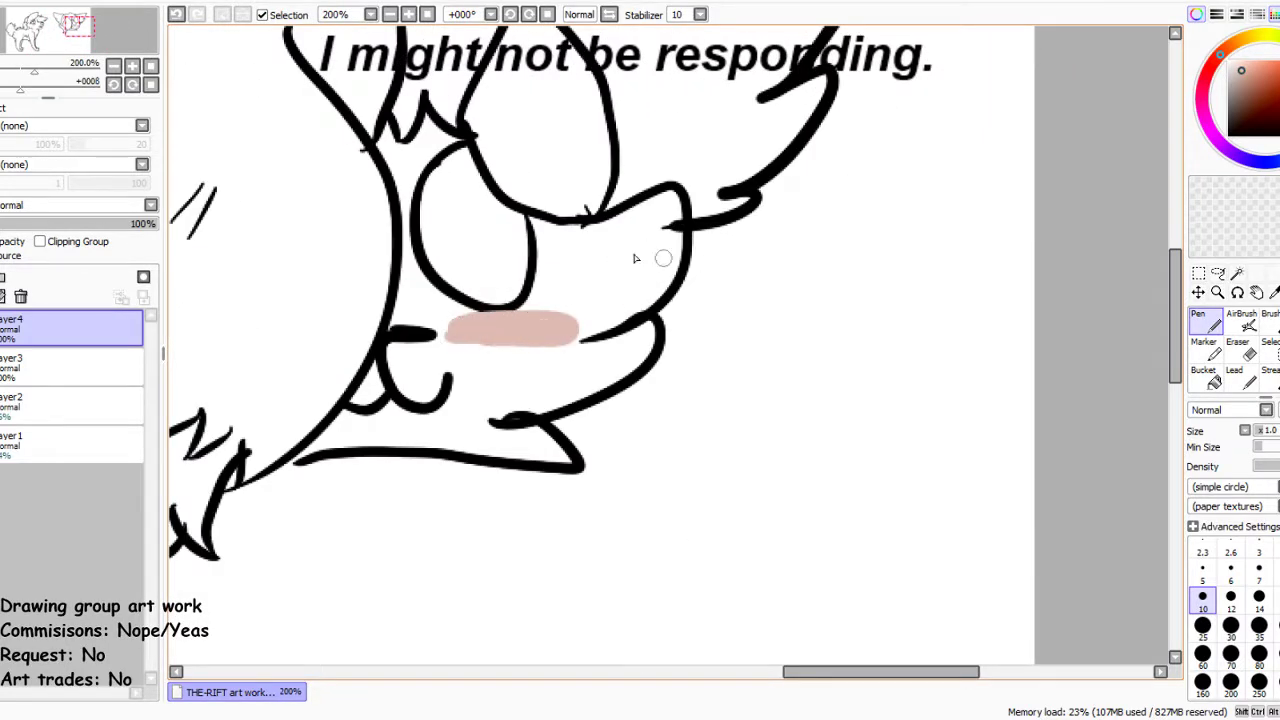
Soften the edges of the blush marks on both faces with the Brush
key(b)
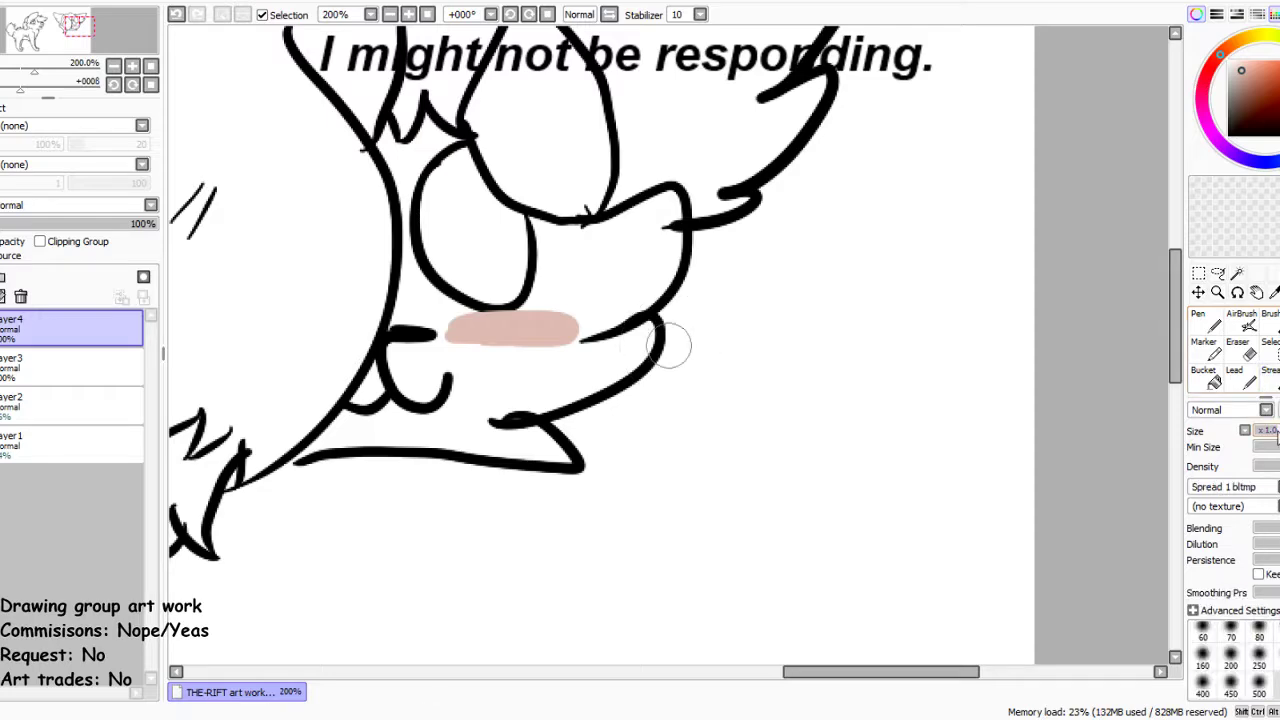
mouse_move(623, 300)
mouse_down()
mouse_move(563, 334)
mouse_move(563, 300)
mouse_up()
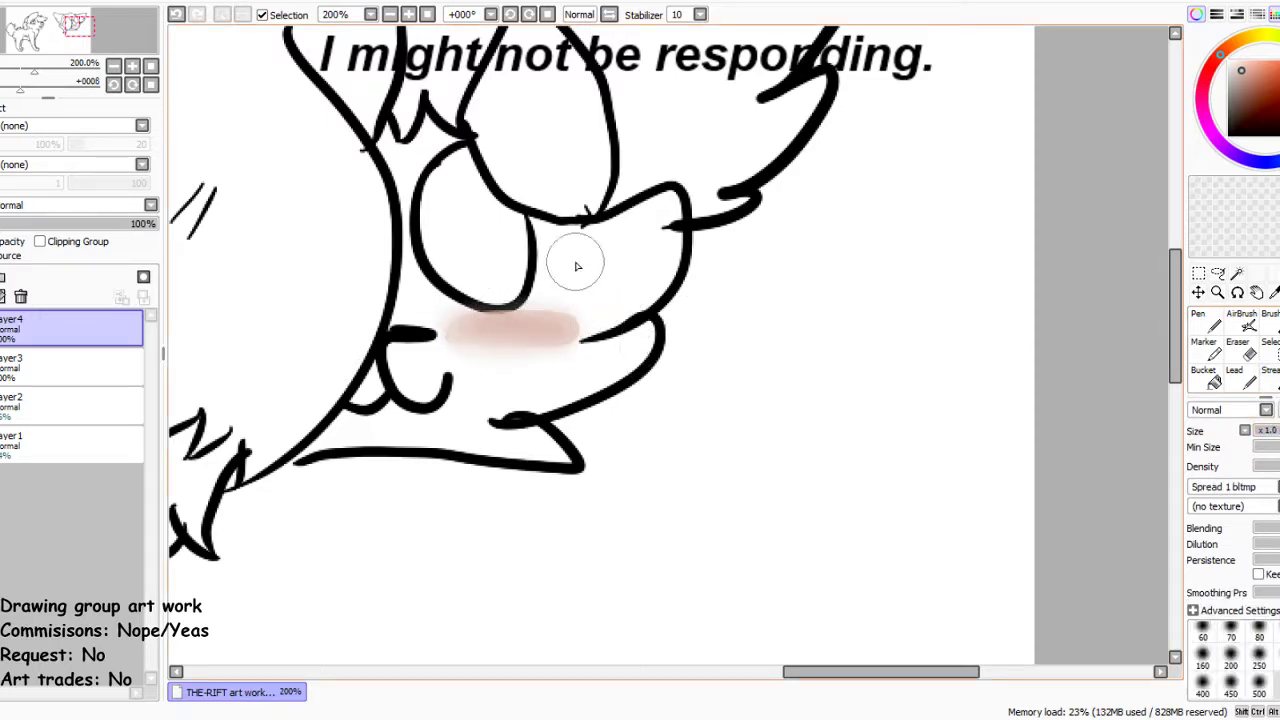
scroll(577, 266, down, 4)
scroll(391, 300, up, 3)
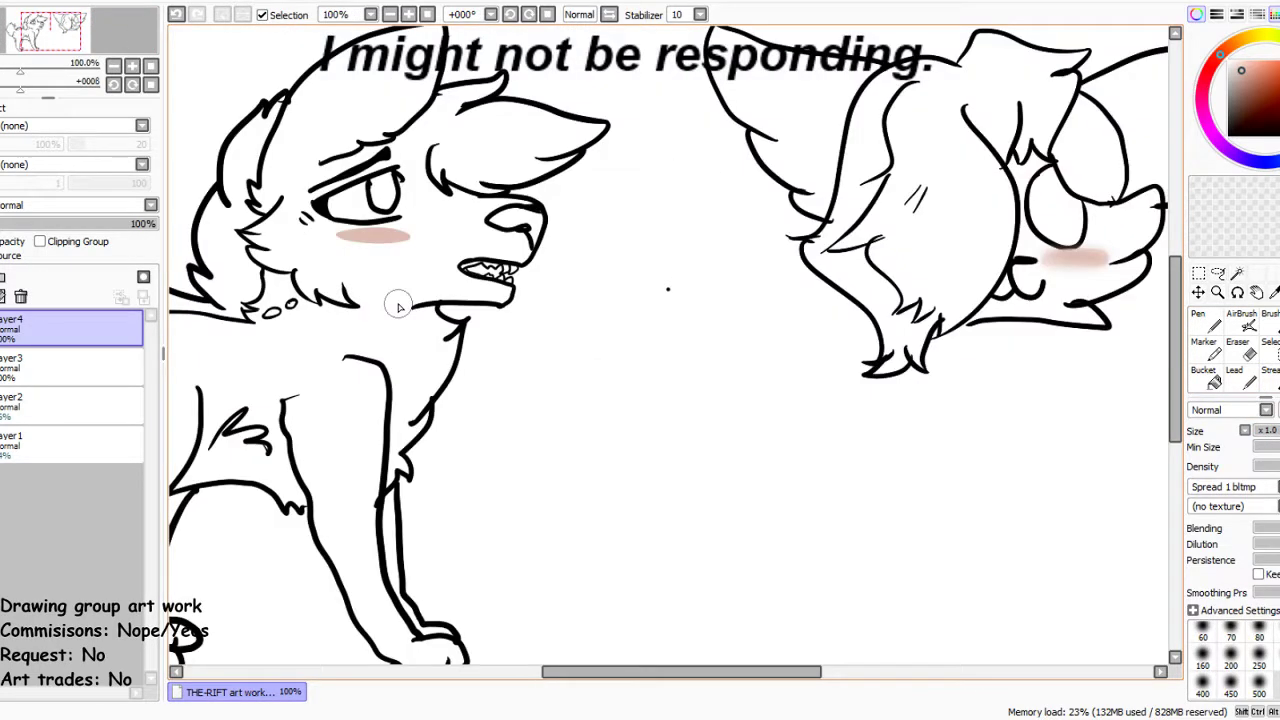
drag(353, 225, 372, 229)
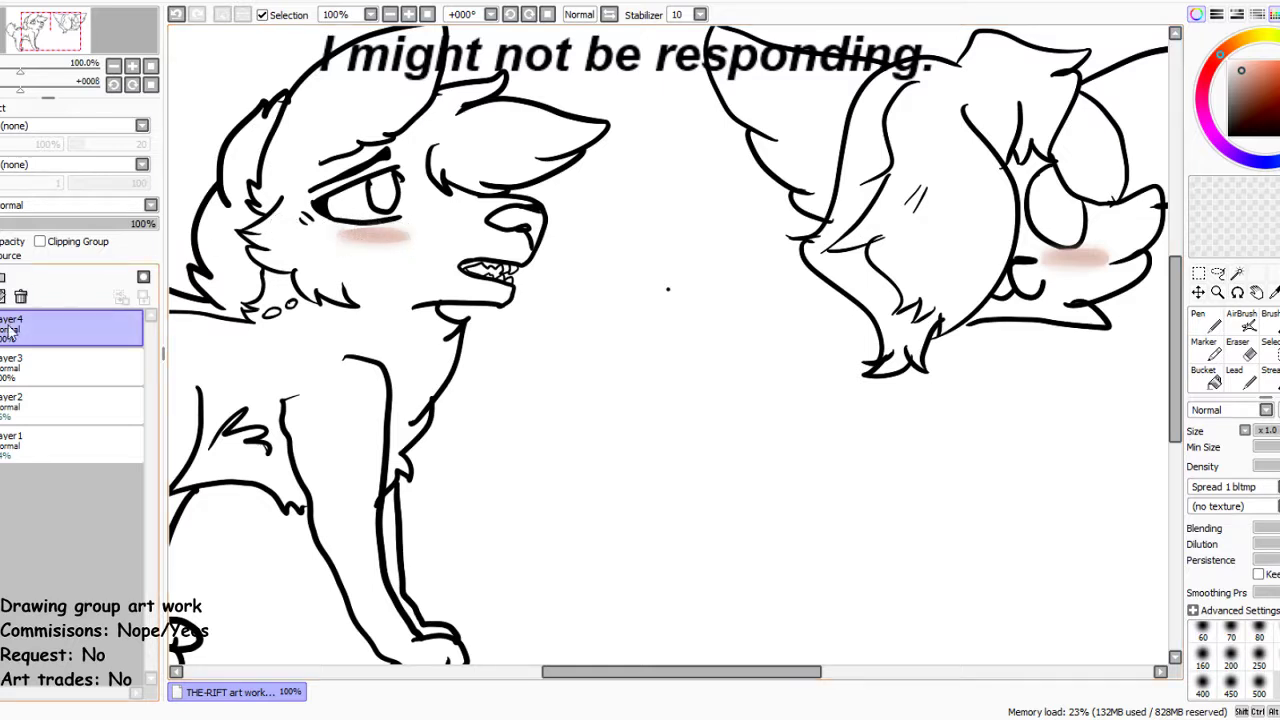
Add a new layer directly beneath the ink layer for the base colours
click(40, 370)
click(40, 410)
click(2, 277)
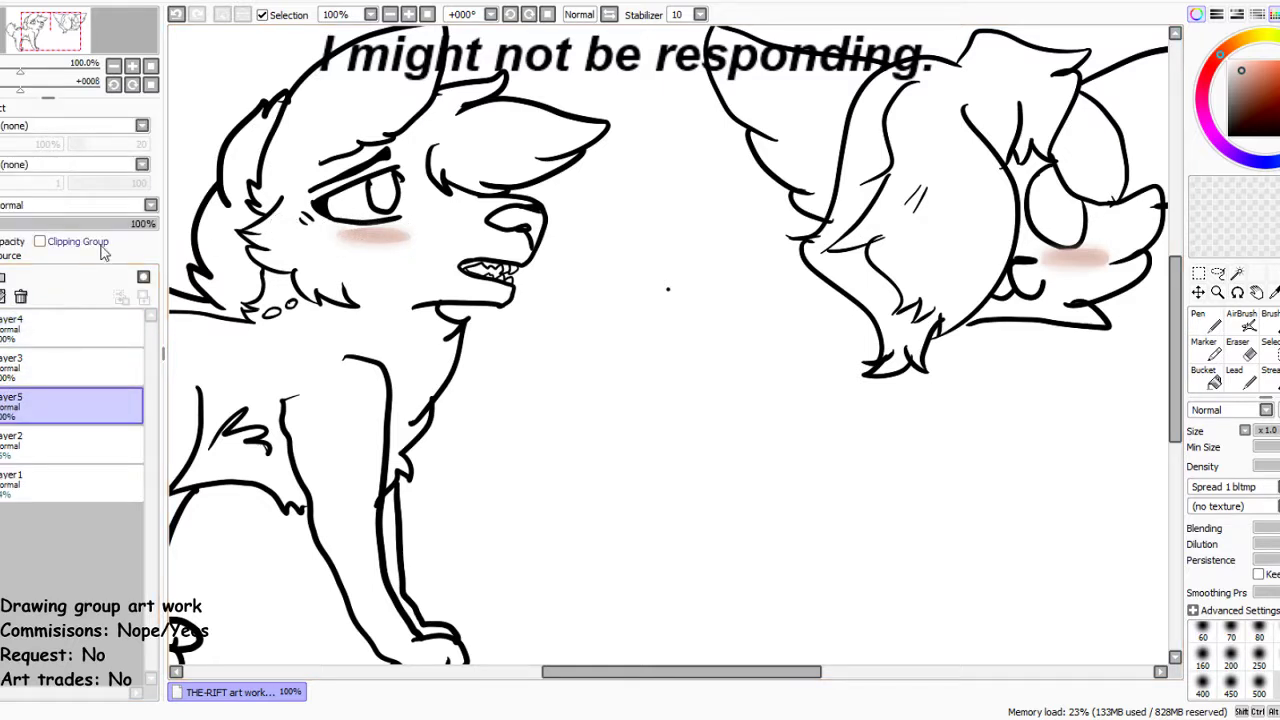
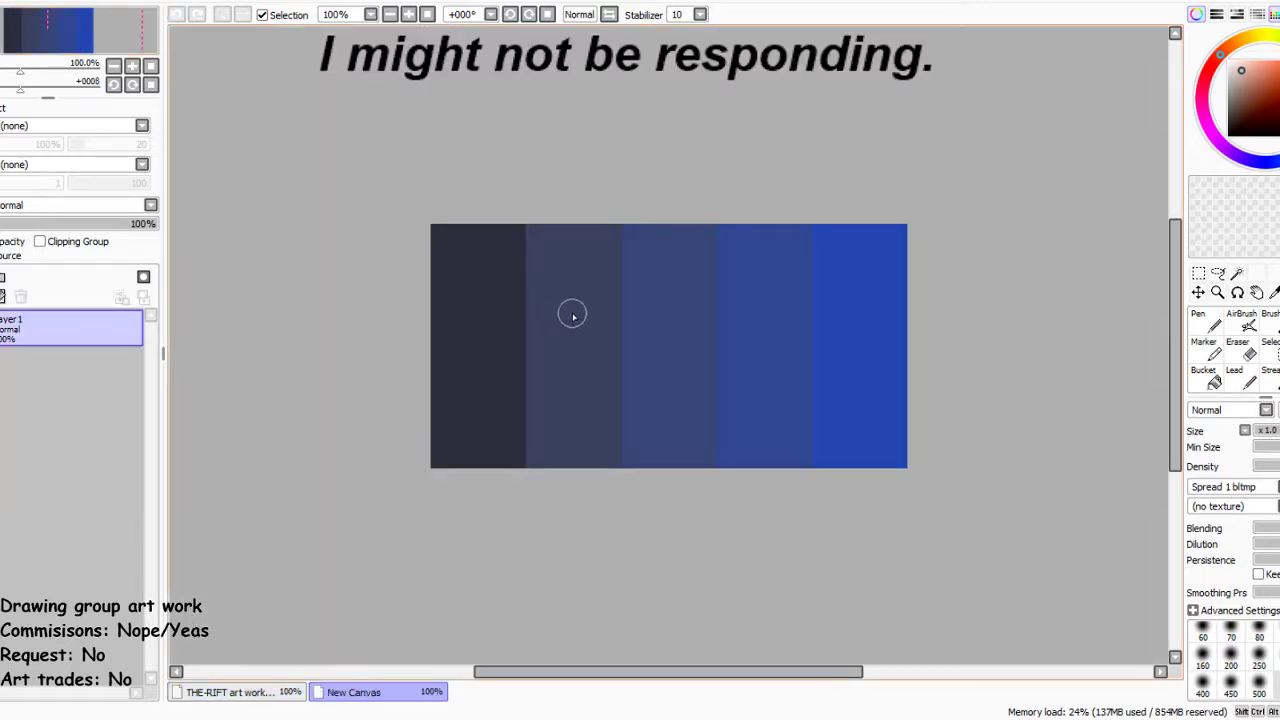
Sample the palette's second-darkest slate blue and cover the dog and the alternate-hair head loosely with the size 250 Pen
alt+click(591, 374)
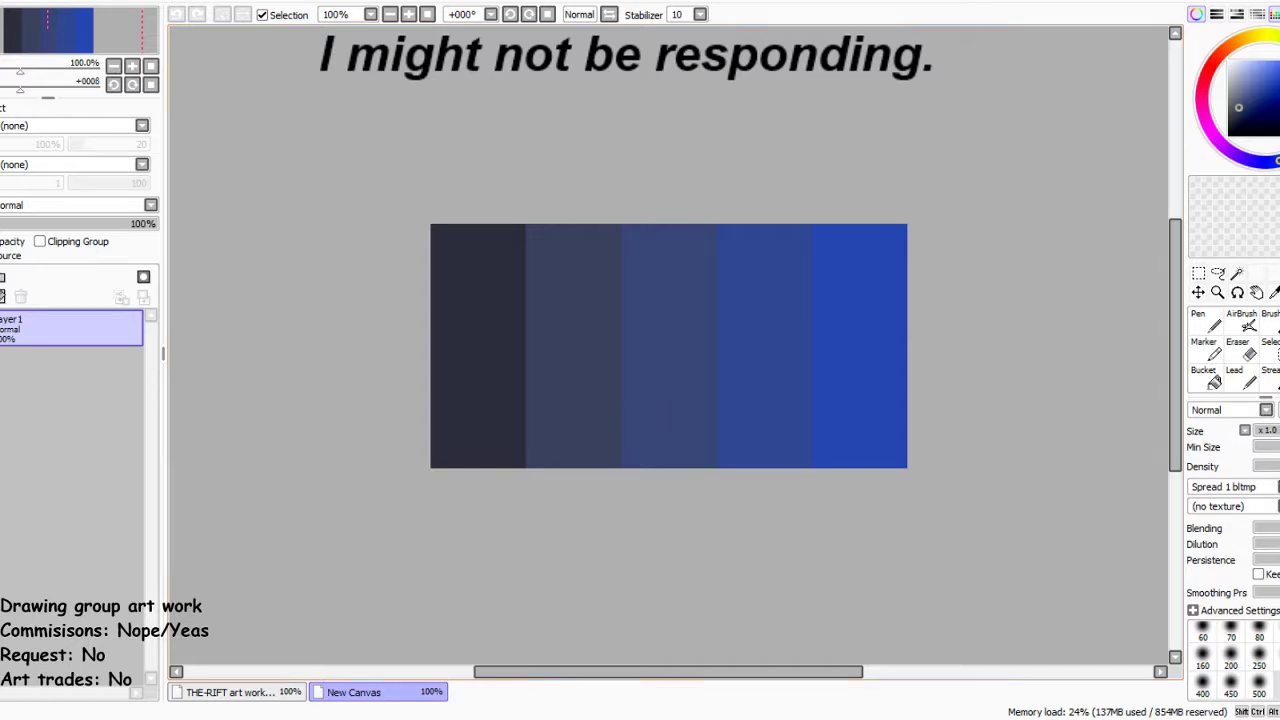
click(235, 692)
scroll(520, 255, down, 2)
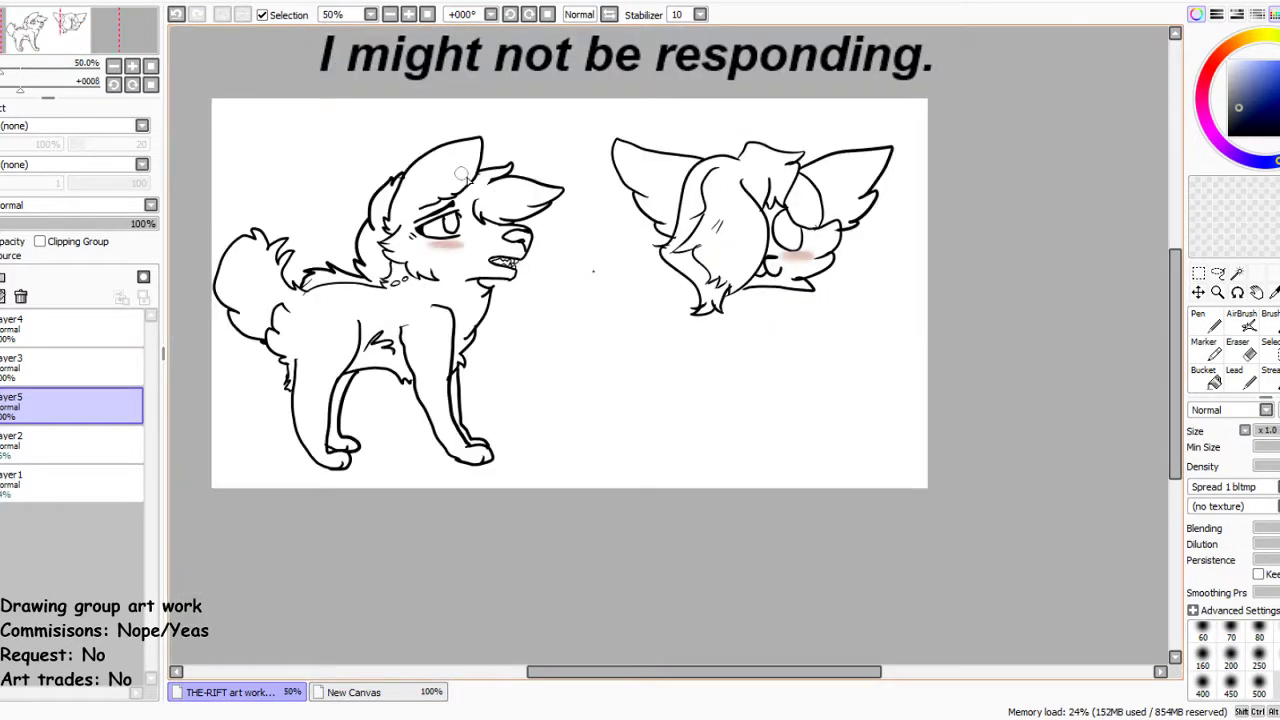
click(1259, 630)
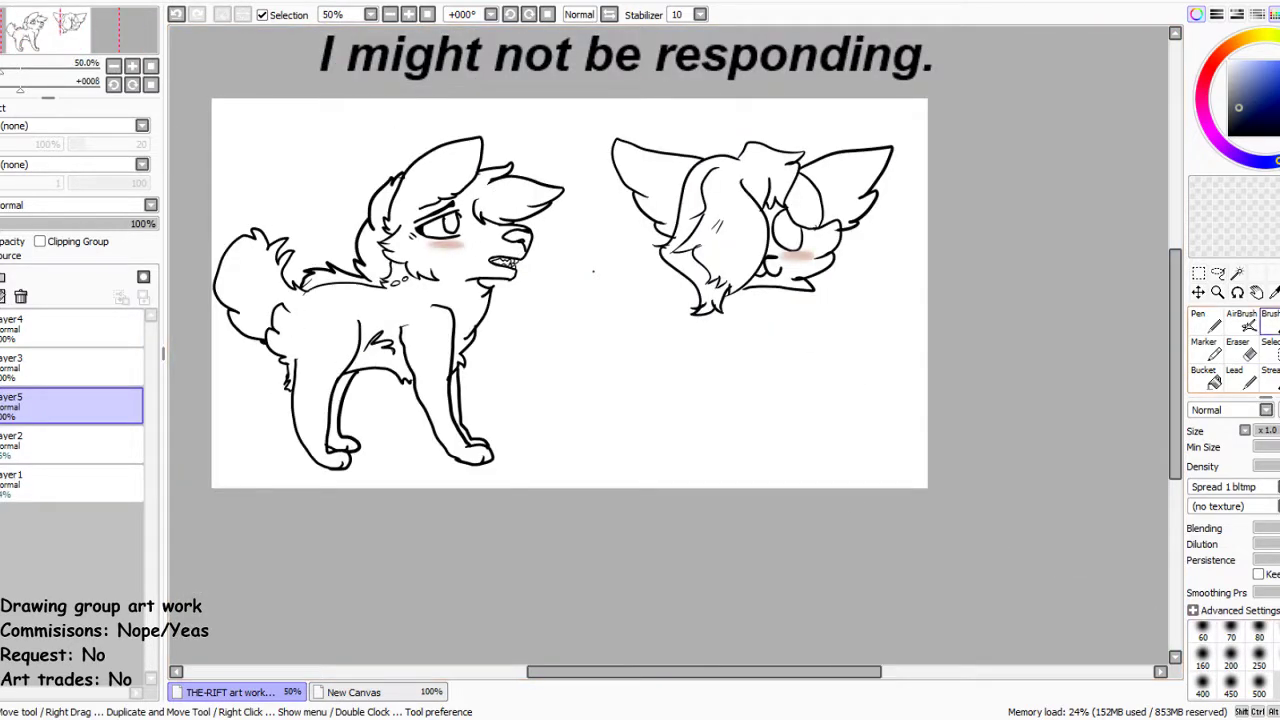
click(1205, 320)
click(1259, 682)
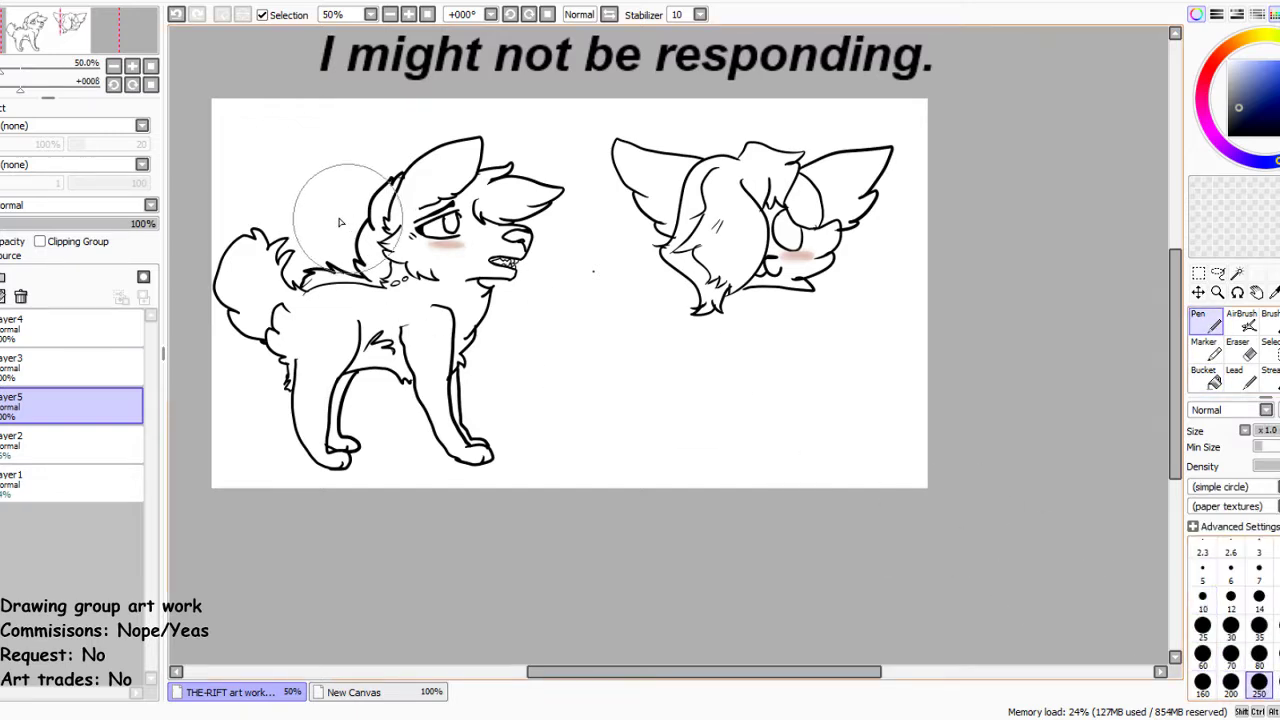
mouse_move(335, 205)
mouse_down()
mouse_move(469, 152)
mouse_move(490, 260)
mouse_move(500, 200)
mouse_move(530, 290)
mouse_move(397, 256)
mouse_move(540, 196)
mouse_move(300, 271)
mouse_move(286, 357)
mouse_move(295, 440)
mouse_move(335, 290)
mouse_move(486, 425)
mouse_move(386, 286)
mouse_move(420, 380)
mouse_up()
mouse_move(812, 262)
mouse_down()
mouse_move(691, 282)
mouse_move(775, 196)
mouse_move(756, 152)
mouse_move(701, 145)
mouse_move(659, 210)
mouse_move(680, 305)
mouse_move(693, 211)
mouse_move(661, 317)
mouse_move(885, 206)
mouse_move(848, 145)
mouse_move(922, 151)
mouse_move(823, 172)
mouse_move(773, 72)
mouse_up()
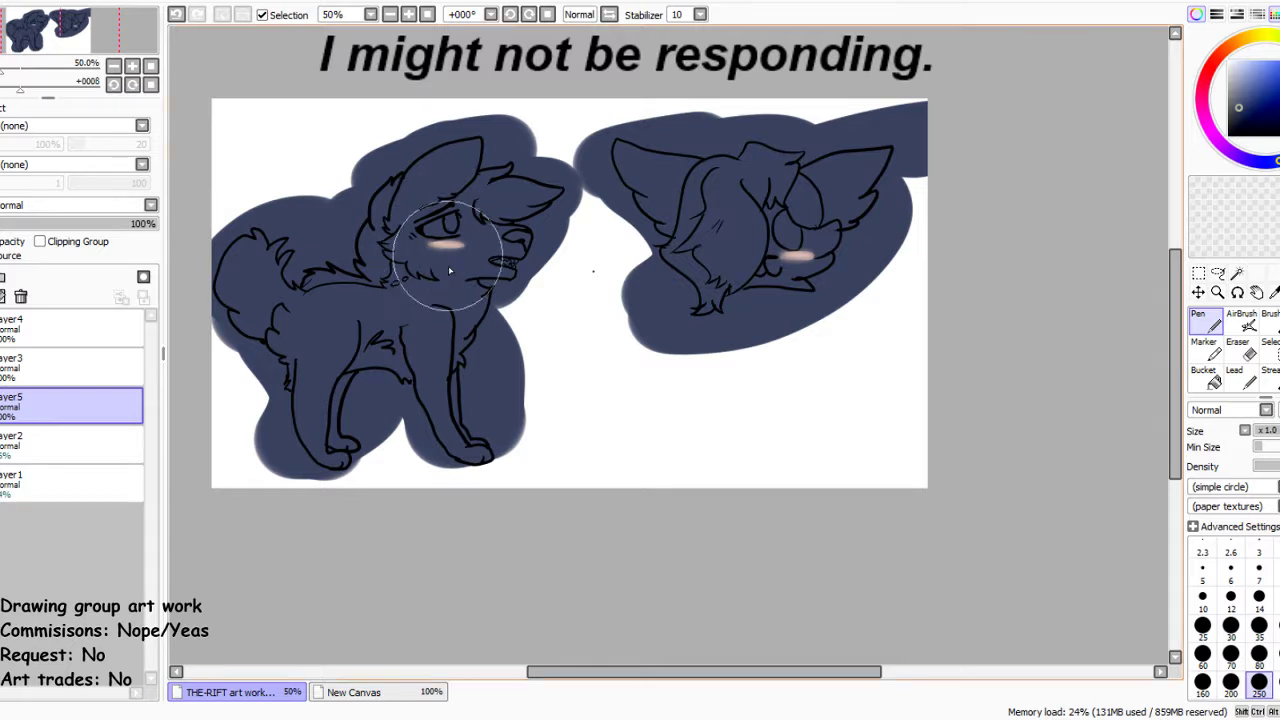
Lock the base layer's opacity and paint the dog's tail, back and hindquarters with the palette's middle blue
click(380, 700)
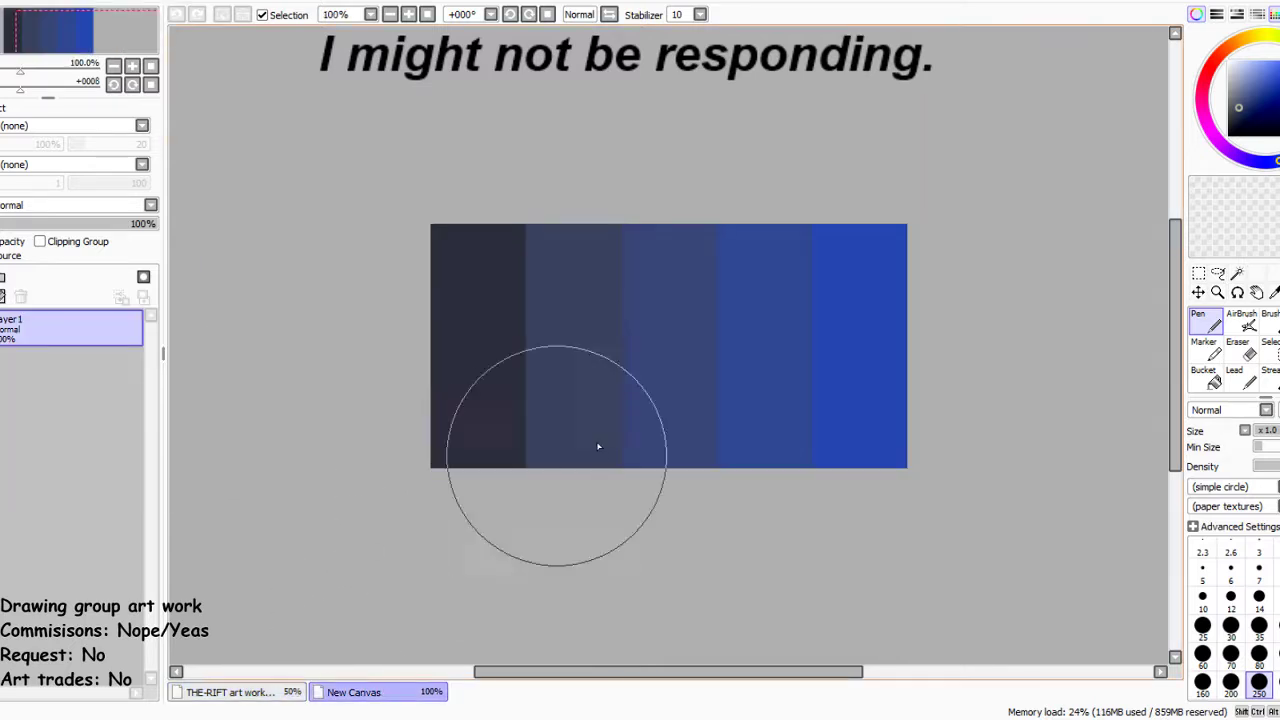
click(237, 698)
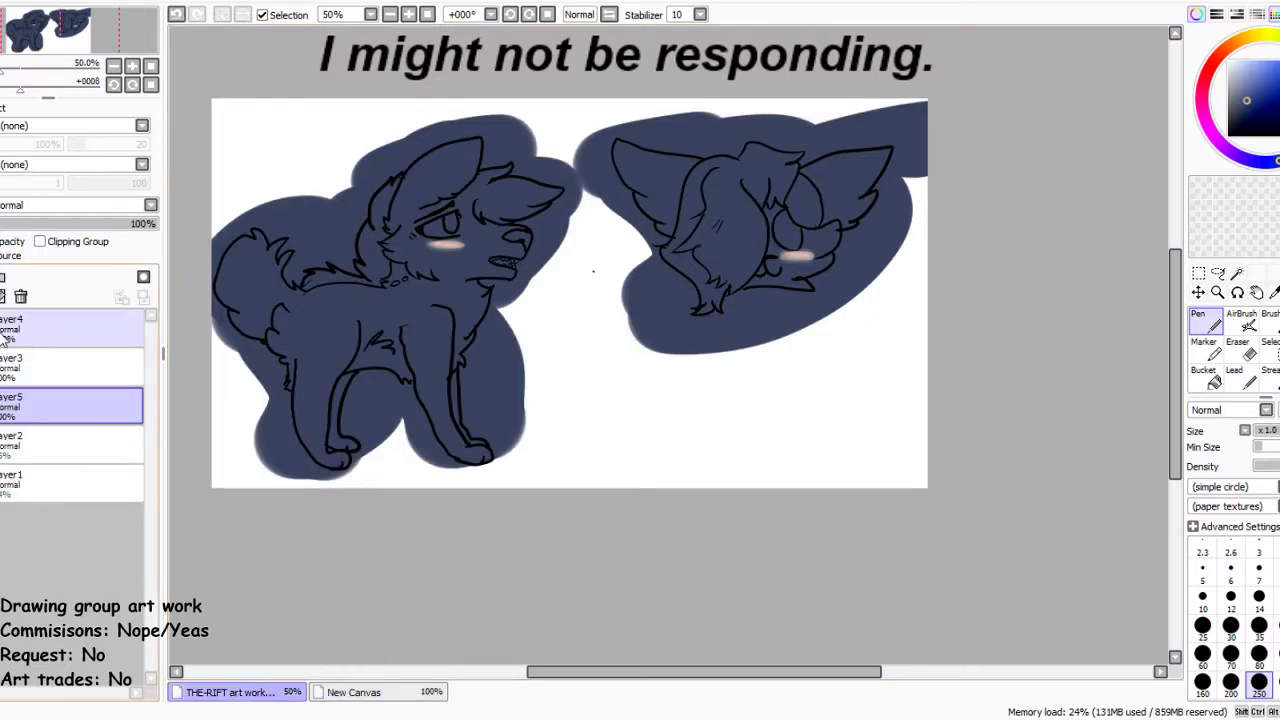
click(10, 241)
drag(257, 371, 355, 392)
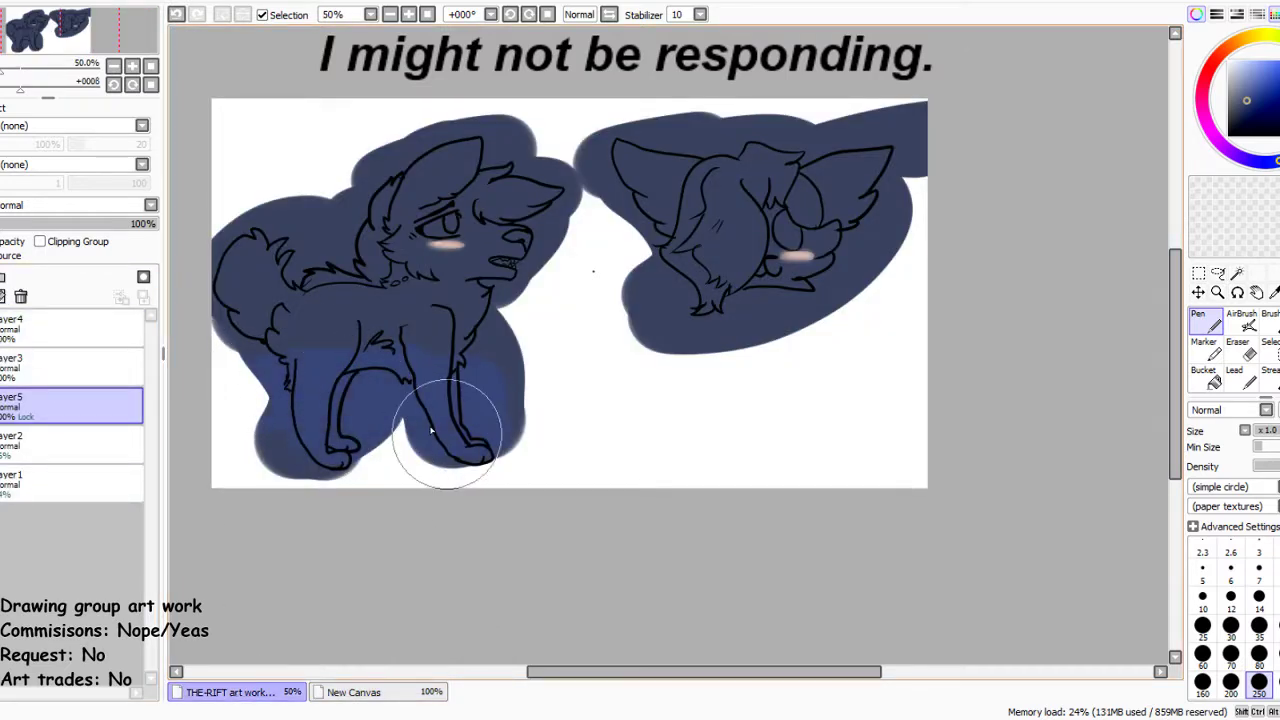
click(176, 14)
mouse_move(332, 310)
mouse_down()
mouse_move(347, 341)
mouse_move(336, 321)
mouse_move(327, 355)
mouse_move(347, 447)
mouse_move(310, 405)
mouse_move(262, 269)
mouse_move(366, 318)
mouse_up()
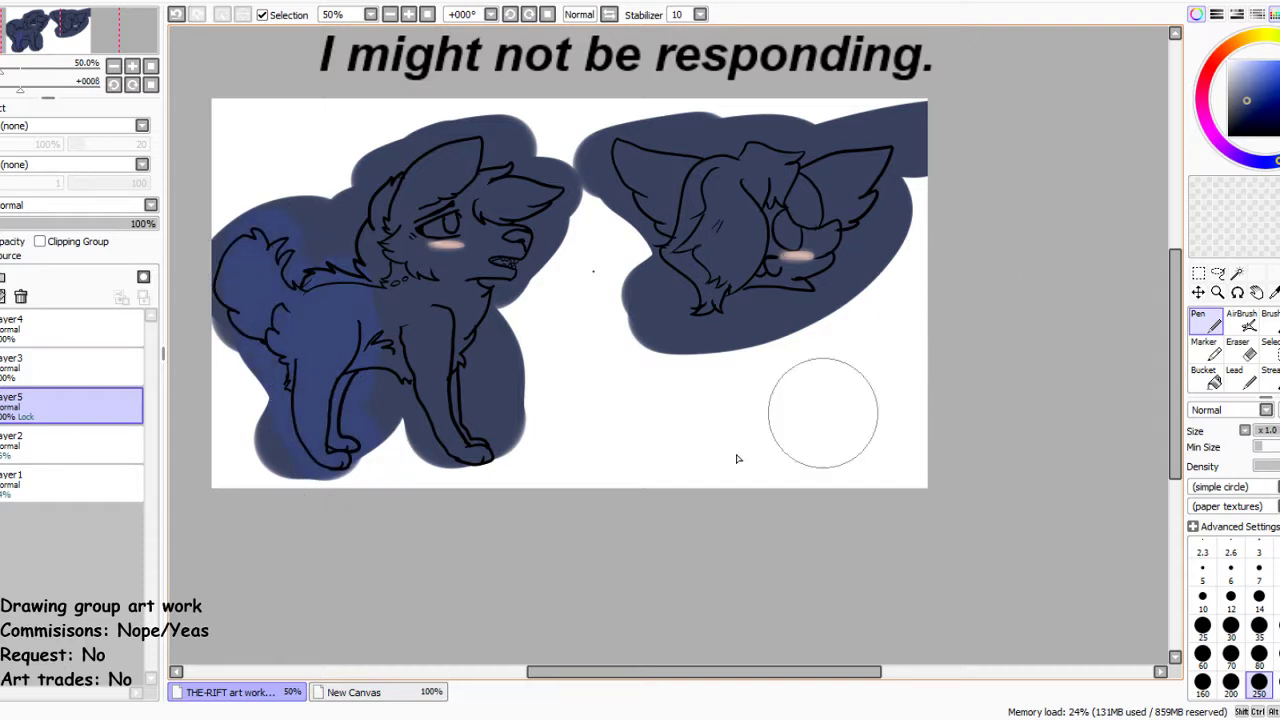
Paint the dog's tail and hind leg with the palette's fourth, brighter blue
click(360, 693)
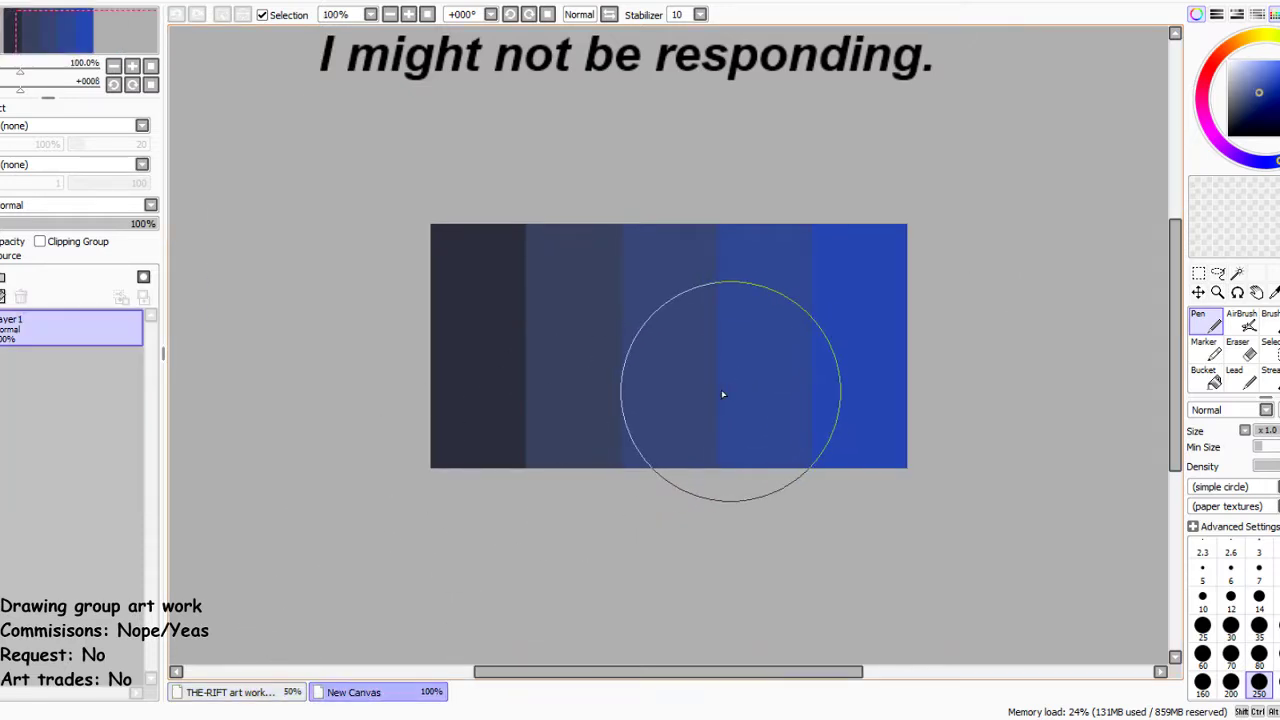
click(200, 693)
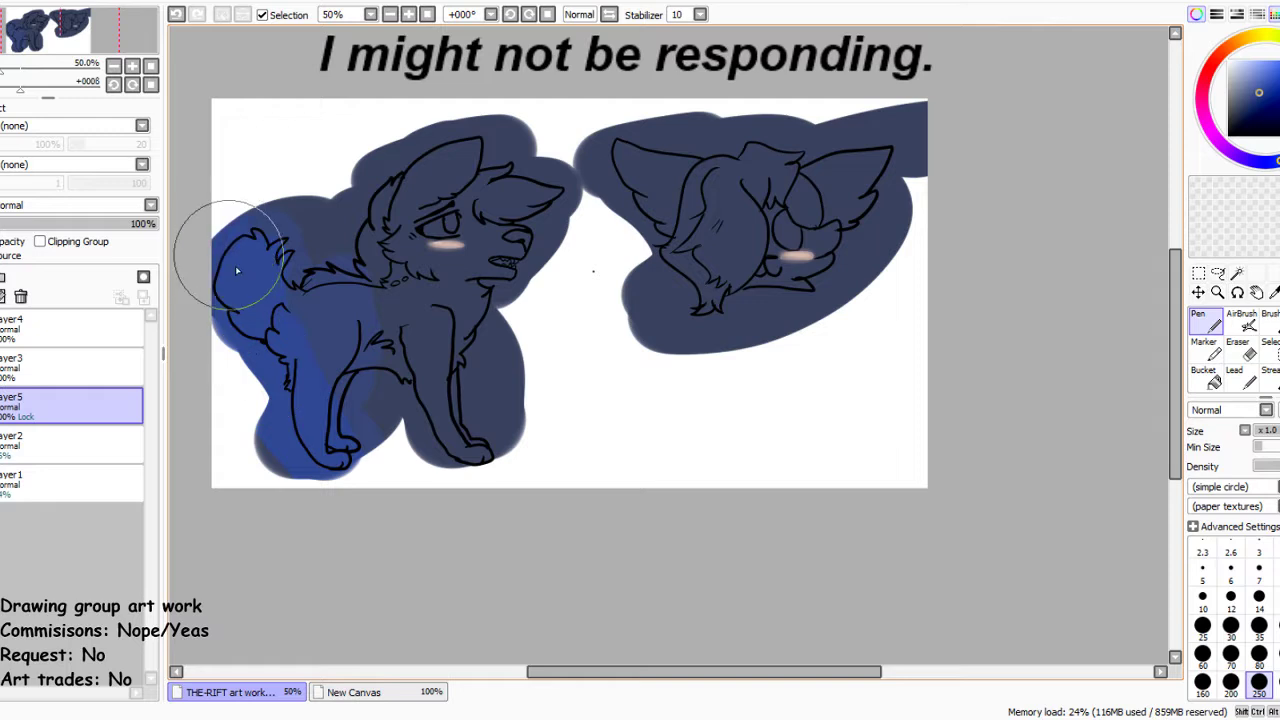
key(ctrl+z)
Blend the blue bands across the dog's hindquarters into a smooth gradient with the Brush at size 250
key(b)
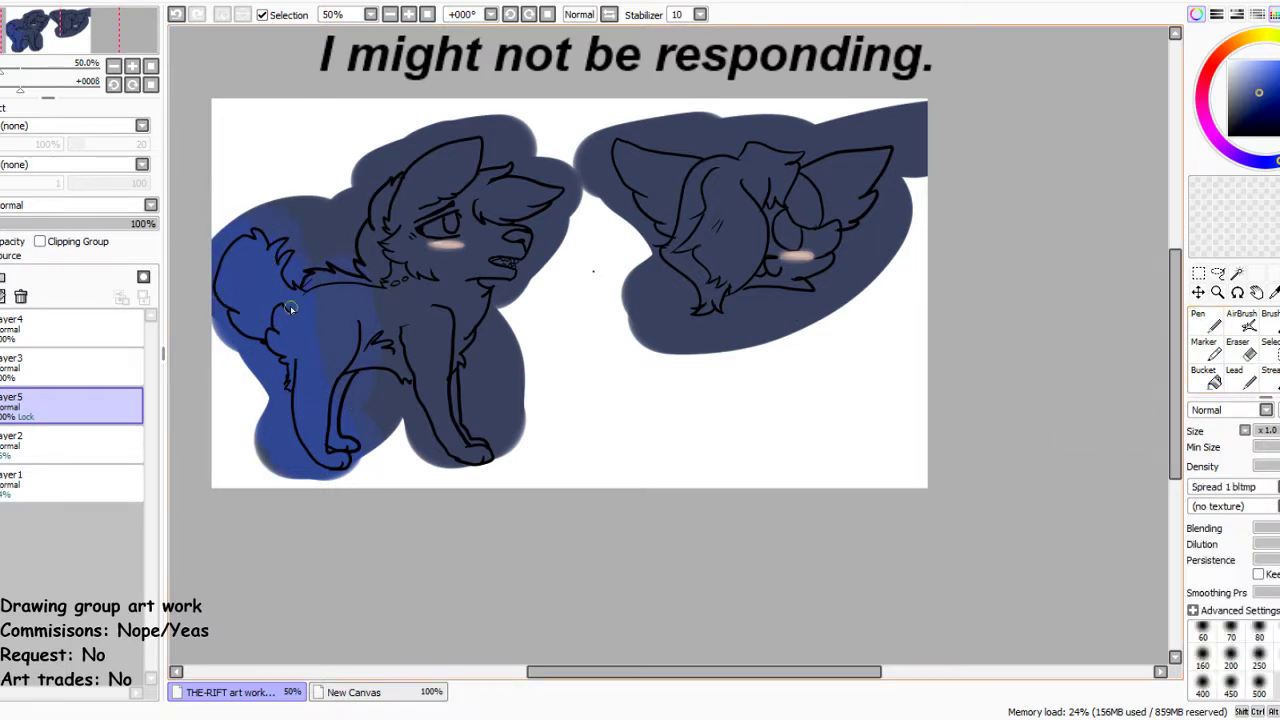
key(bracketright)
drag(330, 300, 343, 358)
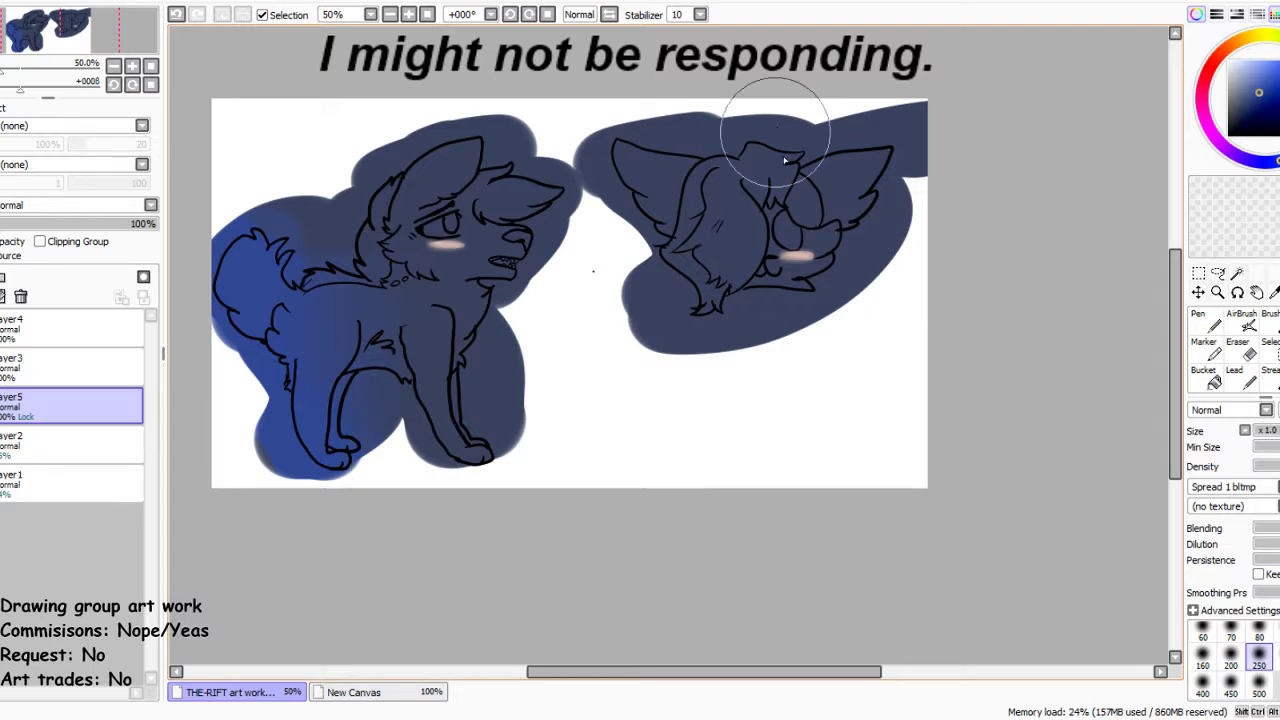
Sample the palette's brightest blue and dab spots over the dog's tail and haunch with the size 35 Pen
click(387, 688)
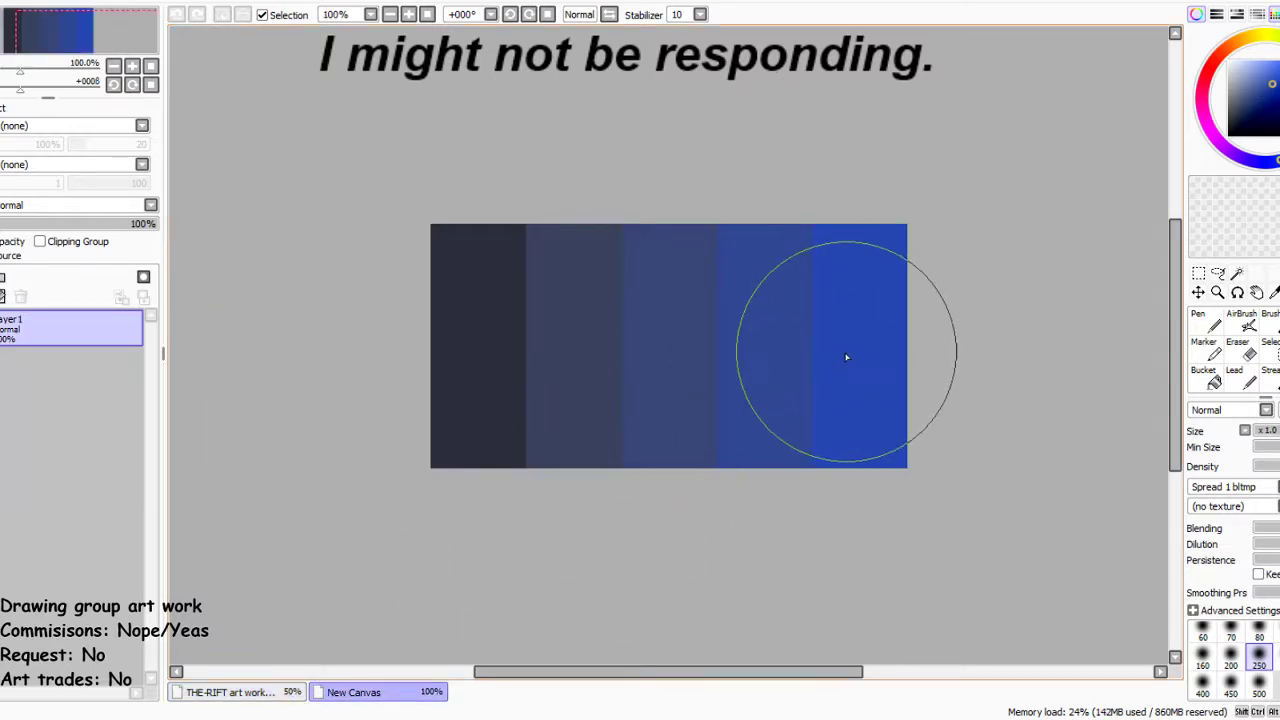
click(1195, 322)
click(235, 692)
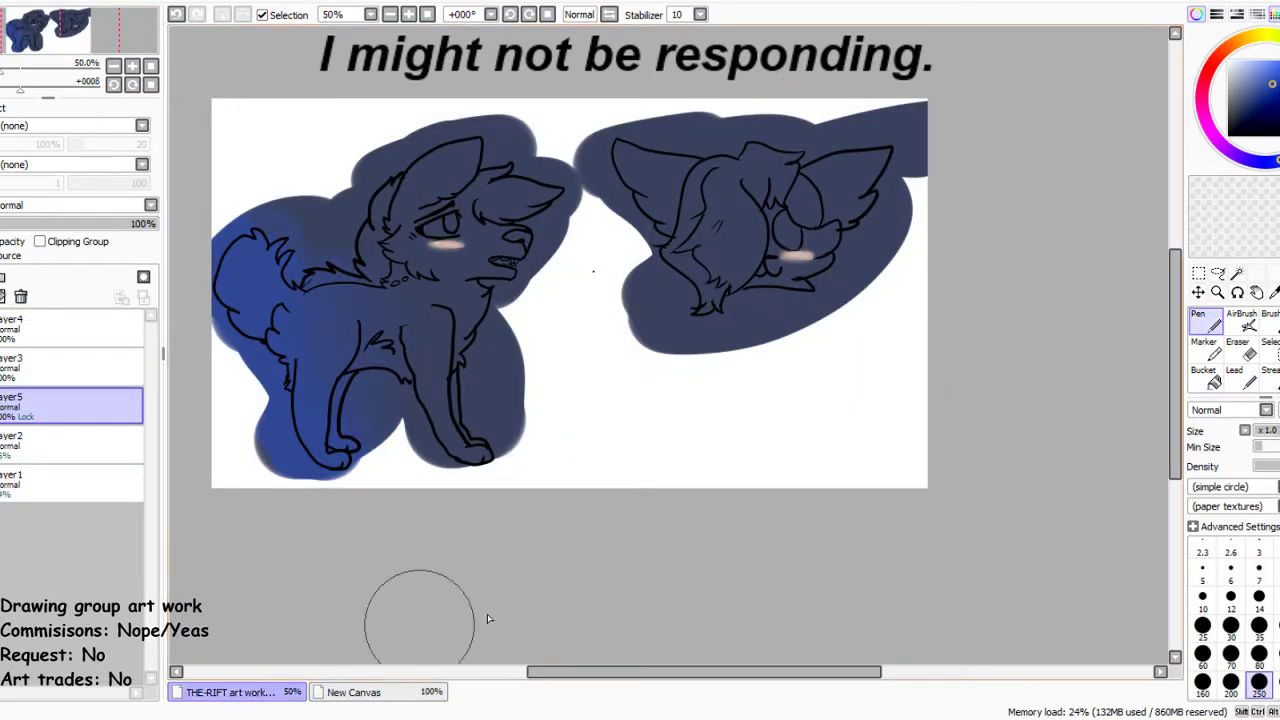
click(1259, 625)
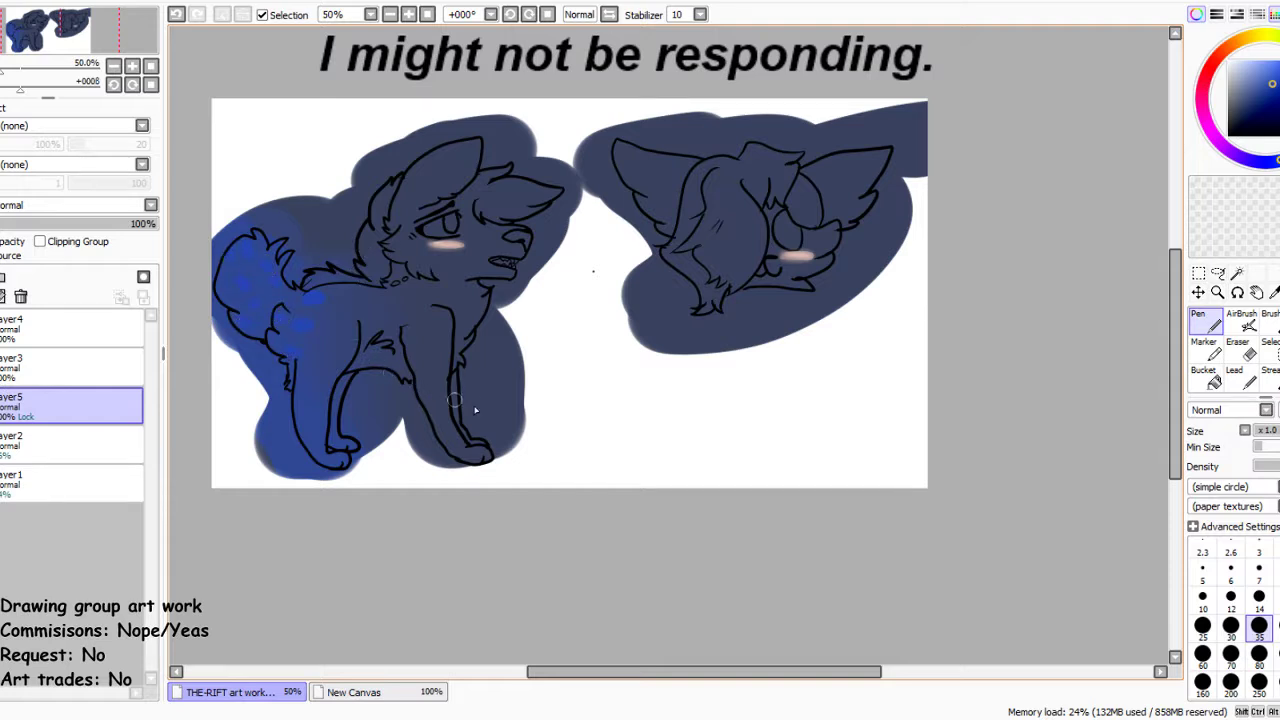
Sample the palette's darkest slate and paint spots beside the dog's eye plus a band and small patch across its muzzle
click(358, 693)
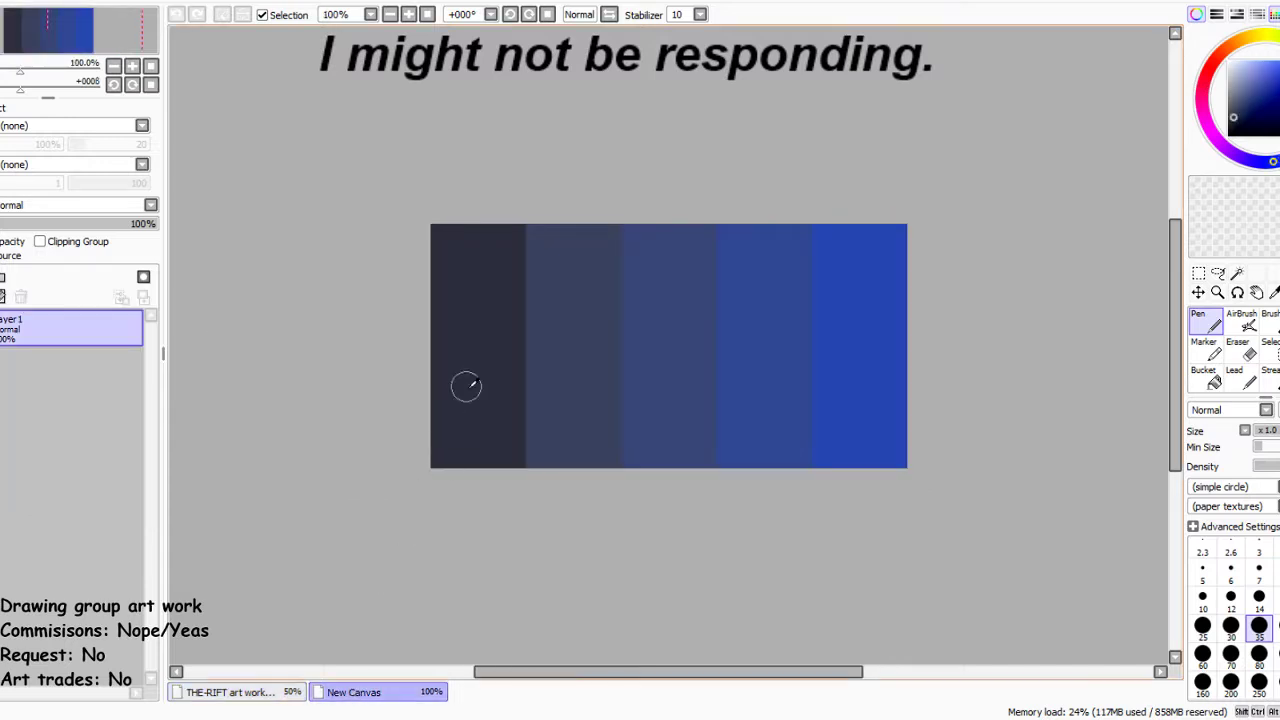
click(237, 693)
drag(466, 240, 467, 241)
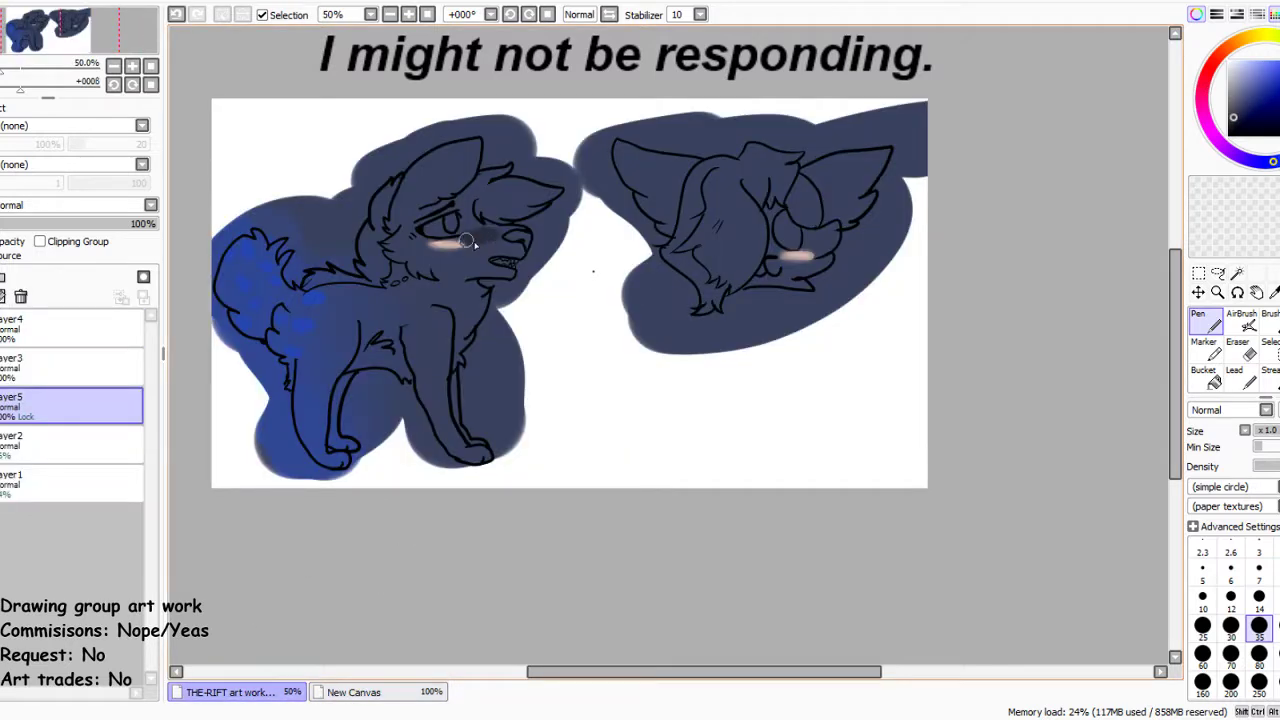
click(176, 14)
scroll(440, 242, up, 2)
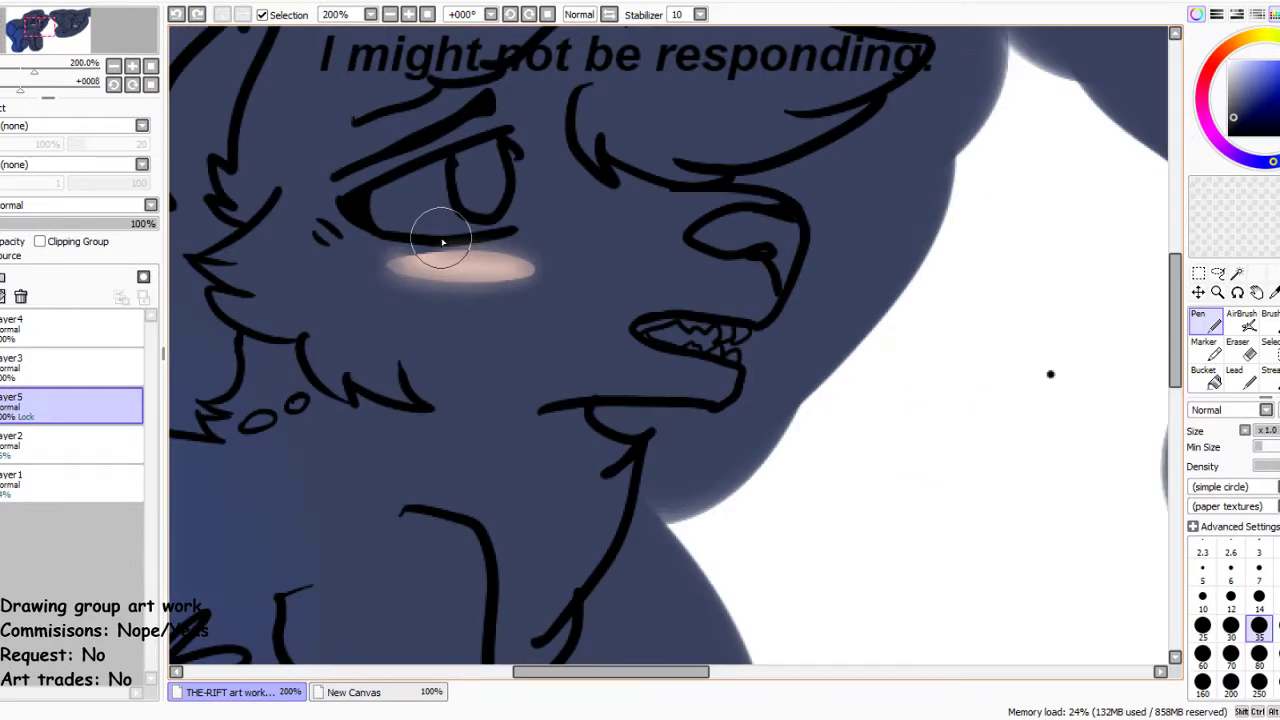
mouse_move(351, 263)
mouse_down()
mouse_move(286, 274)
mouse_move(300, 282)
mouse_up()
drag(342, 242, 362, 250)
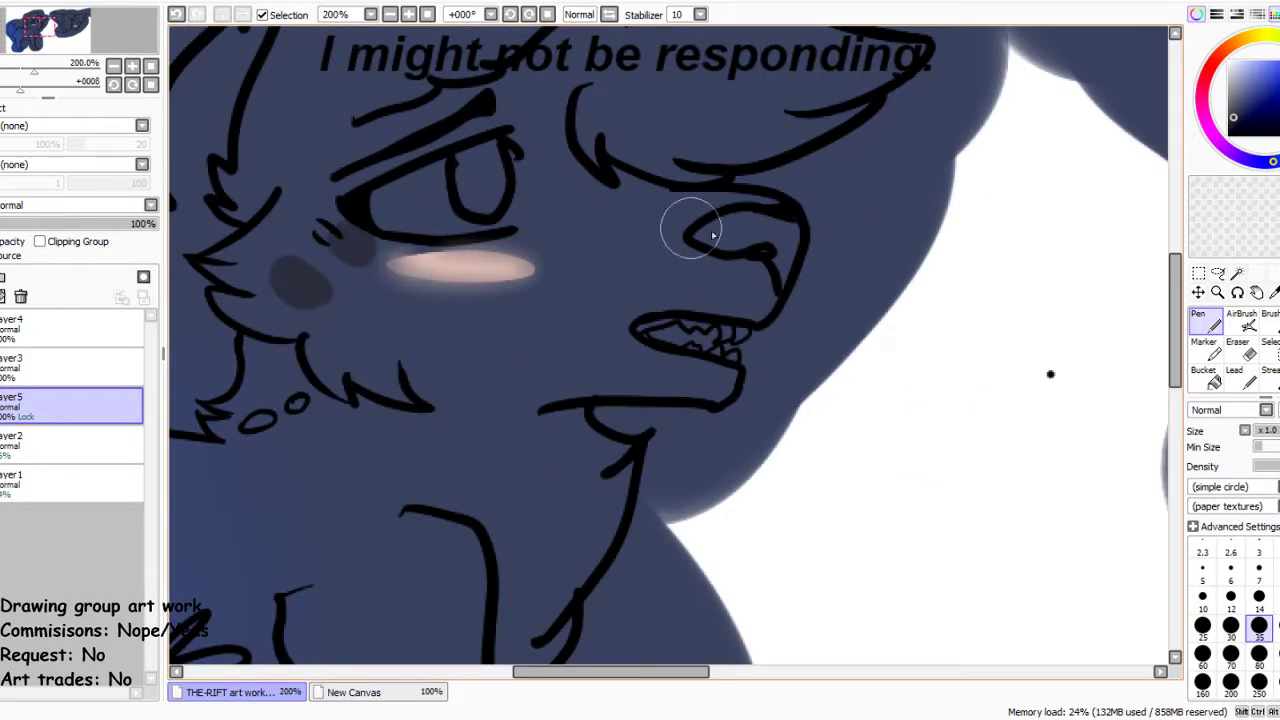
mouse_move(714, 223)
mouse_down()
mouse_move(666, 209)
mouse_move(762, 203)
mouse_move(585, 207)
mouse_move(530, 222)
mouse_move(532, 264)
mouse_move(603, 211)
mouse_move(733, 226)
mouse_move(629, 217)
mouse_move(556, 296)
mouse_move(581, 223)
mouse_move(552, 278)
mouse_move(691, 210)
mouse_move(774, 198)
mouse_move(640, 262)
mouse_up()
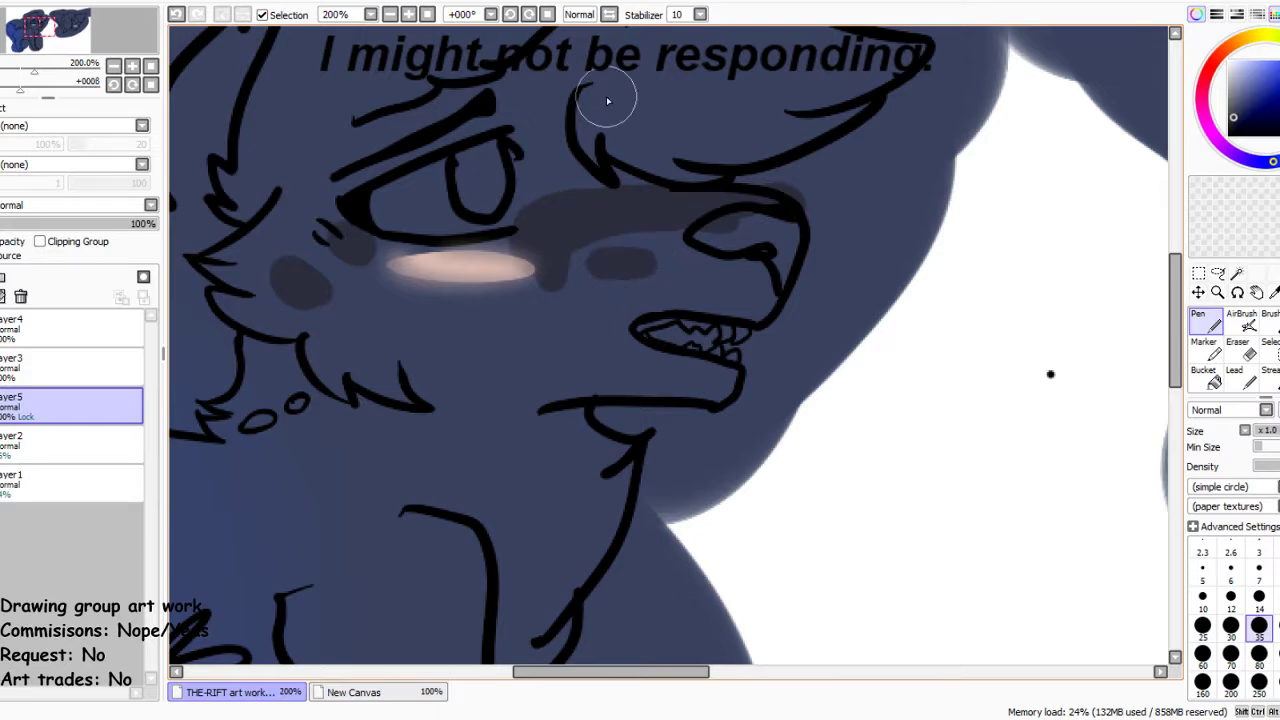
Dab dark slate spots over the dog's lower cheek, neck and shoulder
scroll(397, 349, down, 3)
scroll(468, 172, up, 2)
click(464, 156)
drag(462, 266, 466, 271)
drag(566, 276, 571, 277)
drag(527, 197, 506, 189)
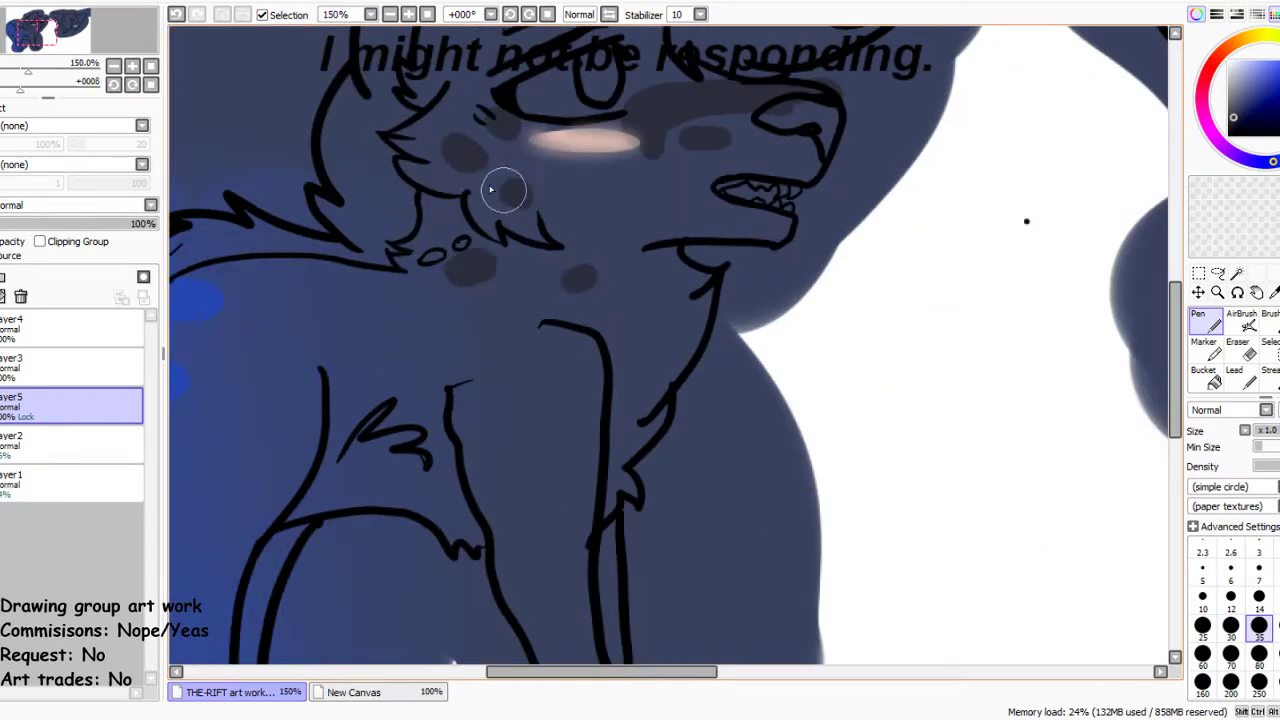
click(434, 220)
click(545, 370)
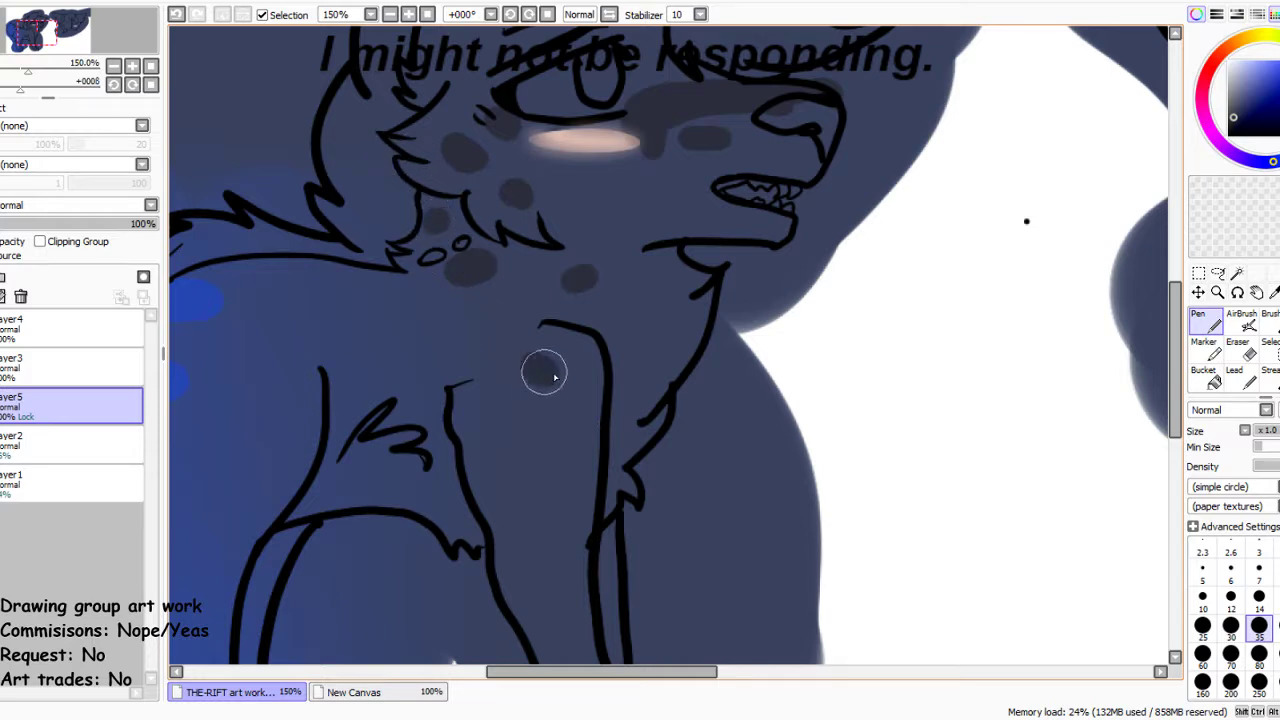
click(505, 318)
Paint small dark slate markings around the blush on the alternate-hair head
scroll(479, 148, down, 5)
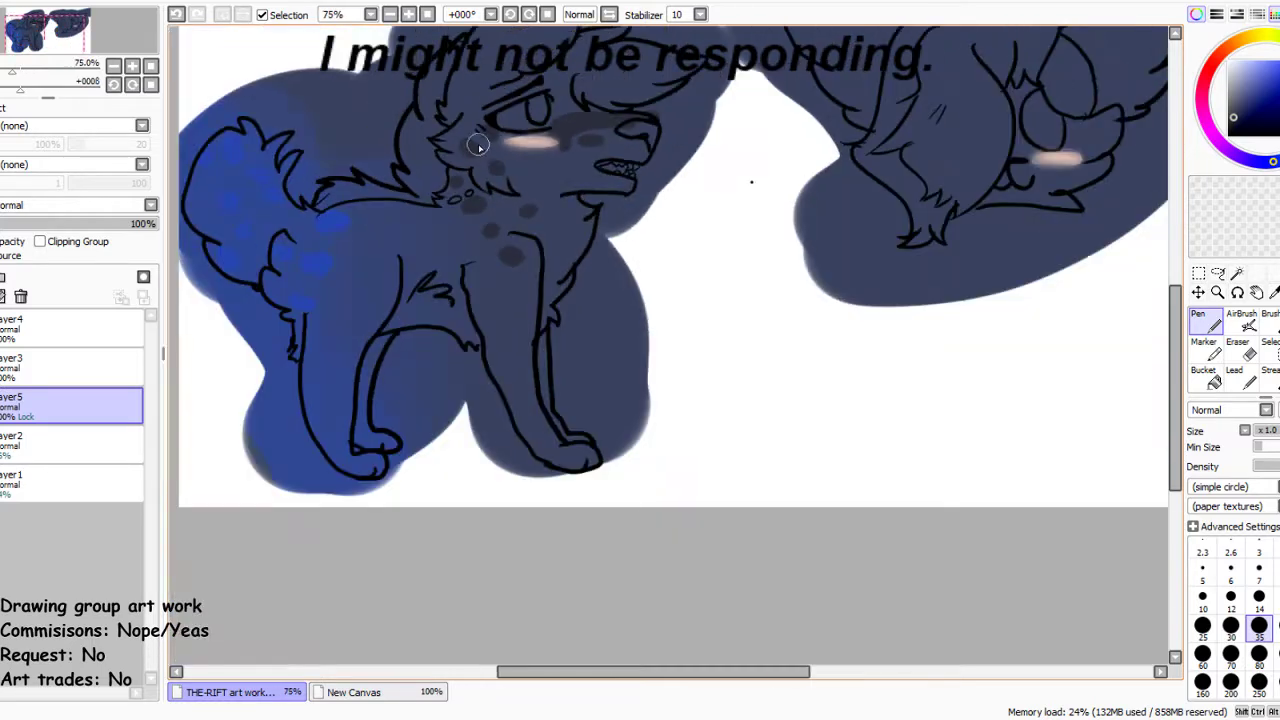
scroll(751, 149, up, 8)
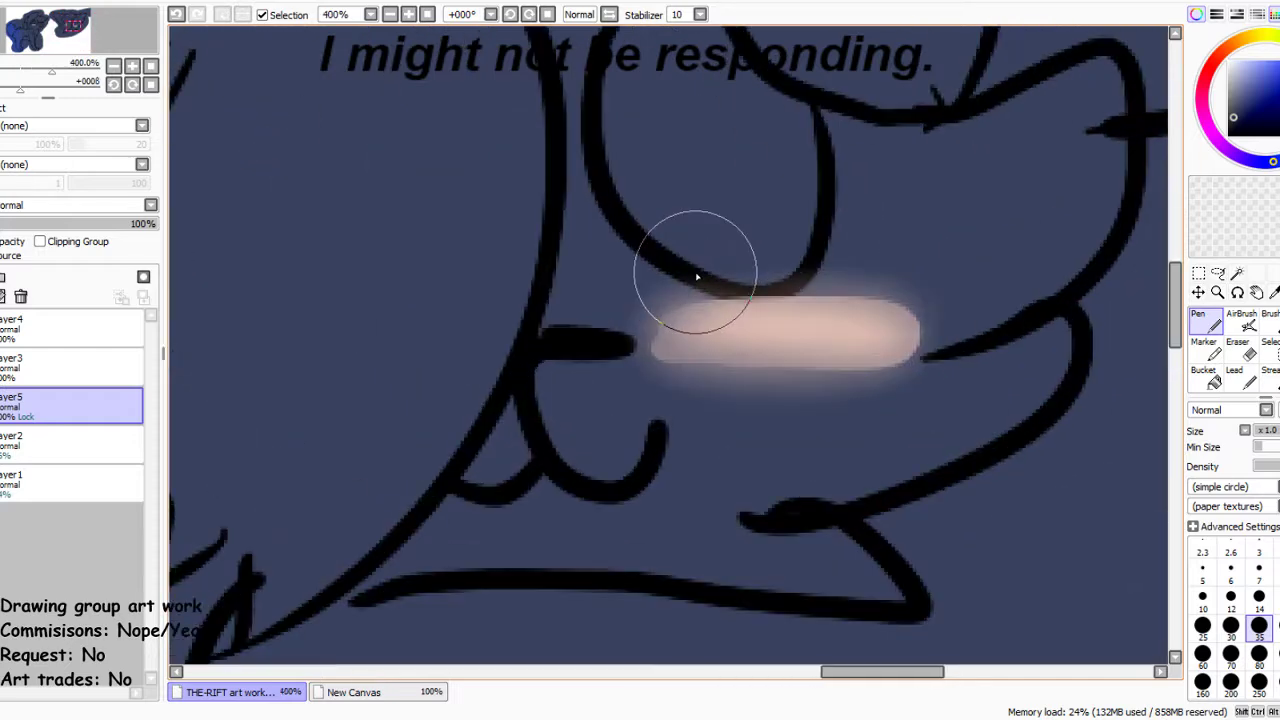
click(610, 296)
click(851, 270)
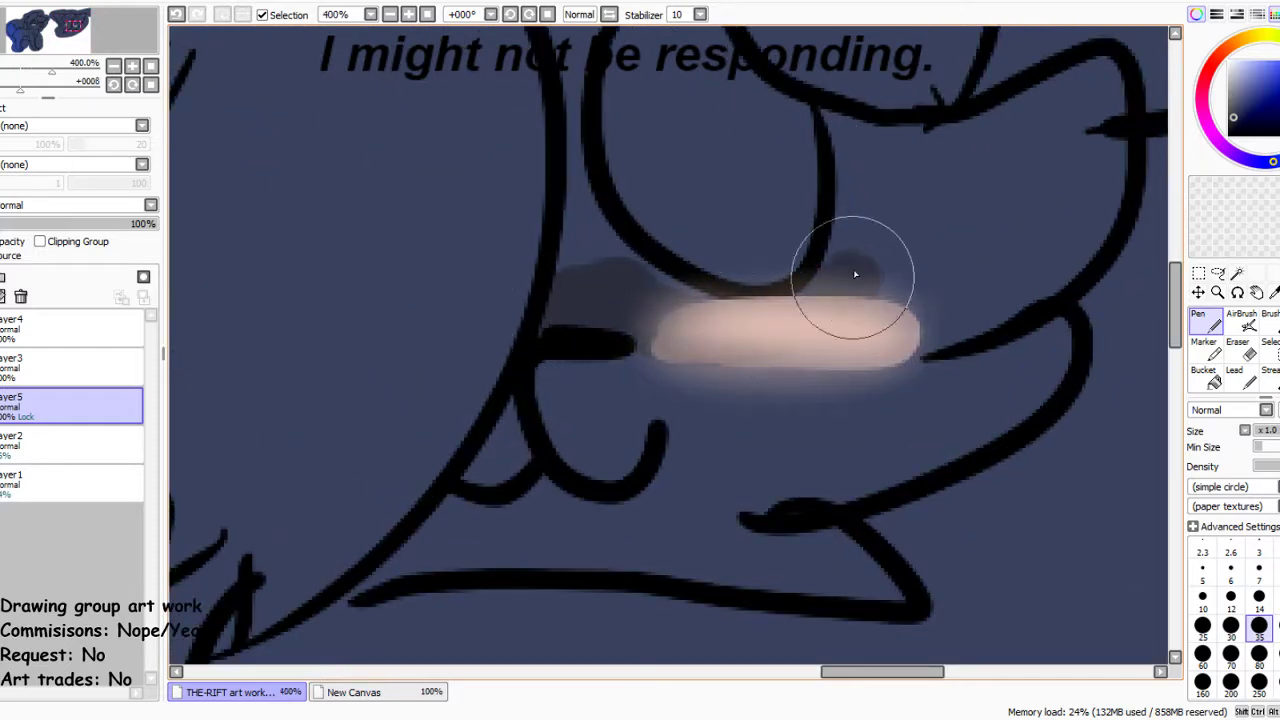
click(720, 408)
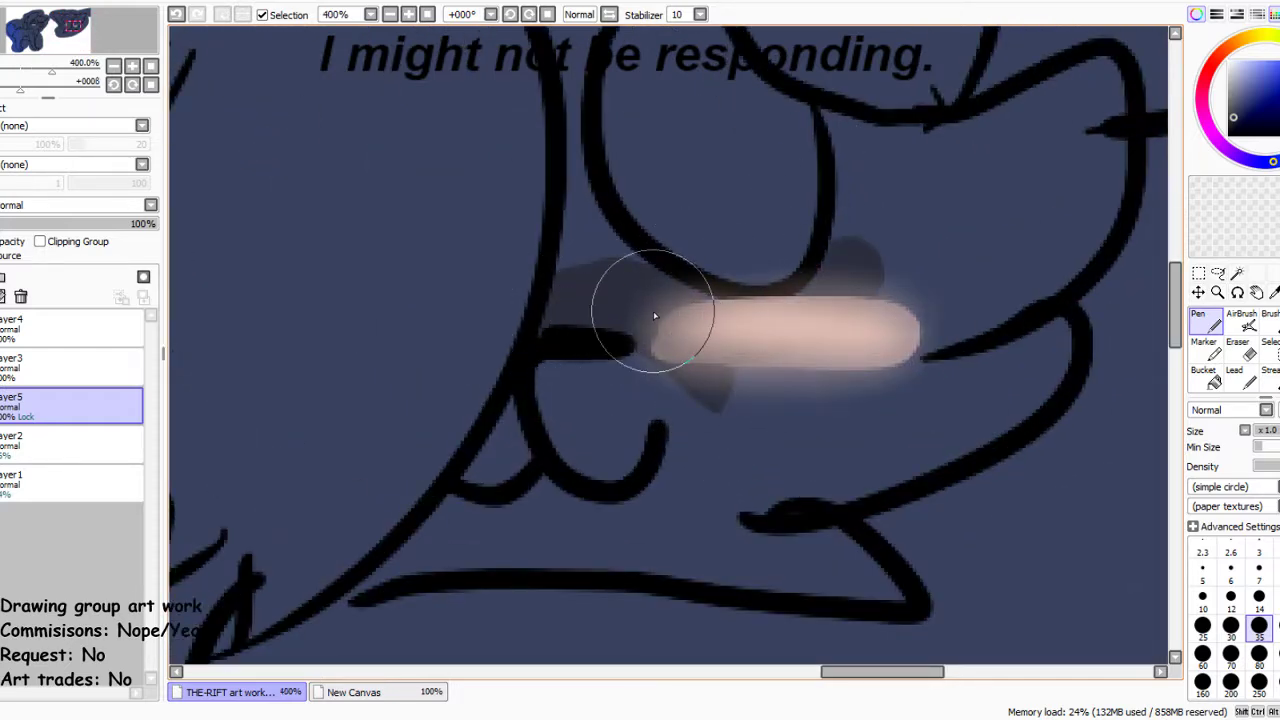
Add dark slate spots to the muzzle of the alternate-hair head, beside the visible eye
scroll(655, 315, down, 5)
scroll(652, 315, up, 2)
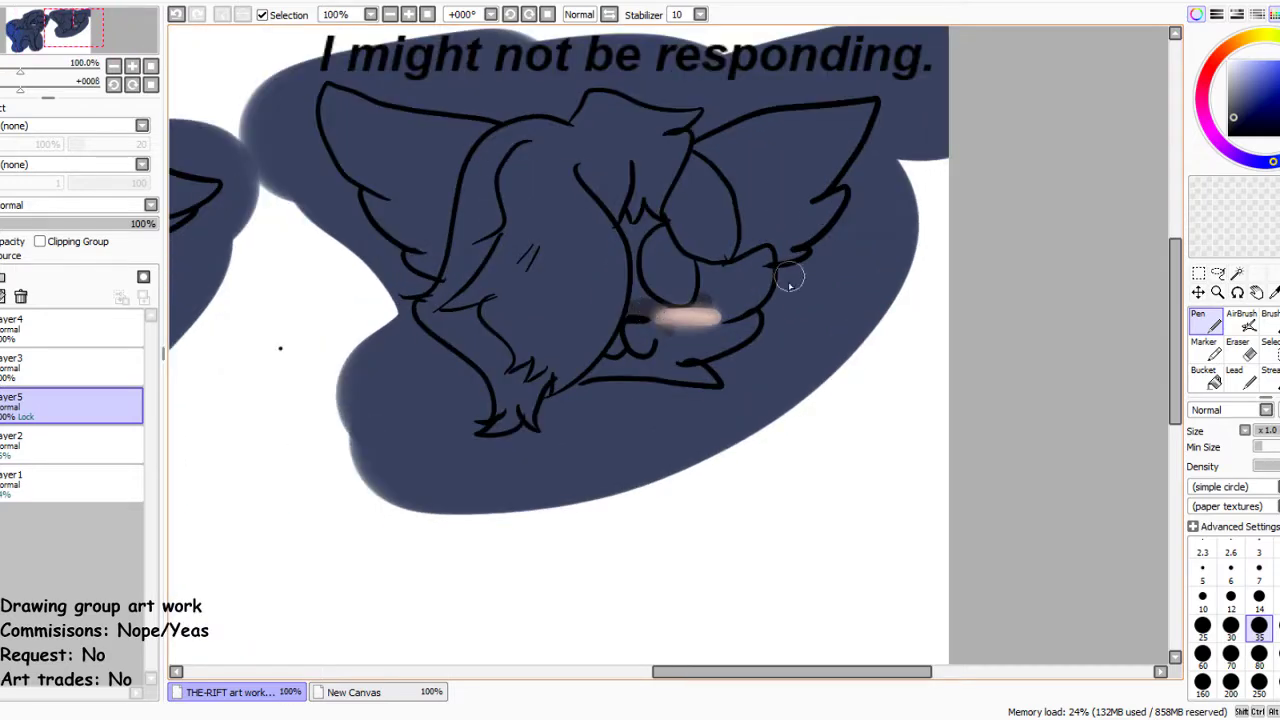
click(733, 279)
click(748, 292)
click(706, 280)
click(715, 292)
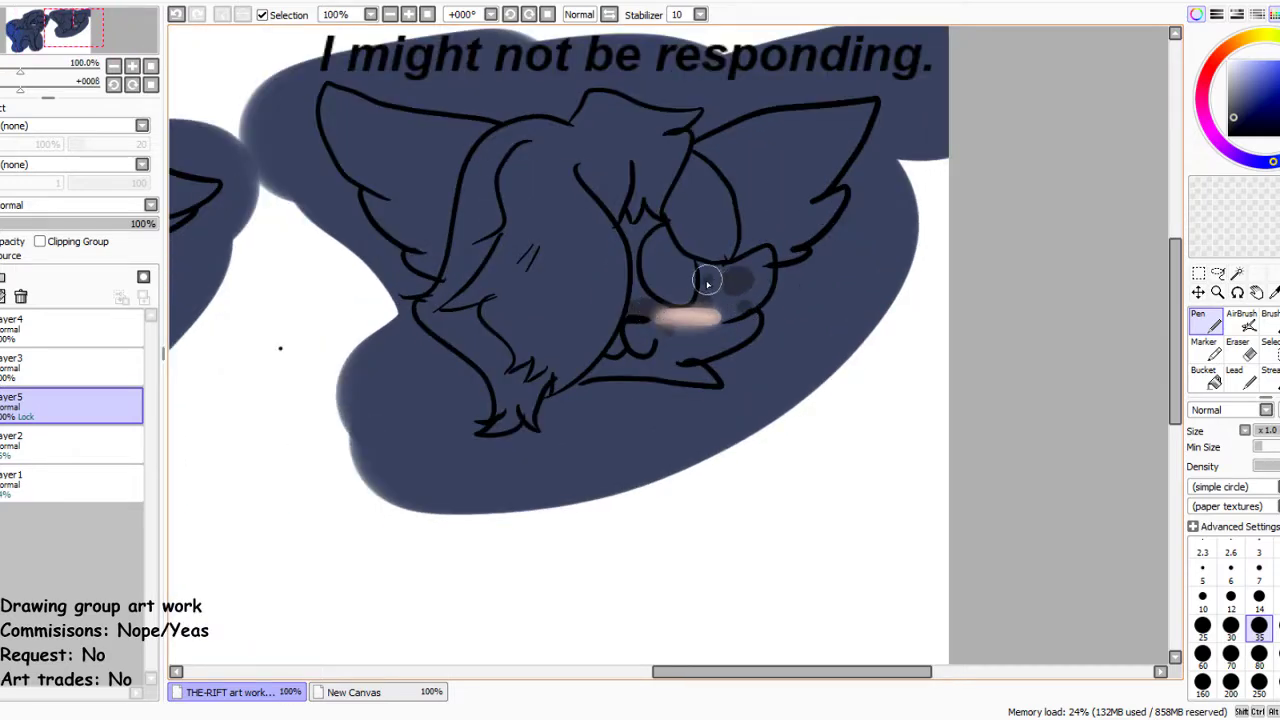
Set the blush layer's blending mode to Lumi & Shade and lower its opacity
scroll(650, 224, down, 3)
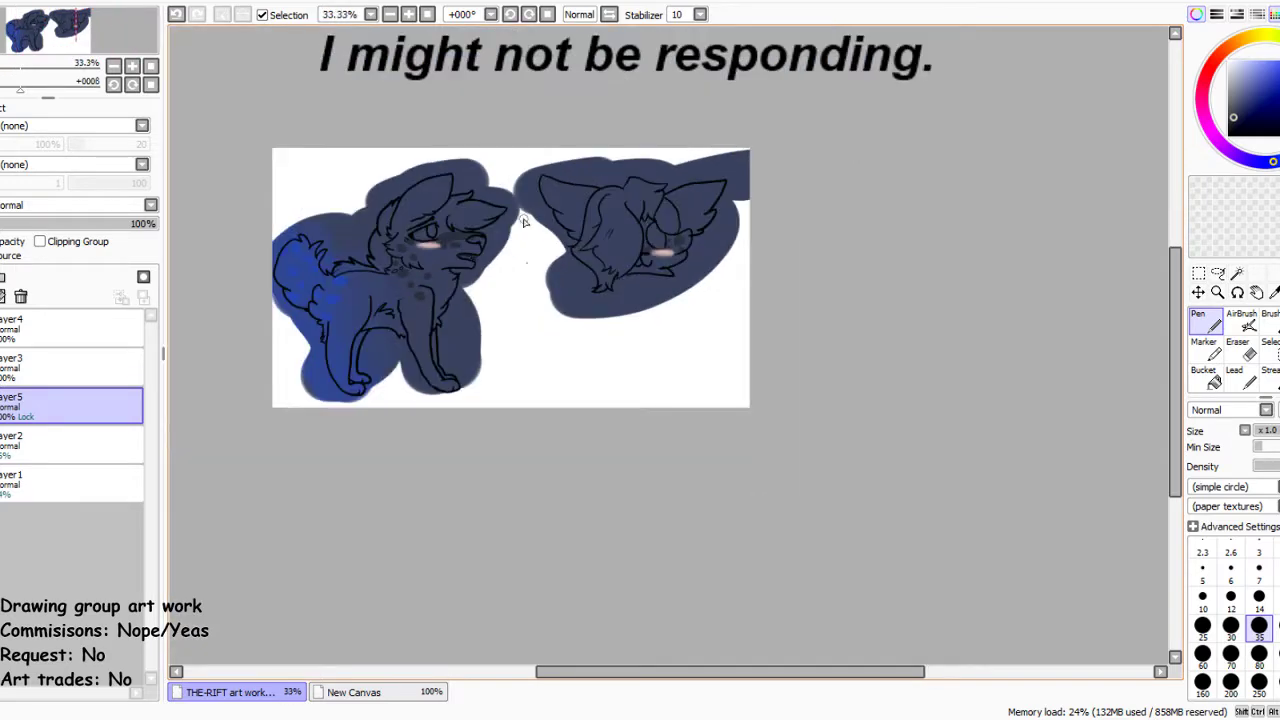
scroll(474, 211, up, 4)
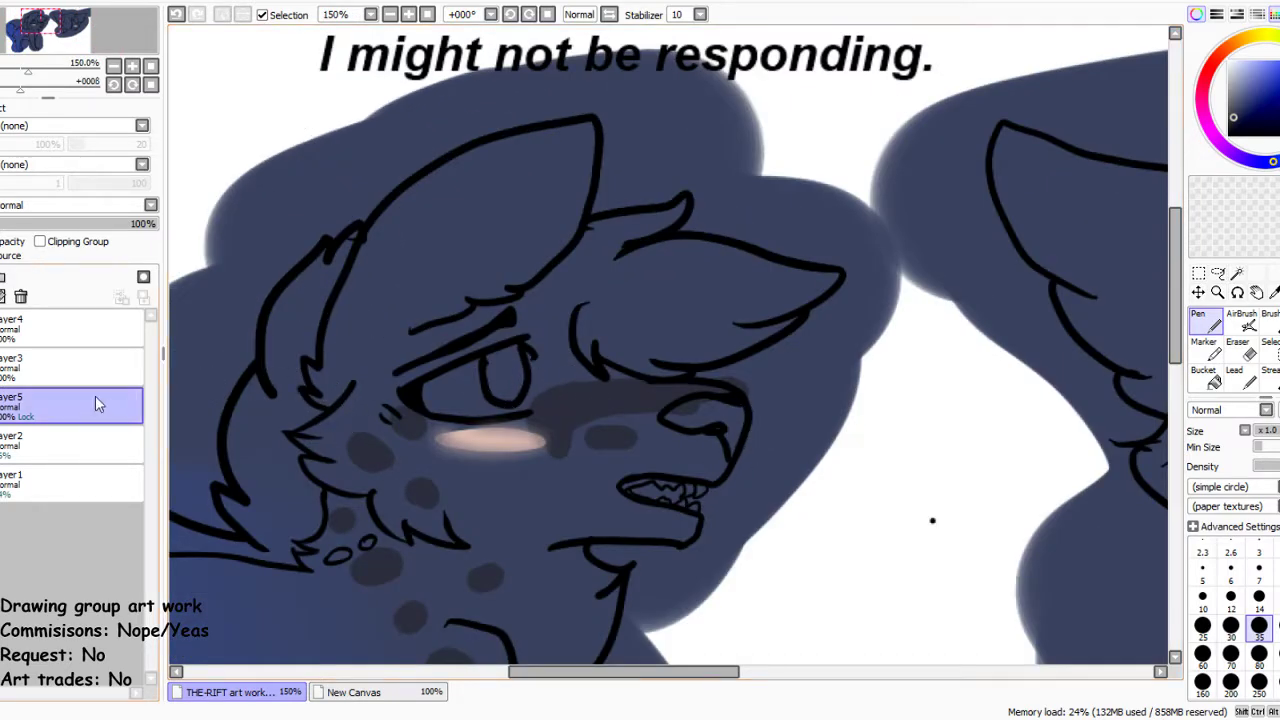
click(84, 320)
scroll(70, 205, down, 6)
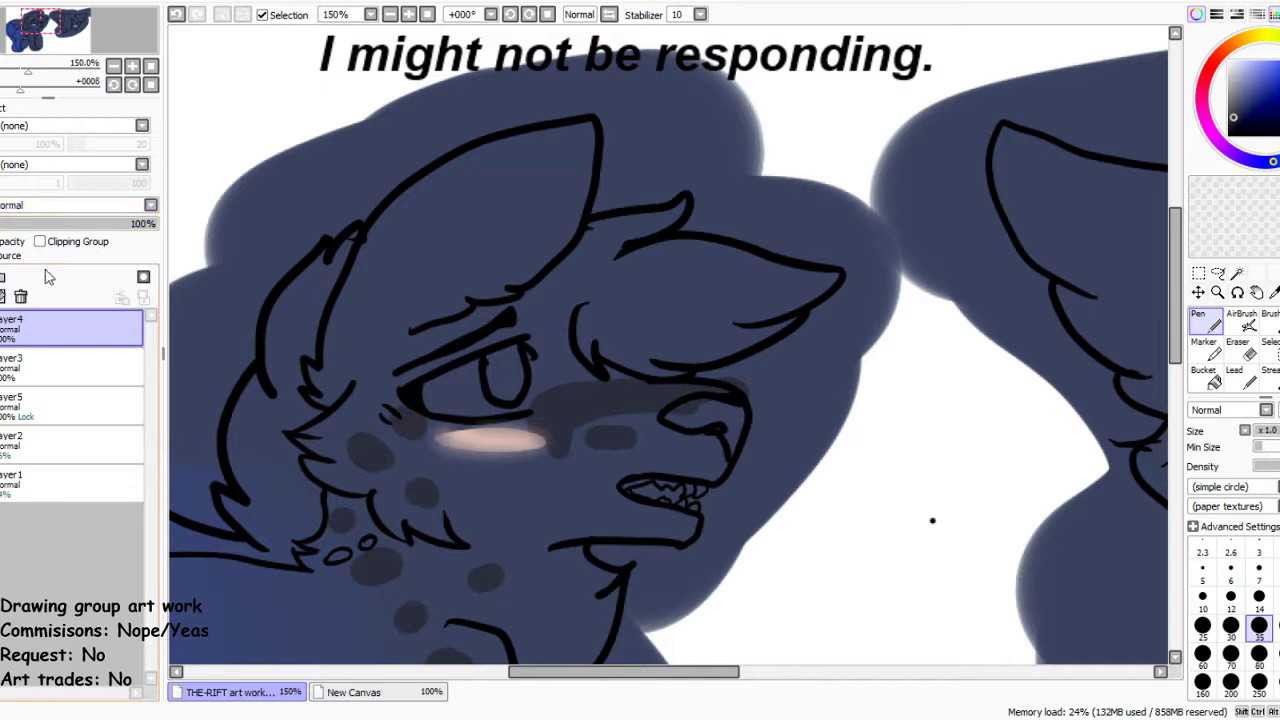
drag(58, 225, 46, 226)
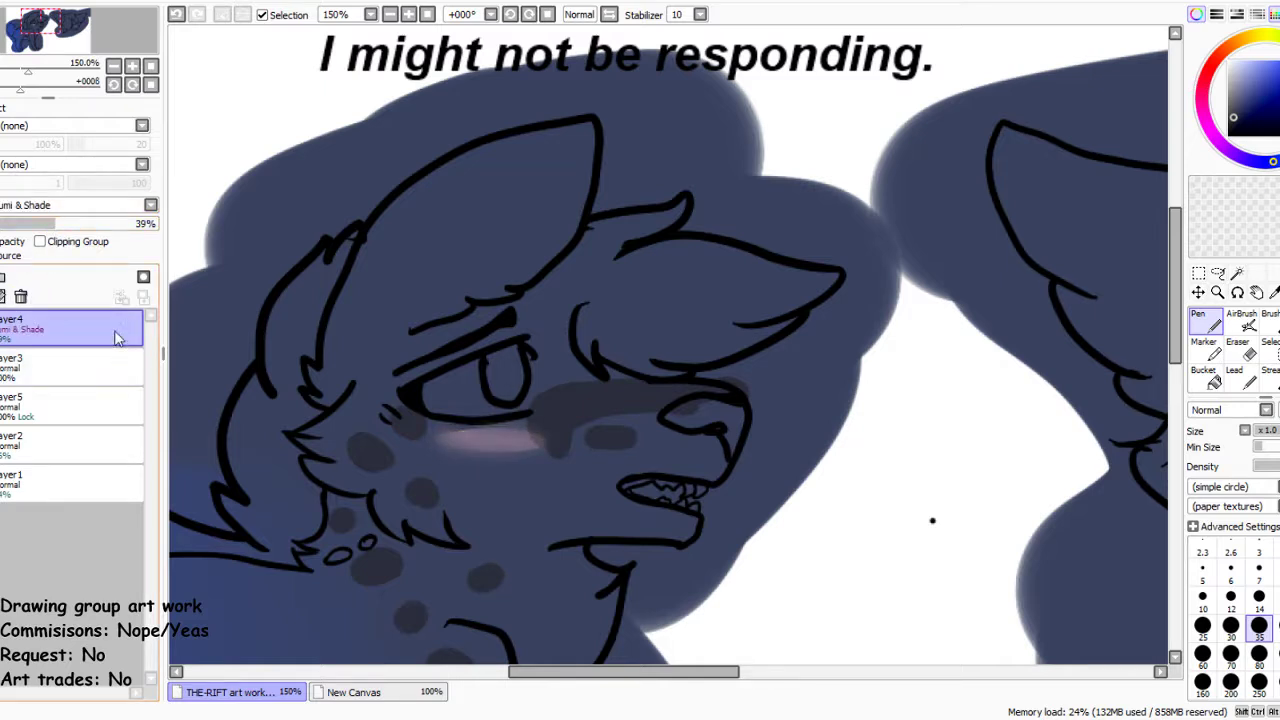
On the coat colour layer, cover the dark marking inside the dog's nose with the base slate blue using the size 30 Pen
click(47, 396)
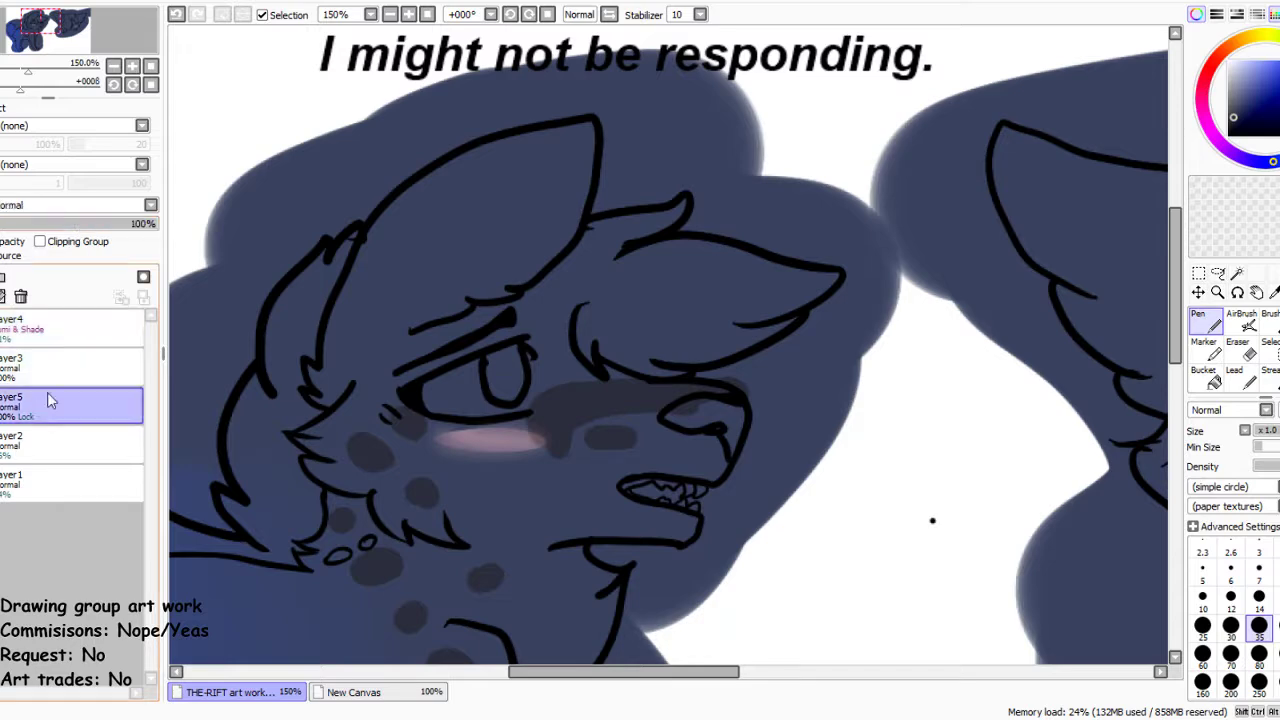
scroll(666, 160, down, 4)
scroll(563, 320, up, 6)
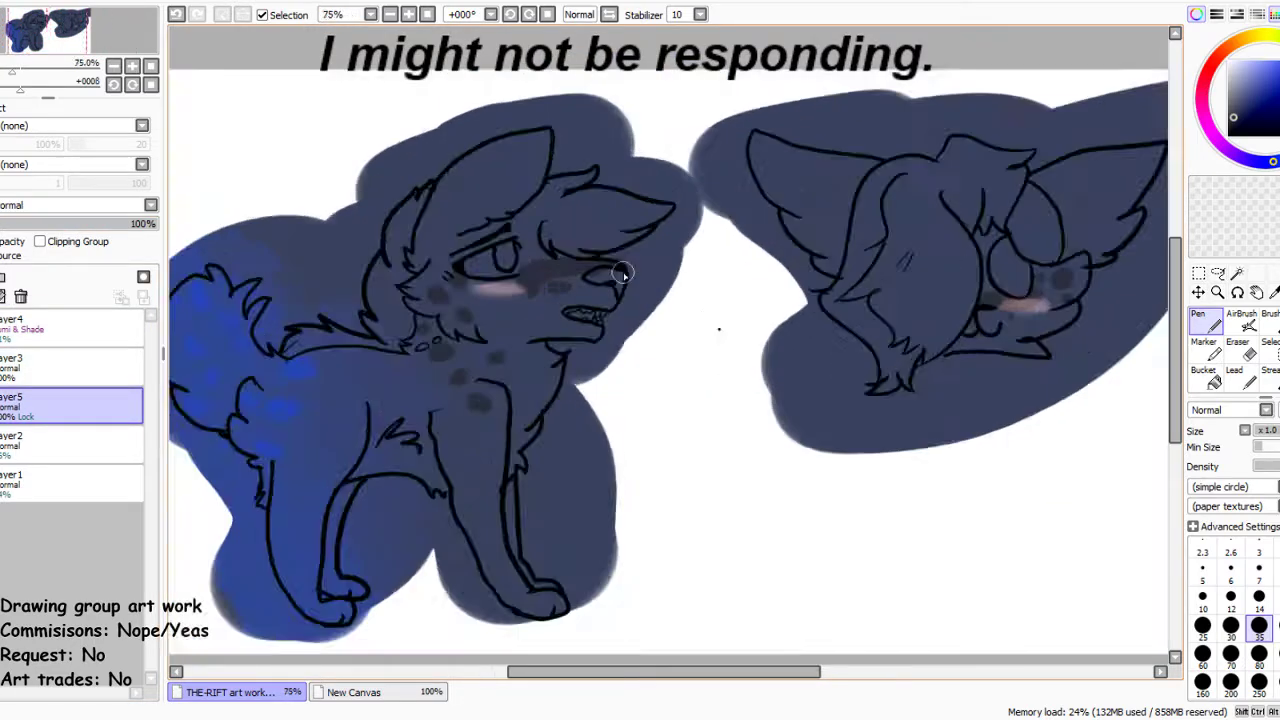
click(1228, 128)
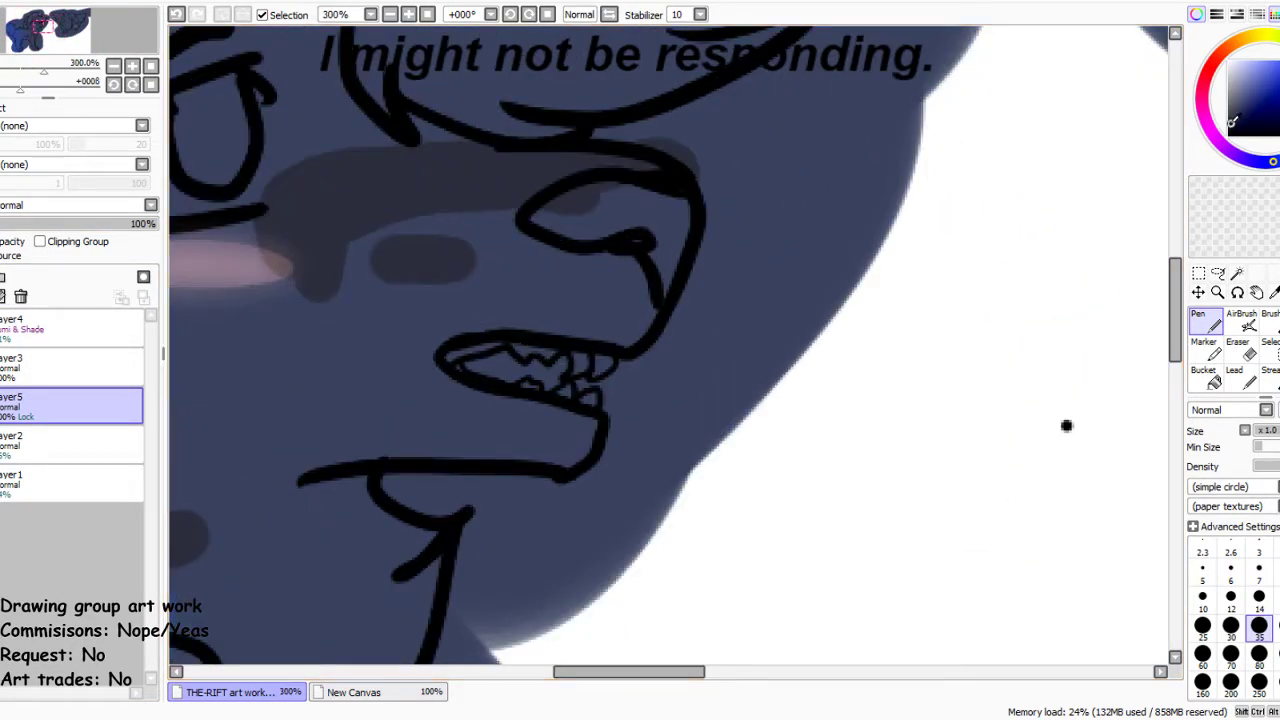
mouse_move(587, 193)
mouse_down()
mouse_move(586, 206)
mouse_move(657, 214)
mouse_up()
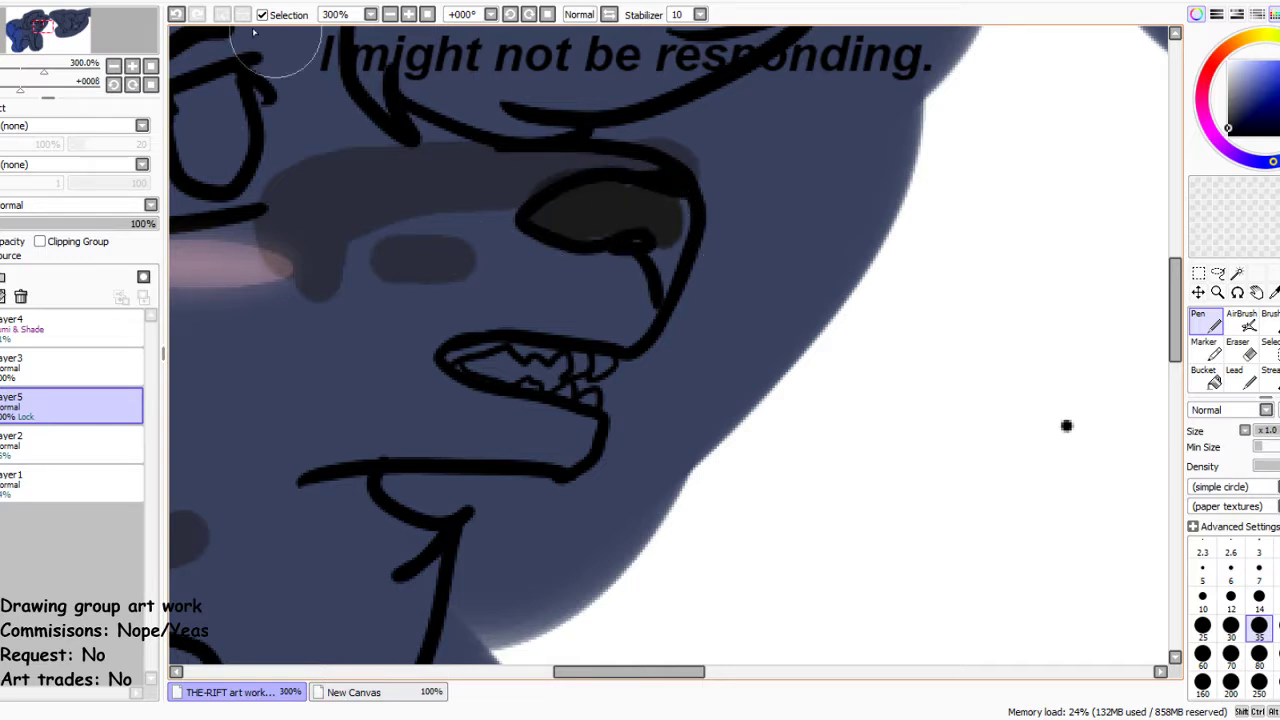
key(ctrl+z)
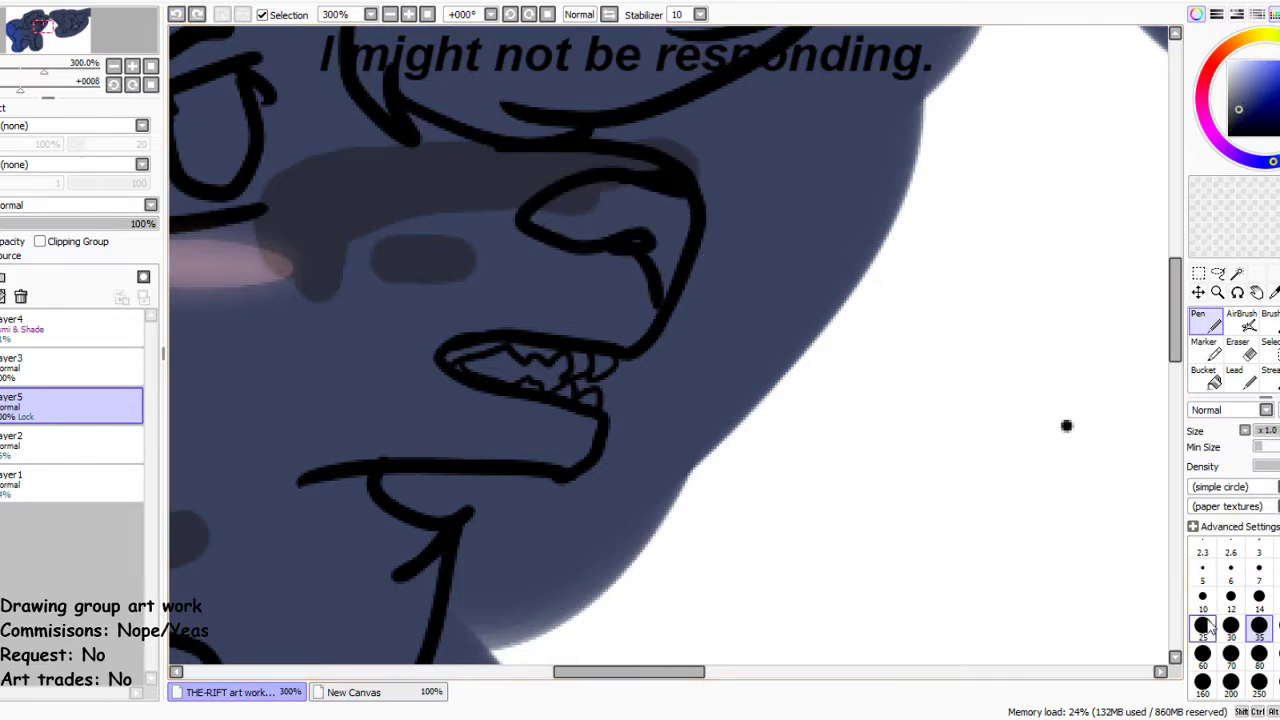
click(1231, 625)
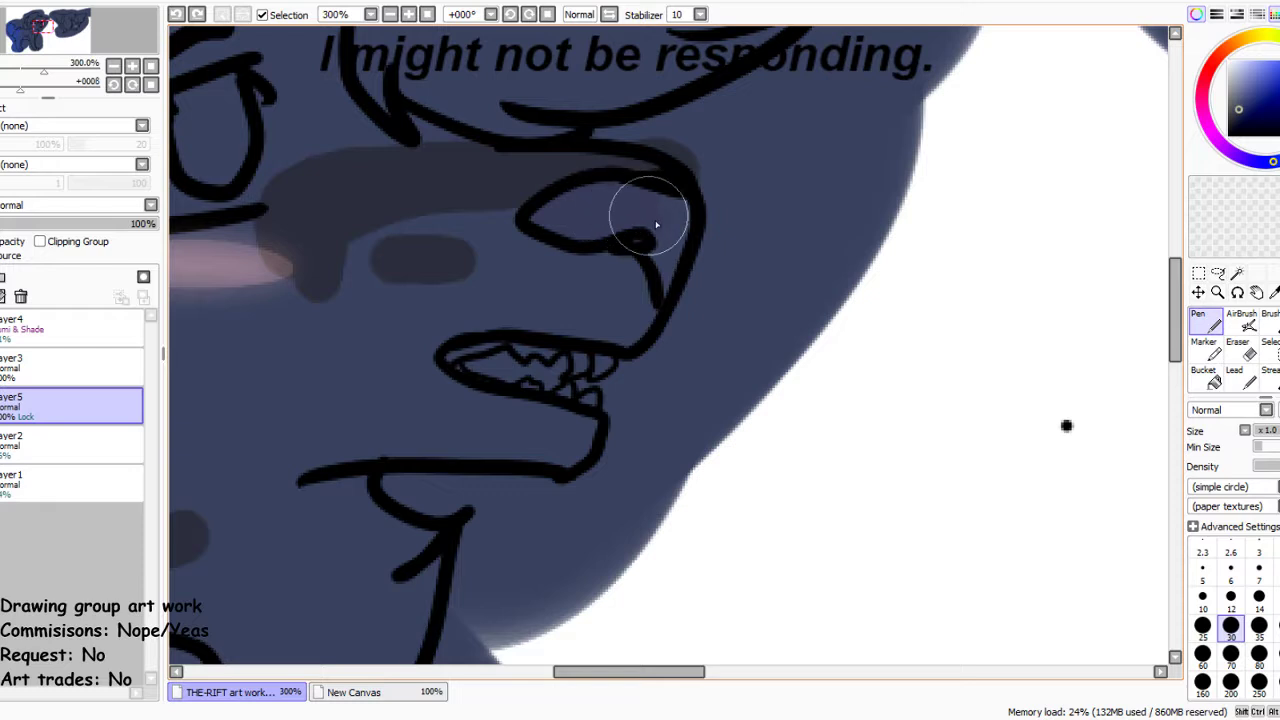
drag(655, 245, 630, 238)
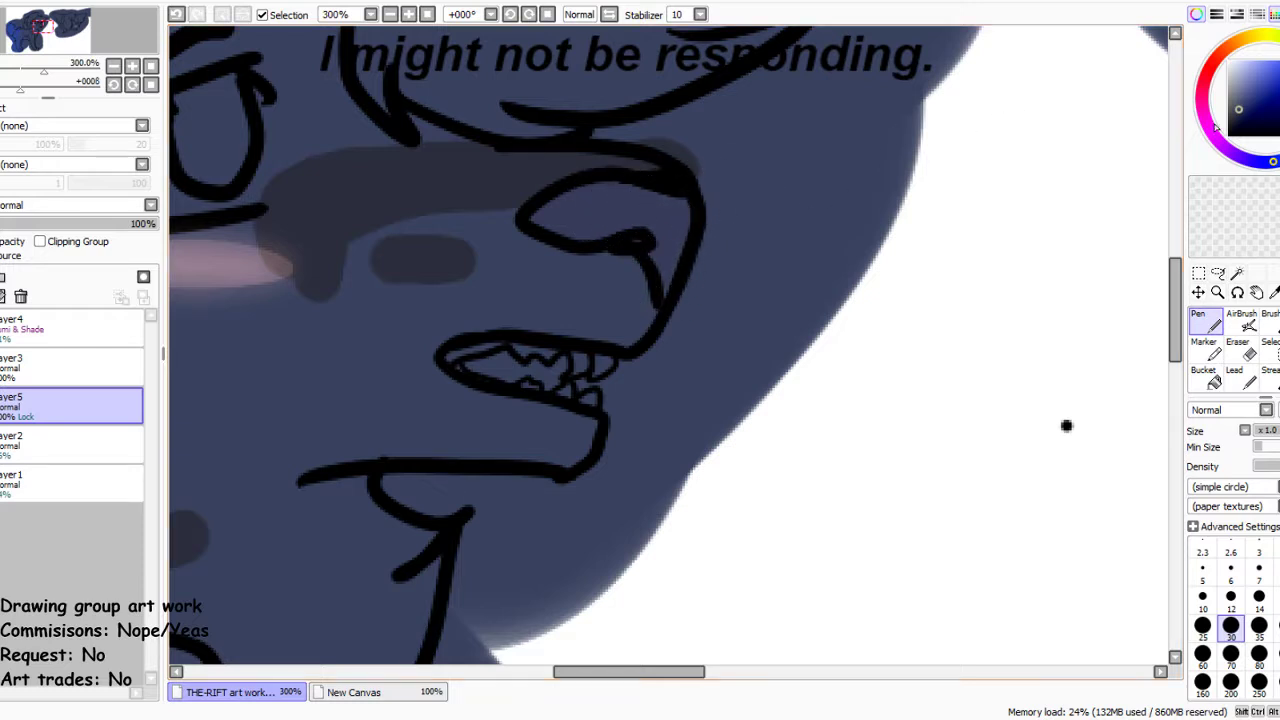
Paint the inside of the dog's mouth and its teeth white
click(1228, 62)
mouse_move(470, 345)
mouse_down()
mouse_move(590, 369)
mouse_move(566, 389)
mouse_move(467, 362)
mouse_move(551, 384)
mouse_move(605, 372)
mouse_move(457, 357)
mouse_up()
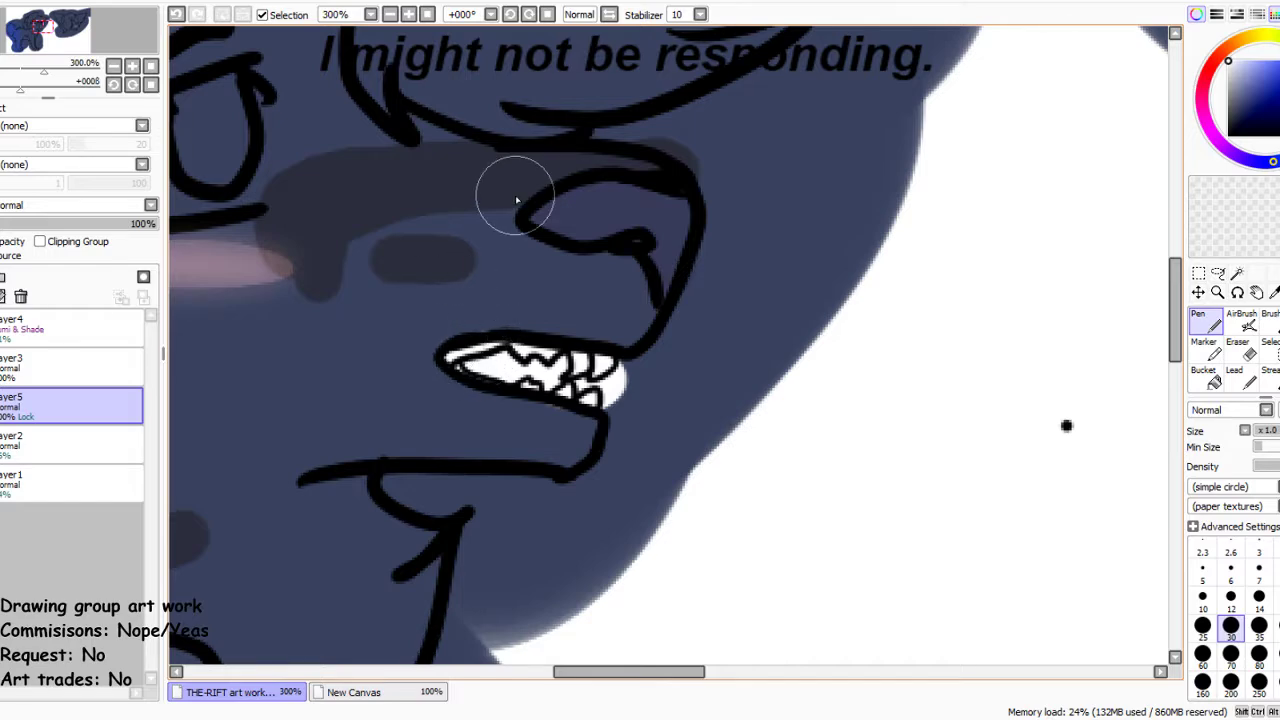
scroll(515, 195, down, 5)
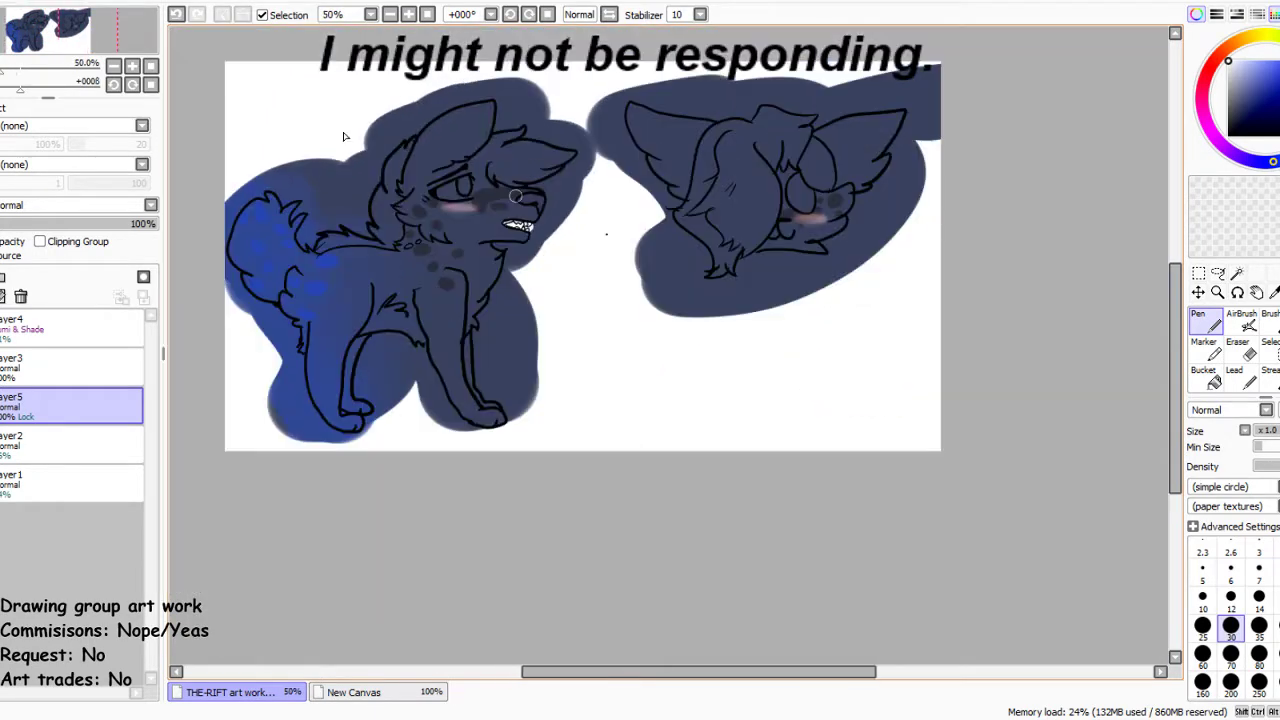
Select the mane along the dog's neck and upper back from Layer3 with the Magic Wand, discarding the accidental body selection
click(20, 367)
click(1237, 272)
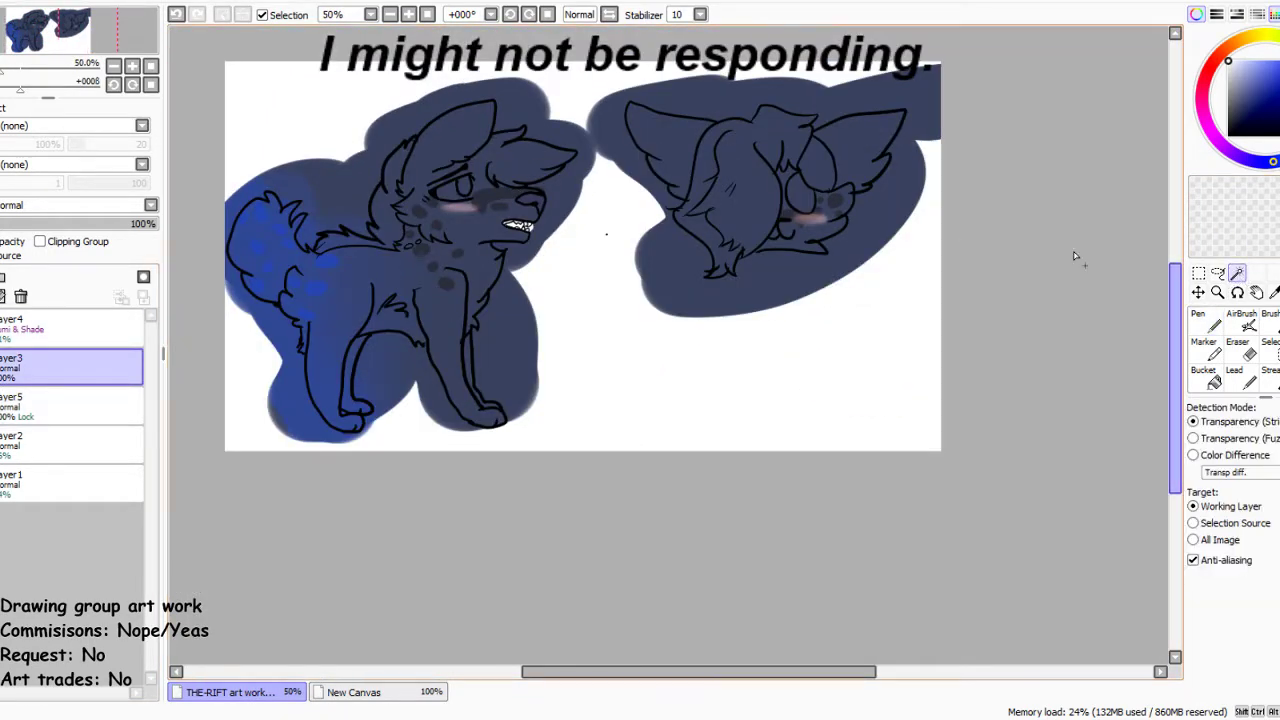
click(412, 196)
click(505, 162)
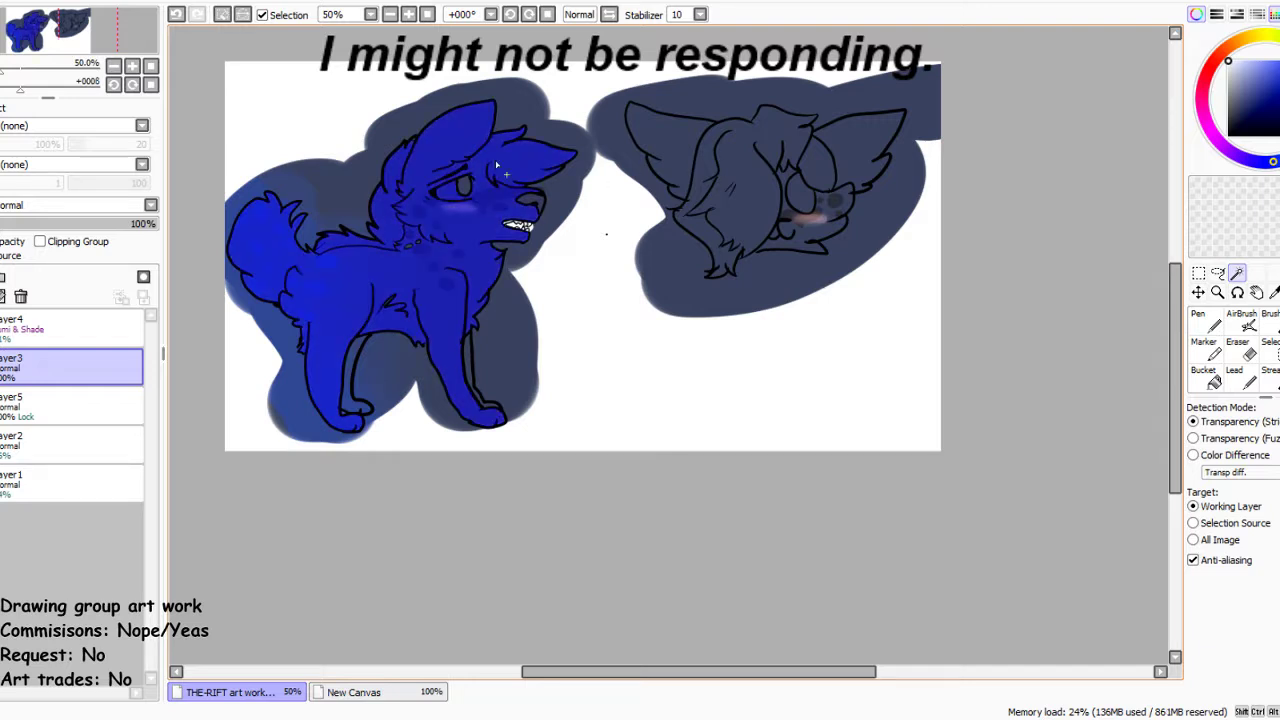
click(177, 16)
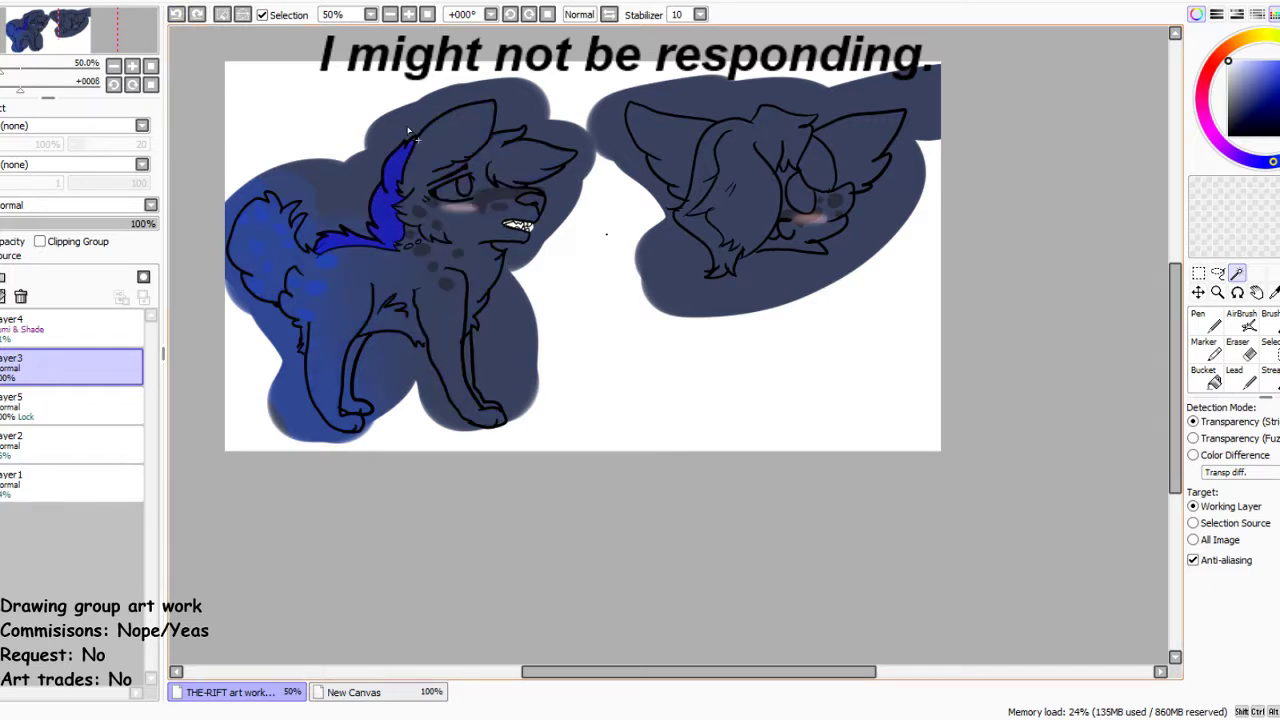
Close the open edge of the dog's fringe with the size 6 Selection Pen and Magic Wand-select the fringe and the alternate head's hair
click(1268, 342)
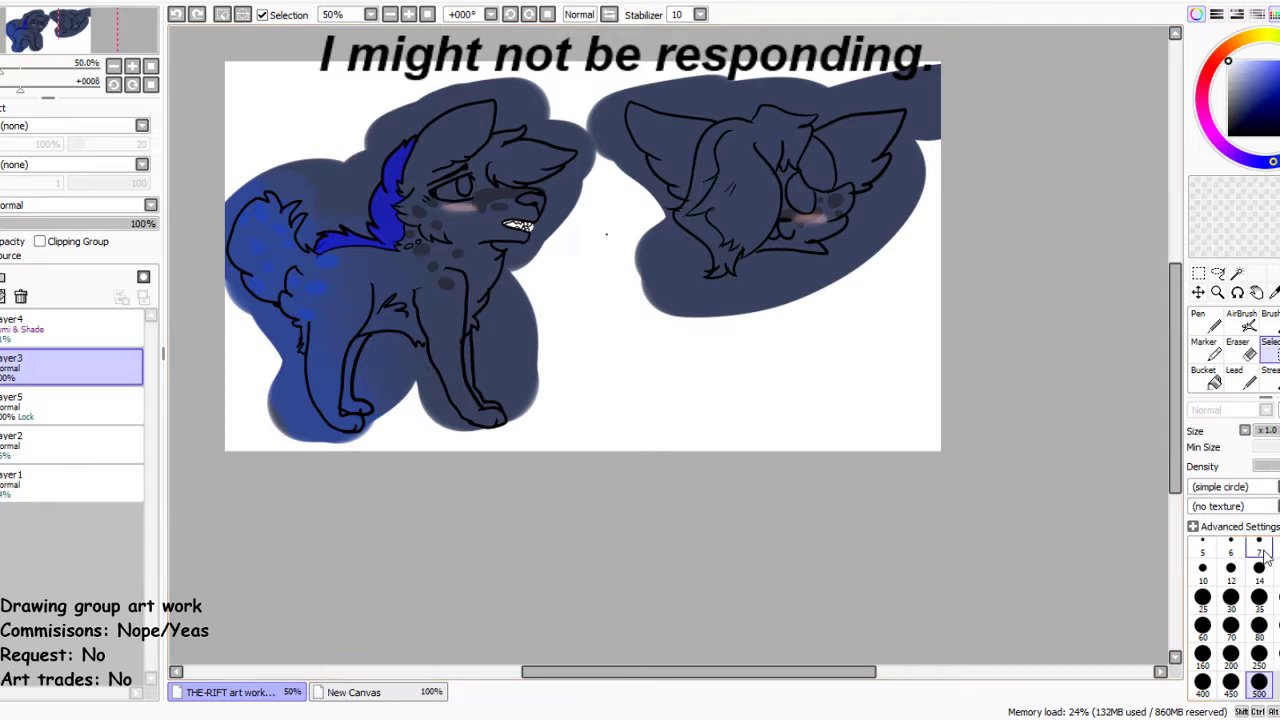
click(1231, 546)
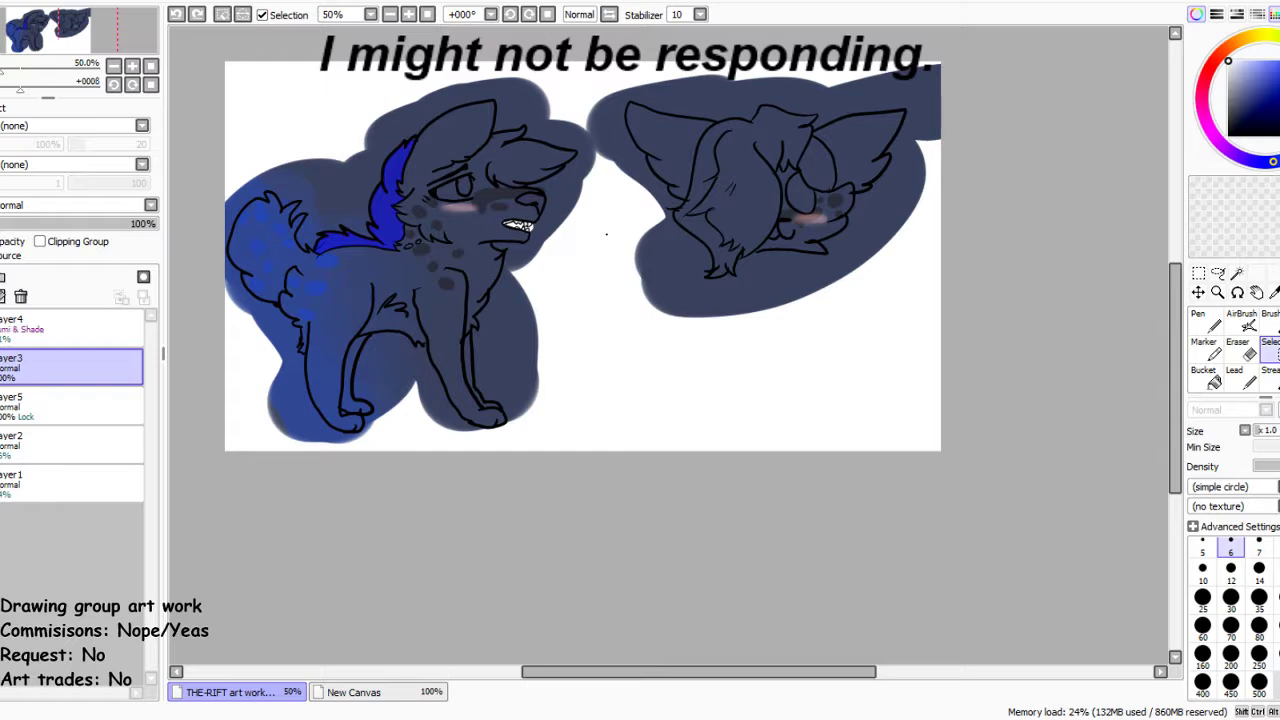
scroll(497, 165, up, 3)
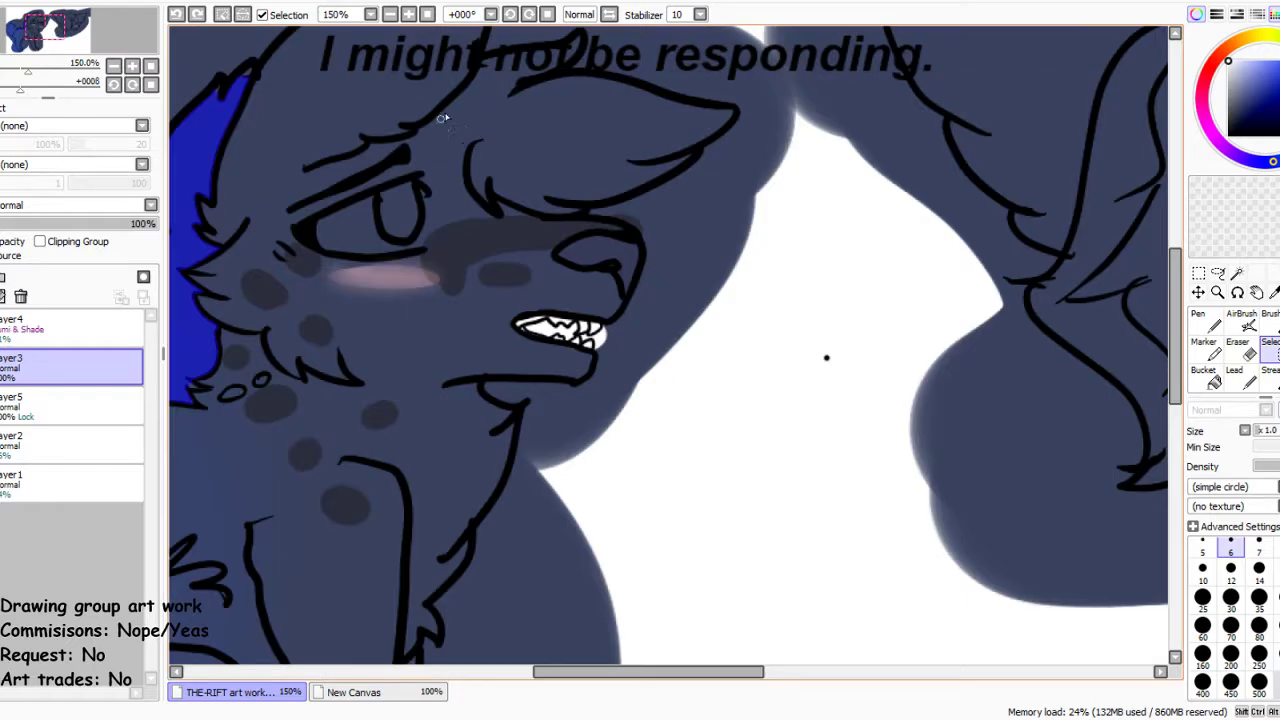
click(1237, 272)
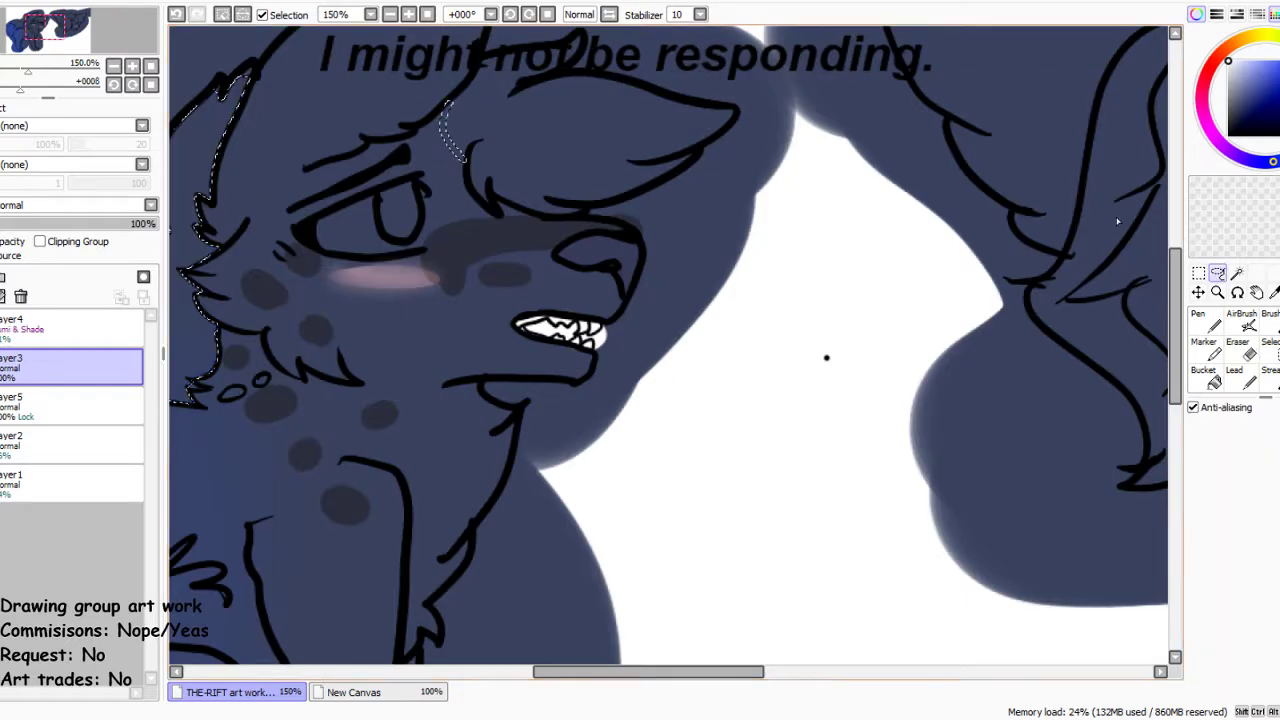
click(662, 174)
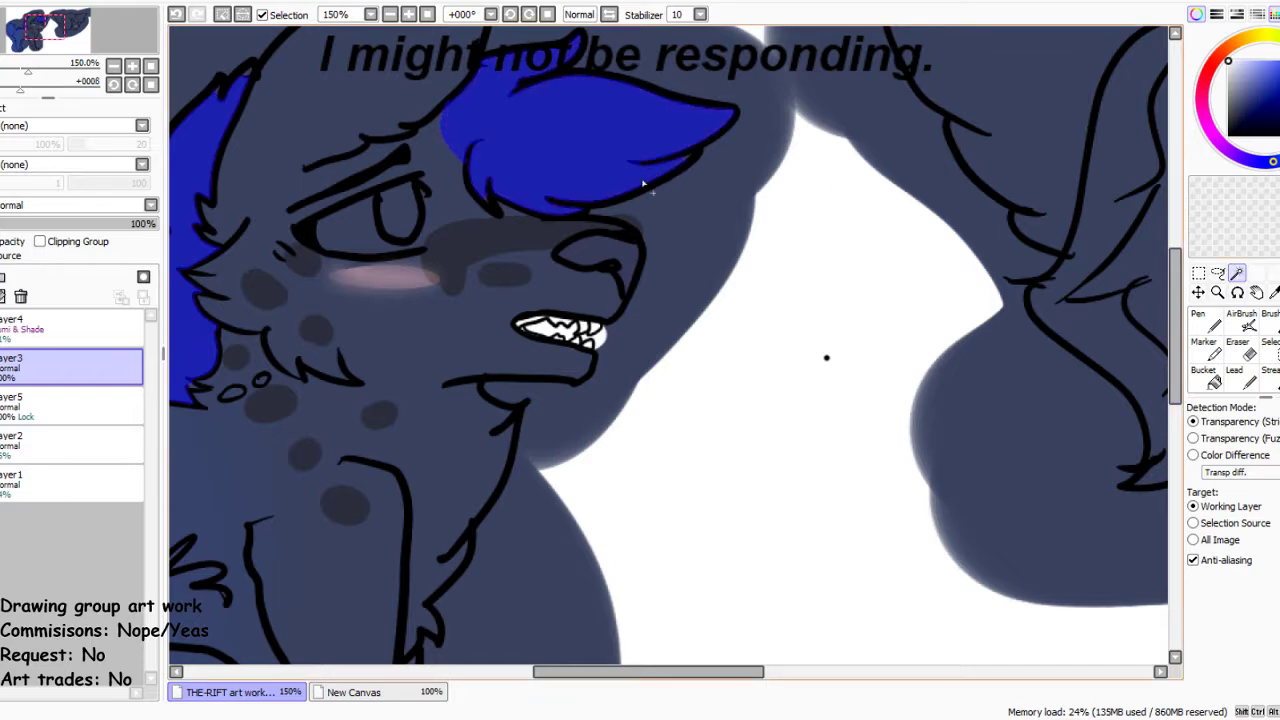
scroll(712, 148, right, 5)
click(998, 203)
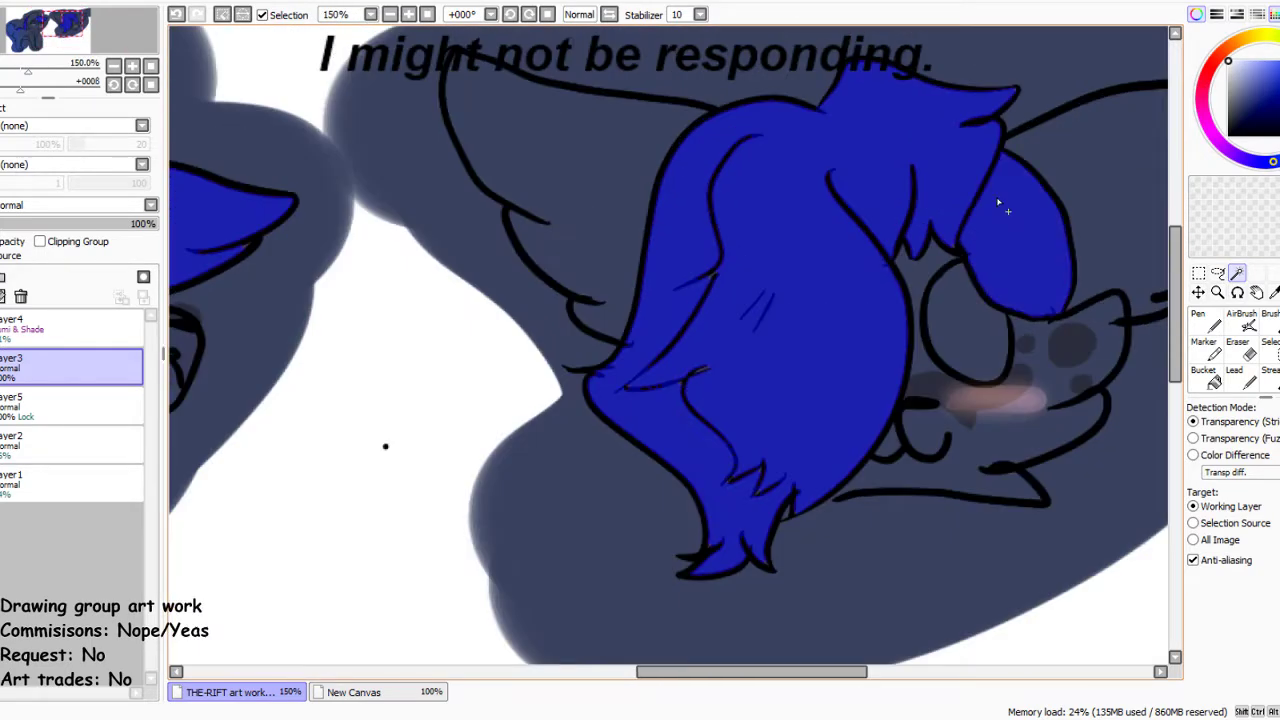
Extend the selection with a larger Selection Pen over the lower hair tips and small gaps of the alternate head's hair
click(1268, 344)
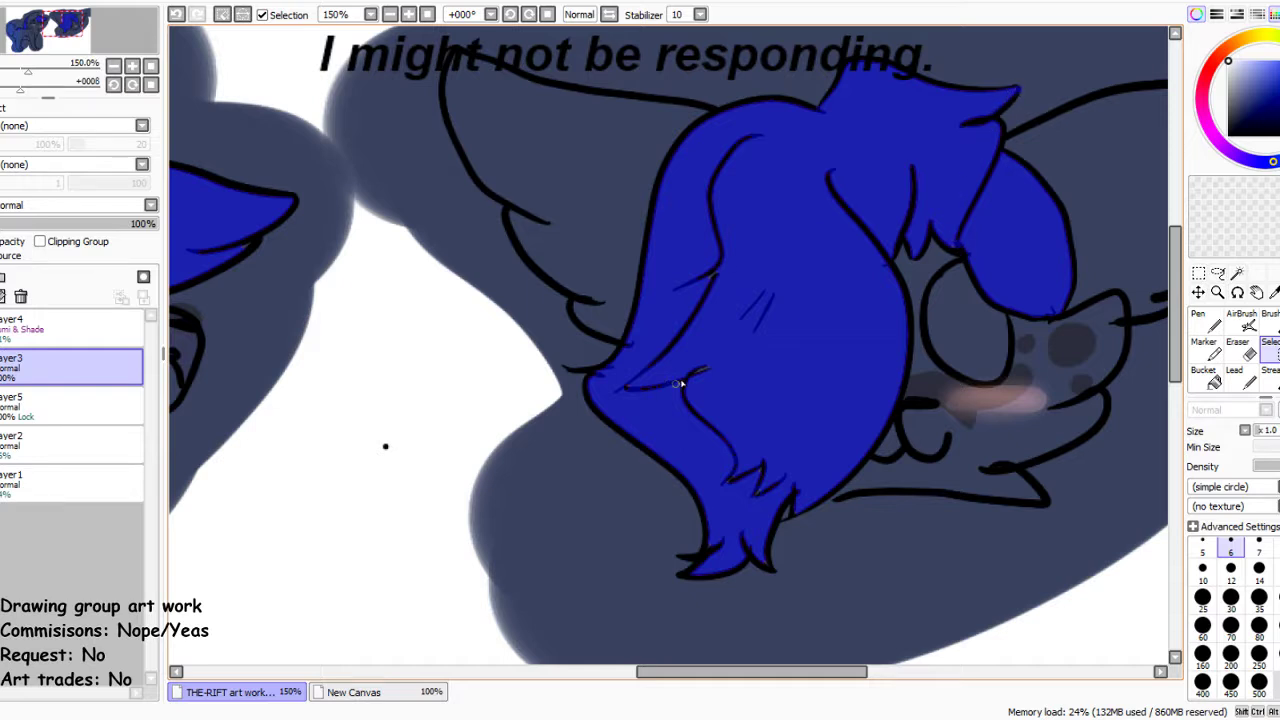
click(1259, 653)
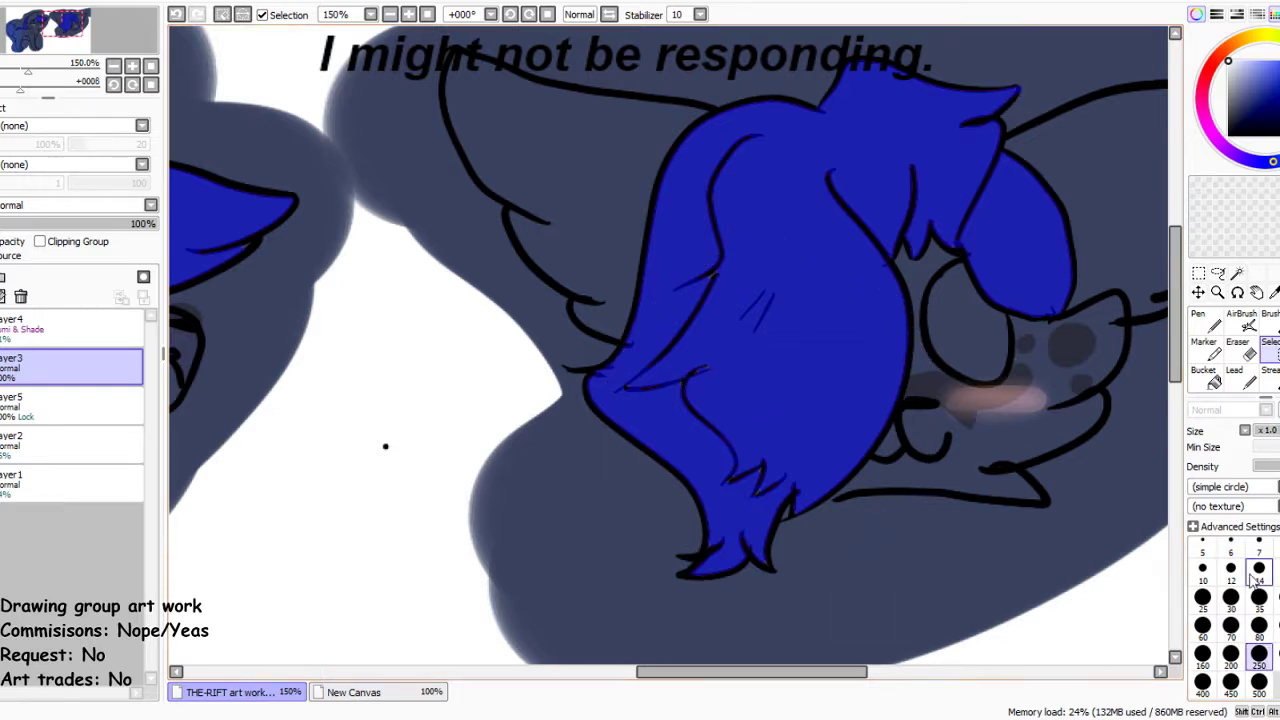
click(1205, 553)
mouse_move(745, 345)
mouse_down()
mouse_move(686, 363)
mouse_move(731, 449)
mouse_move(763, 477)
mouse_move(767, 514)
mouse_up()
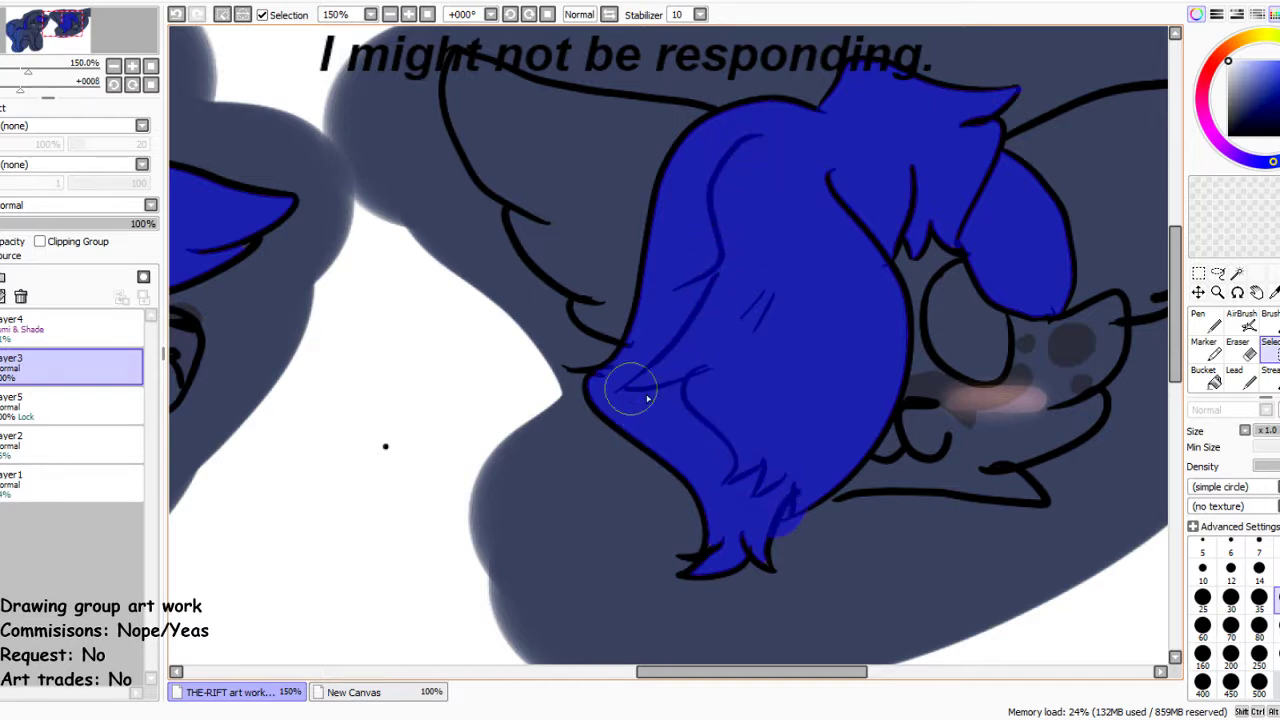
mouse_move(710, 547)
mouse_down()
mouse_move(762, 576)
mouse_move(685, 585)
mouse_up()
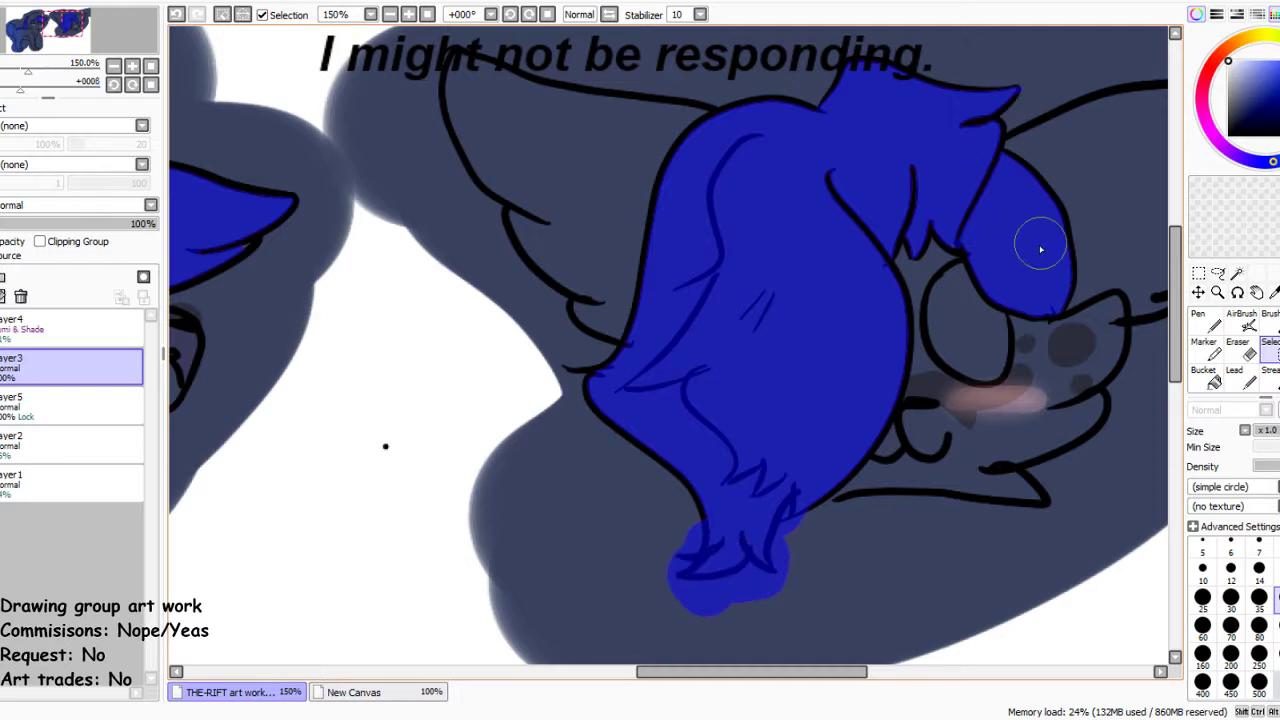
drag(957, 230, 957, 223)
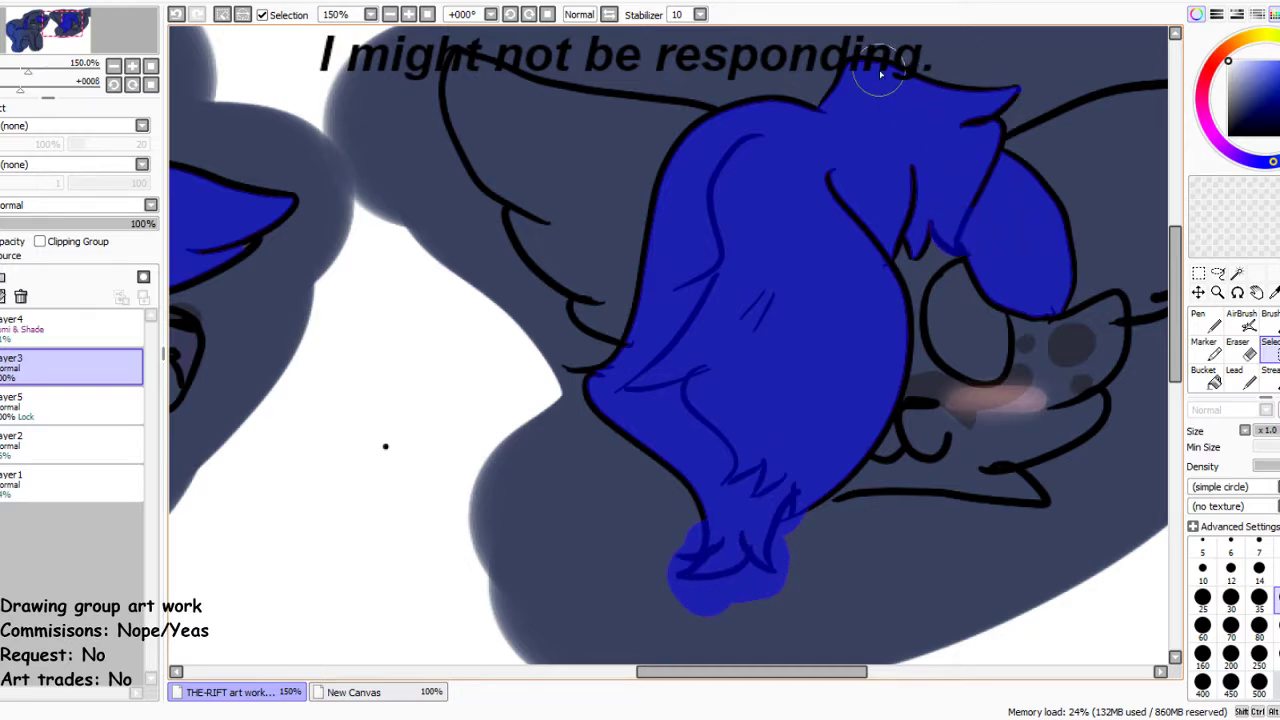
Extend the selection over the outer edge of the dog's mane and its fringe tip, and set the Selection Pen to size 12
scroll(860, 78, down, 4)
scroll(500, 138, up, 4)
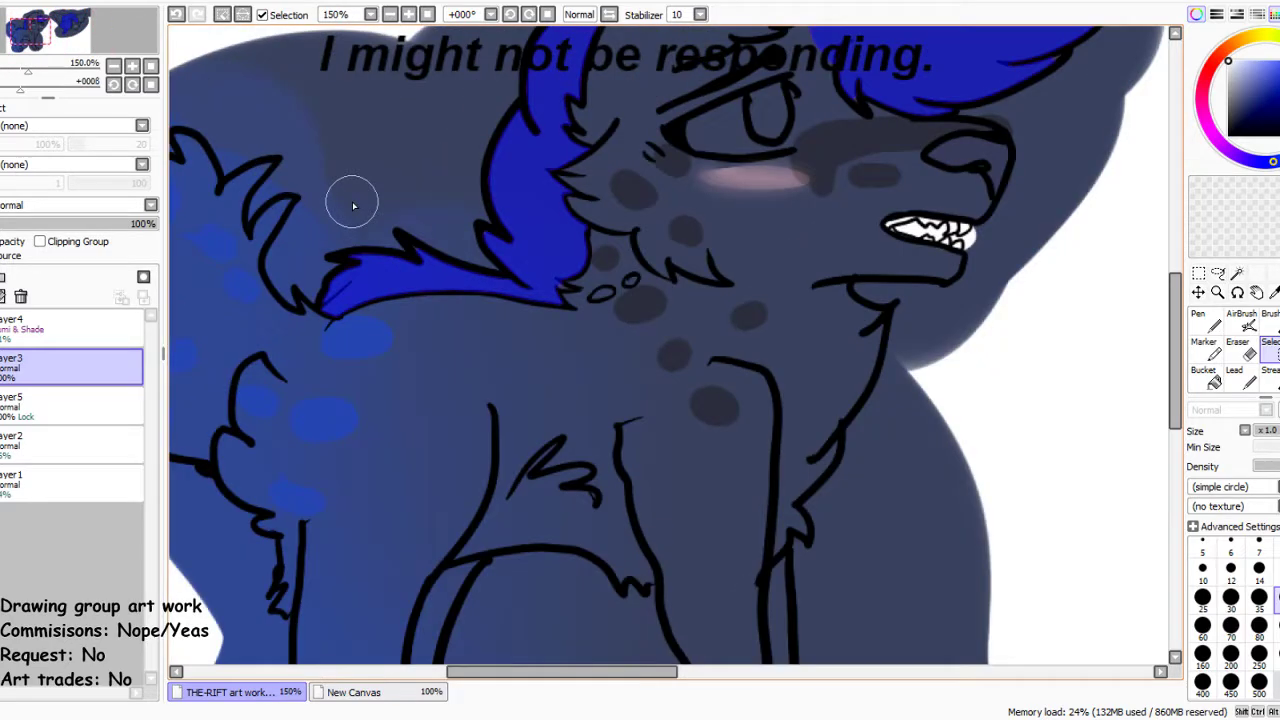
mouse_move(384, 250)
mouse_down()
mouse_move(520, 264)
mouse_move(360, 250)
mouse_move(467, 246)
mouse_move(495, 196)
mouse_up()
scroll(470, 92, down, 4)
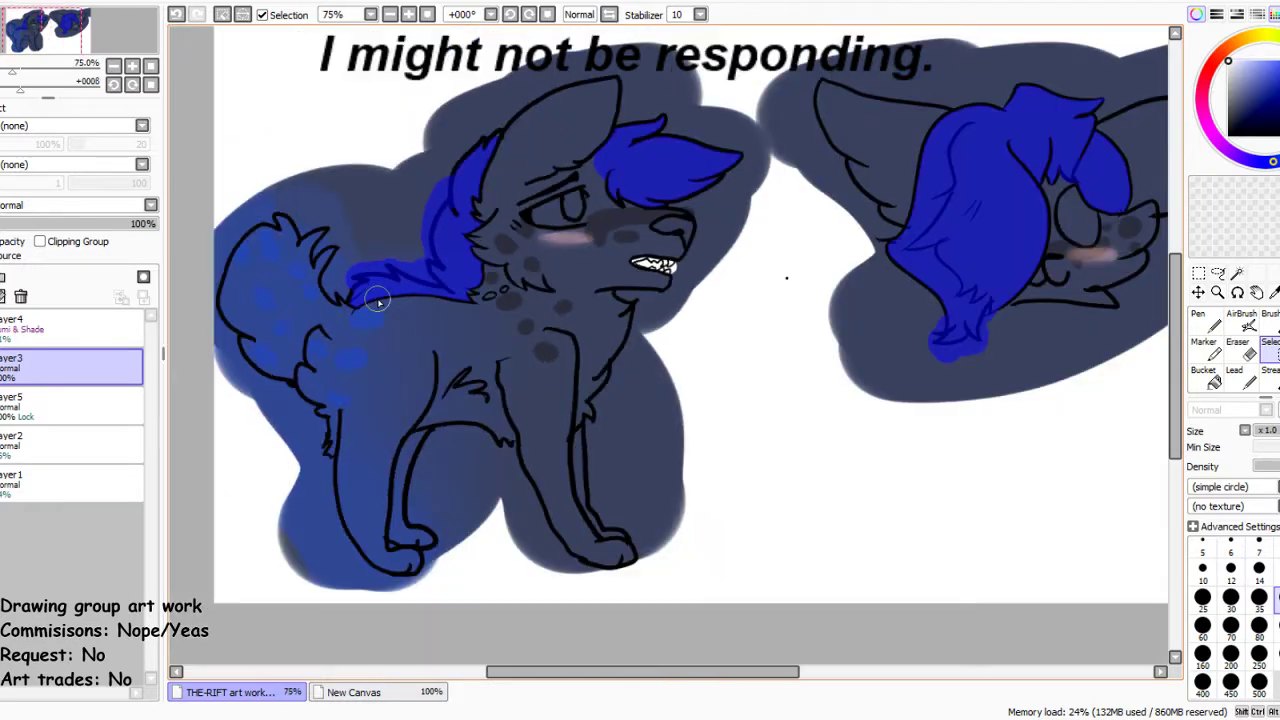
scroll(468, 82, up, 4)
mouse_move(530, 172)
mouse_down()
mouse_move(490, 182)
mouse_move(519, 165)
mouse_move(465, 212)
mouse_up()
drag(1005, 250, 923, 263)
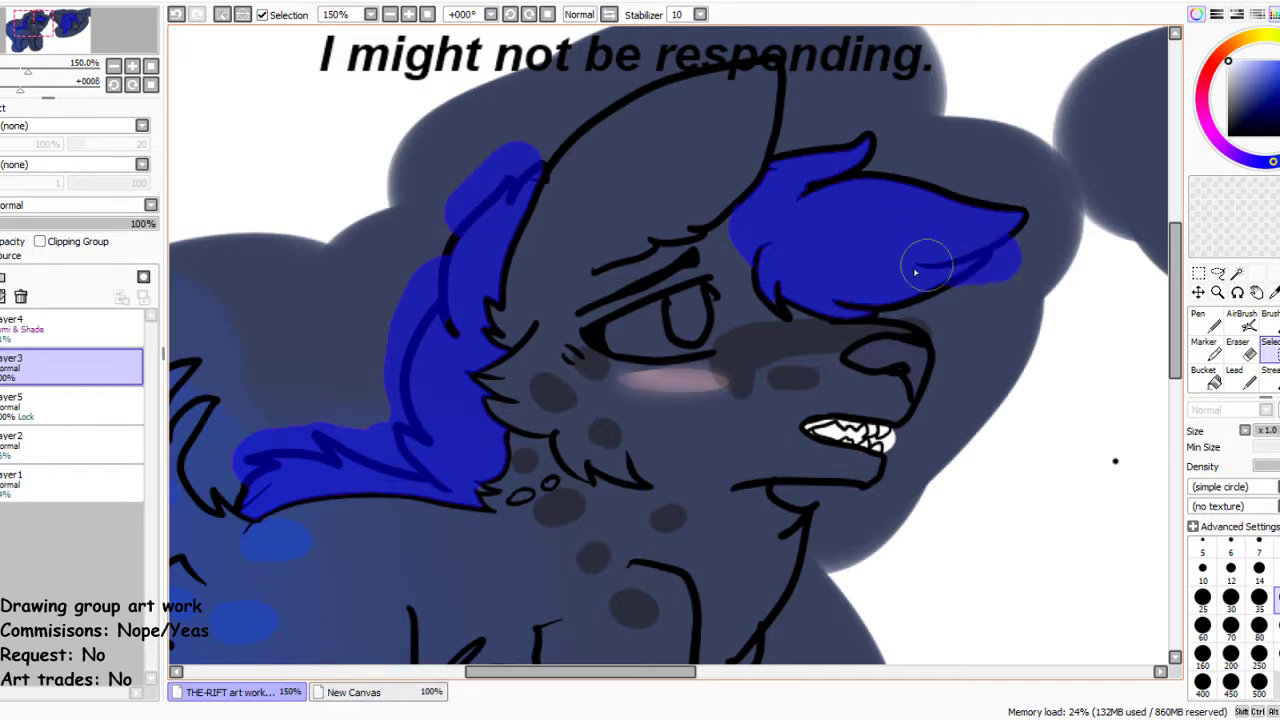
click(1231, 568)
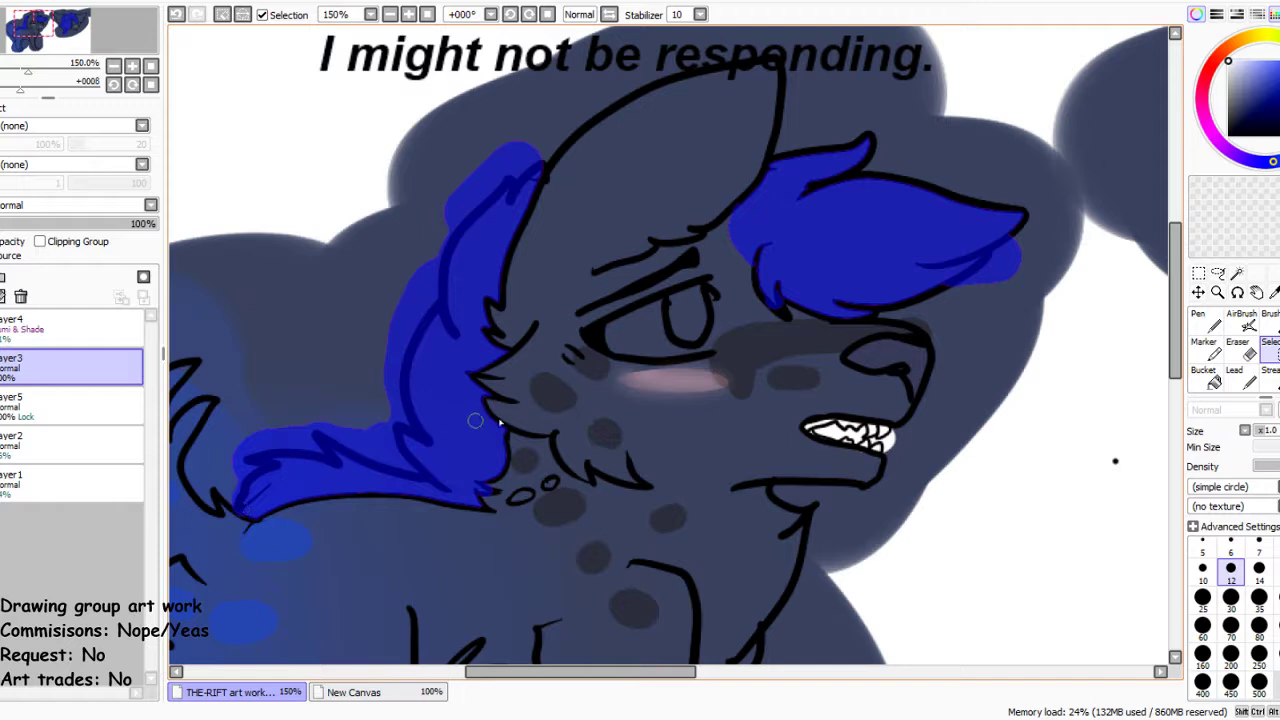
On Layer5, fill the selected fringe and mane of the dog with pale cyan using the Bucket
scroll(443, 285, down, 4)
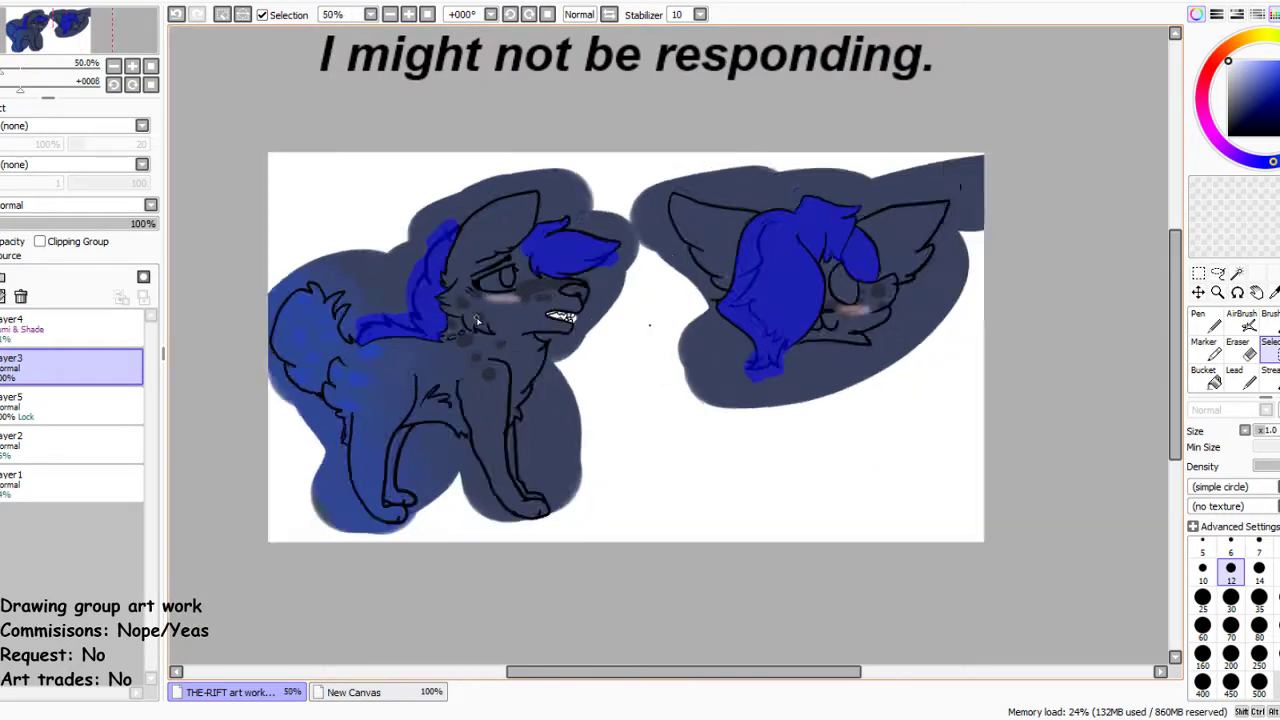
scroll(443, 285, up, 2)
click(57, 410)
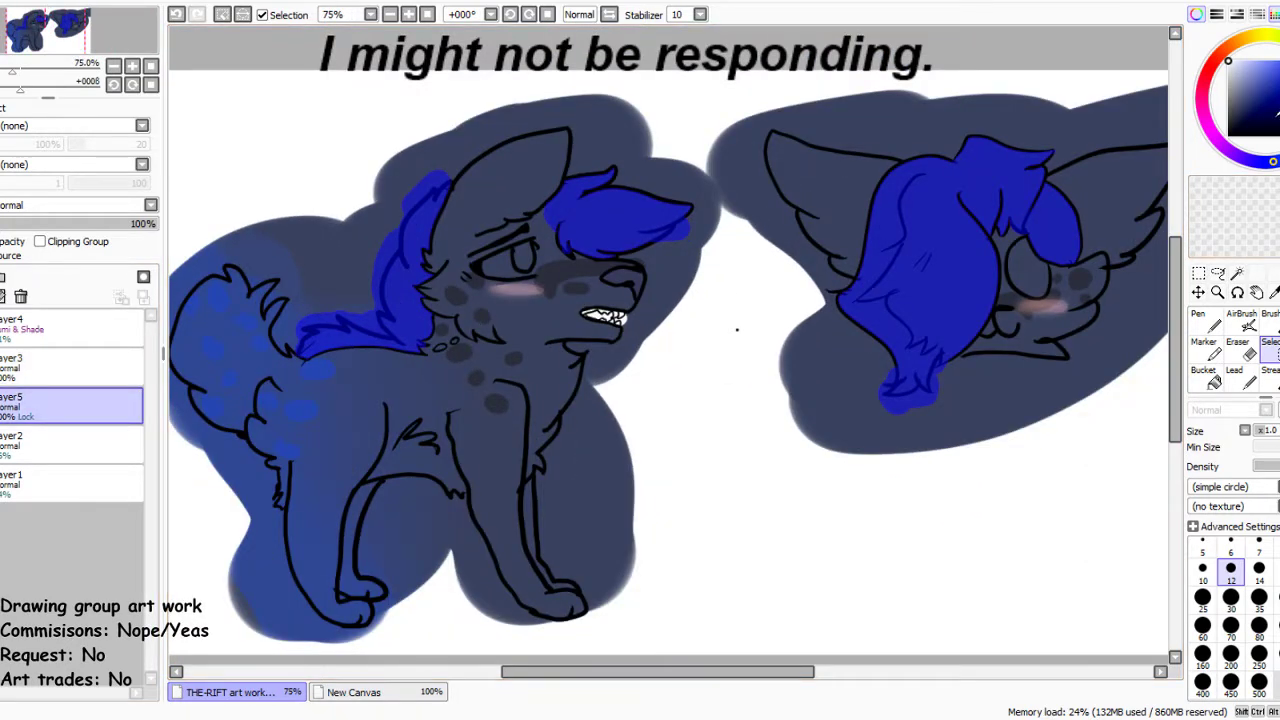
alt+click(737, 329)
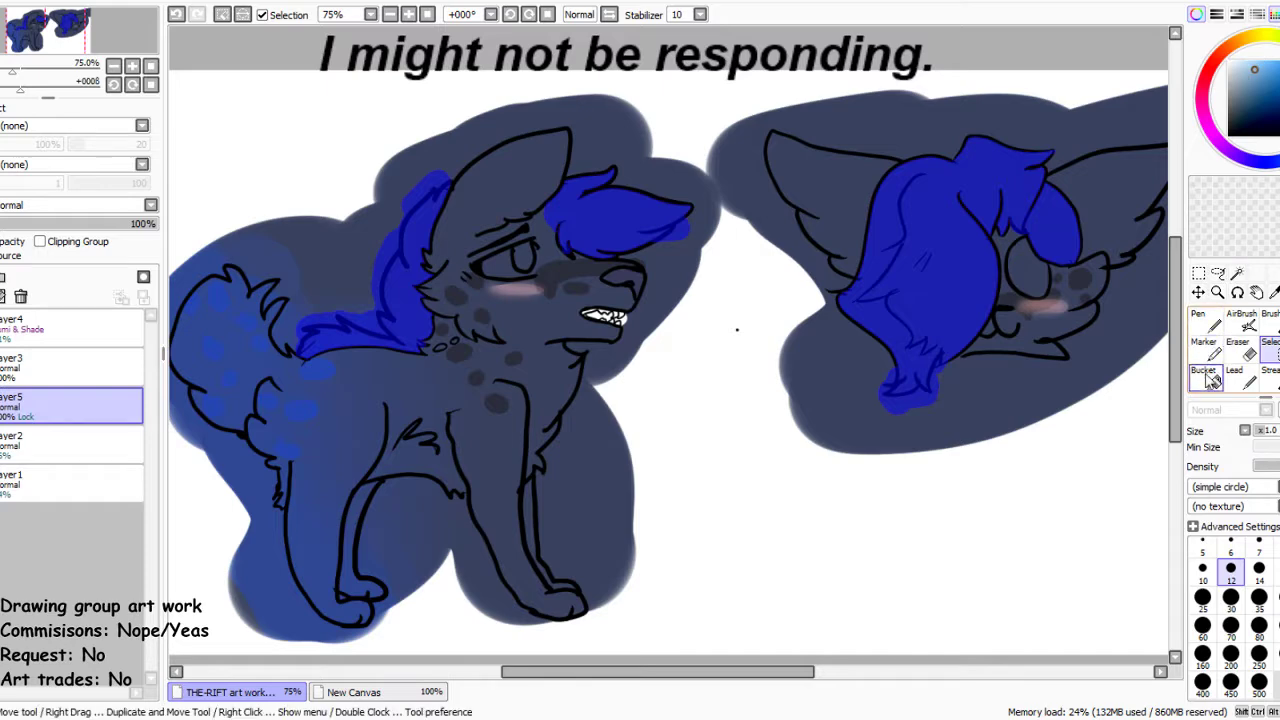
click(1268, 124)
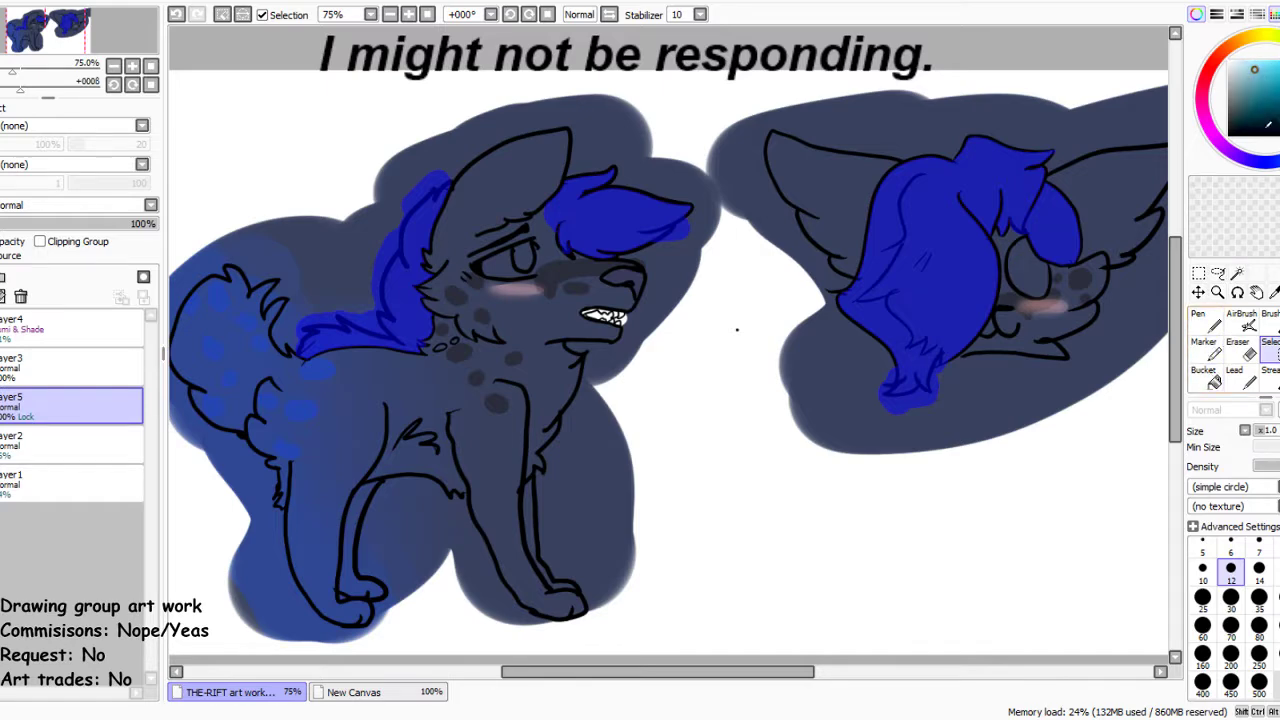
click(1203, 375)
click(620, 210)
click(415, 245)
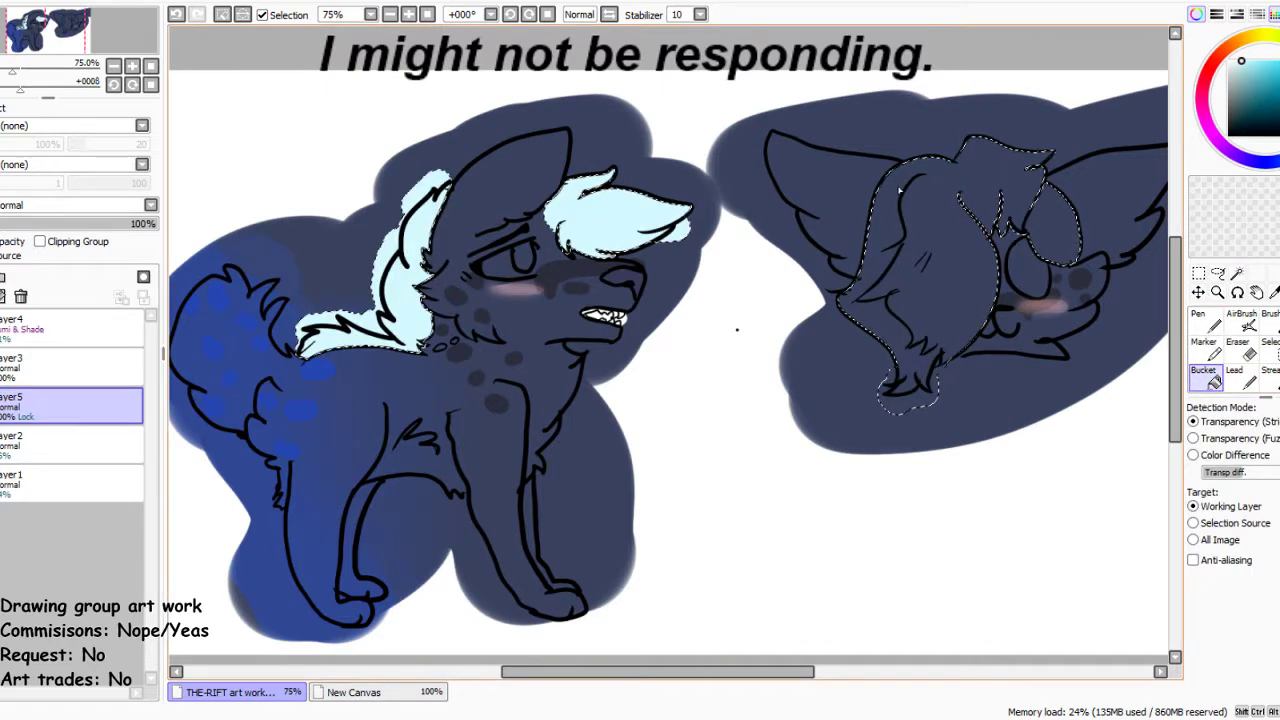
Recolour the dog's fringe with a light sky blue fill
click(634, 227)
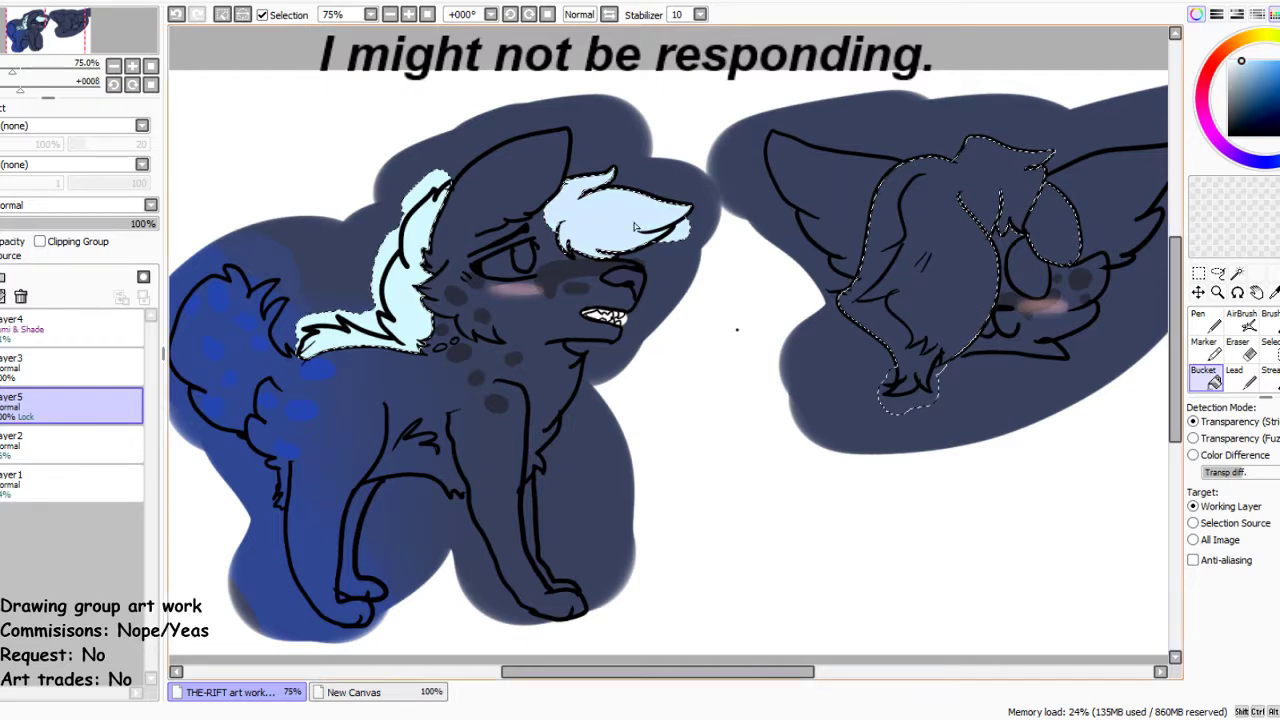
click(1263, 62)
click(598, 237)
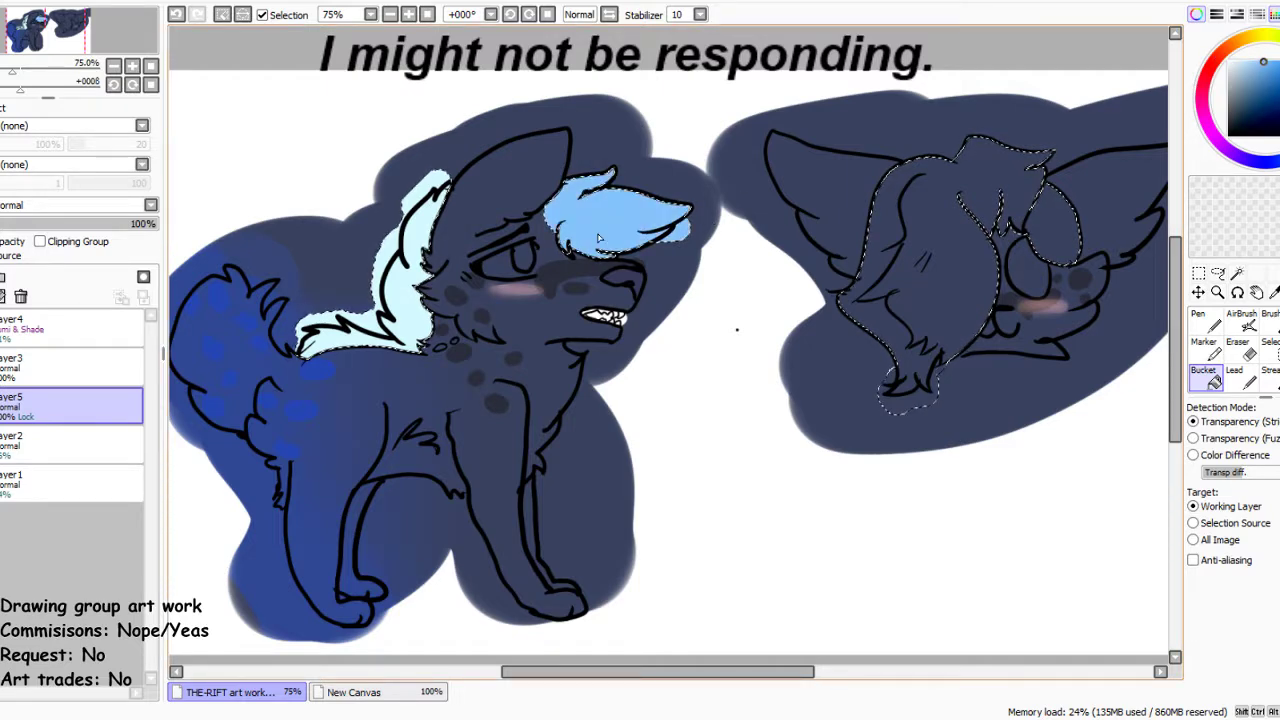
Try sky blue on the alternate head's hair and the mane, undo the mane fill, and fill the alternate hair pale cyan
click(905, 240)
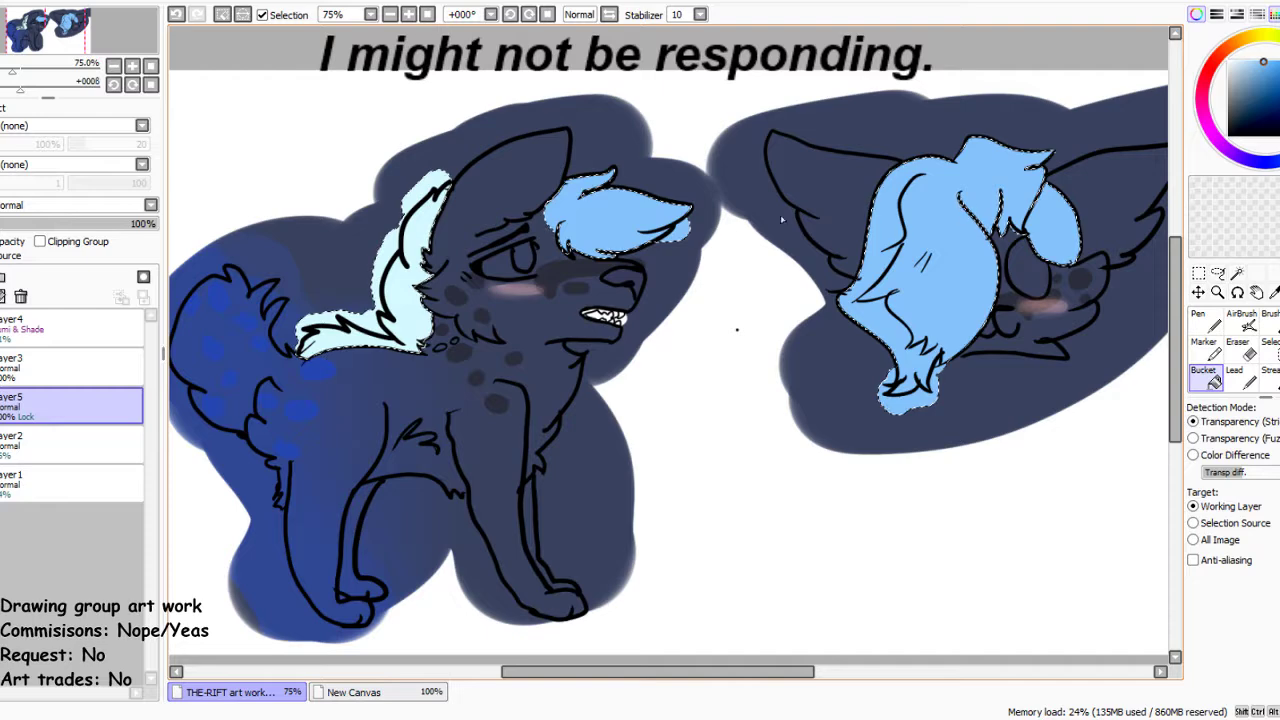
click(422, 318)
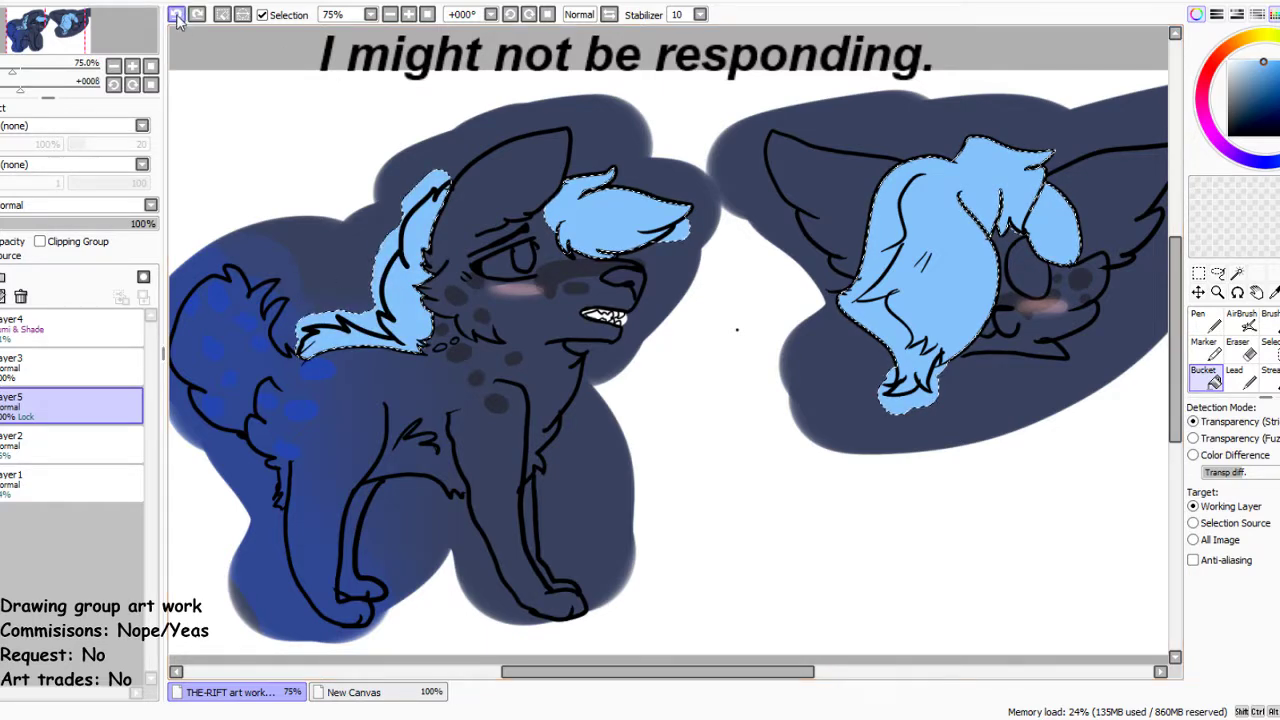
click(176, 20)
click(1240, 60)
click(983, 200)
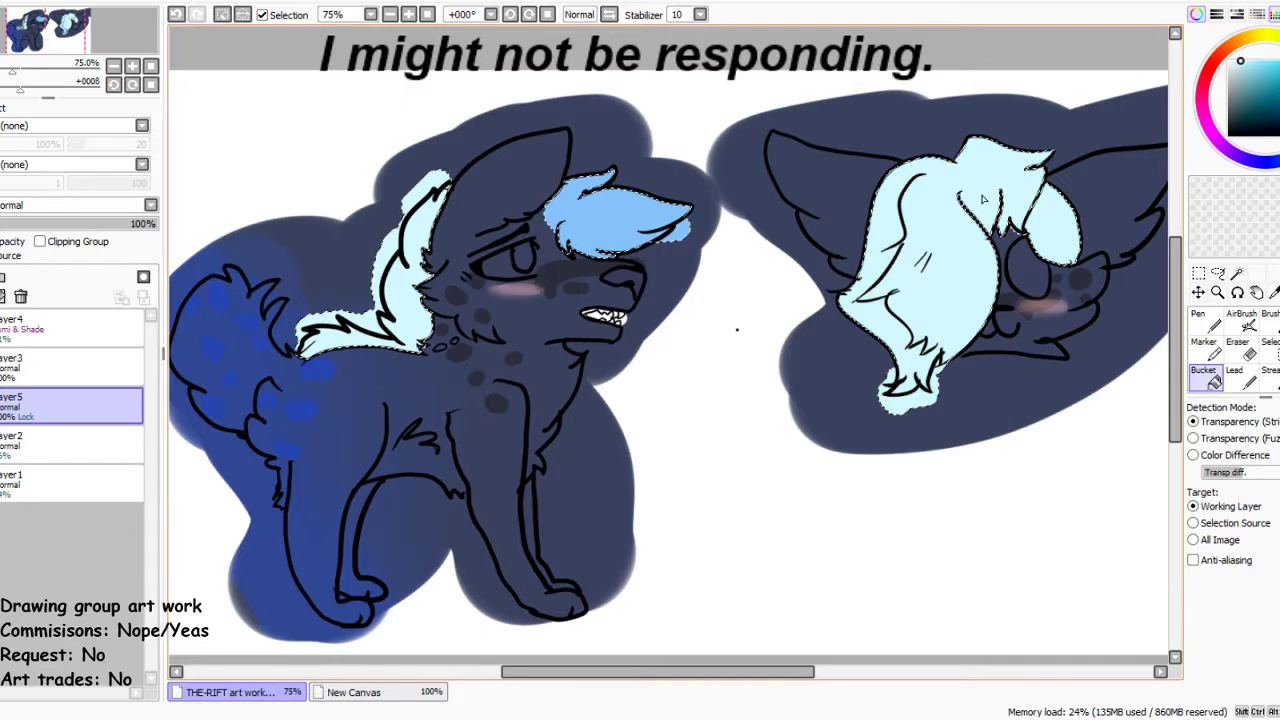
Paint the alternate head's small hair section above the eye light sky blue with the size 30 Pen, and clear the selection
click(1262, 62)
click(1205, 320)
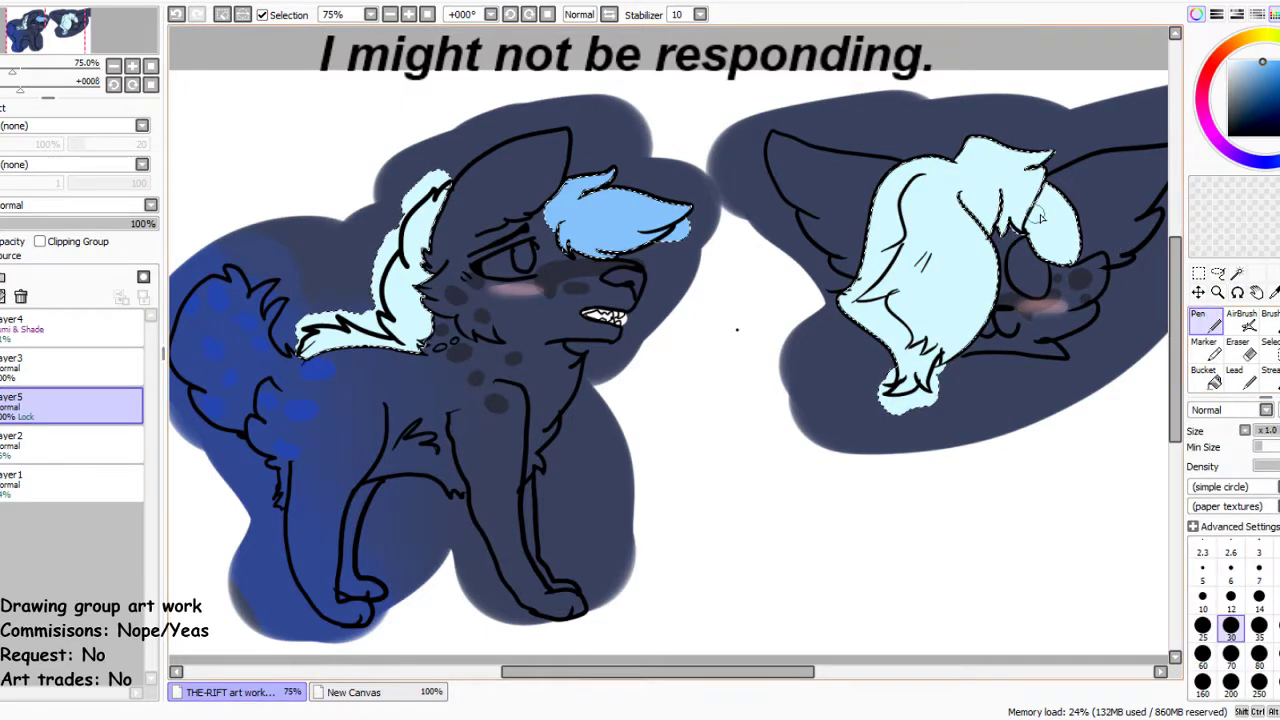
drag(1062, 214, 1054, 228)
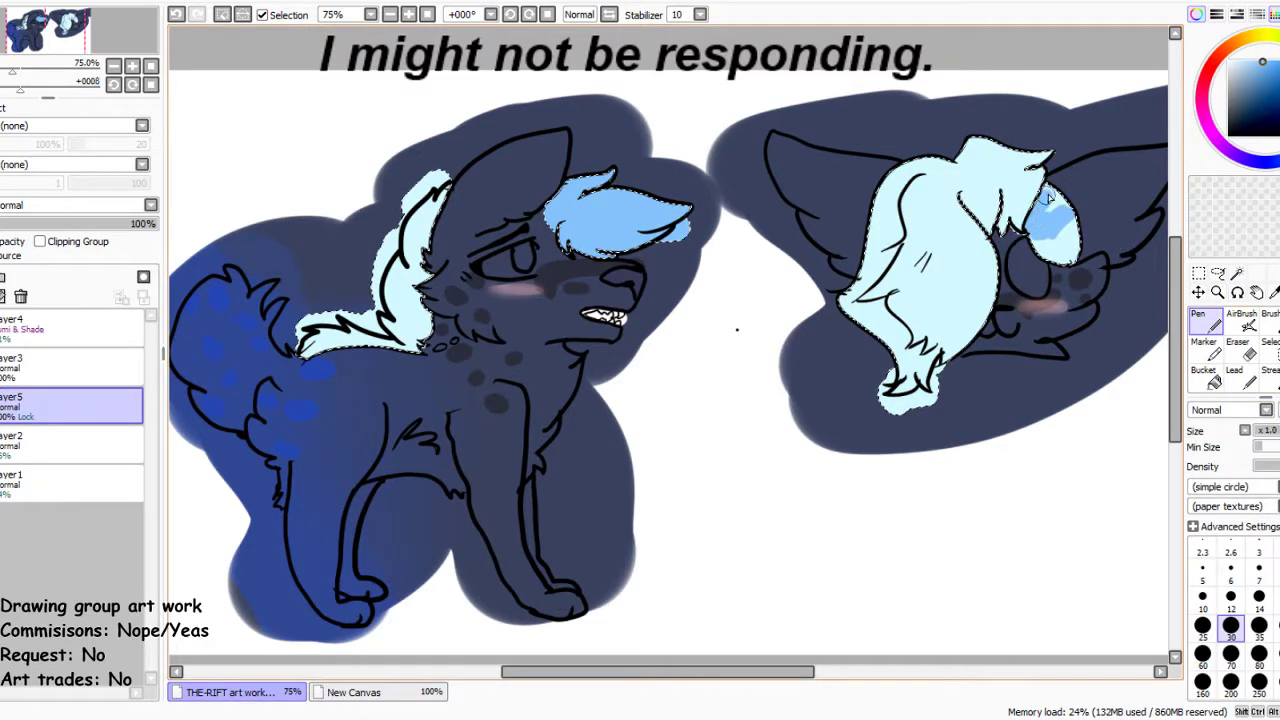
mouse_move(1065, 222)
mouse_down()
mouse_move(1056, 270)
mouse_move(1079, 311)
mouse_move(1035, 242)
mouse_up()
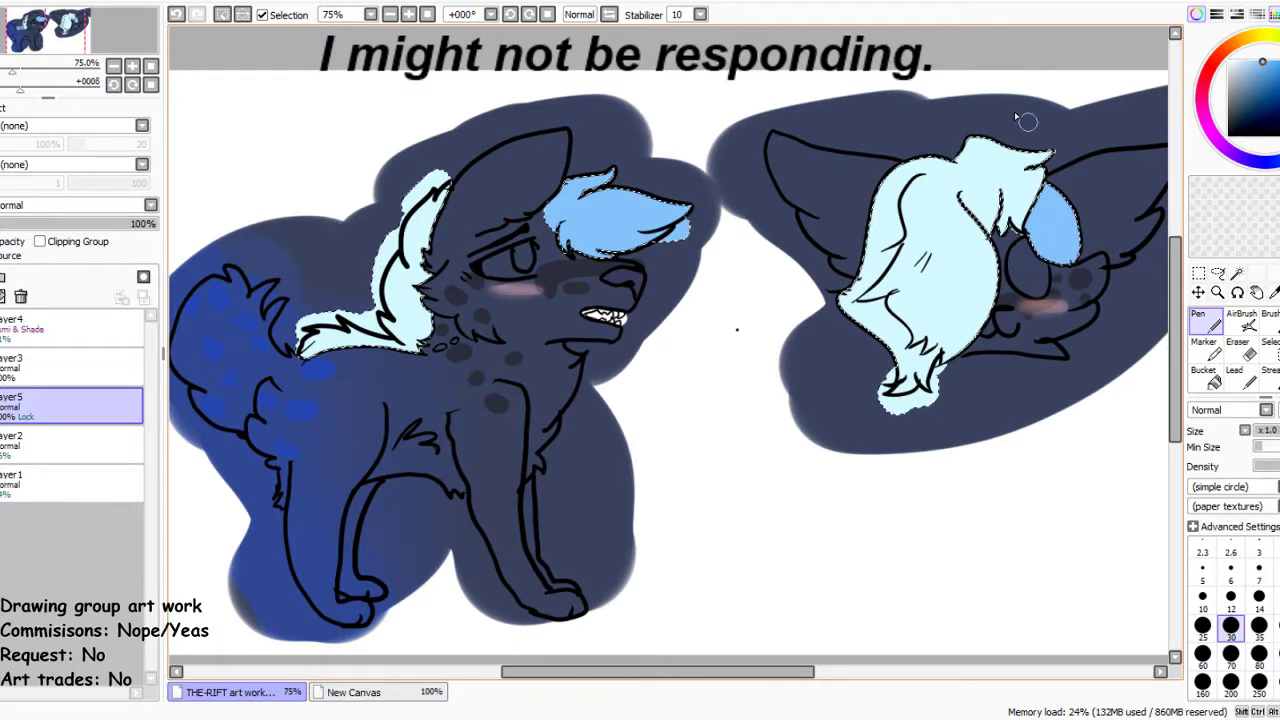
click(220, 14)
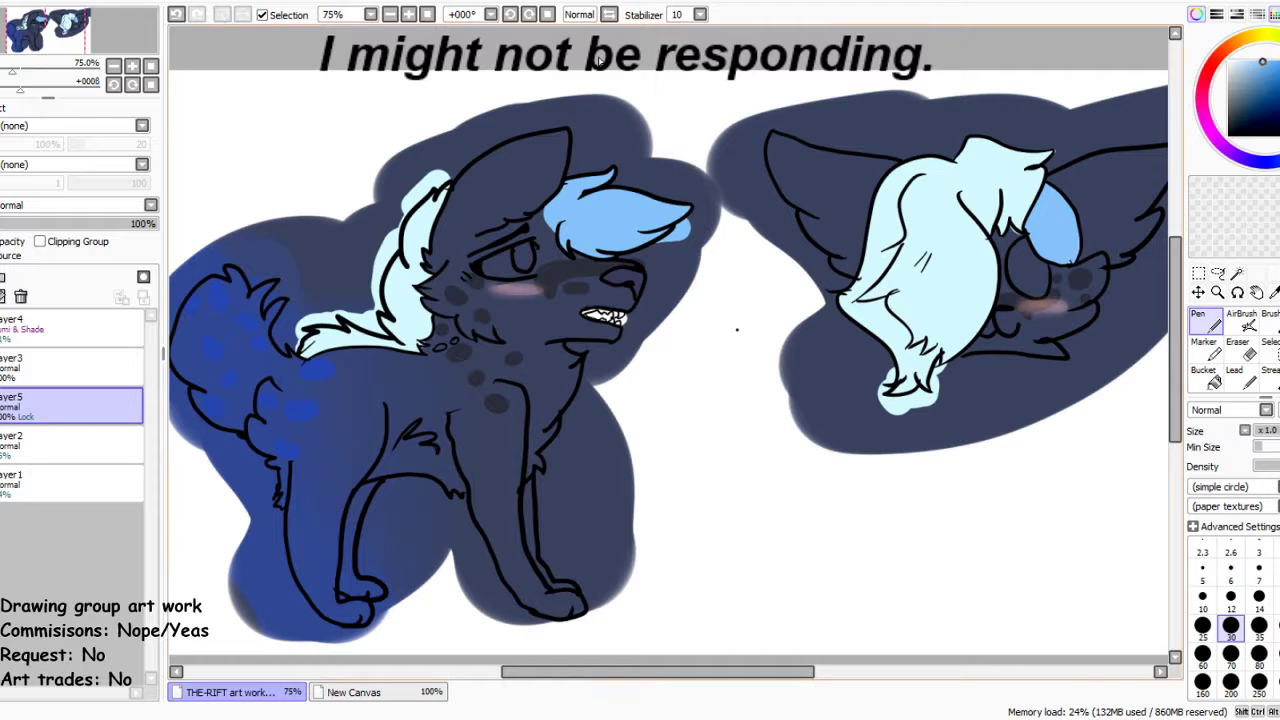
Touch up the colour below the alternate head's short hair locks with the sampled coat colour, and resample the sky blue hair colour
scroll(610, 66, down, 2)
scroll(746, 148, up, 2)
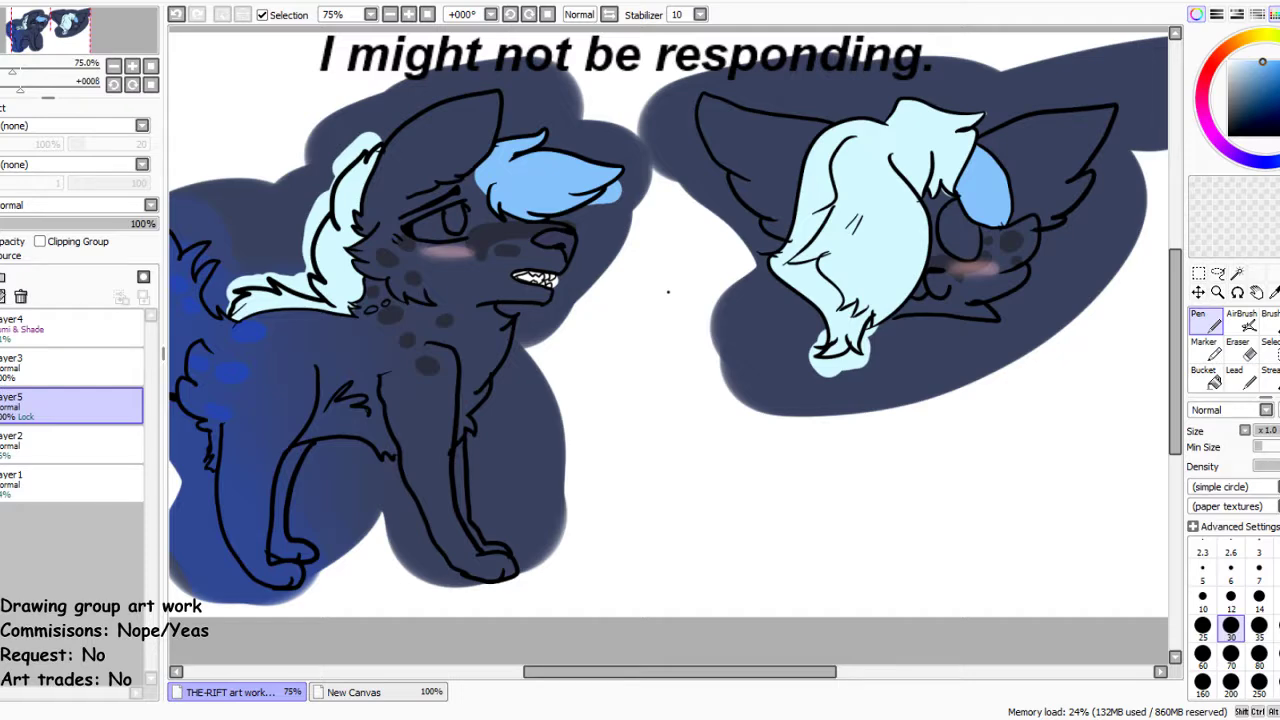
scroll(668, 291, down, 2)
scroll(600, 181, up, 6)
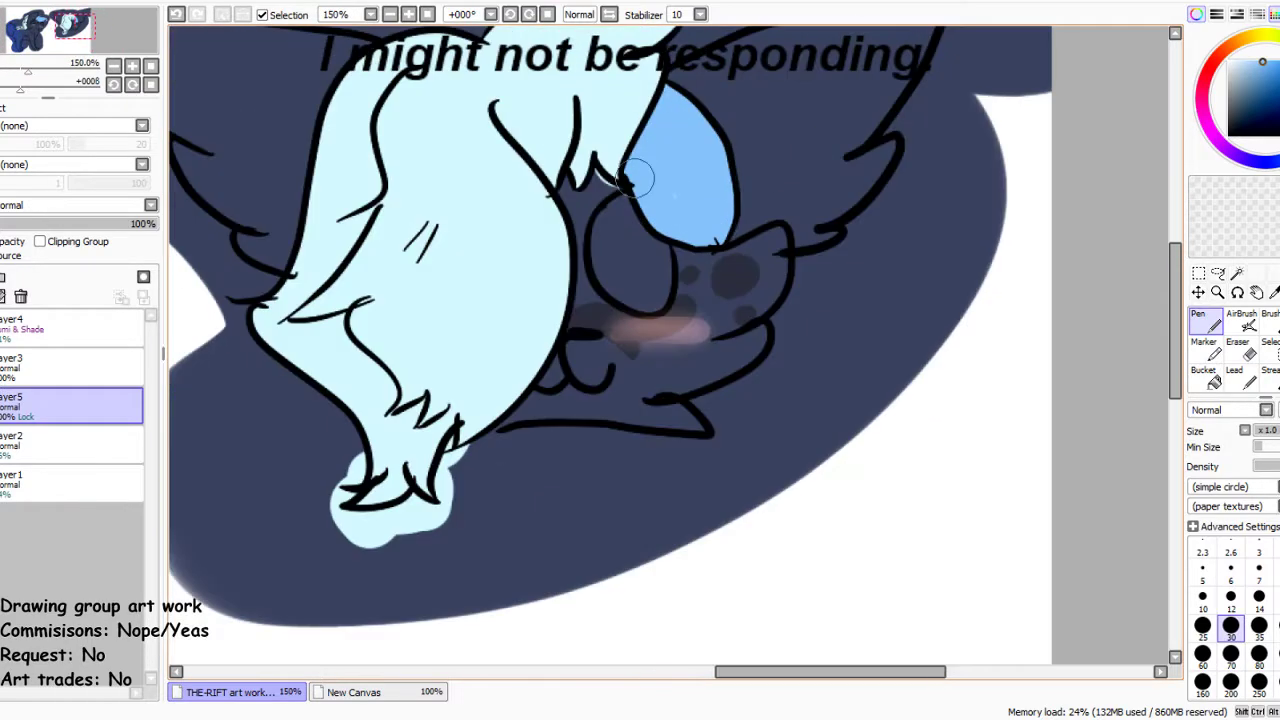
alt+click(602, 186)
mouse_move(602, 186)
mouse_down()
mouse_move(522, 180)
mouse_move(708, 150)
mouse_move(611, 222)
mouse_move(599, 157)
mouse_move(640, 198)
mouse_up()
alt+click(846, 196)
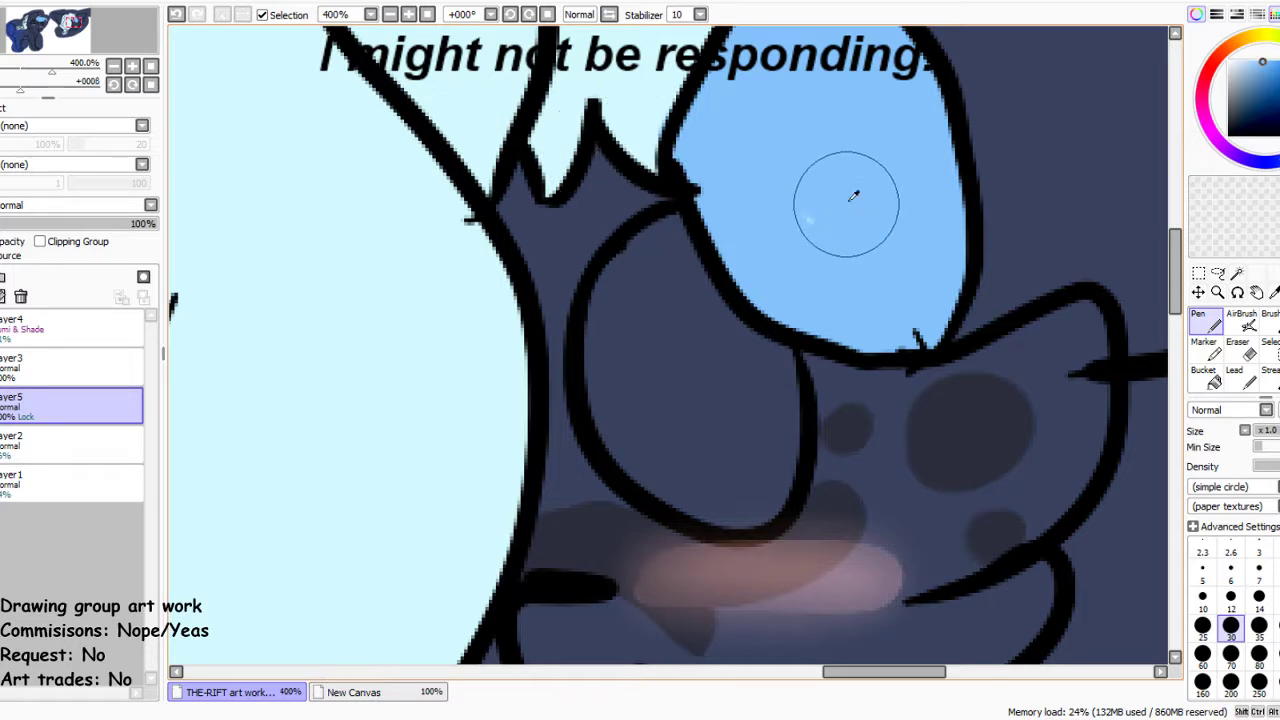
scroll(848, 187, down, 5)
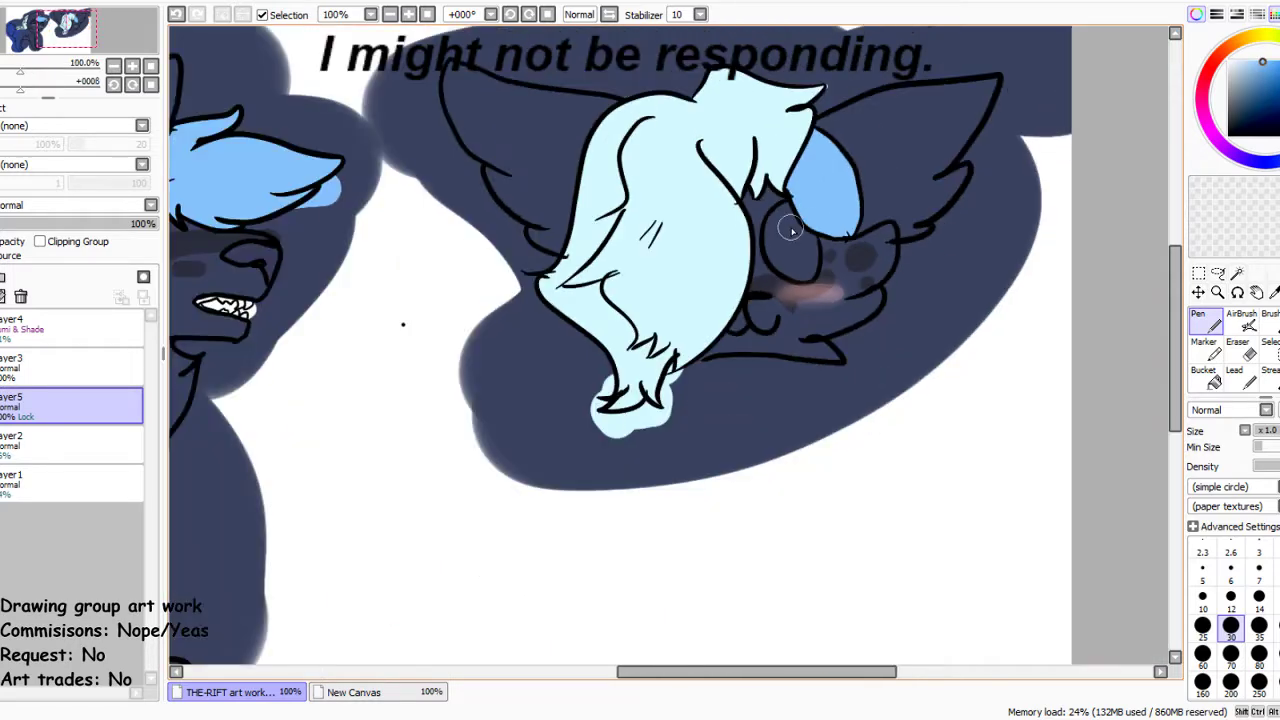
scroll(420, 226, up, 2)
scroll(420, 226, down, 1)
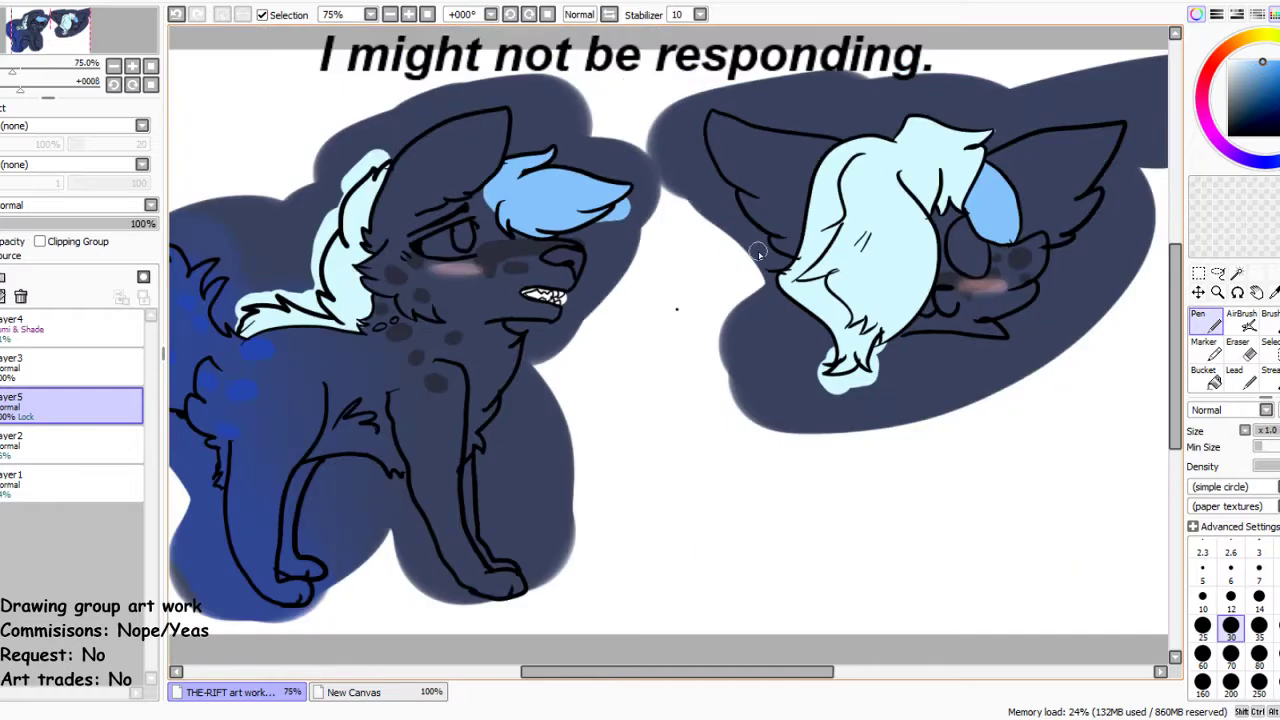
scroll(420, 226, up, 3)
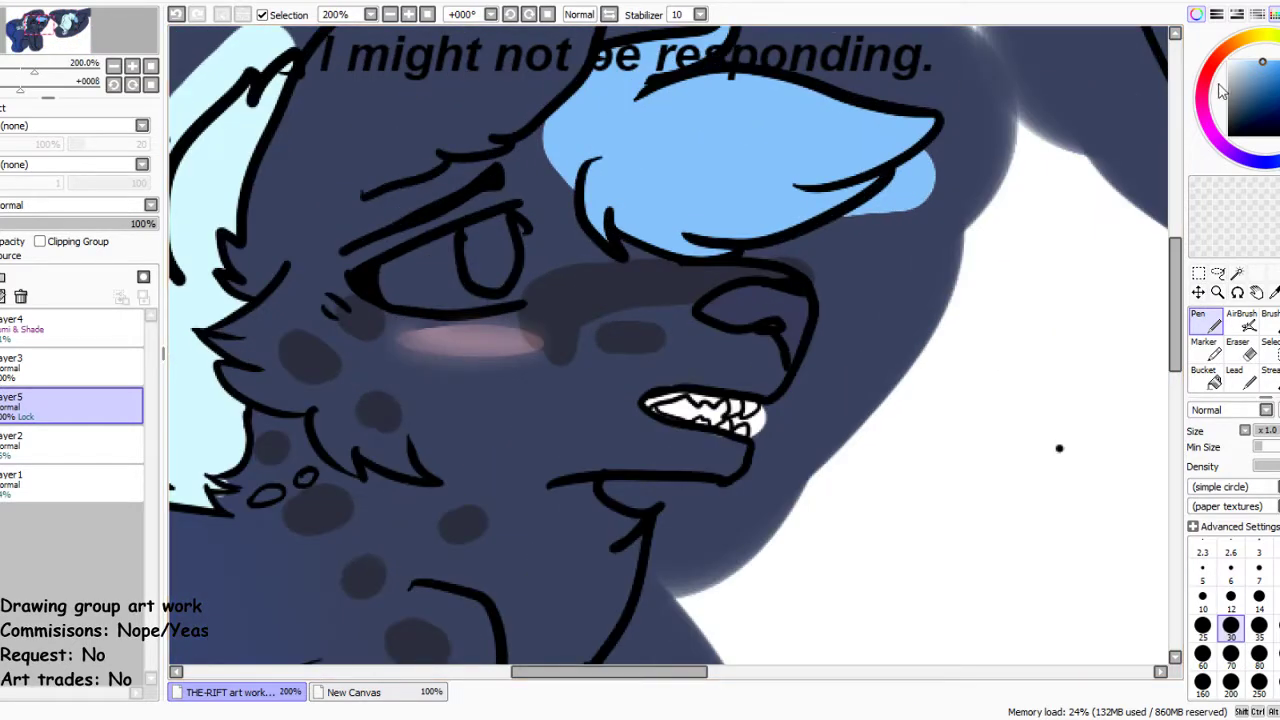
Paint the dog's eye white dark grey and its iris pale lilac
mouse_move(420, 250)
mouse_down()
mouse_move(398, 274)
mouse_move(504, 236)
mouse_move(511, 257)
mouse_move(503, 291)
mouse_move(404, 294)
mouse_move(395, 287)
mouse_move(487, 274)
mouse_move(507, 251)
mouse_up()
drag(1243, 147, 1234, 153)
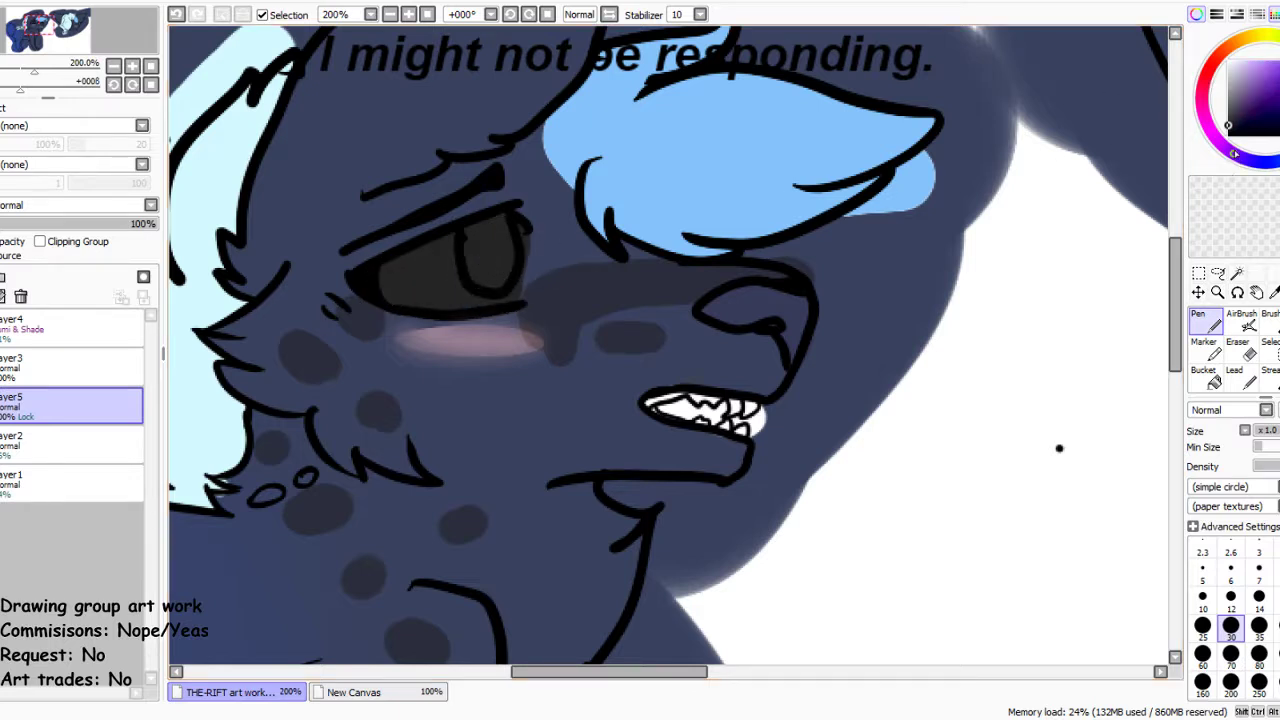
drag(486, 263, 468, 236)
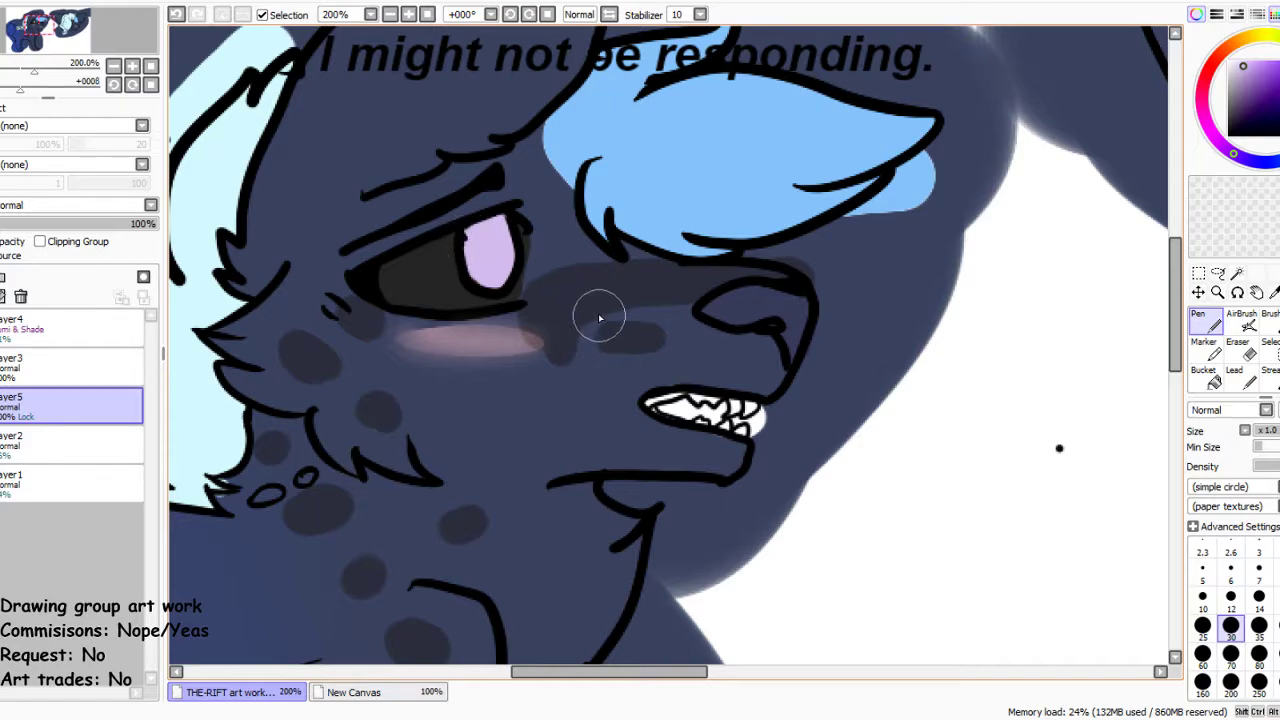
Paint the alternate head's visible eye the same pale lilac as the dog's iris
scroll(551, 165, down, 3)
scroll(551, 165, up, 3)
scroll(700, 190, down, 3)
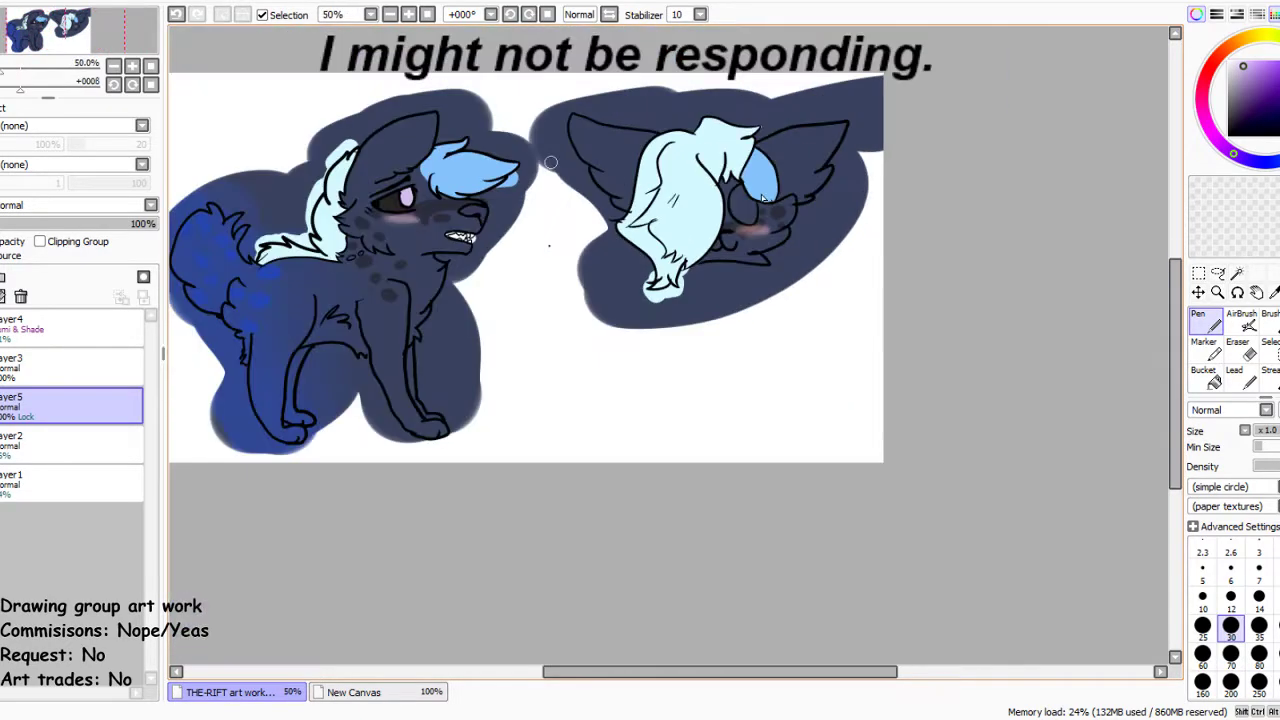
scroll(762, 195, up, 3)
scroll(762, 195, up, 1)
mouse_move(586, 311)
mouse_down()
mouse_move(618, 353)
mouse_move(662, 376)
mouse_move(688, 380)
mouse_move(706, 360)
mouse_move(704, 283)
mouse_move(629, 334)
mouse_move(607, 217)
mouse_move(623, 197)
mouse_move(648, 211)
mouse_move(668, 286)
mouse_move(679, 254)
mouse_move(649, 216)
mouse_move(632, 170)
mouse_up()
Try pale cyan strokes over the alternate head's lilac eye and undo them
drag(1234, 150, 1212, 62)
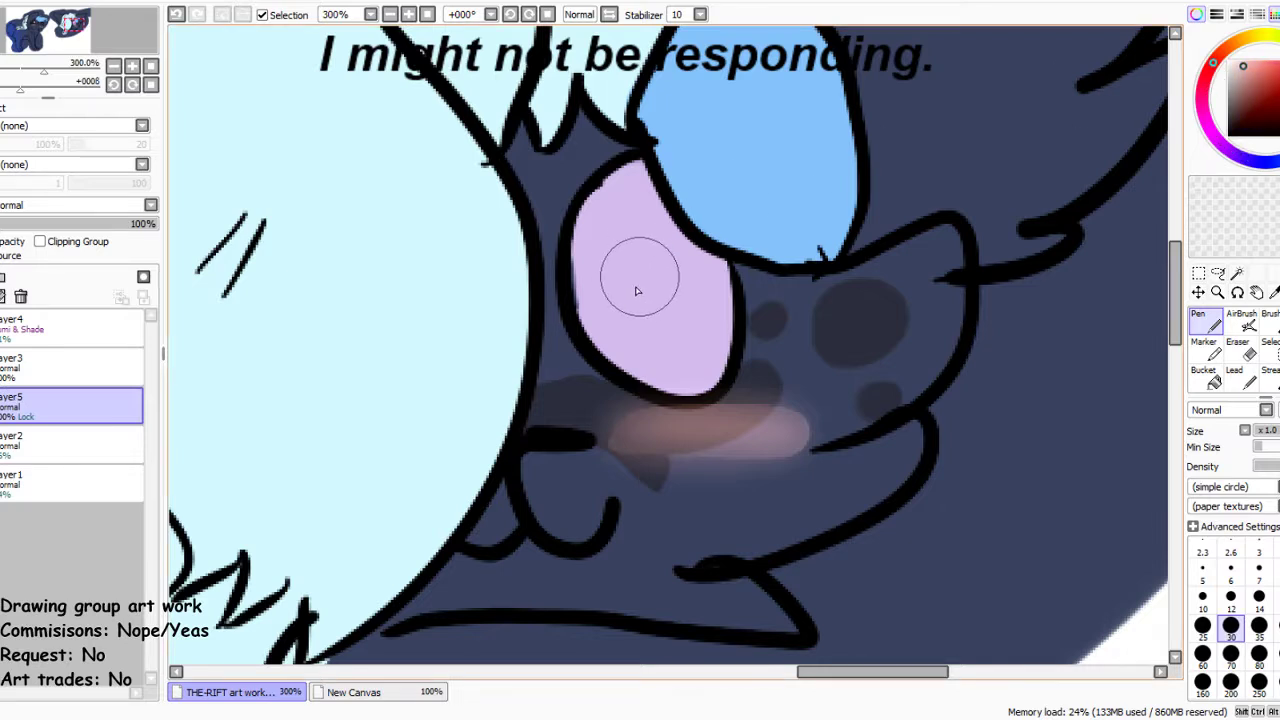
mouse_move(634, 277)
mouse_down()
mouse_move(673, 325)
mouse_move(651, 217)
mouse_move(648, 322)
mouse_up()
click(176, 14)
key(x)
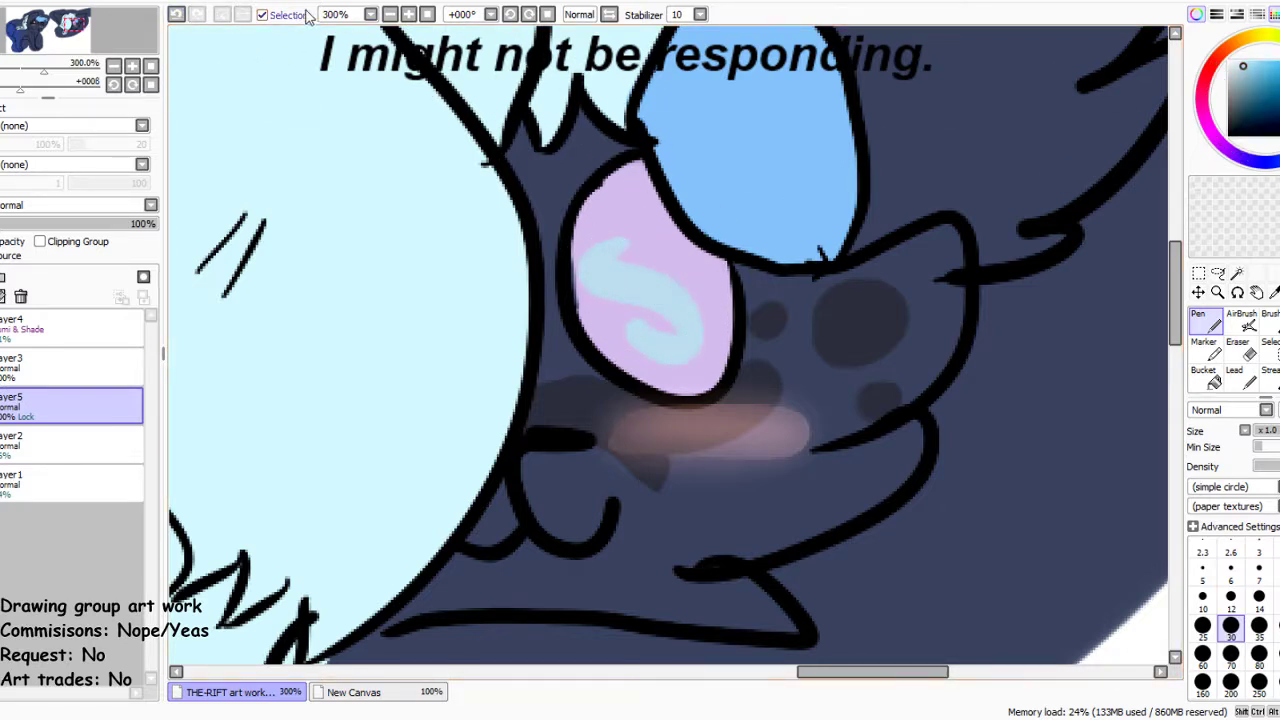
Shade the alternate head's lilac eye with a blue tint, blending it with colours sampled from the eye
click(1266, 162)
mouse_move(620, 225)
mouse_down()
mouse_move(614, 257)
mouse_move(671, 349)
mouse_move(615, 340)
mouse_move(706, 366)
mouse_move(600, 206)
mouse_move(674, 294)
mouse_move(651, 271)
mouse_move(646, 223)
mouse_move(634, 234)
mouse_move(703, 307)
mouse_move(694, 337)
mouse_move(623, 200)
mouse_move(634, 337)
mouse_up()
right_click(678, 295)
right_click(646, 223)
right_click(640, 335)
scroll(662, 118, down, 5)
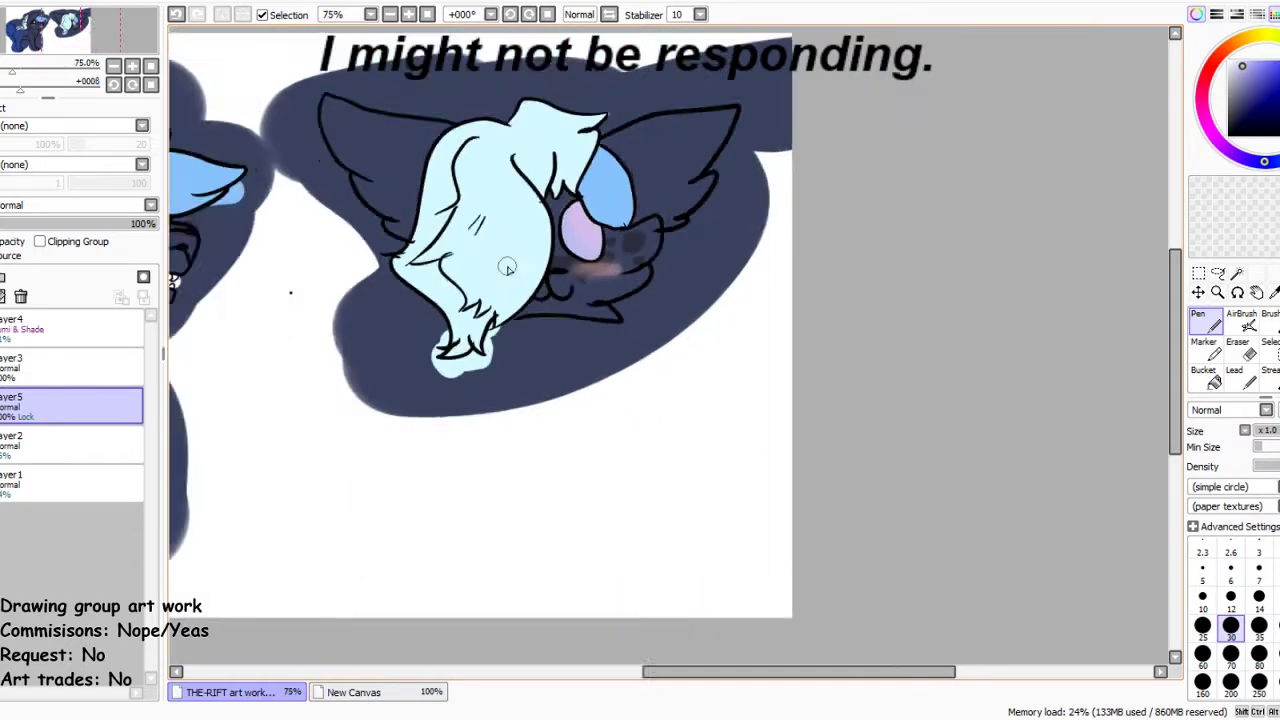
Shade the lower part of the dog's lilac iris with the same blue tint
scroll(789, 360, up, 8)
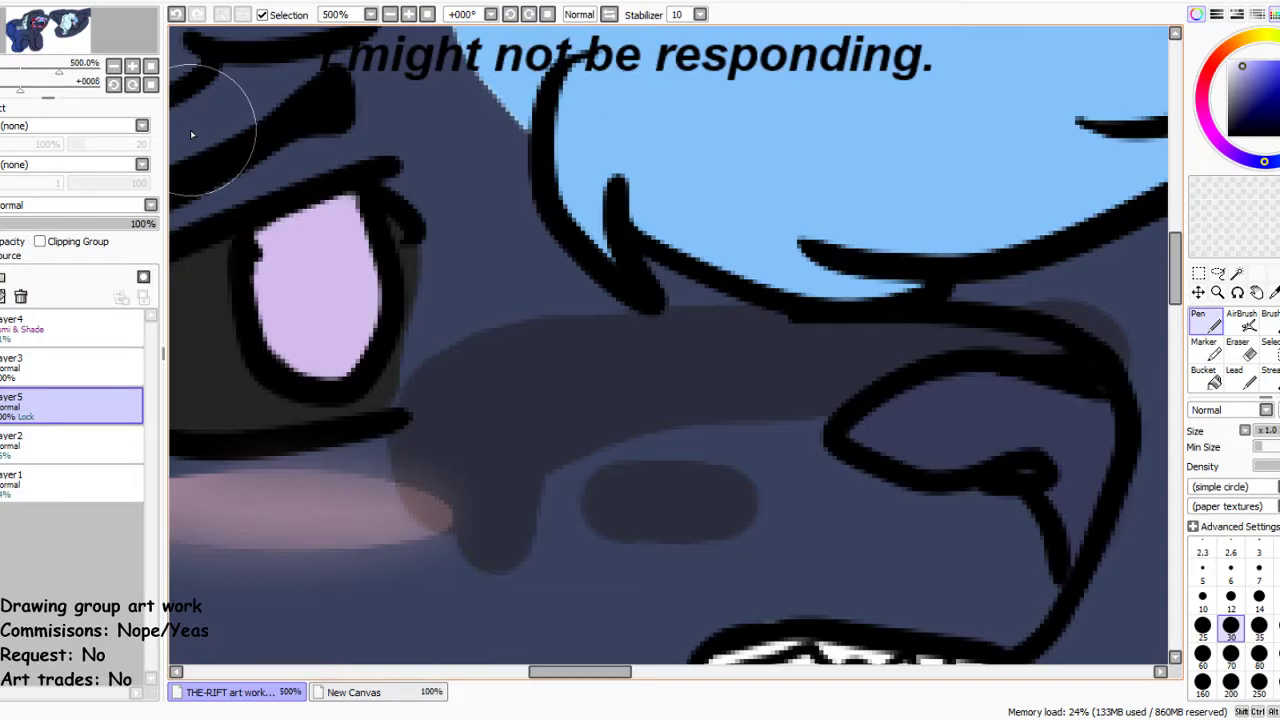
mouse_move(255, 215)
mouse_down()
mouse_move(271, 229)
mouse_move(300, 343)
mouse_move(329, 229)
mouse_up()
scroll(329, 229, down, 1)
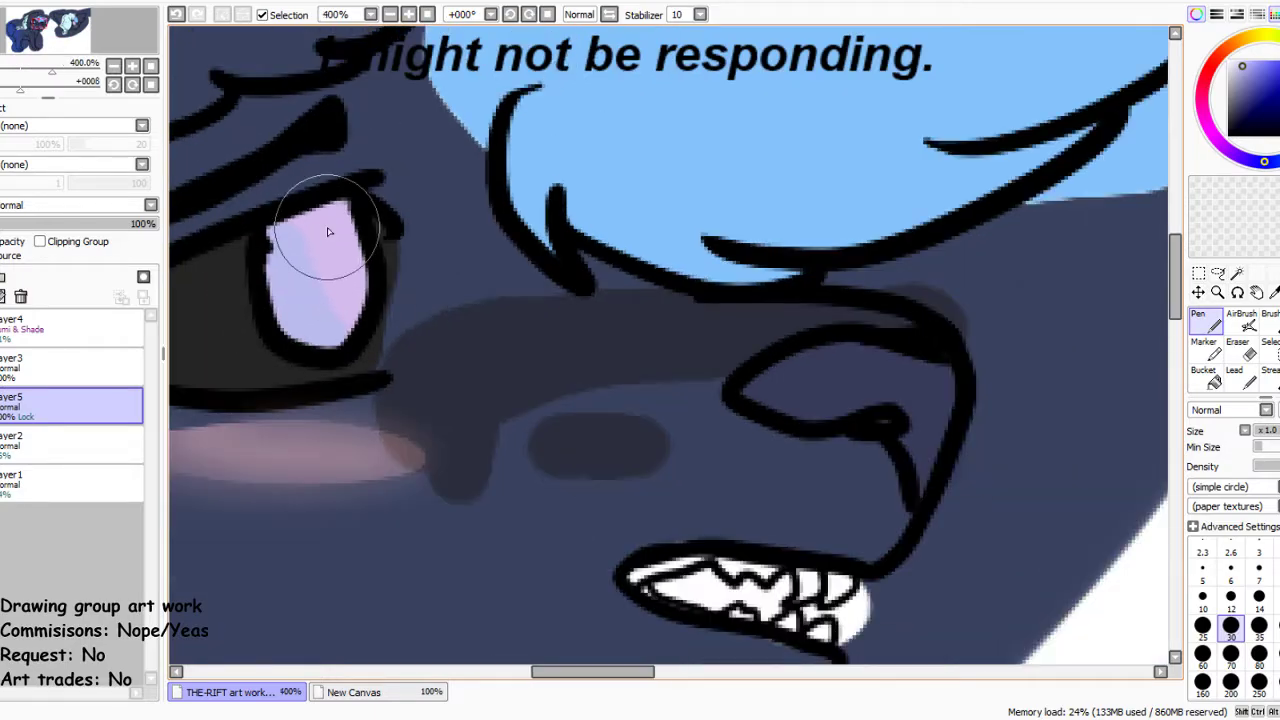
scroll(329, 231, down, 4)
scroll(606, 334, up, 4)
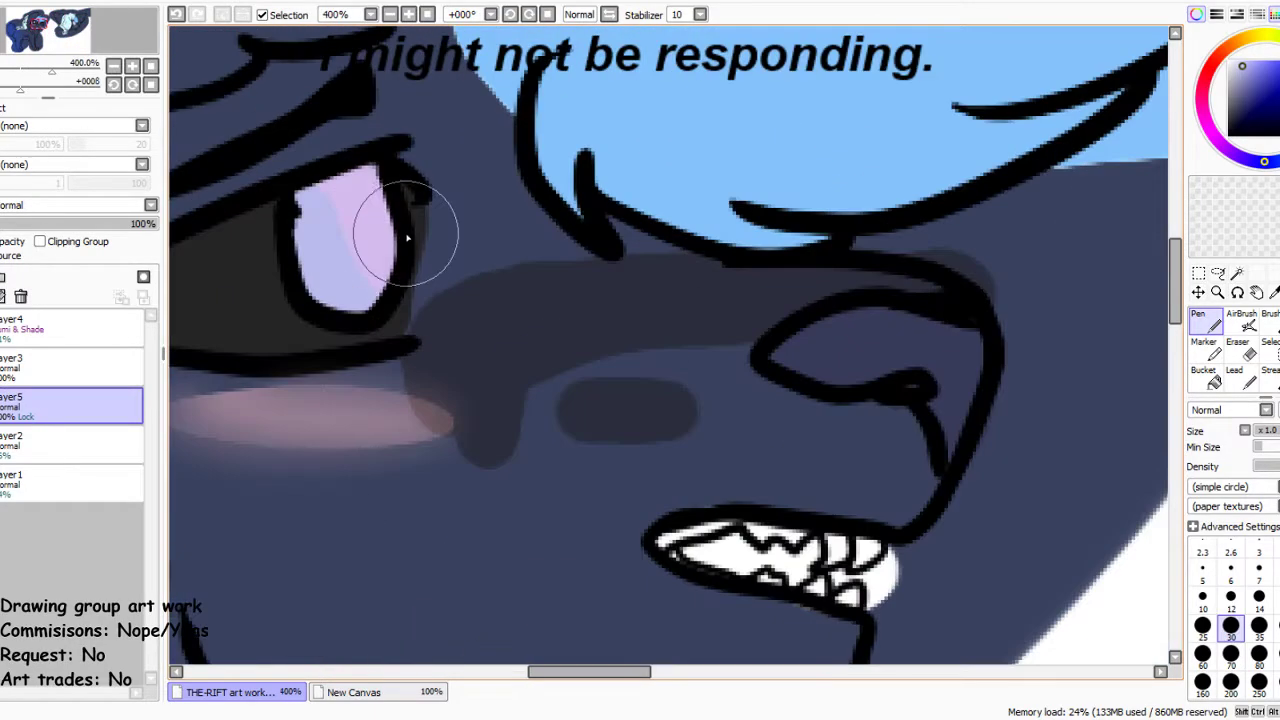
Try a white highlight on the dog's iris and undo it
click(1228, 60)
mouse_move(345, 232)
mouse_down()
mouse_move(352, 245)
mouse_move(344, 230)
mouse_up()
scroll(365, 149, down, 4)
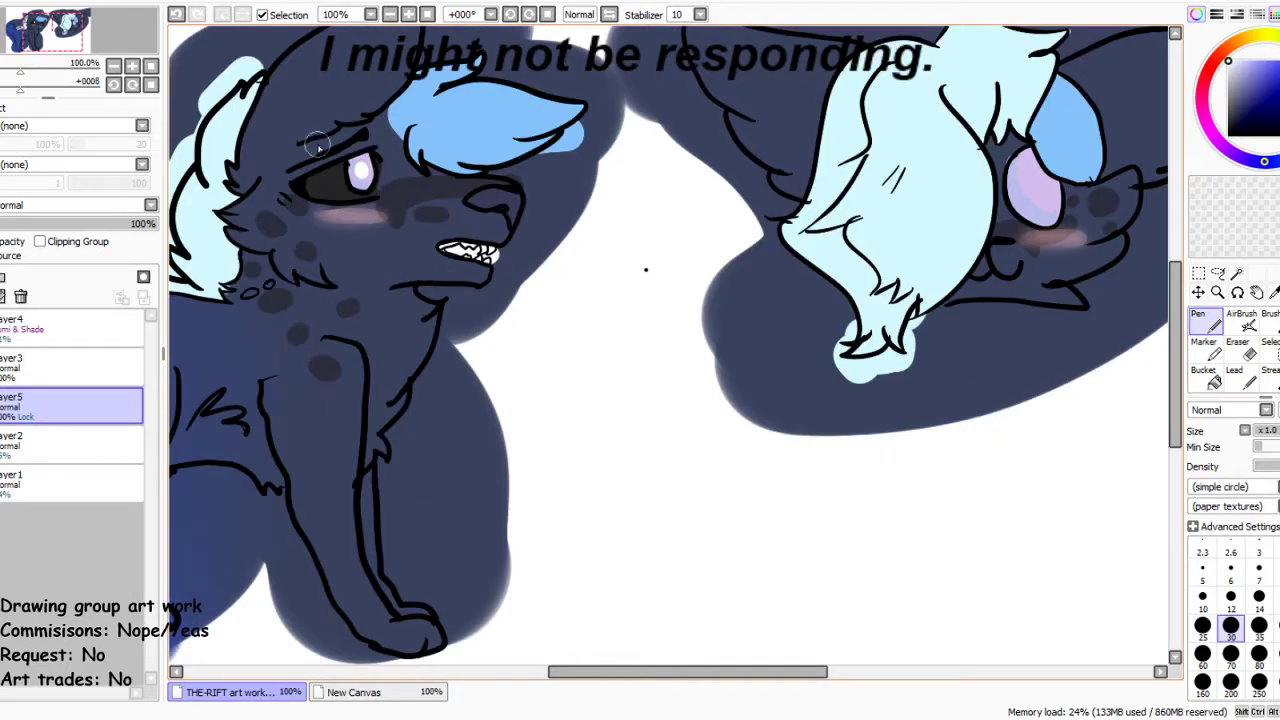
click(176, 15)
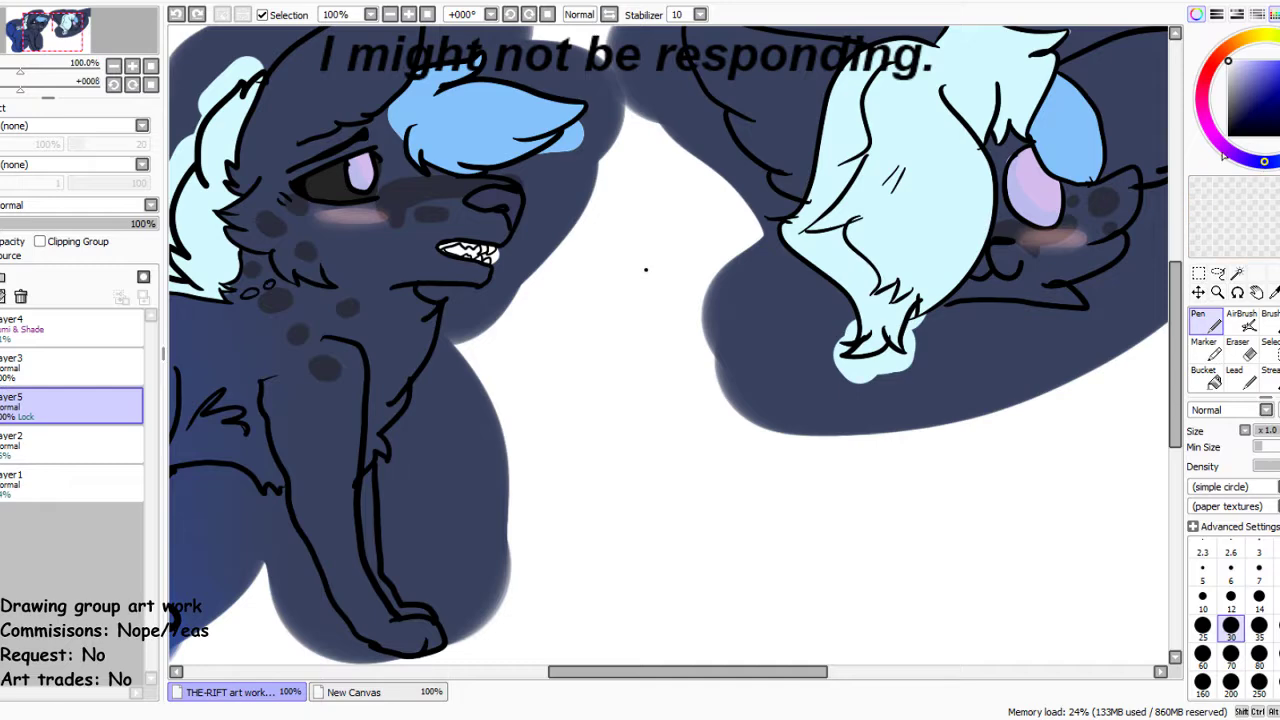
Paint black pupils in the dog's iris and the alternate head's eye, undoing and redoing the dog's pupil
drag(368, 166, 368, 160)
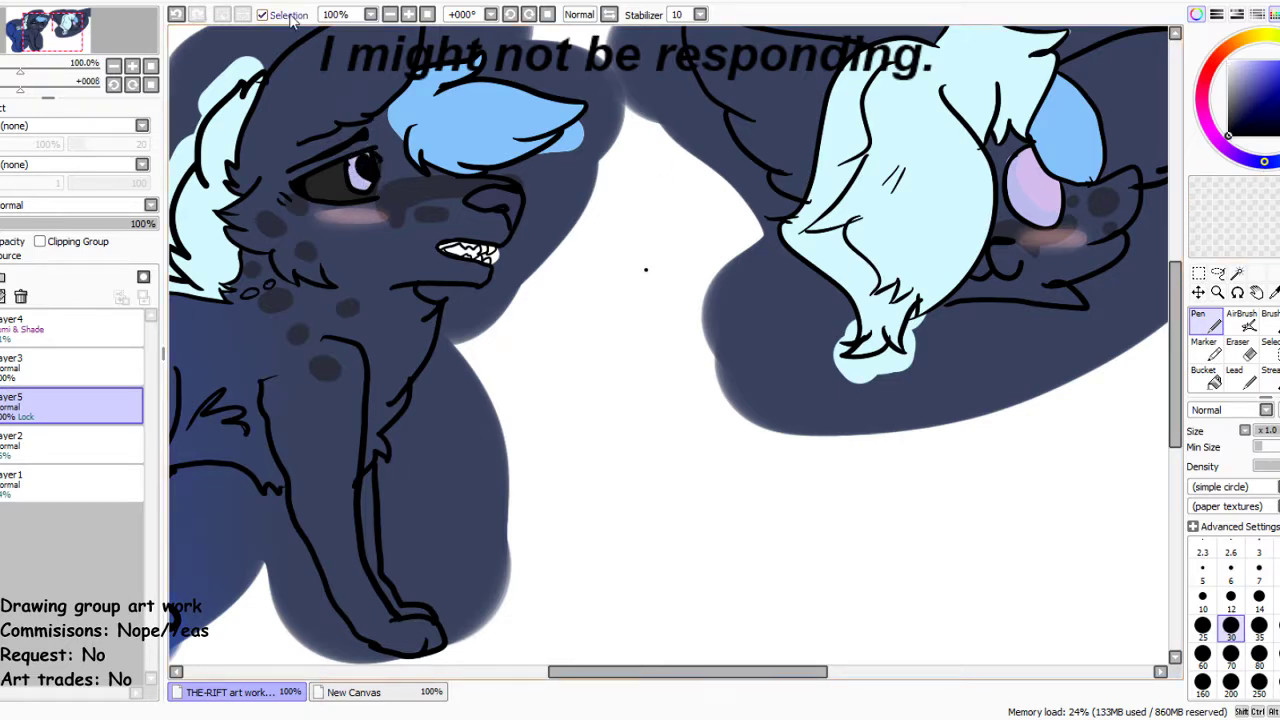
click(177, 15)
click(177, 15)
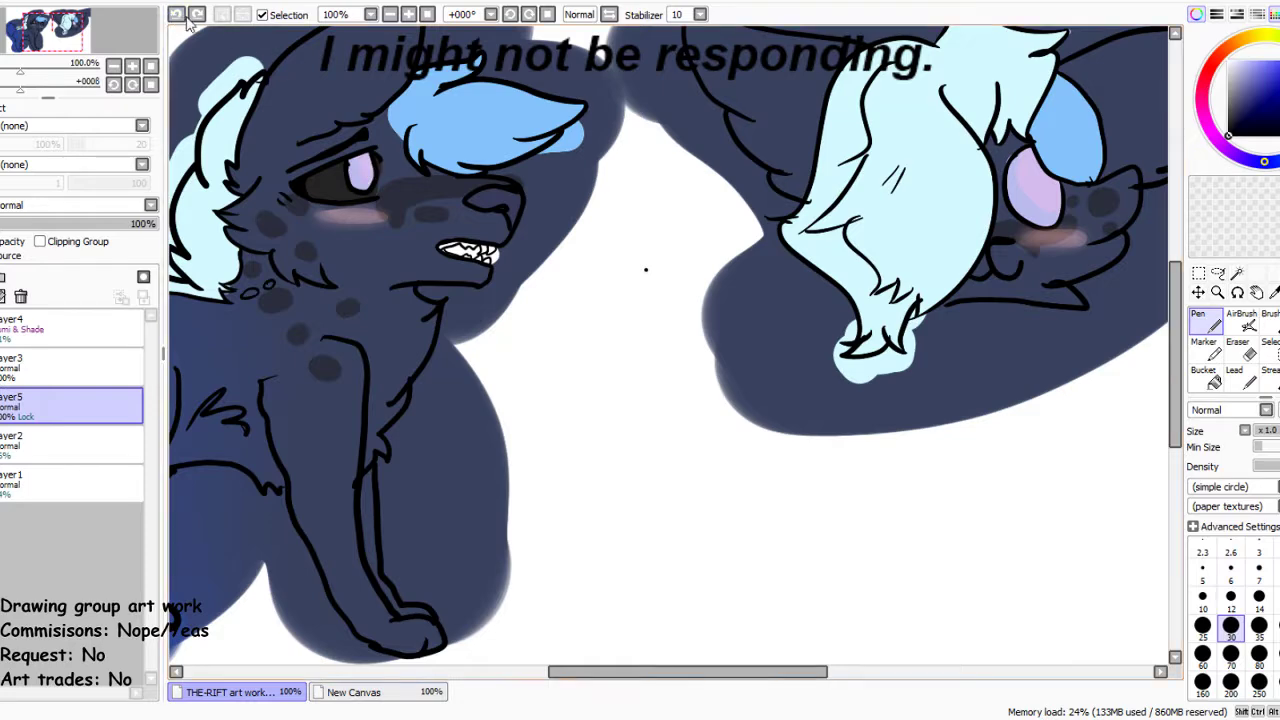
click(364, 171)
drag(1034, 183, 1030, 190)
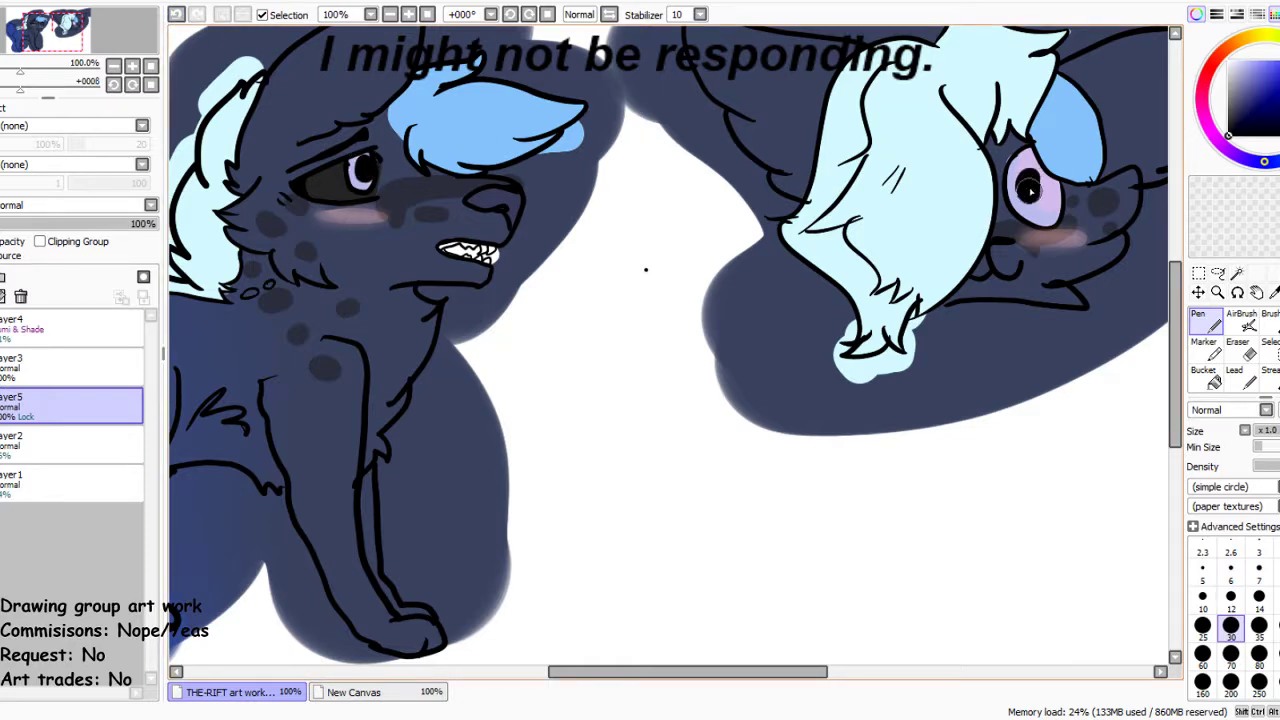
Select the area outside the line art on Layer3 with the Magic Wand, including the gaps around the dog's teeth
scroll(425, 297, down, 4)
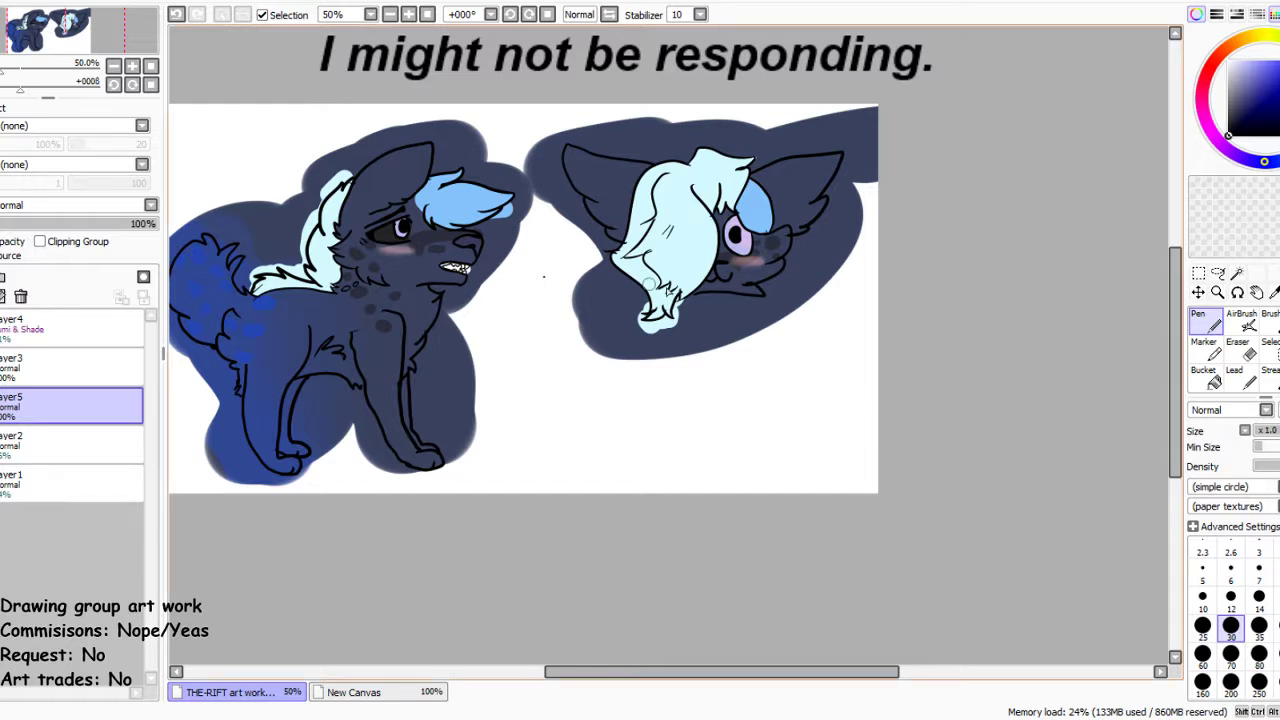
click(60, 368)
click(1237, 274)
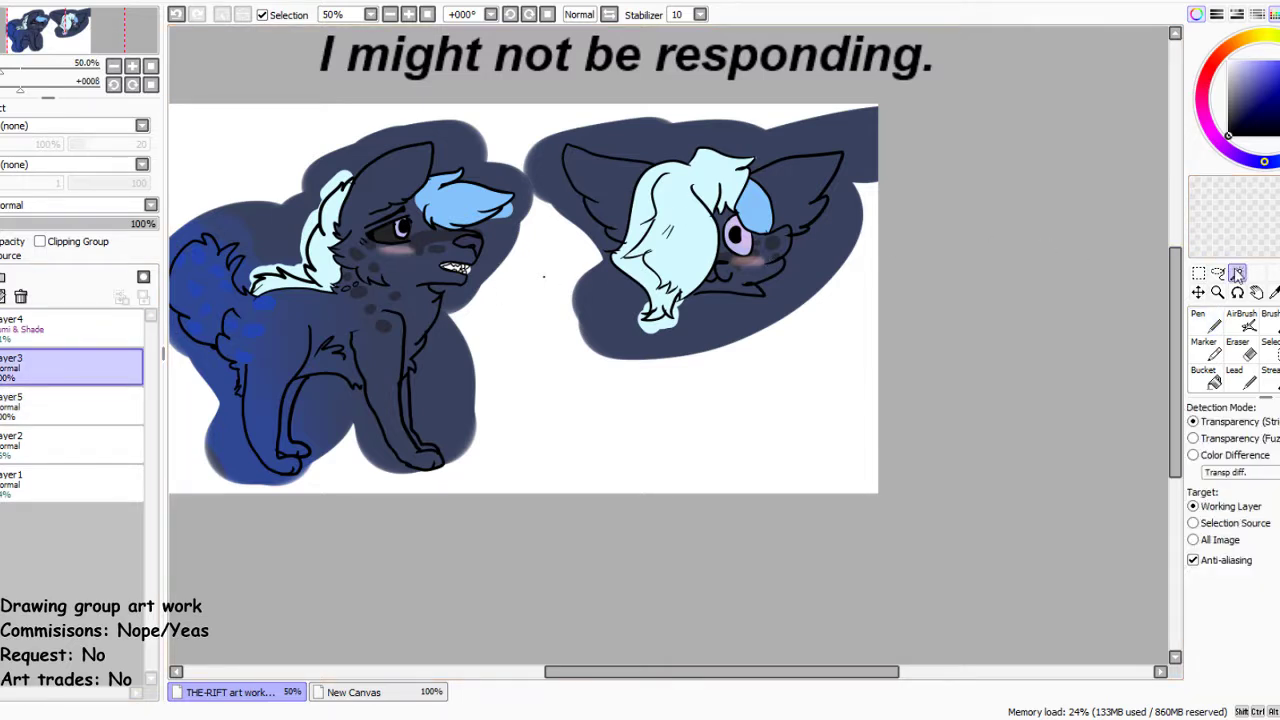
click(855, 322)
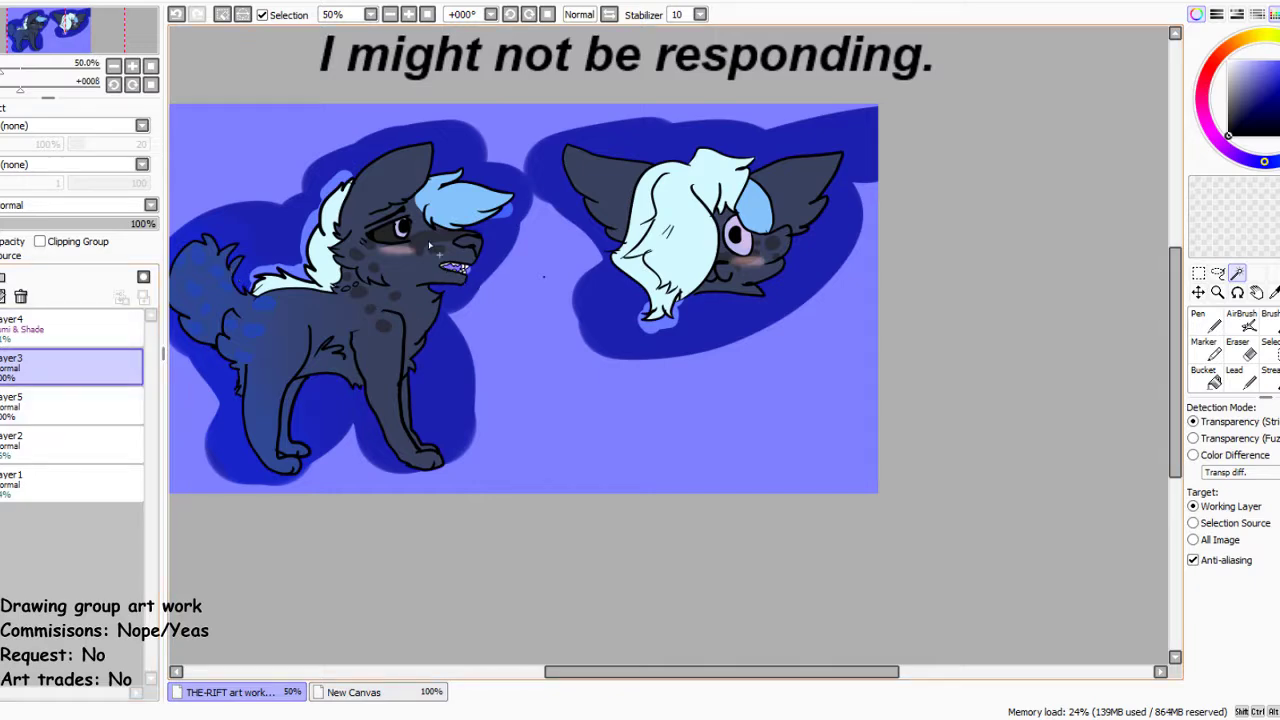
scroll(432, 250, up, 6)
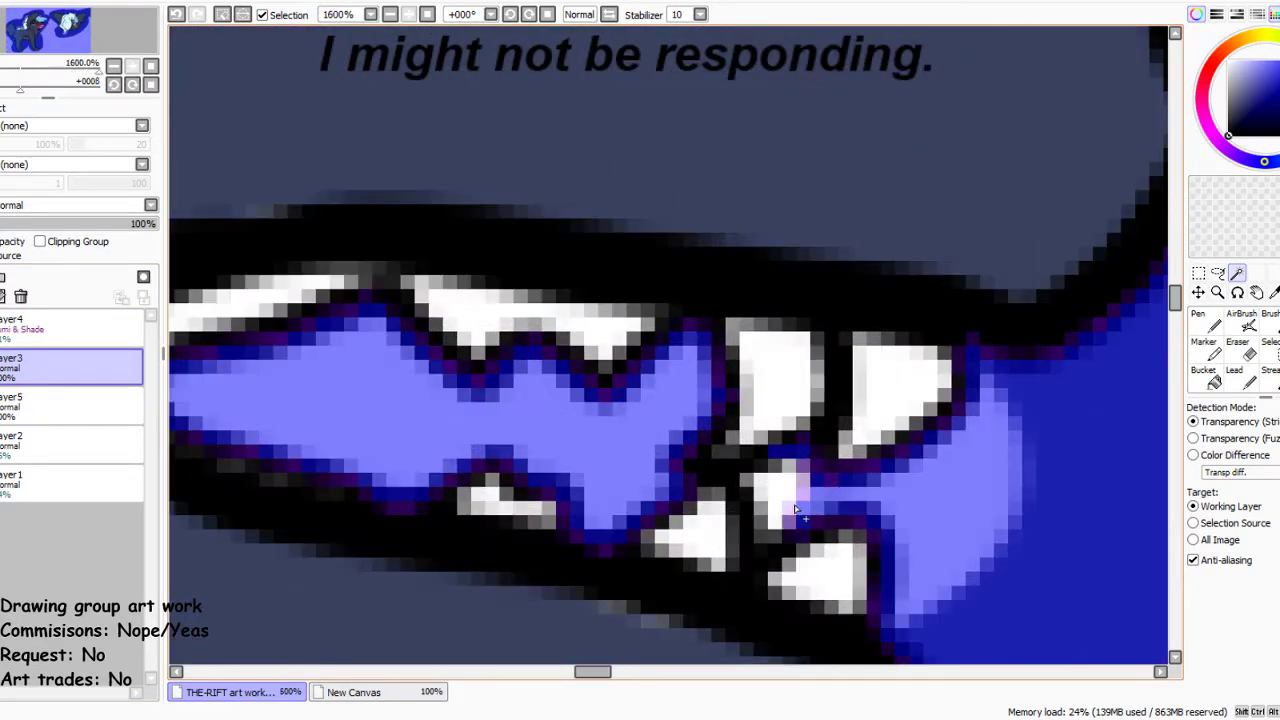
mouse_move(796, 510)
mouse_down()
mouse_move(762, 492)
mouse_move(793, 498)
mouse_move(790, 537)
mouse_up()
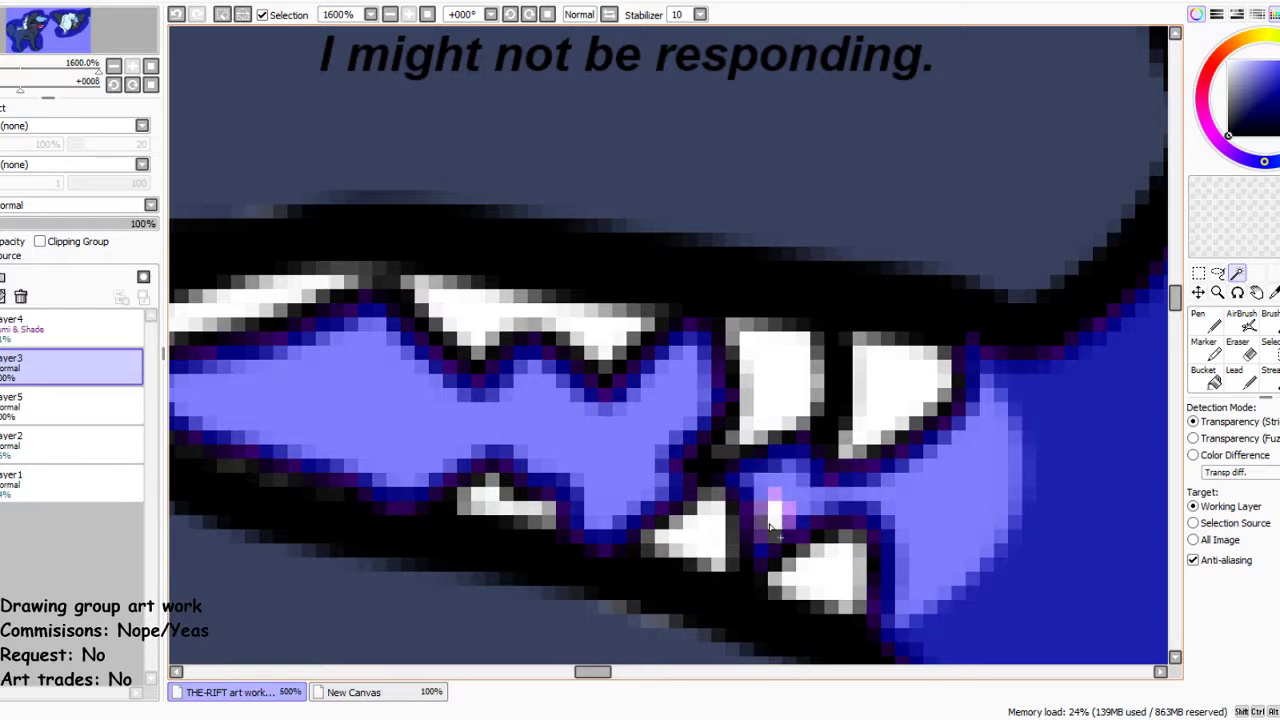
scroll(770, 527, down, 10)
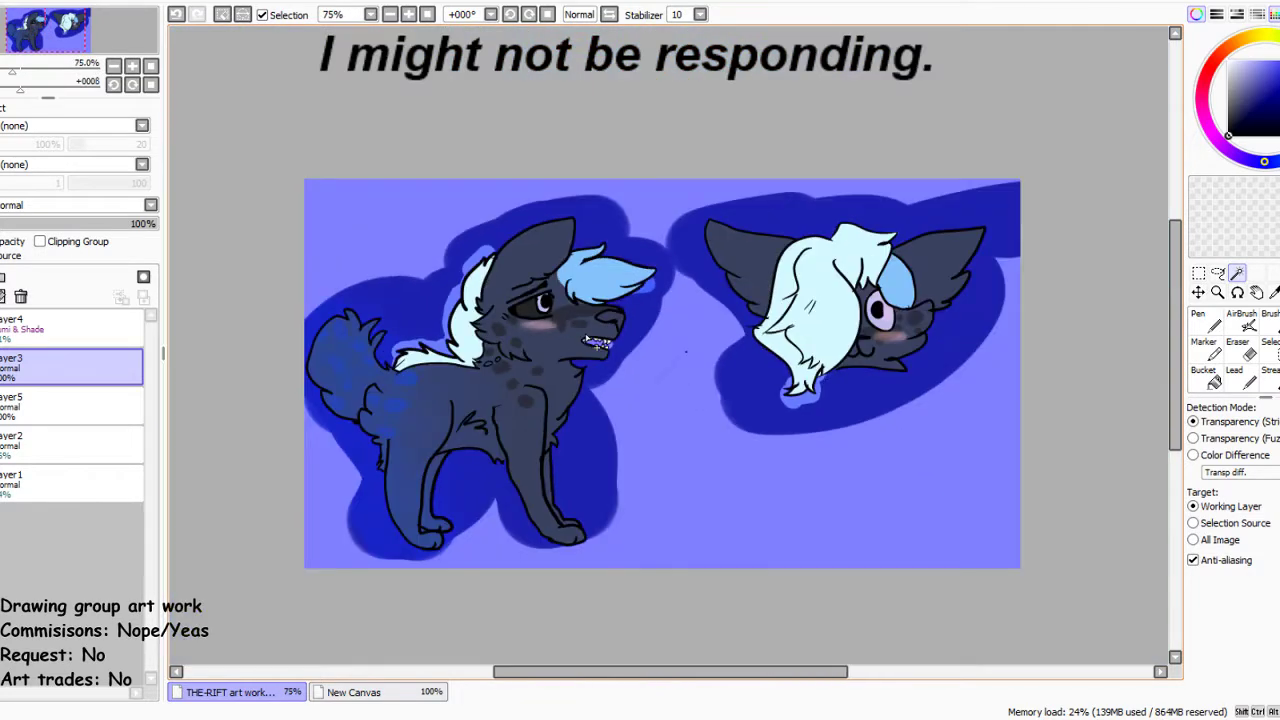
Erase the colour outside the line art on Layer5 with the size 500 Eraser and clear the selection
scroll(640, 365, down, 2)
click(70, 405)
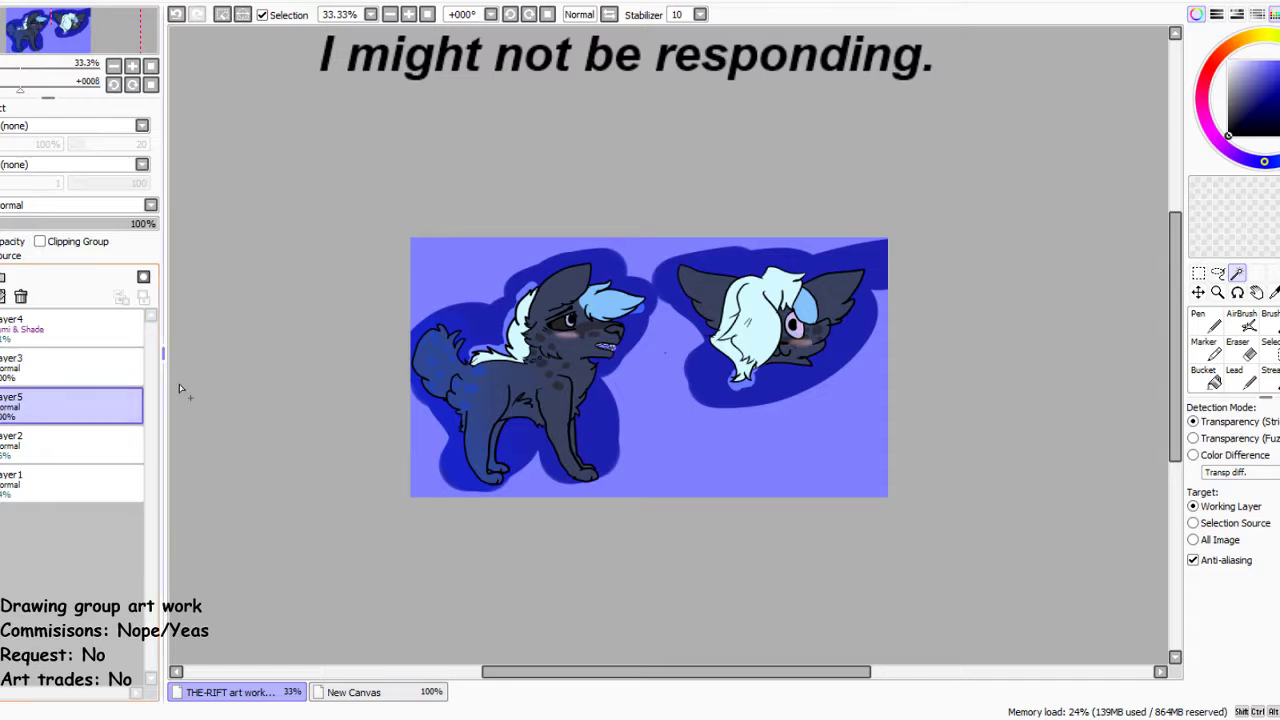
click(645, 440)
key(Delete)
key(e)
mouse_move(860, 276)
mouse_down()
mouse_move(423, 294)
mouse_move(409, 400)
mouse_move(986, 323)
mouse_move(366, 455)
mouse_up()
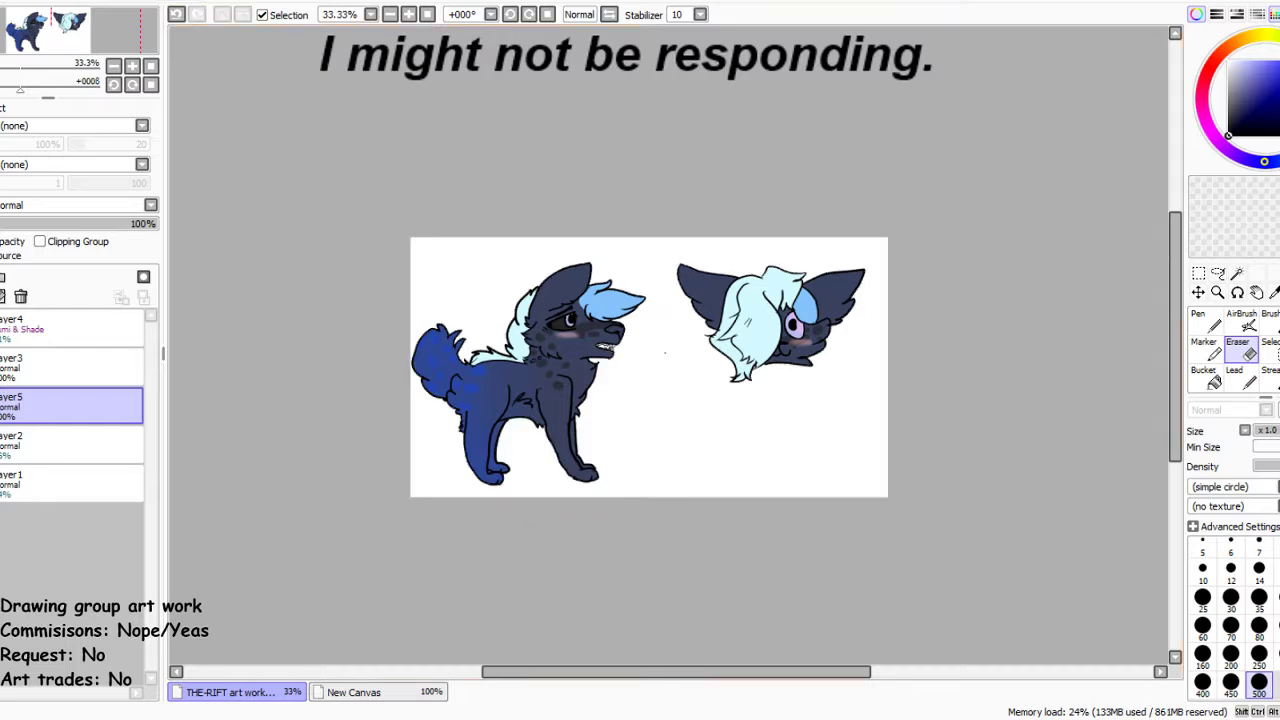
Select the empty background on Layer5, invert the selection, and add the missed edge of the front paw at size 12
click(1237, 272)
click(590, 369)
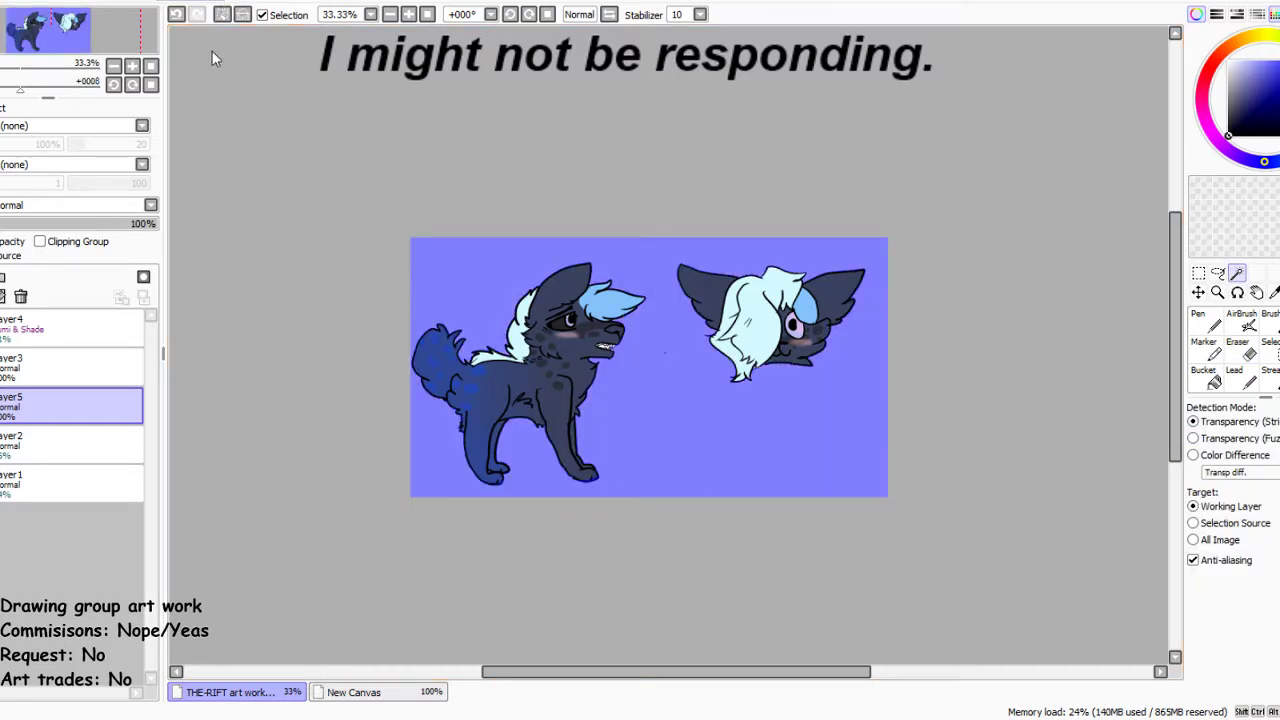
key(ctrl+i)
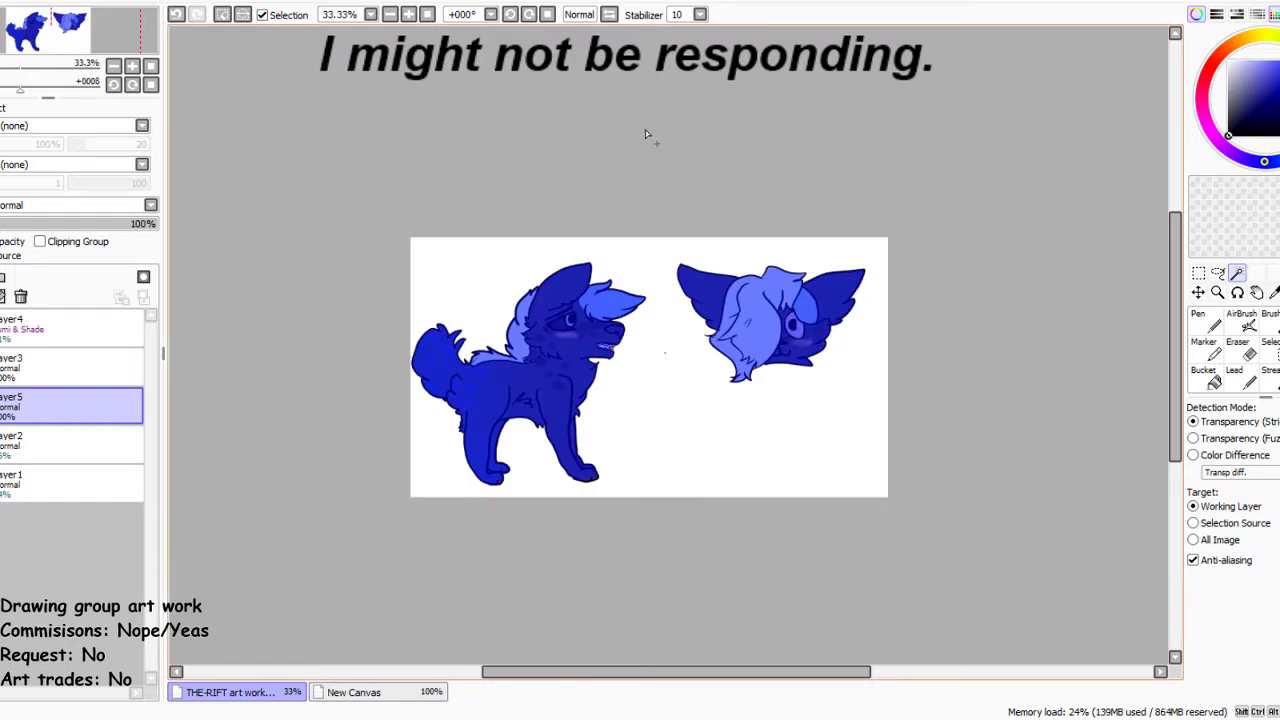
scroll(458, 505, up, 4)
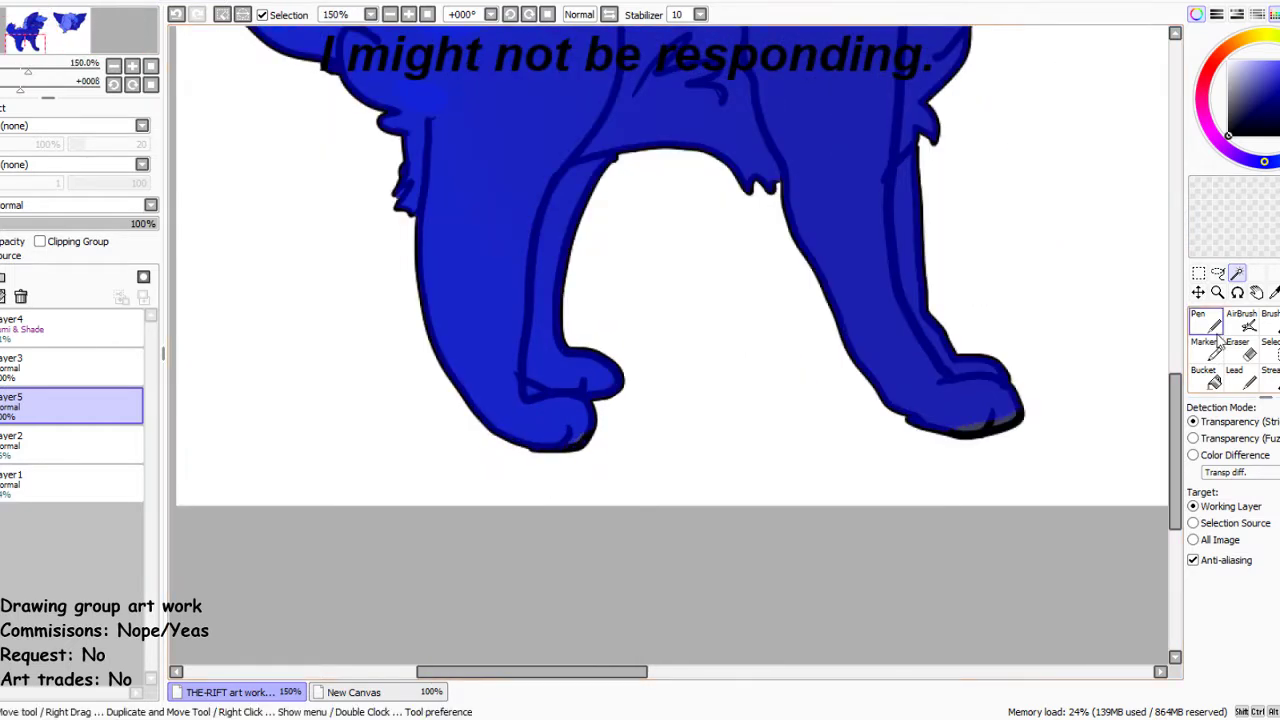
click(1268, 342)
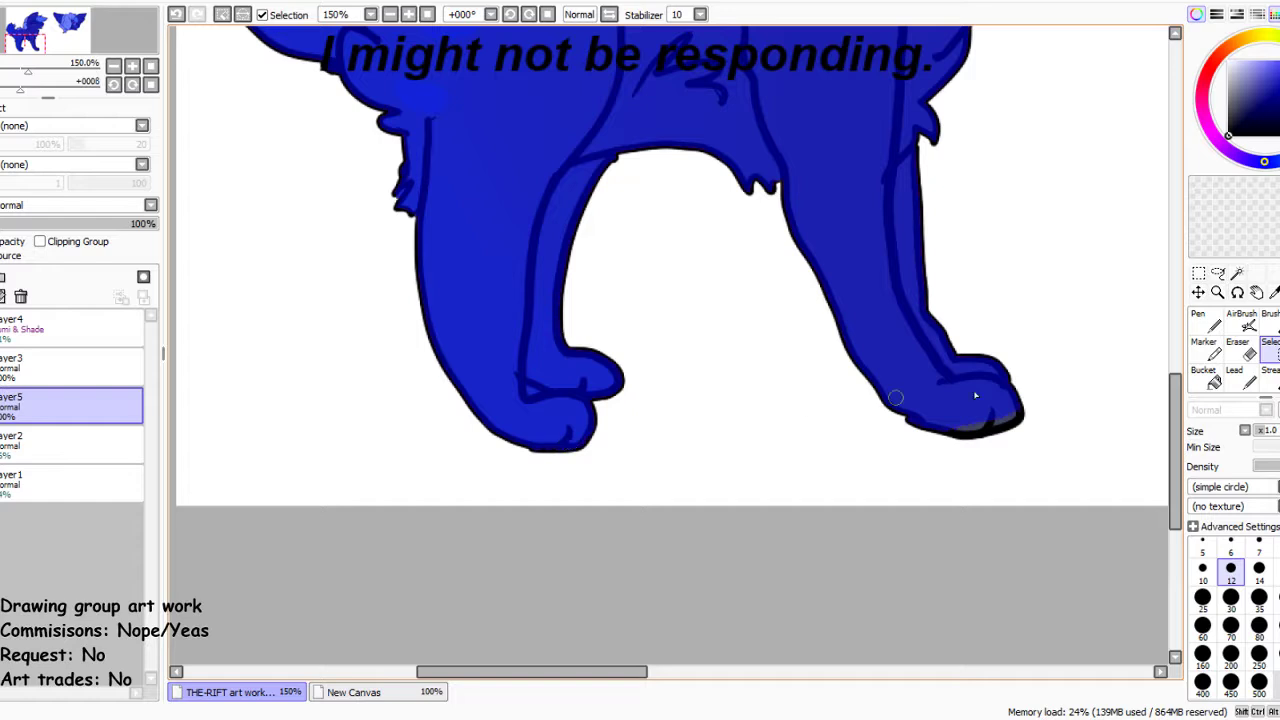
Try a size 35 brush on the small gap between the hind paws and undo it
click(1238, 322)
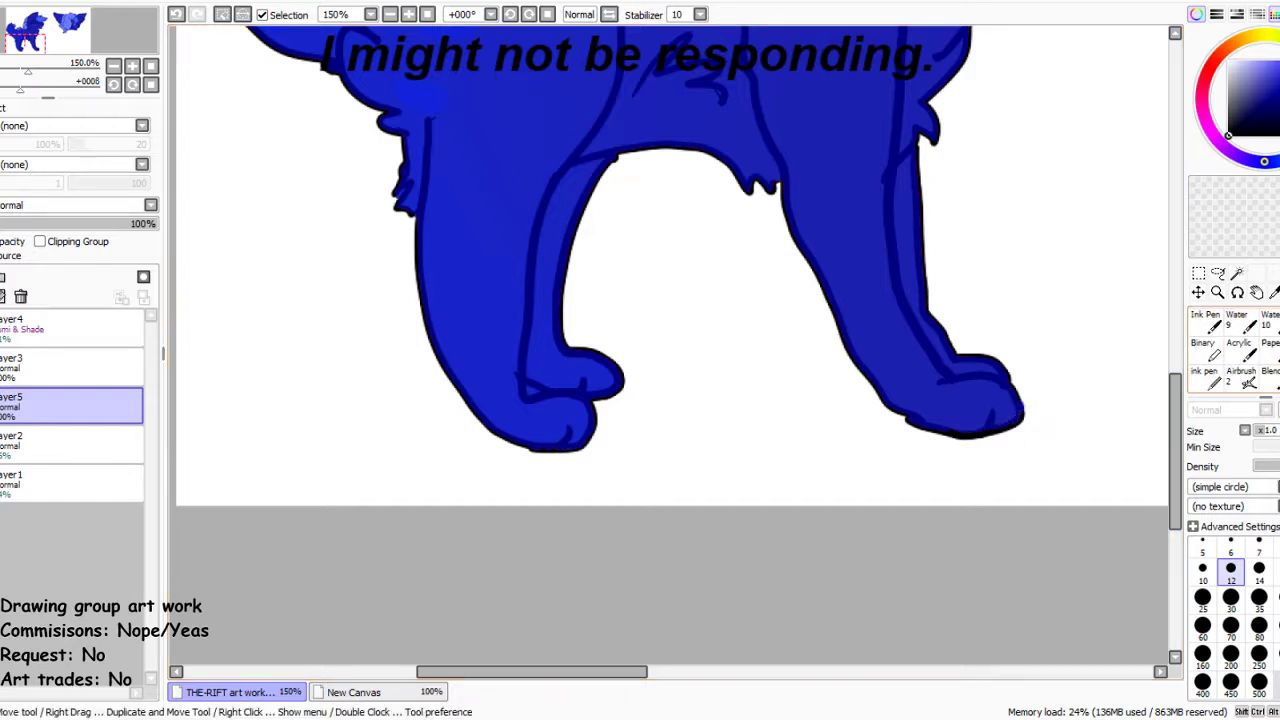
click(1259, 612)
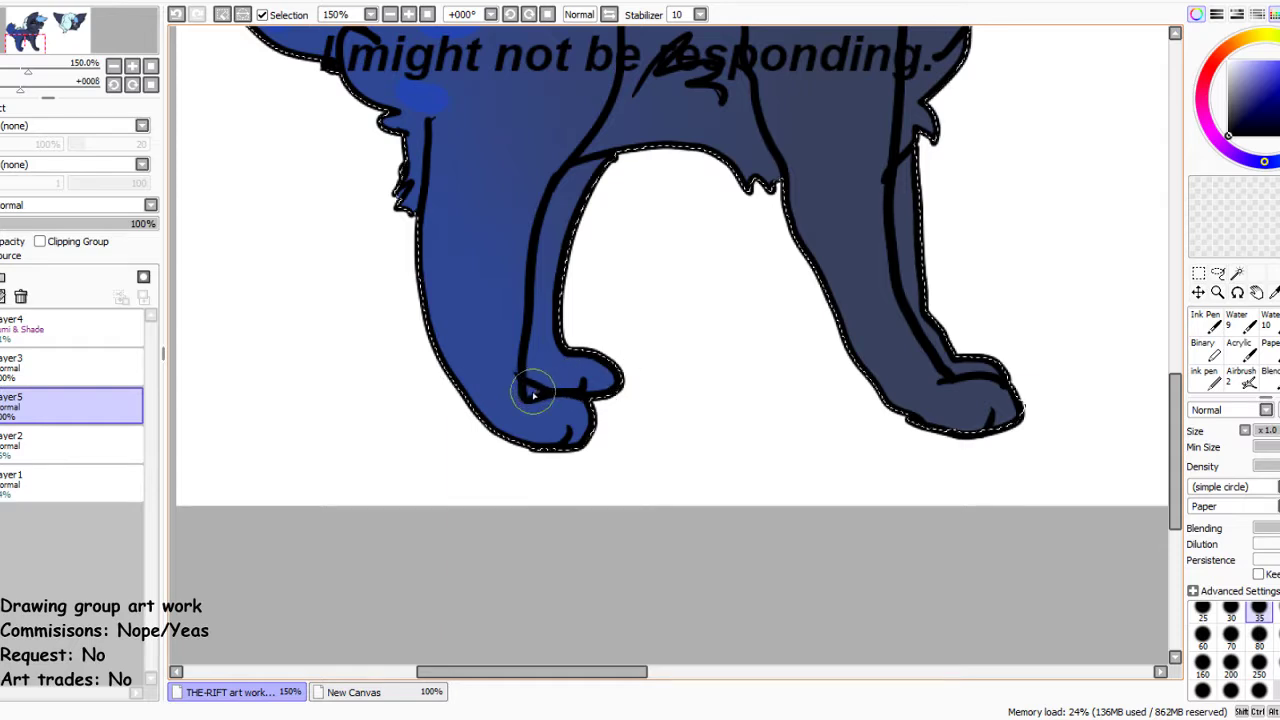
click(176, 14)
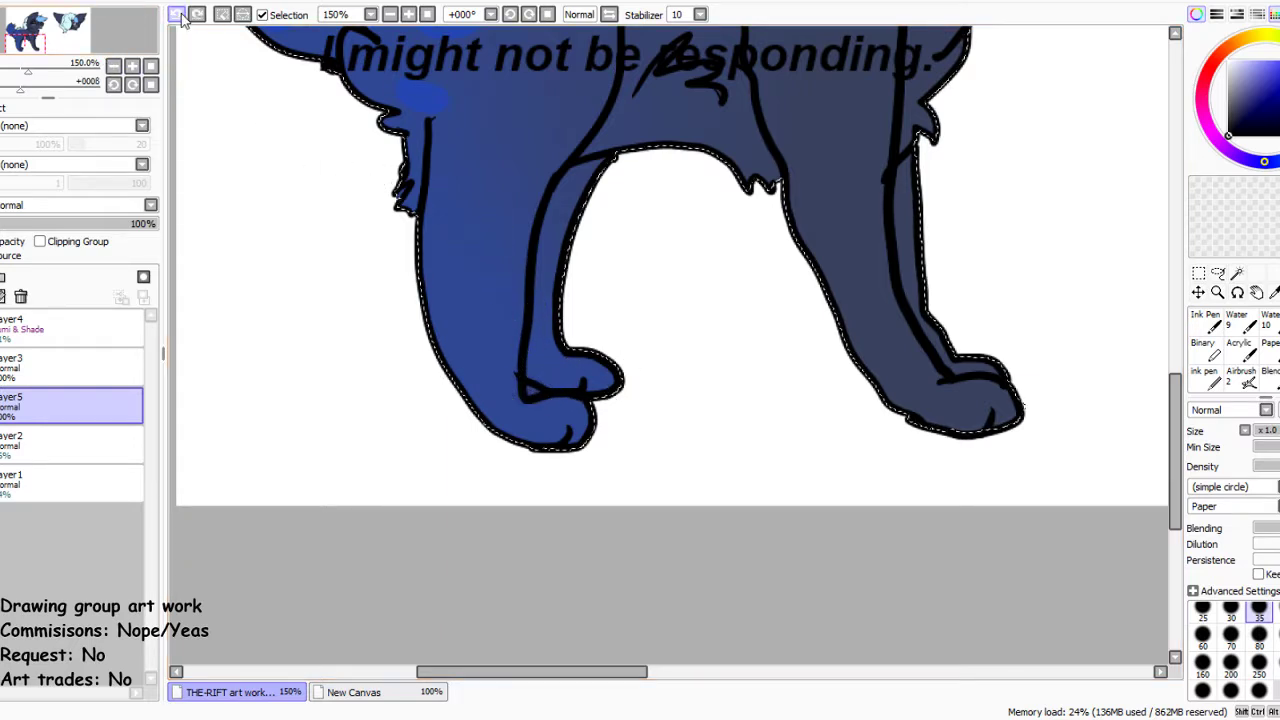
Erase the coat colour inside the small gap between the hind paws
scroll(1240, 340, up, 2)
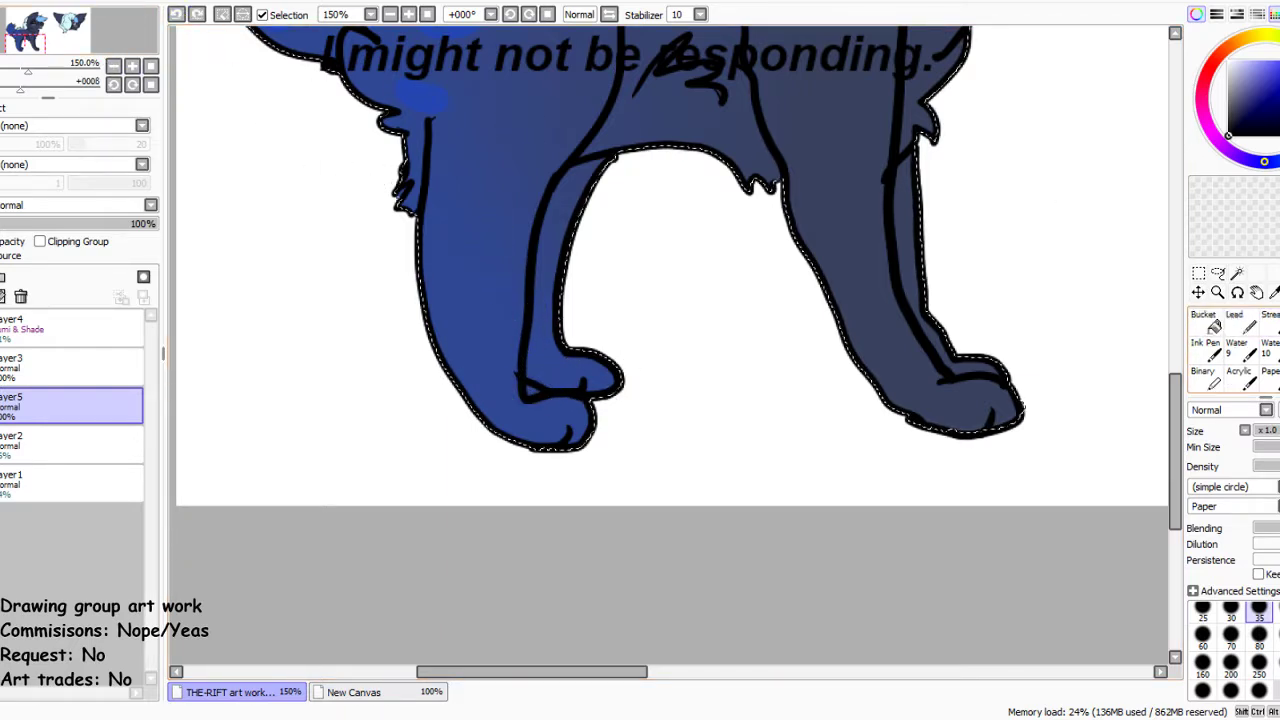
click(1237, 322)
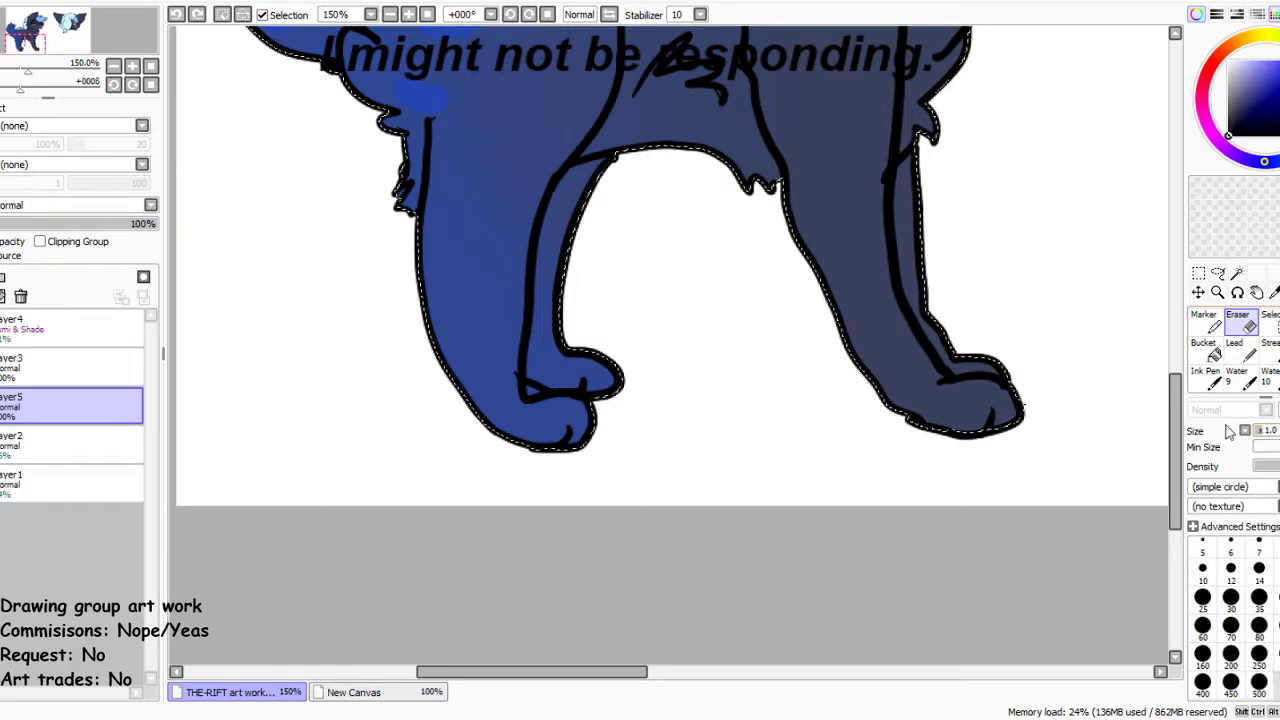
drag(533, 386, 545, 386)
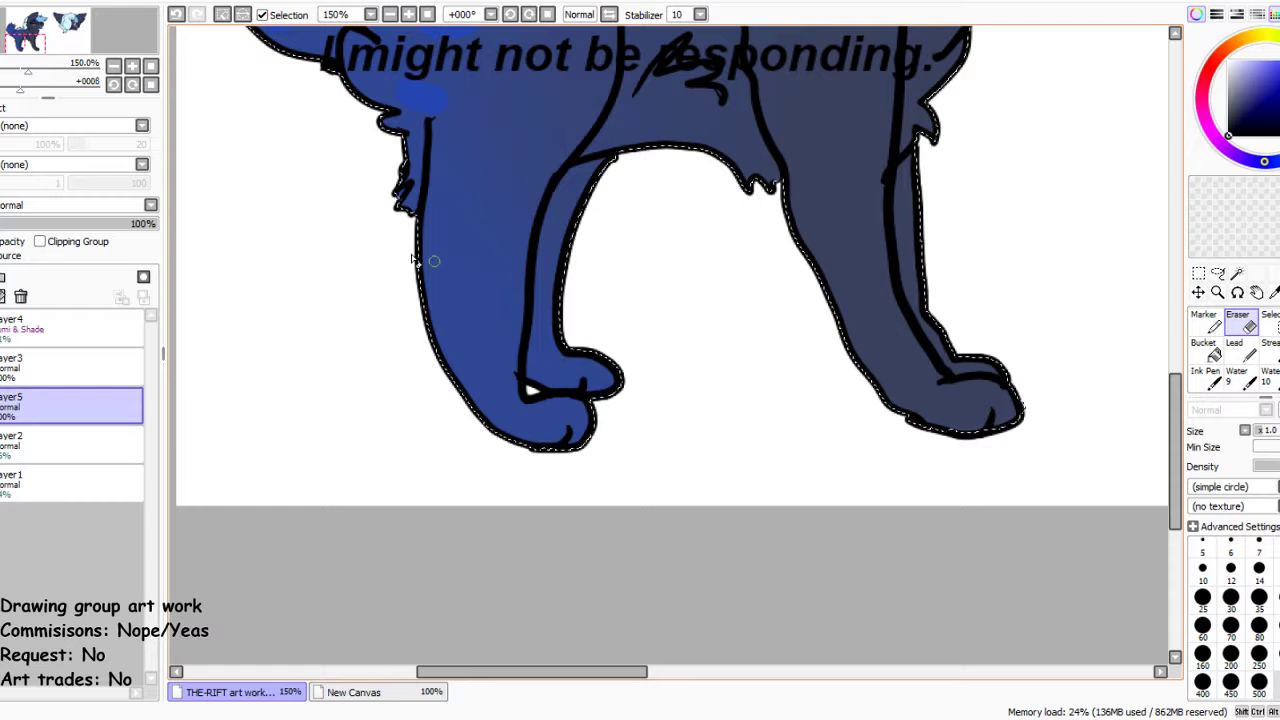
Remove the small gap between the hind paws from the selection with a size 10 brush
click(1237, 275)
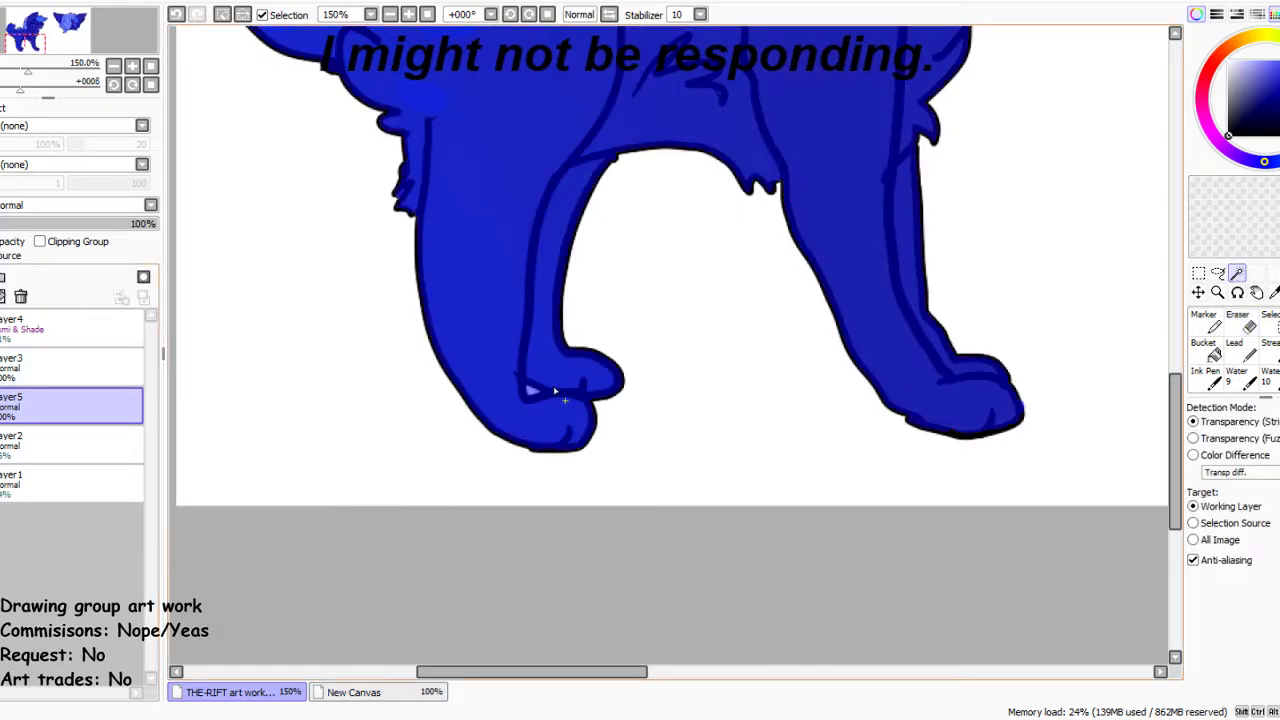
click(1249, 327)
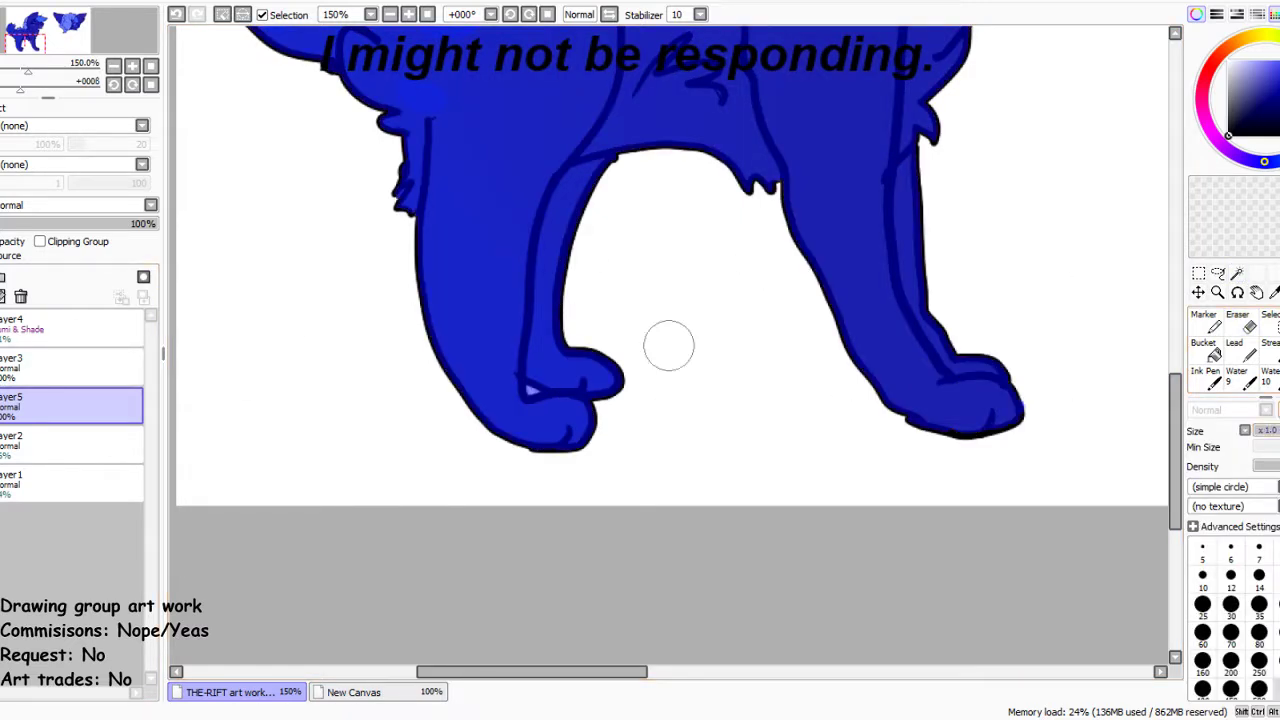
click(1203, 575)
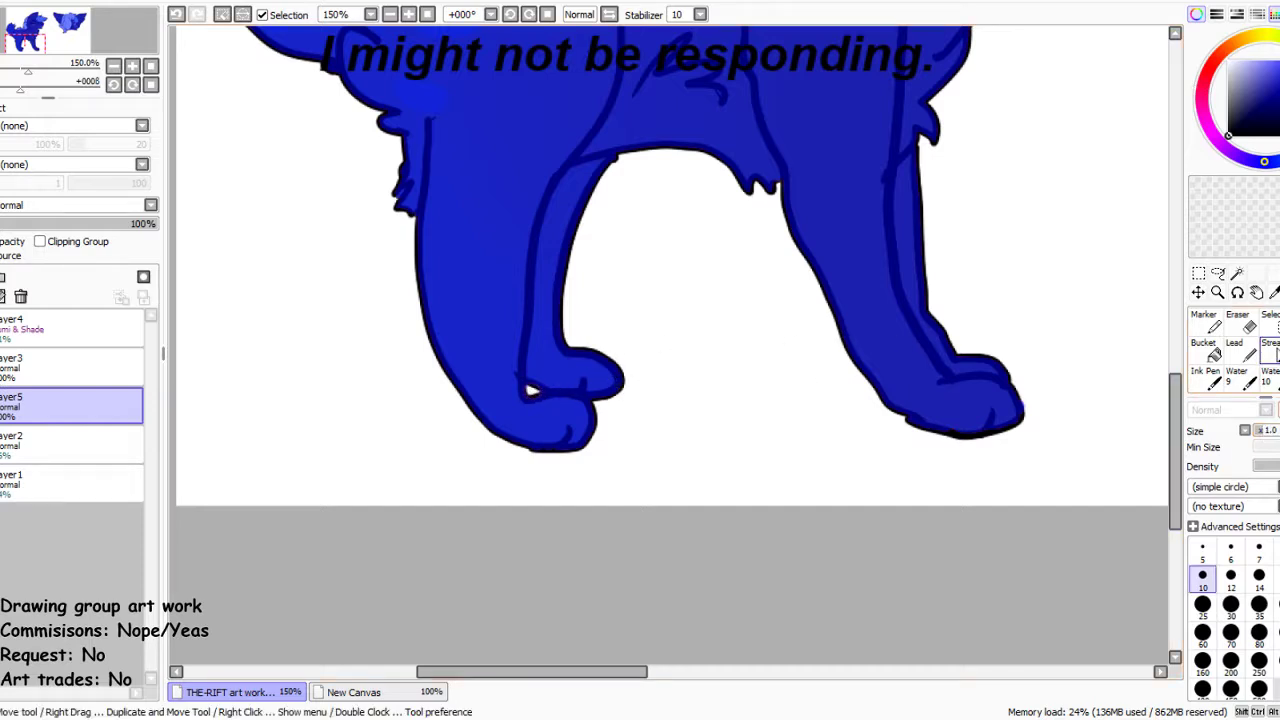
Fill the selected dog and head silhouettes with dark blue on a new layer and move that layer below Layer5
click(1268, 322)
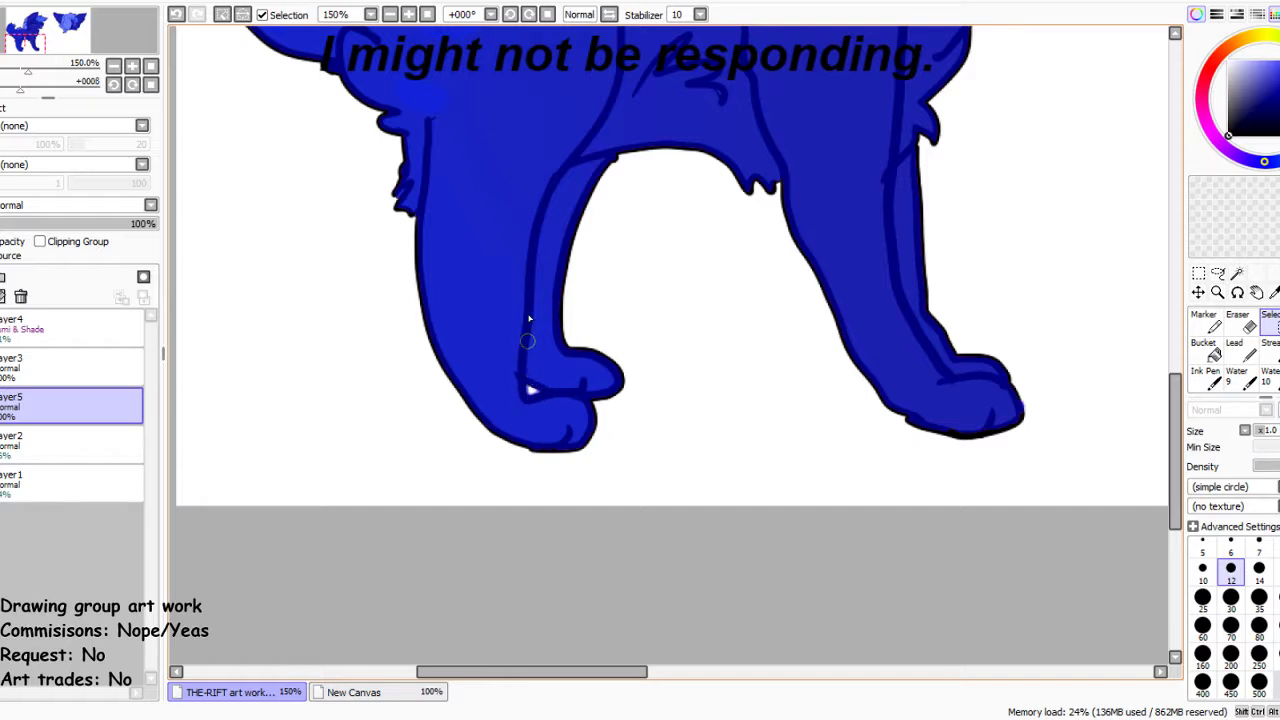
scroll(605, 249, down, 4)
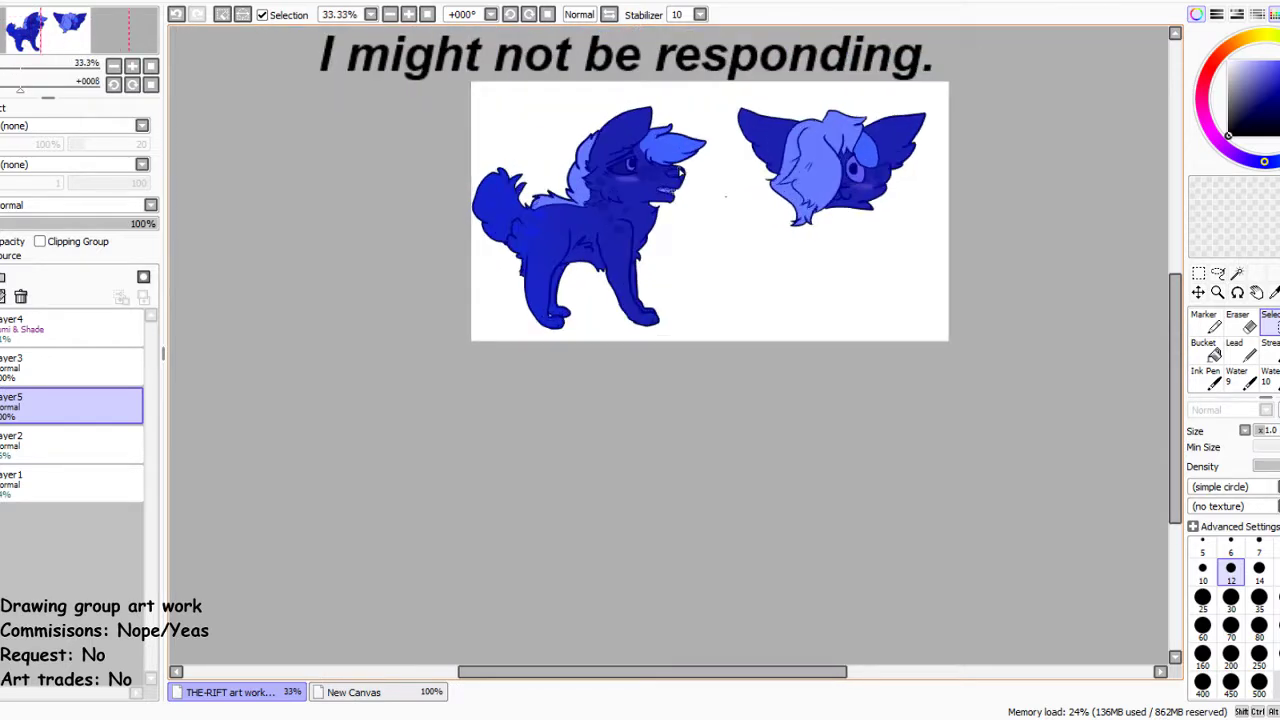
key(ctrl+shift+n)
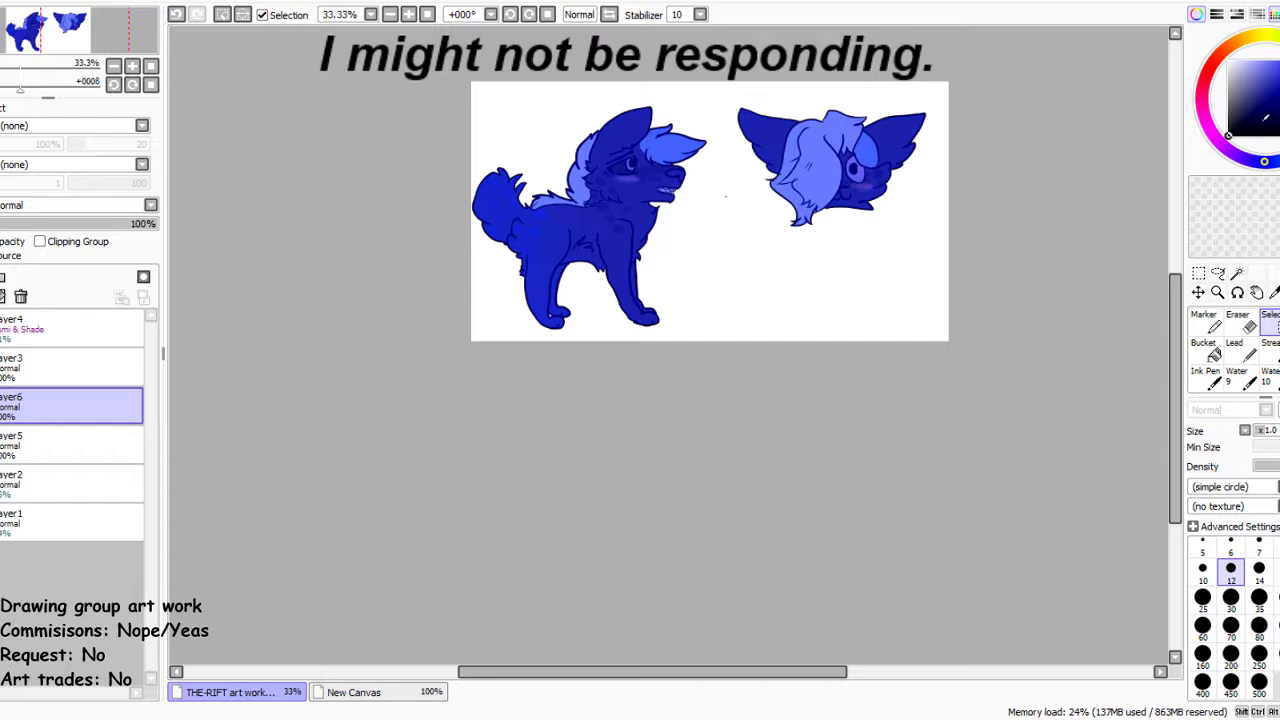
click(1255, 106)
click(1213, 350)
click(620, 215)
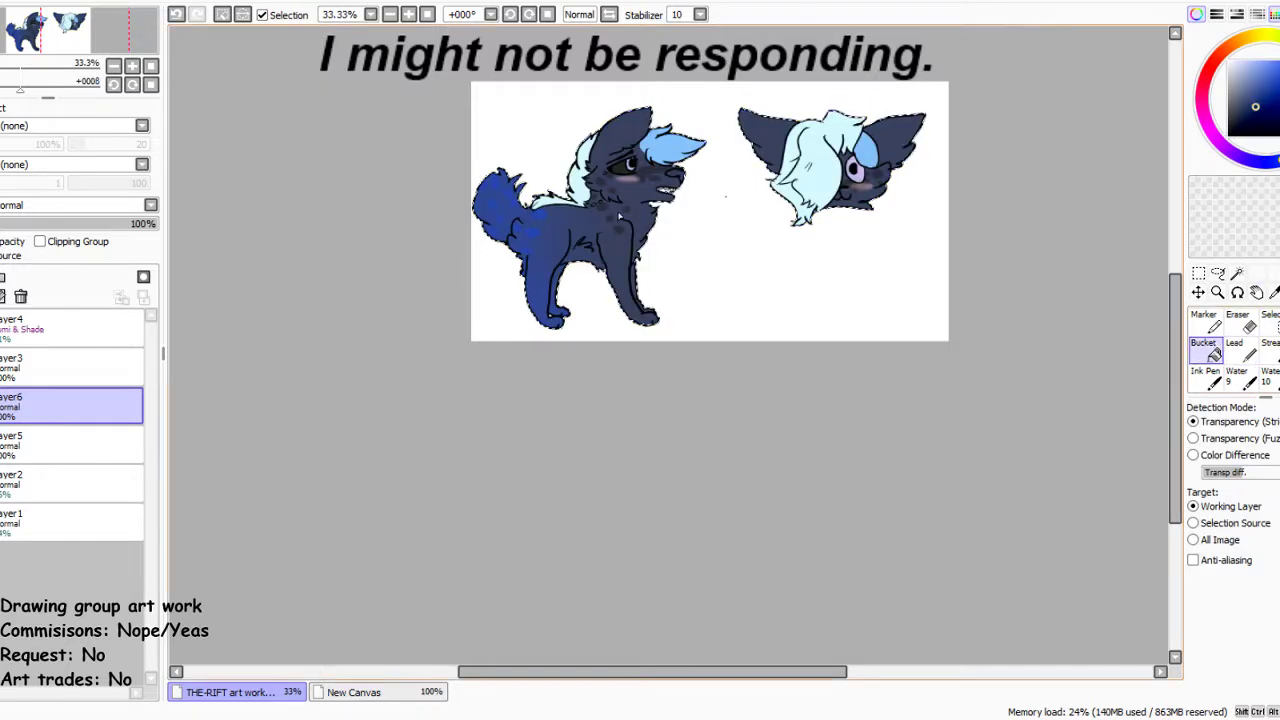
drag(70, 405, 70, 458)
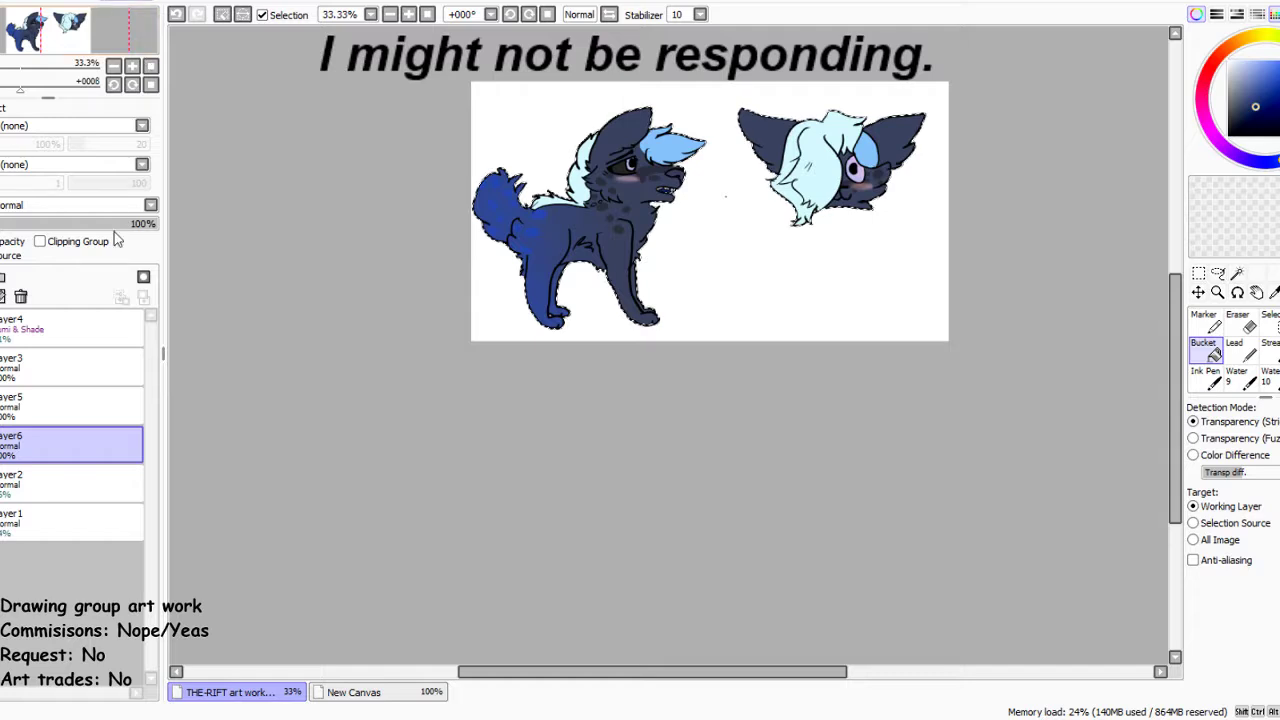
Transform the dark blue silhouettes so they sit offset up and to the right of both drawings
key(ctrl+t)
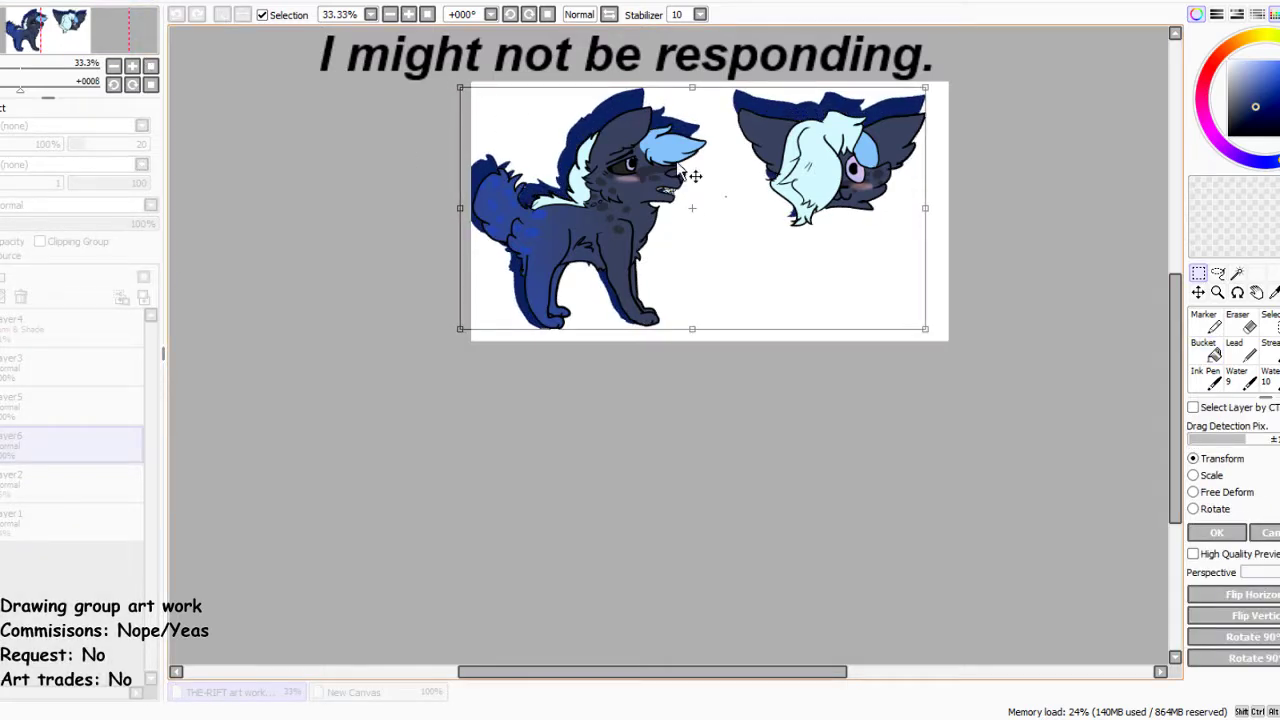
drag(680, 168, 718, 165)
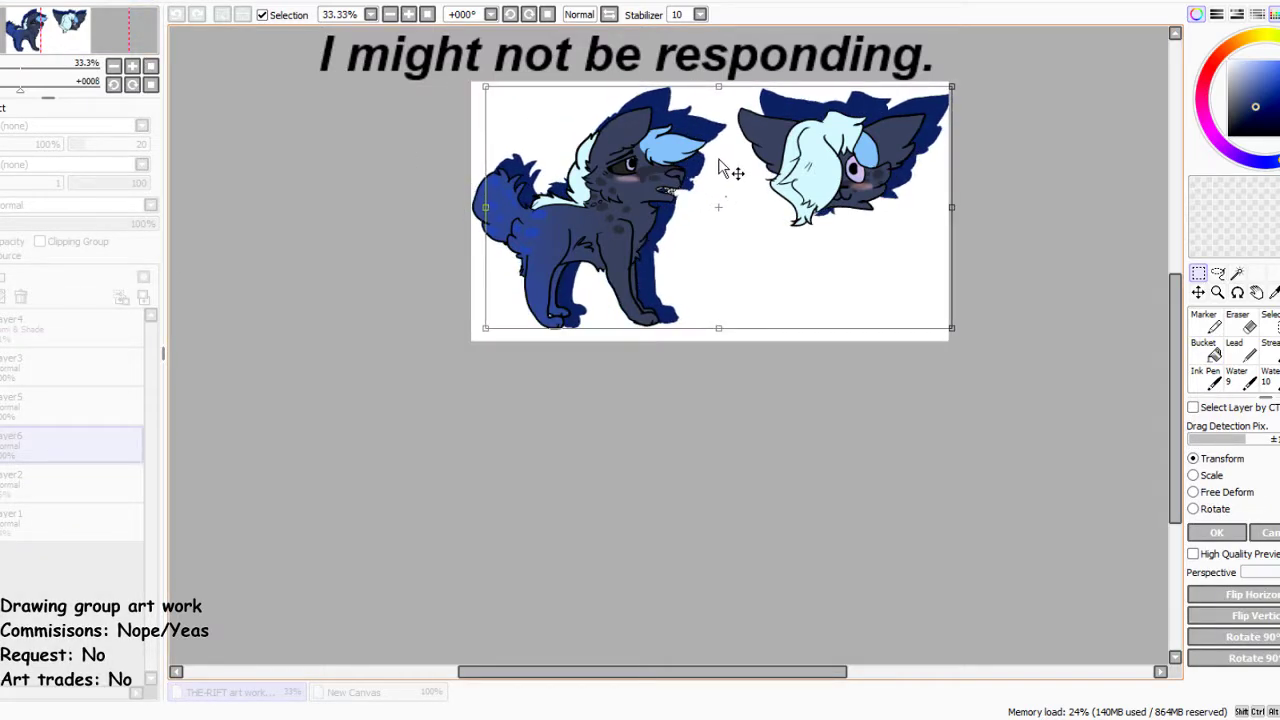
click(1216, 532)
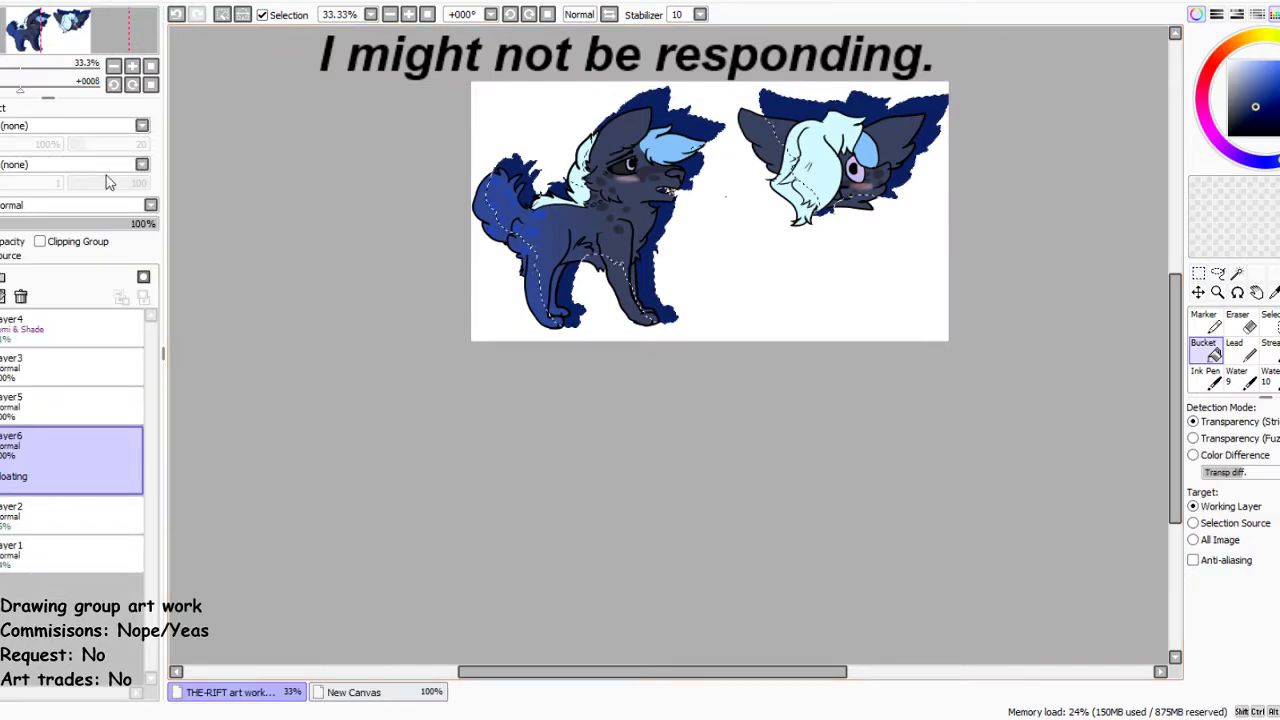
Set the silhouette layer to Lumi & Shade at 31% opacity and deselect
scroll(25, 206, down, 6)
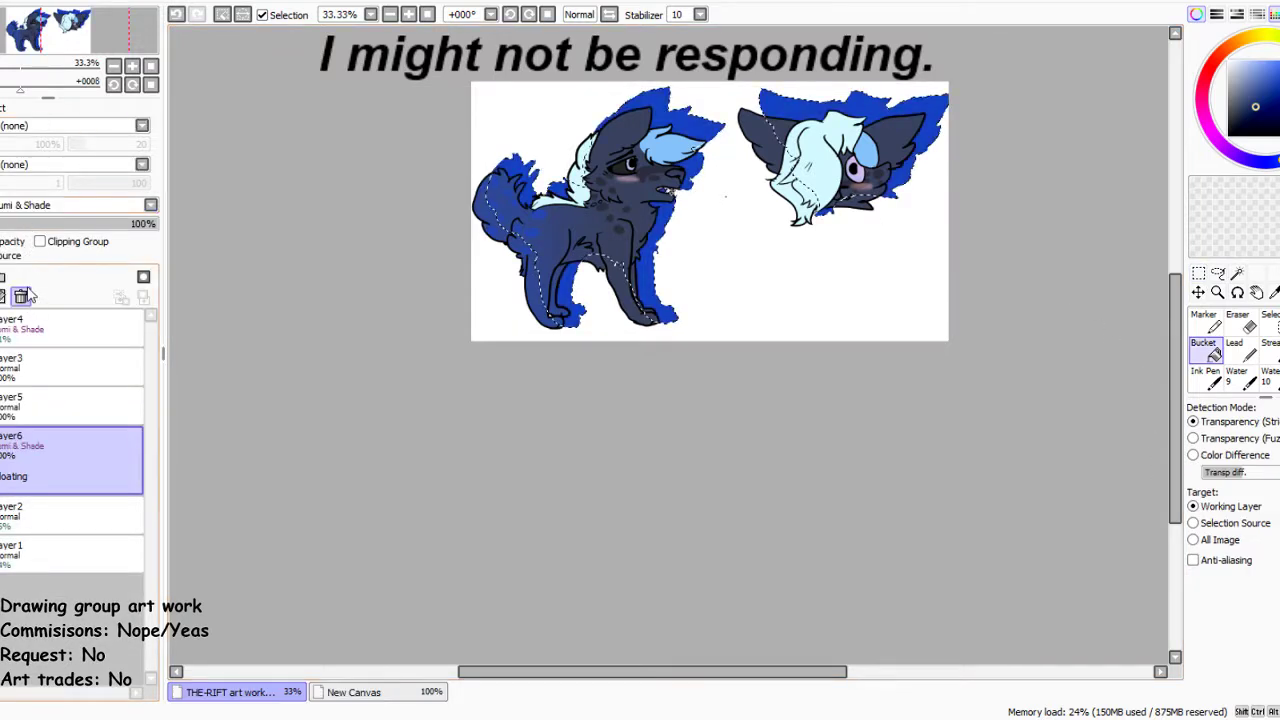
mouse_move(50, 224)
mouse_down()
mouse_move(30, 226)
mouse_move(45, 226)
mouse_up()
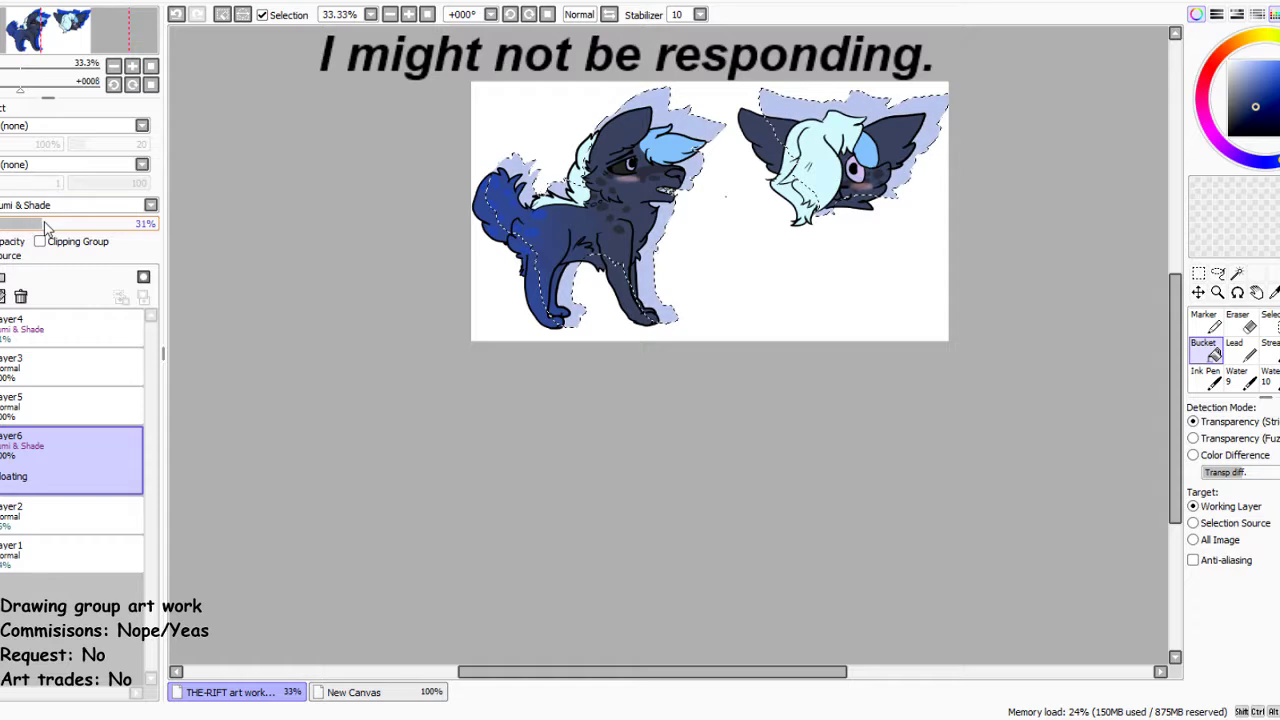
click(222, 14)
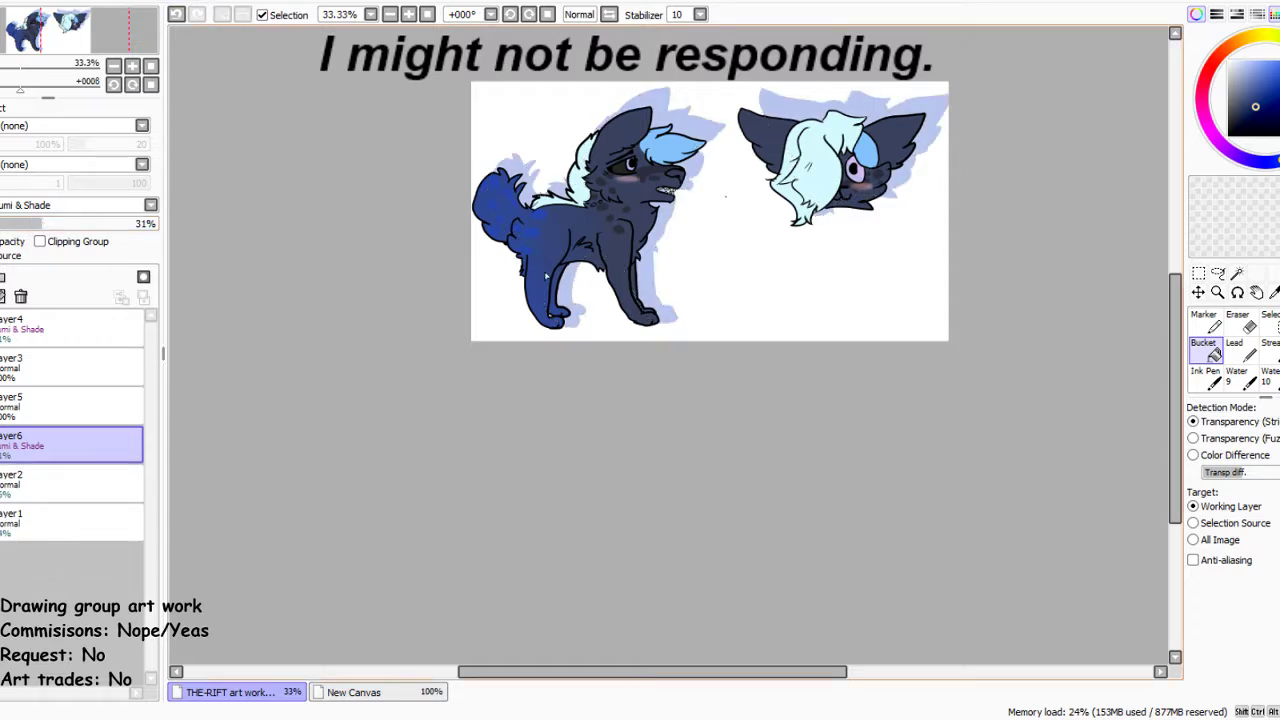
Add a new layer above Layer2 and fill it with medium blue as the background
scroll(452, 240, down, 2)
scroll(452, 240, up, 1)
scroll(657, 243, up, 1)
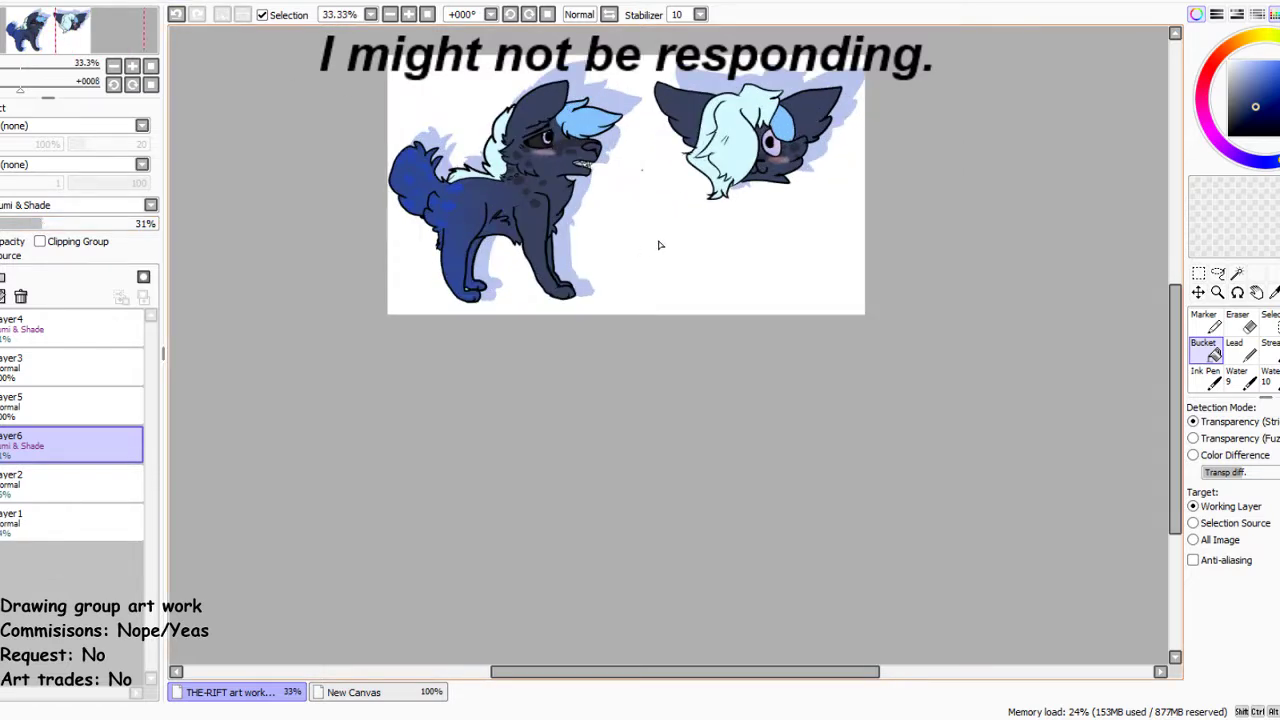
scroll(771, 210, down, 1)
scroll(771, 210, up, 3)
click(70, 485)
click(4, 277)
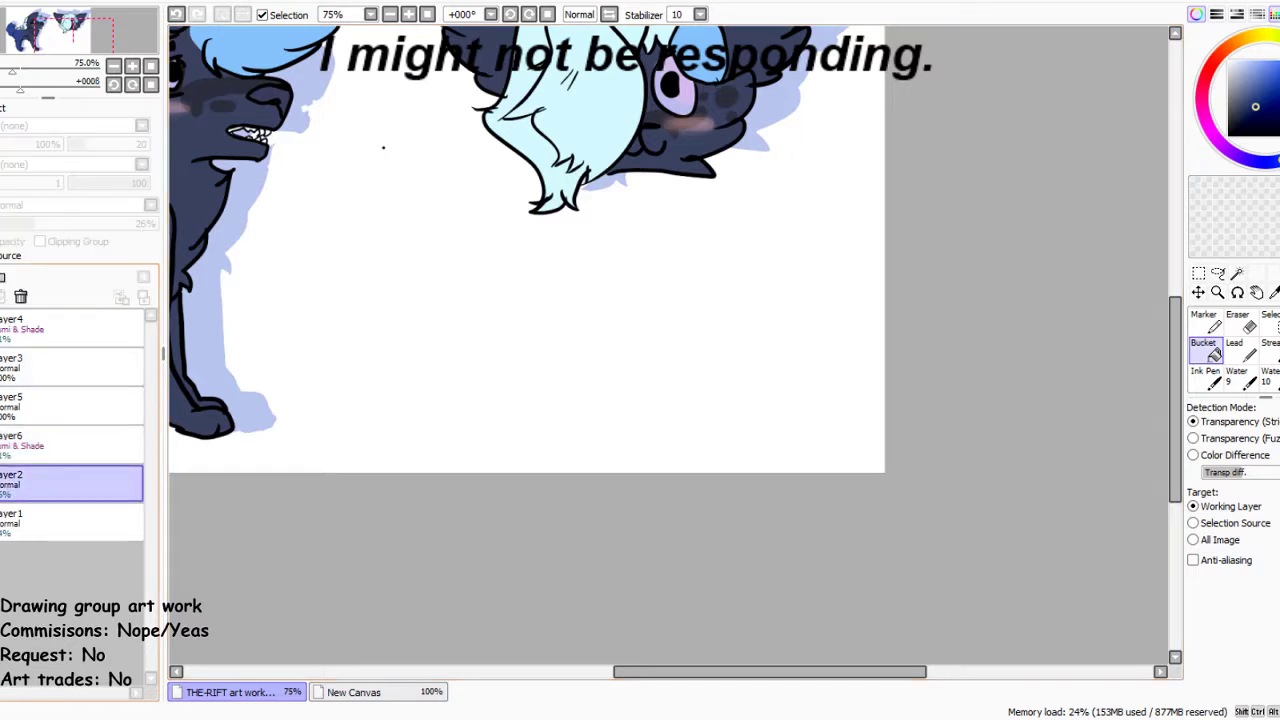
click(1260, 84)
click(600, 158)
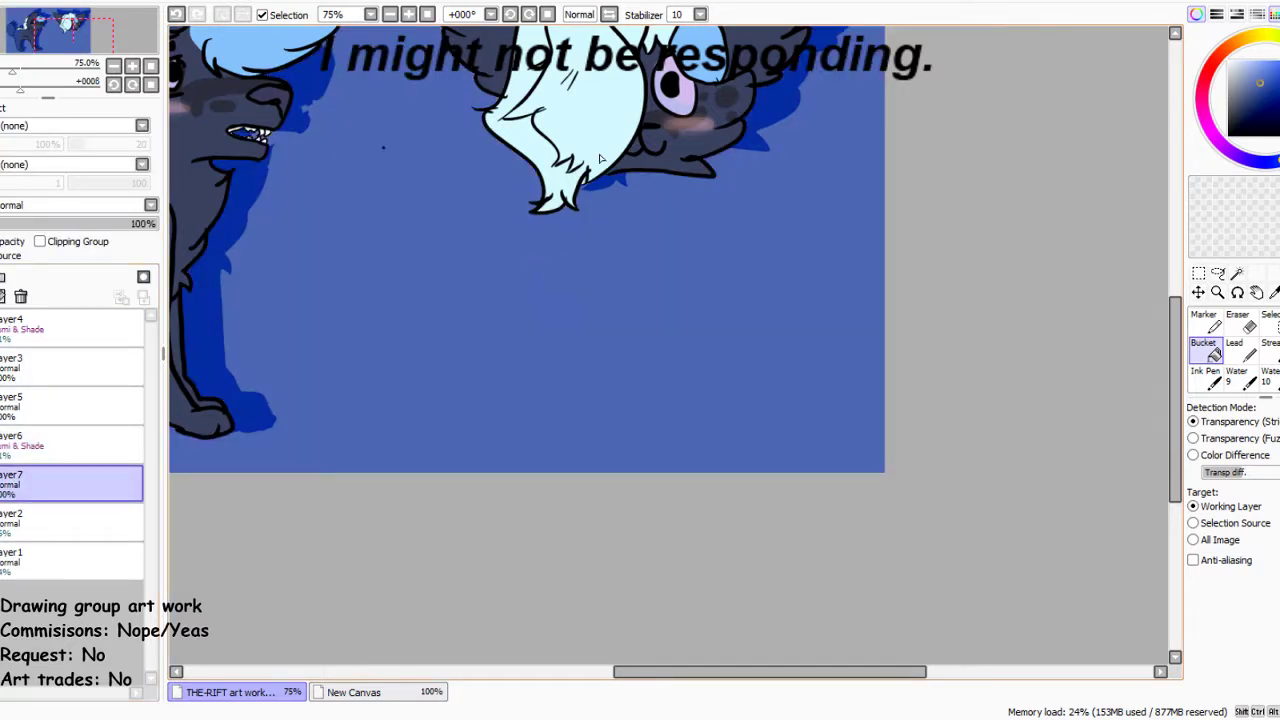
Refill the background layer with a light blue
scroll(601, 158, down, 3)
scroll(513, 74, up, 2)
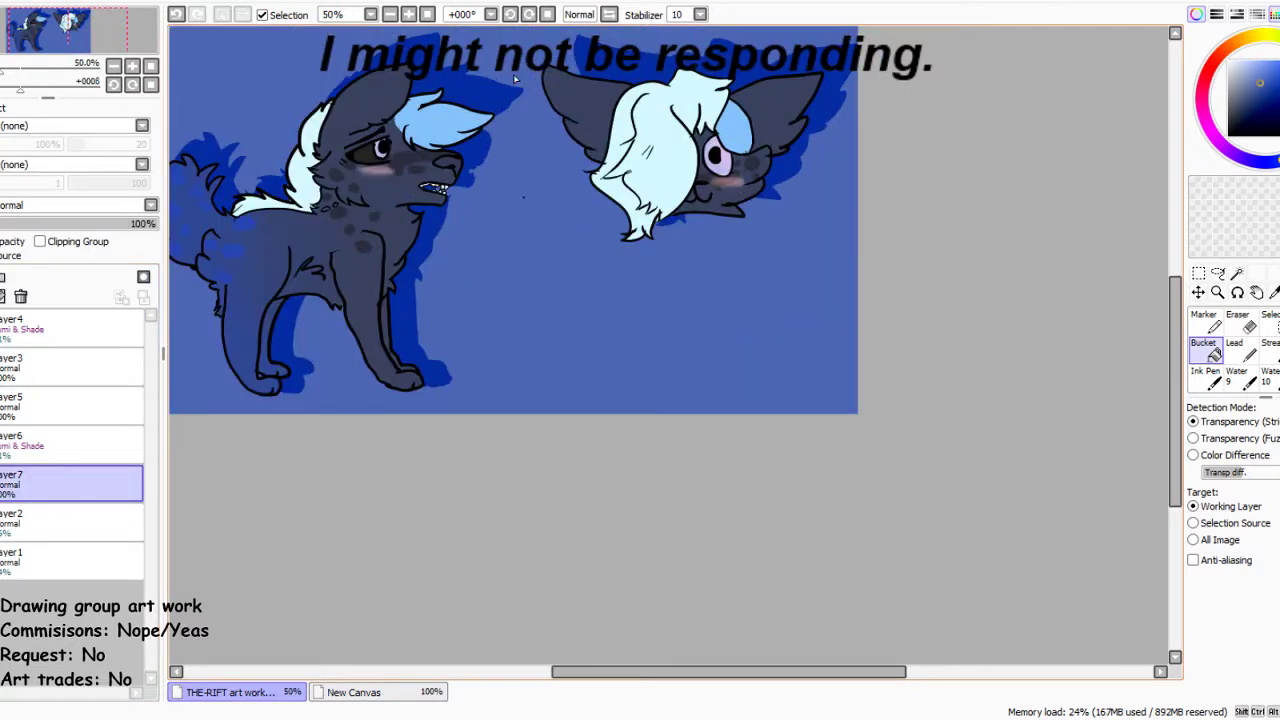
click(1246, 62)
click(492, 276)
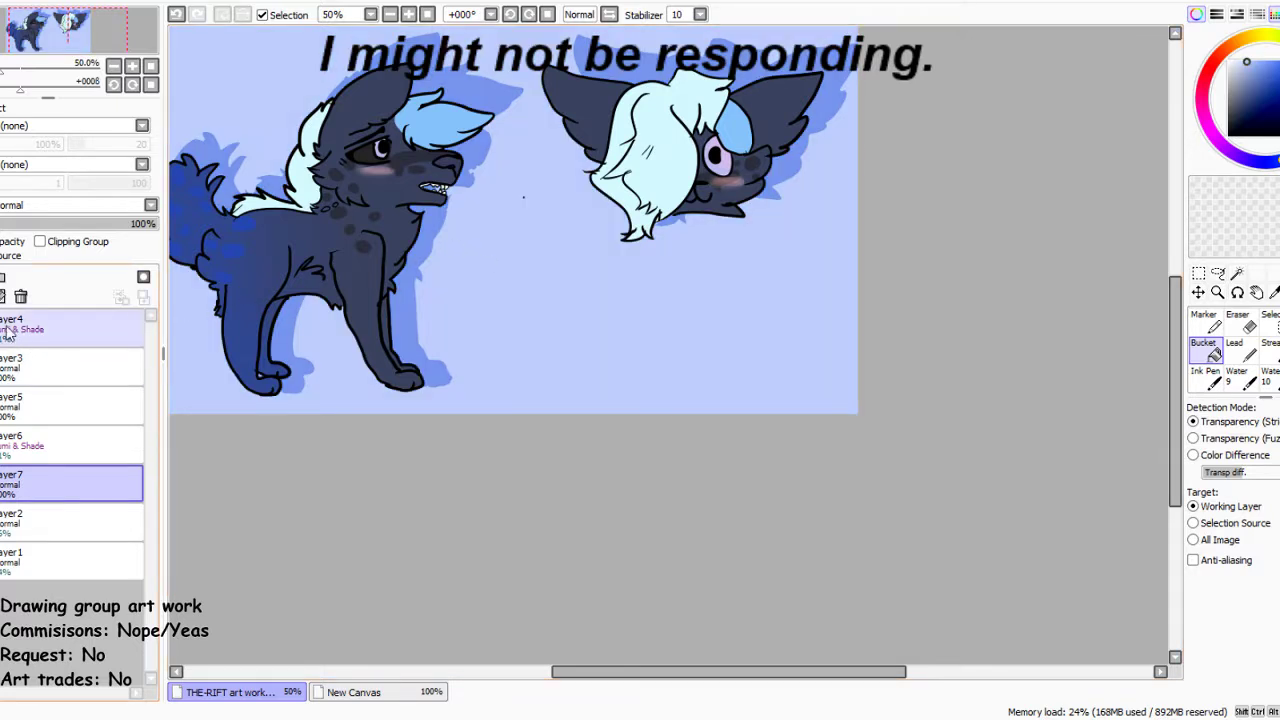
Add a new layer above Layer4, and copy a rectangular strip across the five colour swatches in New Canvas
click(60, 328)
key(ctrl+shift+n)
click(1198, 273)
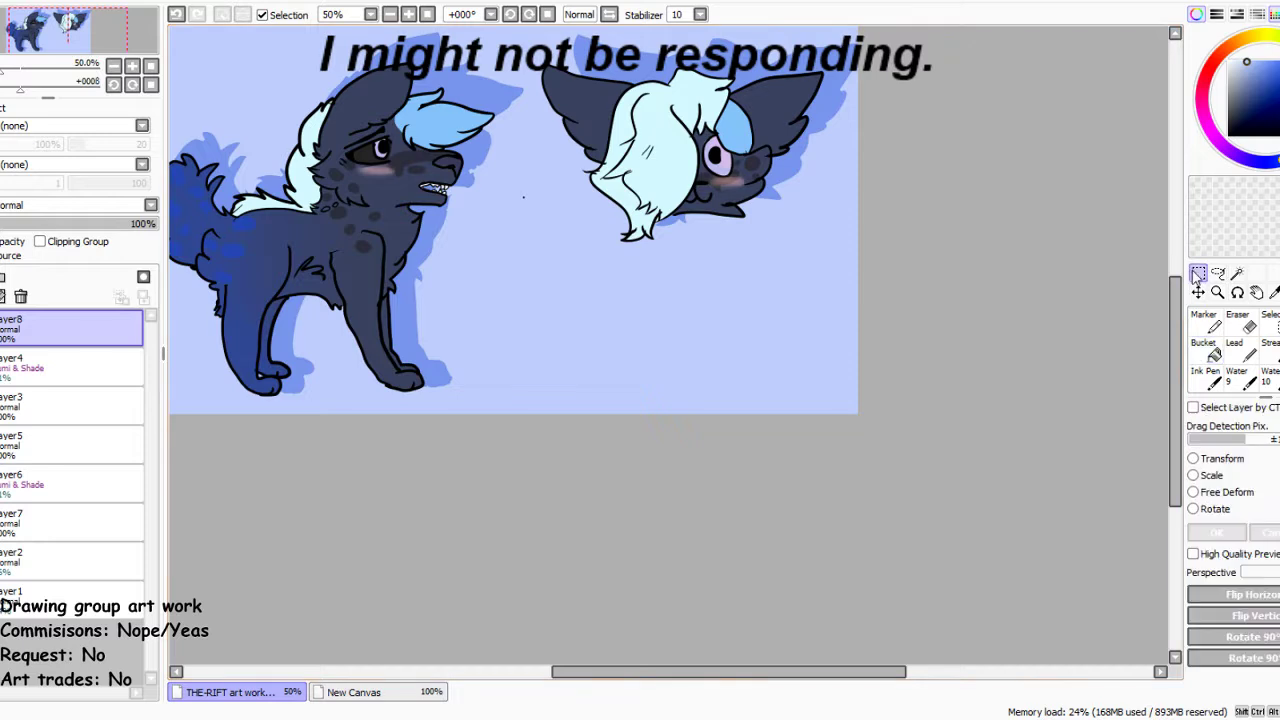
click(430, 690)
drag(461, 259, 864, 347)
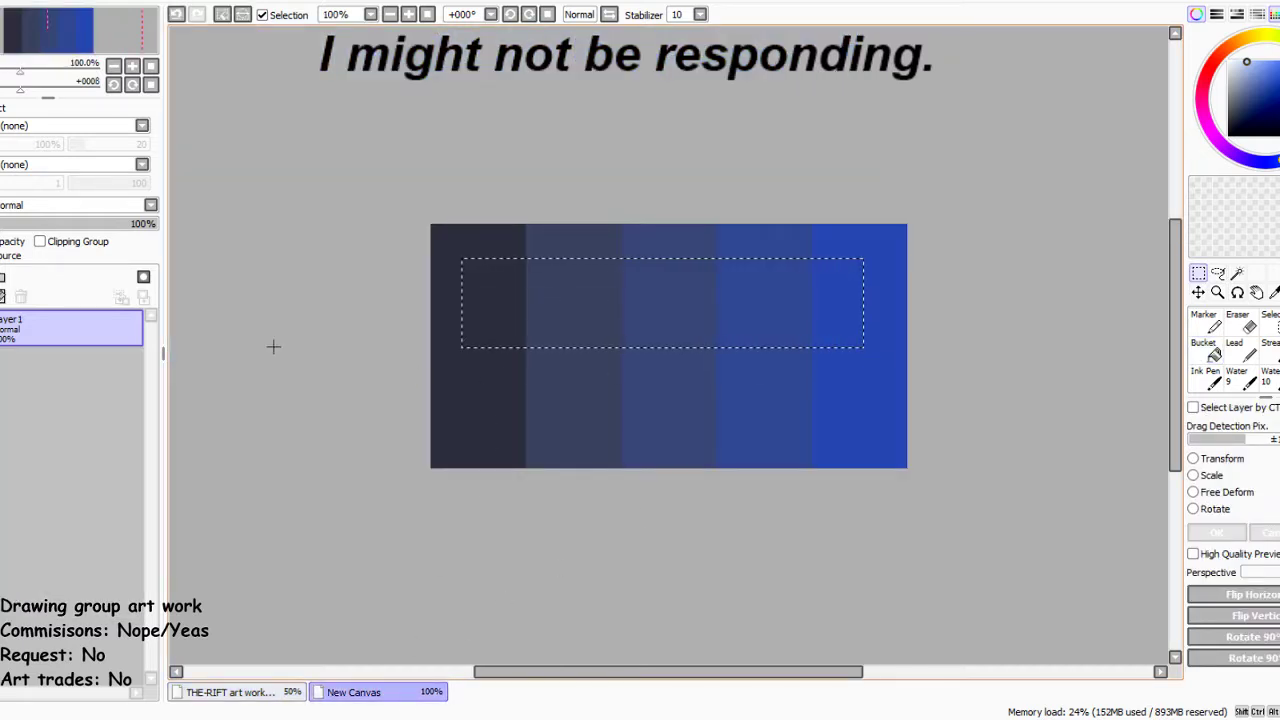
drag(483, 263, 846, 363)
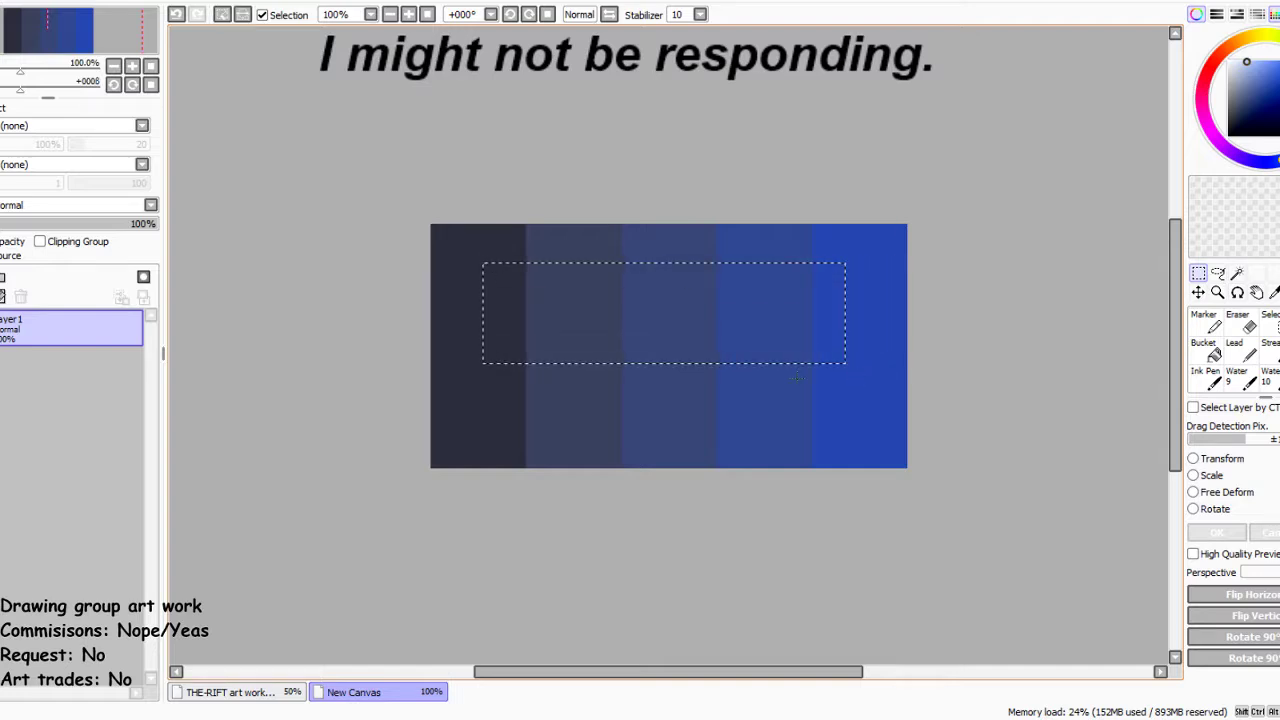
Paste the swatch strip into the THE-RIFT artwork and place it beneath the alternate-hair head
click(228, 692)
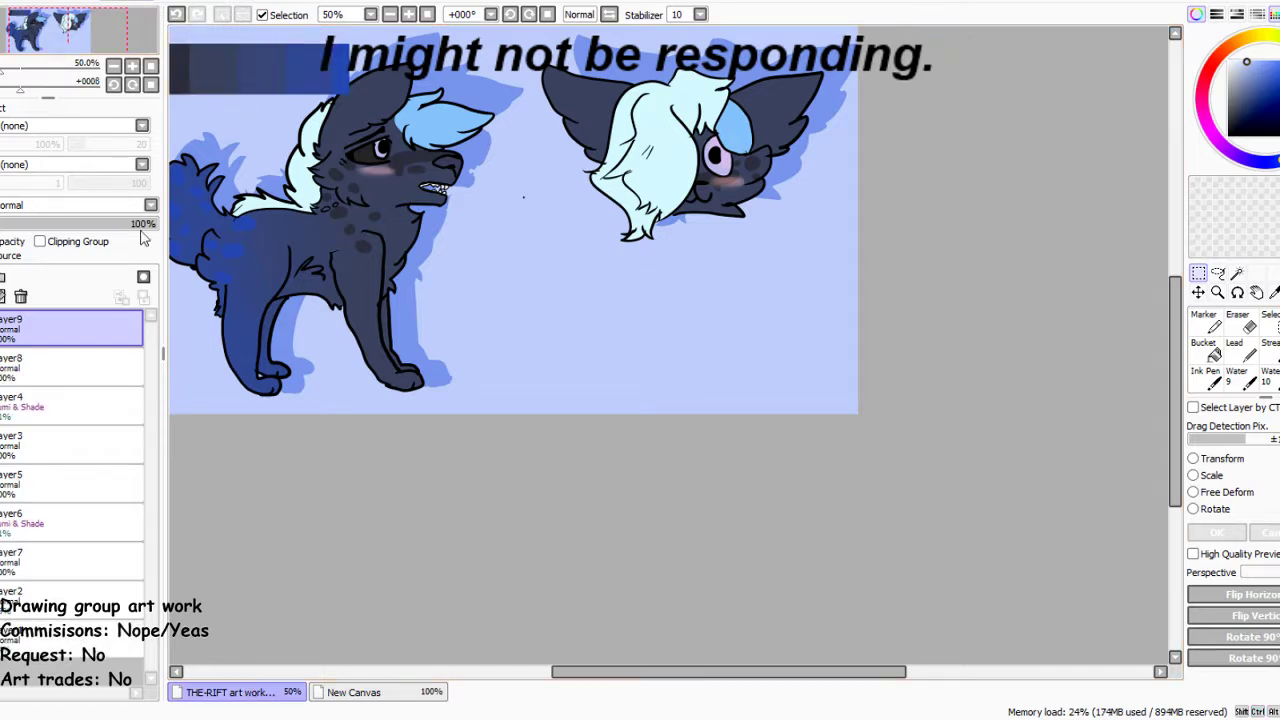
key(ctrl+t)
drag(276, 84, 805, 293)
click(1216, 532)
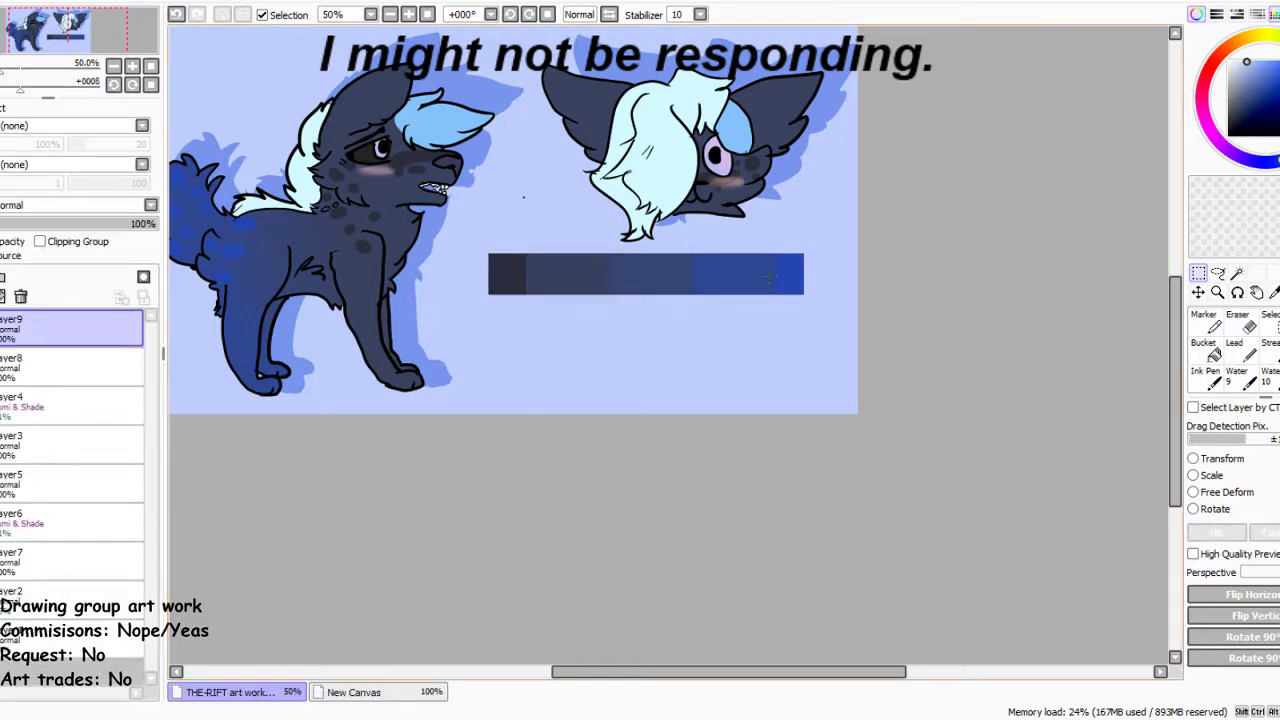
On a new layer, handwrite "Omega" and a female symbol in black below the swatch strip with the size 30 Pen
scroll(523, 197, down, 1)
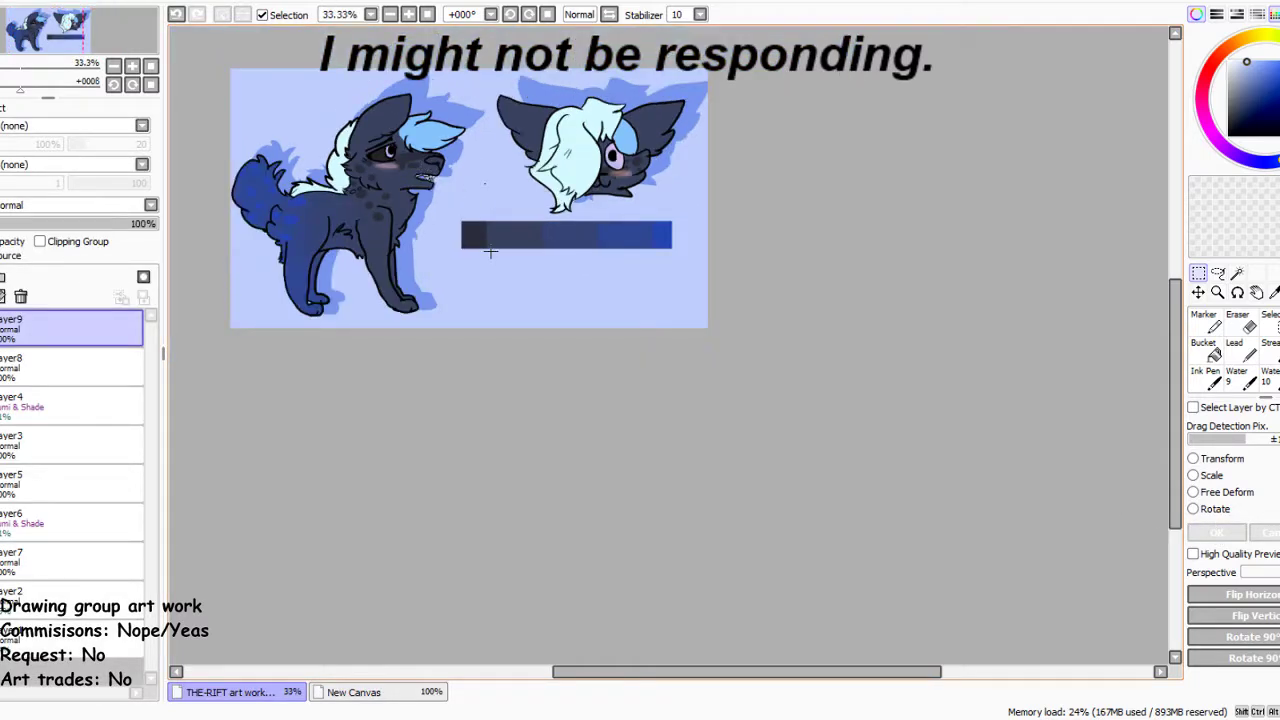
scroll(490, 253, down, 1)
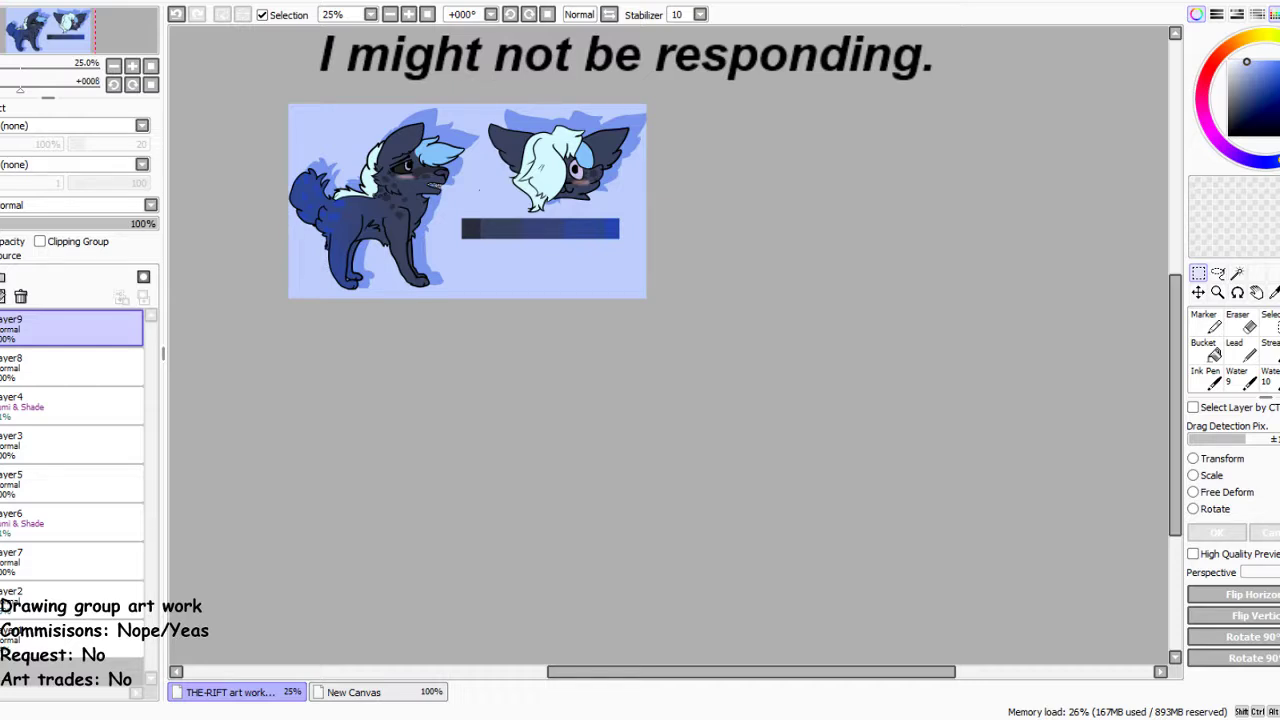
scroll(450, 212, up, 1)
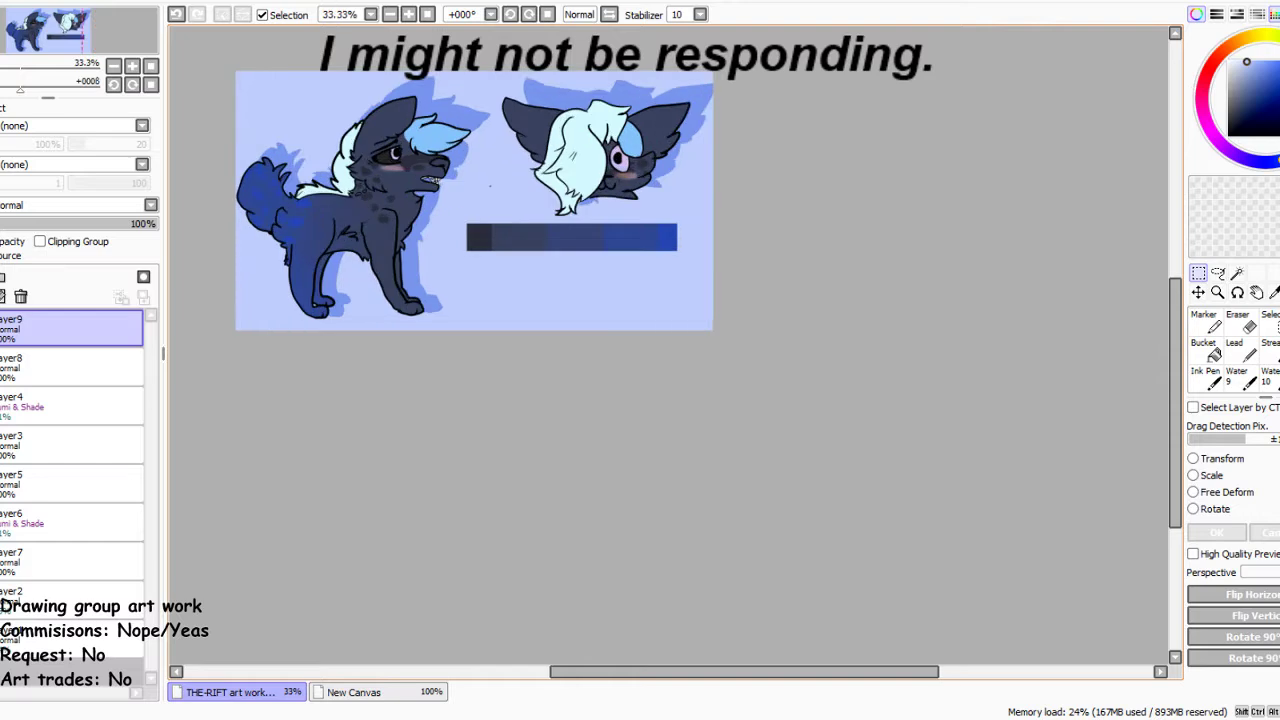
key(ctrl+shift+n)
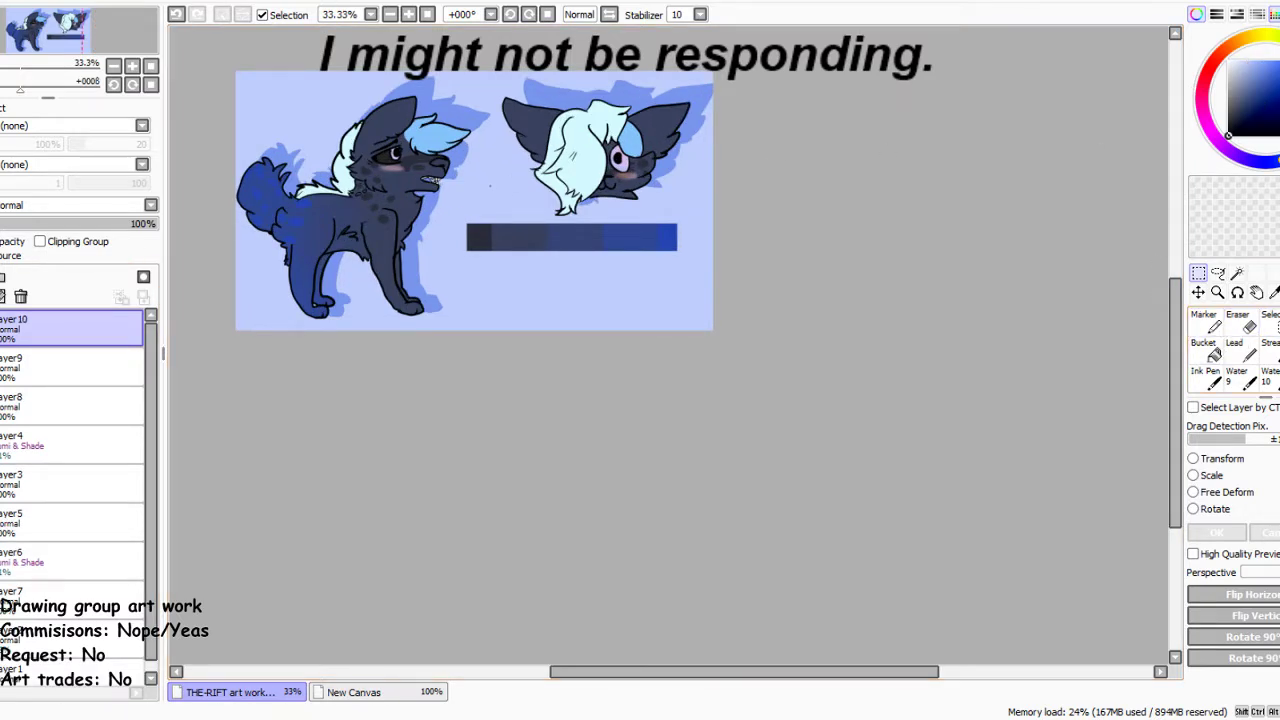
key(b)
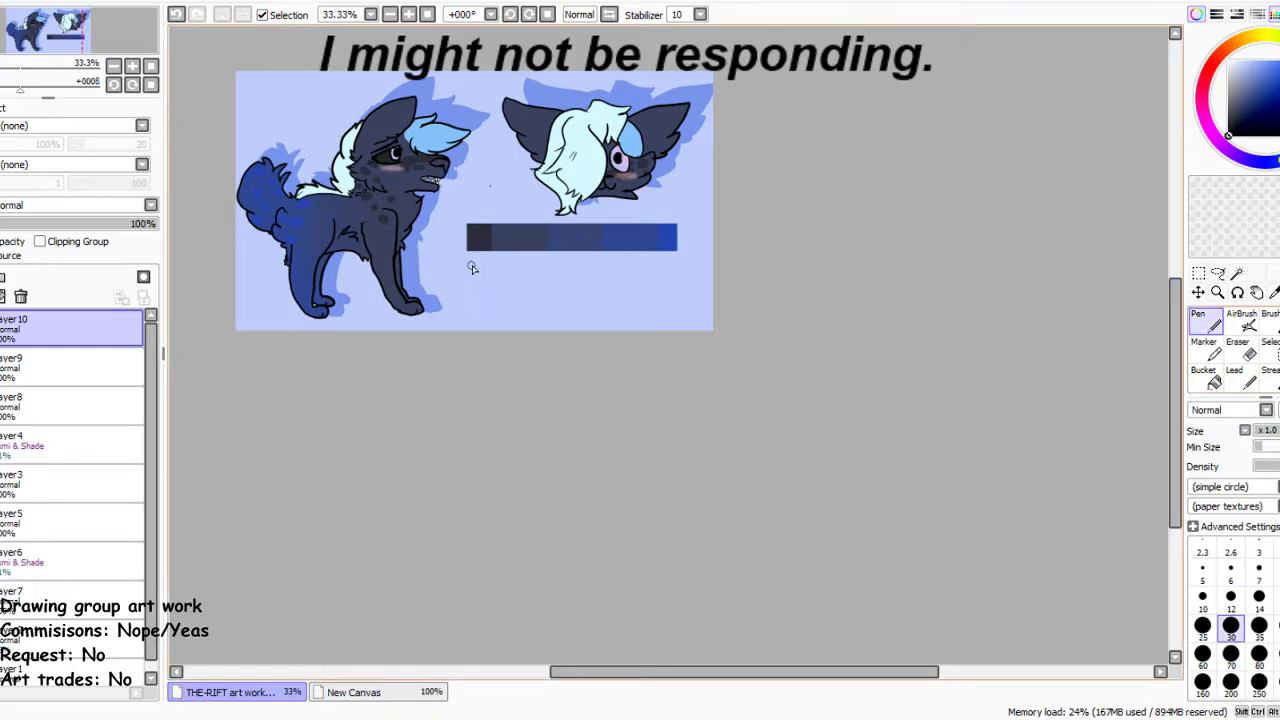
mouse_move(472, 268)
mouse_down()
mouse_move(468, 288)
mouse_move(494, 282)
mouse_up()
click(176, 14)
mouse_move(476, 262)
mouse_down()
mouse_move(460, 275)
mouse_move(472, 288)
mouse_move(536, 266)
mouse_move(564, 280)
mouse_move(620, 264)
mouse_move(630, 292)
mouse_move(640, 282)
mouse_up()
click(176, 14)
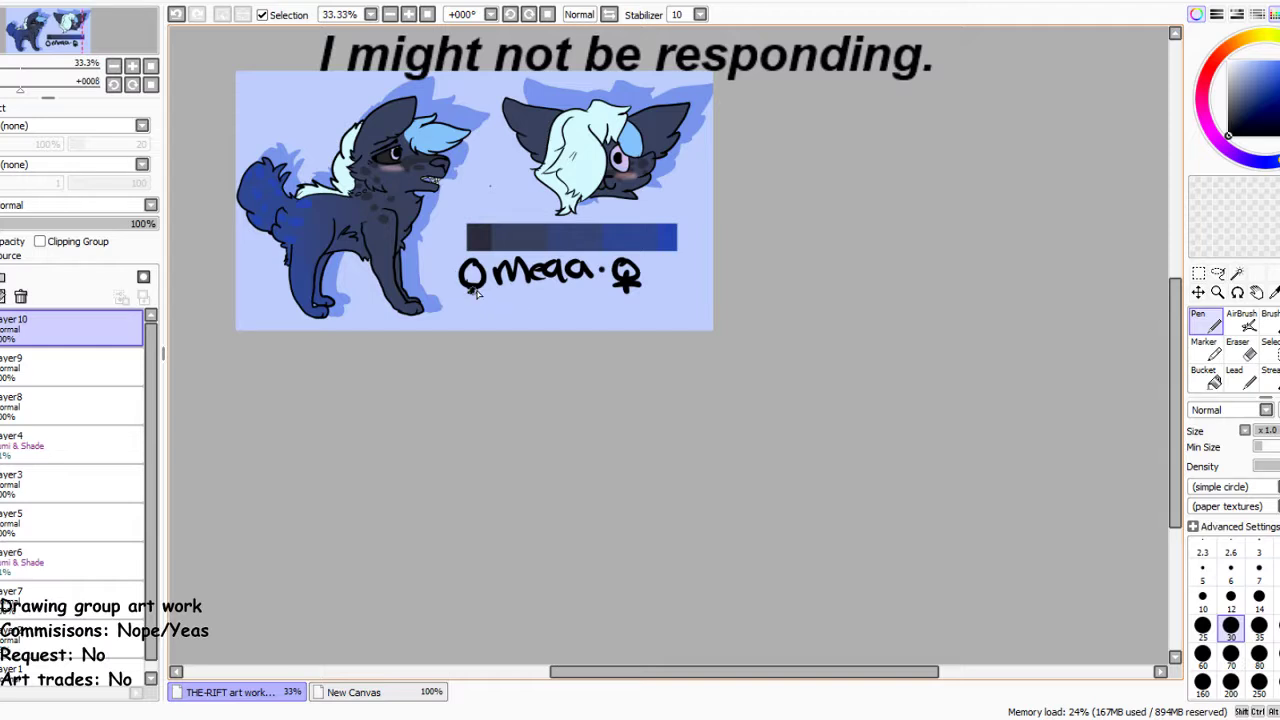
Underline "Omega" and handwrite the bullet point "very sub" beneath it
drag(470, 290, 588, 288)
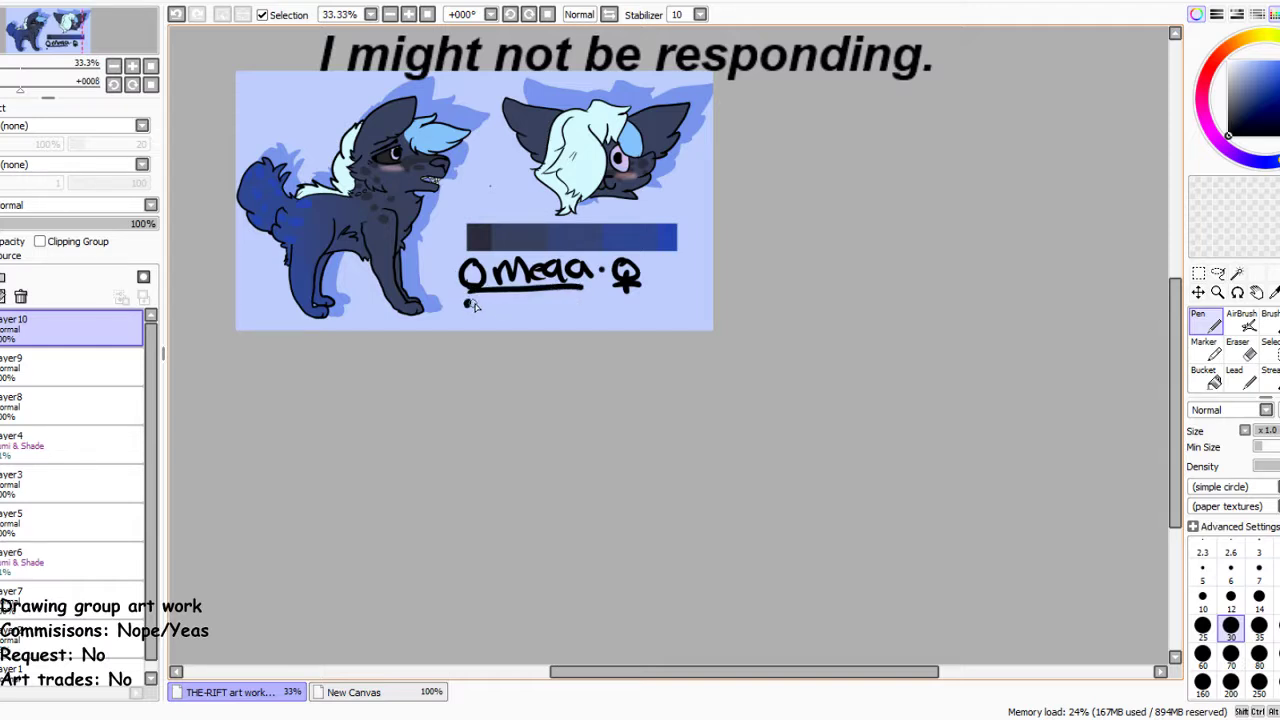
drag(472, 300, 606, 312)
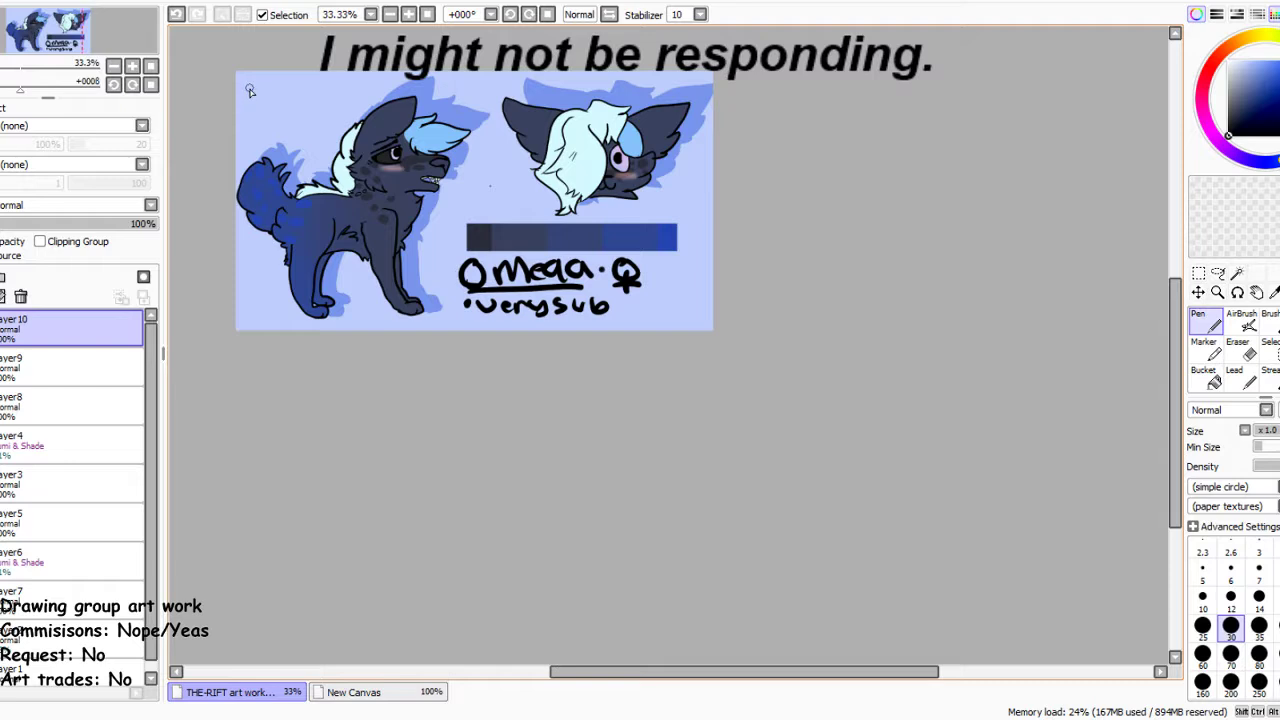
Handwrite the name "Tris" in the empty area above the dog's tail and draw an arrow from it towards the dog
mouse_move(255, 82)
mouse_down()
mouse_move(256, 109)
mouse_move(264, 79)
mouse_move(262, 108)
mouse_move(274, 90)
mouse_move(279, 108)
mouse_up()
drag(279, 85, 284, 92)
mouse_move(292, 96)
mouse_down()
mouse_move(283, 142)
mouse_move(303, 160)
mouse_up()
drag(312, 145, 303, 160)
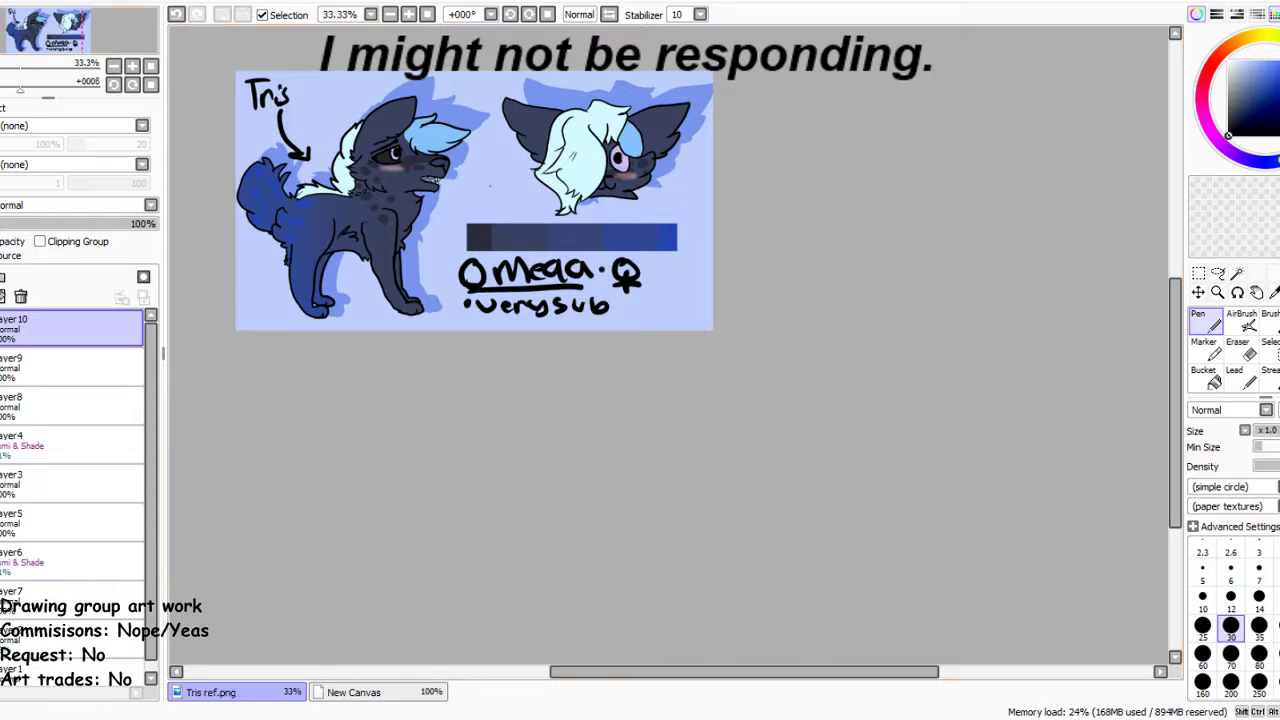
Close Tris ref.png and the New Canvas colour swatch document
key(ctrl+w)
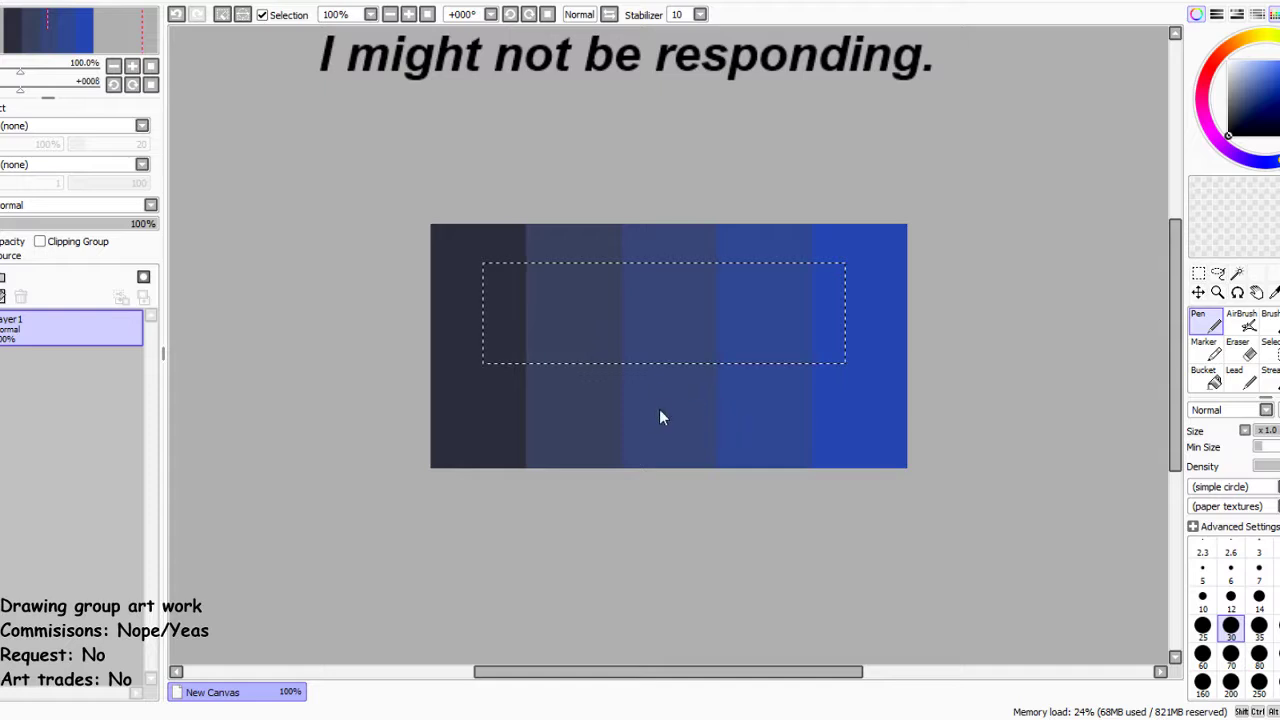
key(ctrl+w)
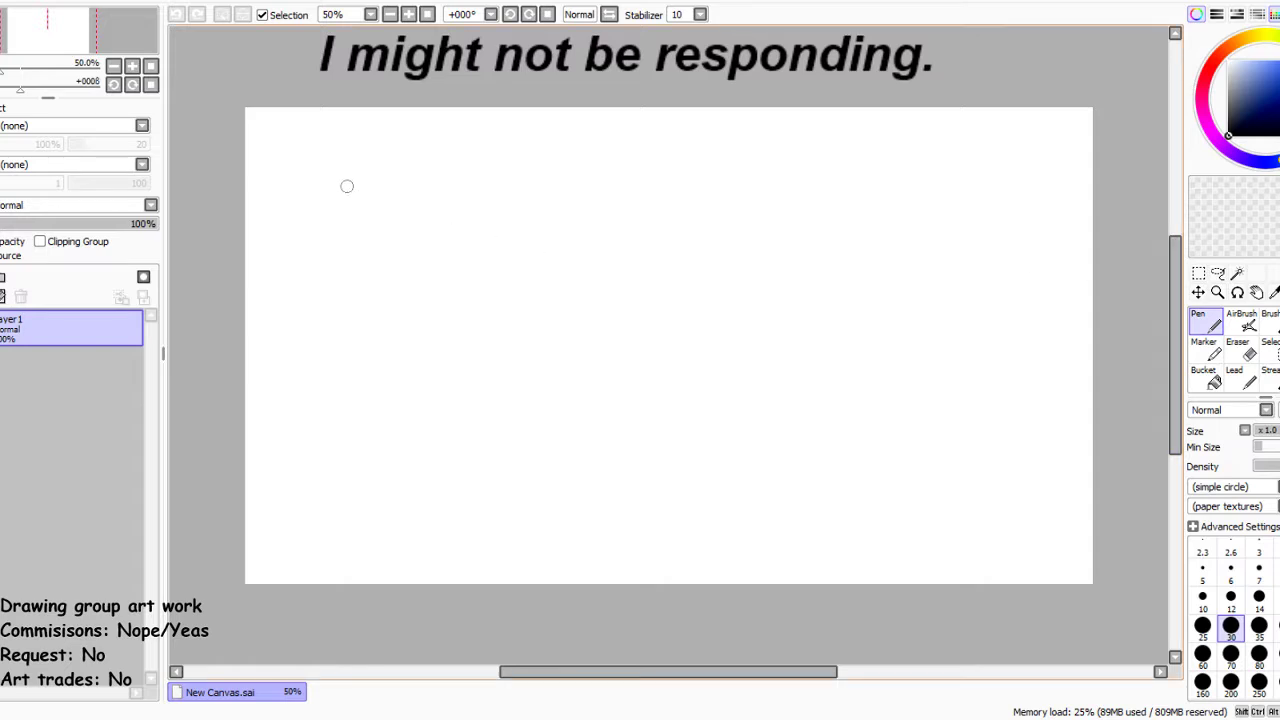
Handwrite "reading a comic slow replies" on the blank canvas and draw a simple half-lidded face beneath it
mouse_move(346, 186)
mouse_down()
mouse_move(364, 261)
mouse_move(379, 181)
mouse_move(378, 234)
mouse_move(428, 217)
mouse_move(455, 179)
mouse_move(454, 219)
mouse_move(488, 220)
mouse_move(490, 185)
mouse_move(566, 182)
mouse_move(407, 280)
mouse_move(451, 288)
mouse_move(463, 262)
mouse_move(556, 260)
mouse_move(550, 238)
mouse_move(600, 262)
mouse_up()
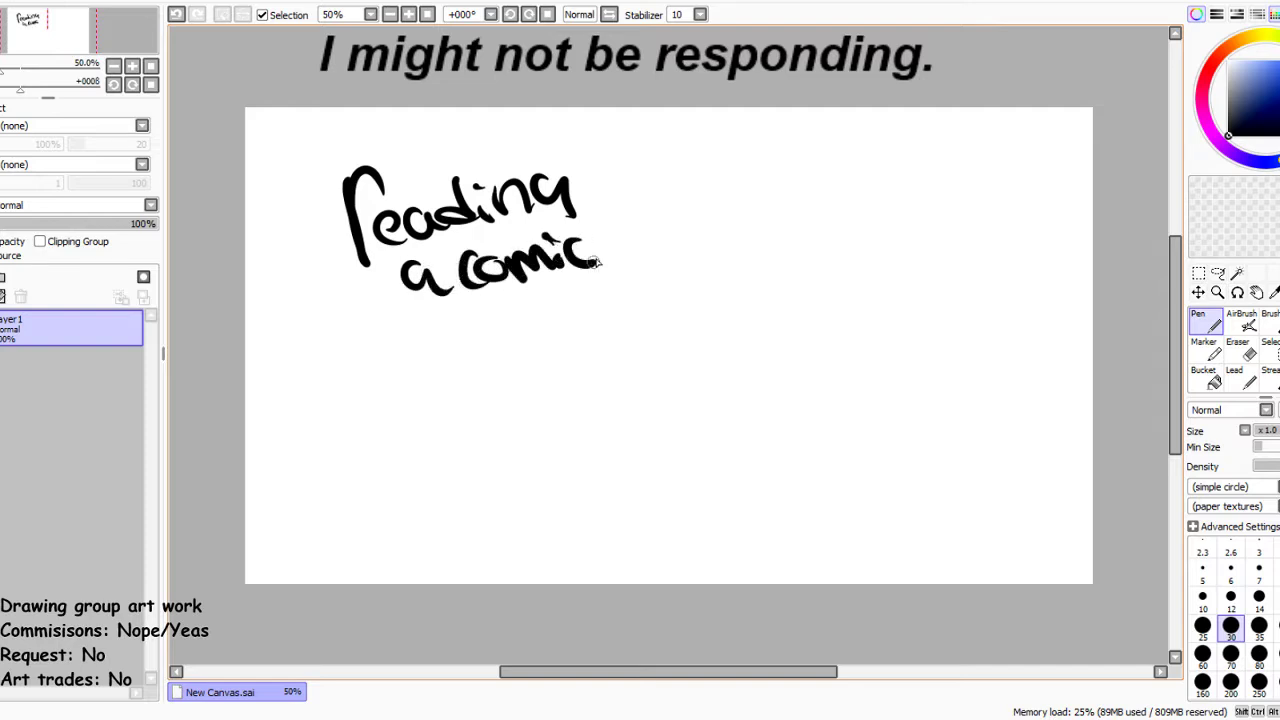
mouse_move(432, 322)
mouse_down()
mouse_move(513, 350)
mouse_move(587, 297)
mouse_move(632, 327)
mouse_move(671, 298)
mouse_move(667, 273)
mouse_move(700, 288)
mouse_move(730, 276)
mouse_up()
mouse_move(410, 402)
mouse_down()
mouse_move(549, 374)
mouse_move(598, 386)
mouse_up()
drag(470, 434, 658, 398)
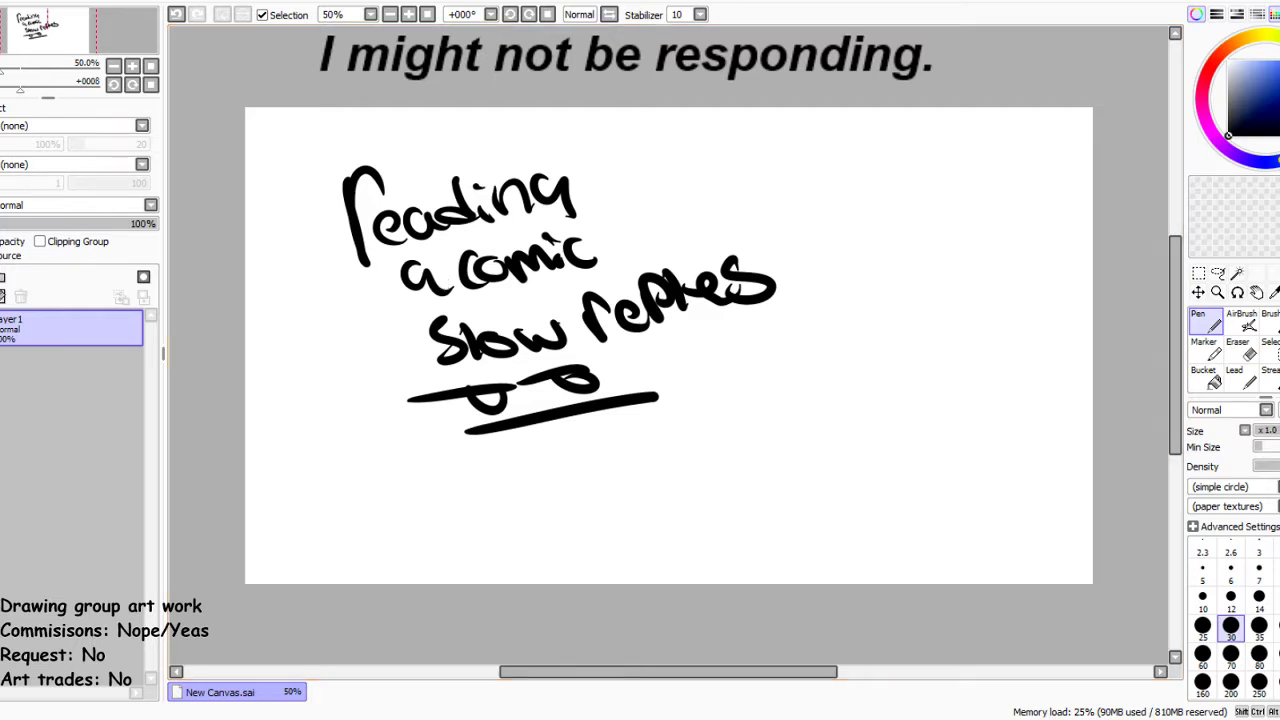